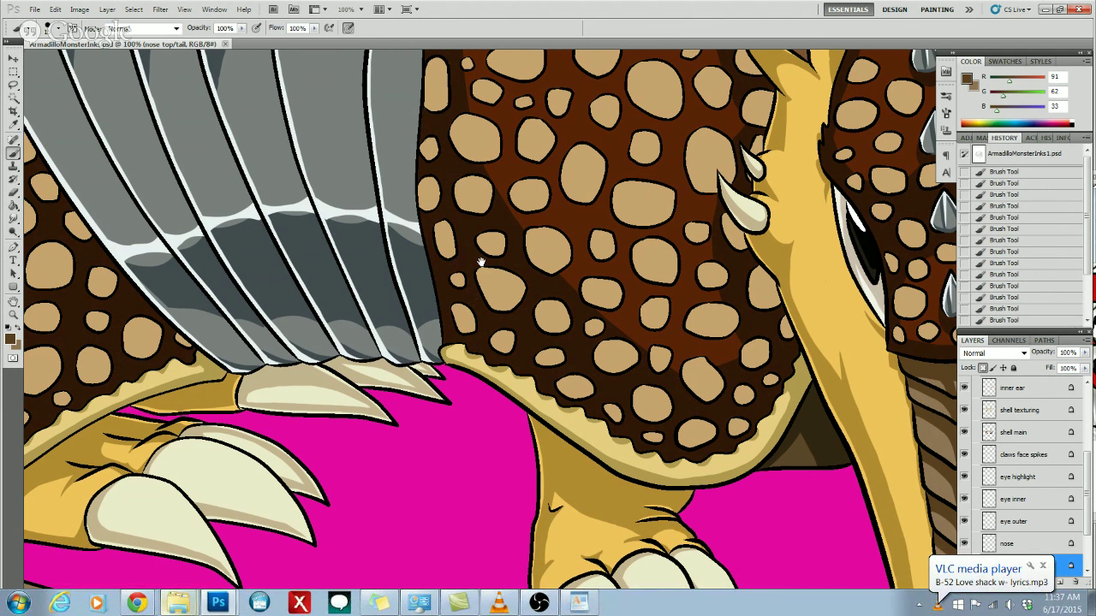
{"action": "left_click_drag", "start_coordinate": [481, 259], "coordinate": [491, 203]}
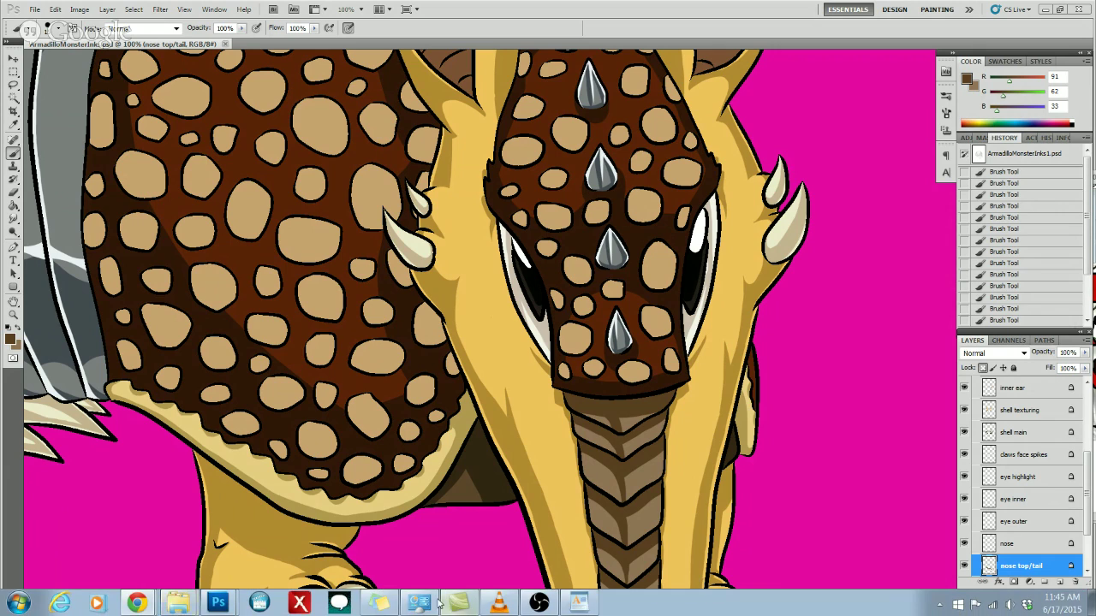
{"action": "left_click", "coordinate": [458, 604]}
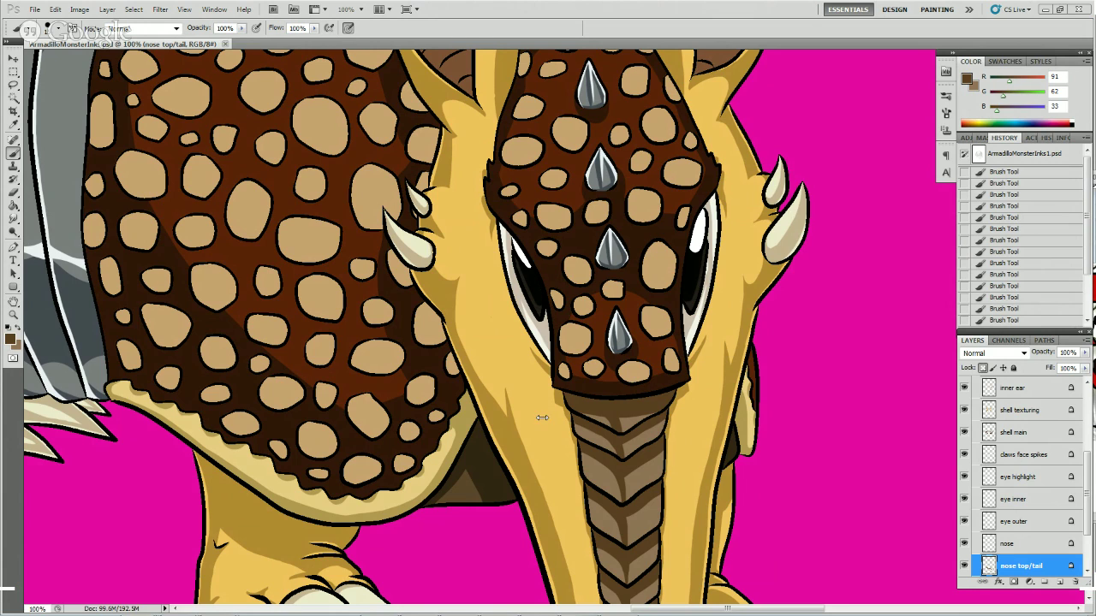
{"action": "mouse_move", "coordinate": [356, 609]}
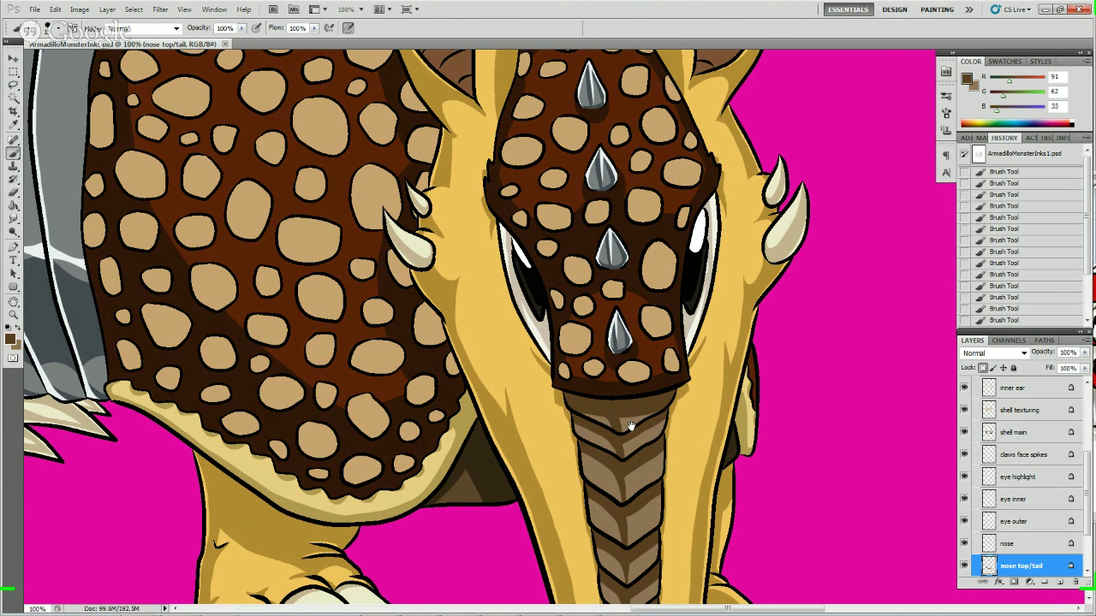
- Touch up the dark brown shading at the inner corner of the first tail segment's highlight, beside the shell rim, with Eraser and Brush
{"action": "mouse_move", "coordinate": [630, 426]}
{"action": "left_mouse_down"}
{"action": "mouse_move", "coordinate": [649, 291]}
{"action": "mouse_move", "coordinate": [711, 217]}
{"action": "mouse_move", "coordinate": [692, 357]}
{"action": "left_mouse_up"}
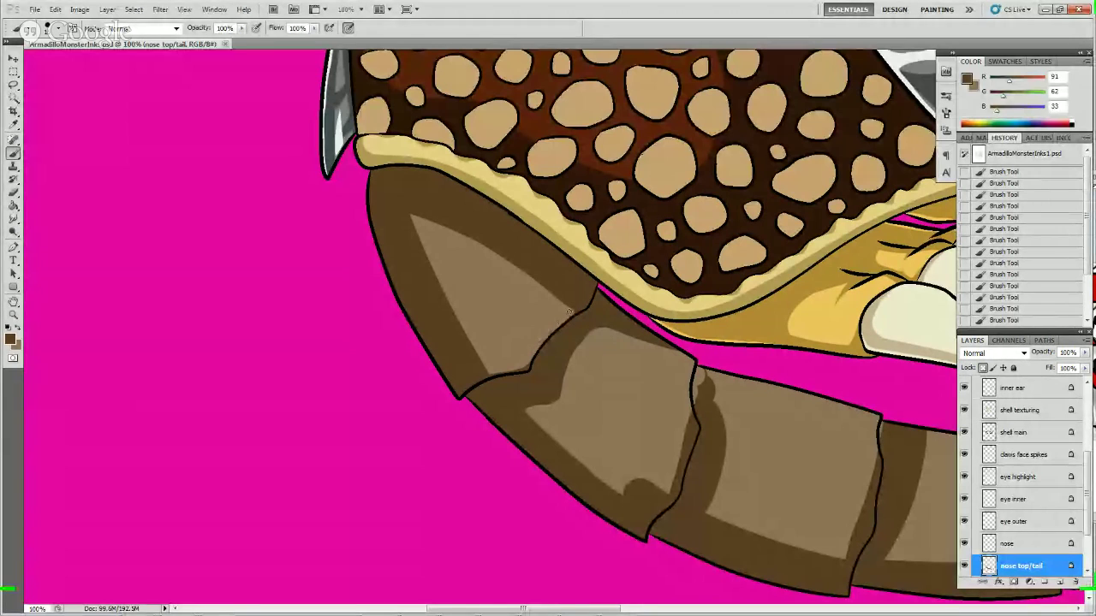
{"action": "left_click_drag", "start_coordinate": [566, 310], "coordinate": [558, 293]}
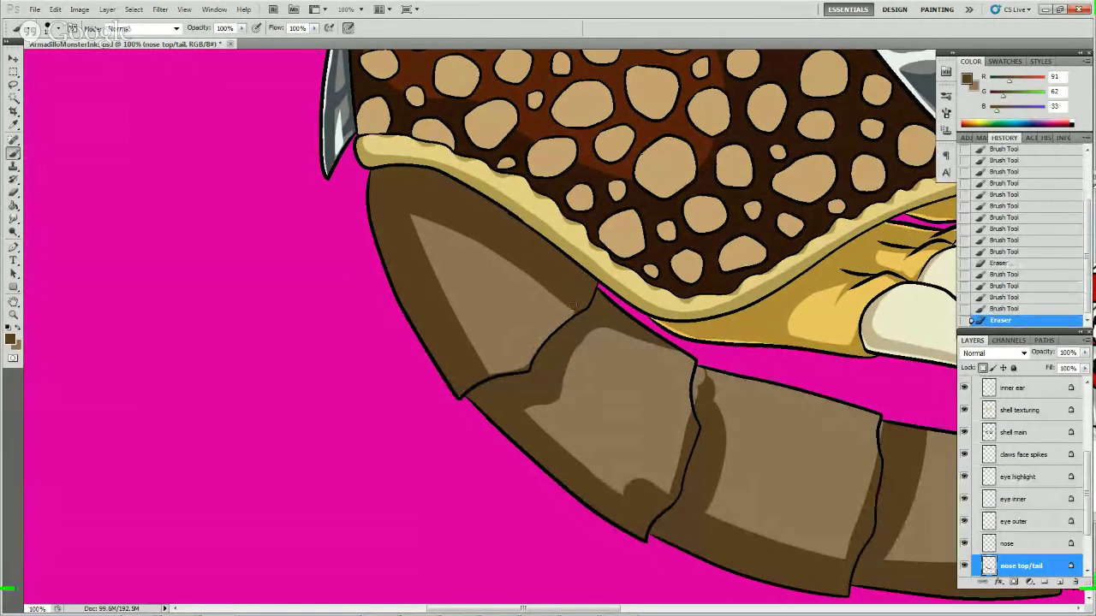
{"action": "left_click", "coordinate": [561, 295]}
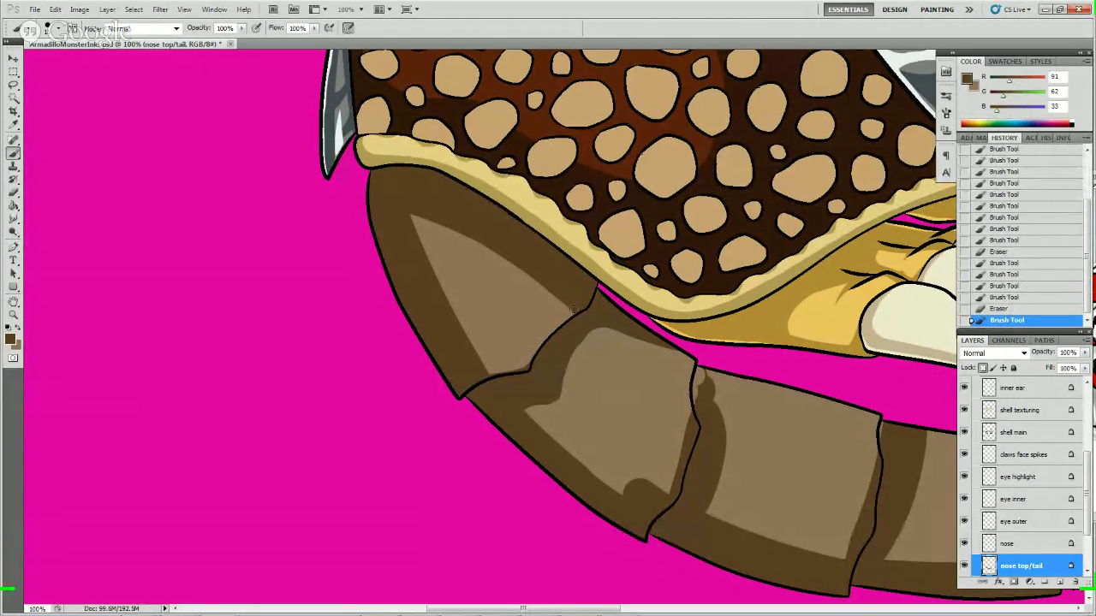
- Reshape the pointed upper tip of the first tail segment's highlight by erasing shadow there and repainting dark brown around it
{"action": "left_click", "coordinate": [12, 190]}
{"action": "left_click", "coordinate": [59, 29]}
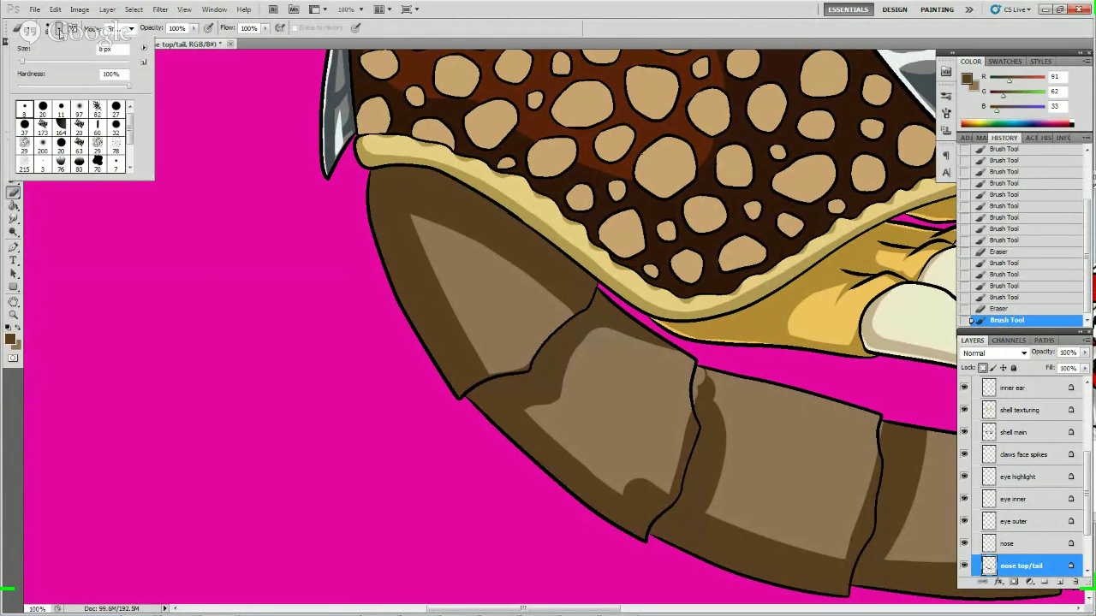
{"action": "left_click", "coordinate": [60, 30]}
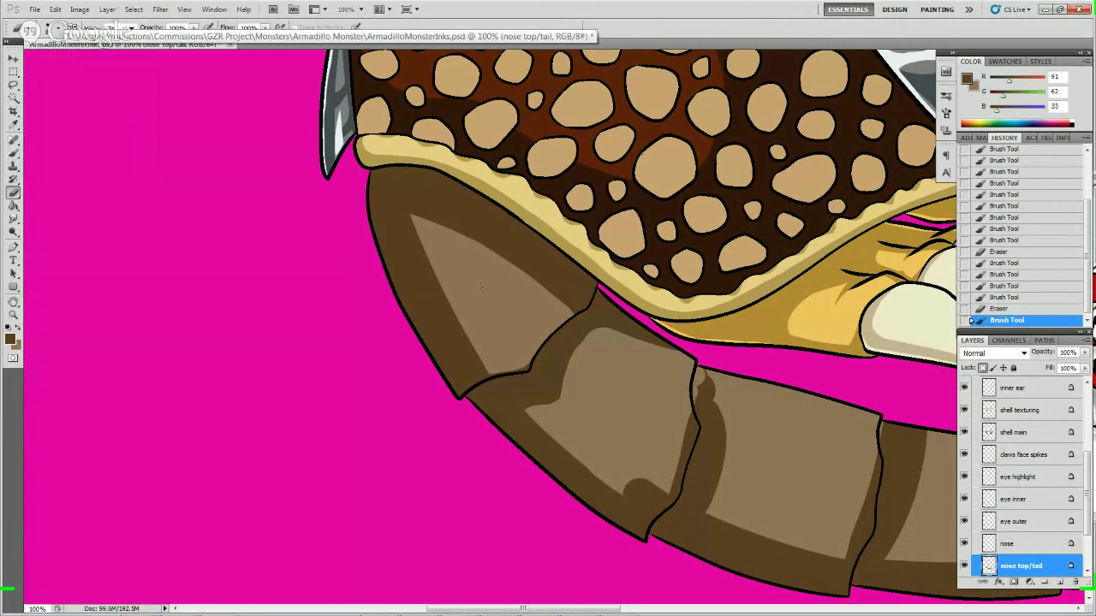
{"action": "left_click", "coordinate": [60, 53]}
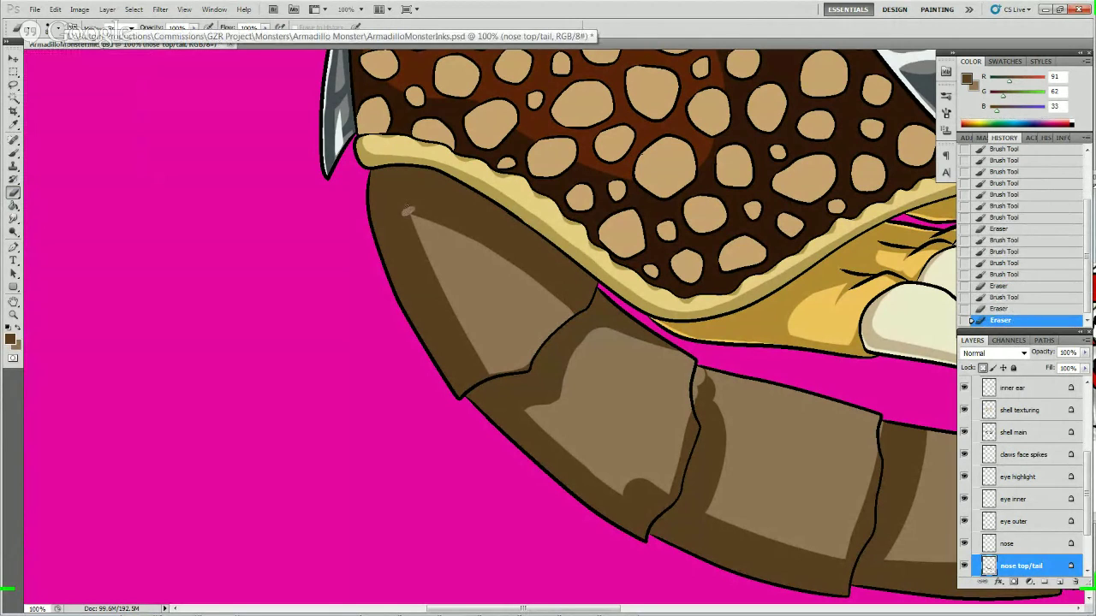
{"action": "left_click", "coordinate": [407, 212]}
{"action": "left_click_drag", "start_coordinate": [399, 211], "coordinate": [418, 203]}
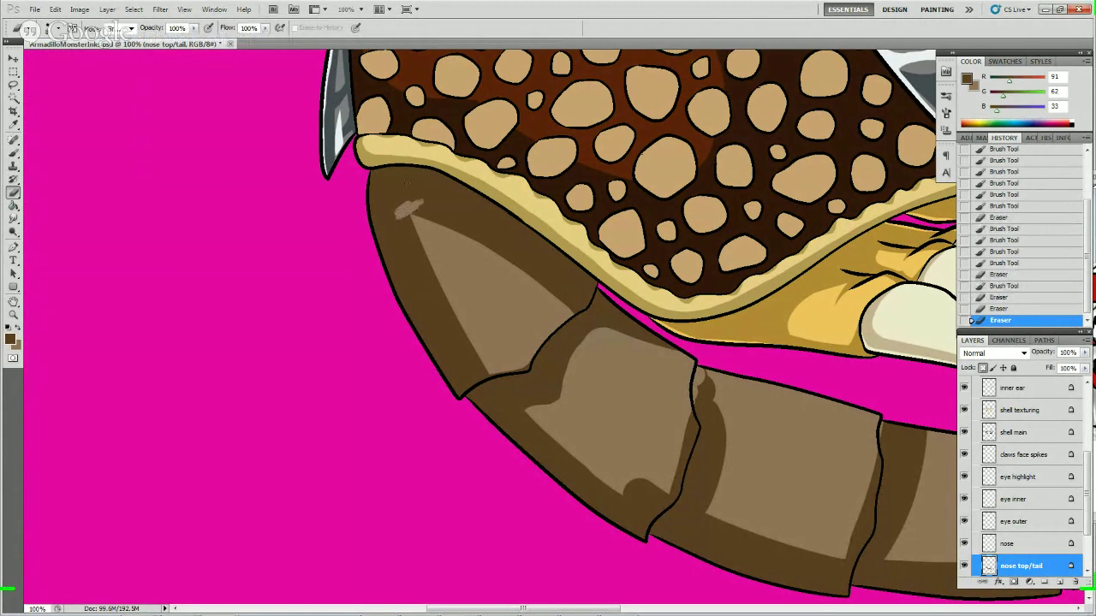
{"action": "key", "text": "b"}
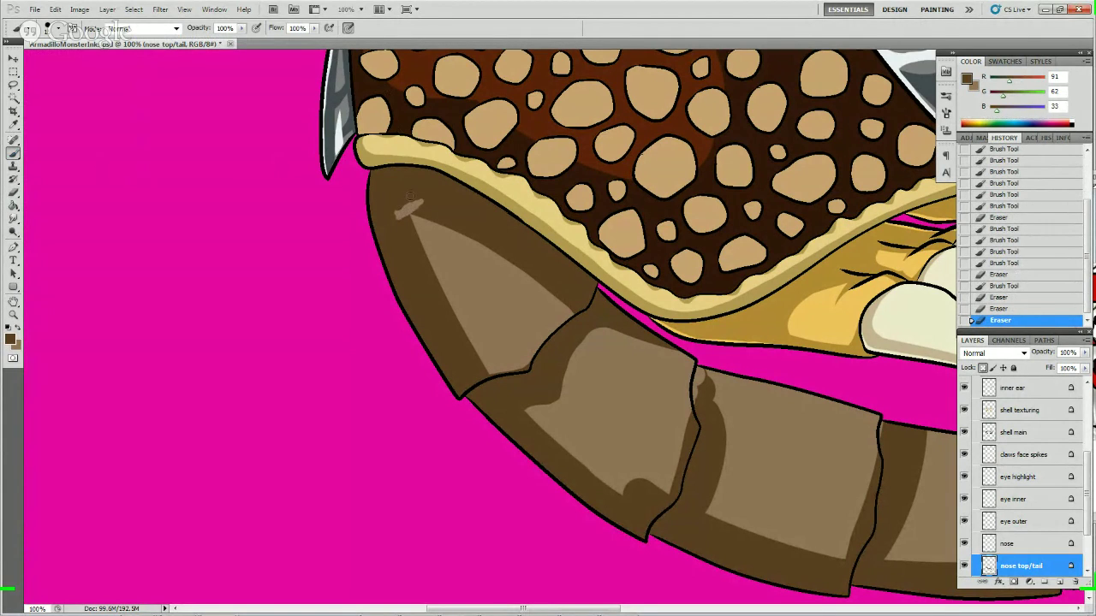
{"action": "mouse_move", "coordinate": [411, 199]}
{"action": "left_mouse_down"}
{"action": "mouse_move", "coordinate": [401, 214]}
{"action": "mouse_move", "coordinate": [411, 208]}
{"action": "left_mouse_up"}
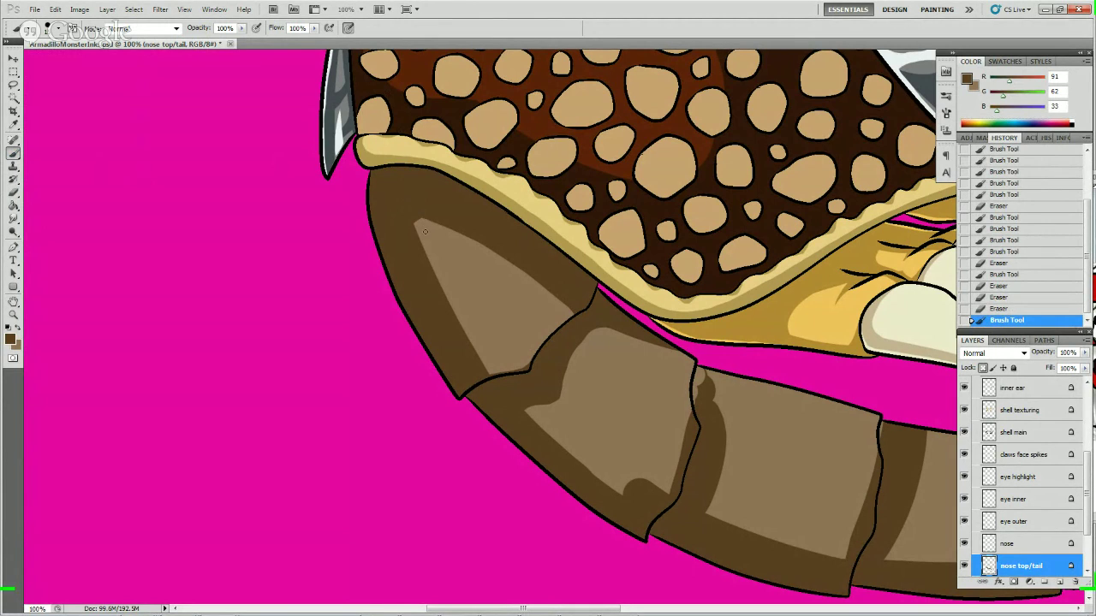
{"action": "key", "text": "e"}
{"action": "left_click_drag", "start_coordinate": [424, 231], "coordinate": [415, 221]}
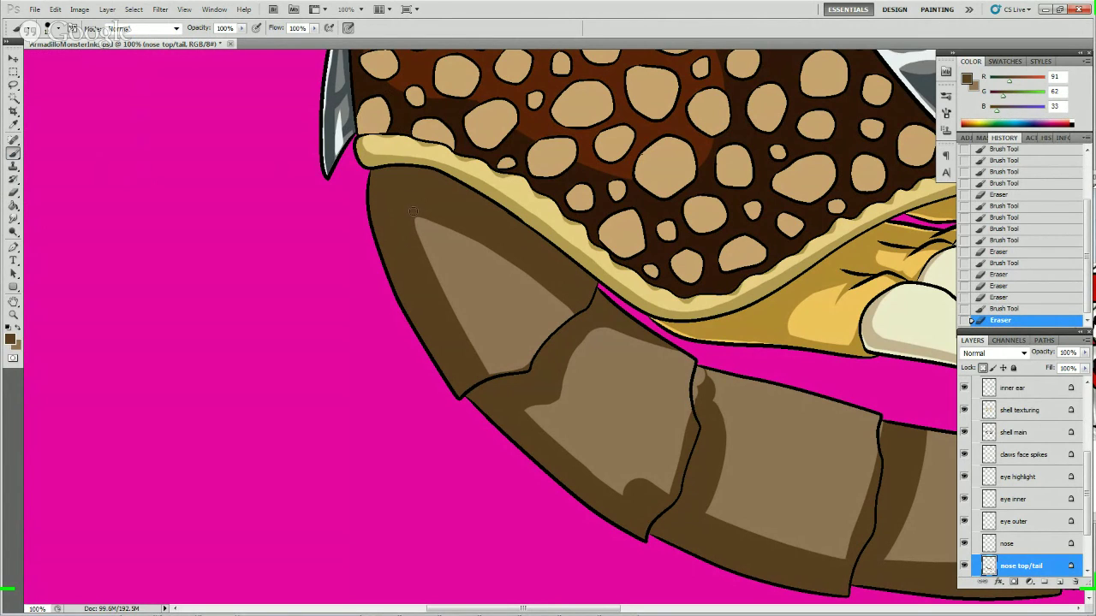
{"action": "key", "text": "b"}
{"action": "left_click_drag", "start_coordinate": [416, 205], "coordinate": [423, 177]}
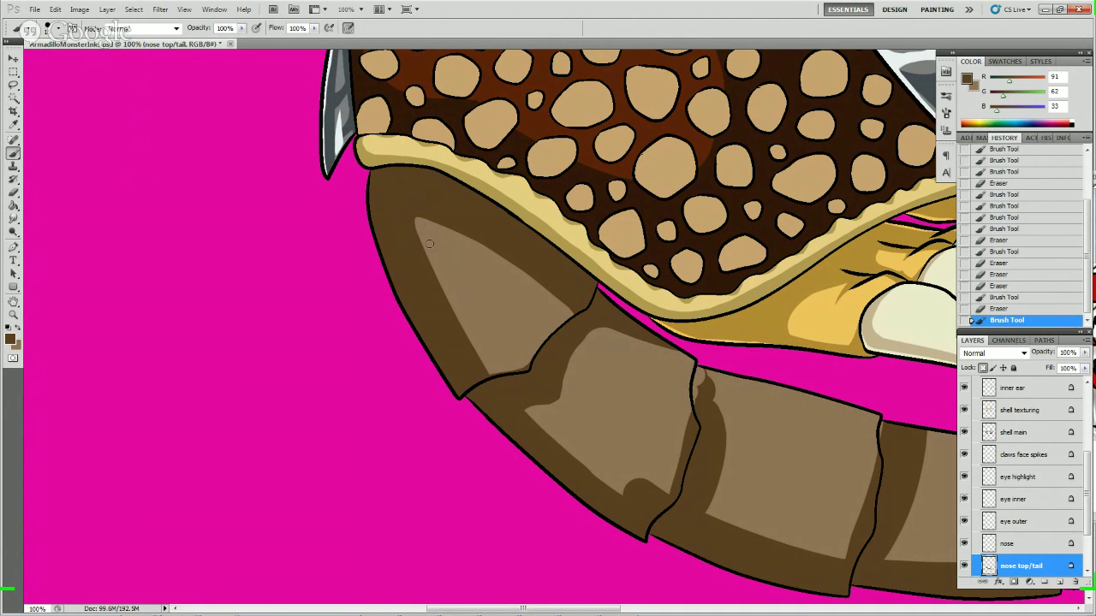
- Round the outer edge and lower corner of the first tail segment's highlight into a smooth curve by erasing and repainting shadow
{"action": "mouse_move", "coordinate": [421, 224]}
{"action": "left_mouse_down"}
{"action": "mouse_move", "coordinate": [438, 287]}
{"action": "mouse_move", "coordinate": [486, 369]}
{"action": "left_mouse_up"}
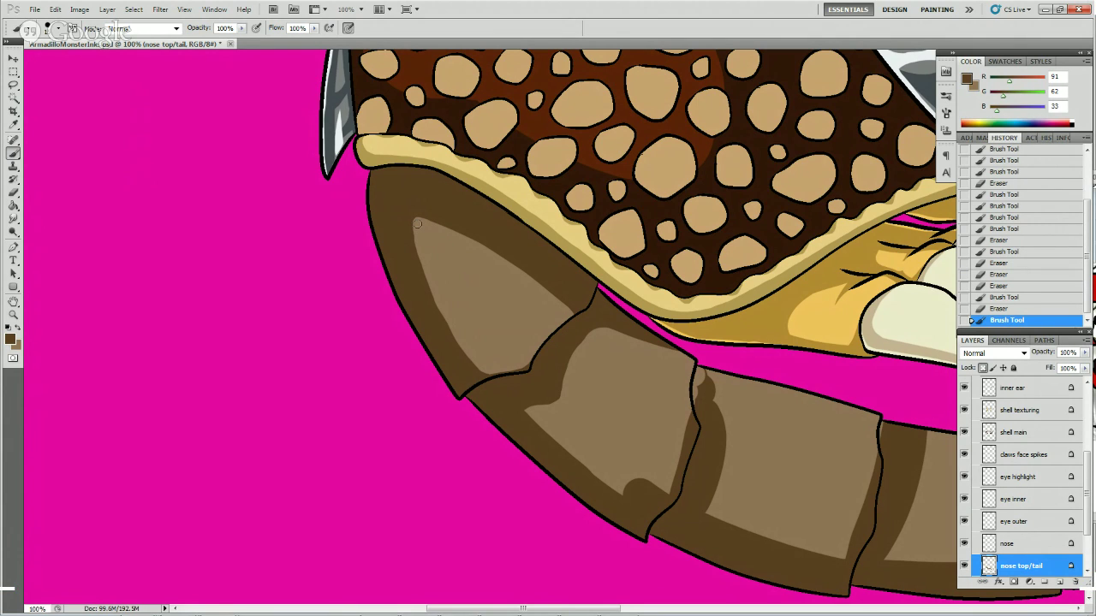
{"action": "left_click_drag", "start_coordinate": [417, 225], "coordinate": [418, 246]}
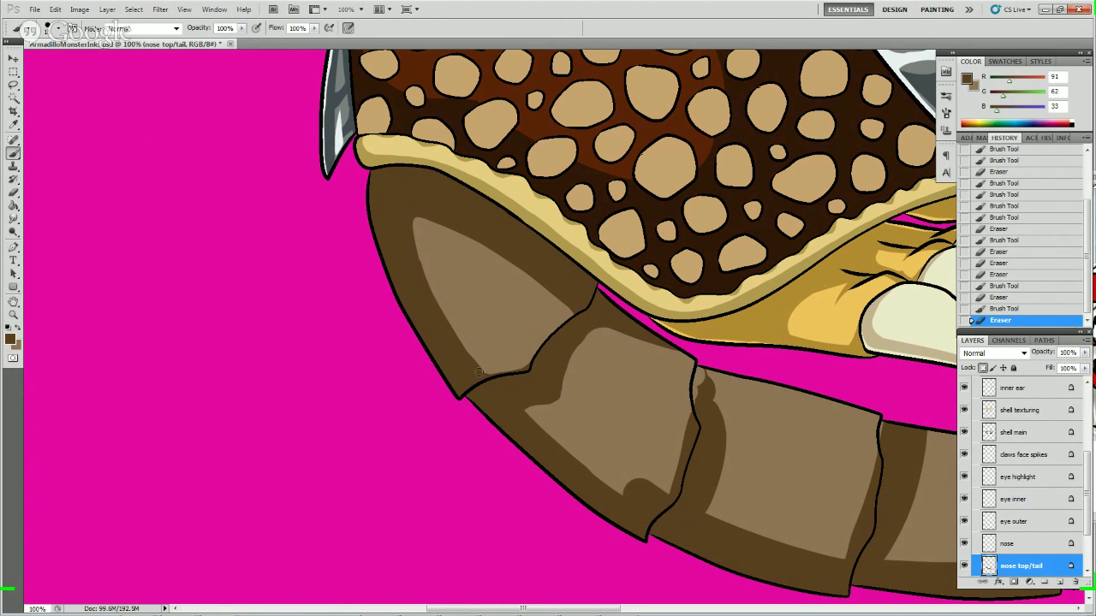
{"action": "left_click_drag", "start_coordinate": [484, 374], "coordinate": [515, 373]}
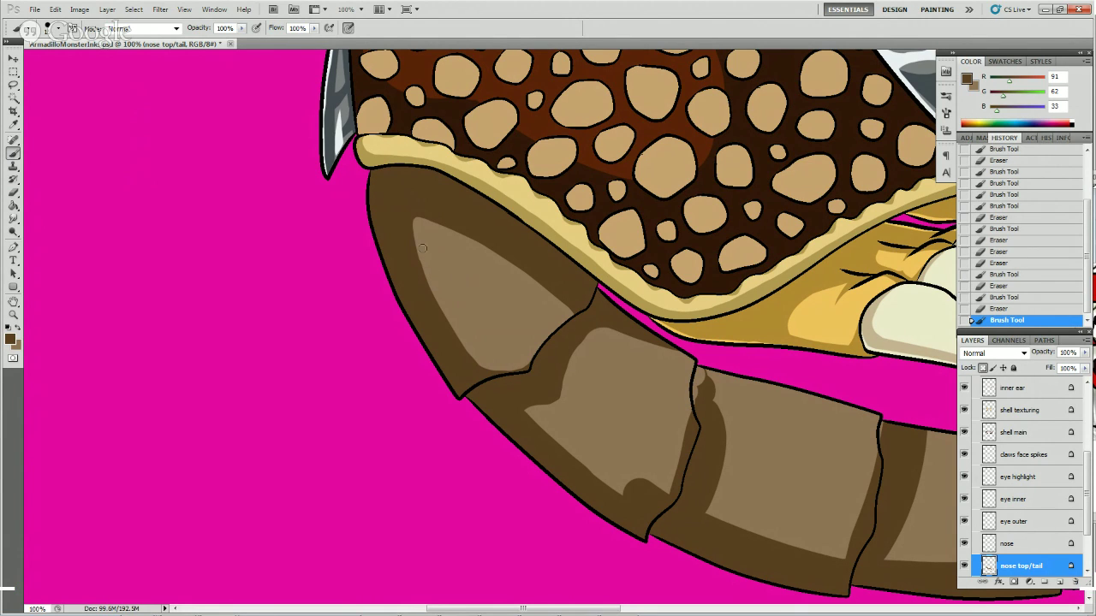
{"action": "mouse_move", "coordinate": [439, 288]}
{"action": "left_mouse_down"}
{"action": "mouse_move", "coordinate": [434, 268]}
{"action": "mouse_move", "coordinate": [455, 300]}
{"action": "left_mouse_up"}
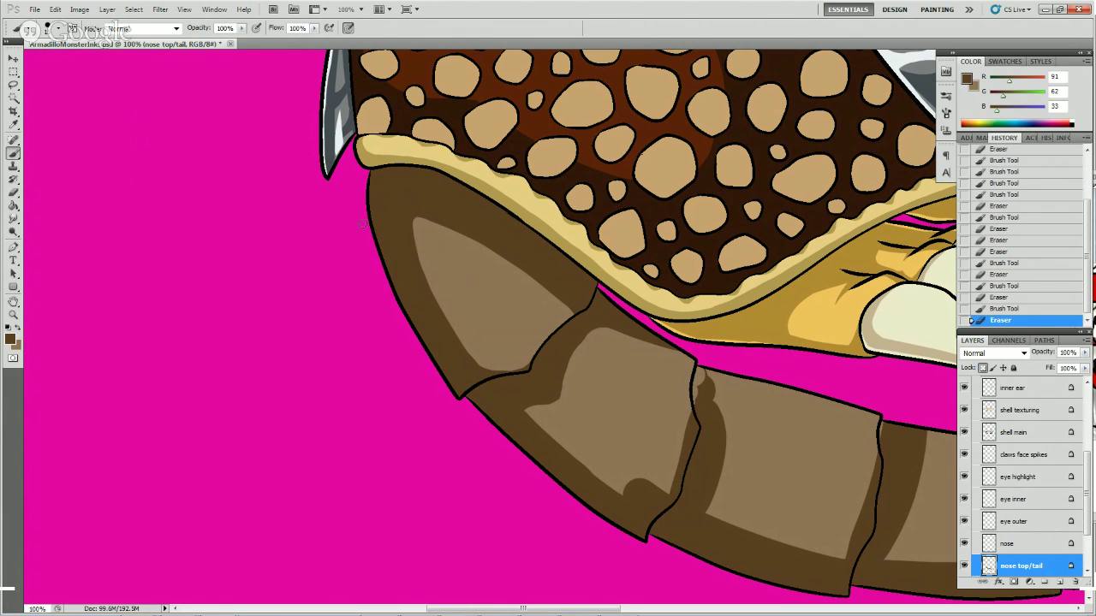
- Erase a thin rim light along the outer edge of the first tail segment and trim it with dark brown brush strokes
{"action": "mouse_move", "coordinate": [365, 227]}
{"action": "left_mouse_down"}
{"action": "mouse_move", "coordinate": [367, 200]}
{"action": "mouse_move", "coordinate": [375, 247]}
{"action": "left_mouse_up"}
{"action": "left_click_drag", "start_coordinate": [388, 284], "coordinate": [433, 360]}
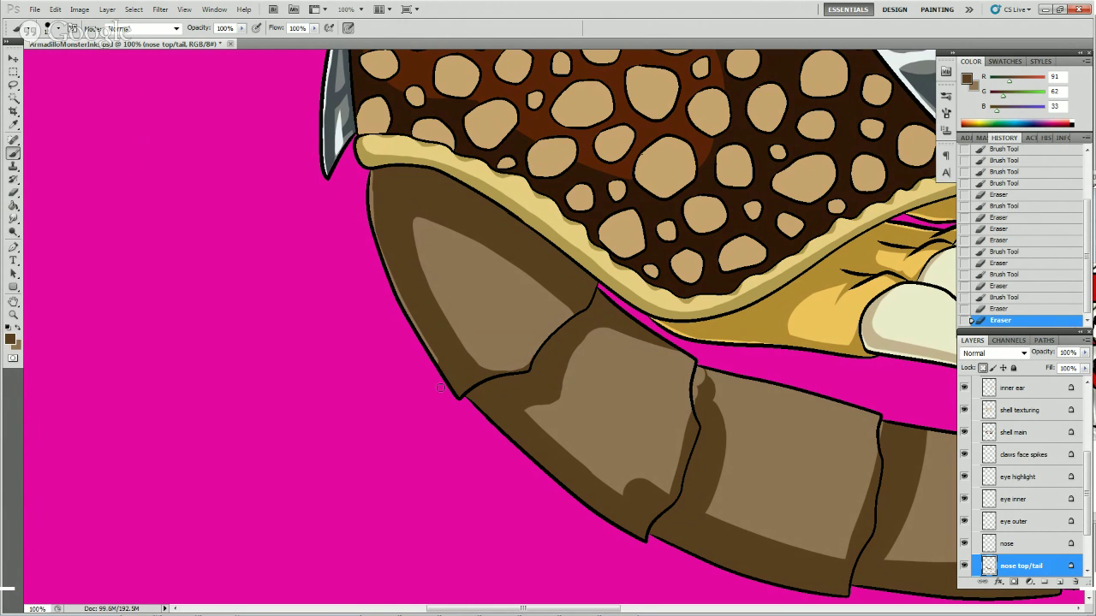
{"action": "mouse_move", "coordinate": [401, 300]}
{"action": "left_mouse_down"}
{"action": "mouse_move", "coordinate": [453, 396]}
{"action": "mouse_move", "coordinate": [480, 390]}
{"action": "left_mouse_up"}
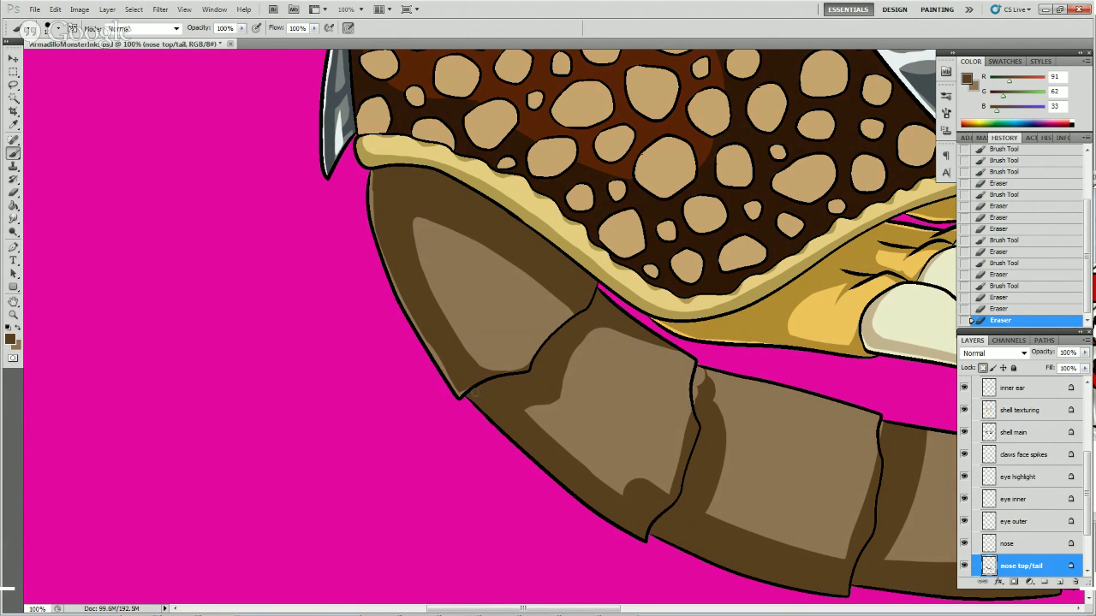
{"action": "left_click_drag", "start_coordinate": [473, 390], "coordinate": [421, 342]}
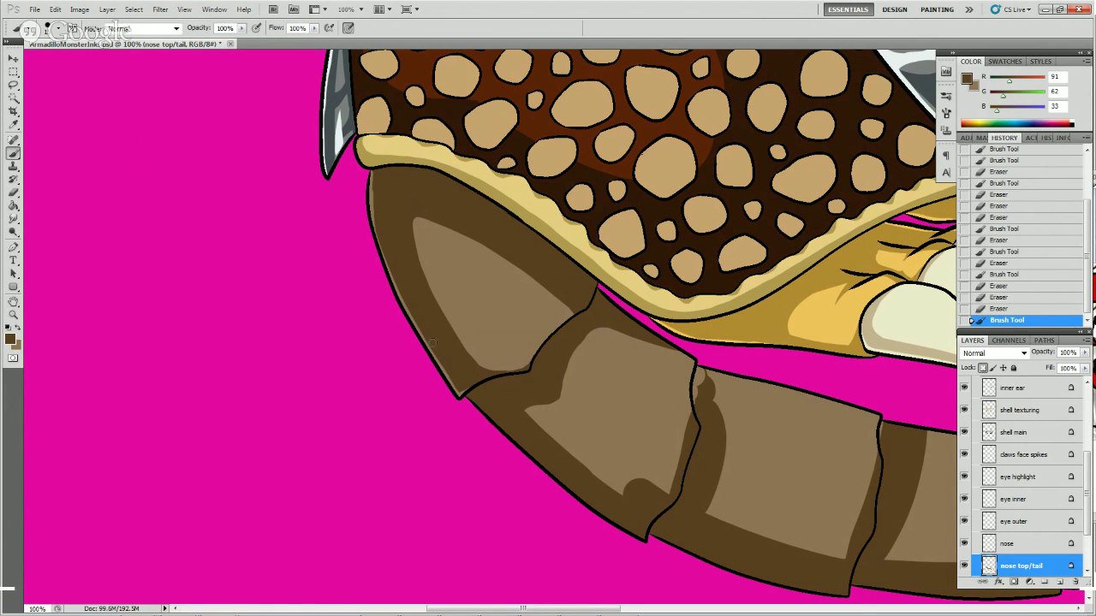
{"action": "left_click_drag", "start_coordinate": [453, 373], "coordinate": [459, 383]}
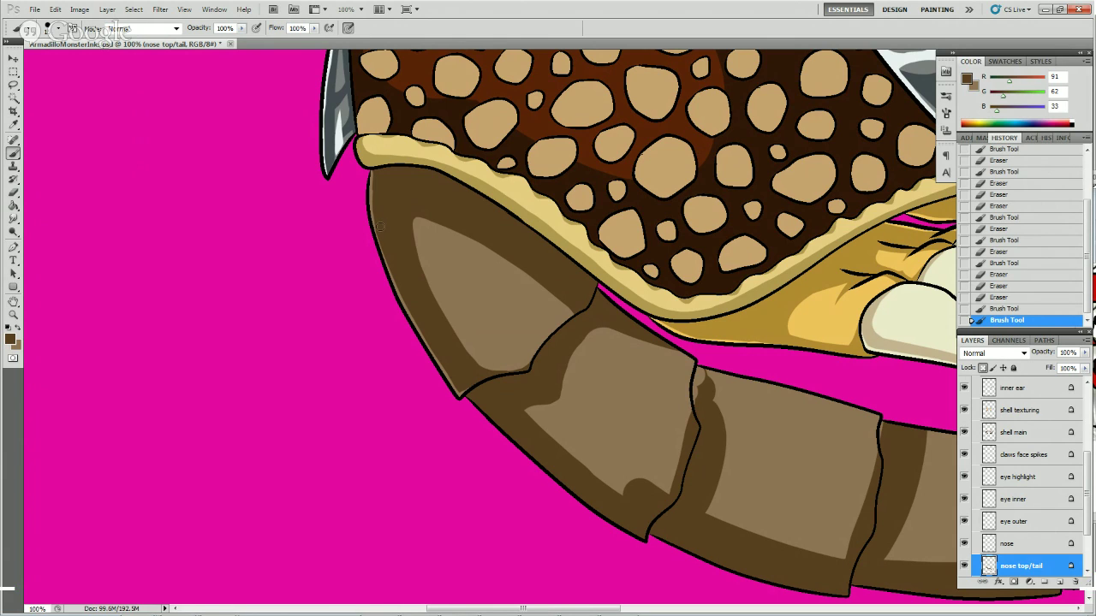
{"action": "left_click_drag", "start_coordinate": [379, 225], "coordinate": [374, 176]}
{"action": "left_click_drag", "start_coordinate": [379, 200], "coordinate": [377, 169]}
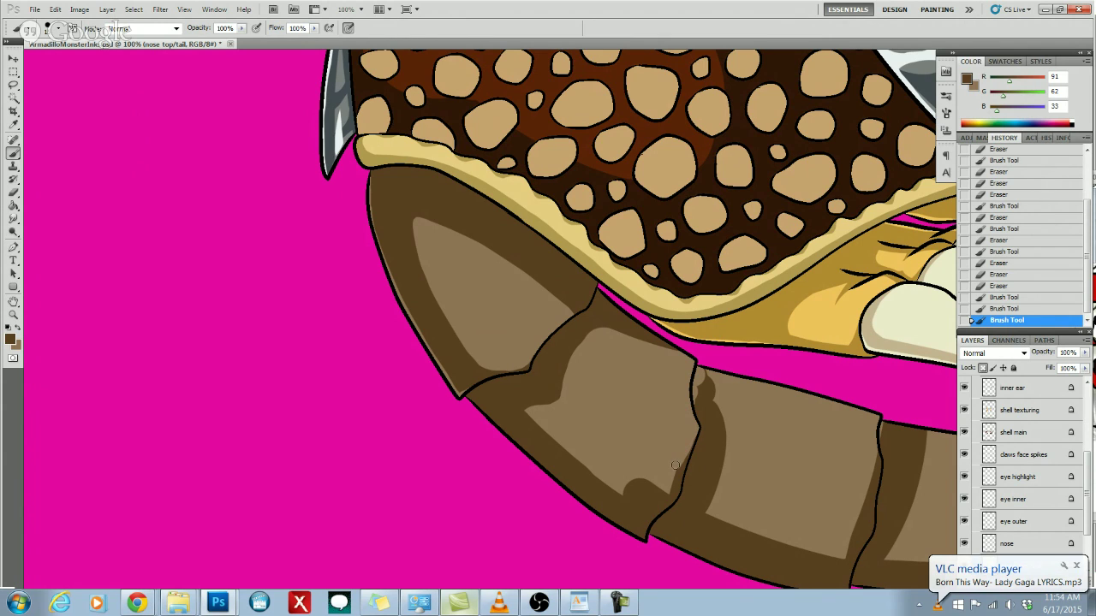
- Remove the dark blob in the second tail segment's lower corner, extend its highlight there, and smooth the lower shadow edge
{"action": "mouse_move", "coordinate": [644, 501]}
{"action": "left_mouse_down"}
{"action": "mouse_move", "coordinate": [620, 487]}
{"action": "mouse_move", "coordinate": [638, 491]}
{"action": "mouse_move", "coordinate": [634, 481]}
{"action": "mouse_move", "coordinate": [663, 488]}
{"action": "mouse_move", "coordinate": [667, 476]}
{"action": "mouse_move", "coordinate": [634, 501]}
{"action": "mouse_move", "coordinate": [669, 491]}
{"action": "mouse_move", "coordinate": [704, 399]}
{"action": "left_mouse_up"}
{"action": "key", "text": "e"}
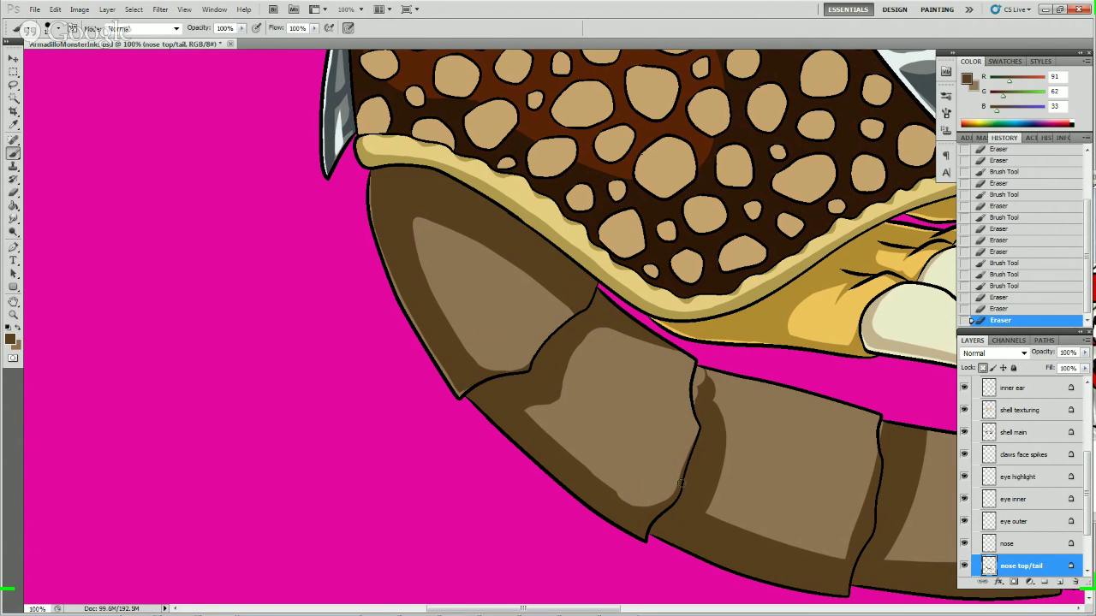
{"action": "left_click_drag", "start_coordinate": [682, 491], "coordinate": [668, 506]}
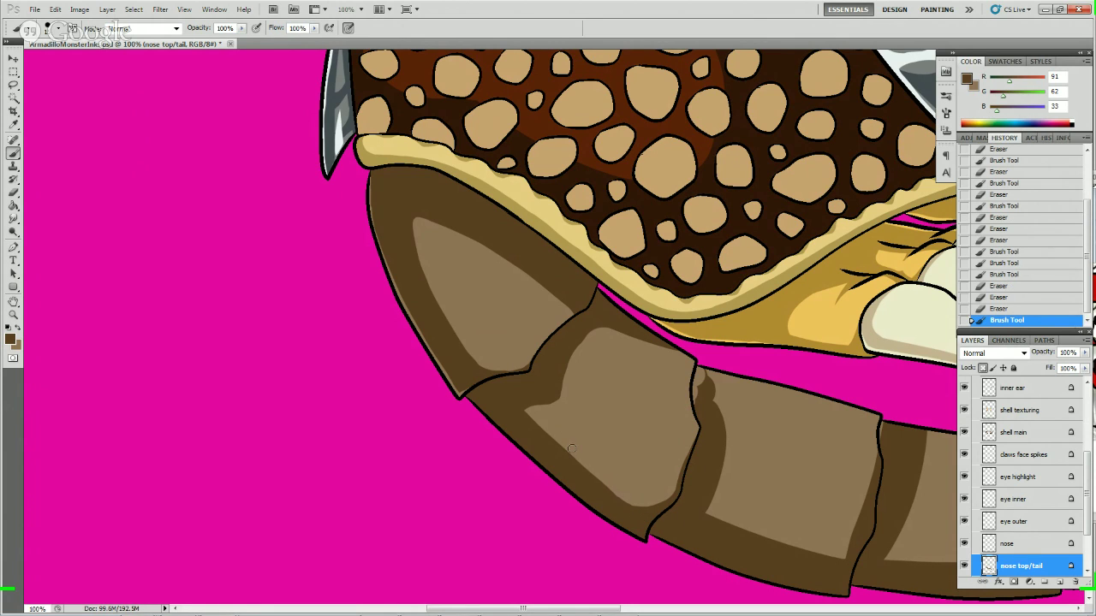
{"action": "left_click_drag", "start_coordinate": [637, 506], "coordinate": [640, 497]}
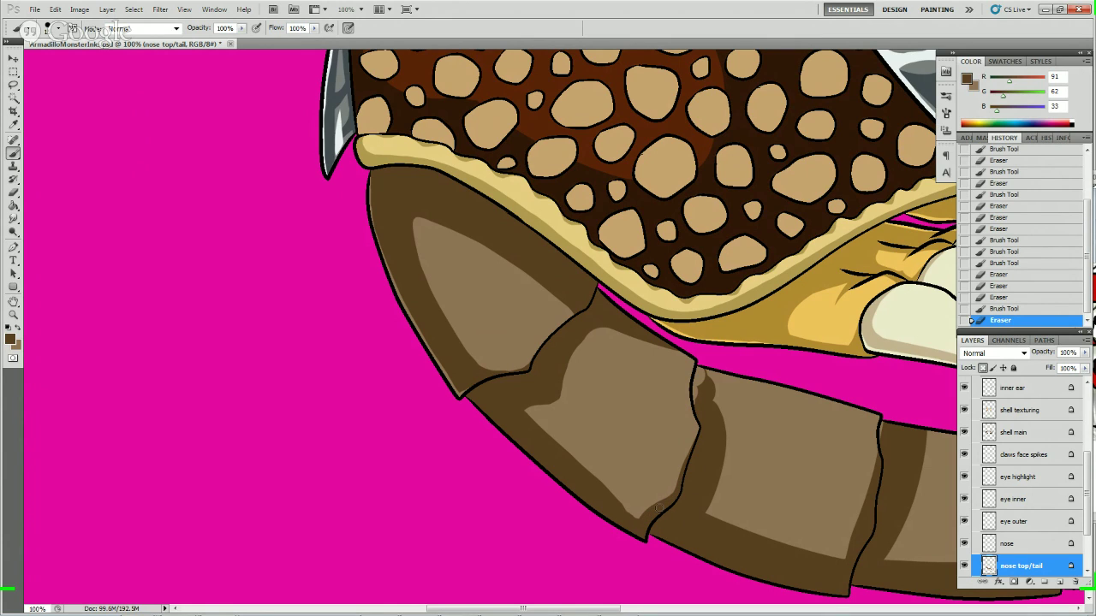
{"action": "left_click_drag", "start_coordinate": [684, 481], "coordinate": [685, 472]}
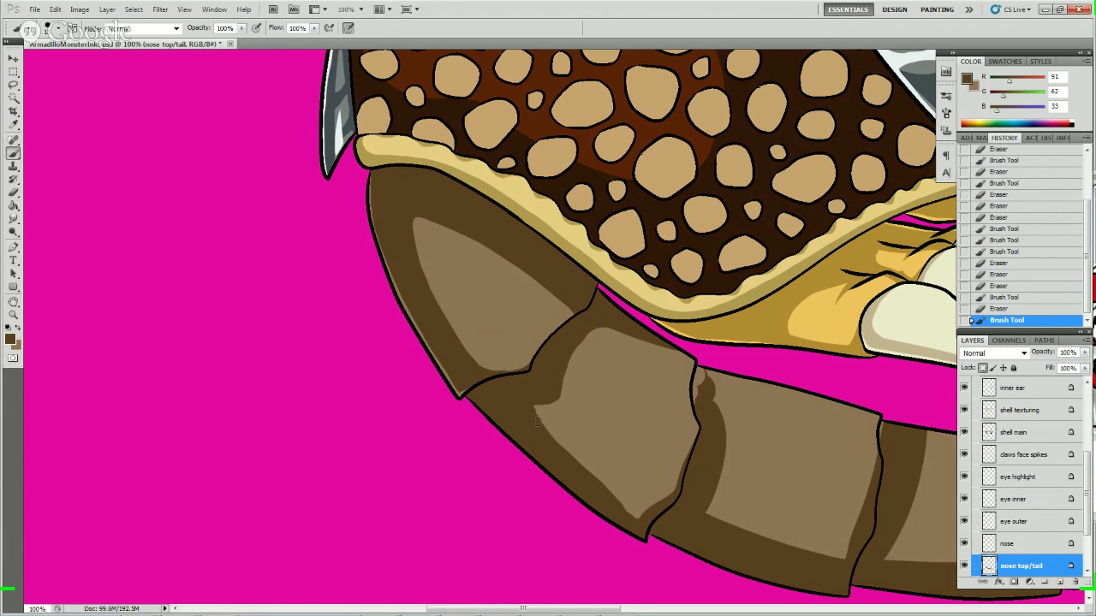
{"action": "mouse_move", "coordinate": [537, 422]}
{"action": "left_mouse_down"}
{"action": "mouse_move", "coordinate": [649, 522]}
{"action": "mouse_move", "coordinate": [610, 484]}
{"action": "left_mouse_up"}
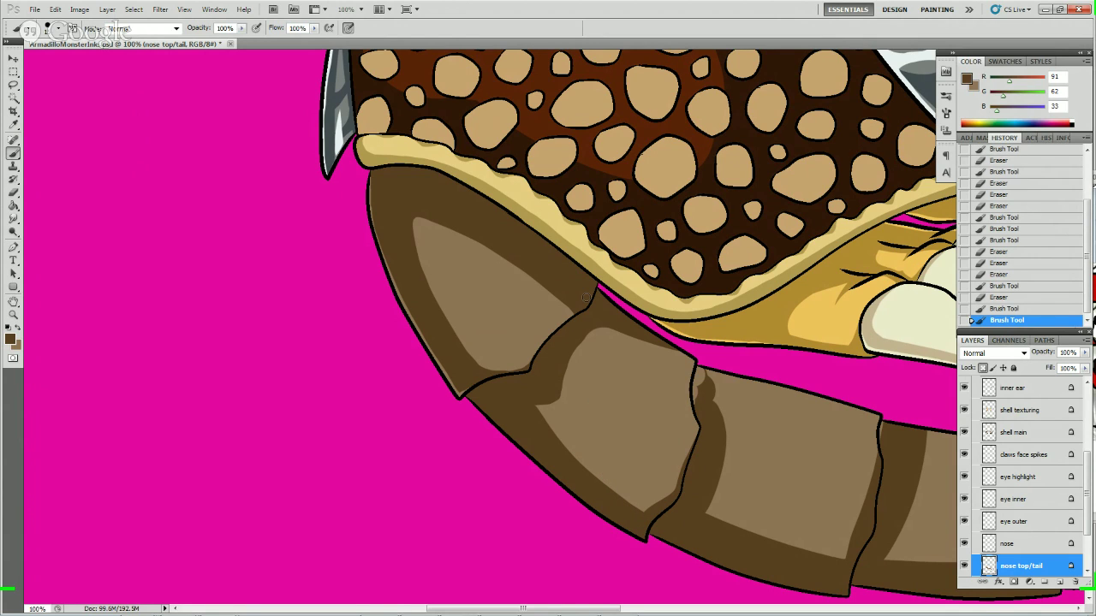
- Extend the second tail segment's highlight toward the joint with the first segment and clean its edge with dark brown shading
{"action": "mouse_move", "coordinate": [520, 409]}
{"action": "left_mouse_down"}
{"action": "mouse_move", "coordinate": [523, 407]}
{"action": "mouse_move", "coordinate": [566, 380]}
{"action": "left_mouse_up"}
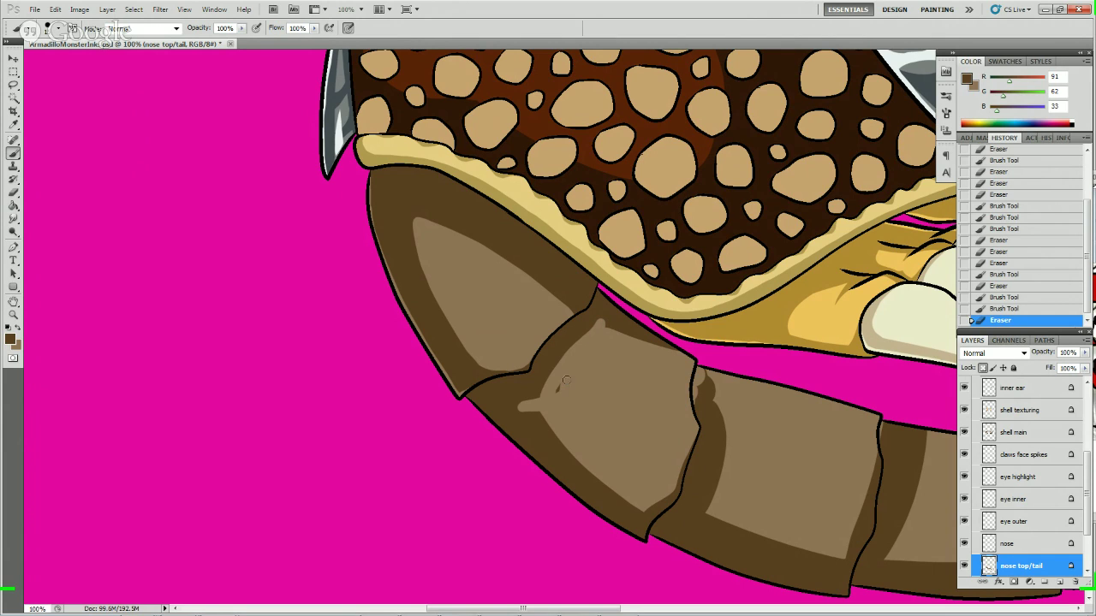
{"action": "mouse_move", "coordinate": [562, 385]}
{"action": "left_mouse_down"}
{"action": "mouse_move", "coordinate": [525, 422]}
{"action": "mouse_move", "coordinate": [512, 390]}
{"action": "mouse_move", "coordinate": [542, 433]}
{"action": "left_mouse_up"}
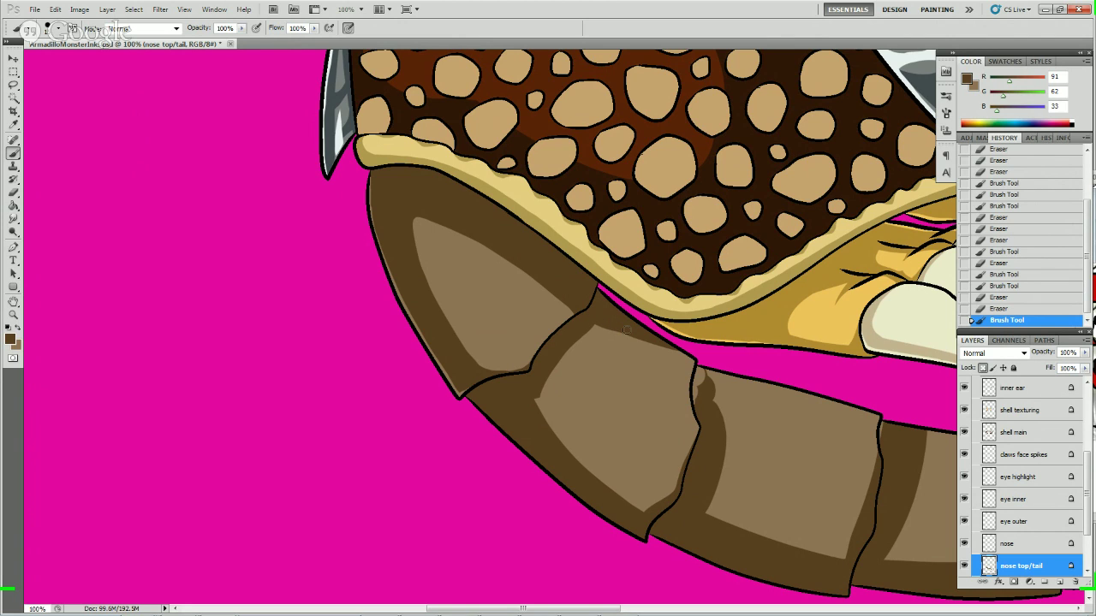
{"action": "left_click_drag", "start_coordinate": [624, 332], "coordinate": [603, 324]}
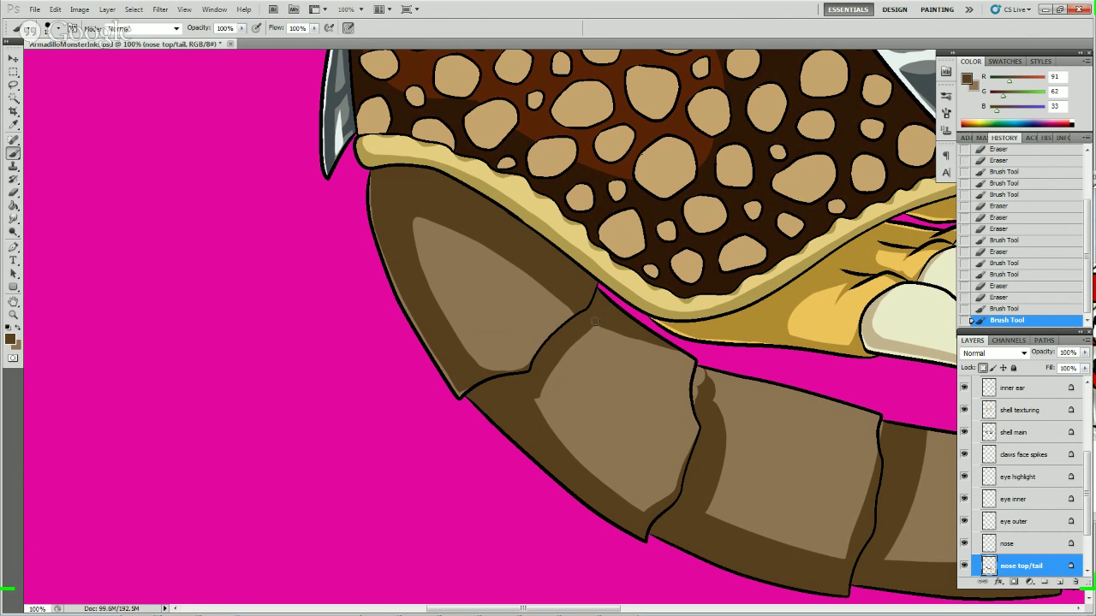
{"action": "left_click_drag", "start_coordinate": [601, 321], "coordinate": [584, 327]}
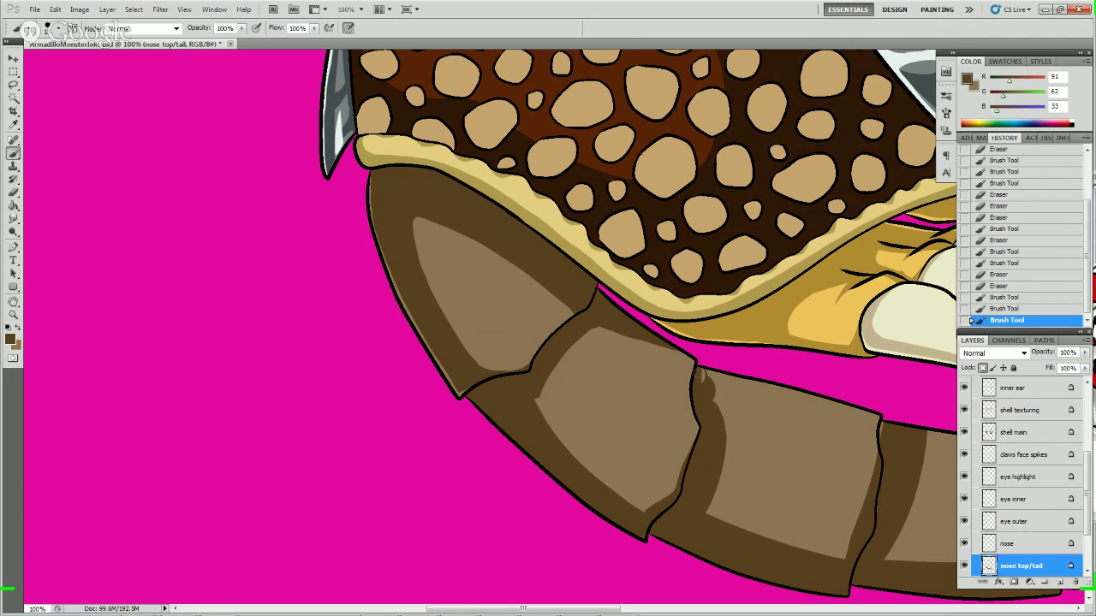
- Extend the third tail segment's highlight toward the joint with the second segment and trim its lower corner with dark brown shading
{"action": "left_click_drag", "start_coordinate": [704, 395], "coordinate": [716, 405]}
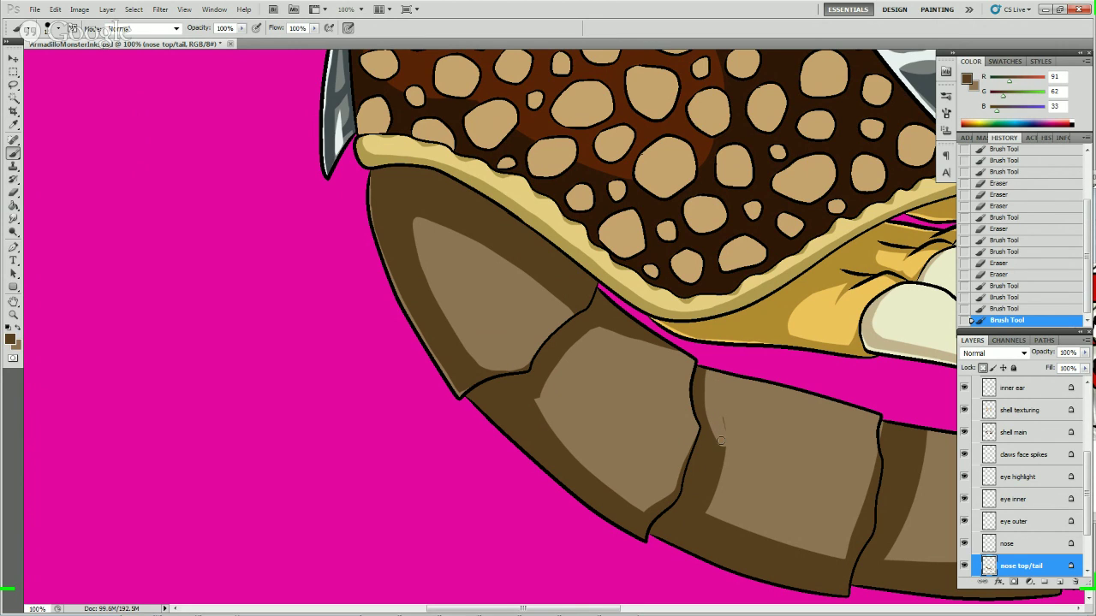
{"action": "mouse_move", "coordinate": [723, 447]}
{"action": "left_mouse_down"}
{"action": "mouse_move", "coordinate": [668, 543]}
{"action": "mouse_move", "coordinate": [727, 424]}
{"action": "mouse_move", "coordinate": [715, 381]}
{"action": "mouse_move", "coordinate": [722, 436]}
{"action": "mouse_move", "coordinate": [721, 388]}
{"action": "mouse_move", "coordinate": [733, 417]}
{"action": "mouse_move", "coordinate": [709, 503]}
{"action": "left_mouse_up"}
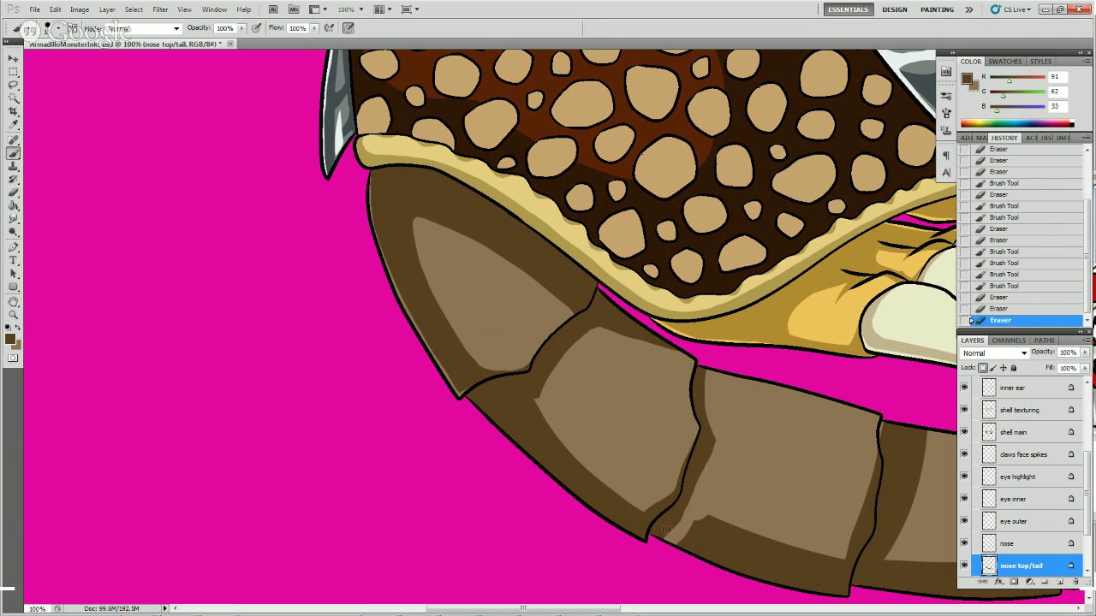
{"action": "left_click_drag", "start_coordinate": [666, 529], "coordinate": [695, 464]}
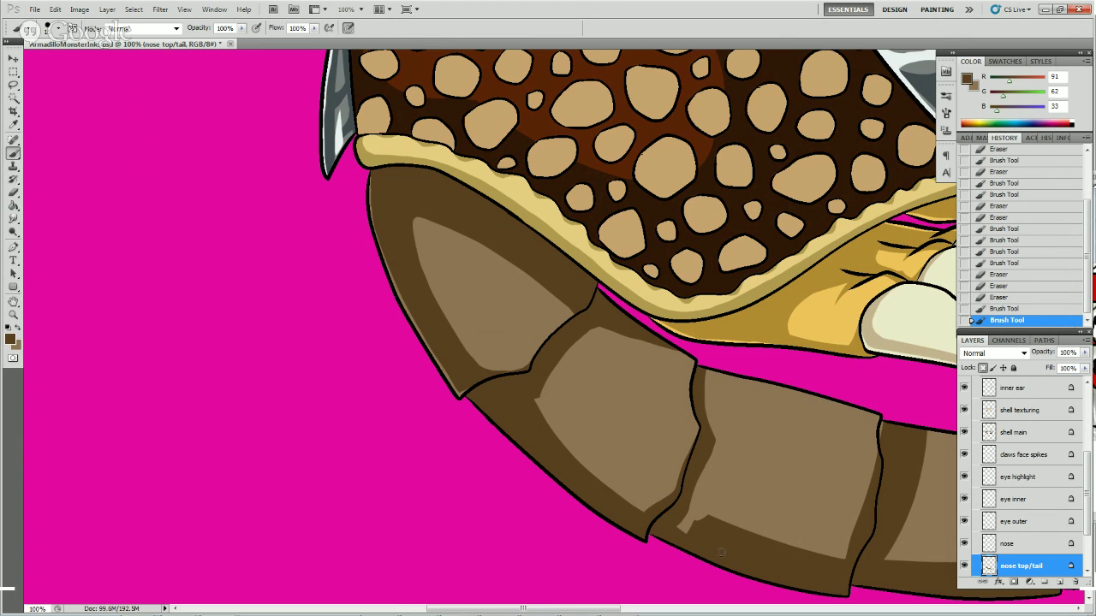
{"action": "left_click_drag", "start_coordinate": [691, 535], "coordinate": [751, 557]}
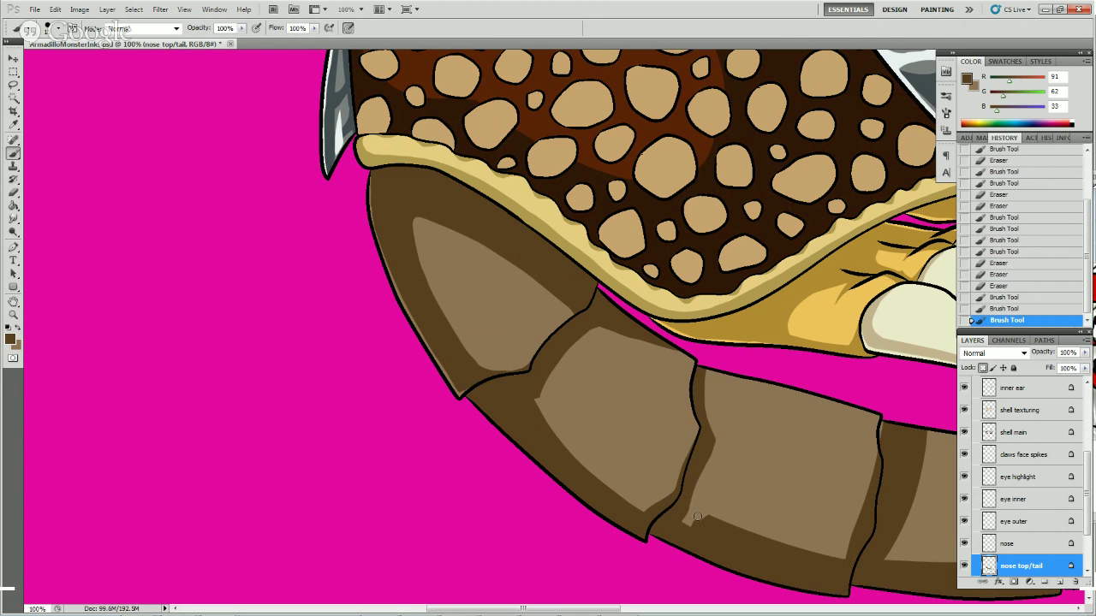
- Lower the bottom edge of the third tail segment's highlight by erasing, and smooth it into a clean curve with dark brown strokes
{"action": "mouse_move", "coordinate": [697, 517]}
{"action": "left_mouse_down"}
{"action": "mouse_move", "coordinate": [694, 527]}
{"action": "mouse_move", "coordinate": [744, 526]}
{"action": "mouse_move", "coordinate": [777, 554]}
{"action": "mouse_move", "coordinate": [807, 559]}
{"action": "mouse_move", "coordinate": [745, 537]}
{"action": "mouse_move", "coordinate": [842, 564]}
{"action": "mouse_move", "coordinate": [828, 542]}
{"action": "left_mouse_up"}
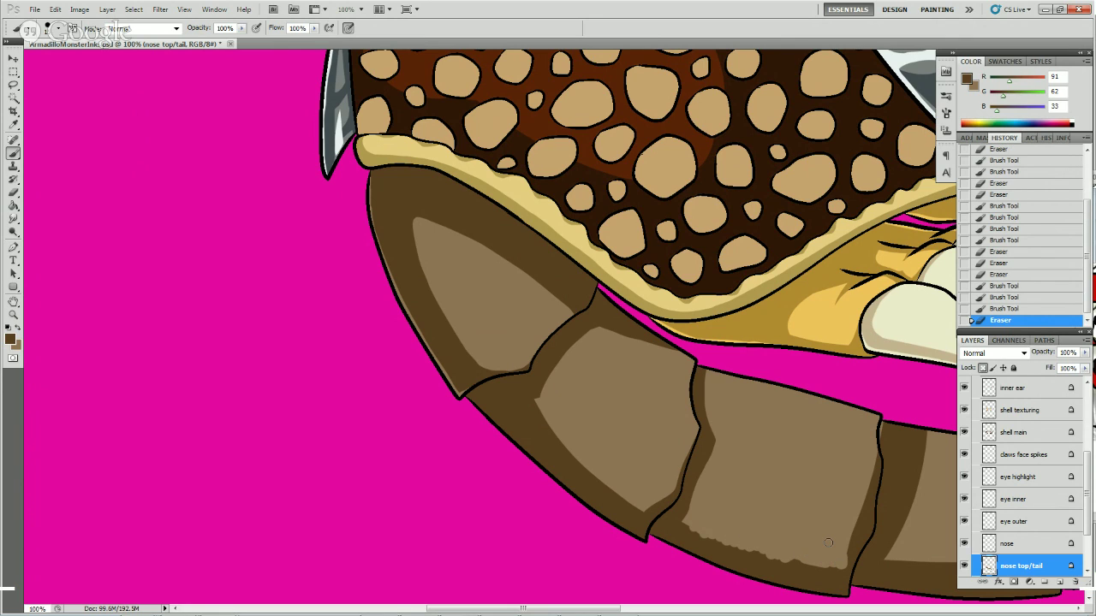
{"action": "mouse_move", "coordinate": [685, 526]}
{"action": "left_mouse_down"}
{"action": "mouse_move", "coordinate": [778, 571]}
{"action": "mouse_move", "coordinate": [661, 525]}
{"action": "mouse_move", "coordinate": [804, 575]}
{"action": "left_mouse_up"}
{"action": "mouse_move", "coordinate": [738, 553]}
{"action": "left_mouse_down"}
{"action": "mouse_move", "coordinate": [841, 570]}
{"action": "mouse_move", "coordinate": [720, 547]}
{"action": "mouse_move", "coordinate": [851, 568]}
{"action": "left_mouse_up"}
{"action": "mouse_move", "coordinate": [674, 522]}
{"action": "left_mouse_down"}
{"action": "mouse_move", "coordinate": [761, 555]}
{"action": "mouse_move", "coordinate": [855, 564]}
{"action": "mouse_move", "coordinate": [818, 556]}
{"action": "left_mouse_up"}
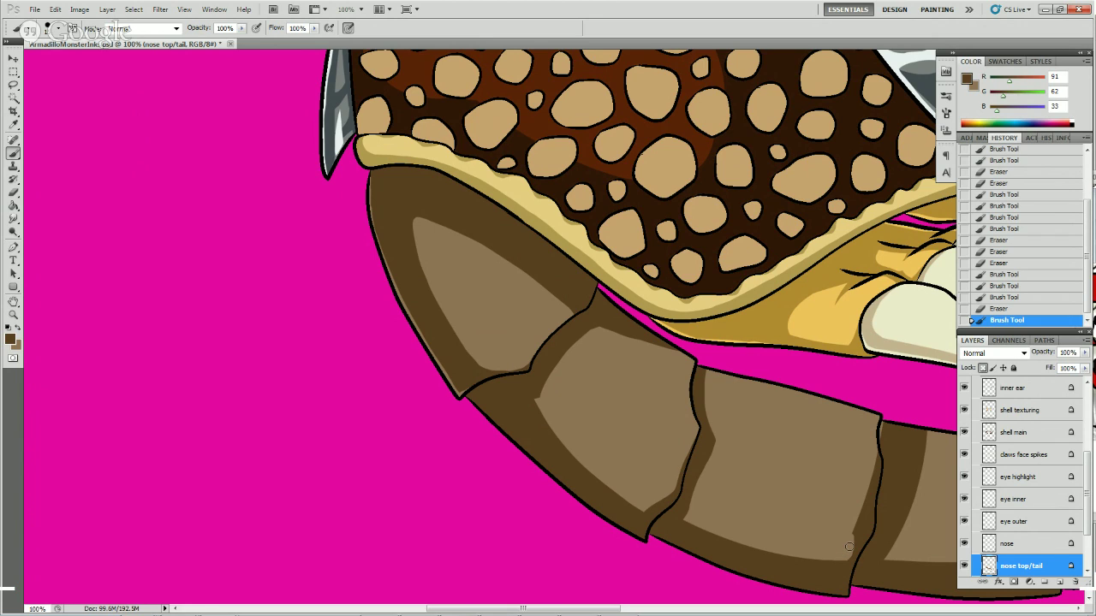
- Widen the third tail segment's highlight toward the joint with the fourth segment and clean up the remaining shadow edge
{"action": "mouse_move", "coordinate": [848, 552]}
{"action": "left_mouse_down"}
{"action": "mouse_move", "coordinate": [865, 523]}
{"action": "mouse_move", "coordinate": [876, 454]}
{"action": "mouse_move", "coordinate": [852, 527]}
{"action": "mouse_move", "coordinate": [802, 434]}
{"action": "left_mouse_up"}
{"action": "key", "text": "e"}
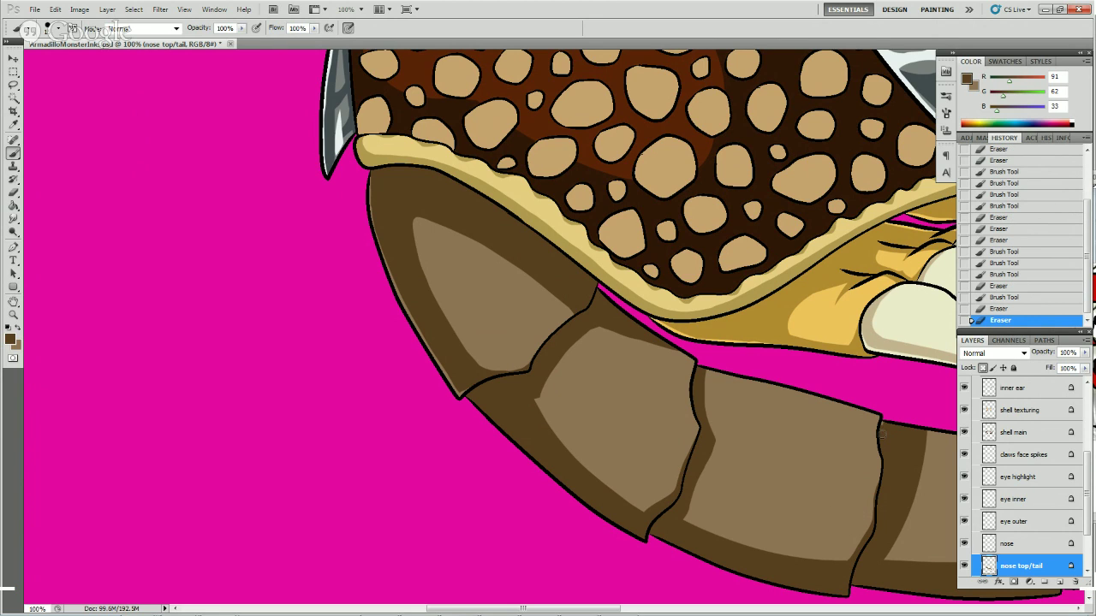
{"action": "left_click", "coordinate": [878, 352]}
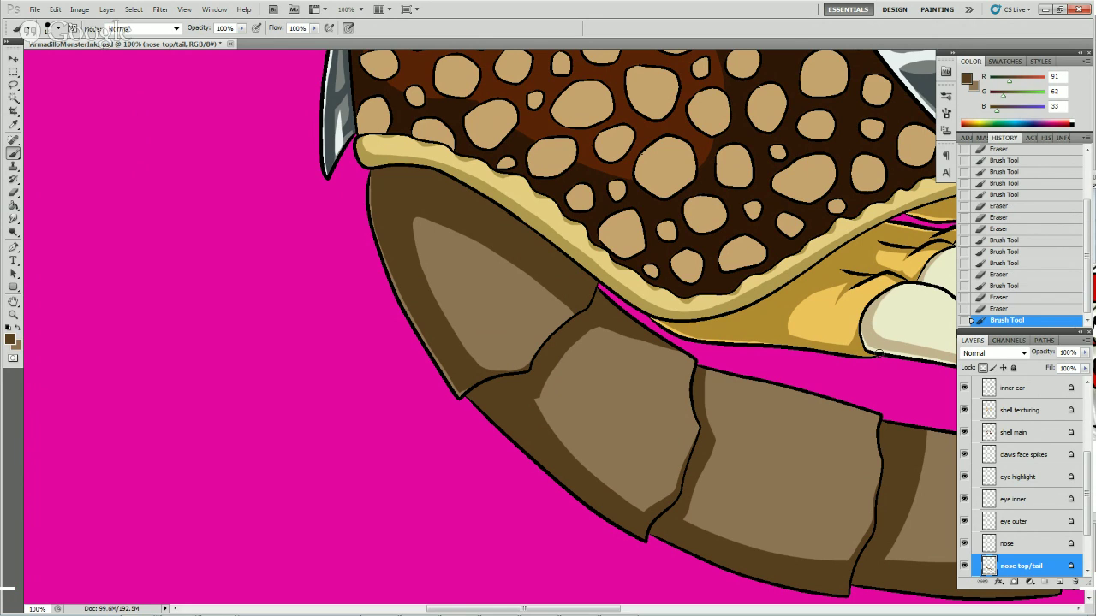
{"action": "left_click", "coordinate": [870, 424]}
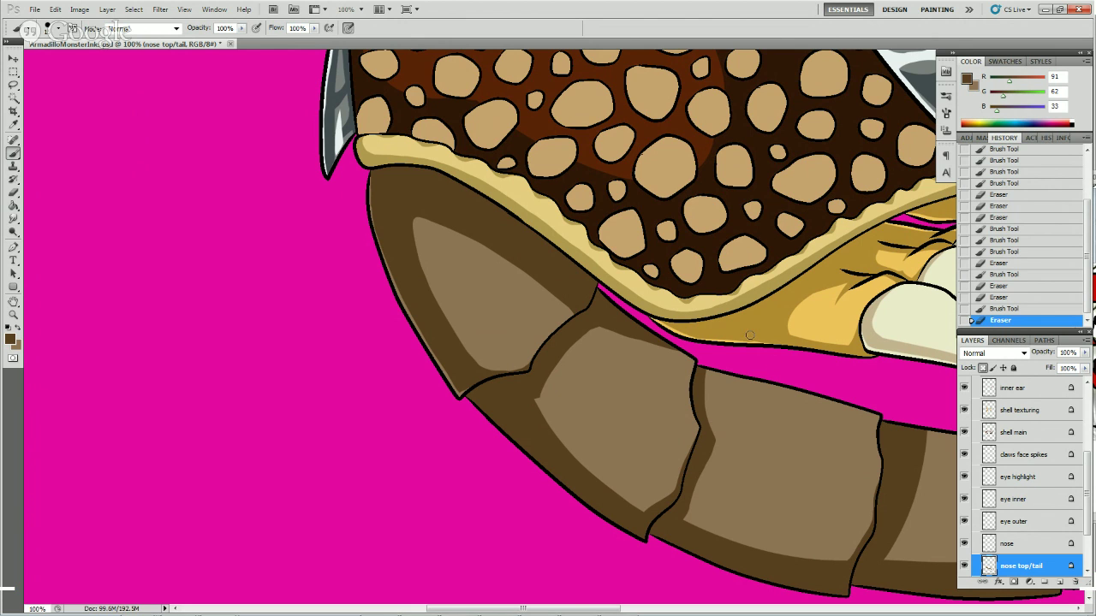
- Erase a thin rim light along the second tail segment's upper edge and touch up the first segment's edge beside the shell
{"action": "left_click_drag", "start_coordinate": [688, 417], "coordinate": [500, 242]}
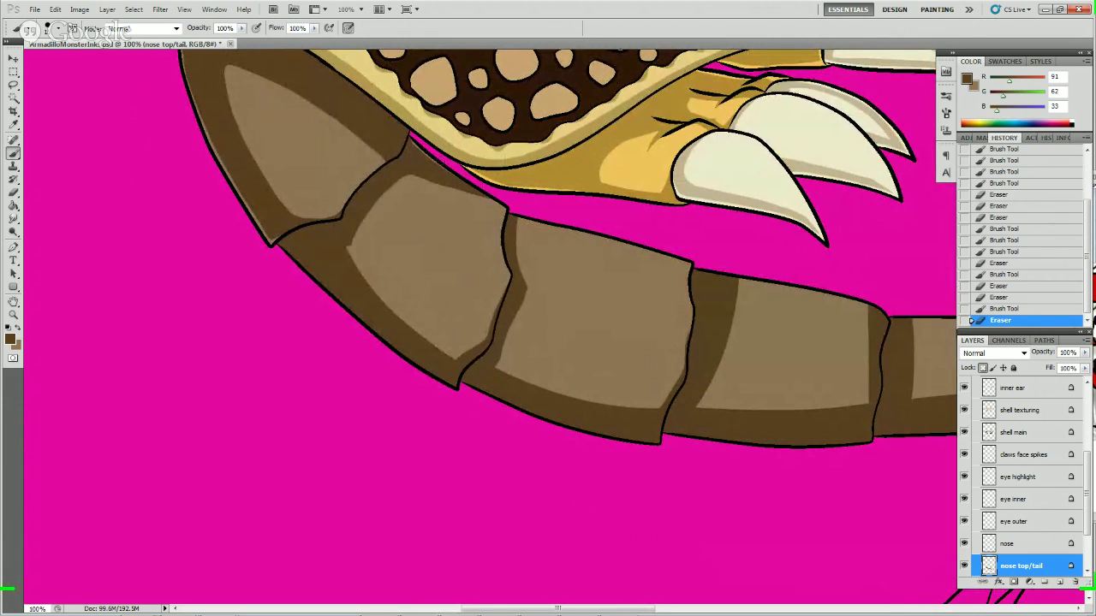
{"action": "left_click_drag", "start_coordinate": [486, 188], "coordinate": [436, 158]}
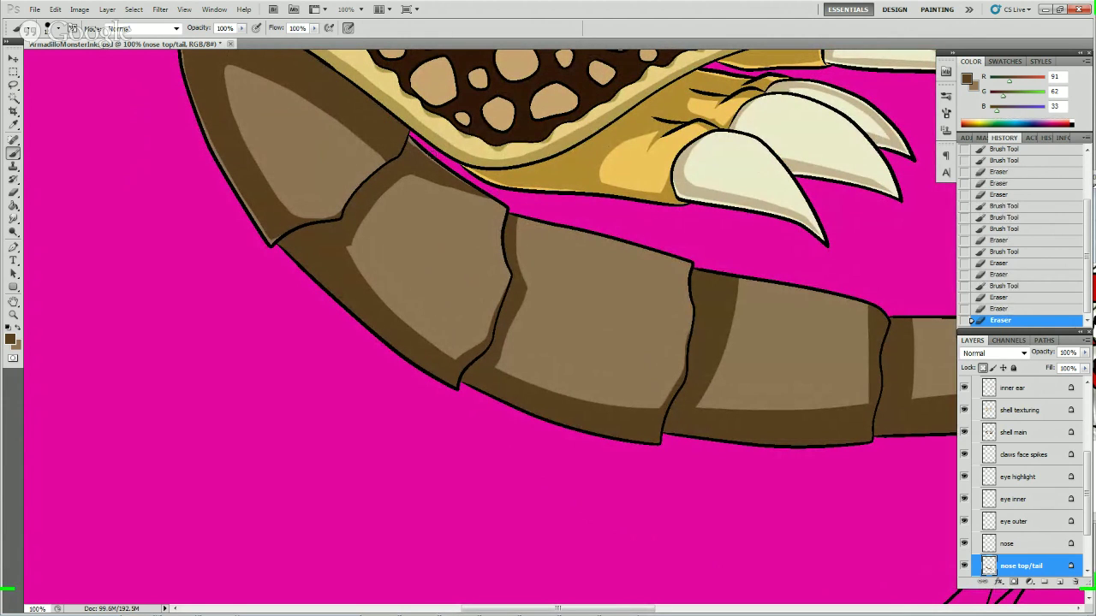
{"action": "left_click", "coordinate": [438, 156]}
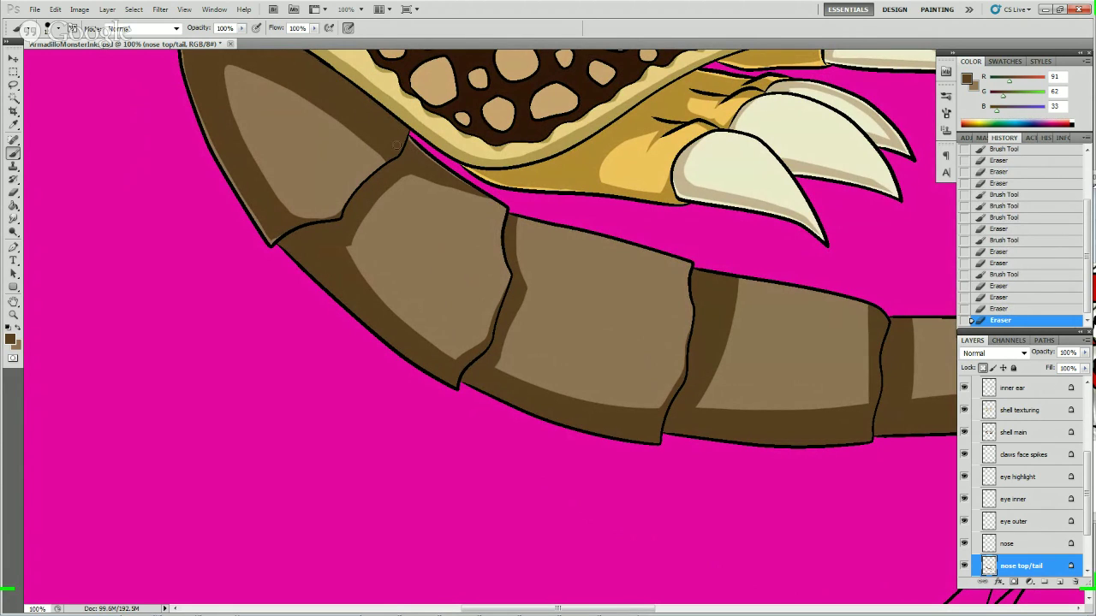
{"action": "left_click_drag", "start_coordinate": [396, 145], "coordinate": [344, 72]}
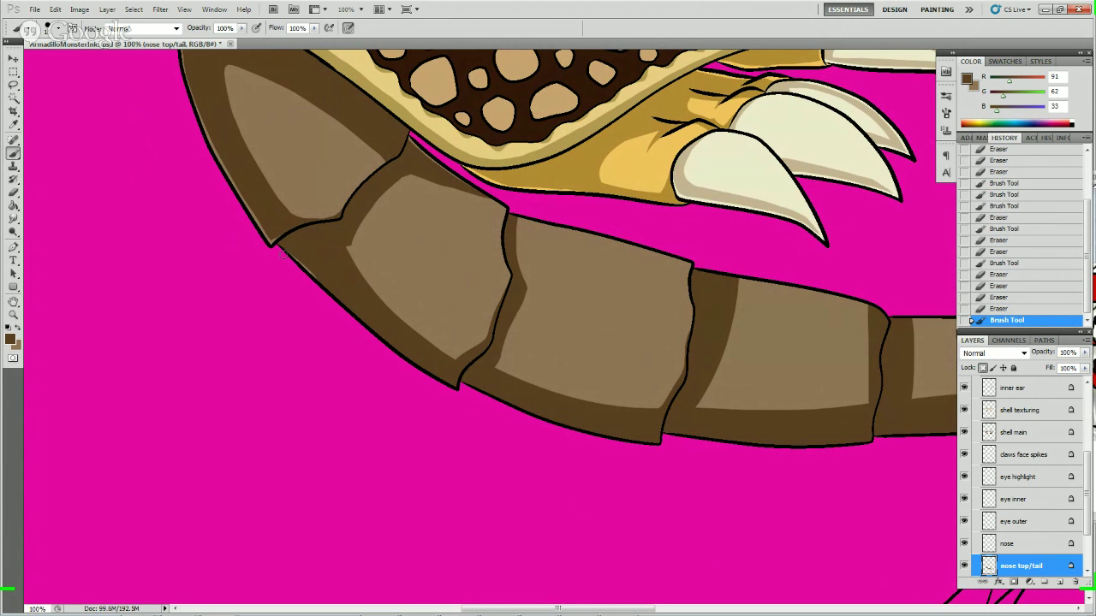
- Erase a thin rim light along the outer edge of the second tail segment down to its lower corner
{"action": "key", "text": "e"}
{"action": "left_click_drag", "start_coordinate": [324, 286], "coordinate": [227, 203]}
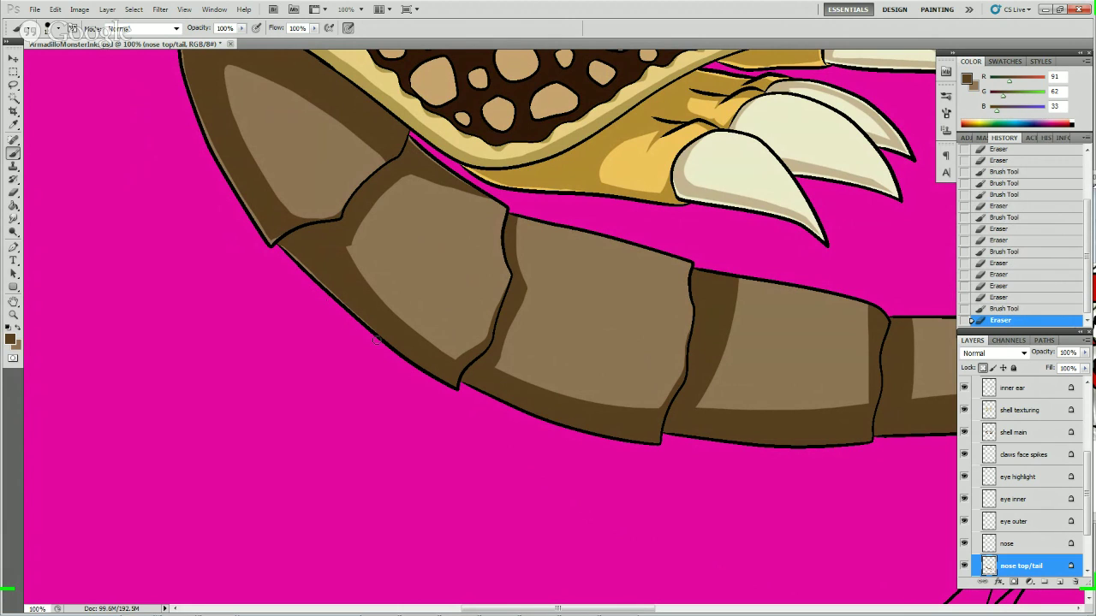
{"action": "left_click_drag", "start_coordinate": [374, 340], "coordinate": [459, 389]}
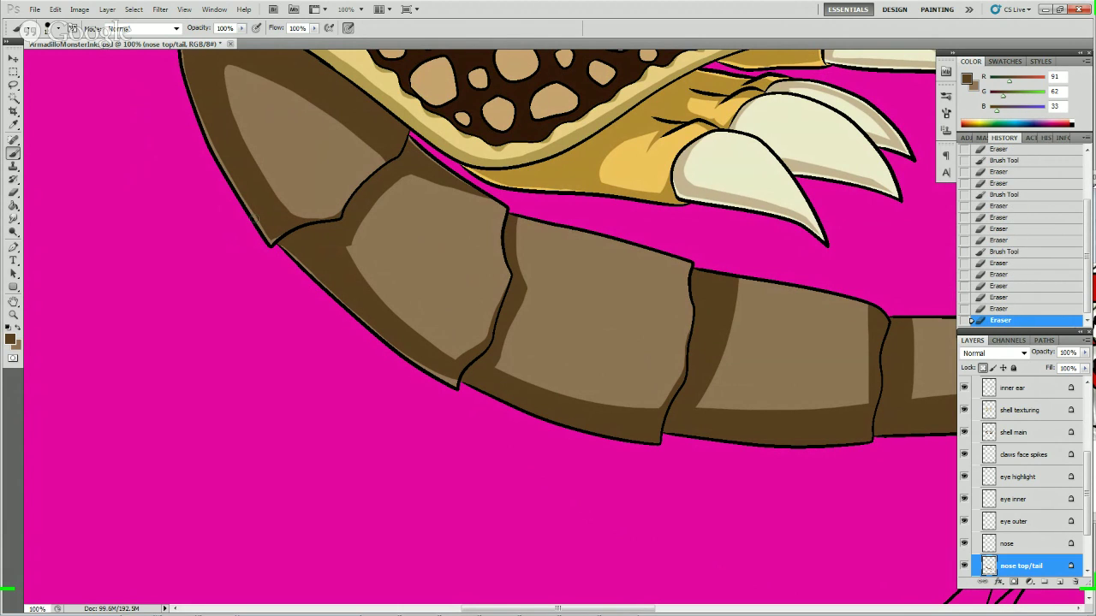
{"action": "left_click", "coordinate": [462, 381]}
{"action": "left_click", "coordinate": [467, 377]}
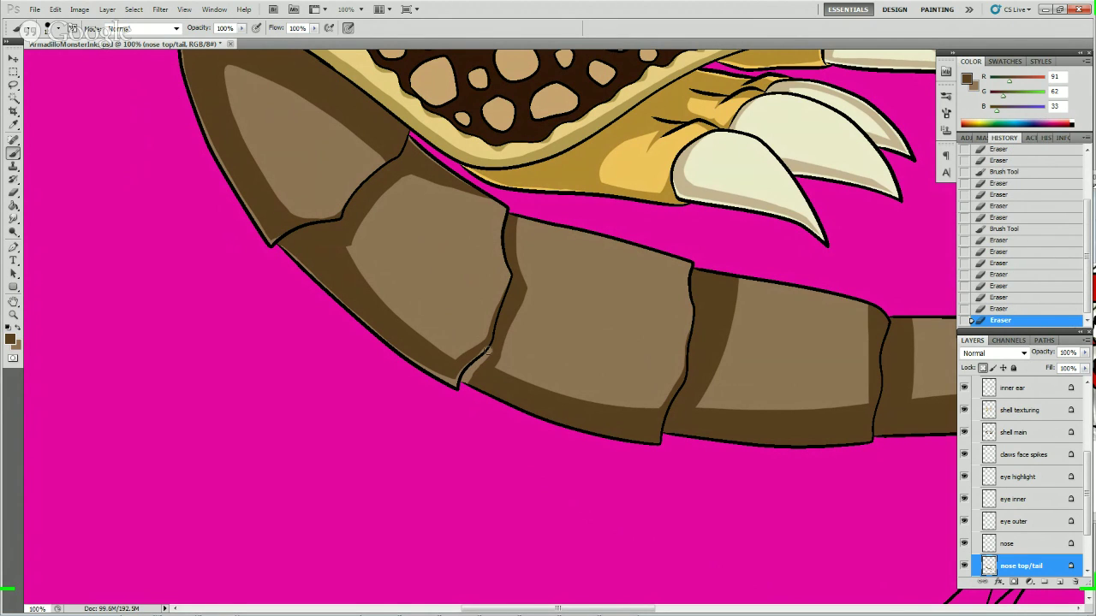
- Carry the second tail segment's rim light up along the joint and repaint the dark brown shadow where erasing spilled onto the third segment
{"action": "left_click_drag", "start_coordinate": [496, 338], "coordinate": [505, 323]}
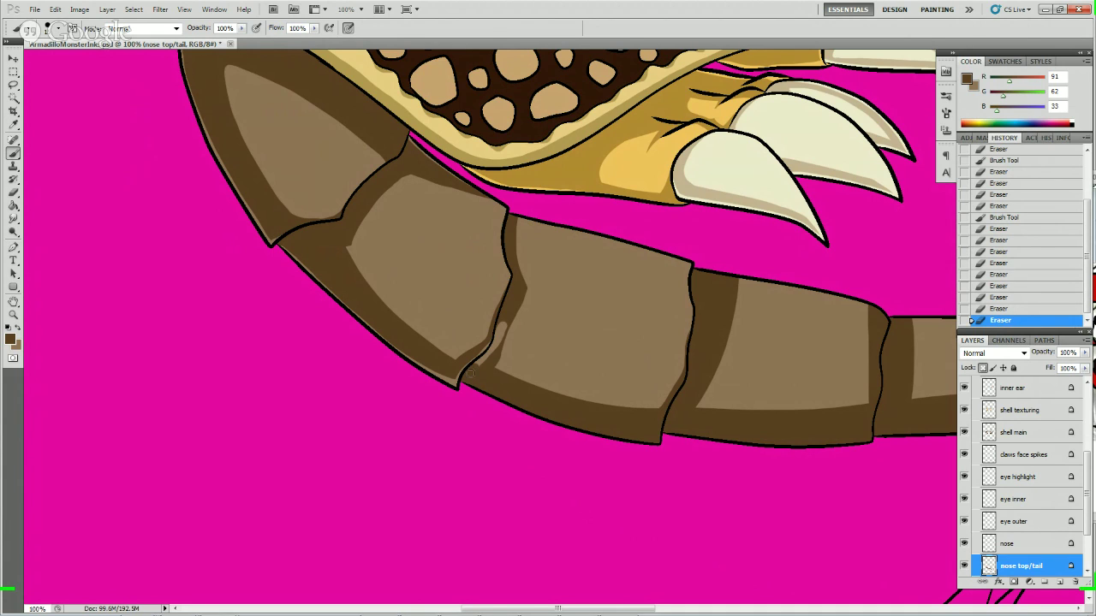
{"action": "left_click", "coordinate": [500, 332]}
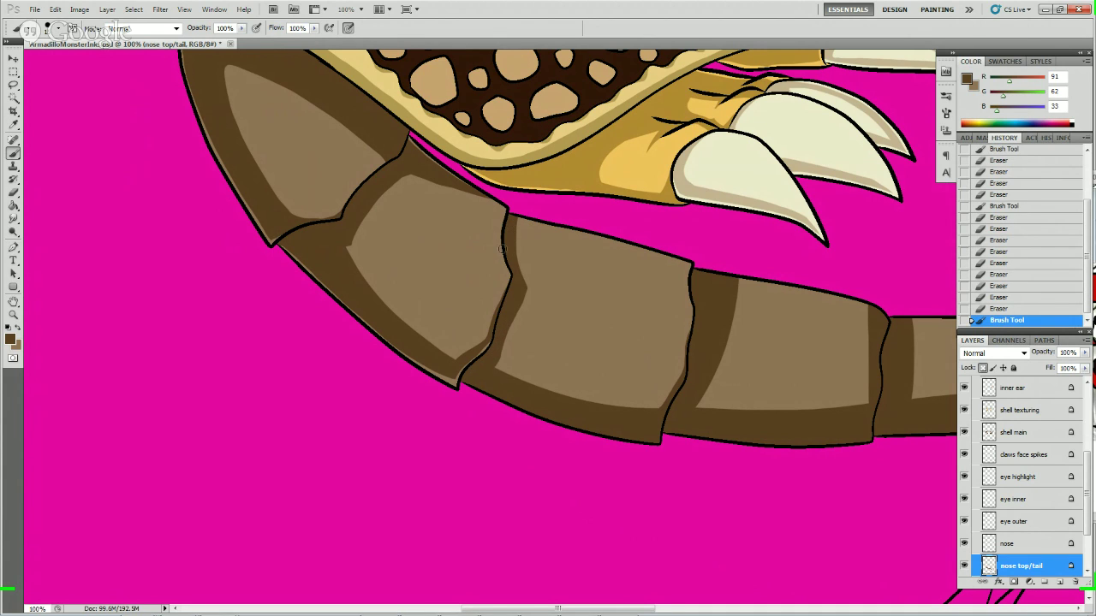
{"action": "left_click", "coordinate": [480, 347]}
{"action": "left_click", "coordinate": [477, 351]}
{"action": "left_click", "coordinate": [491, 338]}
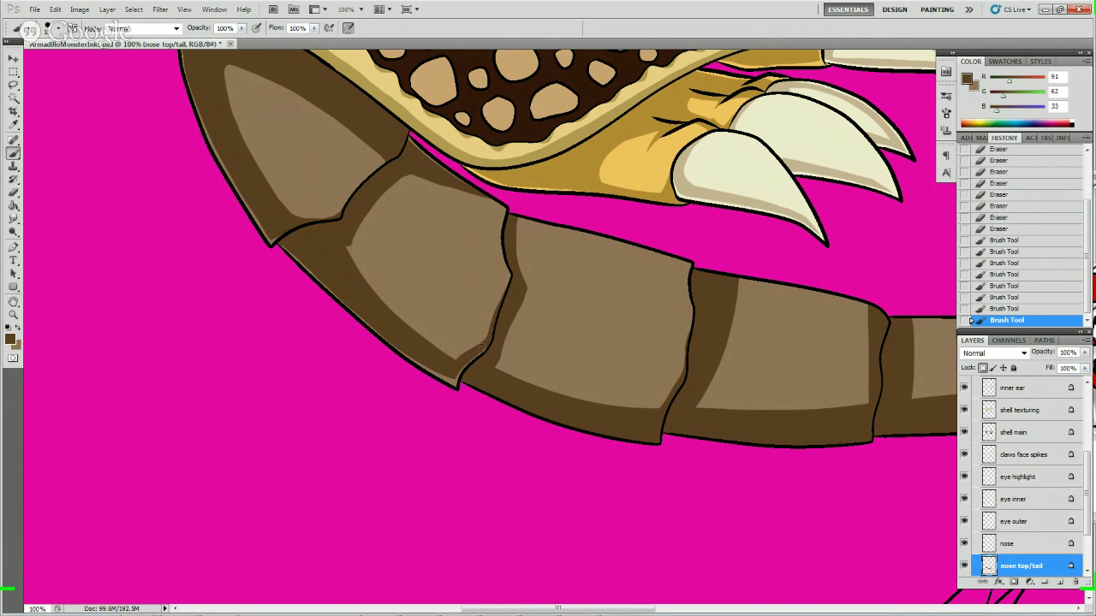
{"action": "left_click", "coordinate": [491, 334]}
- Erase a thin rim light along the lower outer edge of the third tail segment up to the joint with the fourth
{"action": "mouse_move", "coordinate": [462, 271]}
{"action": "left_mouse_down"}
{"action": "mouse_move", "coordinate": [448, 252]}
{"action": "mouse_move", "coordinate": [508, 396]}
{"action": "mouse_move", "coordinate": [389, 307]}
{"action": "mouse_move", "coordinate": [392, 403]}
{"action": "mouse_move", "coordinate": [433, 399]}
{"action": "mouse_move", "coordinate": [467, 358]}
{"action": "mouse_move", "coordinate": [461, 369]}
{"action": "left_mouse_up"}
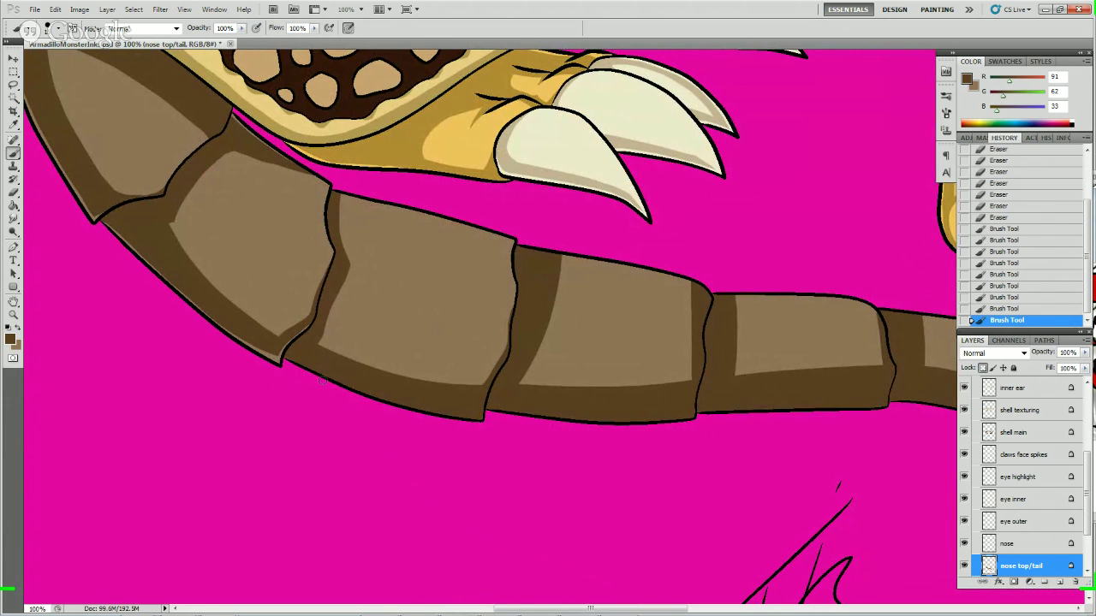
{"action": "key", "text": "e"}
{"action": "mouse_move", "coordinate": [315, 374]}
{"action": "left_mouse_down"}
{"action": "mouse_move", "coordinate": [416, 417]}
{"action": "mouse_move", "coordinate": [497, 419]}
{"action": "mouse_move", "coordinate": [415, 412]}
{"action": "mouse_move", "coordinate": [457, 415]}
{"action": "mouse_move", "coordinate": [474, 429]}
{"action": "mouse_move", "coordinate": [495, 399]}
{"action": "mouse_move", "coordinate": [490, 424]}
{"action": "mouse_move", "coordinate": [495, 390]}
{"action": "left_mouse_up"}
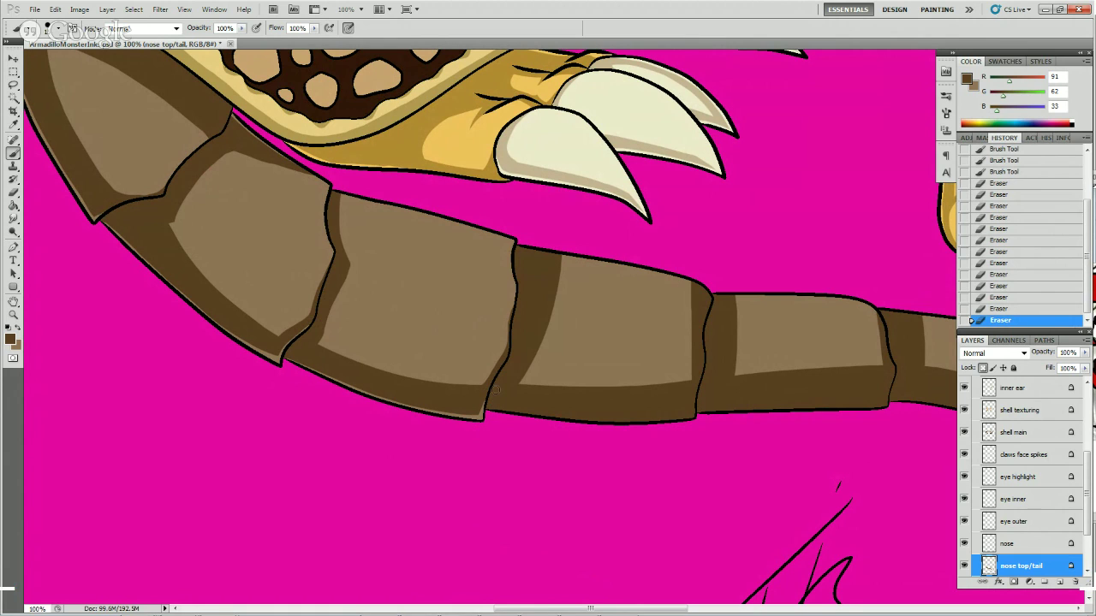
{"action": "left_click_drag", "start_coordinate": [497, 398], "coordinate": [490, 391]}
- Extend the fourth tail segment's highlight toward the joint with the third segment, leaving only a narrow dark brown shadow strip
{"action": "mouse_move", "coordinate": [540, 273]}
{"action": "left_mouse_down"}
{"action": "mouse_move", "coordinate": [537, 300]}
{"action": "mouse_move", "coordinate": [533, 273]}
{"action": "left_mouse_up"}
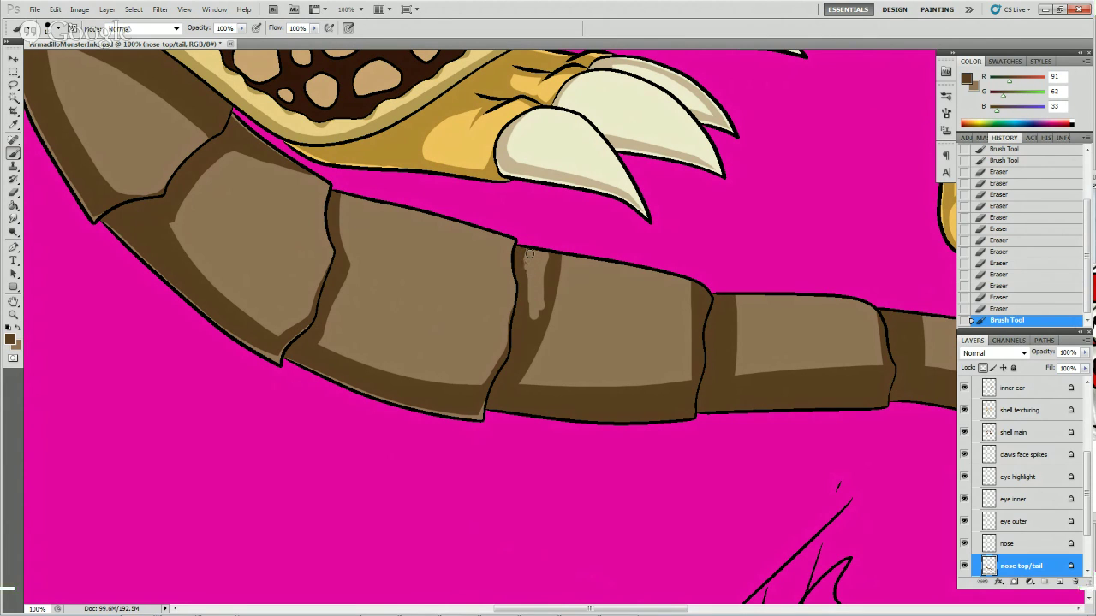
{"action": "mouse_move", "coordinate": [529, 253]}
{"action": "left_mouse_down"}
{"action": "mouse_move", "coordinate": [529, 328]}
{"action": "mouse_move", "coordinate": [535, 308]}
{"action": "mouse_move", "coordinate": [522, 350]}
{"action": "mouse_move", "coordinate": [512, 341]}
{"action": "mouse_move", "coordinate": [523, 352]}
{"action": "mouse_move", "coordinate": [514, 386]}
{"action": "mouse_move", "coordinate": [509, 309]}
{"action": "left_mouse_up"}
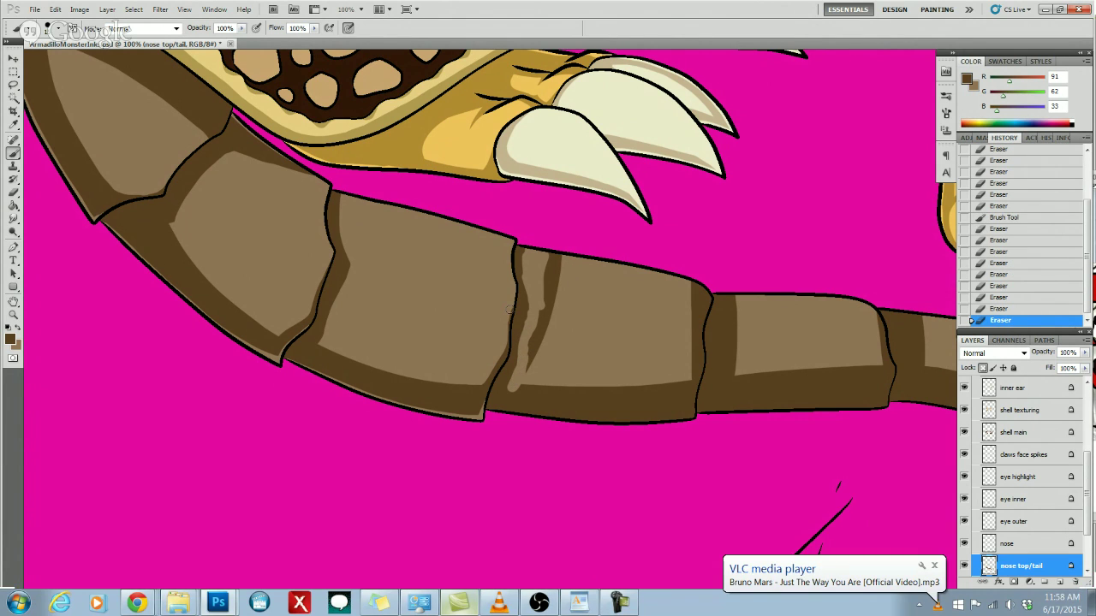
{"action": "mouse_move", "coordinate": [512, 261]}
{"action": "left_mouse_down"}
{"action": "mouse_move", "coordinate": [517, 244]}
{"action": "mouse_move", "coordinate": [524, 252]}
{"action": "left_mouse_up"}
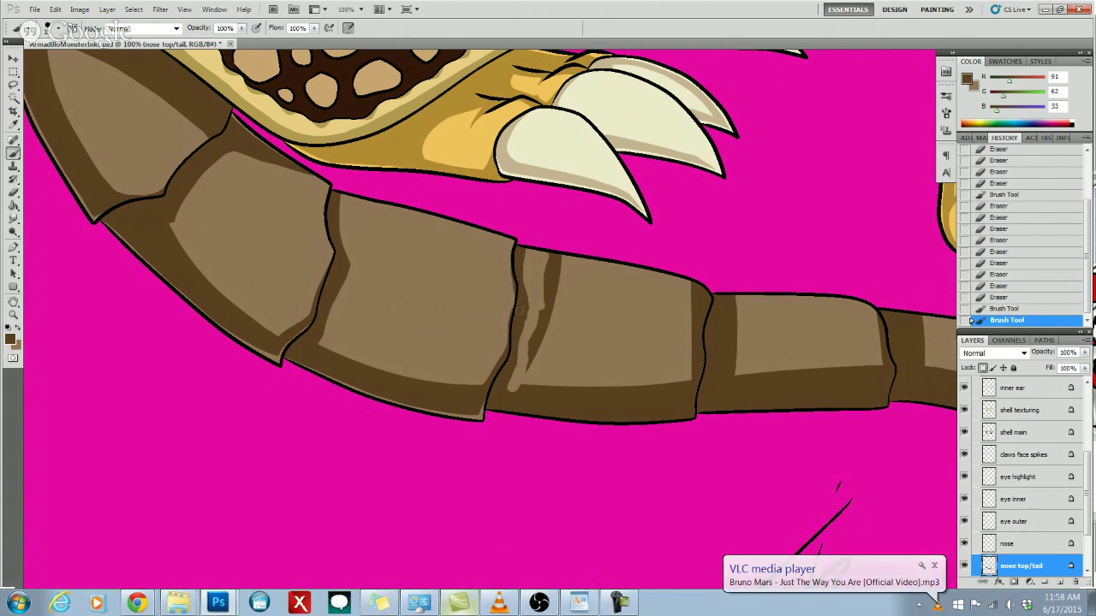
{"action": "mouse_move", "coordinate": [518, 310]}
{"action": "left_mouse_down"}
{"action": "mouse_move", "coordinate": [519, 295]}
{"action": "mouse_move", "coordinate": [533, 342]}
{"action": "left_mouse_up"}
{"action": "left_click_drag", "start_coordinate": [529, 291], "coordinate": [524, 359]}
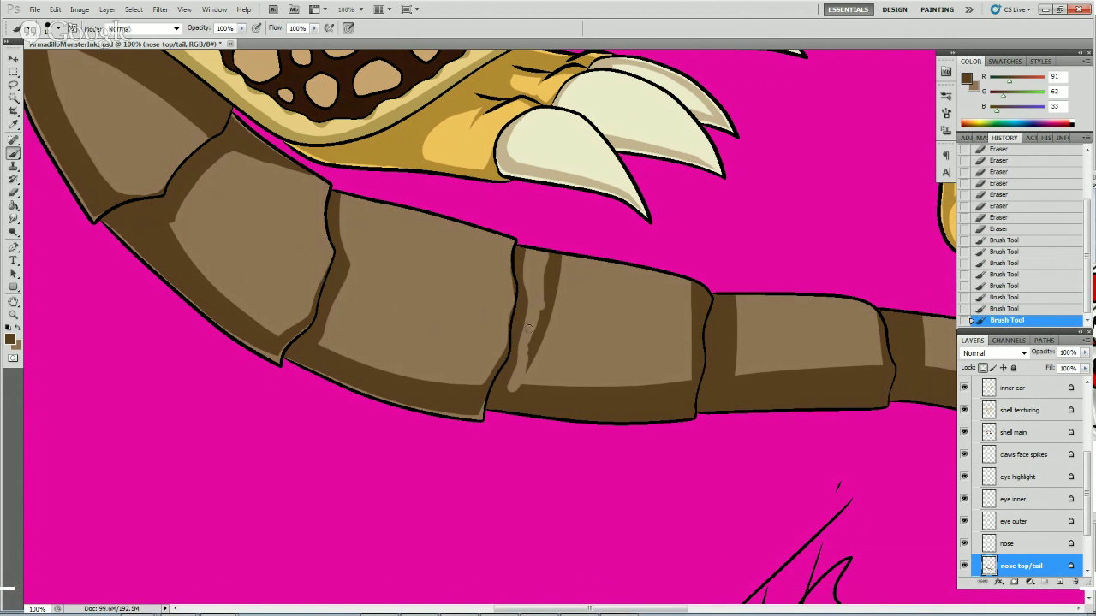
{"action": "left_click_drag", "start_coordinate": [530, 320], "coordinate": [527, 292]}
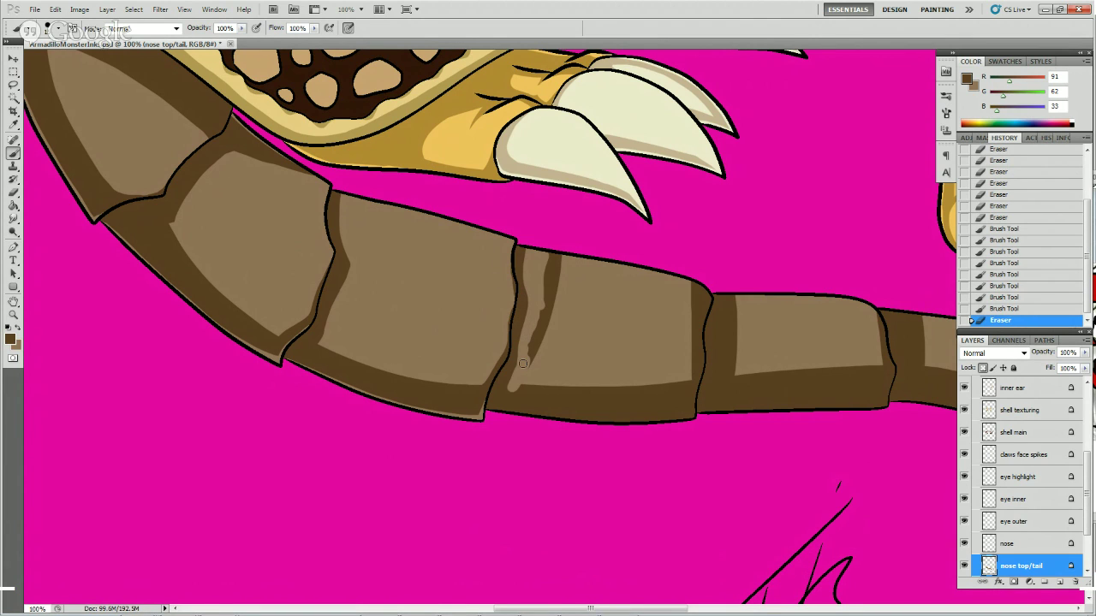
{"action": "mouse_move", "coordinate": [528, 342]}
{"action": "left_mouse_down"}
{"action": "mouse_move", "coordinate": [531, 360]}
{"action": "mouse_move", "coordinate": [559, 273]}
{"action": "mouse_move", "coordinate": [545, 261]}
{"action": "mouse_move", "coordinate": [559, 250]}
{"action": "mouse_move", "coordinate": [541, 255]}
{"action": "mouse_move", "coordinate": [579, 297]}
{"action": "left_mouse_up"}
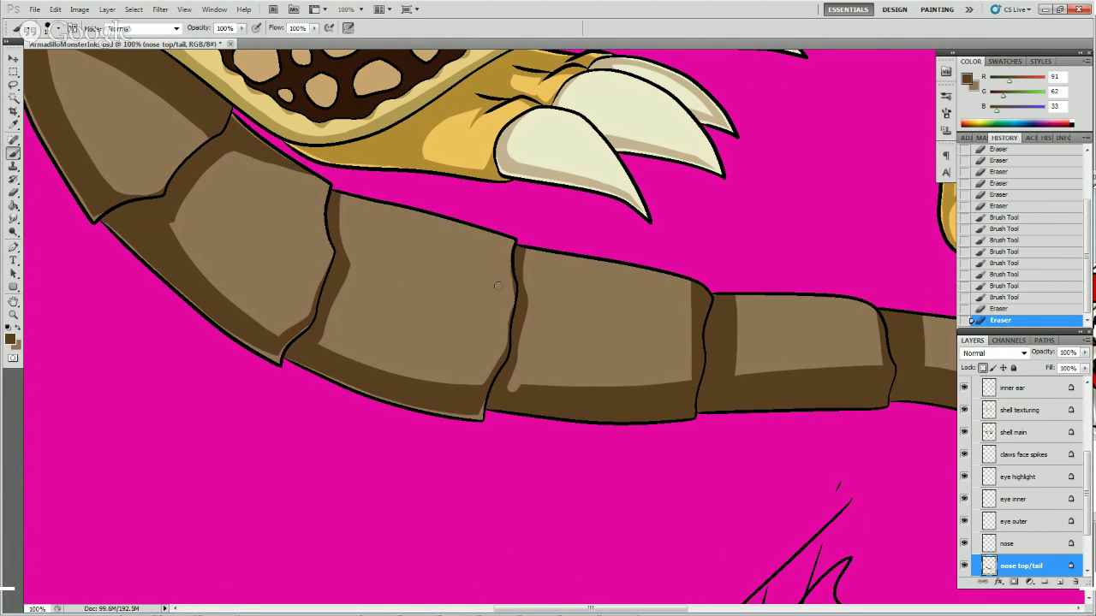
- Refine the narrow shadow strip at the upper part of the joint between the third and fourth tail segments with brush and eraser
{"action": "left_click_drag", "start_coordinate": [512, 293], "coordinate": [509, 250]}
{"action": "left_click_drag", "start_coordinate": [518, 294], "coordinate": [515, 257]}
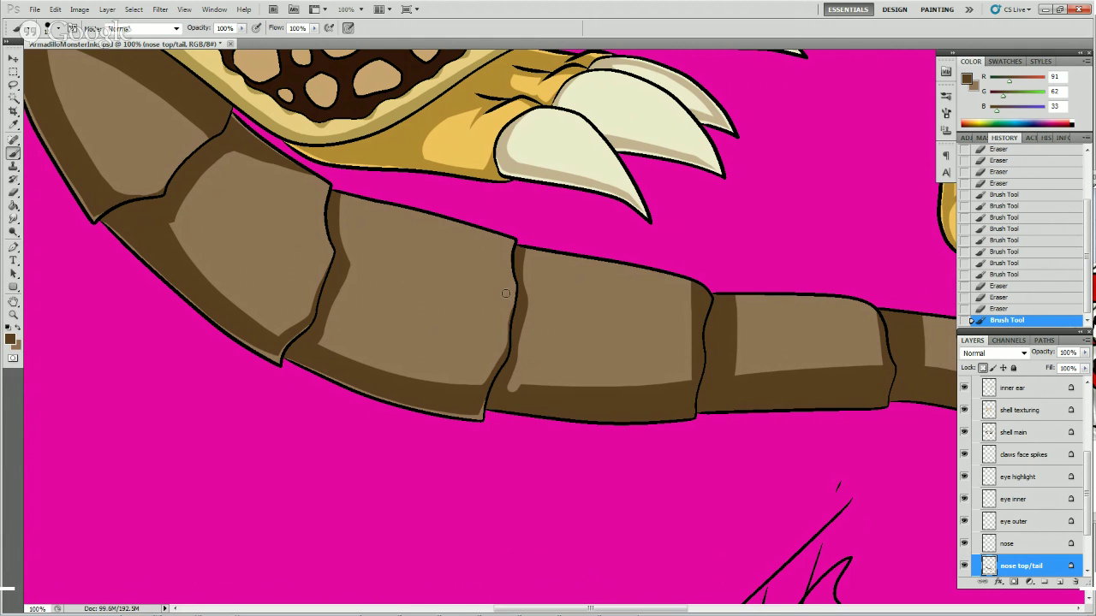
{"action": "key", "text": "e"}
{"action": "left_click_drag", "start_coordinate": [511, 292], "coordinate": [515, 257]}
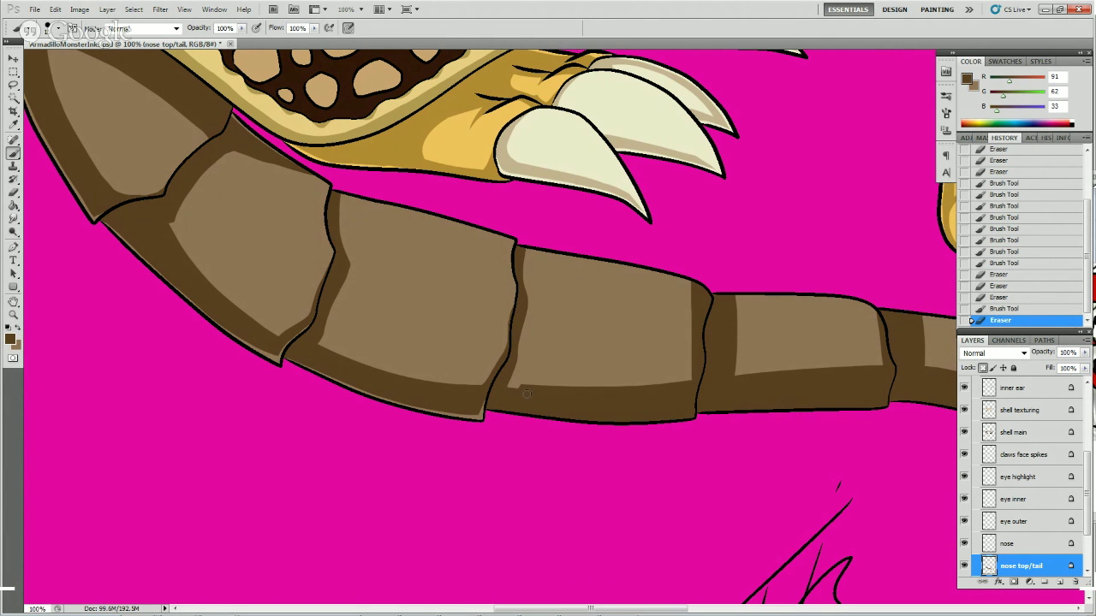
- Lower the bottom edge of the fourth tail segment's highlight into a smooth curve and round its lower corners with dark brown
{"action": "mouse_move", "coordinate": [569, 391]}
{"action": "left_mouse_down"}
{"action": "mouse_move", "coordinate": [518, 382]}
{"action": "mouse_move", "coordinate": [591, 387]}
{"action": "left_mouse_up"}
{"action": "left_click_drag", "start_coordinate": [592, 386], "coordinate": [616, 377]}
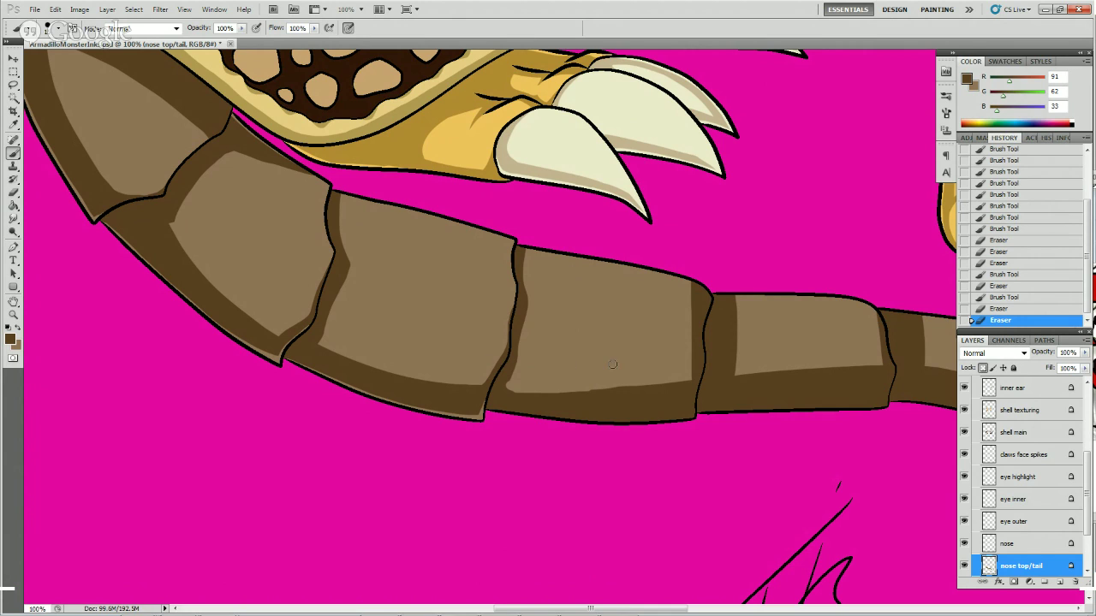
{"action": "mouse_move", "coordinate": [542, 383]}
{"action": "left_mouse_down"}
{"action": "mouse_move", "coordinate": [644, 383]}
{"action": "mouse_move", "coordinate": [526, 384]}
{"action": "mouse_move", "coordinate": [662, 380]}
{"action": "mouse_move", "coordinate": [514, 387]}
{"action": "mouse_move", "coordinate": [695, 383]}
{"action": "left_mouse_up"}
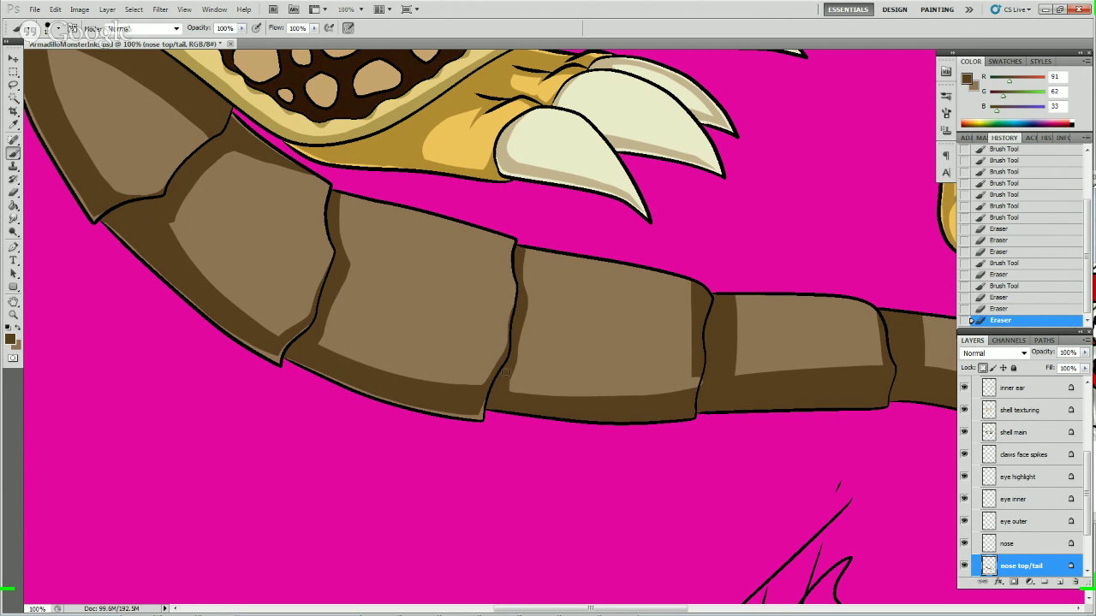
{"action": "left_click", "coordinate": [511, 401]}
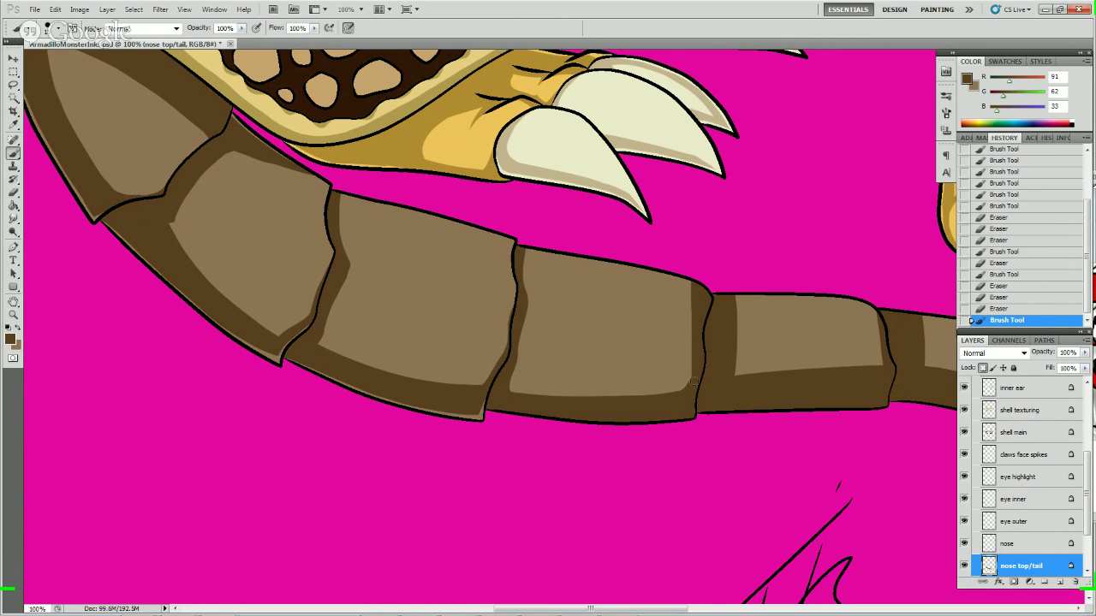
- Reshape the fourth tail segment's shadow at the joint with the fifth into a narrow curve, extending the highlight into the upper corner
{"action": "left_click_drag", "start_coordinate": [698, 366], "coordinate": [695, 281]}
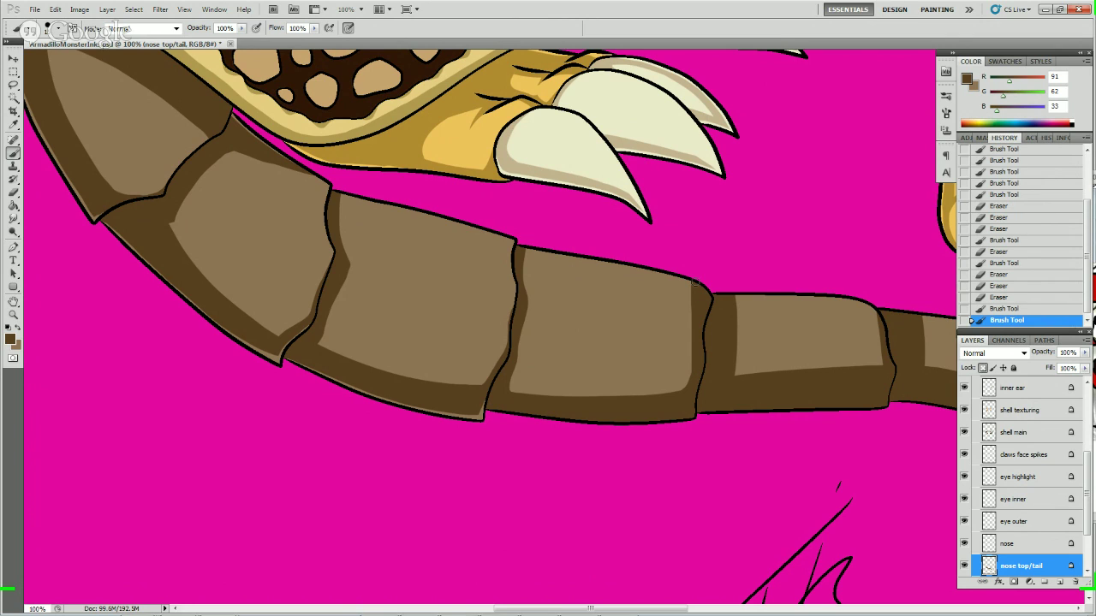
{"action": "left_click", "coordinate": [693, 363]}
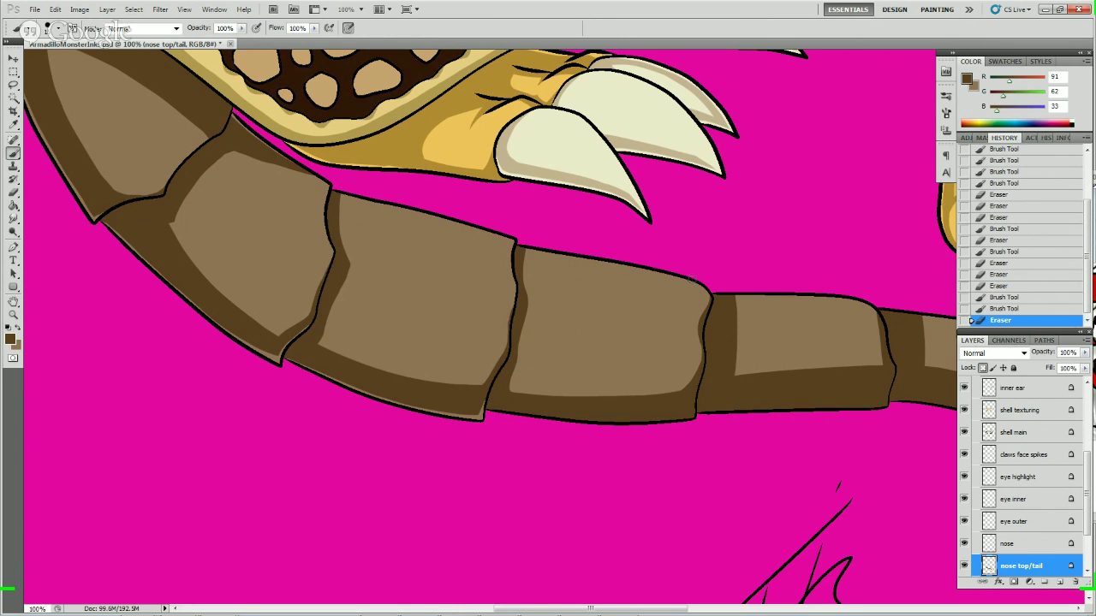
{"action": "left_click_drag", "start_coordinate": [695, 284], "coordinate": [687, 304]}
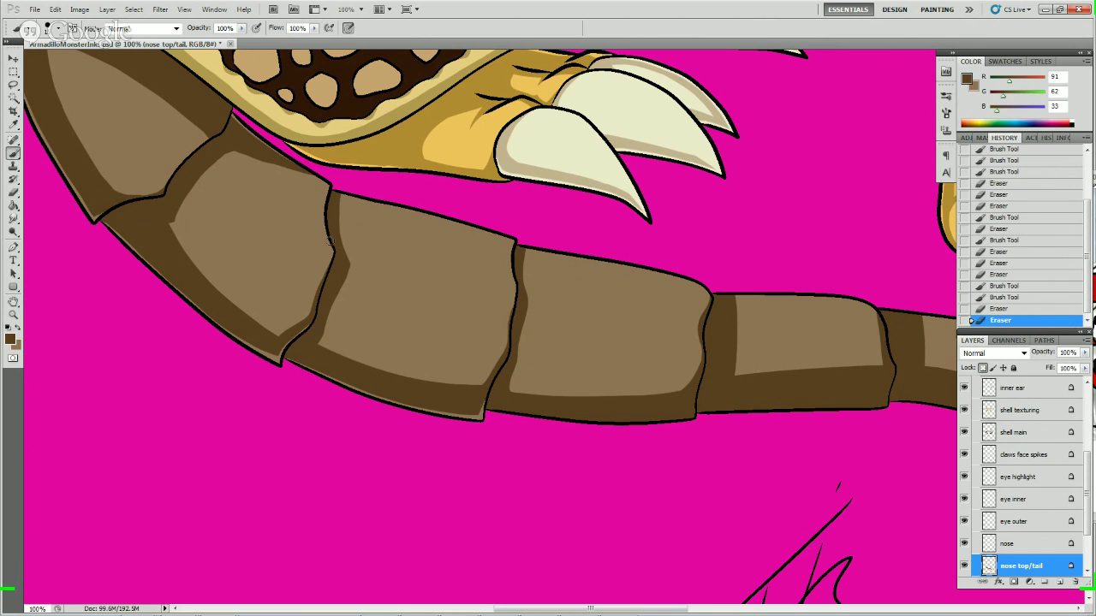
- Touch up the dark brown shadow edges at the joints between the second and third and the first and second tail segments
{"action": "mouse_move", "coordinate": [333, 250]}
{"action": "left_mouse_down"}
{"action": "mouse_move", "coordinate": [328, 195]}
{"action": "mouse_move", "coordinate": [325, 206]}
{"action": "left_mouse_up"}
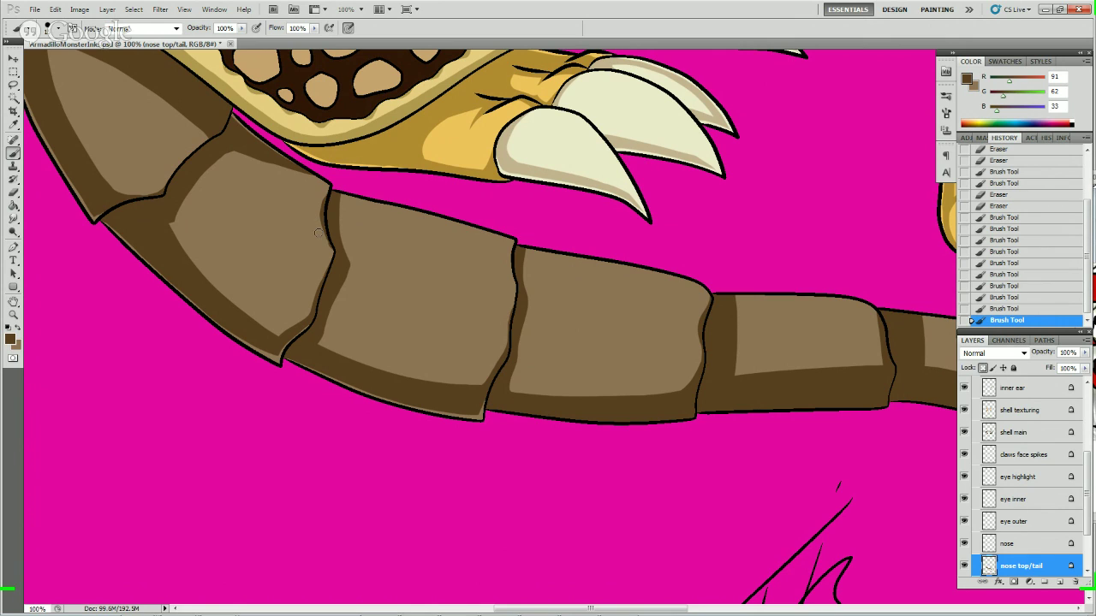
{"action": "left_click_drag", "start_coordinate": [310, 202], "coordinate": [307, 168]}
{"action": "left_click_drag", "start_coordinate": [176, 175], "coordinate": [194, 153]}
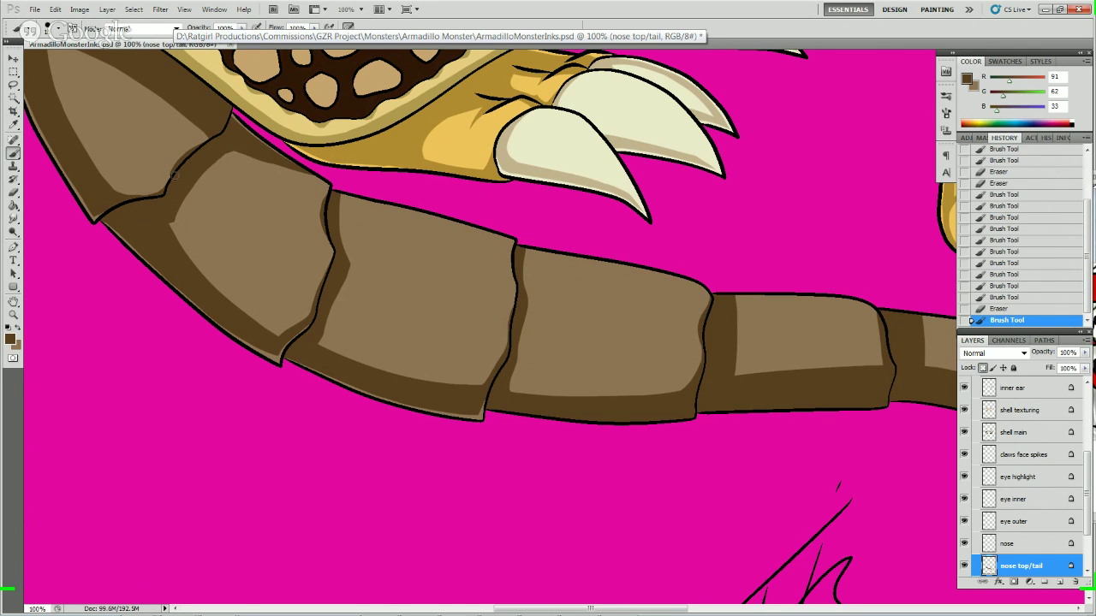
{"action": "left_click_drag", "start_coordinate": [175, 177], "coordinate": [218, 143]}
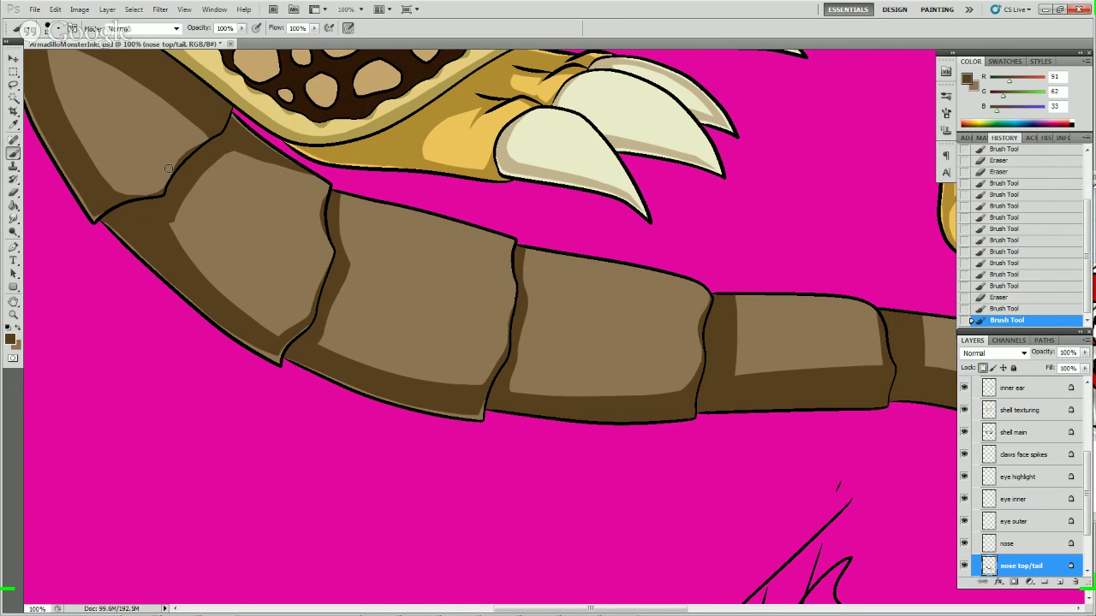
{"action": "left_click_drag", "start_coordinate": [165, 173], "coordinate": [198, 141]}
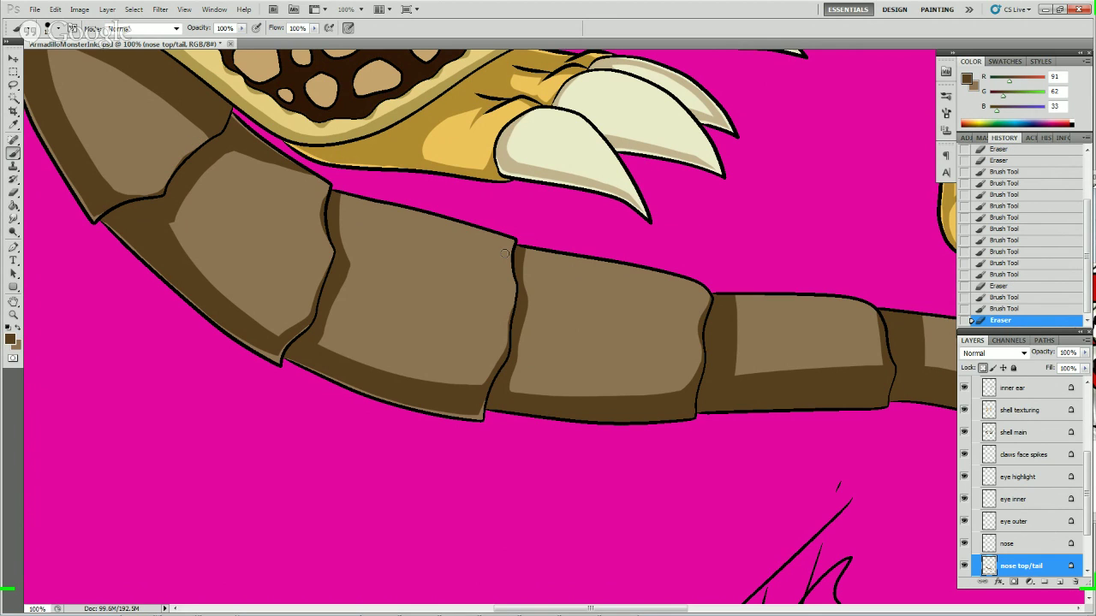
- Refine the third tail segment's narrow shadow at the upper part of its joint with the fourth using brush and eraser
{"action": "left_click_drag", "start_coordinate": [516, 286], "coordinate": [517, 242]}
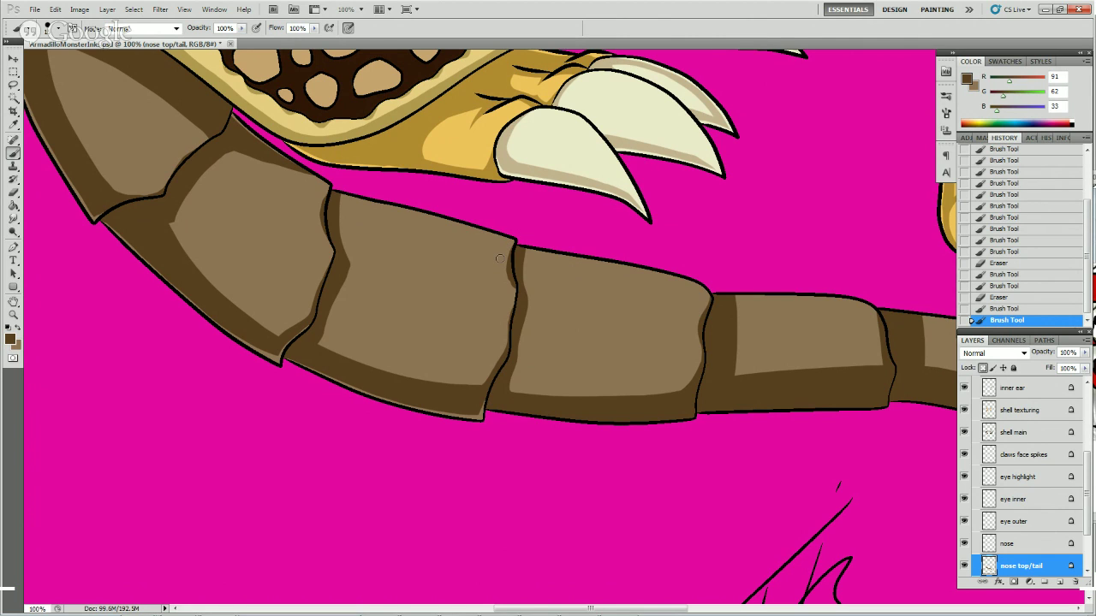
{"action": "left_click", "coordinate": [508, 284]}
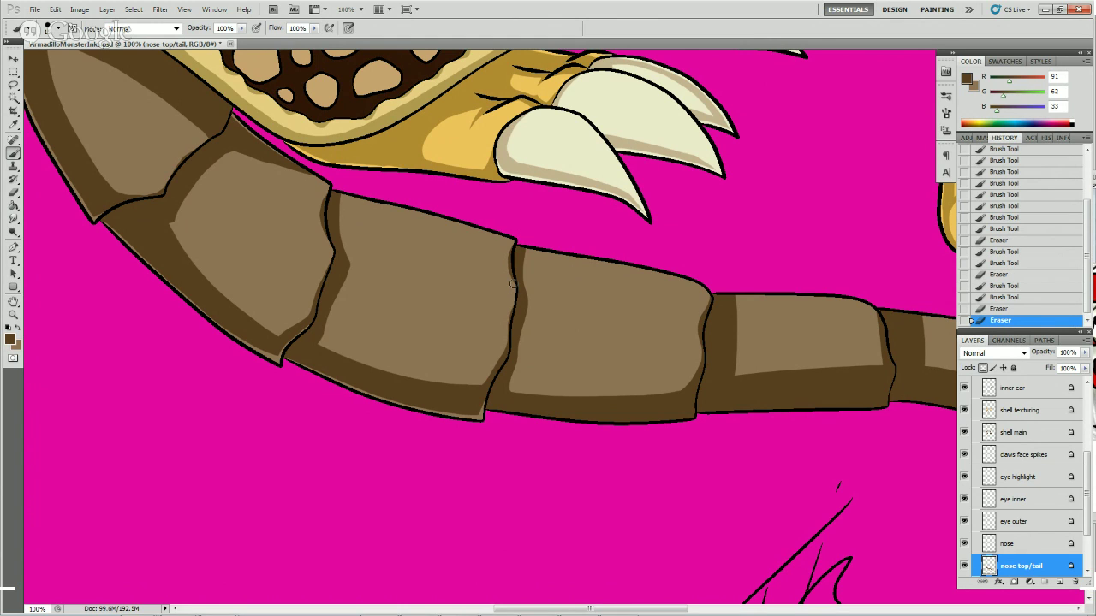
{"action": "left_click", "coordinate": [513, 284]}
{"action": "key", "text": "b"}
{"action": "left_click", "coordinate": [515, 266]}
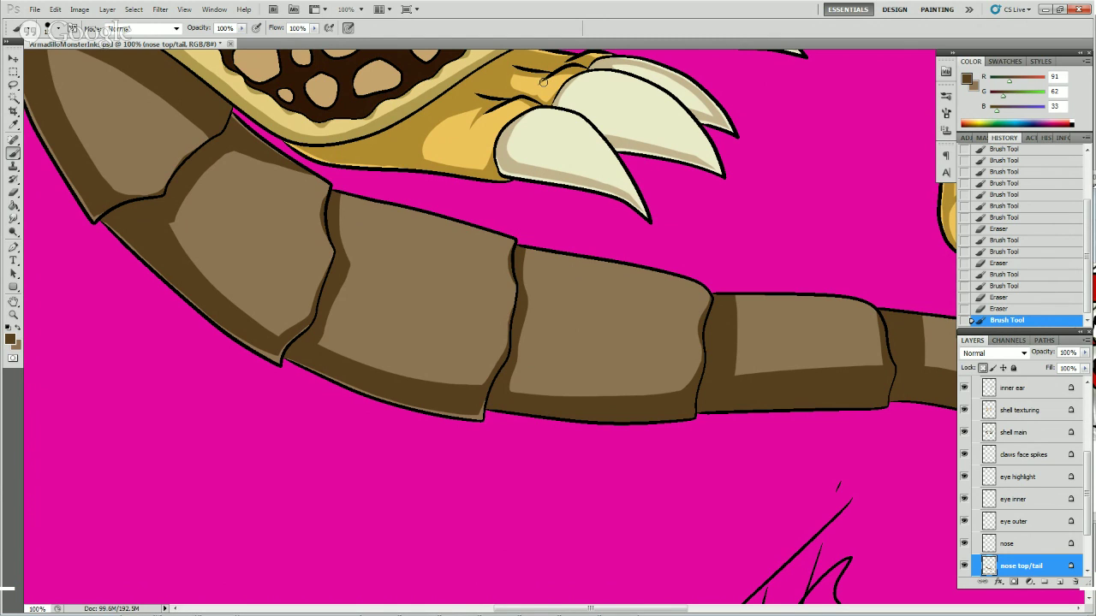
{"action": "mouse_move", "coordinate": [514, 314]}
{"action": "left_mouse_down"}
{"action": "mouse_move", "coordinate": [512, 339]}
{"action": "mouse_move", "coordinate": [513, 317]}
{"action": "left_mouse_up"}
{"action": "left_click_drag", "start_coordinate": [513, 317], "coordinate": [516, 296]}
{"action": "left_click_drag", "start_coordinate": [516, 274], "coordinate": [517, 257]}
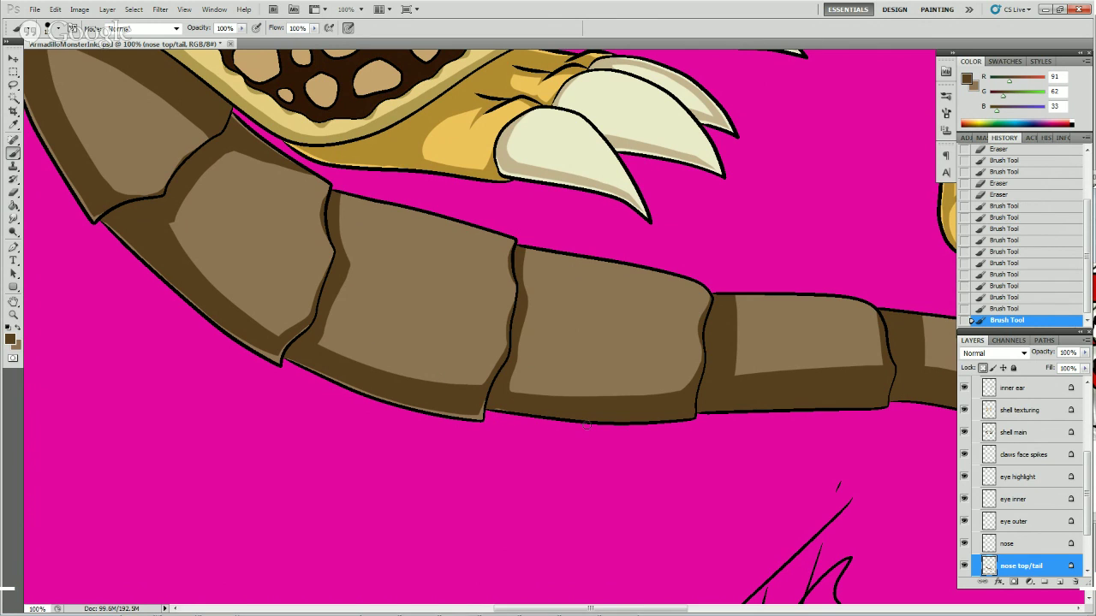
- Erase a thin light rim along the fourth tail segment's bottom edge and even out its width with dark brown
{"action": "mouse_move", "coordinate": [514, 416]}
{"action": "left_mouse_down"}
{"action": "mouse_move", "coordinate": [599, 420]}
{"action": "mouse_move", "coordinate": [530, 407]}
{"action": "left_mouse_up"}
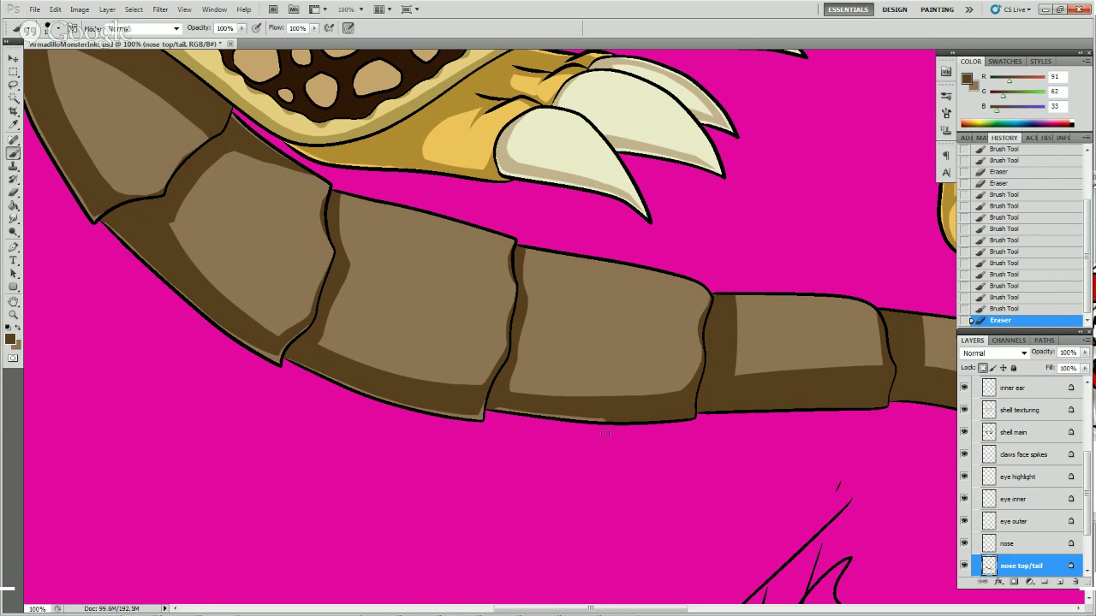
{"action": "mouse_move", "coordinate": [600, 423]}
{"action": "left_mouse_down"}
{"action": "mouse_move", "coordinate": [678, 422]}
{"action": "mouse_move", "coordinate": [586, 426]}
{"action": "mouse_move", "coordinate": [690, 418]}
{"action": "left_mouse_up"}
{"action": "mouse_move", "coordinate": [683, 416]}
{"action": "left_mouse_down"}
{"action": "mouse_move", "coordinate": [692, 419]}
{"action": "mouse_move", "coordinate": [613, 424]}
{"action": "left_mouse_up"}
{"action": "left_click_drag", "start_coordinate": [505, 381], "coordinate": [501, 377]}
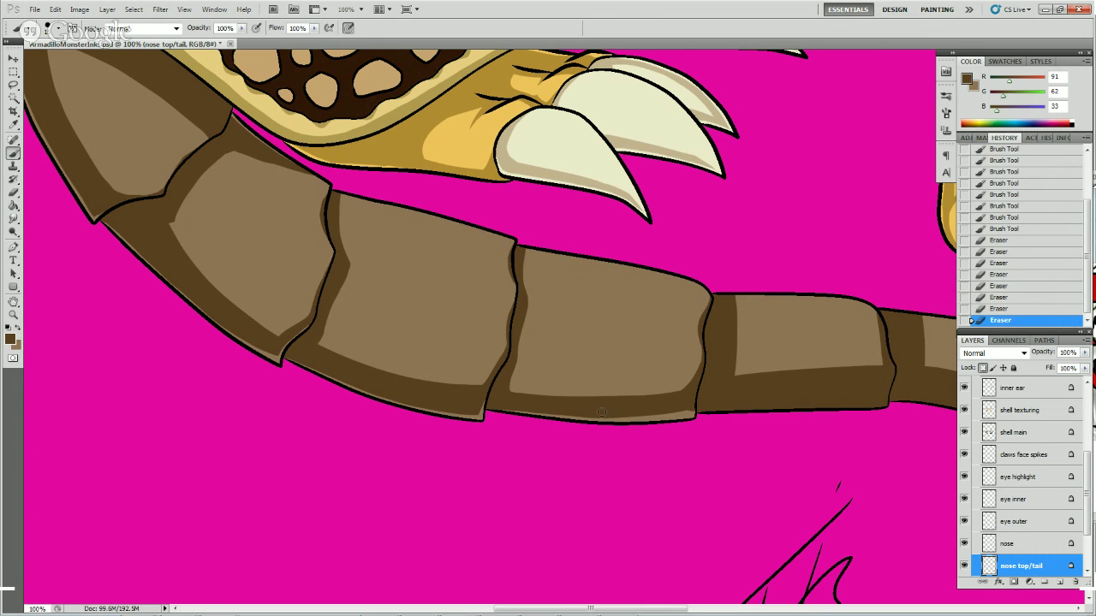
{"action": "left_click", "coordinate": [507, 406]}
{"action": "mouse_move", "coordinate": [595, 414]}
{"action": "left_mouse_down"}
{"action": "mouse_move", "coordinate": [692, 410]}
{"action": "mouse_move", "coordinate": [677, 405]}
{"action": "left_mouse_up"}
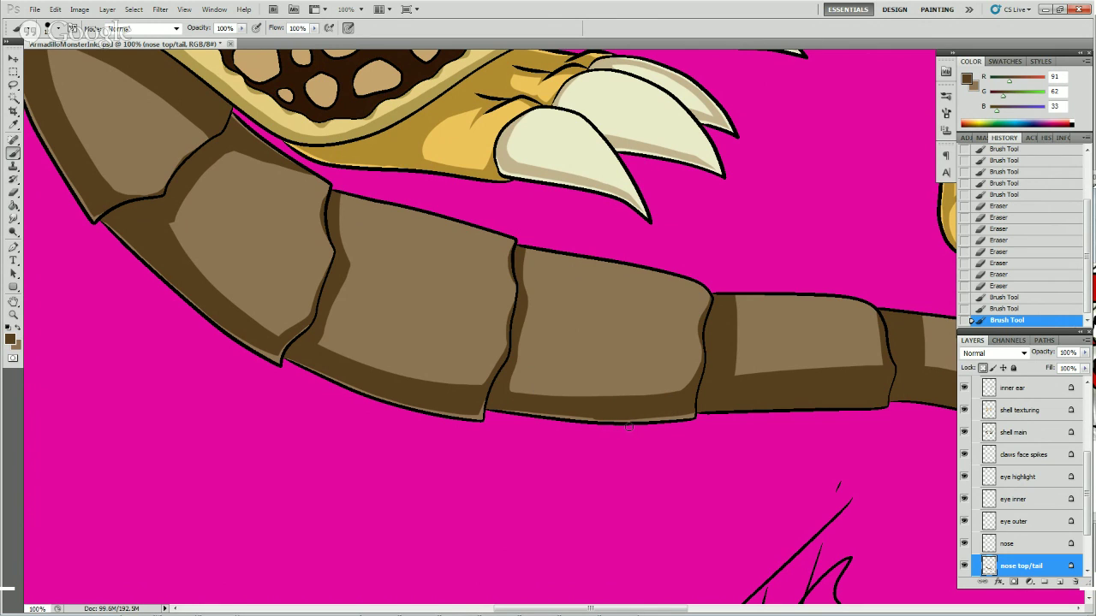
{"action": "mouse_move", "coordinate": [599, 420]}
{"action": "left_mouse_down"}
{"action": "mouse_move", "coordinate": [678, 419]}
{"action": "mouse_move", "coordinate": [703, 415]}
{"action": "mouse_move", "coordinate": [702, 404]}
{"action": "left_mouse_up"}
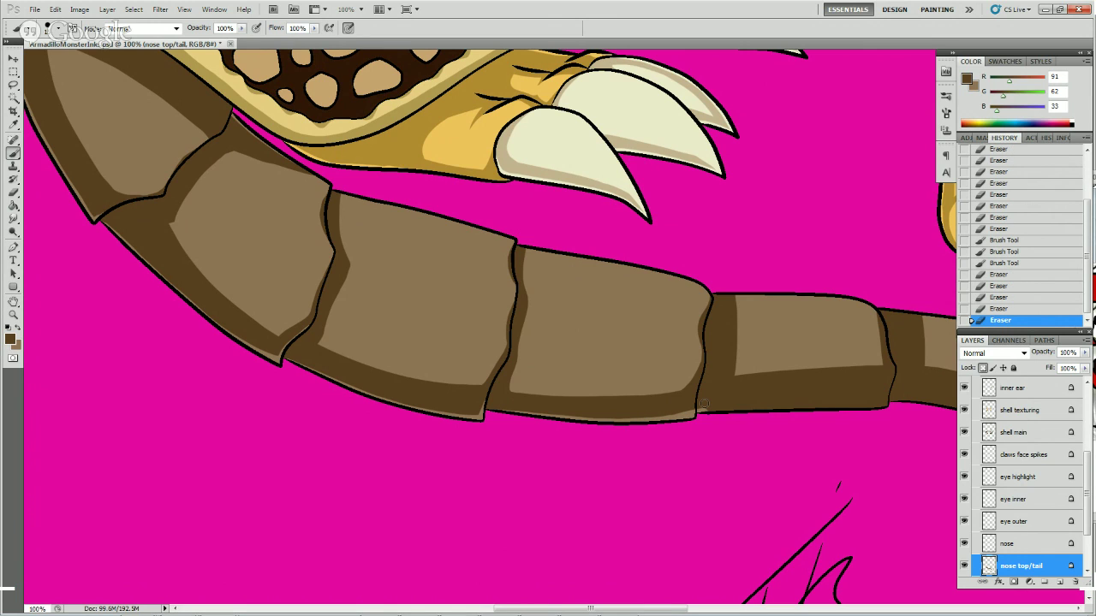
- Carry the fourth tail segment's rim light up around its lower corner at the joint with the fifth and trim it thin
{"action": "key", "text": "b"}
{"action": "left_click_drag", "start_coordinate": [702, 412], "coordinate": [697, 405]}
{"action": "key", "text": "e"}
{"action": "left_click_drag", "start_coordinate": [692, 416], "coordinate": [697, 401]}
{"action": "left_click_drag", "start_coordinate": [697, 402], "coordinate": [698, 387]}
{"action": "left_click", "coordinate": [698, 388]}
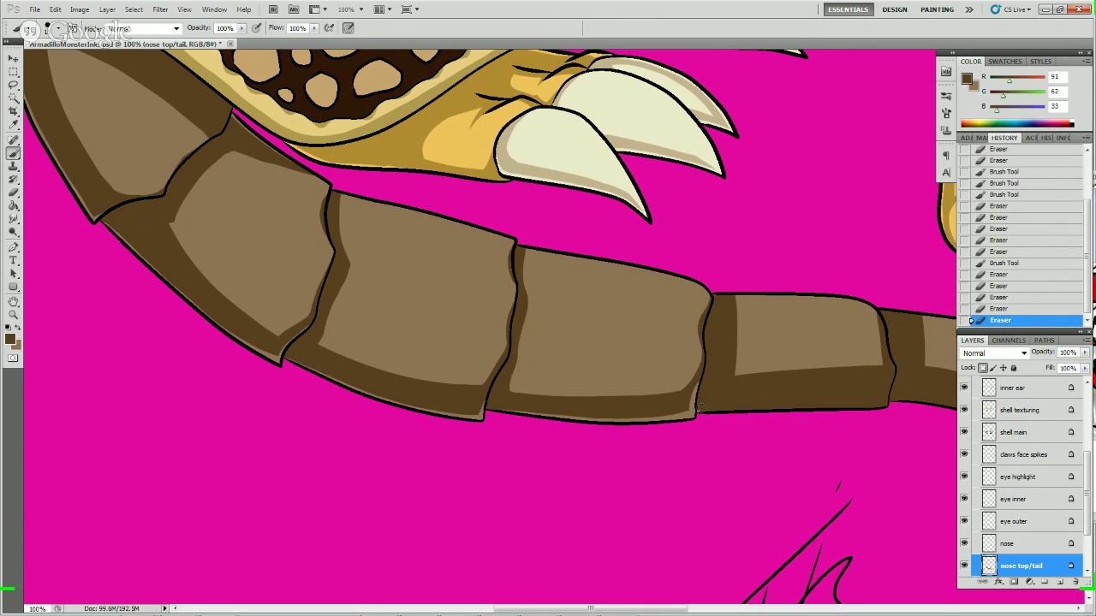
{"action": "key", "text": "b"}
{"action": "left_click", "coordinate": [701, 406]}
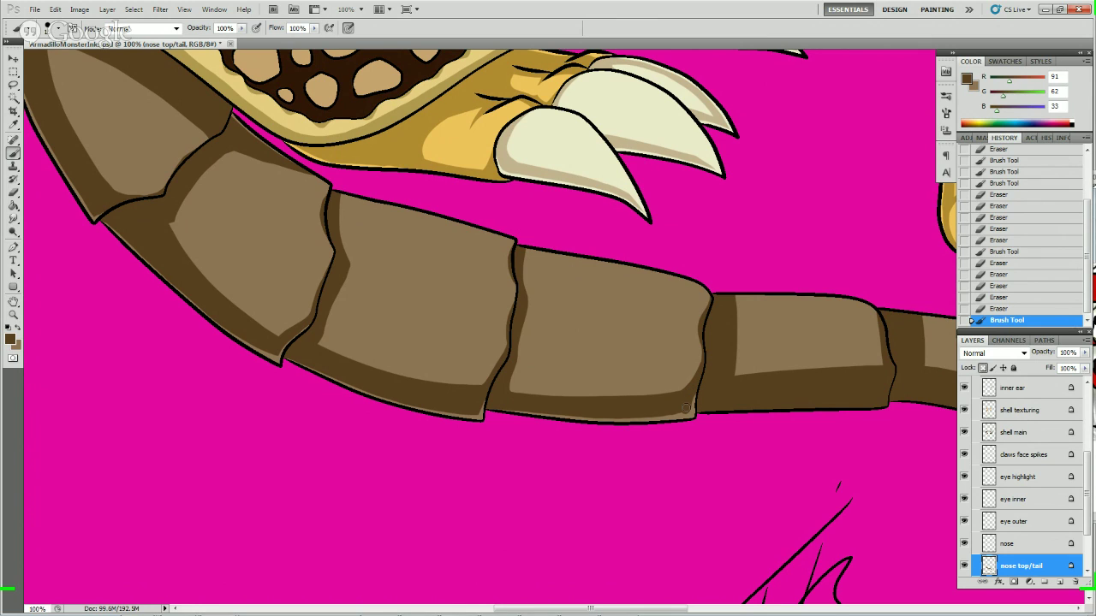
{"action": "left_click", "coordinate": [686, 360]}
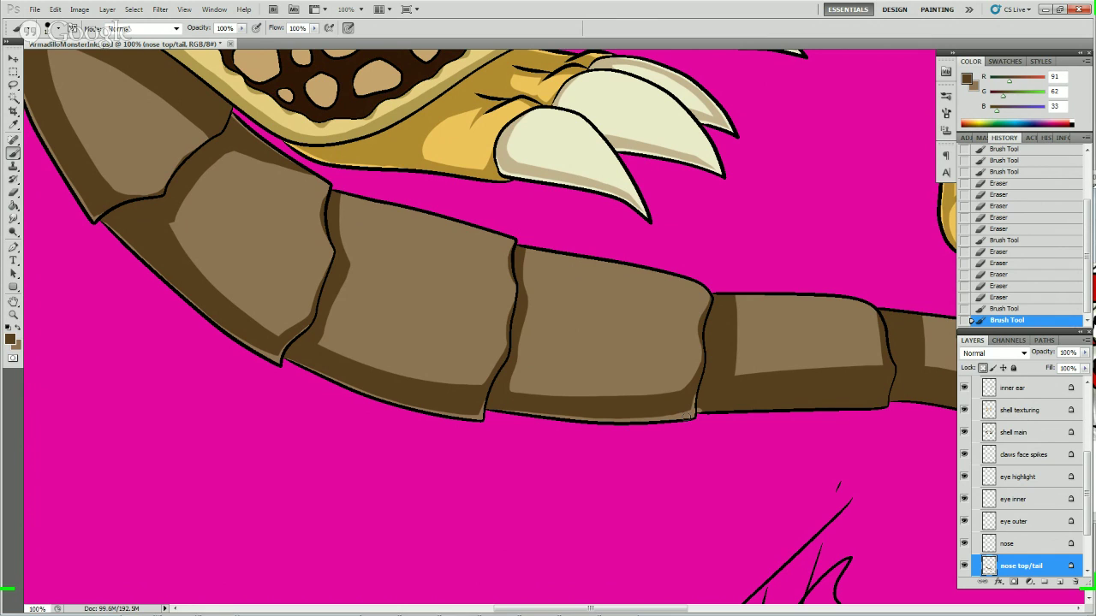
{"action": "left_click", "coordinate": [696, 413]}
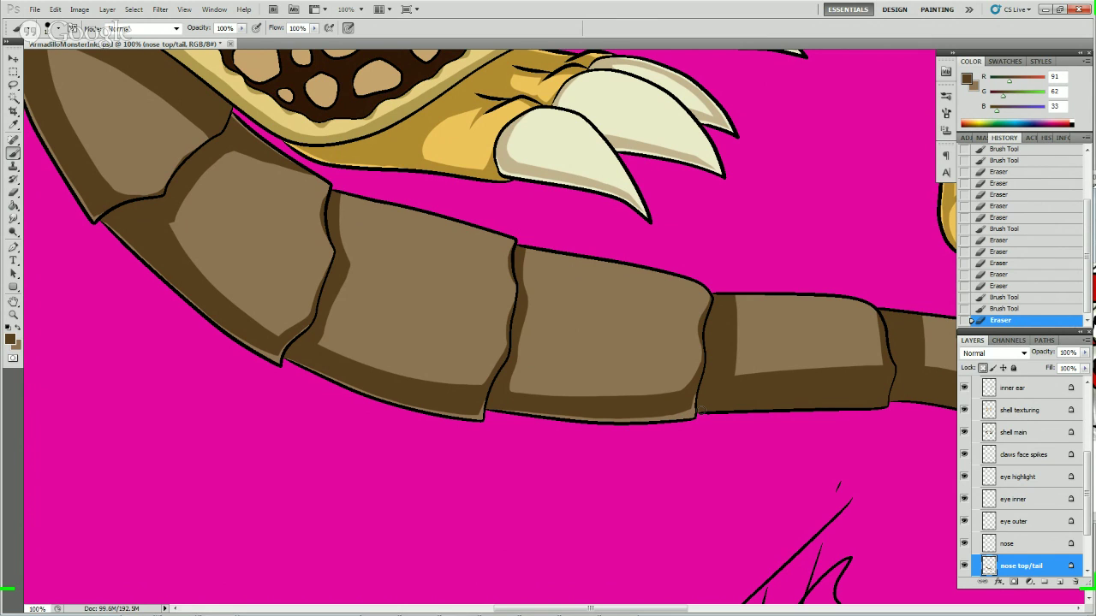
{"action": "left_click", "coordinate": [700, 411]}
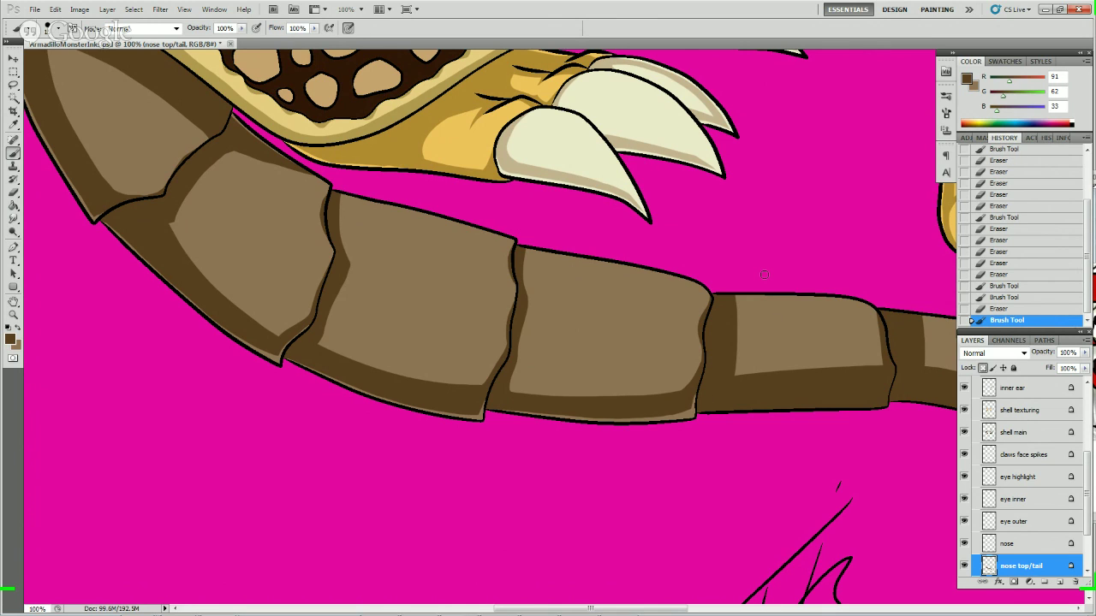
- Erase a light strip down the fifth tail segment's shadow alongside its joint with the fourth segment
{"action": "mouse_move", "coordinate": [728, 296]}
{"action": "left_mouse_down"}
{"action": "mouse_move", "coordinate": [722, 313]}
{"action": "mouse_move", "coordinate": [717, 293]}
{"action": "mouse_move", "coordinate": [707, 411]}
{"action": "left_mouse_up"}
{"action": "key", "text": "e"}
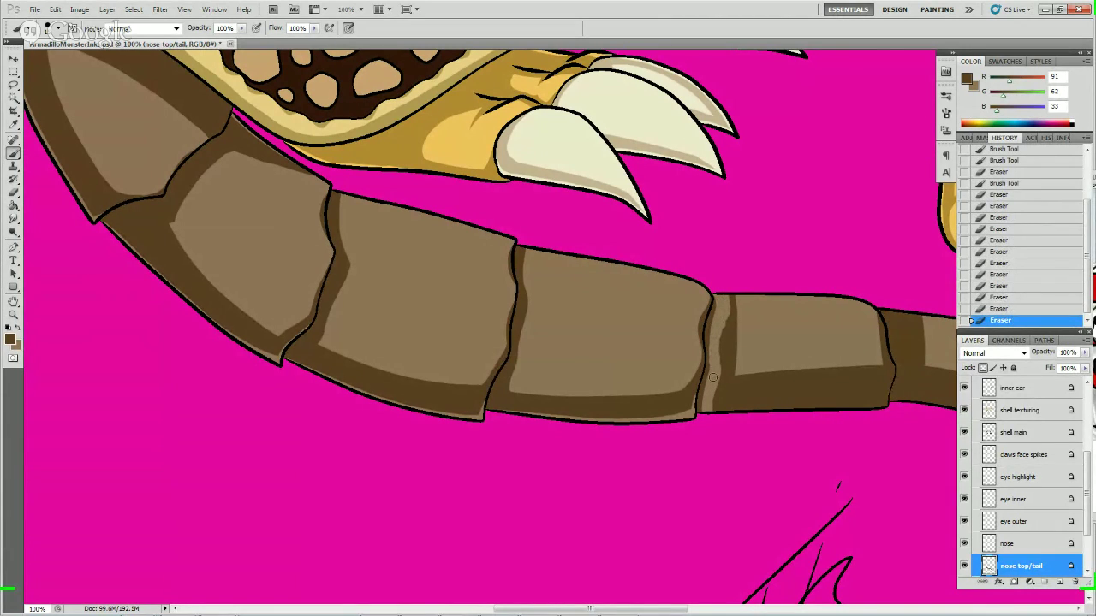
{"action": "left_click_drag", "start_coordinate": [712, 370], "coordinate": [714, 382]}
- Paint a narrow dark brown shadow along the fifth tail segment's edge at the joint with the fourth, covering the strip's bottom end
{"action": "left_click_drag", "start_coordinate": [711, 287], "coordinate": [721, 298]}
{"action": "left_click", "coordinate": [713, 302]}
{"action": "left_click", "coordinate": [714, 298]}
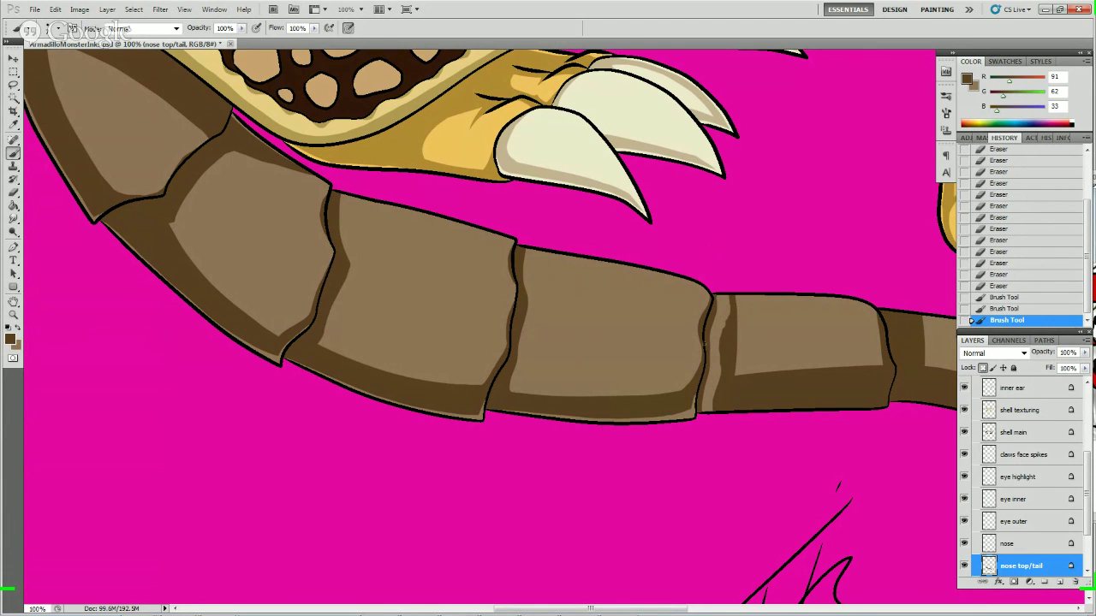
{"action": "left_click", "coordinate": [707, 334]}
{"action": "left_click", "coordinate": [707, 343]}
{"action": "left_click", "coordinate": [707, 353]}
{"action": "left_click", "coordinate": [707, 363]}
{"action": "left_click", "coordinate": [707, 370]}
{"action": "left_click", "coordinate": [706, 376]}
{"action": "left_click", "coordinate": [705, 383]}
{"action": "left_click", "coordinate": [705, 390]}
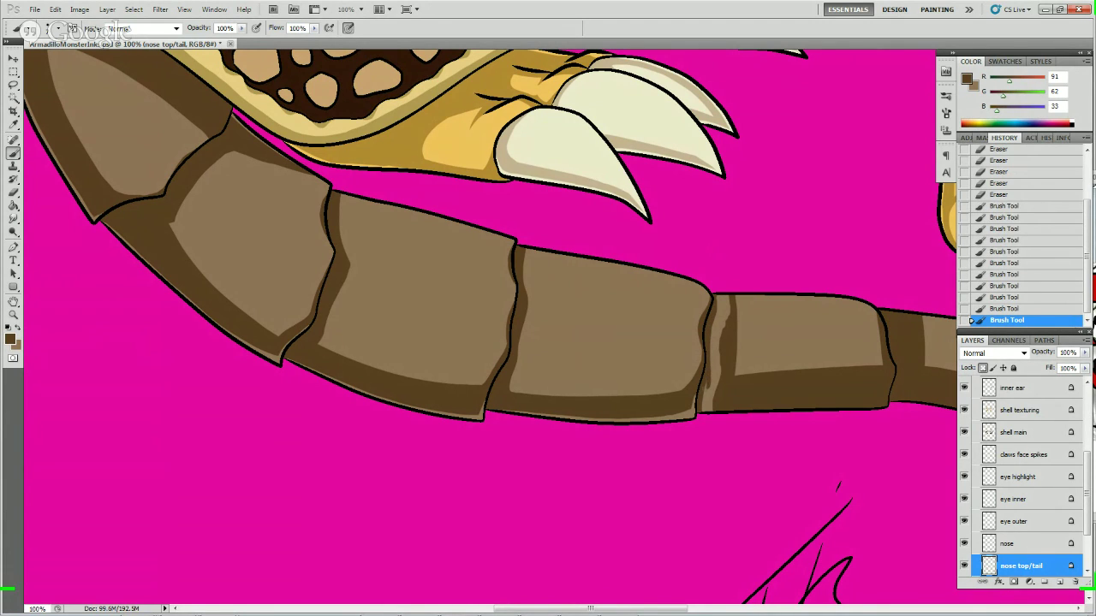
{"action": "left_click", "coordinate": [704, 395]}
{"action": "left_click", "coordinate": [705, 393]}
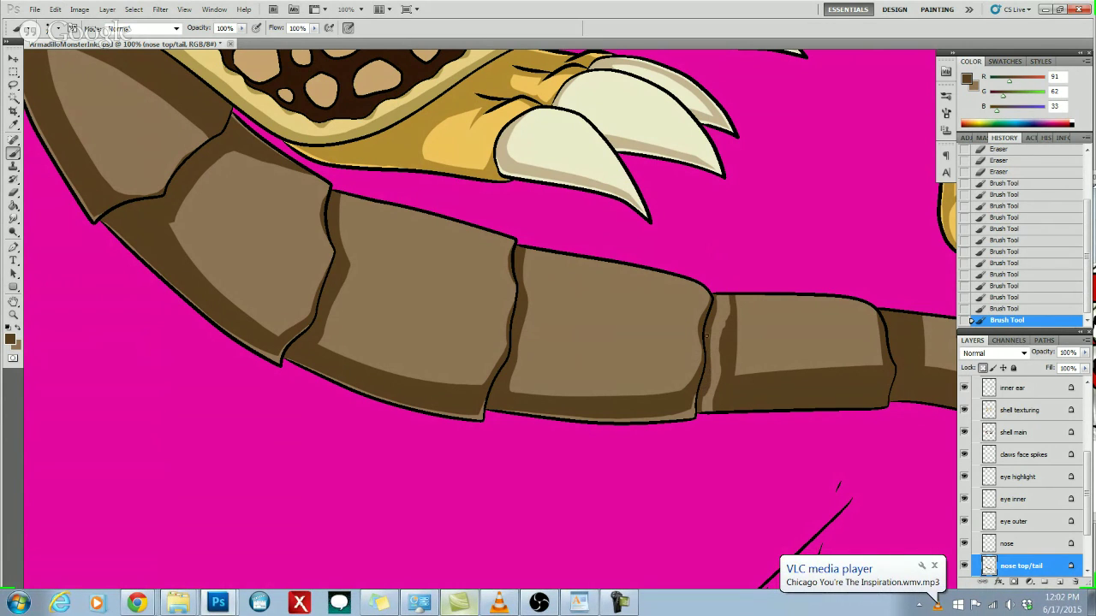
{"action": "left_click", "coordinate": [707, 327]}
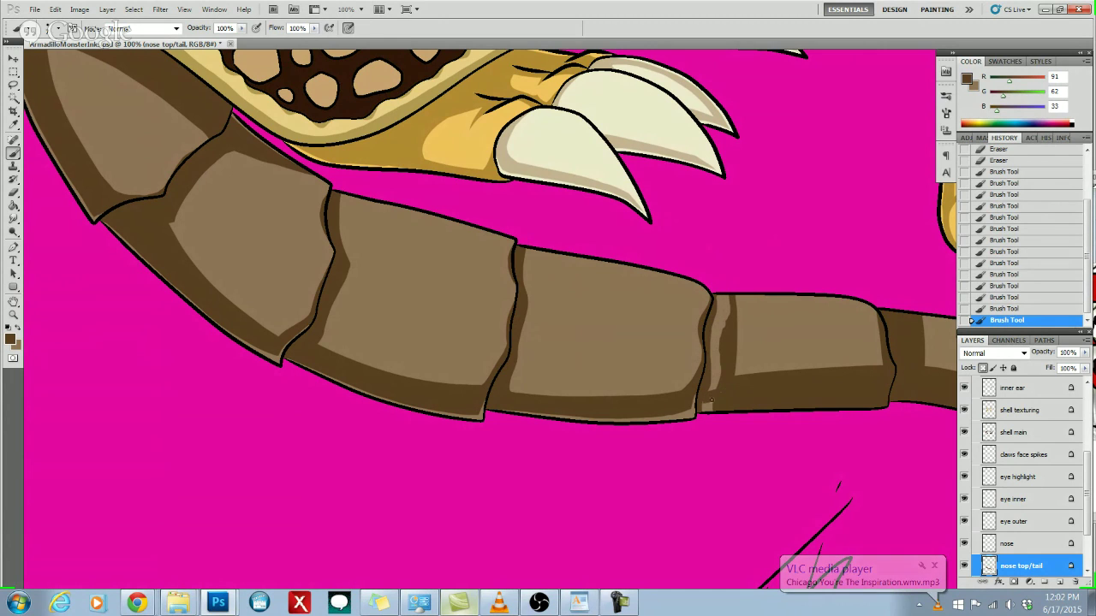
{"action": "left_click", "coordinate": [800, 333]}
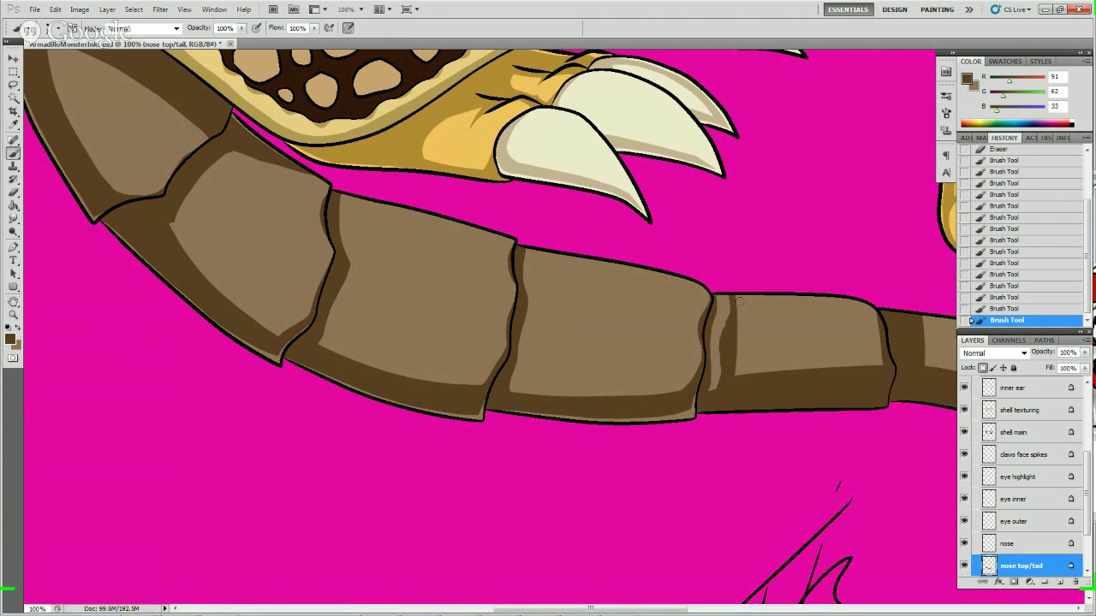
- Extend the fifth tail segment's highlight to the joints on both ends and lower its bottom edge with the eraser
{"action": "left_click_drag", "start_coordinate": [733, 311], "coordinate": [728, 338]}
{"action": "mouse_move", "coordinate": [734, 352]}
{"action": "left_mouse_down"}
{"action": "mouse_move", "coordinate": [734, 383]}
{"action": "mouse_move", "coordinate": [872, 368]}
{"action": "left_mouse_up"}
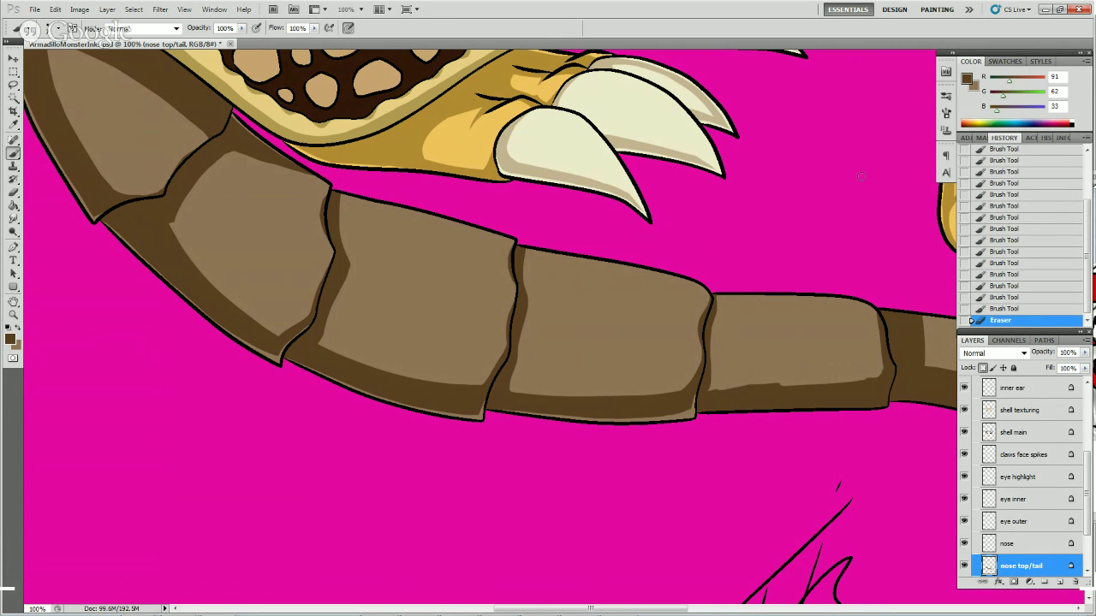
{"action": "left_click_drag", "start_coordinate": [754, 300], "coordinate": [785, 300]}
{"action": "left_click_drag", "start_coordinate": [876, 378], "coordinate": [851, 381]}
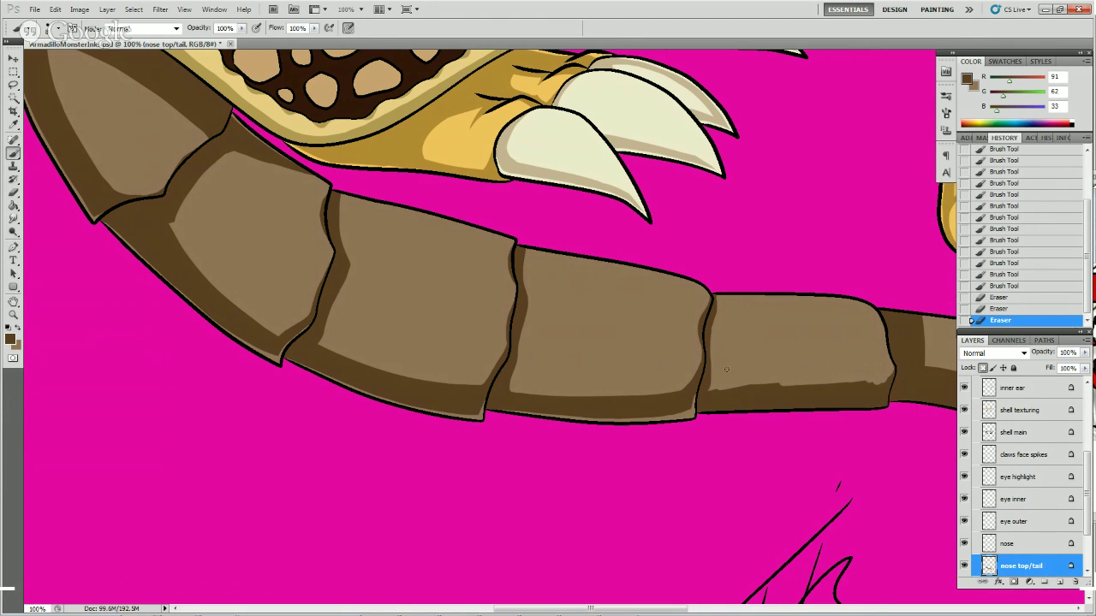
- Smooth the fifth tail segment's lower highlight edge with rounded corners and paint a narrow curved shadow at the joint with the sixth
{"action": "mouse_move", "coordinate": [746, 387]}
{"action": "left_mouse_down"}
{"action": "mouse_move", "coordinate": [704, 402]}
{"action": "mouse_move", "coordinate": [885, 386]}
{"action": "left_mouse_up"}
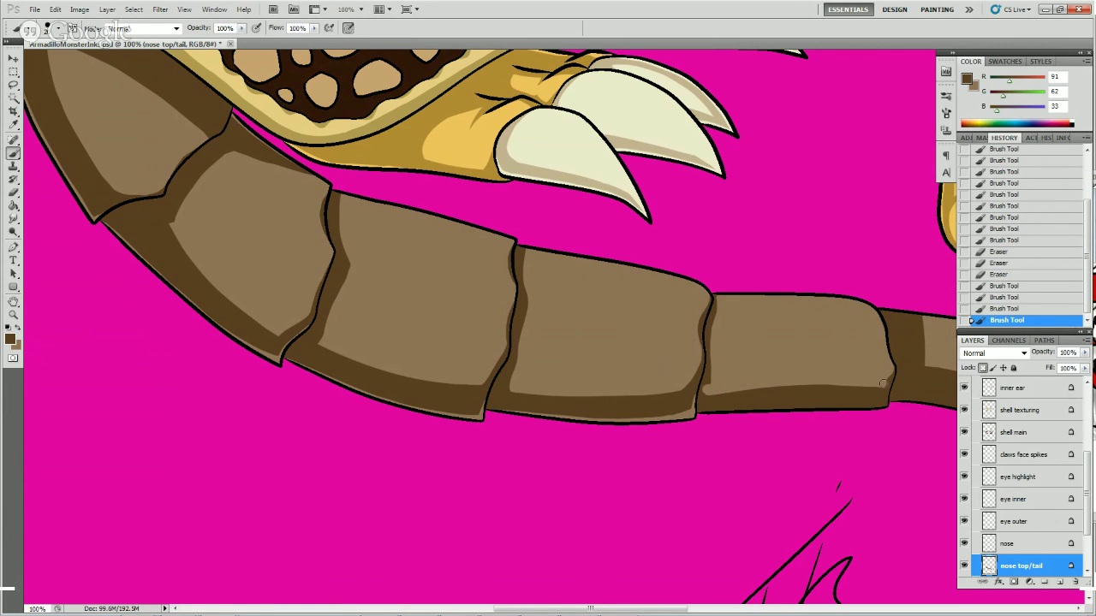
{"action": "left_click_drag", "start_coordinate": [882, 383], "coordinate": [892, 385]}
{"action": "left_click_drag", "start_coordinate": [702, 386], "coordinate": [722, 382]}
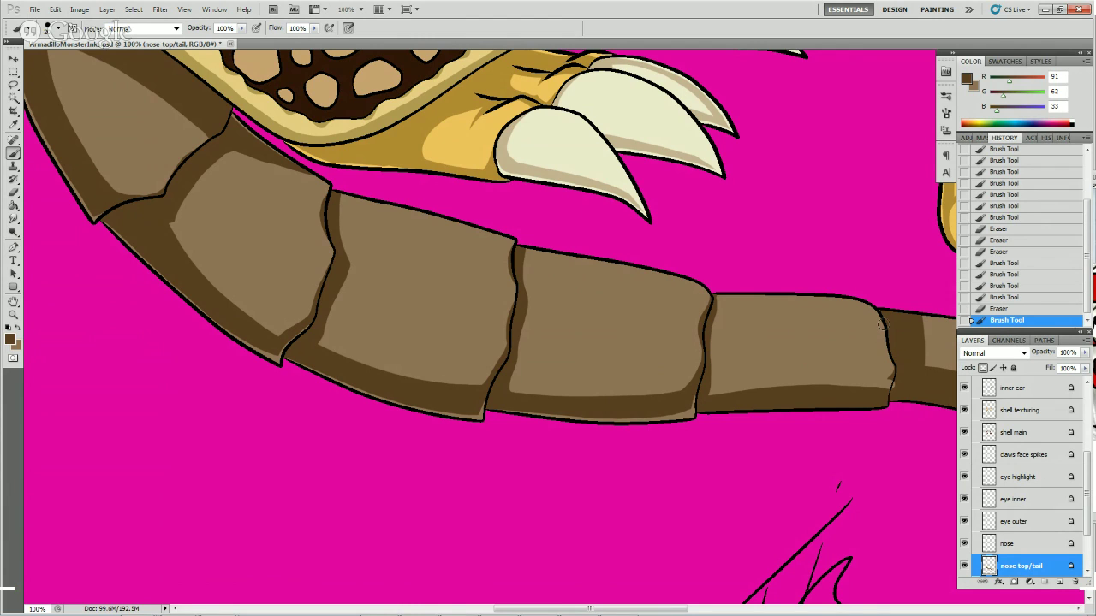
{"action": "left_click", "coordinate": [707, 396]}
{"action": "mouse_move", "coordinate": [896, 373]}
{"action": "left_mouse_down"}
{"action": "mouse_move", "coordinate": [905, 351]}
{"action": "mouse_move", "coordinate": [886, 343]}
{"action": "mouse_move", "coordinate": [885, 305]}
{"action": "left_mouse_up"}
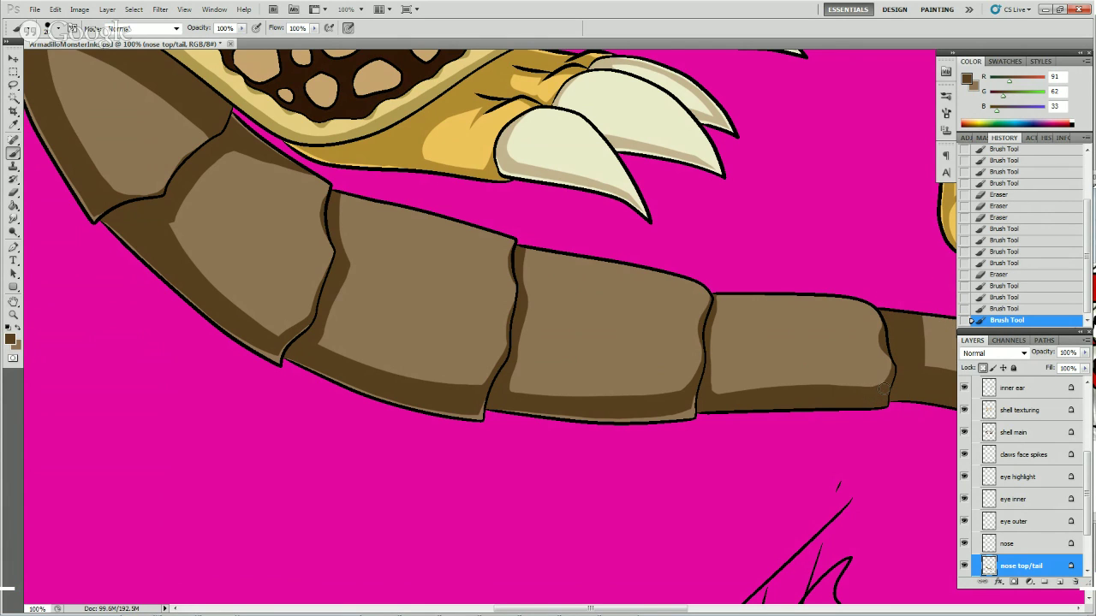
{"action": "left_click_drag", "start_coordinate": [890, 381], "coordinate": [880, 385]}
- Erase a thin rim light along the fifth tail segment's bottom edge and cover the spill on the sixth segment with dark brown
{"action": "mouse_move", "coordinate": [712, 411]}
{"action": "left_mouse_down"}
{"action": "mouse_move", "coordinate": [865, 409]}
{"action": "mouse_move", "coordinate": [910, 388]}
{"action": "left_mouse_up"}
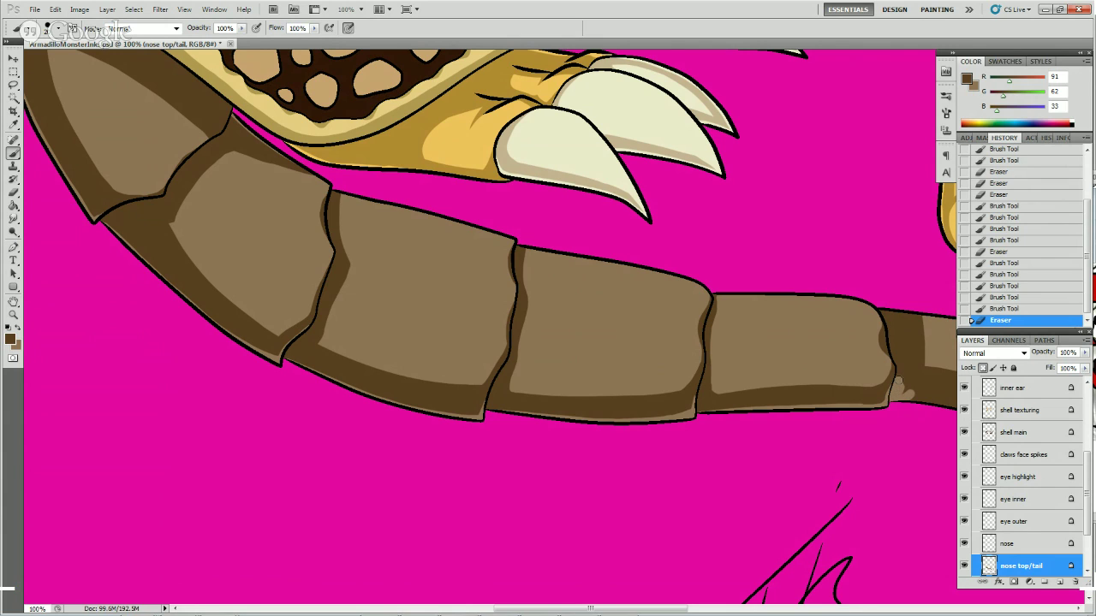
{"action": "left_click", "coordinate": [893, 392]}
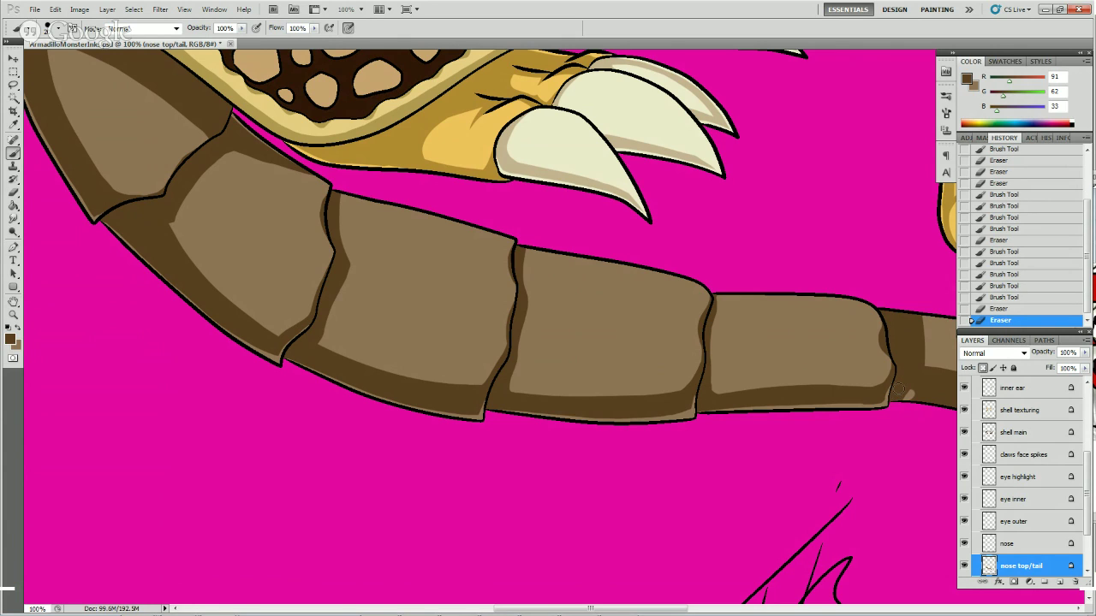
{"action": "key", "text": "b"}
{"action": "left_click", "coordinate": [897, 396]}
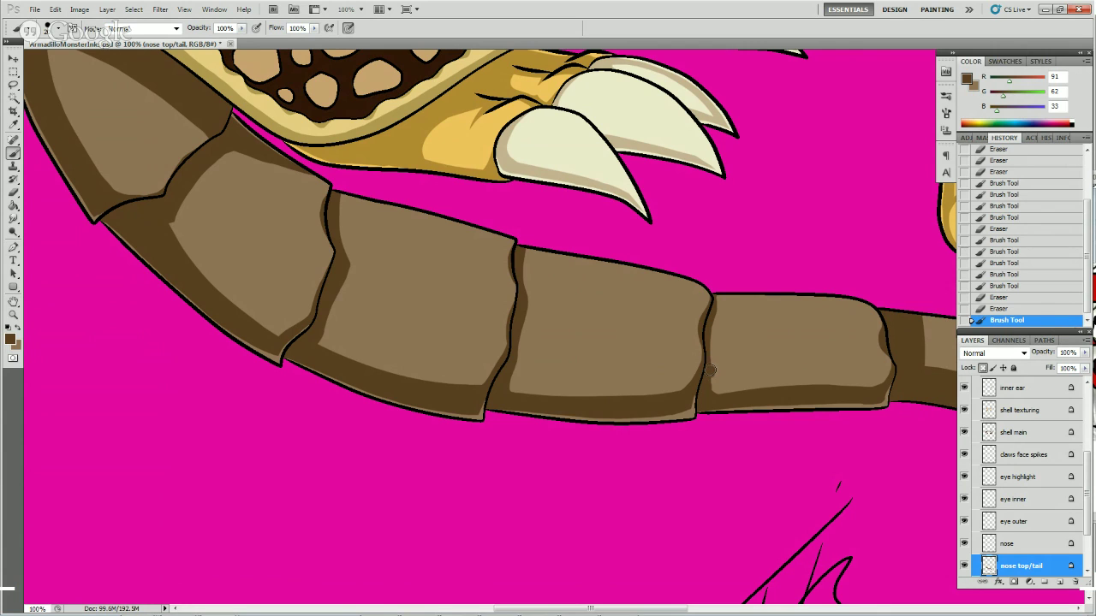
- Round the lower corner of the fifth tail segment's highlight near the fourth segment and refine the shadow strip there
{"action": "left_click_drag", "start_coordinate": [707, 380], "coordinate": [711, 395]}
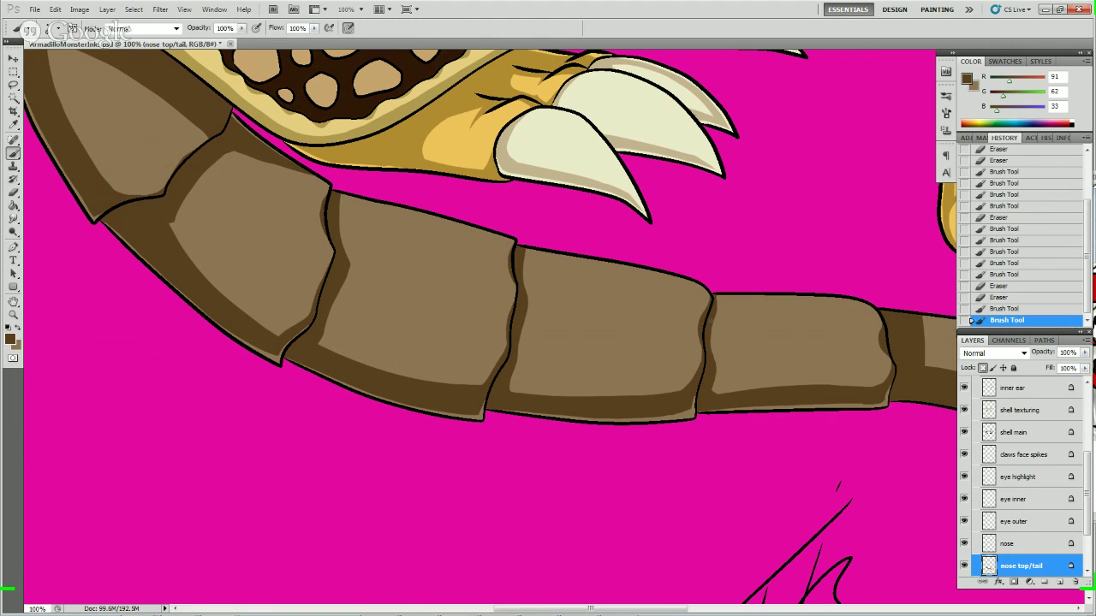
{"action": "left_click", "coordinate": [724, 303]}
{"action": "mouse_move", "coordinate": [831, 385]}
{"action": "left_mouse_down"}
{"action": "mouse_move", "coordinate": [796, 355]}
{"action": "mouse_move", "coordinate": [790, 394]}
{"action": "mouse_move", "coordinate": [675, 433]}
{"action": "mouse_move", "coordinate": [641, 370]}
{"action": "mouse_move", "coordinate": [652, 371]}
{"action": "left_mouse_up"}
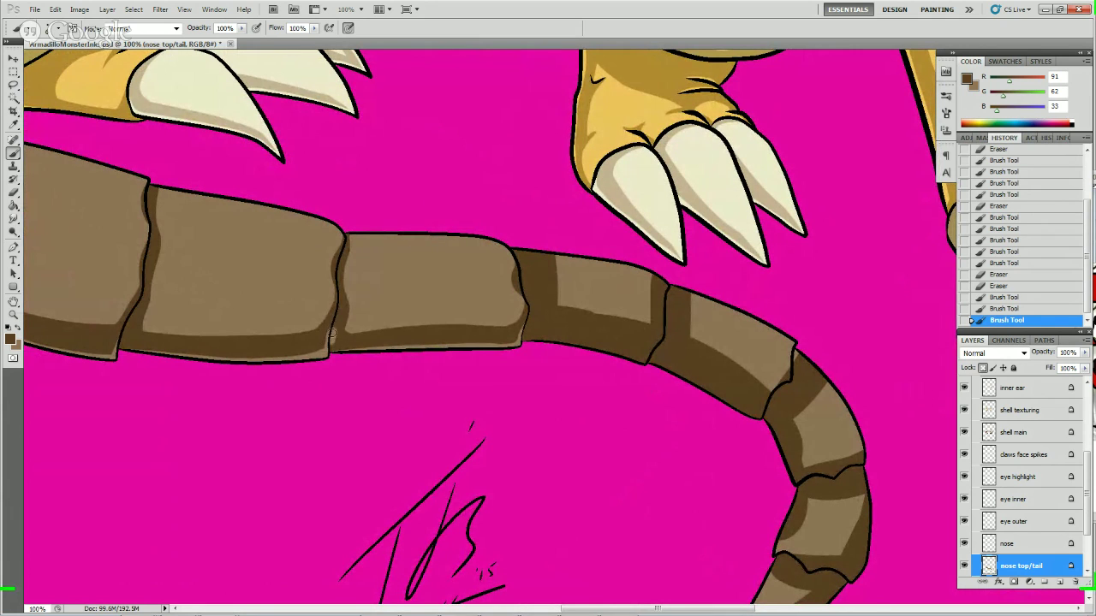
{"action": "left_click_drag", "start_coordinate": [331, 341], "coordinate": [340, 320]}
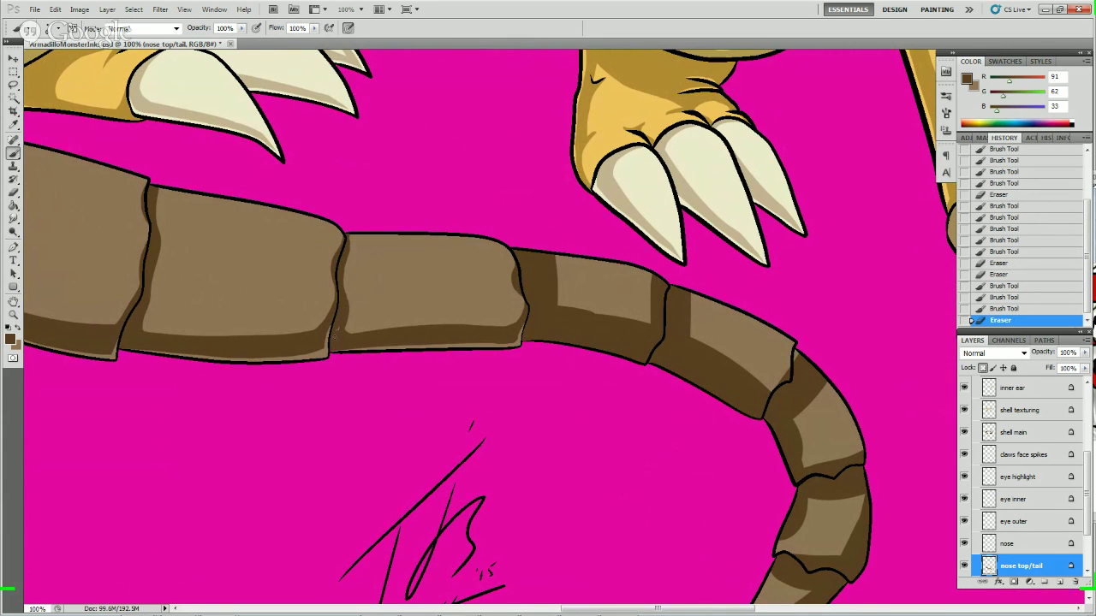
{"action": "left_click_drag", "start_coordinate": [334, 330], "coordinate": [346, 323]}
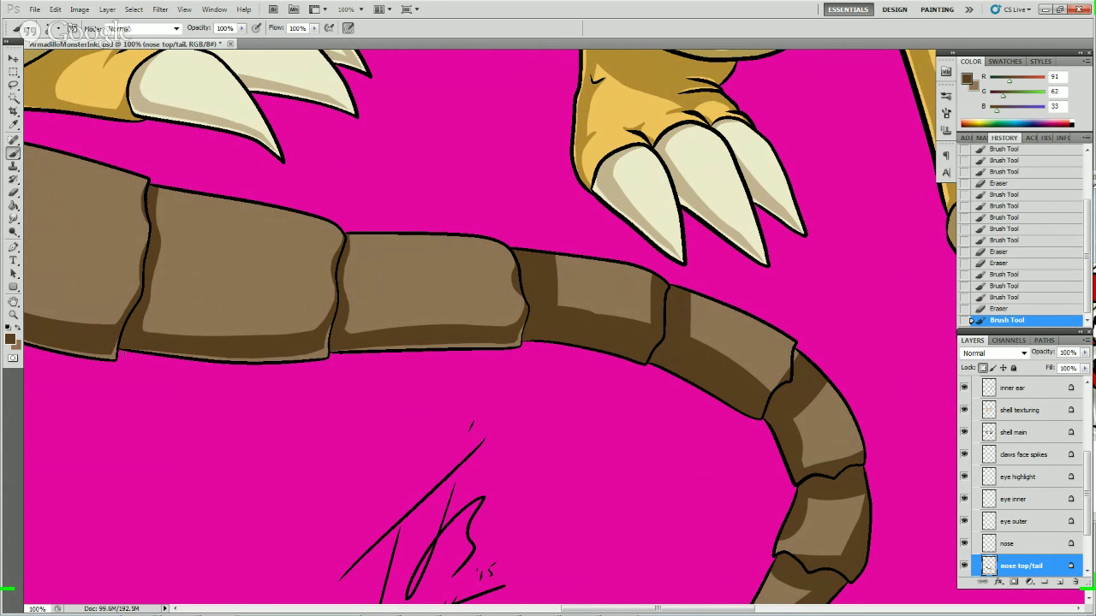
- Look over the whole armadillo monster, from its shell and head down to the tail
{"action": "left_click", "coordinate": [13, 314]}
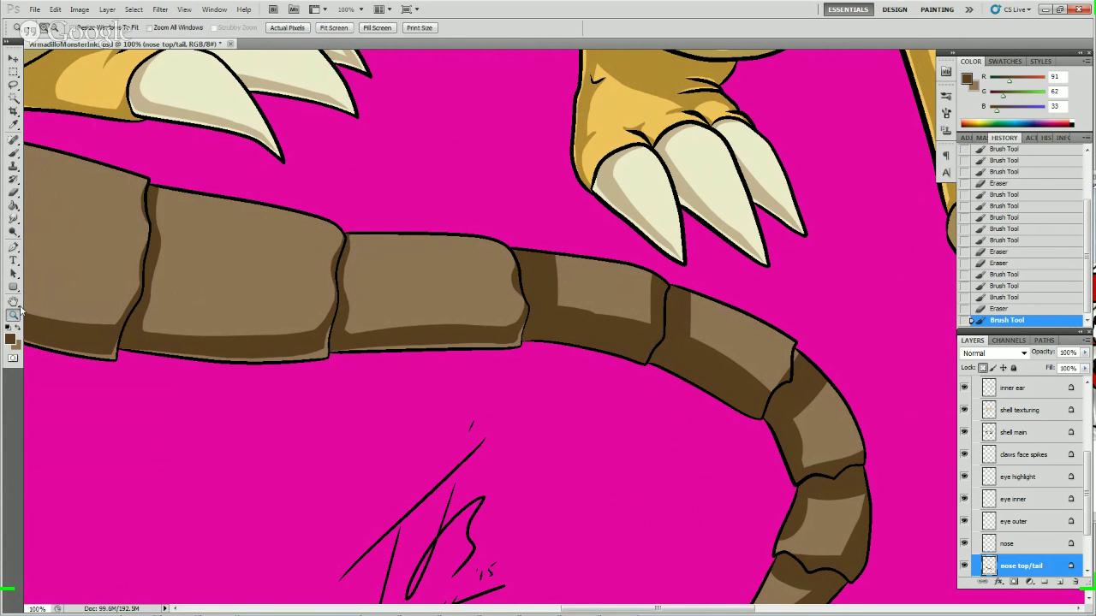
{"action": "left_click", "coordinate": [377, 28]}
{"action": "mouse_move", "coordinate": [698, 368]}
{"action": "left_mouse_down"}
{"action": "mouse_move", "coordinate": [674, 285]}
{"action": "mouse_move", "coordinate": [650, 252]}
{"action": "mouse_move", "coordinate": [658, 259]}
{"action": "left_mouse_up"}
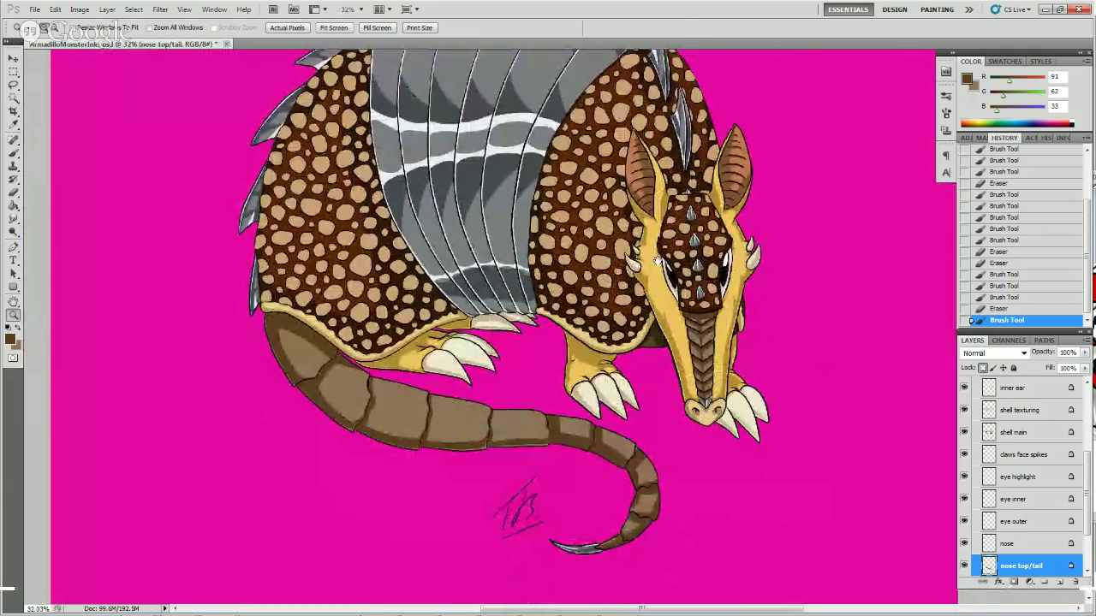
{"action": "left_click_drag", "start_coordinate": [657, 259], "coordinate": [642, 291]}
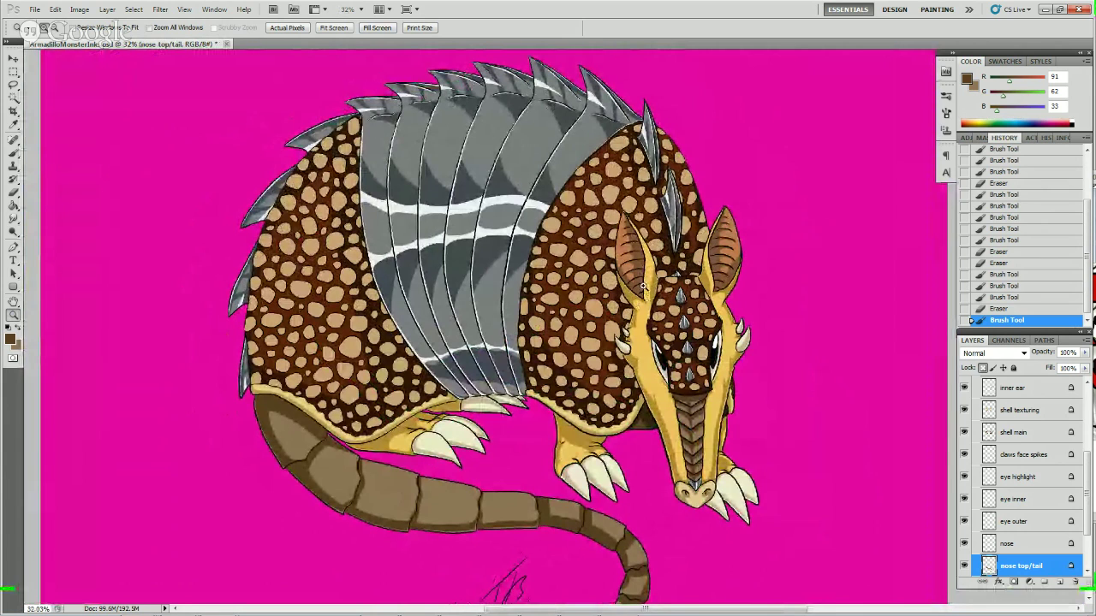
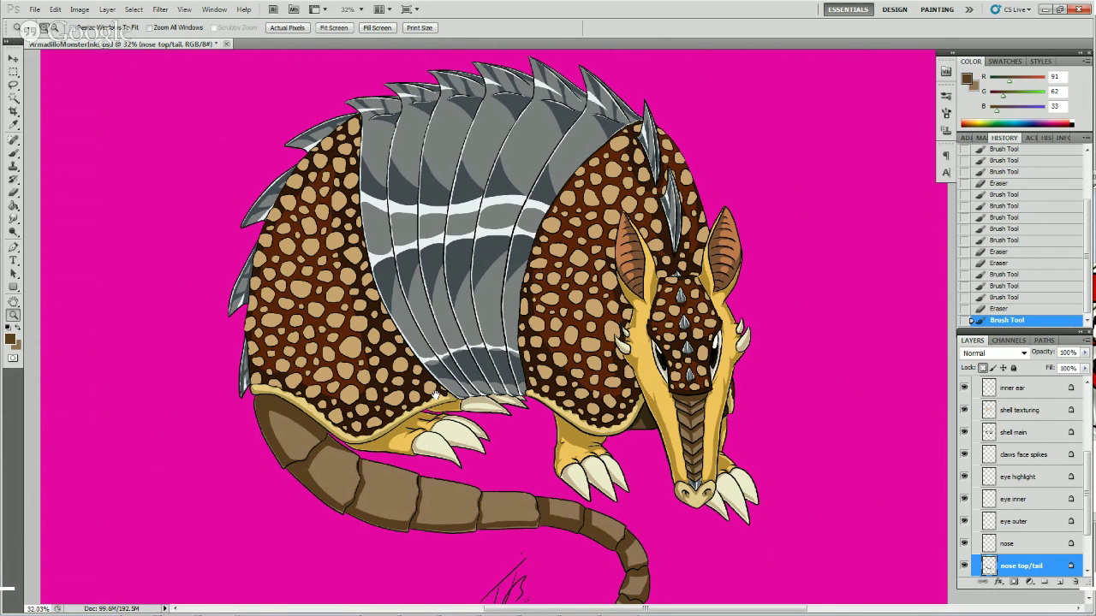
{"action": "left_click_drag", "start_coordinate": [432, 395], "coordinate": [408, 320]}
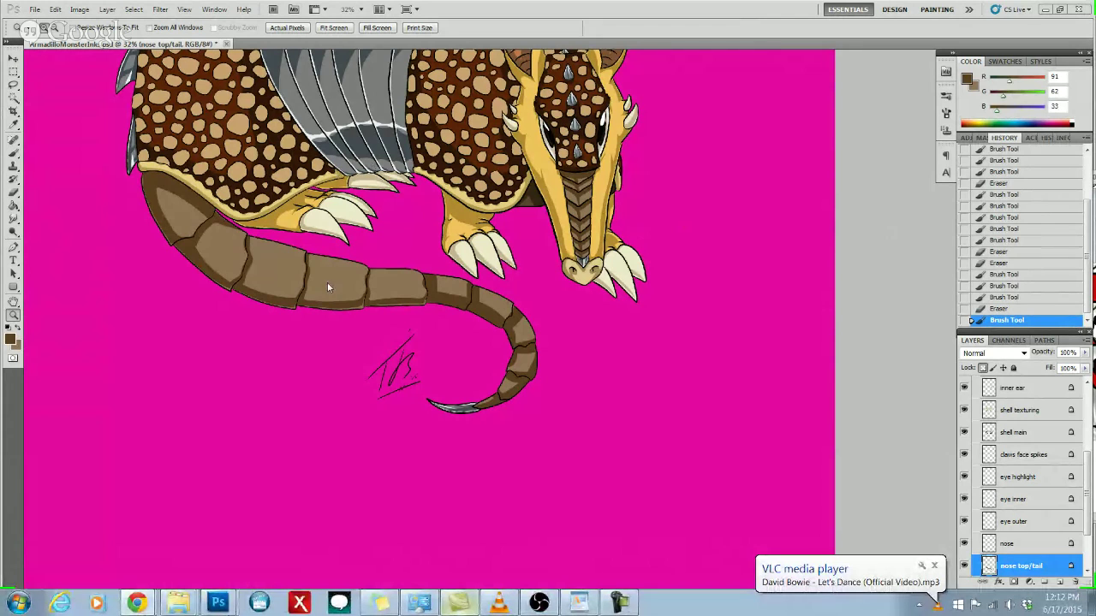
- Extend the sixth tail segment's highlight to the joint with the fifth and lower its bottom edge with the eraser
{"action": "double_click", "coordinate": [13, 315]}
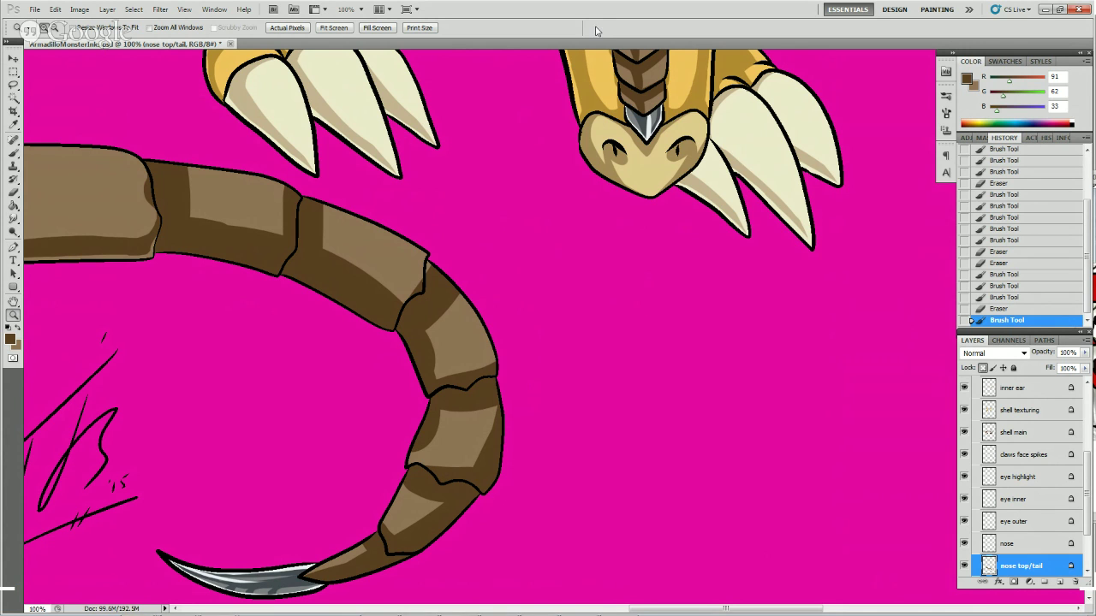
{"action": "left_click_drag", "start_coordinate": [629, 242], "coordinate": [627, 375]}
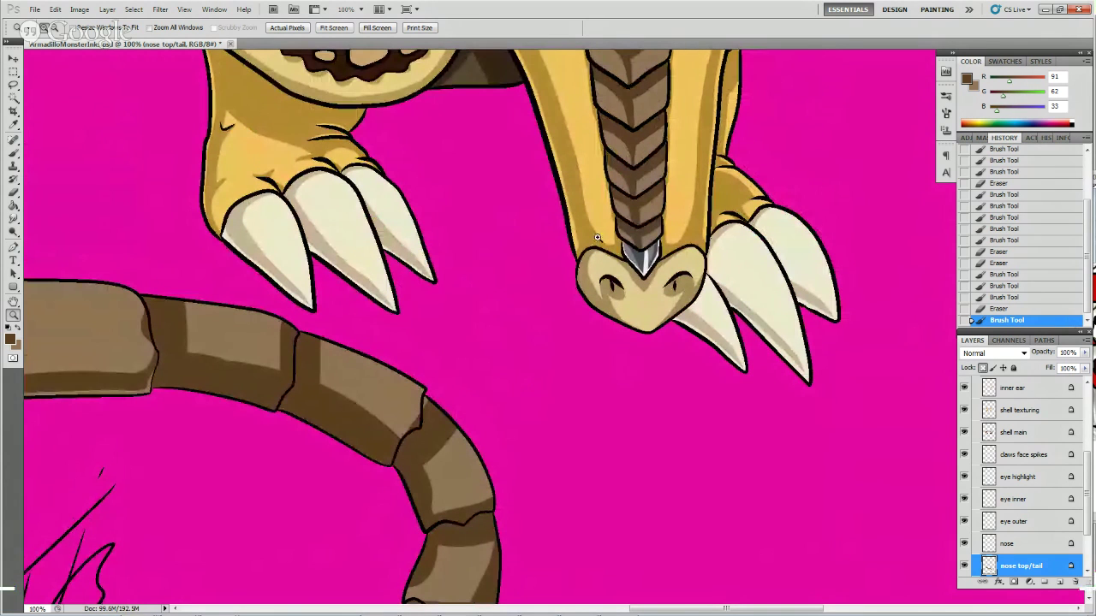
{"action": "left_click_drag", "start_coordinate": [479, 318], "coordinate": [754, 326]}
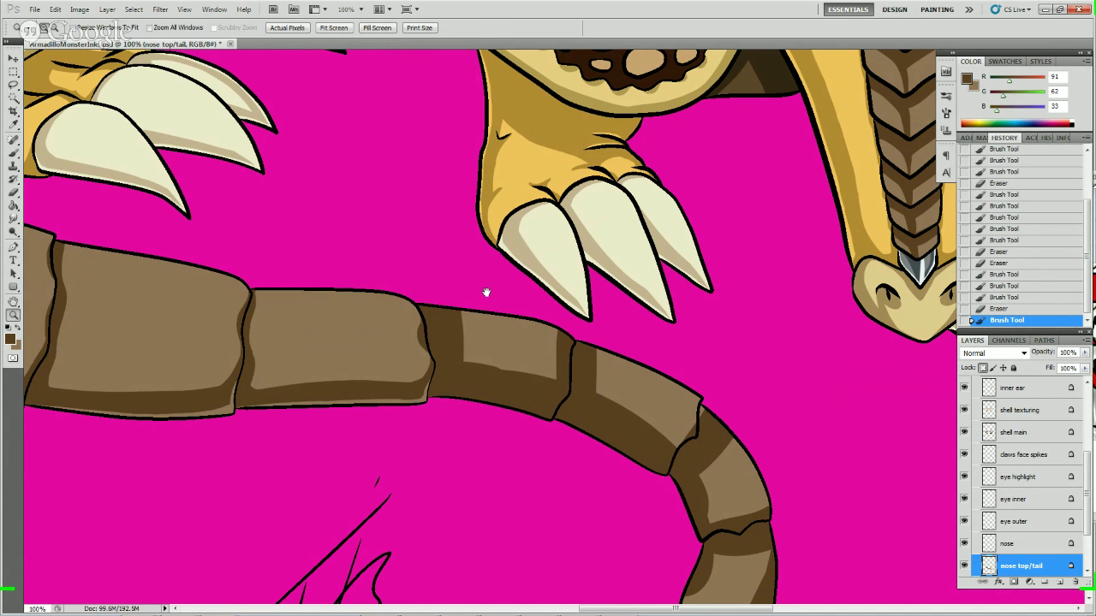
{"action": "left_click_drag", "start_coordinate": [485, 293], "coordinate": [597, 291]}
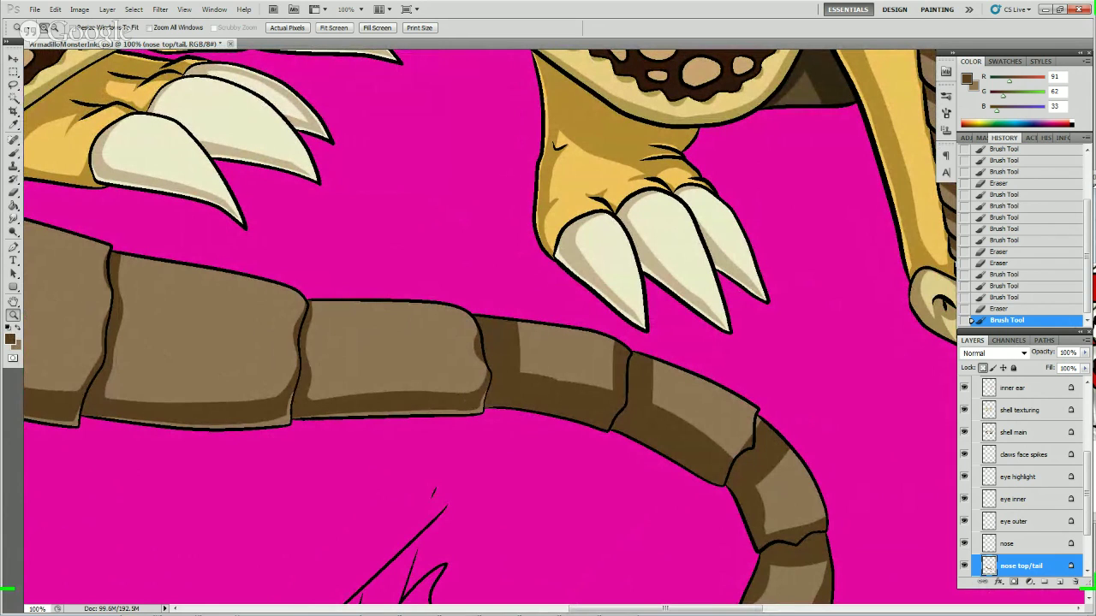
{"action": "scroll", "coordinate": [1023, 240], "scroll_direction": "up", "scroll_amount": 2}
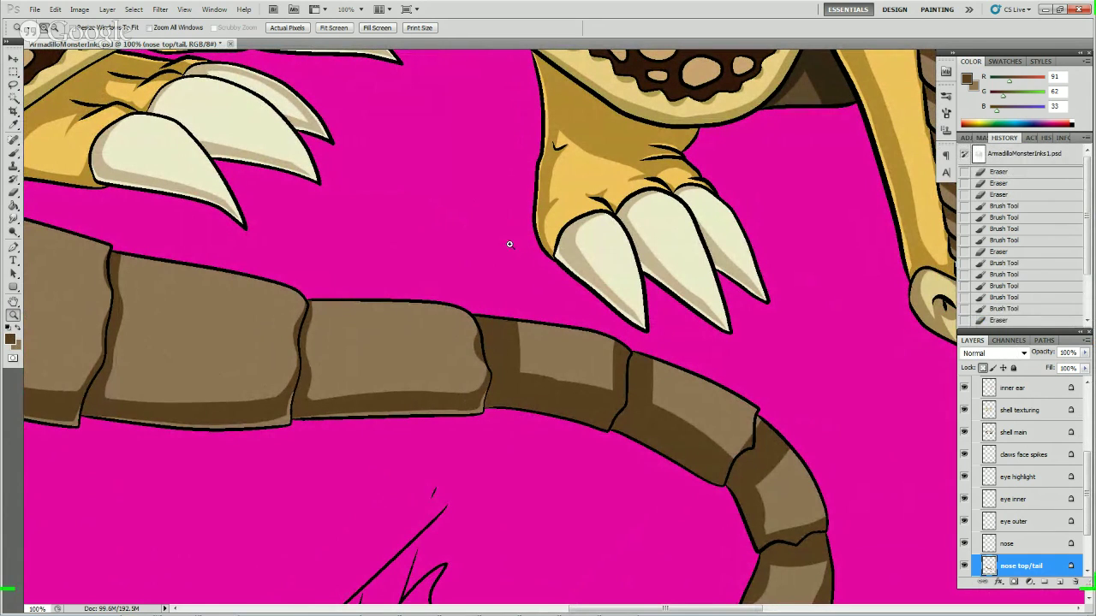
{"action": "left_click", "coordinate": [13, 154]}
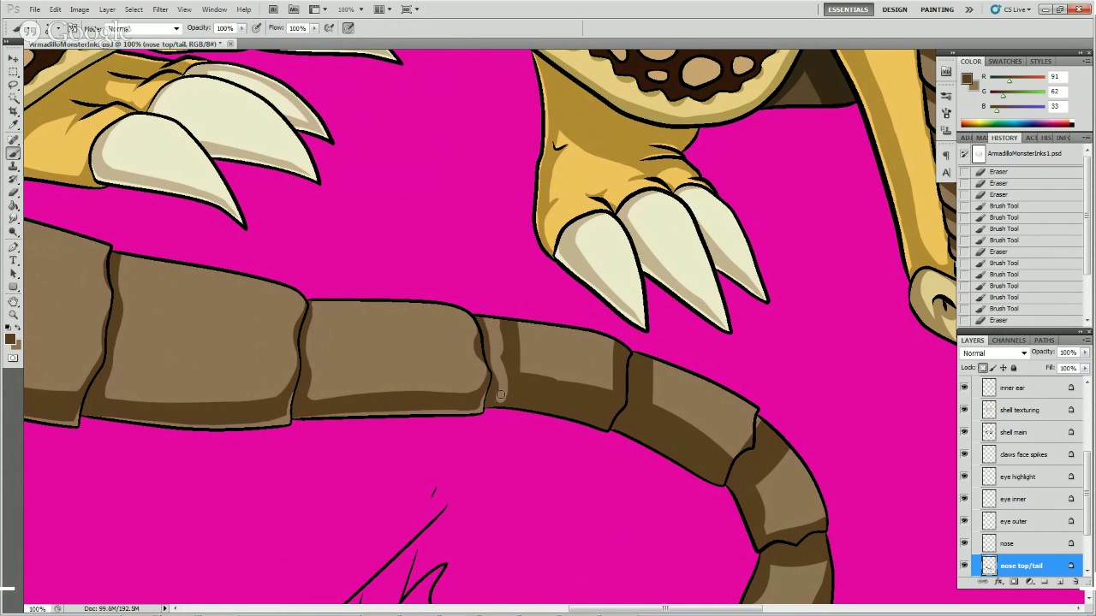
{"action": "mouse_move", "coordinate": [501, 394]}
{"action": "left_mouse_down"}
{"action": "mouse_move", "coordinate": [519, 369]}
{"action": "mouse_move", "coordinate": [528, 378]}
{"action": "mouse_move", "coordinate": [517, 381]}
{"action": "mouse_move", "coordinate": [542, 376]}
{"action": "mouse_move", "coordinate": [499, 320]}
{"action": "left_mouse_up"}
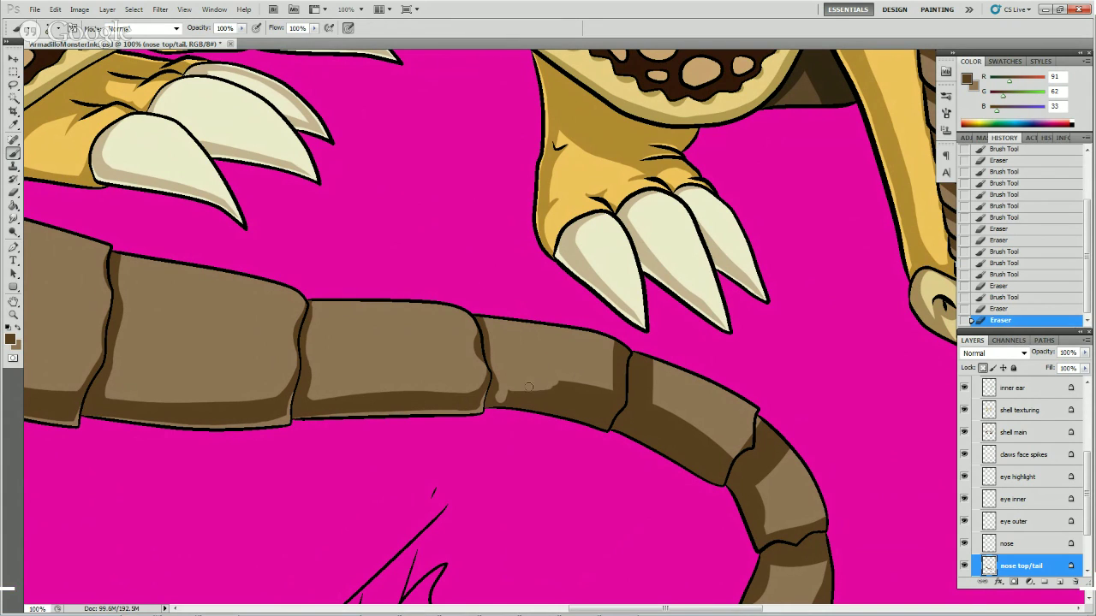
{"action": "mouse_move", "coordinate": [529, 387]}
{"action": "left_mouse_down"}
{"action": "mouse_move", "coordinate": [604, 402]}
{"action": "mouse_move", "coordinate": [574, 390]}
{"action": "mouse_move", "coordinate": [608, 401]}
{"action": "mouse_move", "coordinate": [604, 387]}
{"action": "left_mouse_up"}
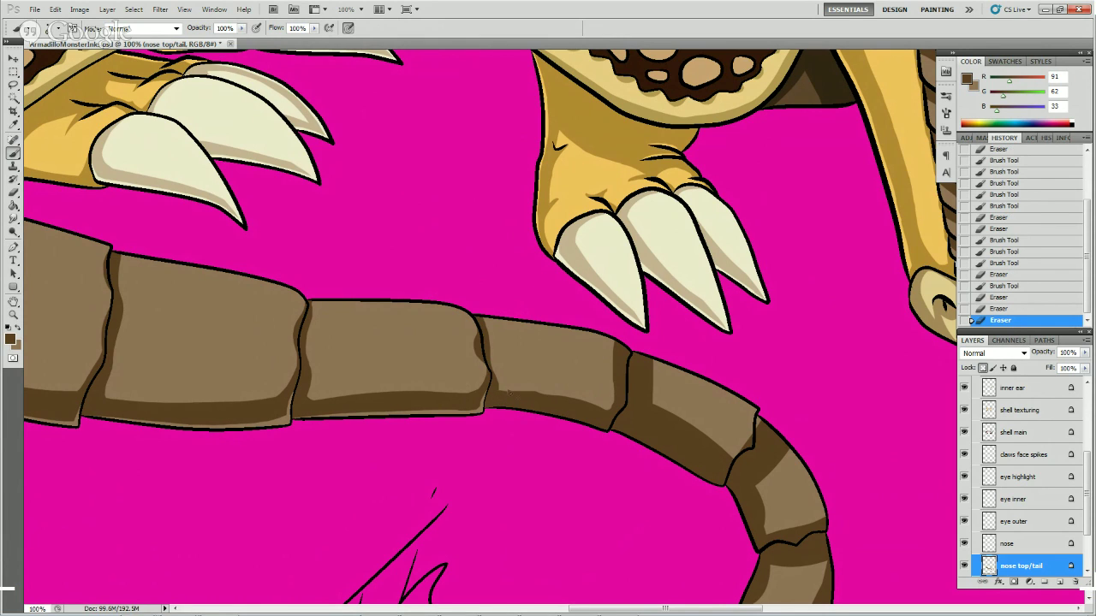
- Smooth the sixth tail segment's lower highlight edge with dark brown and refine its rounded end beside the joint with the seventh
{"action": "mouse_move", "coordinate": [608, 405]}
{"action": "left_mouse_down"}
{"action": "mouse_move", "coordinate": [565, 397]}
{"action": "mouse_move", "coordinate": [586, 399]}
{"action": "left_mouse_up"}
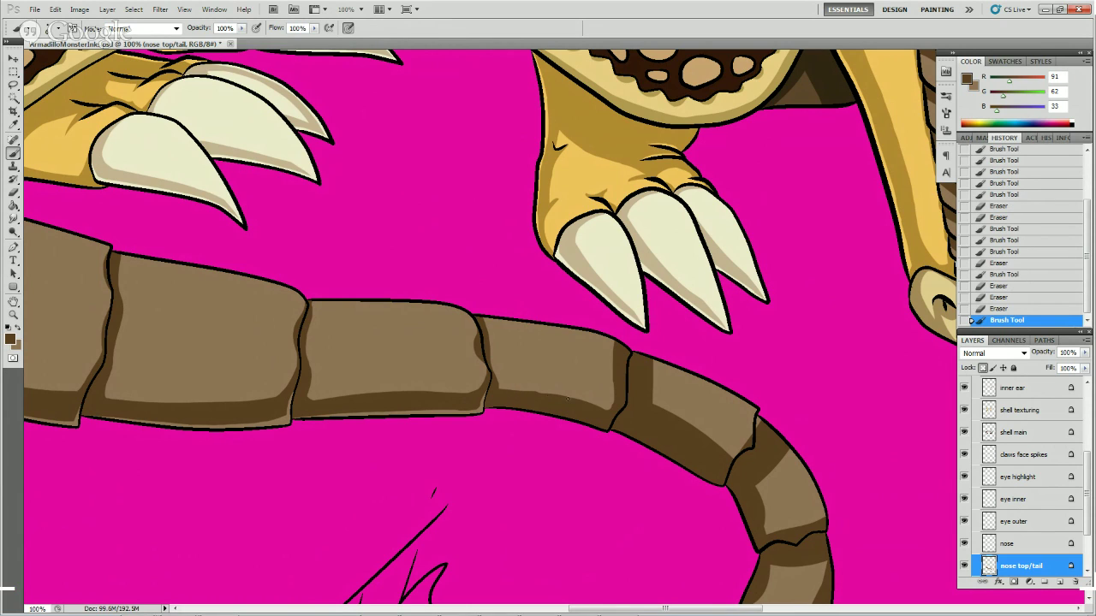
{"action": "mouse_move", "coordinate": [518, 396]}
{"action": "left_mouse_down"}
{"action": "mouse_move", "coordinate": [577, 398]}
{"action": "mouse_move", "coordinate": [590, 411]}
{"action": "mouse_move", "coordinate": [582, 363]}
{"action": "left_mouse_up"}
{"action": "mouse_move", "coordinate": [611, 403]}
{"action": "left_mouse_down"}
{"action": "mouse_move", "coordinate": [620, 374]}
{"action": "mouse_move", "coordinate": [598, 413]}
{"action": "mouse_move", "coordinate": [620, 374]}
{"action": "mouse_move", "coordinate": [600, 409]}
{"action": "mouse_move", "coordinate": [574, 400]}
{"action": "mouse_move", "coordinate": [610, 390]}
{"action": "mouse_move", "coordinate": [613, 362]}
{"action": "mouse_move", "coordinate": [618, 399]}
{"action": "left_mouse_up"}
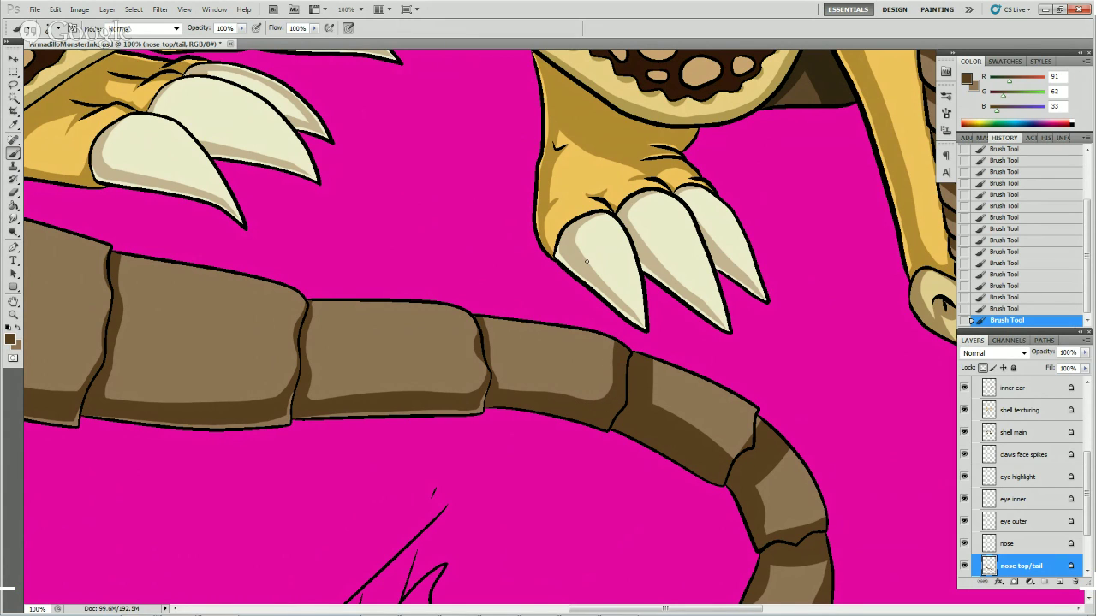
{"action": "key", "text": "e"}
{"action": "left_click", "coordinate": [614, 346]}
{"action": "left_click", "coordinate": [617, 352]}
{"action": "left_click", "coordinate": [613, 358]}
{"action": "left_click", "coordinate": [604, 380]}
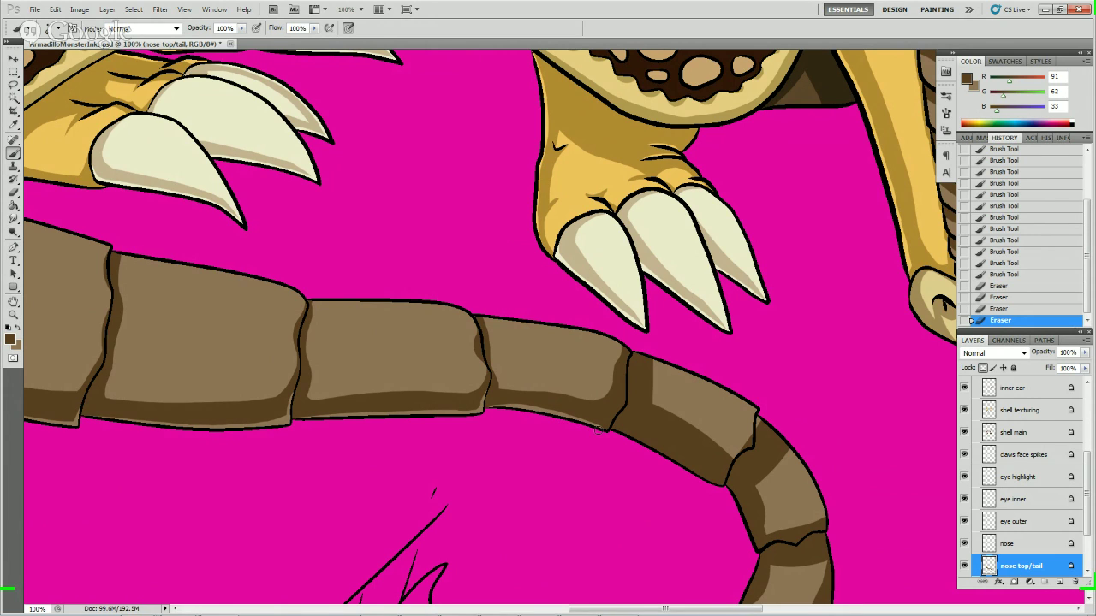
- Erase a thin rim light along the sixth tail segment's bottom edge and far joint, covering the spill on the seventh with dark brown
{"action": "left_click", "coordinate": [629, 401]}
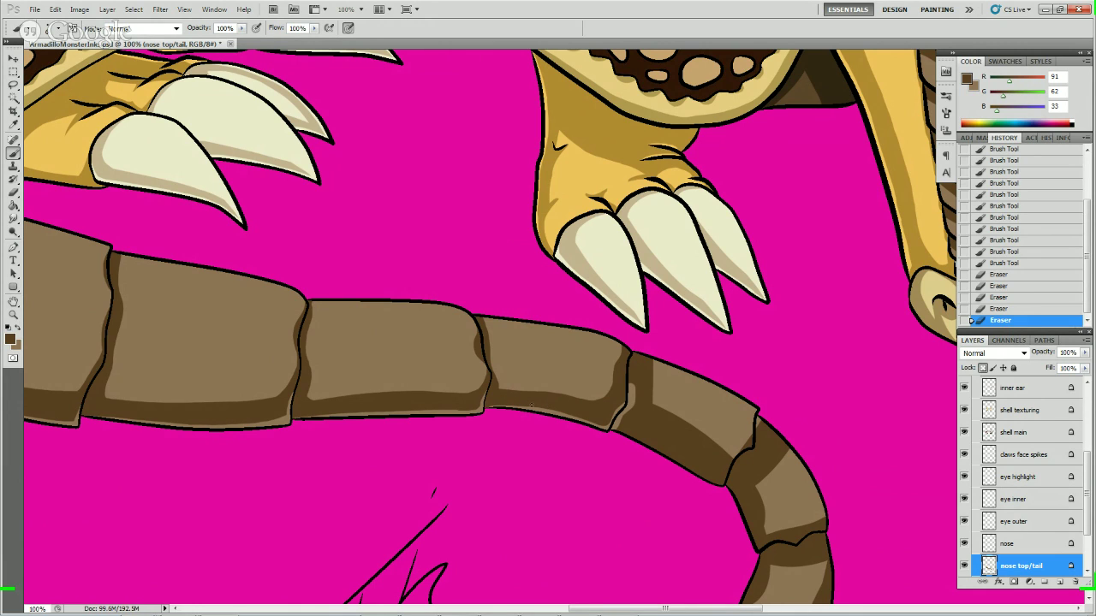
{"action": "left_click_drag", "start_coordinate": [581, 414], "coordinate": [587, 415]}
{"action": "left_click_drag", "start_coordinate": [634, 387], "coordinate": [634, 406]}
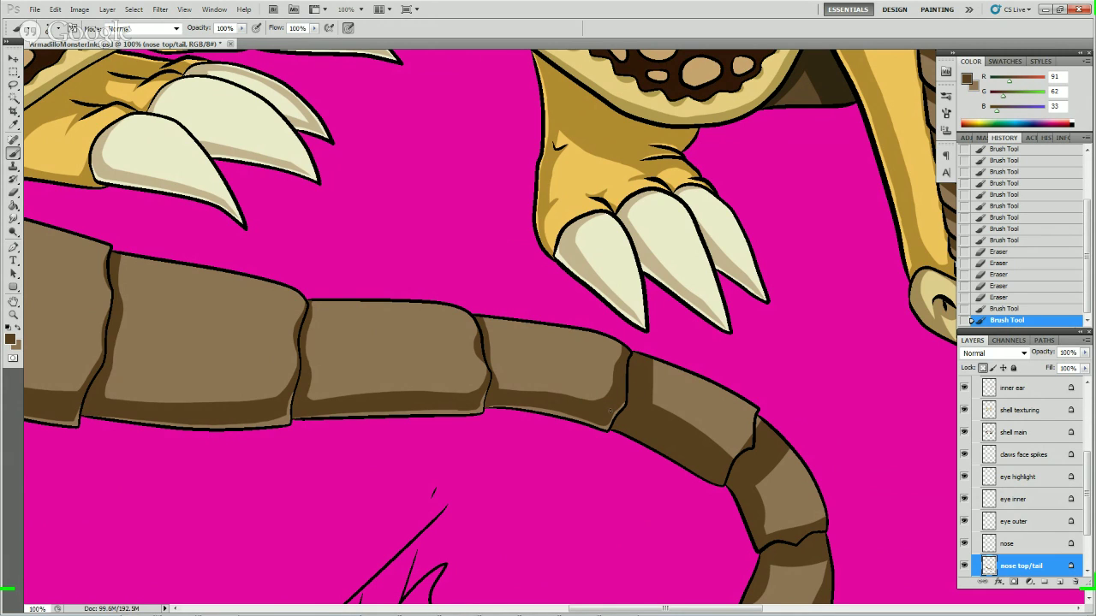
{"action": "left_click_drag", "start_coordinate": [624, 395], "coordinate": [614, 411]}
{"action": "left_click", "coordinate": [606, 419]}
{"action": "mouse_move", "coordinate": [631, 385]}
{"action": "left_mouse_down"}
{"action": "mouse_move", "coordinate": [632, 350]}
{"action": "mouse_move", "coordinate": [632, 396]}
{"action": "mouse_move", "coordinate": [634, 350]}
{"action": "left_mouse_up"}
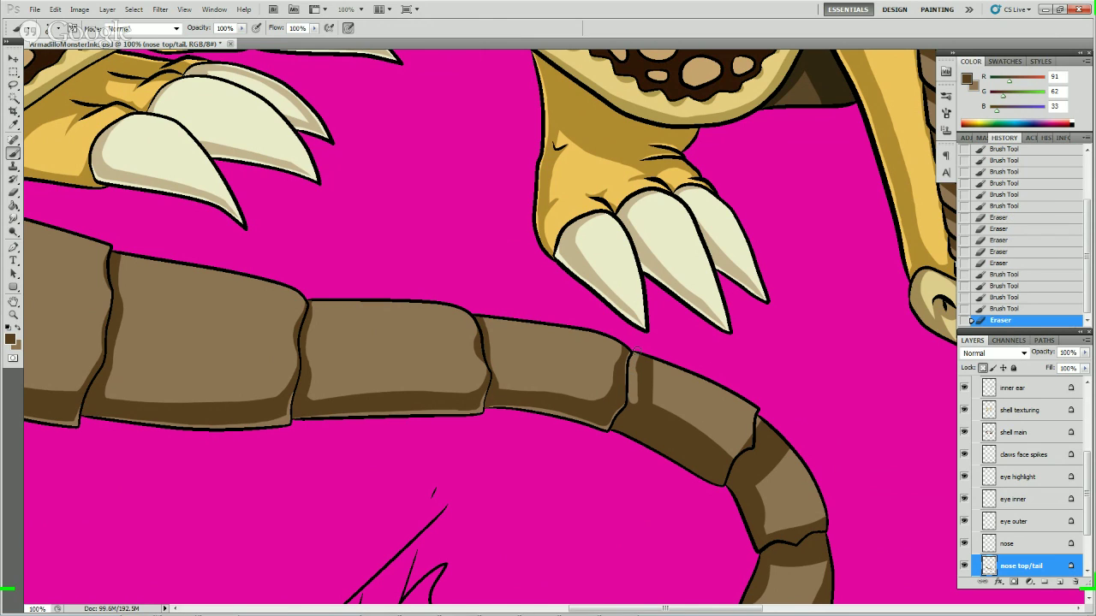
{"action": "mouse_move", "coordinate": [642, 394]}
{"action": "left_mouse_down"}
{"action": "mouse_move", "coordinate": [630, 395]}
{"action": "mouse_move", "coordinate": [630, 363]}
{"action": "mouse_move", "coordinate": [638, 396]}
{"action": "left_mouse_up"}
{"action": "left_click", "coordinate": [775, 291]}
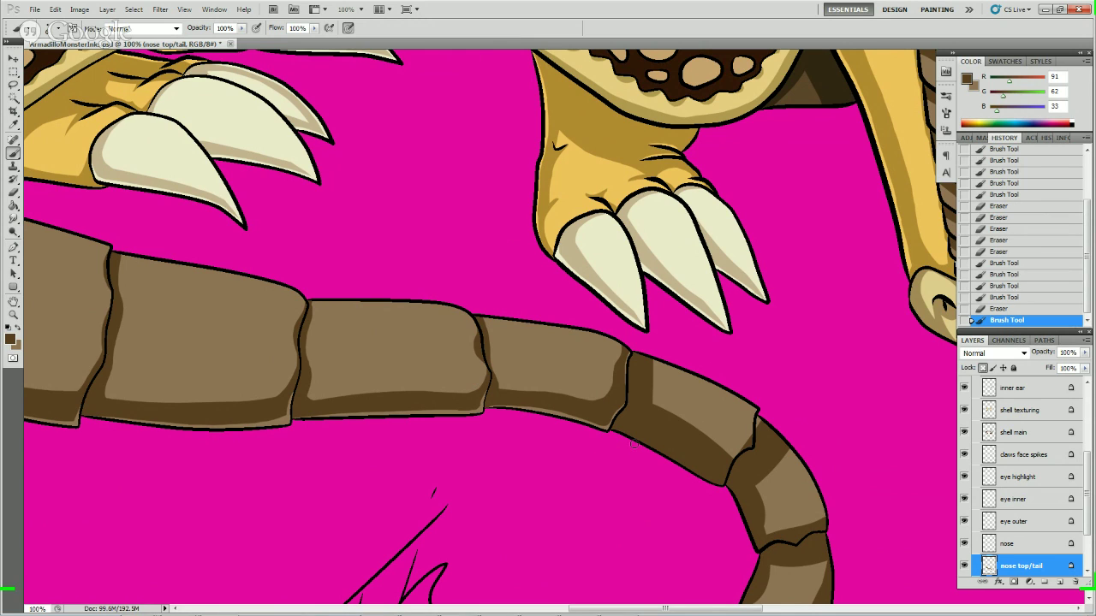
- Erase a thin rim light along the seventh tail segment's bottom edge and darken the end of its highlight near the eighth
{"action": "mouse_move", "coordinate": [682, 466]}
{"action": "left_mouse_down"}
{"action": "mouse_move", "coordinate": [725, 485]}
{"action": "mouse_move", "coordinate": [733, 472]}
{"action": "left_mouse_up"}
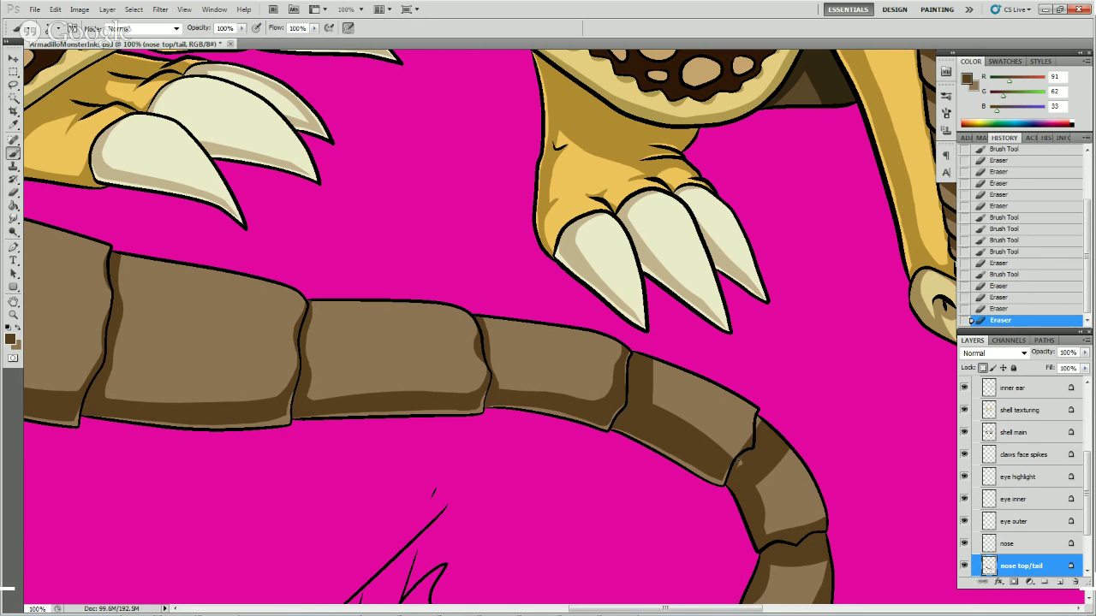
{"action": "left_click", "coordinate": [743, 476]}
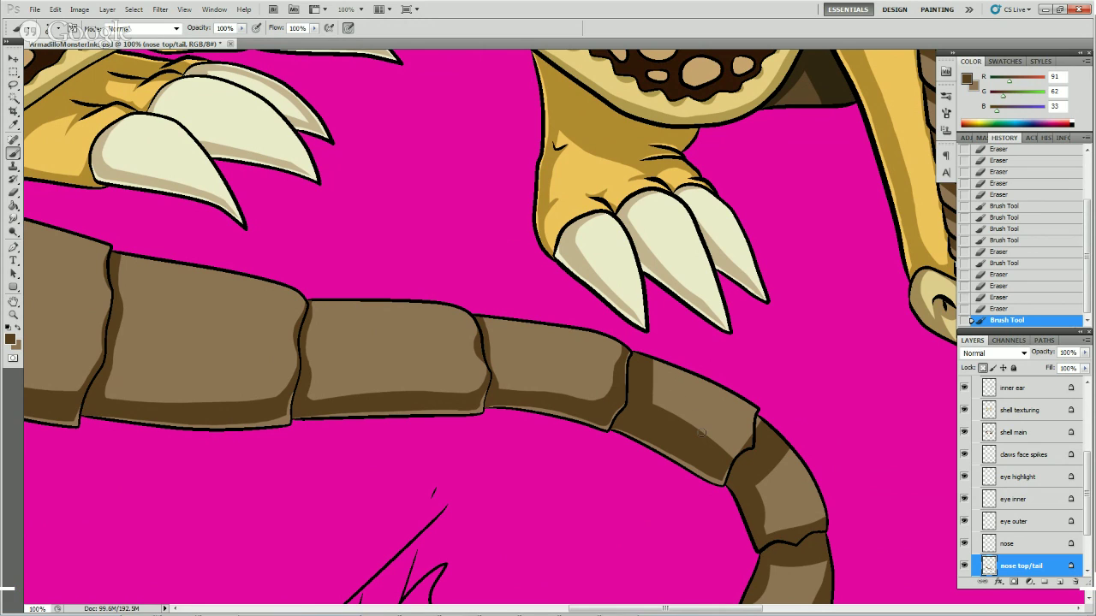
{"action": "mouse_move", "coordinate": [702, 434]}
{"action": "left_mouse_down"}
{"action": "mouse_move", "coordinate": [685, 429]}
{"action": "mouse_move", "coordinate": [710, 425]}
{"action": "left_mouse_up"}
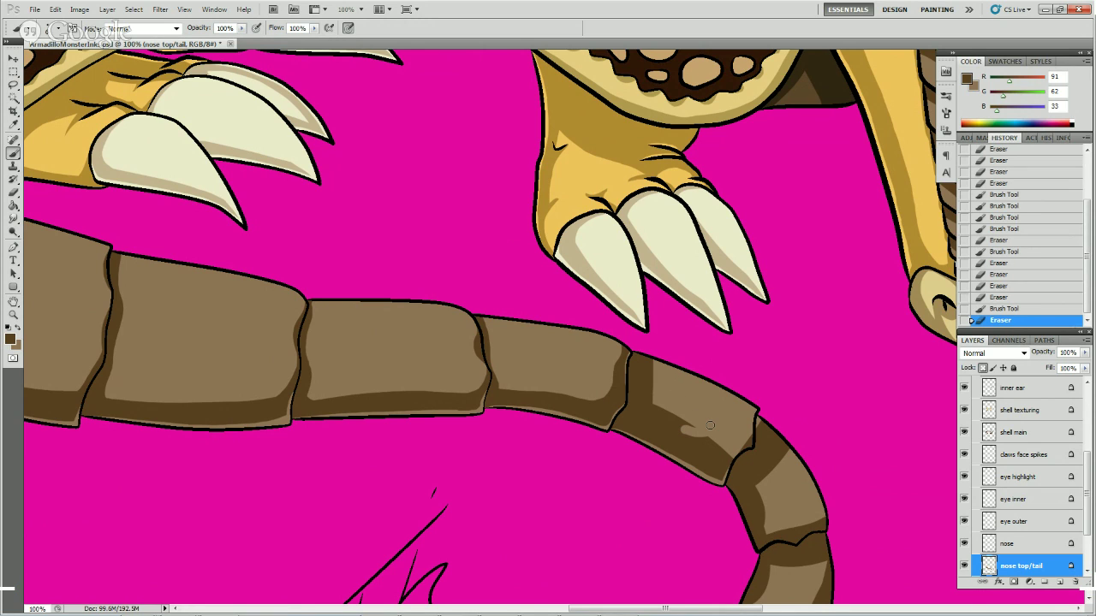
{"action": "key", "text": "bracketright"}
{"action": "mouse_move", "coordinate": [681, 424]}
{"action": "left_mouse_down"}
{"action": "mouse_move", "coordinate": [702, 437]}
{"action": "mouse_move", "coordinate": [741, 416]}
{"action": "mouse_move", "coordinate": [735, 442]}
{"action": "mouse_move", "coordinate": [757, 429]}
{"action": "left_mouse_up"}
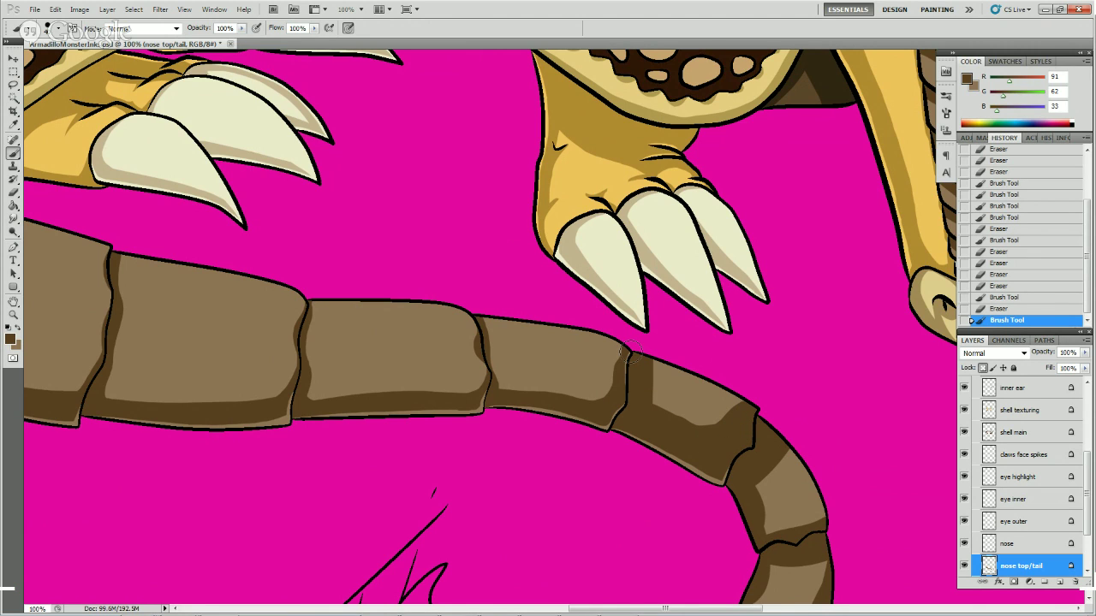
- Extend the seventh tail segment's highlight to the joint with the sixth and lower its bottom edge with the eraser
{"action": "mouse_move", "coordinate": [669, 356]}
{"action": "left_mouse_down"}
{"action": "mouse_move", "coordinate": [640, 390]}
{"action": "mouse_move", "coordinate": [650, 368]}
{"action": "left_mouse_up"}
{"action": "key", "text": "e"}
{"action": "left_click", "coordinate": [646, 377]}
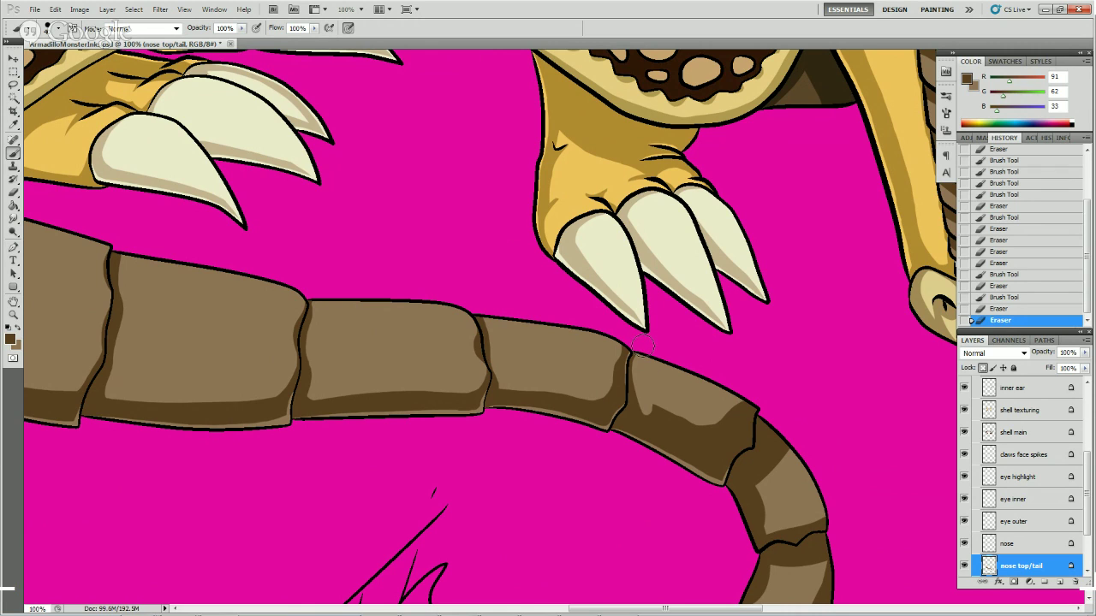
{"action": "key", "text": "b"}
{"action": "left_click", "coordinate": [644, 343]}
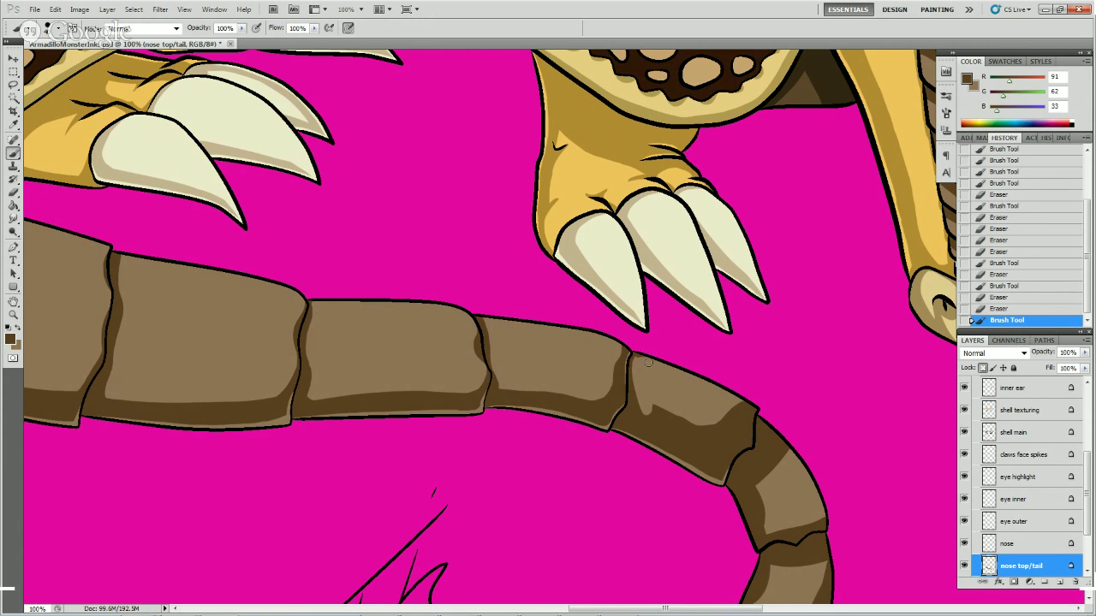
{"action": "left_click_drag", "start_coordinate": [642, 361], "coordinate": [679, 367]}
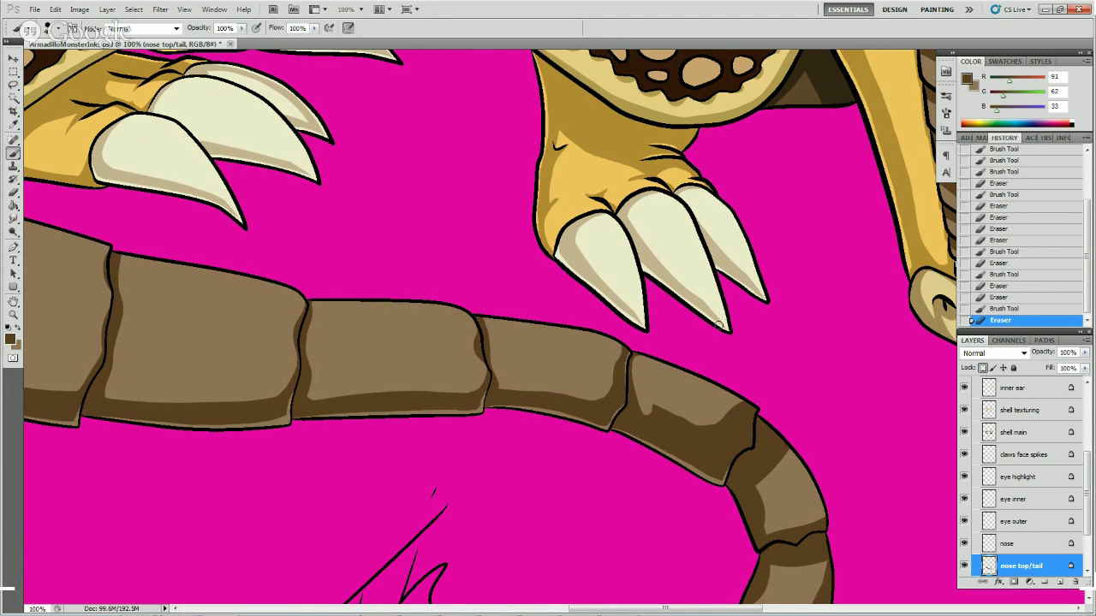
{"action": "mouse_move", "coordinate": [673, 390]}
{"action": "left_mouse_down"}
{"action": "mouse_move", "coordinate": [680, 419]}
{"action": "mouse_move", "coordinate": [668, 421]}
{"action": "mouse_move", "coordinate": [651, 403]}
{"action": "mouse_move", "coordinate": [667, 415]}
{"action": "mouse_move", "coordinate": [686, 404]}
{"action": "mouse_move", "coordinate": [719, 428]}
{"action": "mouse_move", "coordinate": [730, 384]}
{"action": "left_mouse_up"}
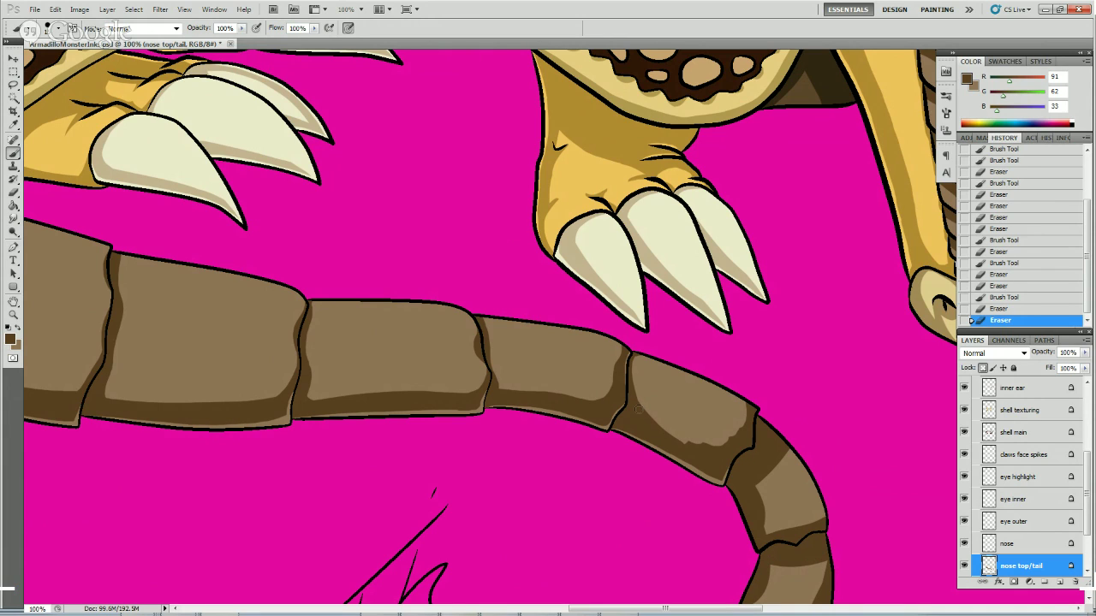
- Smooth the seventh tail segment's lower highlight edge with dark brown, rounding the corner near the eighth segment
{"action": "mouse_move", "coordinate": [703, 447]}
{"action": "left_mouse_down"}
{"action": "mouse_move", "coordinate": [688, 416]}
{"action": "mouse_move", "coordinate": [728, 425]}
{"action": "mouse_move", "coordinate": [759, 456]}
{"action": "mouse_move", "coordinate": [708, 450]}
{"action": "mouse_move", "coordinate": [737, 432]}
{"action": "mouse_move", "coordinate": [735, 388]}
{"action": "left_mouse_up"}
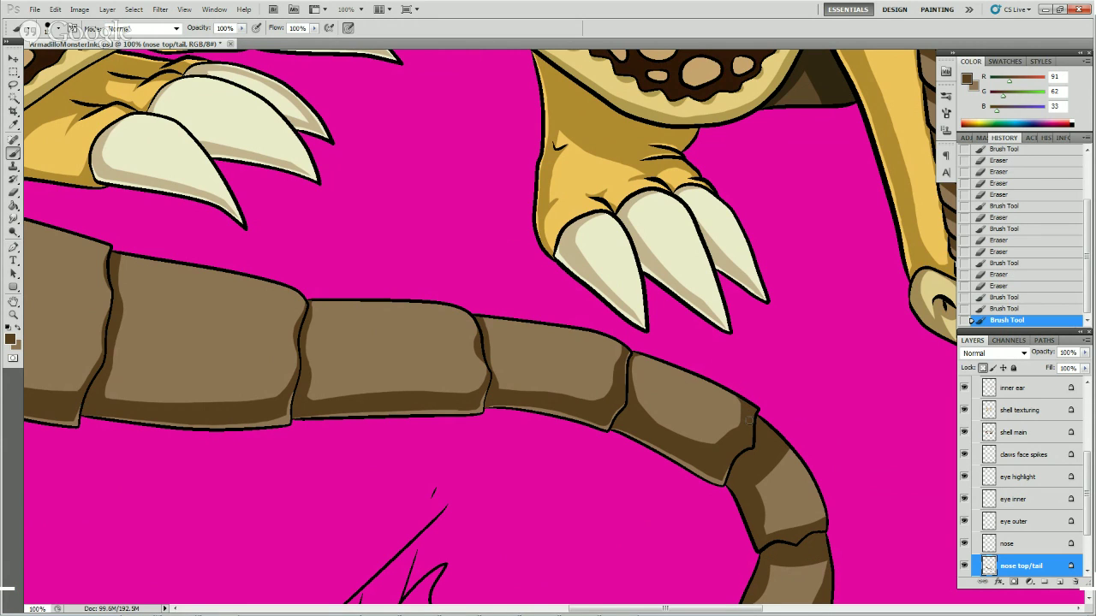
{"action": "mouse_move", "coordinate": [747, 416]}
{"action": "left_mouse_down"}
{"action": "mouse_move", "coordinate": [717, 453]}
{"action": "mouse_move", "coordinate": [702, 451]}
{"action": "mouse_move", "coordinate": [732, 439]}
{"action": "mouse_move", "coordinate": [697, 447]}
{"action": "left_mouse_up"}
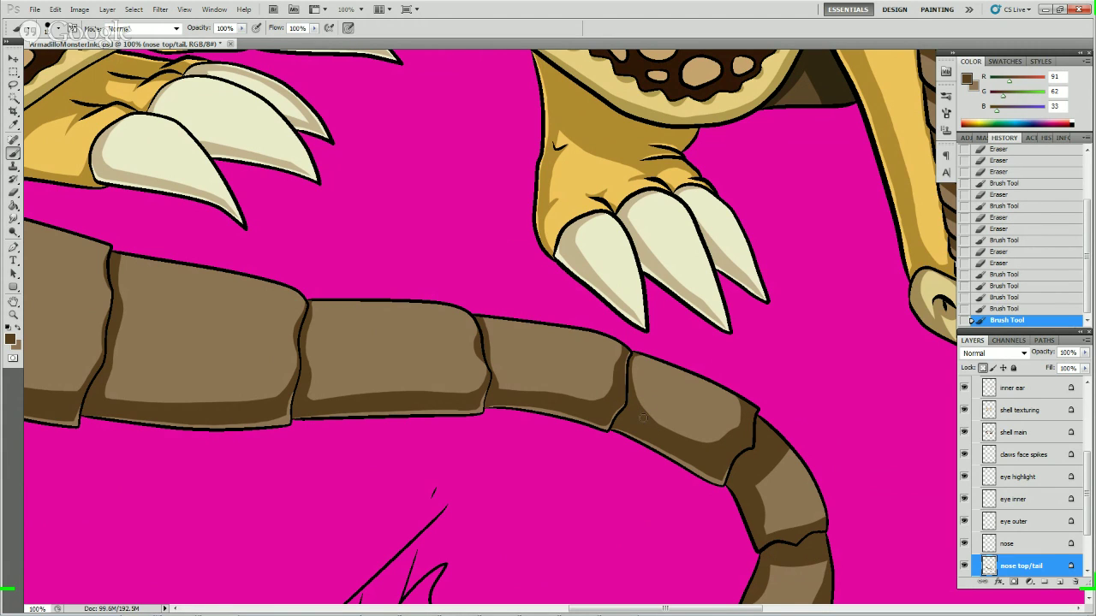
{"action": "left_click", "coordinate": [667, 438]}
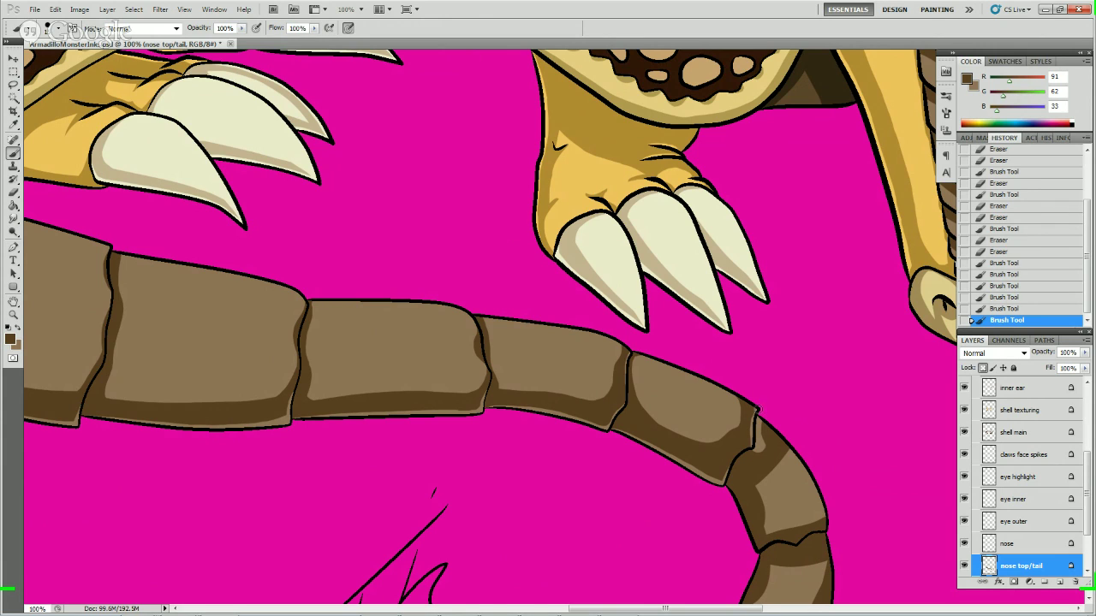
- Erase a thin rim light on the seventh tail segment along its joint with the eighth and cover the spill with dark brown
{"action": "left_click_drag", "start_coordinate": [756, 408], "coordinate": [760, 394]}
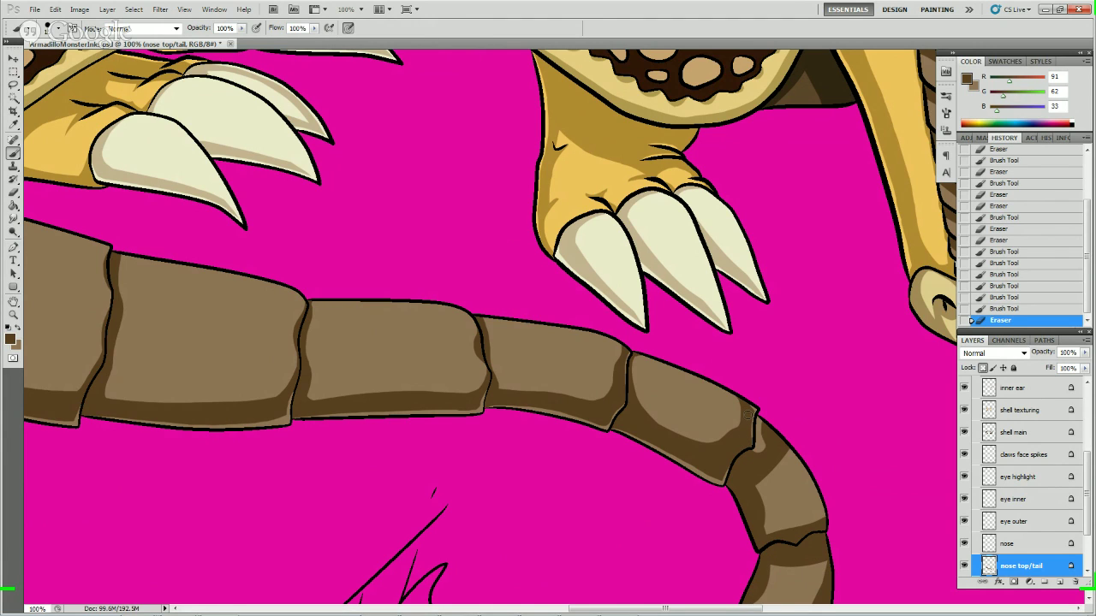
{"action": "left_click_drag", "start_coordinate": [745, 435], "coordinate": [742, 440]}
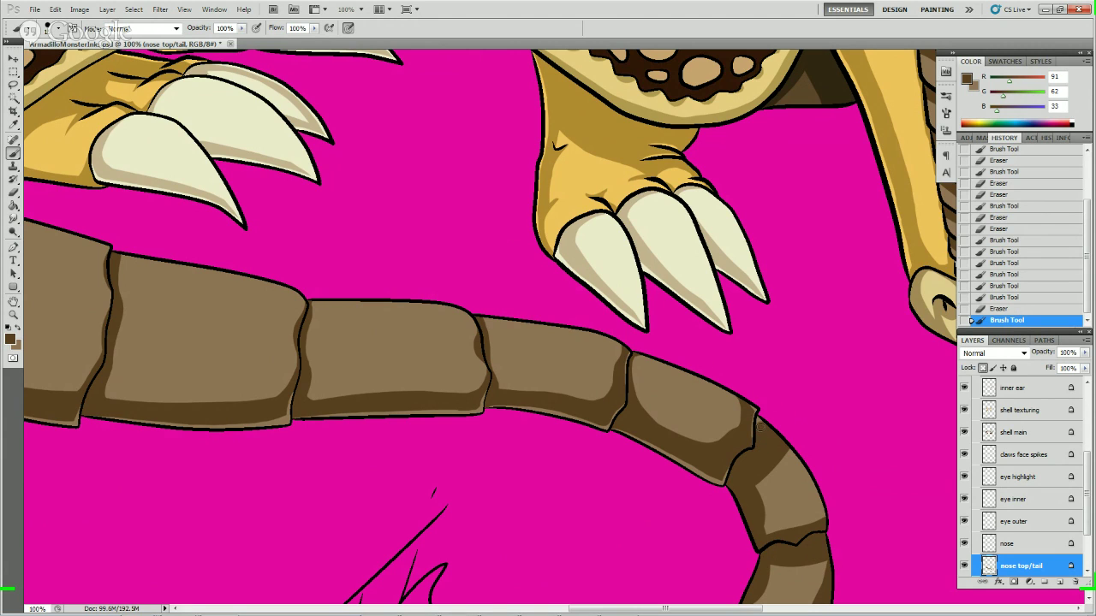
{"action": "left_click_drag", "start_coordinate": [758, 420], "coordinate": [760, 439]}
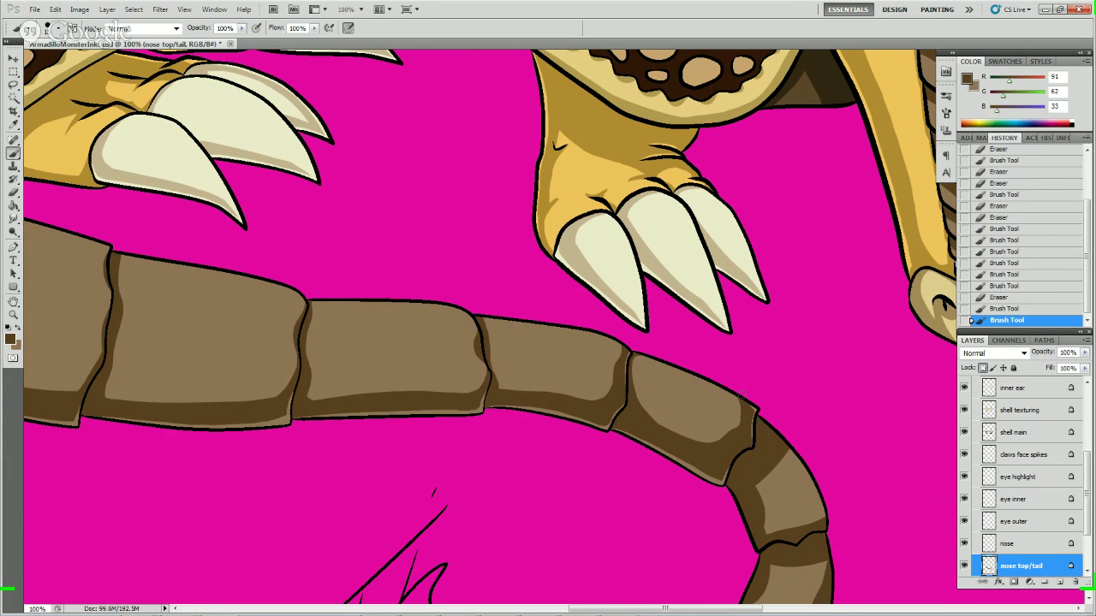
- Reshape the eighth tail segment's highlight, darkening along its outer edge and erasing toward the joint with the seventh segment
{"action": "mouse_move", "coordinate": [802, 460]}
{"action": "left_mouse_down"}
{"action": "mouse_move", "coordinate": [828, 509]}
{"action": "mouse_move", "coordinate": [785, 443]}
{"action": "mouse_move", "coordinate": [818, 521]}
{"action": "mouse_move", "coordinate": [782, 446]}
{"action": "mouse_move", "coordinate": [793, 478]}
{"action": "left_mouse_up"}
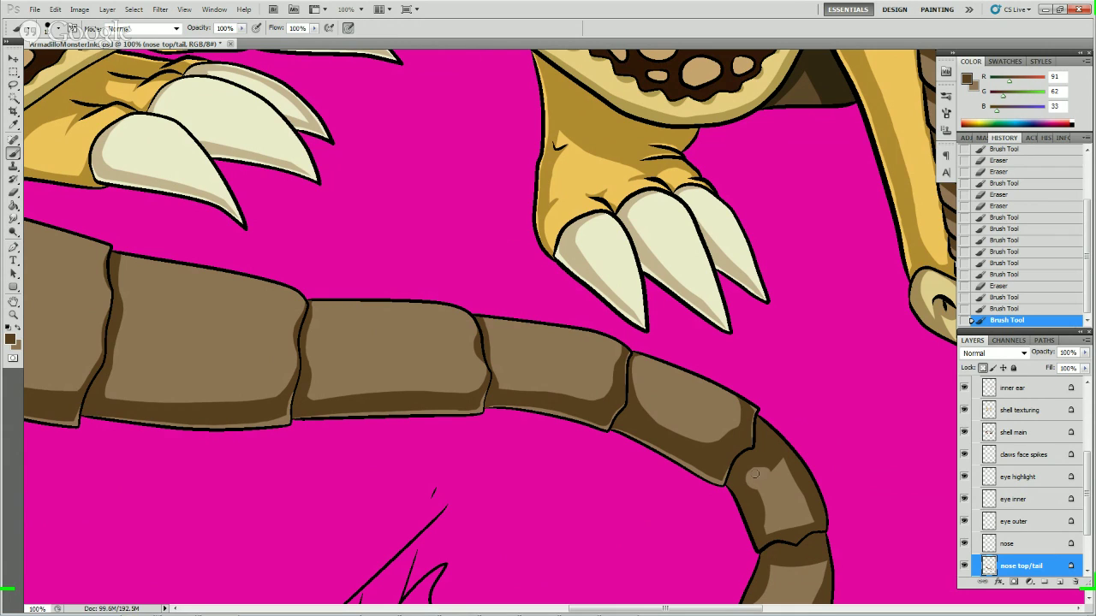
{"action": "mouse_move", "coordinate": [760, 472]}
{"action": "left_mouse_down"}
{"action": "mouse_move", "coordinate": [781, 456]}
{"action": "mouse_move", "coordinate": [804, 507]}
{"action": "mouse_move", "coordinate": [795, 521]}
{"action": "left_mouse_up"}
{"action": "mouse_move", "coordinate": [778, 467]}
{"action": "left_mouse_down"}
{"action": "mouse_move", "coordinate": [791, 489]}
{"action": "mouse_move", "coordinate": [781, 500]}
{"action": "mouse_move", "coordinate": [753, 476]}
{"action": "mouse_move", "coordinate": [762, 526]}
{"action": "mouse_move", "coordinate": [758, 488]}
{"action": "mouse_move", "coordinate": [766, 527]}
{"action": "mouse_move", "coordinate": [761, 516]}
{"action": "mouse_move", "coordinate": [783, 532]}
{"action": "mouse_move", "coordinate": [809, 522]}
{"action": "mouse_move", "coordinate": [785, 467]}
{"action": "mouse_move", "coordinate": [805, 519]}
{"action": "left_mouse_up"}
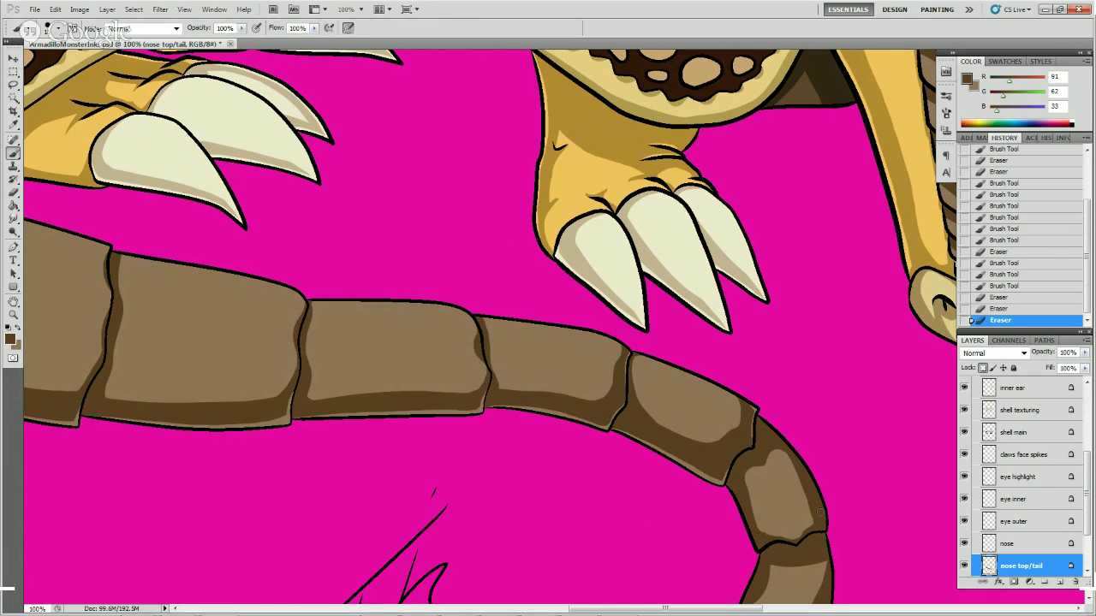
{"action": "left_click_drag", "start_coordinate": [787, 445], "coordinate": [805, 451]}
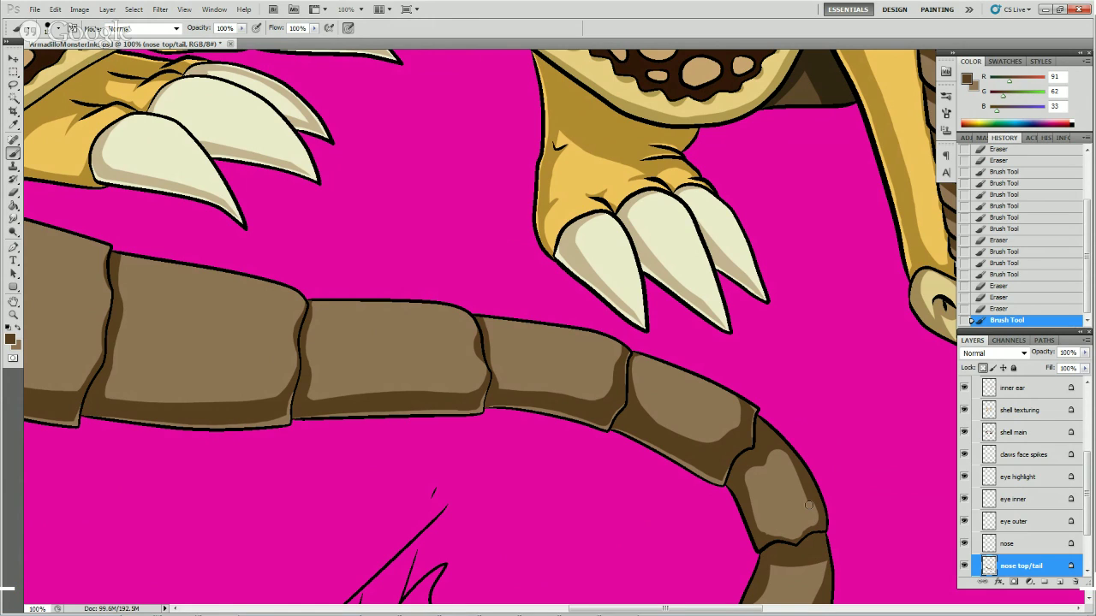
{"action": "left_click_drag", "start_coordinate": [785, 462], "coordinate": [780, 440]}
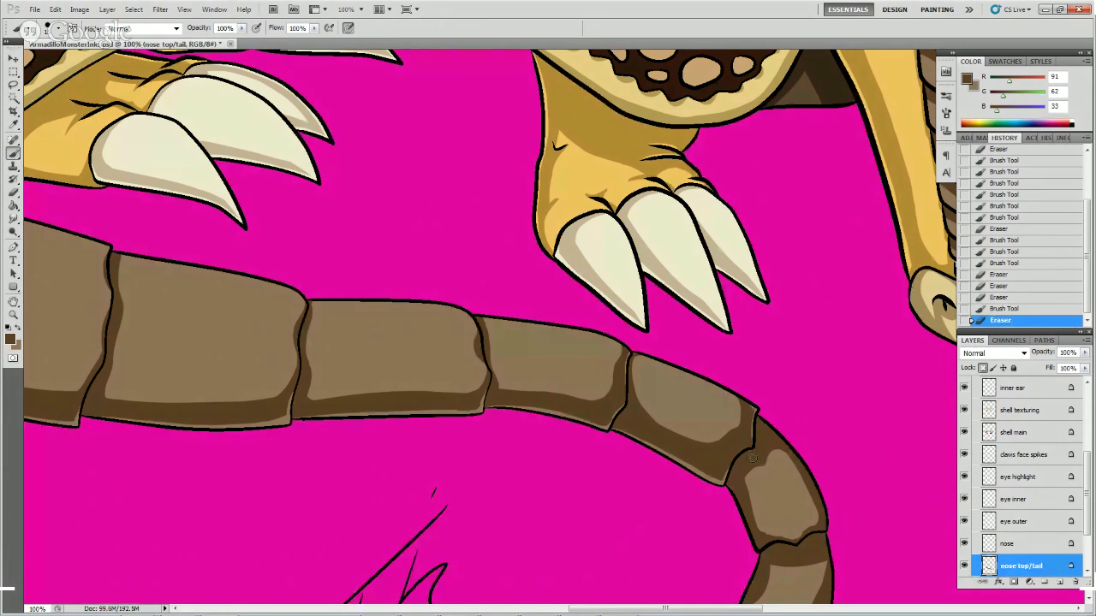
- Smooth the inner, lower and outer edges of the eighth tail segment's highlight with dark brown, rounding its corners
{"action": "left_click_drag", "start_coordinate": [756, 457], "coordinate": [757, 490]}
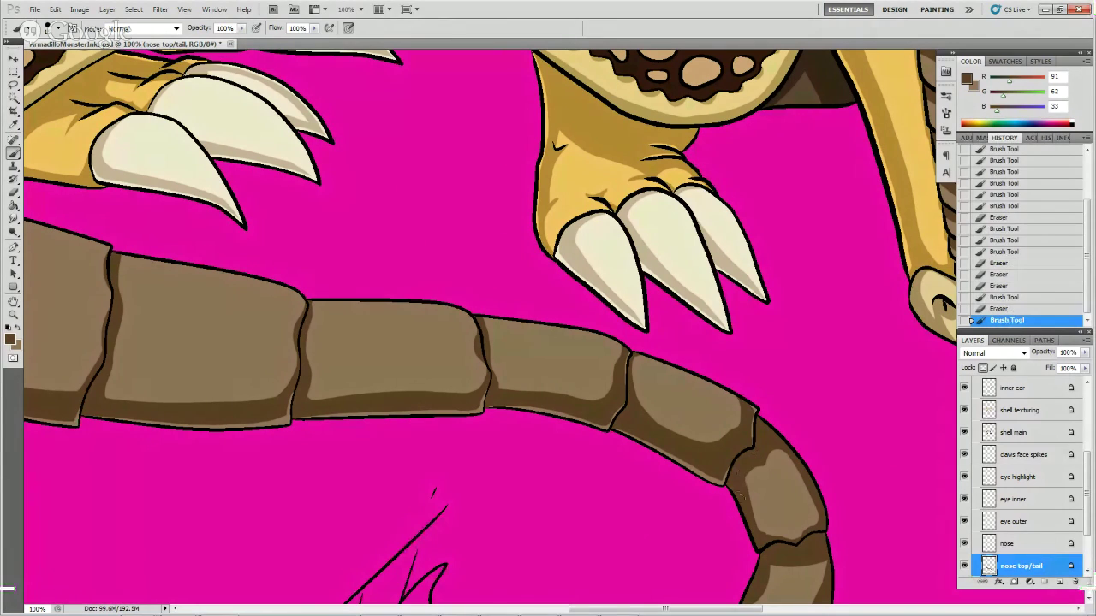
{"action": "mouse_move", "coordinate": [741, 495]}
{"action": "left_mouse_down"}
{"action": "mouse_move", "coordinate": [771, 543]}
{"action": "mouse_move", "coordinate": [766, 535]}
{"action": "left_mouse_up"}
{"action": "mouse_move", "coordinate": [762, 518]}
{"action": "left_mouse_down"}
{"action": "mouse_move", "coordinate": [787, 541]}
{"action": "mouse_move", "coordinate": [809, 529]}
{"action": "left_mouse_up"}
{"action": "left_click_drag", "start_coordinate": [805, 532], "coordinate": [820, 490]}
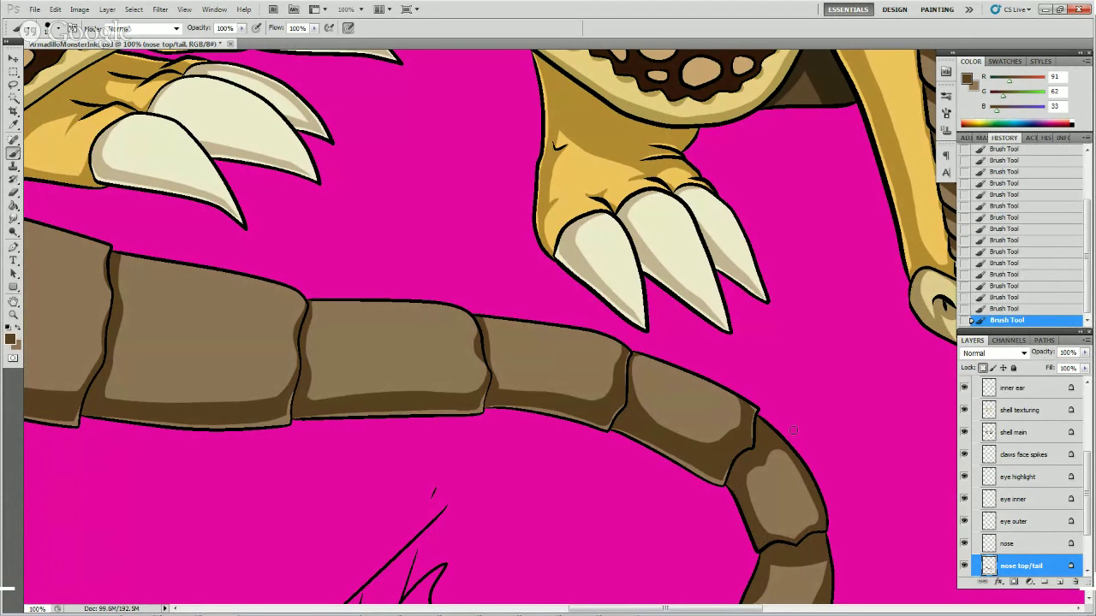
- Darken the lower part of the ninth tail segment and rework its highlight into a rounded shape away from the inner edge
{"action": "mouse_move", "coordinate": [624, 465]}
{"action": "left_mouse_down"}
{"action": "mouse_move", "coordinate": [636, 331]}
{"action": "mouse_move", "coordinate": [501, 242]}
{"action": "left_mouse_up"}
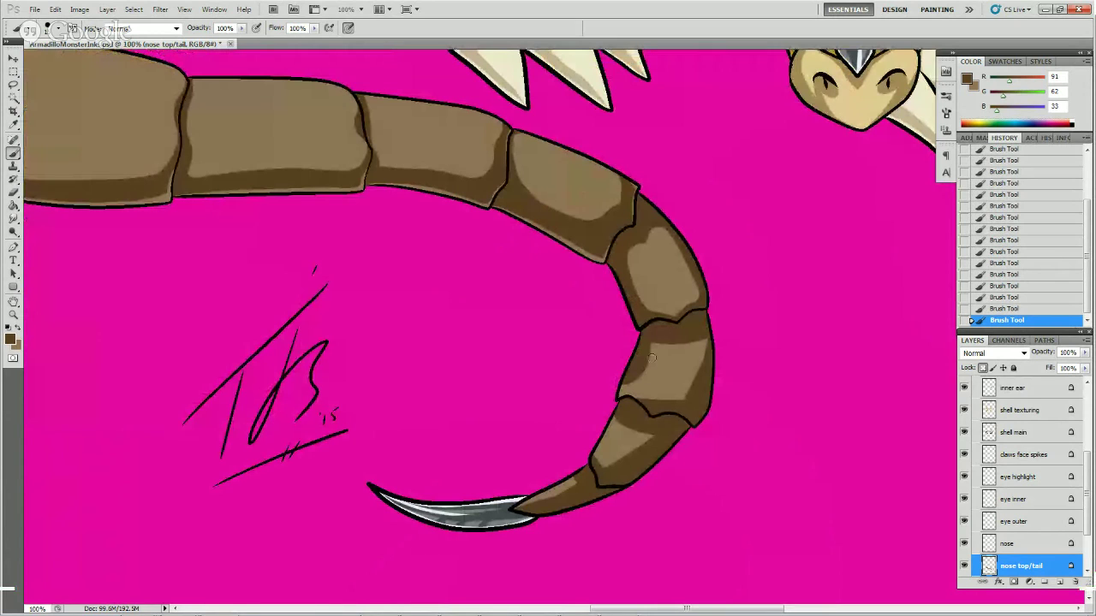
{"action": "mouse_move", "coordinate": [633, 387]}
{"action": "left_mouse_down"}
{"action": "mouse_move", "coordinate": [621, 392]}
{"action": "mouse_move", "coordinate": [634, 382]}
{"action": "mouse_move", "coordinate": [651, 408]}
{"action": "mouse_move", "coordinate": [672, 396]}
{"action": "mouse_move", "coordinate": [684, 412]}
{"action": "left_mouse_up"}
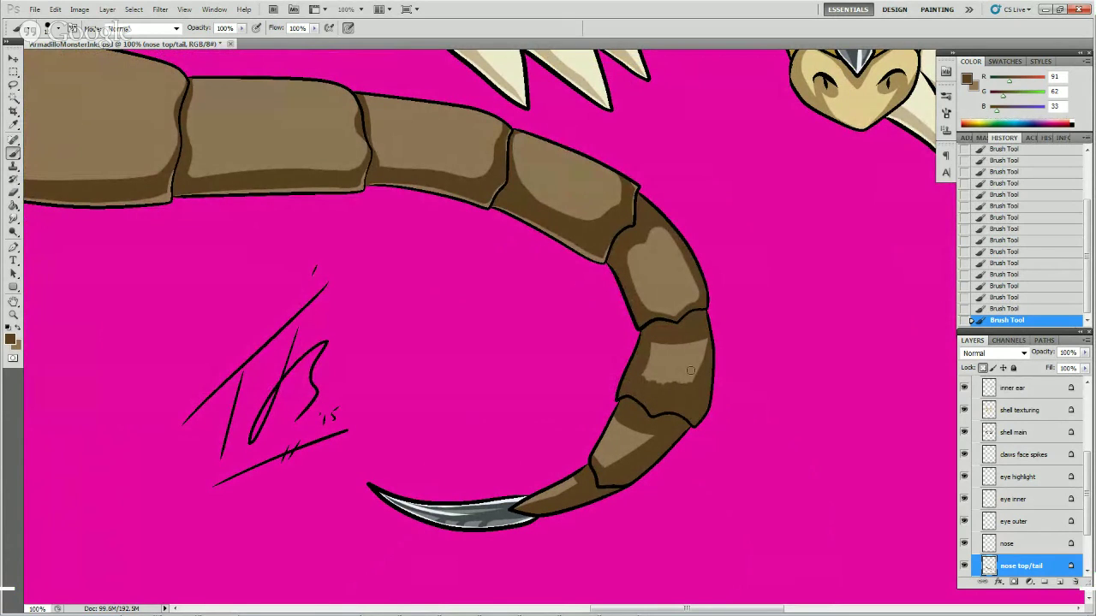
{"action": "mouse_move", "coordinate": [659, 359]}
{"action": "left_mouse_down"}
{"action": "mouse_move", "coordinate": [646, 358]}
{"action": "mouse_move", "coordinate": [642, 377]}
{"action": "left_mouse_up"}
{"action": "mouse_move", "coordinate": [667, 337]}
{"action": "left_mouse_down"}
{"action": "mouse_move", "coordinate": [696, 329]}
{"action": "mouse_move", "coordinate": [703, 354]}
{"action": "mouse_move", "coordinate": [692, 389]}
{"action": "mouse_move", "coordinate": [655, 391]}
{"action": "mouse_move", "coordinate": [642, 377]}
{"action": "mouse_move", "coordinate": [674, 381]}
{"action": "left_mouse_up"}
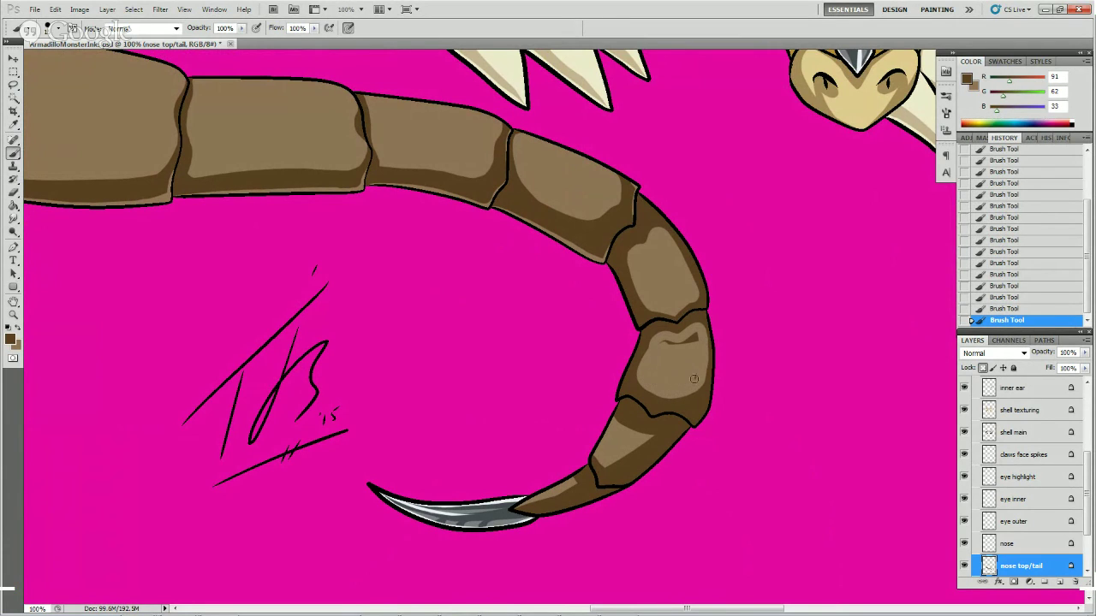
- Erase the dark strip in the ninth tail segment's upper highlight and smooth the highlight's outline with dark brown
{"action": "key", "text": "e"}
{"action": "mouse_move", "coordinate": [673, 341]}
{"action": "left_mouse_down"}
{"action": "mouse_move", "coordinate": [657, 343]}
{"action": "mouse_move", "coordinate": [638, 373]}
{"action": "left_mouse_up"}
{"action": "mouse_move", "coordinate": [648, 409]}
{"action": "left_mouse_down"}
{"action": "mouse_move", "coordinate": [650, 336]}
{"action": "mouse_move", "coordinate": [707, 336]}
{"action": "mouse_move", "coordinate": [702, 317]}
{"action": "mouse_move", "coordinate": [714, 377]}
{"action": "left_mouse_up"}
{"action": "left_click", "coordinate": [692, 320]}
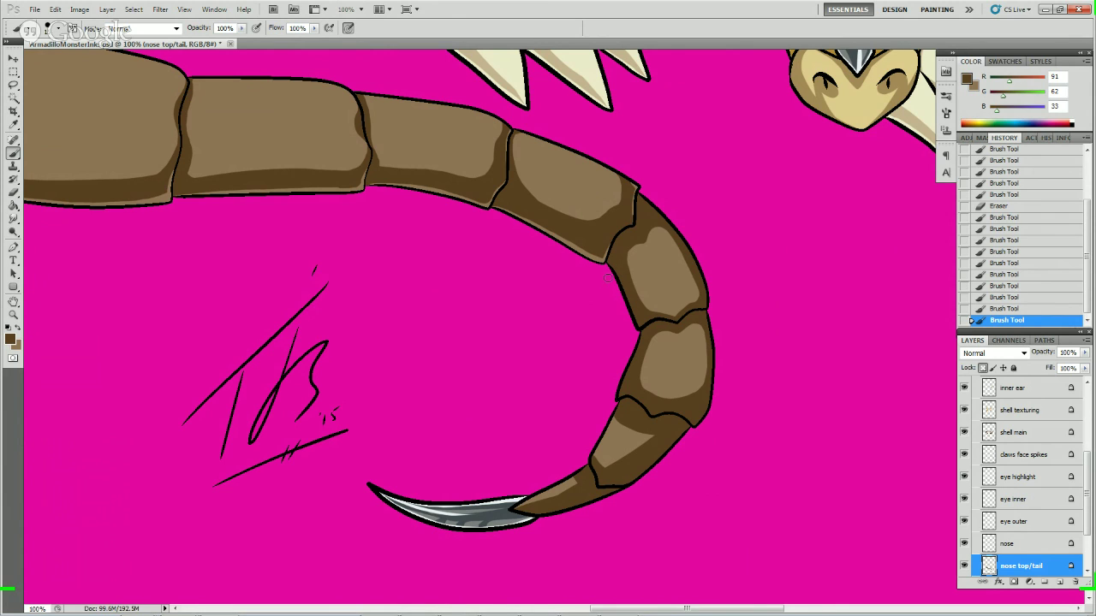
- Erase a thin rim light along the eighth tail segment's inner edge and trim it with dark brown near the ninth segment
{"action": "mouse_move", "coordinate": [609, 271]}
{"action": "left_mouse_down"}
{"action": "mouse_move", "coordinate": [635, 323]}
{"action": "mouse_move", "coordinate": [650, 328]}
{"action": "left_mouse_up"}
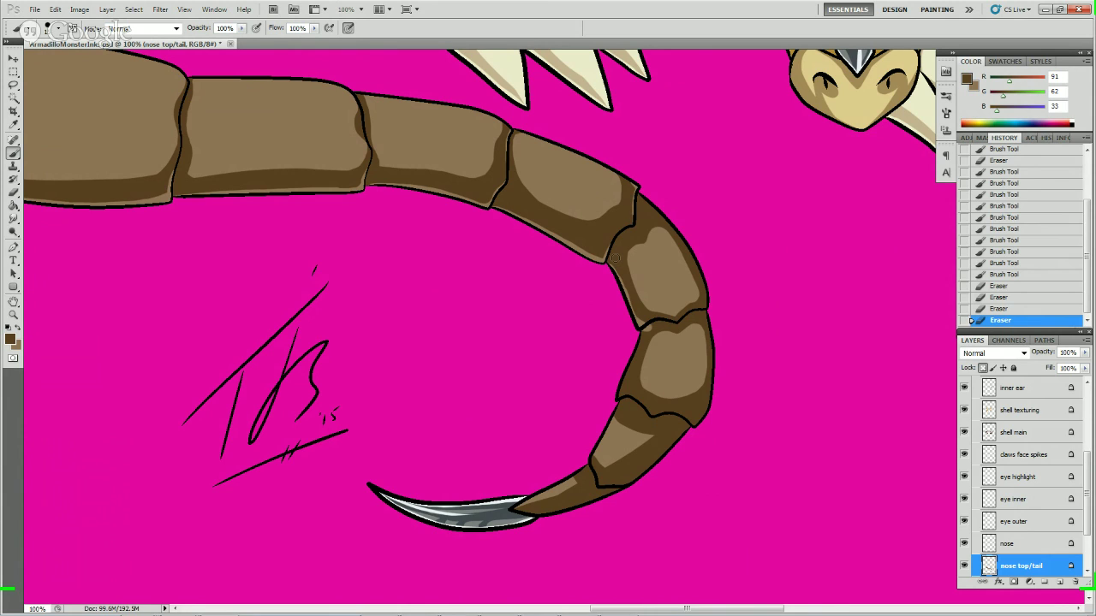
{"action": "left_click_drag", "start_coordinate": [613, 265], "coordinate": [638, 303]}
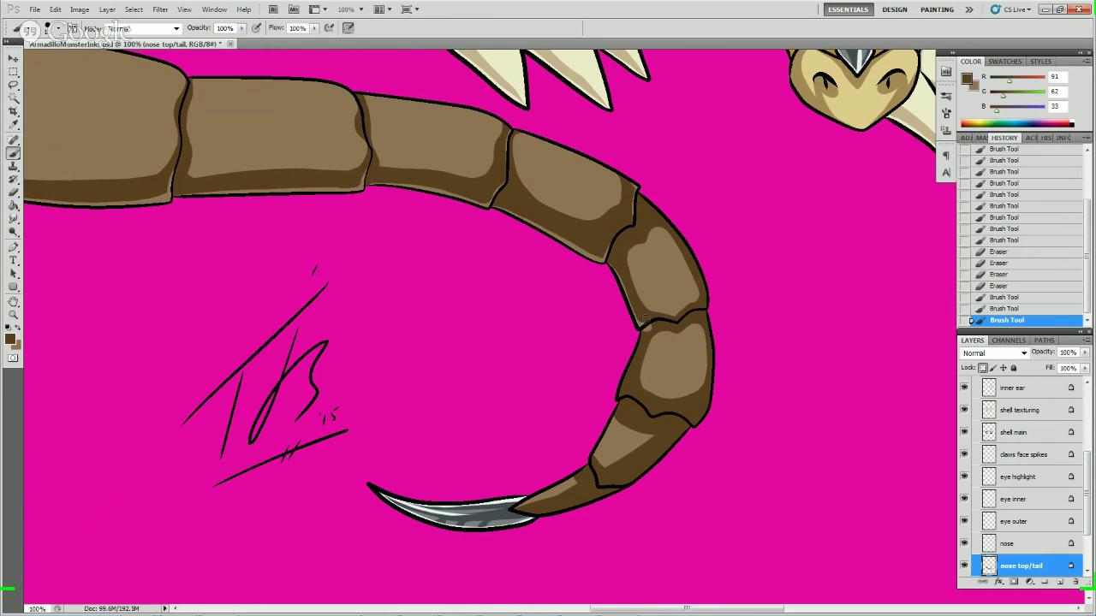
{"action": "left_click_drag", "start_coordinate": [641, 319], "coordinate": [655, 325]}
- Erase a thin rim light along the eighth tail segment's outer edge and slim it with dark brown
{"action": "left_click_drag", "start_coordinate": [661, 209], "coordinate": [670, 214]}
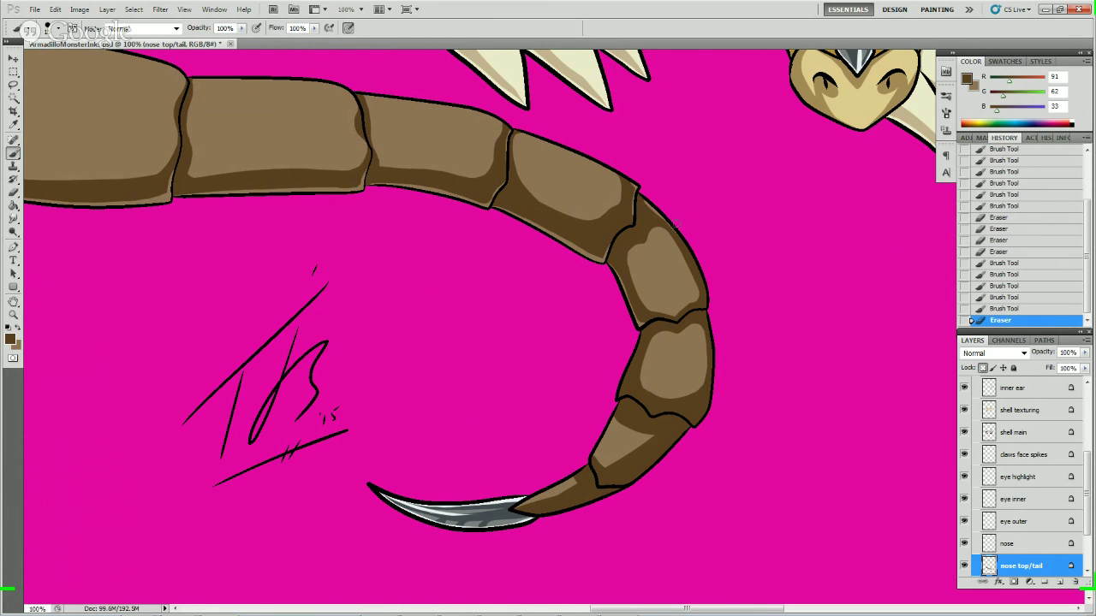
{"action": "left_click_drag", "start_coordinate": [707, 274], "coordinate": [664, 203]}
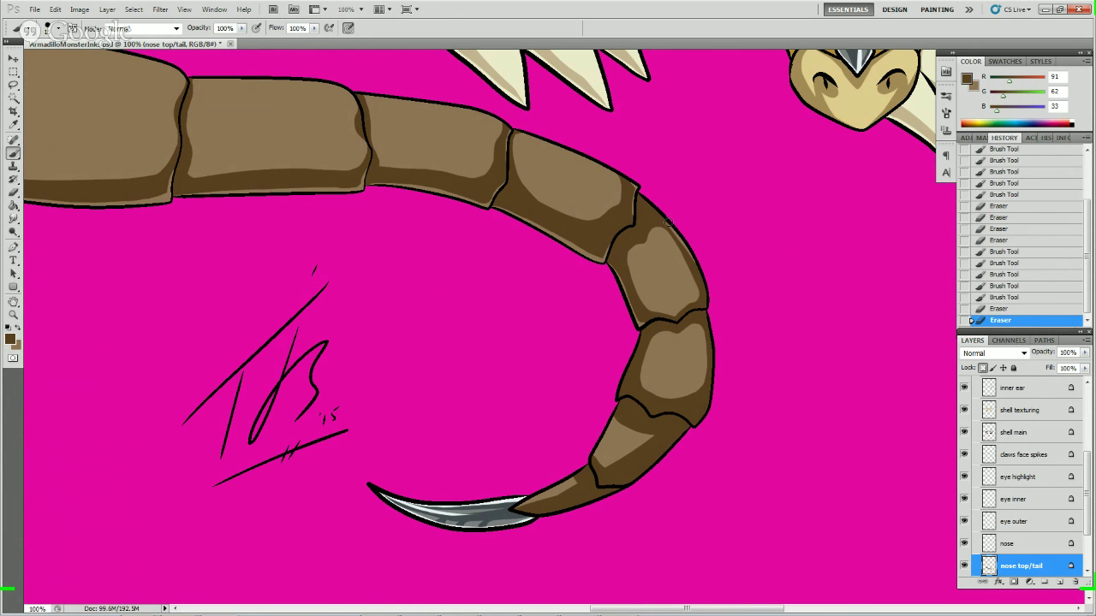
{"action": "left_click_drag", "start_coordinate": [678, 233], "coordinate": [704, 264]}
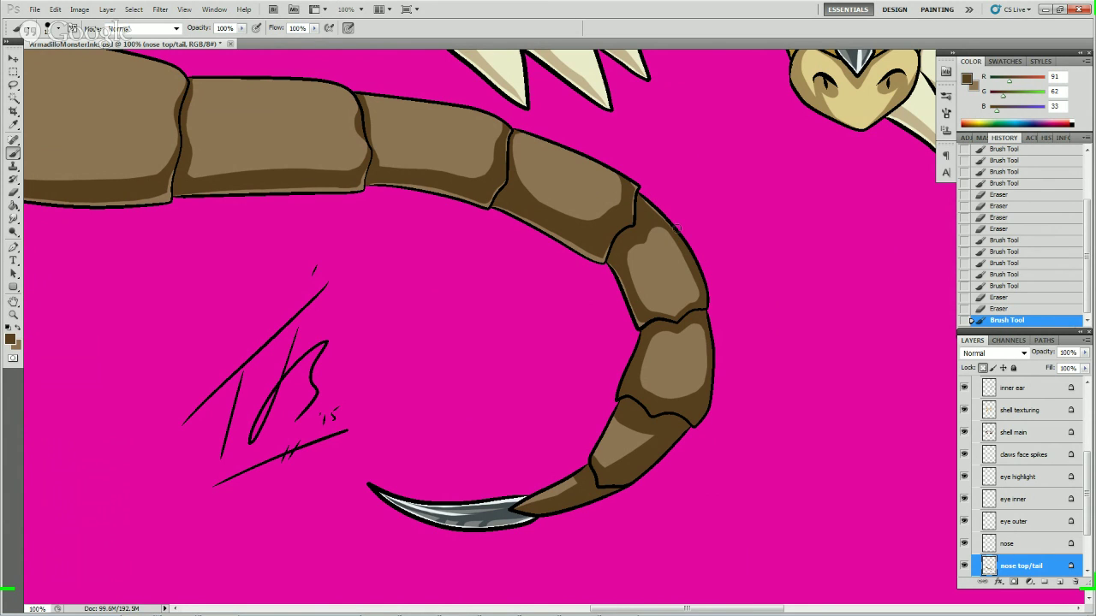
{"action": "left_click_drag", "start_coordinate": [669, 219], "coordinate": [704, 260]}
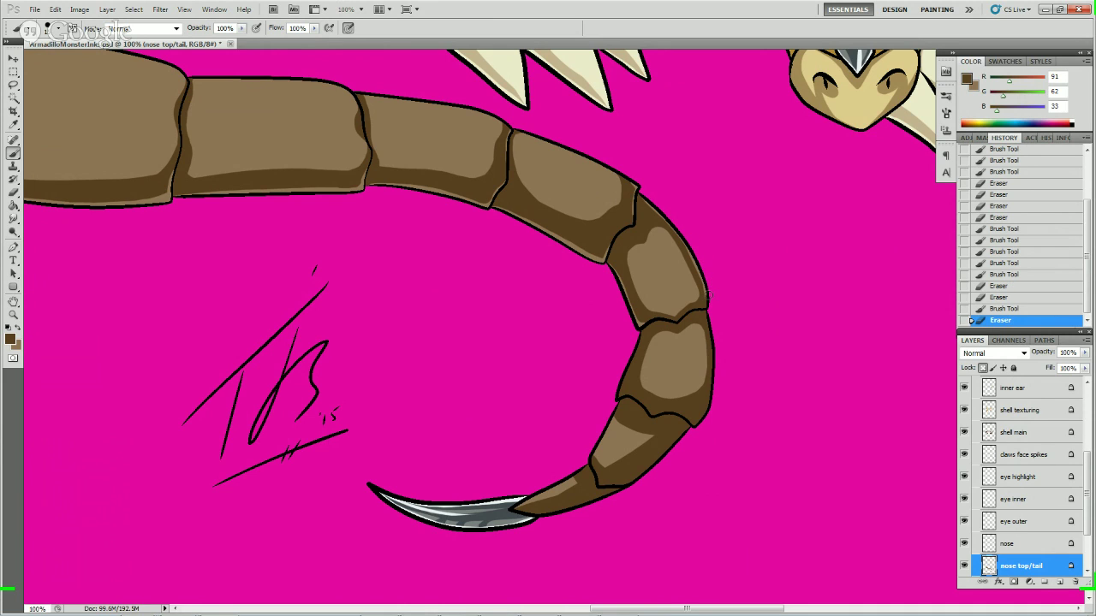
- Erase a rim light on the eighth tail segment along its joint with the ninth and cover the spill with dark brown
{"action": "left_click_drag", "start_coordinate": [707, 299], "coordinate": [705, 310]}
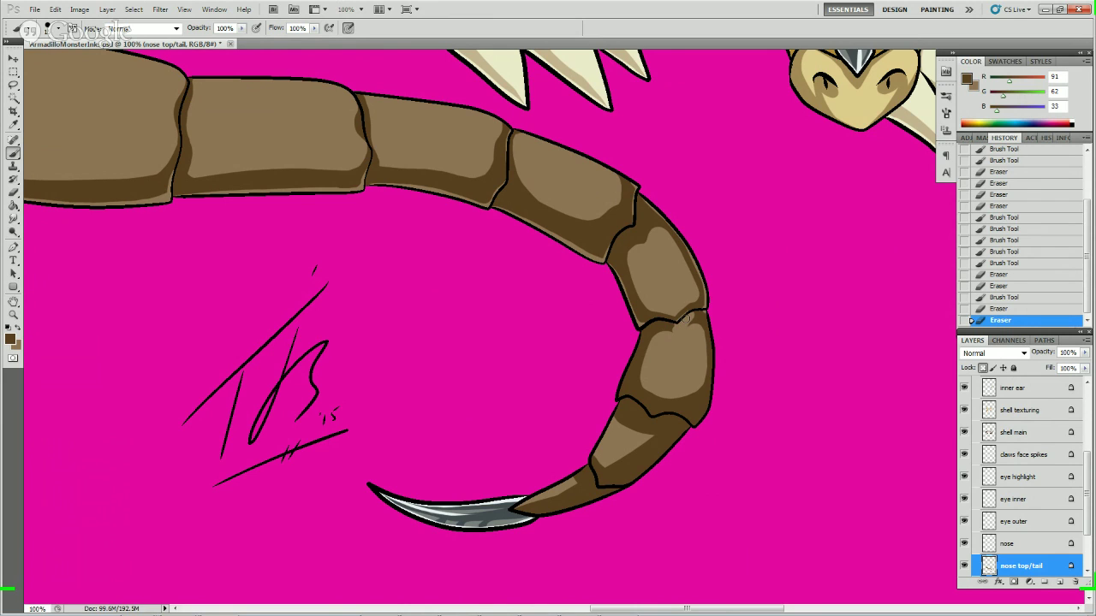
{"action": "left_click_drag", "start_coordinate": [687, 317], "coordinate": [709, 303]}
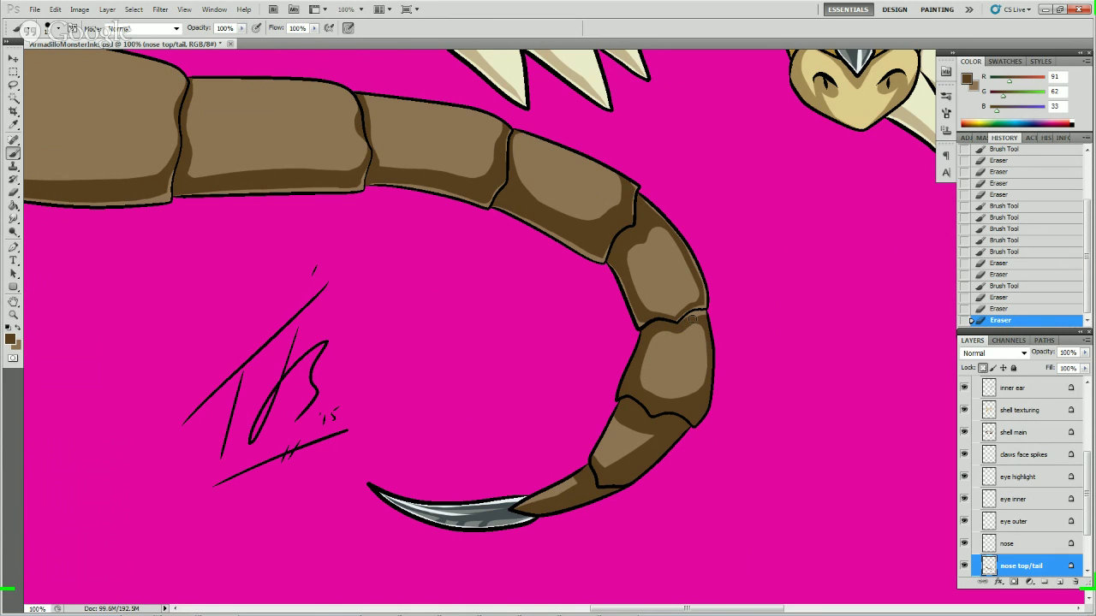
{"action": "left_click_drag", "start_coordinate": [701, 315], "coordinate": [701, 314]}
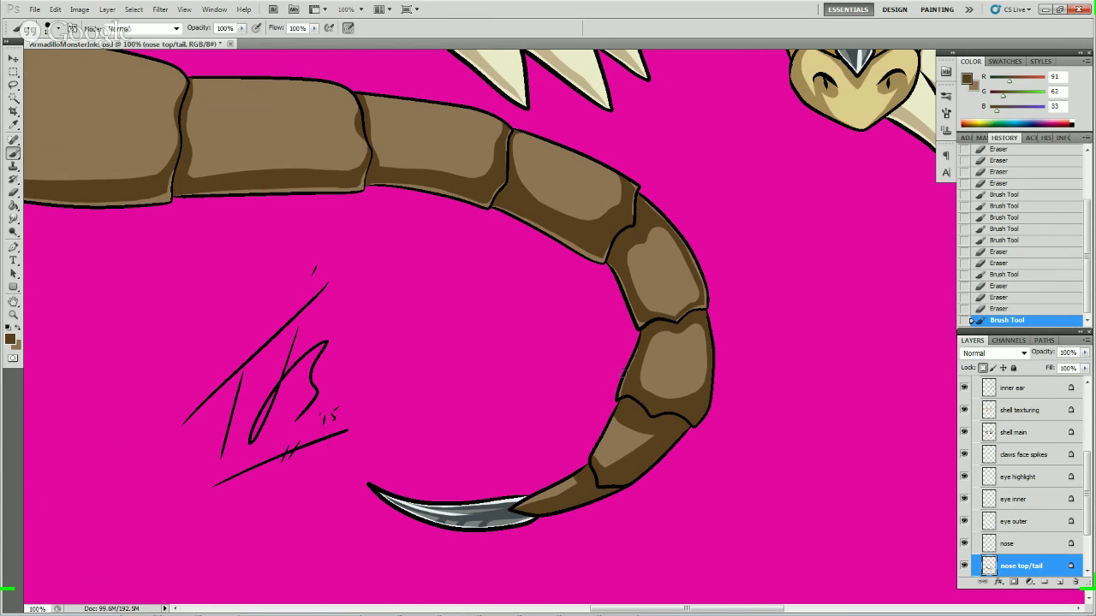
- Erase a thin rim light along the ninth tail segment's inner edge down to the corner at the tenth segment
{"action": "left_click_drag", "start_coordinate": [636, 339], "coordinate": [632, 351]}
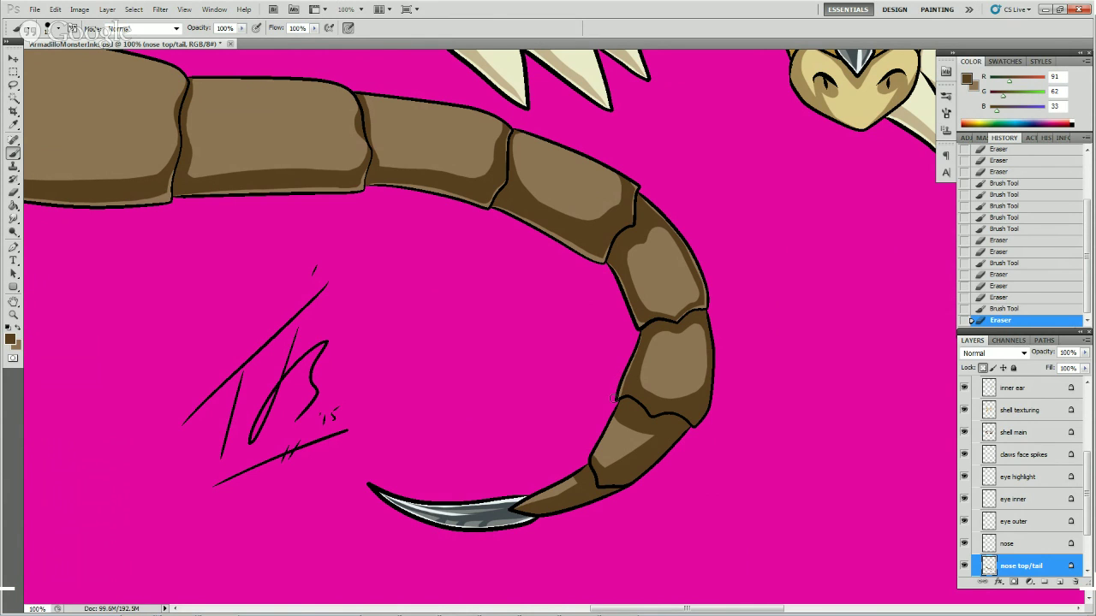
{"action": "left_click", "coordinate": [622, 385]}
{"action": "left_click", "coordinate": [622, 401]}
{"action": "left_click", "coordinate": [624, 400]}
{"action": "left_click", "coordinate": [626, 404]}
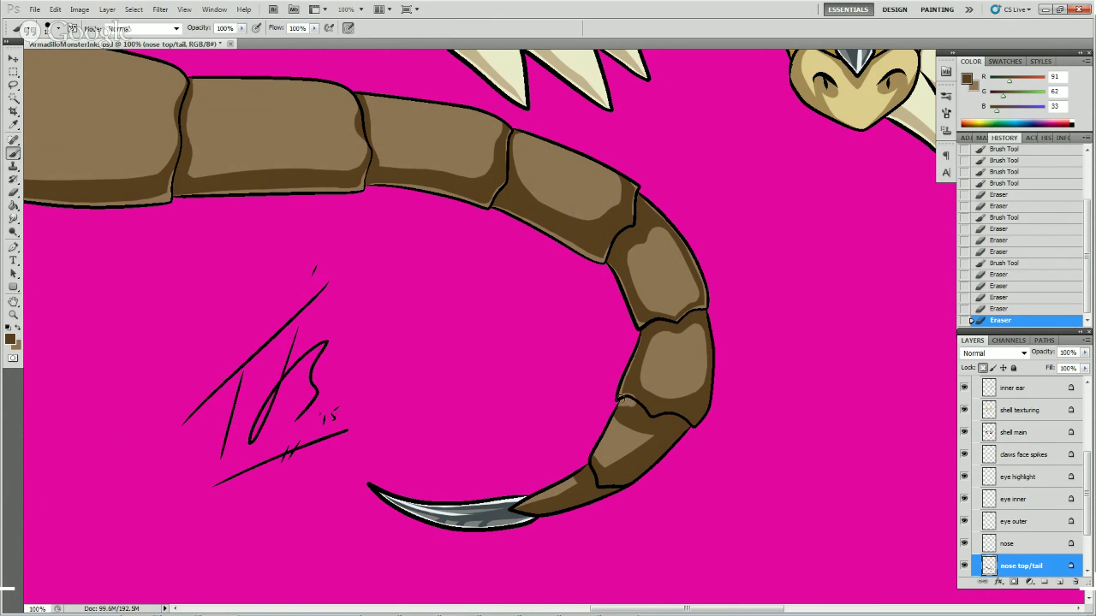
- Erase a rim light on the ninth tail segment along its joint with the tenth and cover the spill with dark brown
{"action": "left_click", "coordinate": [625, 399]}
{"action": "left_click", "coordinate": [641, 410]}
{"action": "left_click", "coordinate": [640, 410]}
{"action": "left_click", "coordinate": [644, 413]}
{"action": "left_click", "coordinate": [647, 416]}
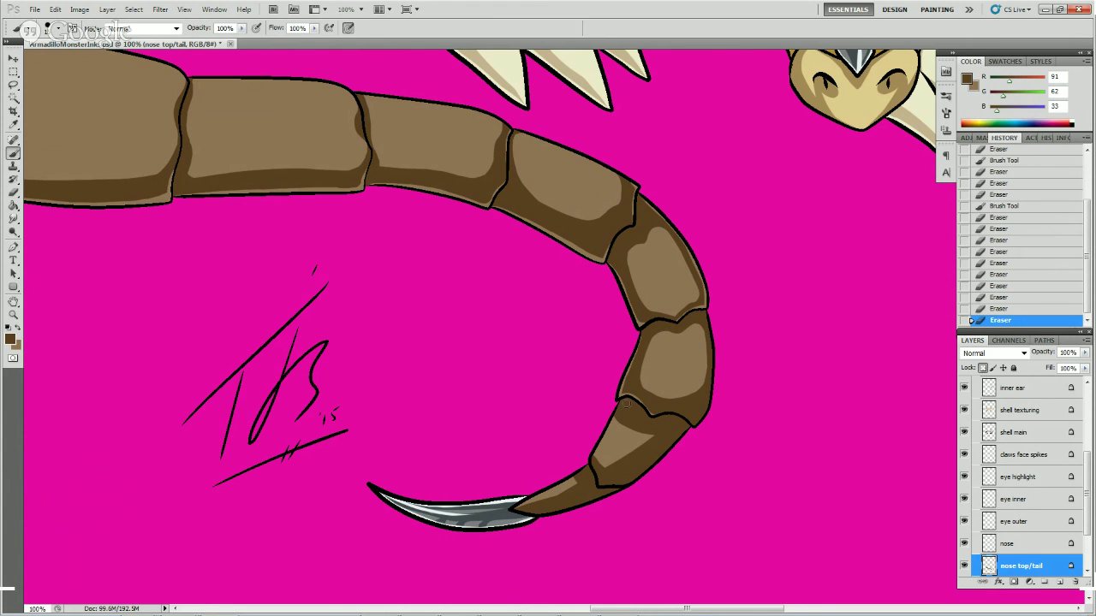
{"action": "left_click", "coordinate": [626, 401]}
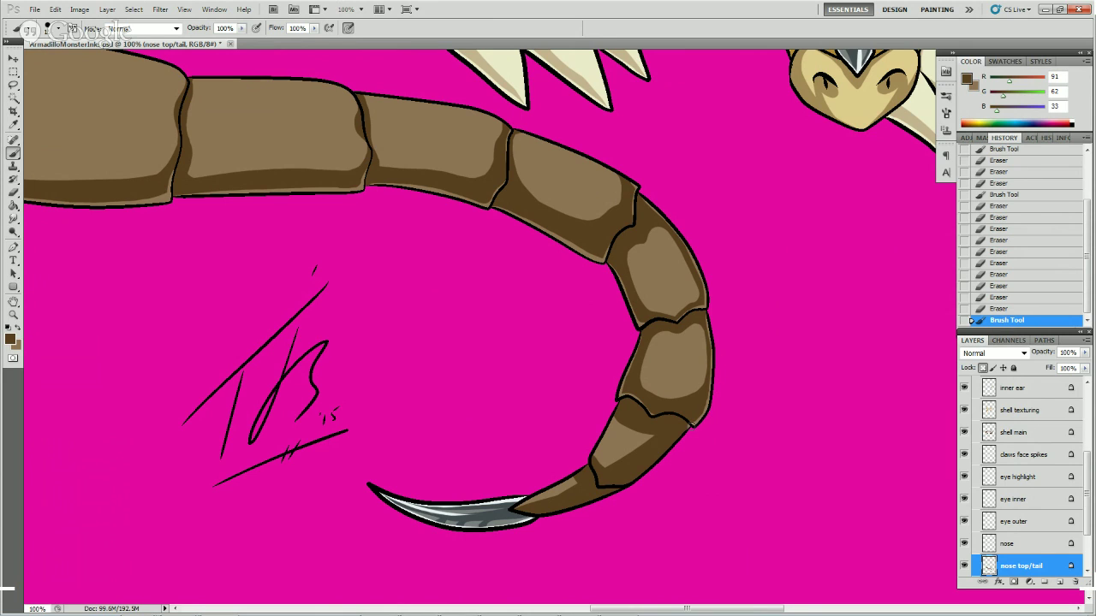
{"action": "left_click_drag", "start_coordinate": [677, 420], "coordinate": [669, 418]}
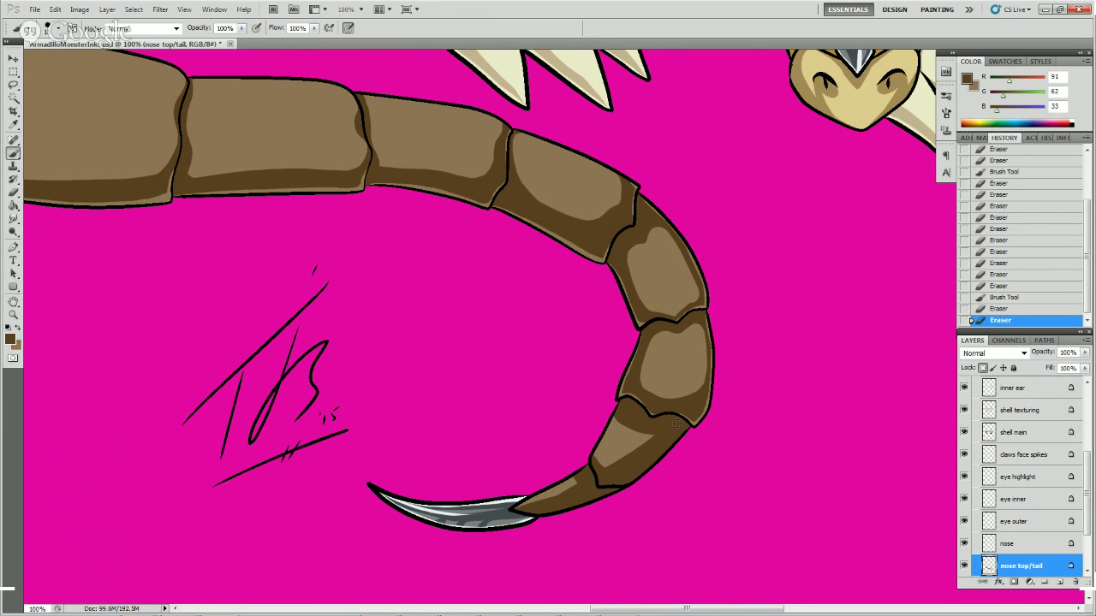
{"action": "left_click_drag", "start_coordinate": [688, 432], "coordinate": [695, 411]}
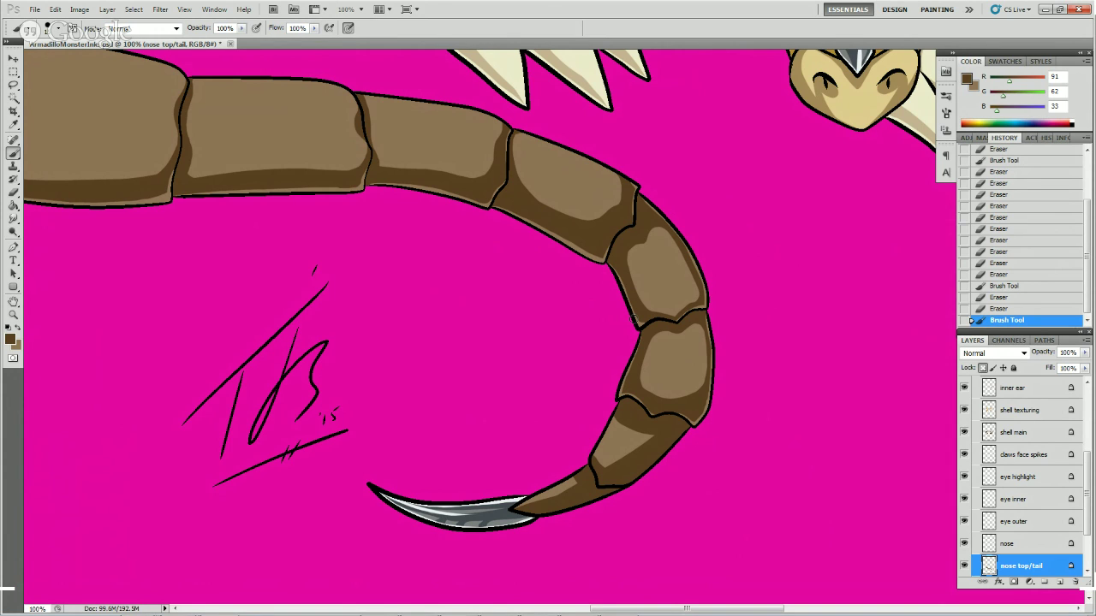
- Extend the top of the eighth tail segment's highlight toward the joint with the seventh using the eraser
{"action": "left_click", "coordinate": [651, 226]}
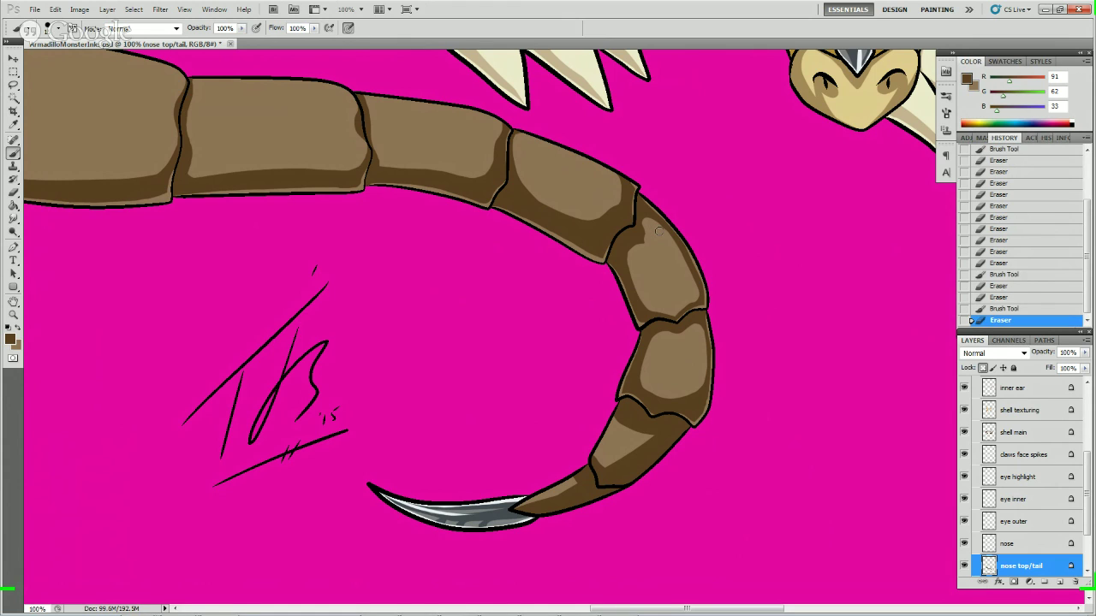
{"action": "left_click", "coordinate": [661, 233]}
{"action": "left_click", "coordinate": [650, 150]}
{"action": "left_click", "coordinate": [648, 144]}
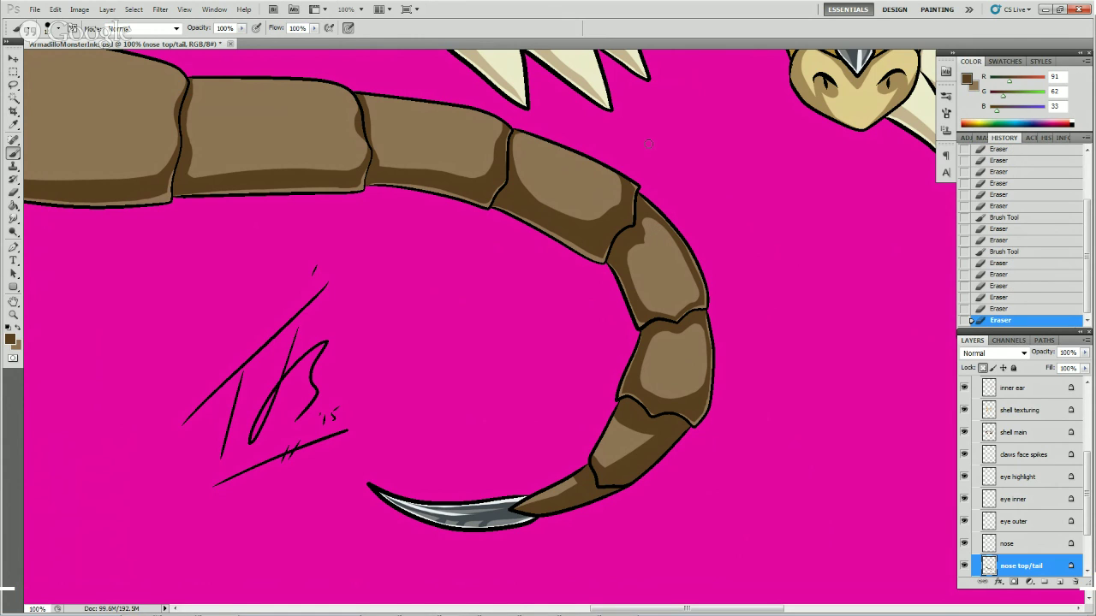
- Trim the extended upper end of the eighth tail segment's highlight with dark brown, smoothing its inner edge
{"action": "left_click", "coordinate": [638, 221]}
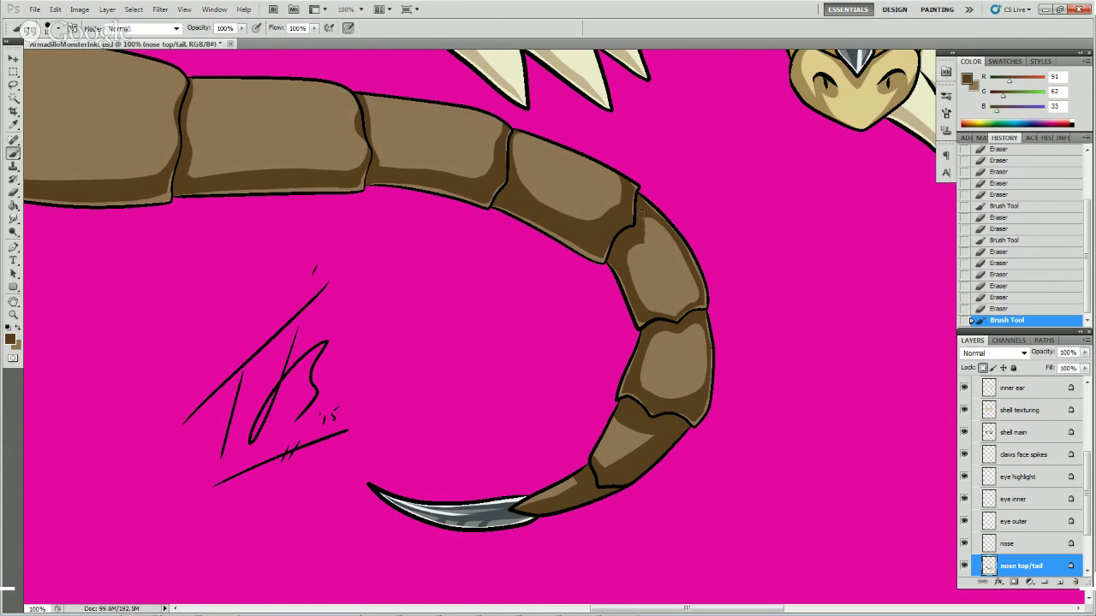
{"action": "left_click", "coordinate": [642, 219]}
{"action": "left_click", "coordinate": [644, 223]}
{"action": "left_click", "coordinate": [641, 228]}
{"action": "left_click", "coordinate": [627, 229]}
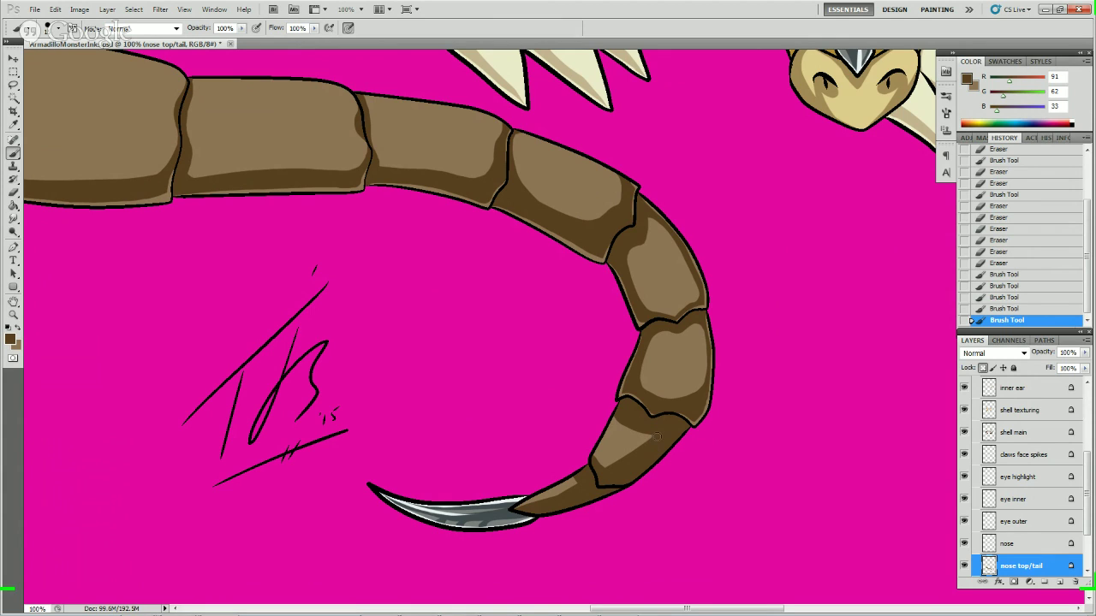
- Round the tenth tail segment's highlight and erase a thin rim light along the segment's inner edge
{"action": "left_click_drag", "start_coordinate": [658, 440], "coordinate": [648, 453]}
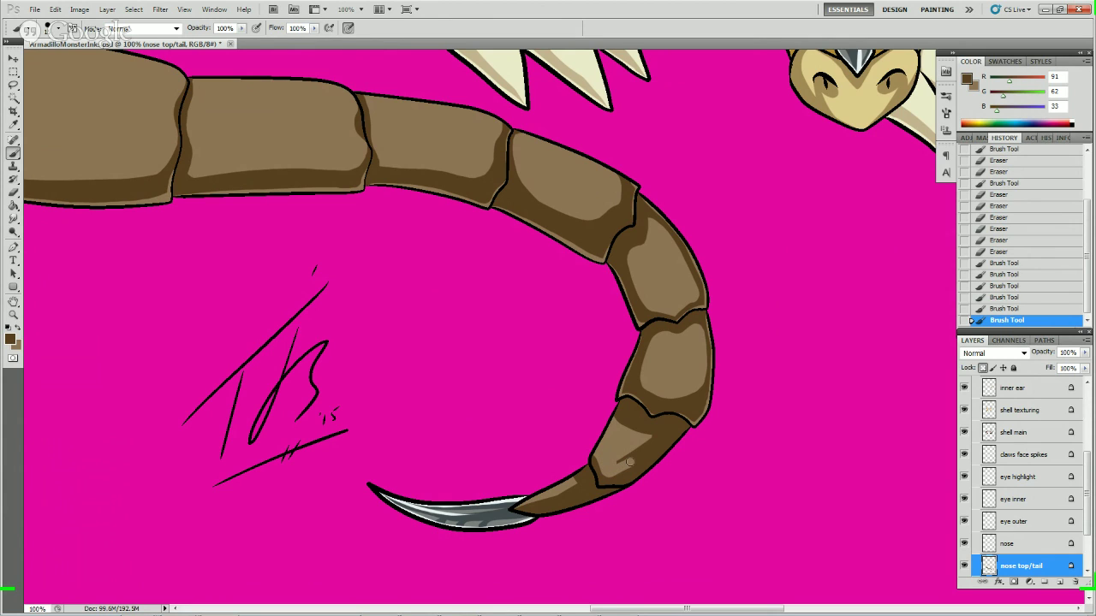
{"action": "mouse_move", "coordinate": [630, 462]}
{"action": "left_mouse_down"}
{"action": "mouse_move", "coordinate": [649, 438]}
{"action": "mouse_move", "coordinate": [639, 436]}
{"action": "left_mouse_up"}
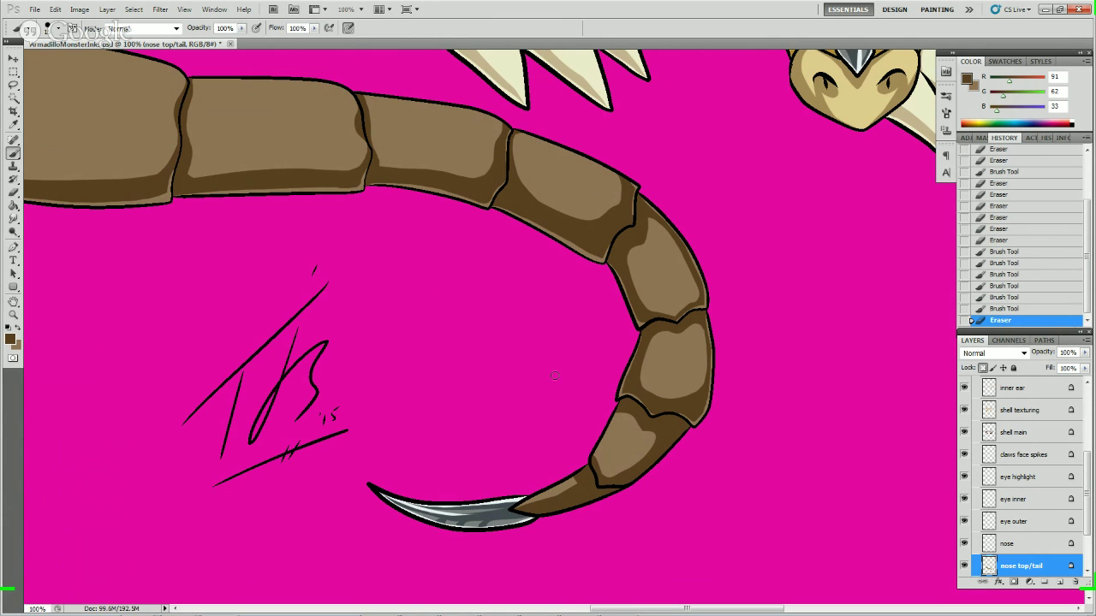
{"action": "left_click_drag", "start_coordinate": [587, 455], "coordinate": [594, 427]}
{"action": "left_click", "coordinate": [615, 403]}
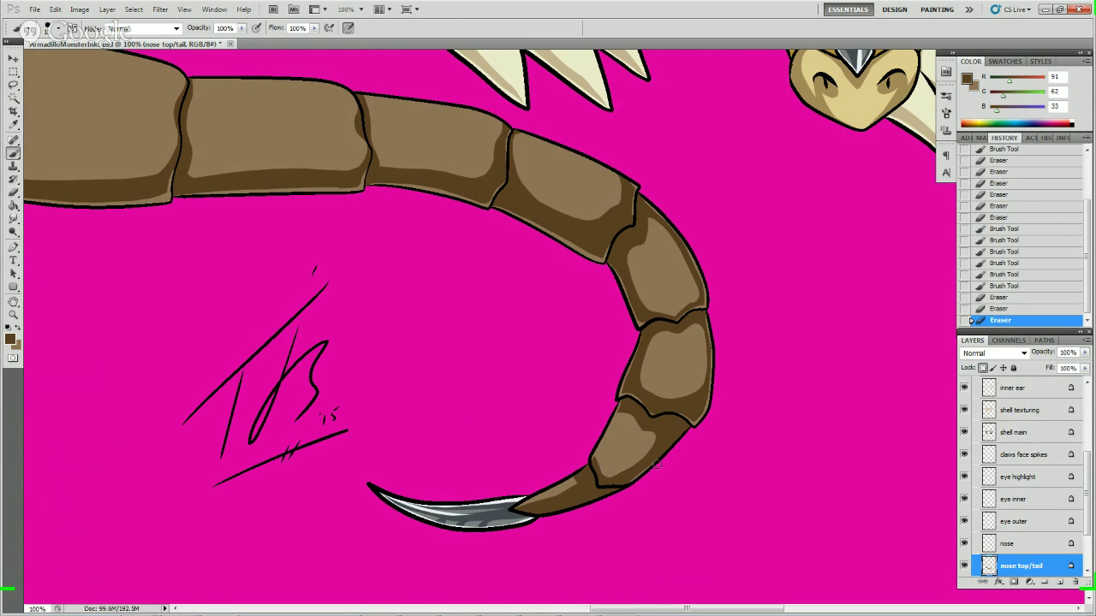
- Erase a rim light along the tenth tail segment's outer edge and its joint with the last segment, covering the spill with dark brown
{"action": "left_click", "coordinate": [683, 425]}
{"action": "left_click_drag", "start_coordinate": [648, 455], "coordinate": [660, 437]}
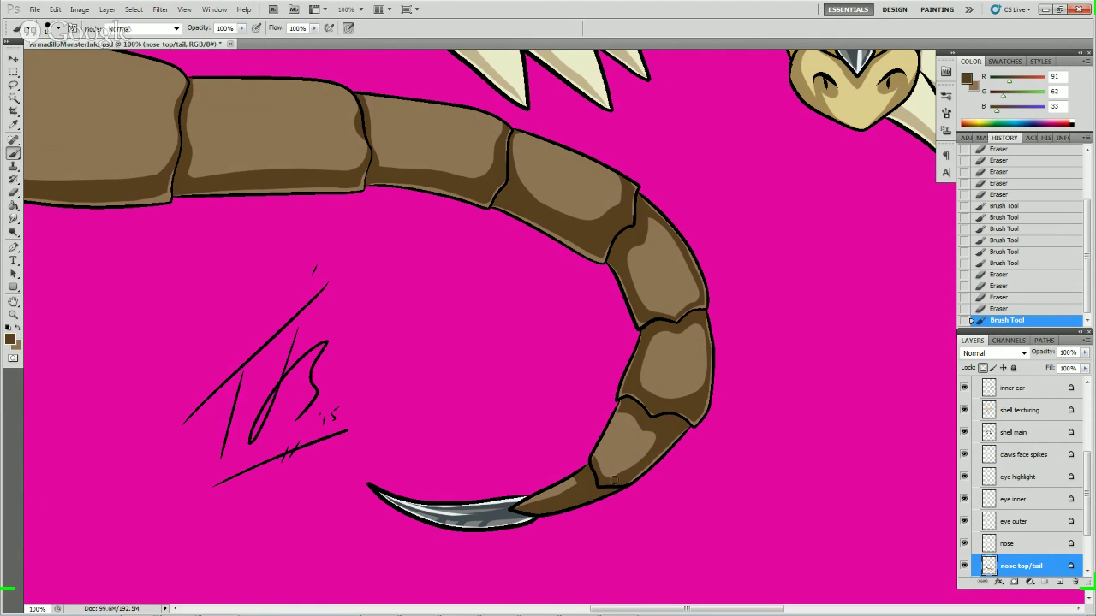
{"action": "mouse_move", "coordinate": [603, 490]}
{"action": "left_mouse_down"}
{"action": "mouse_move", "coordinate": [641, 482]}
{"action": "mouse_move", "coordinate": [610, 488]}
{"action": "left_mouse_up"}
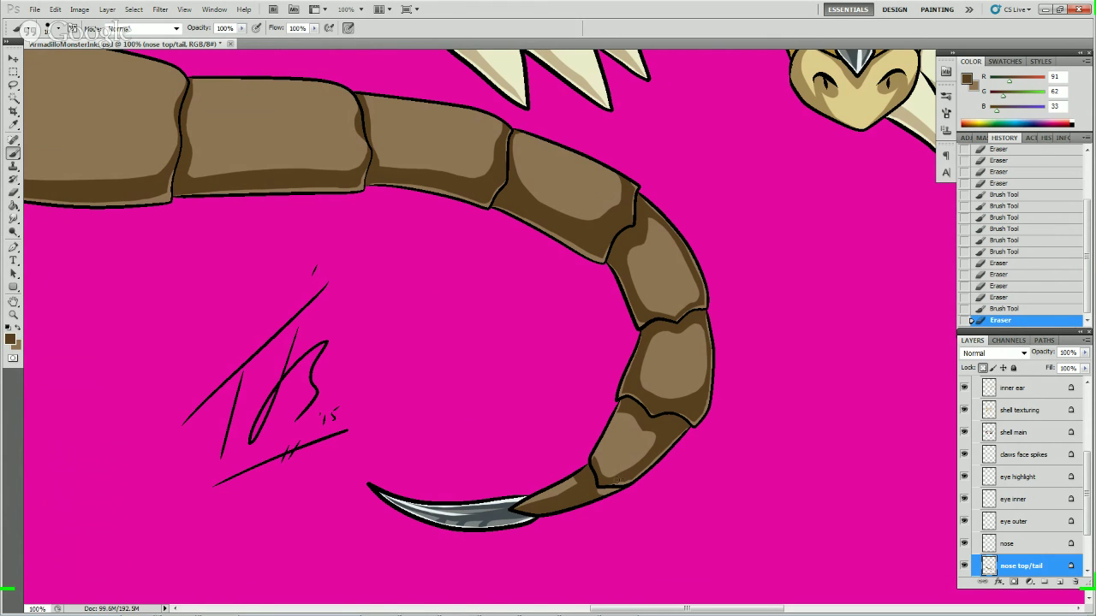
{"action": "left_click_drag", "start_coordinate": [614, 482], "coordinate": [630, 480]}
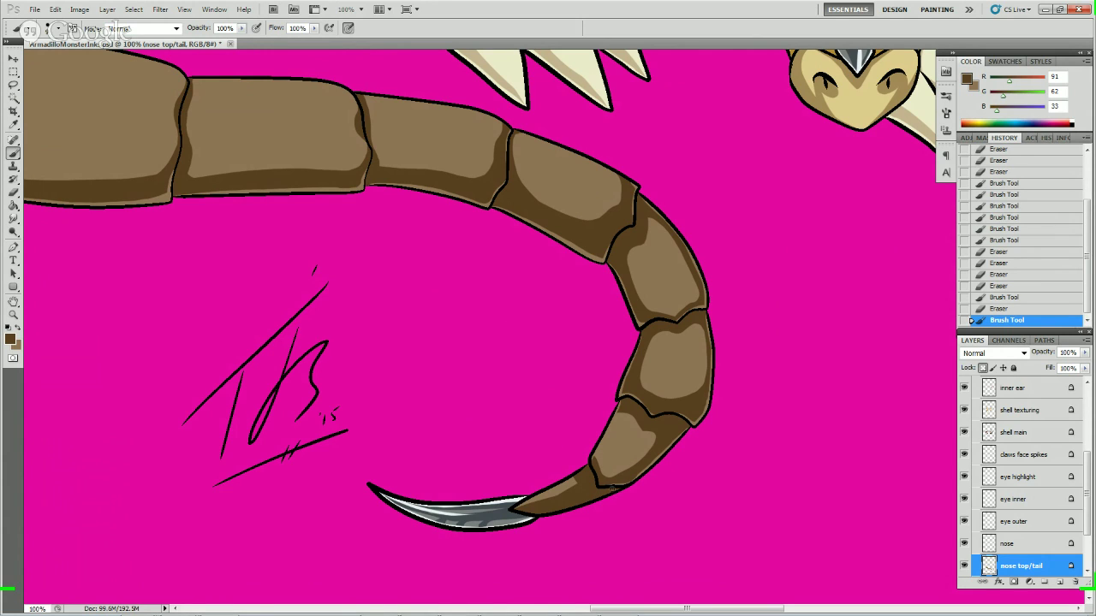
- Erase a tapered highlight into the last tail segment, from its joint with the tenth segment toward the claw, trimming it with dark brown
{"action": "left_click_drag", "start_coordinate": [604, 490], "coordinate": [604, 480]}
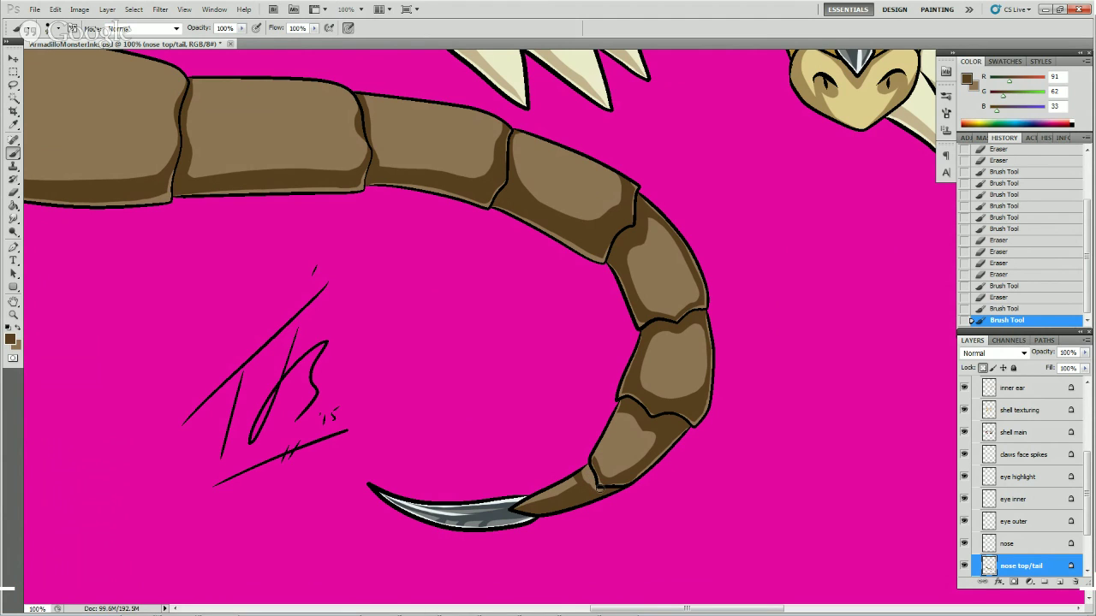
{"action": "key", "text": "e"}
{"action": "left_click_drag", "start_coordinate": [601, 490], "coordinate": [599, 484]}
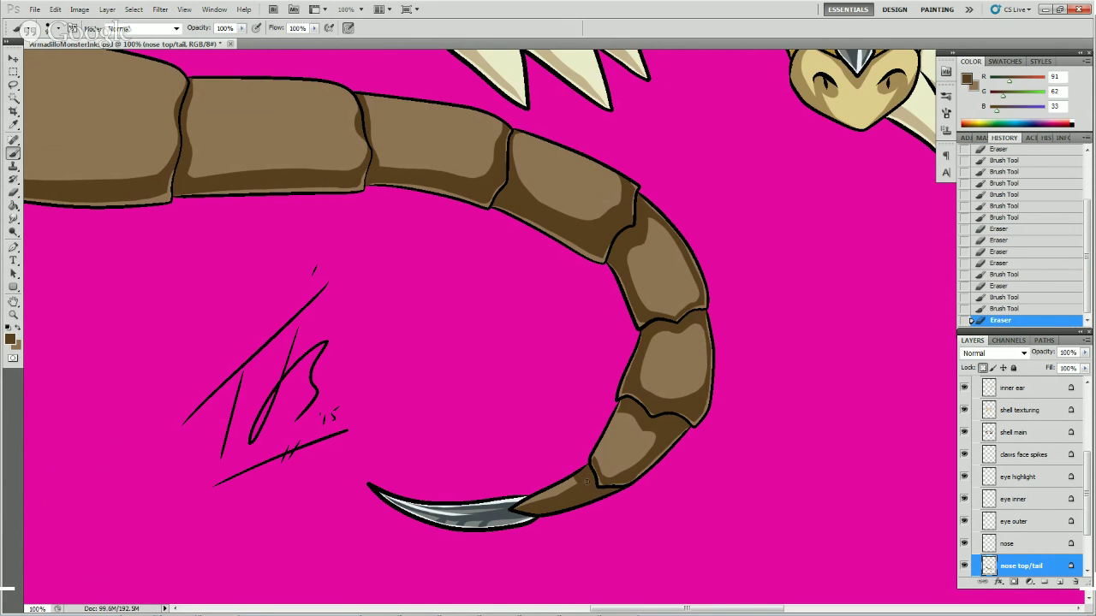
{"action": "left_click_drag", "start_coordinate": [585, 466], "coordinate": [589, 479]}
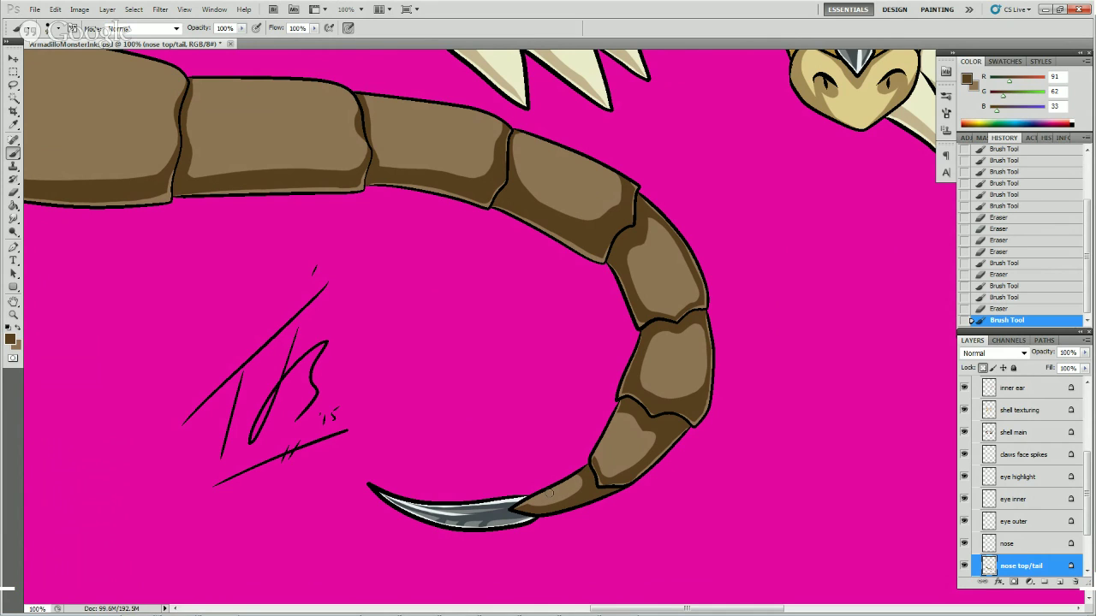
{"action": "key", "text": "e"}
{"action": "left_click_drag", "start_coordinate": [556, 495], "coordinate": [579, 476]}
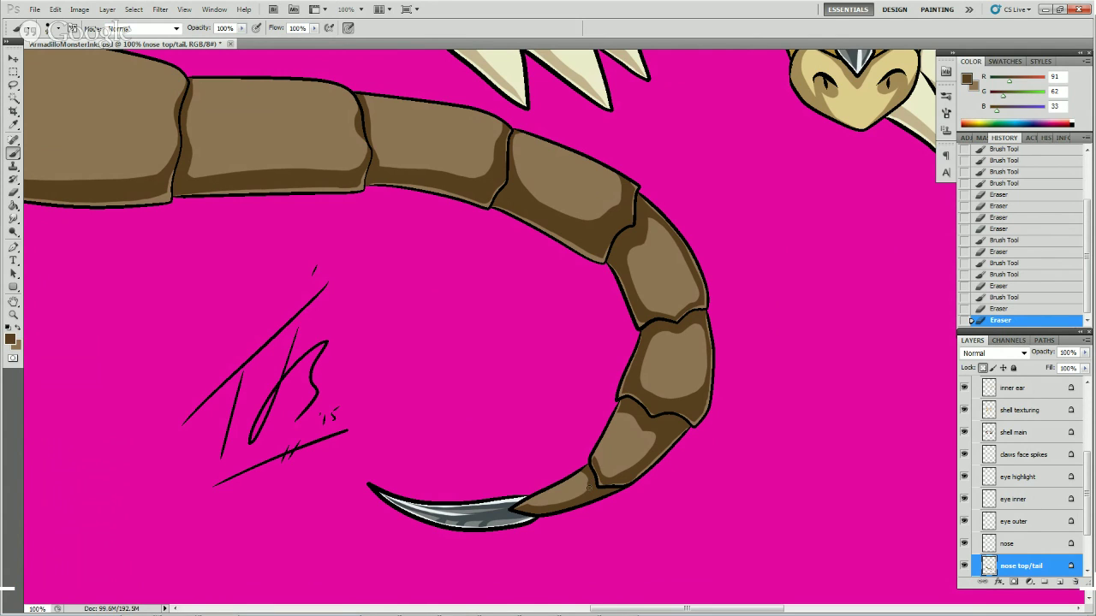
{"action": "left_click_drag", "start_coordinate": [588, 485], "coordinate": [591, 490]}
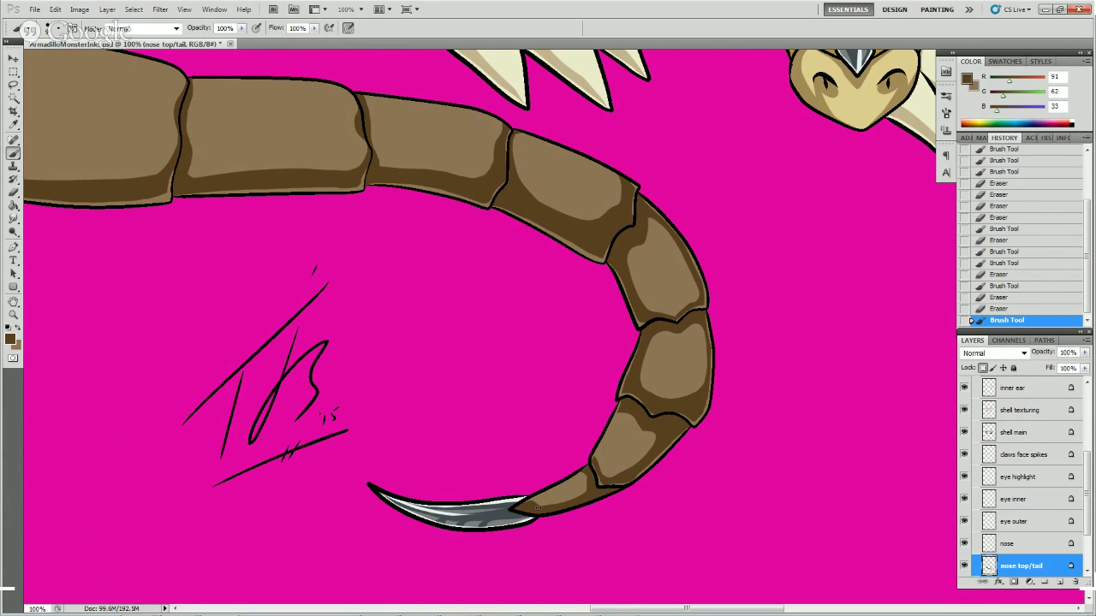
{"action": "left_click_drag", "start_coordinate": [576, 500], "coordinate": [589, 485]}
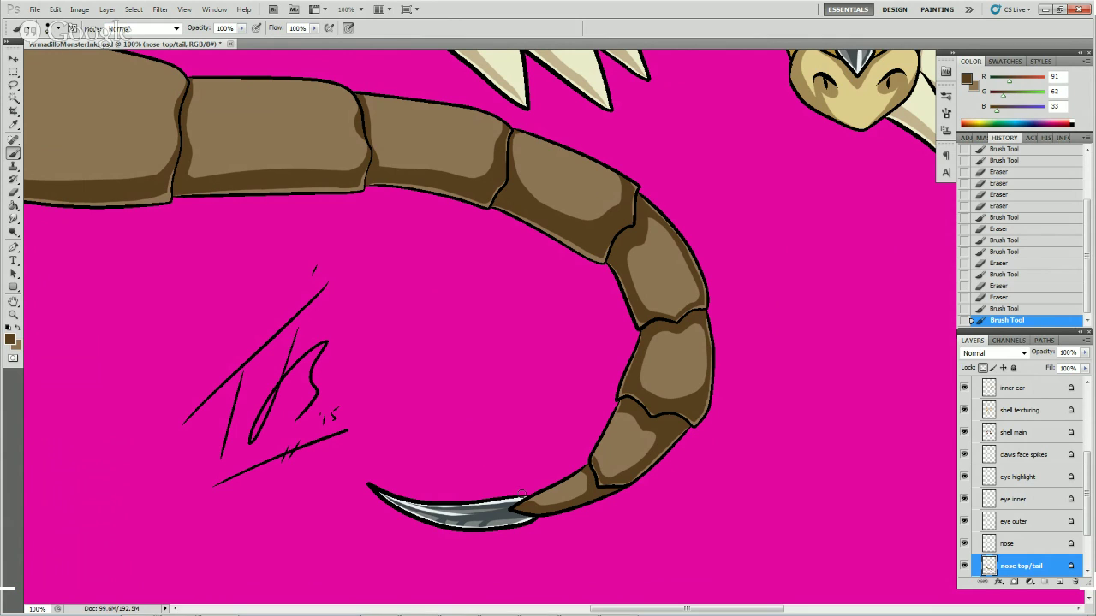
{"action": "mouse_move", "coordinate": [531, 496]}
{"action": "left_mouse_down"}
{"action": "mouse_move", "coordinate": [512, 504]}
{"action": "mouse_move", "coordinate": [563, 498]}
{"action": "left_mouse_up"}
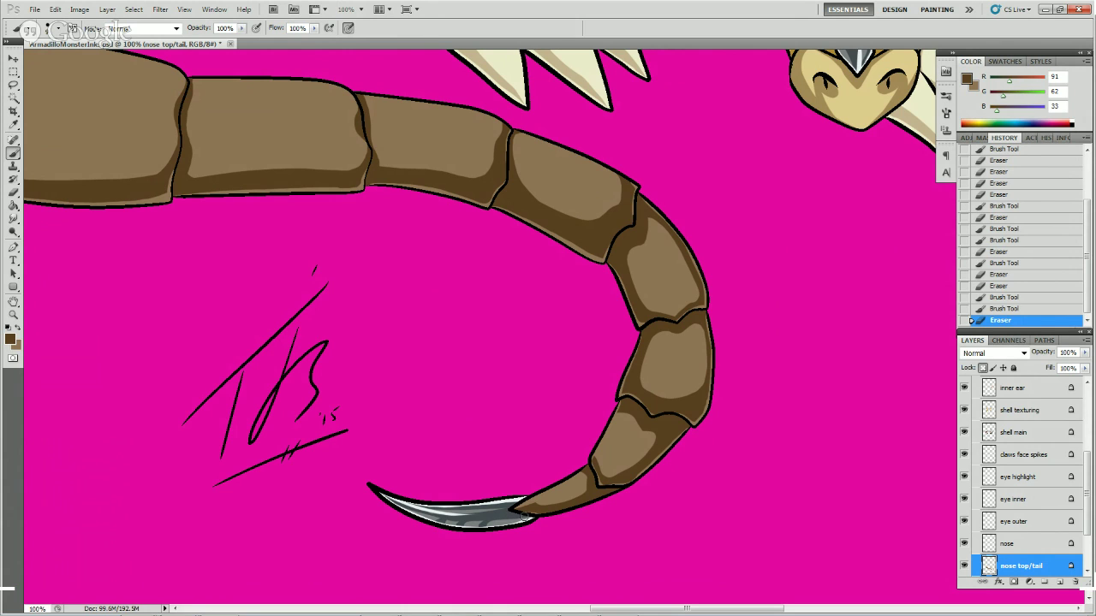
- Erase a thin rim light along the last tail segment's lower edge, from the claw to the joint with the tenth segment
{"action": "left_click", "coordinate": [531, 517]}
{"action": "left_click", "coordinate": [534, 517]}
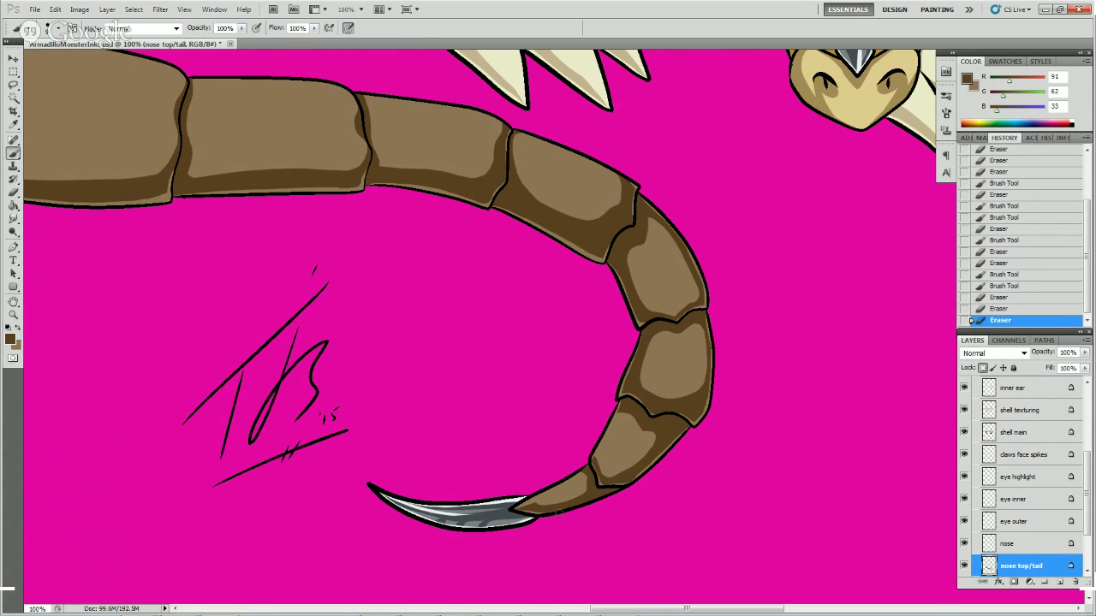
{"action": "left_click_drag", "start_coordinate": [565, 512], "coordinate": [582, 507]}
{"action": "left_click", "coordinate": [594, 501]}
{"action": "left_click", "coordinate": [603, 496]}
{"action": "left_click", "coordinate": [613, 494]}
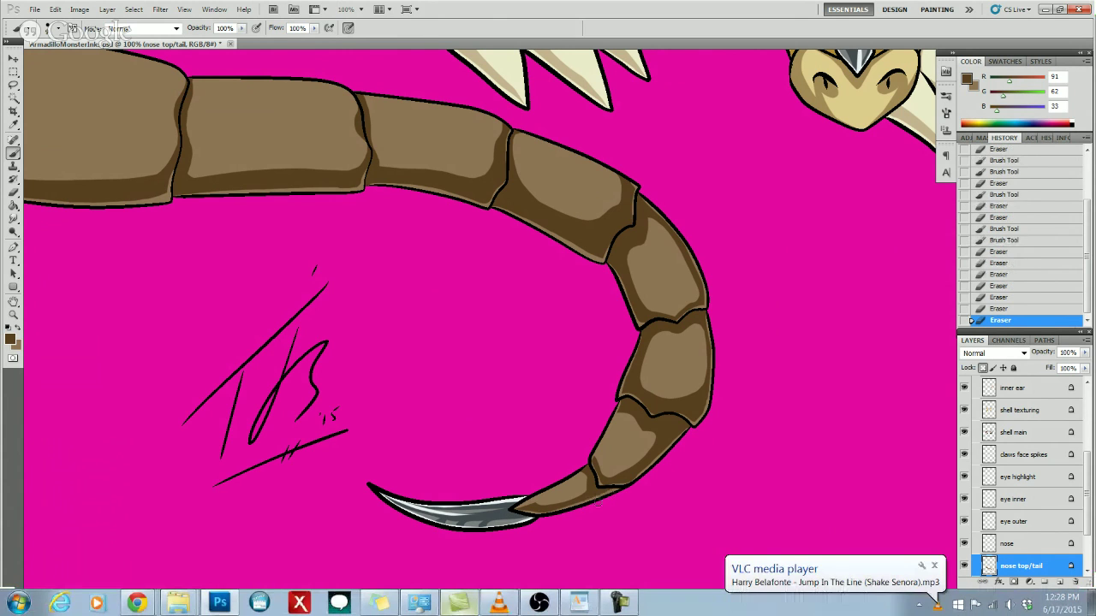
{"action": "left_click", "coordinate": [624, 489]}
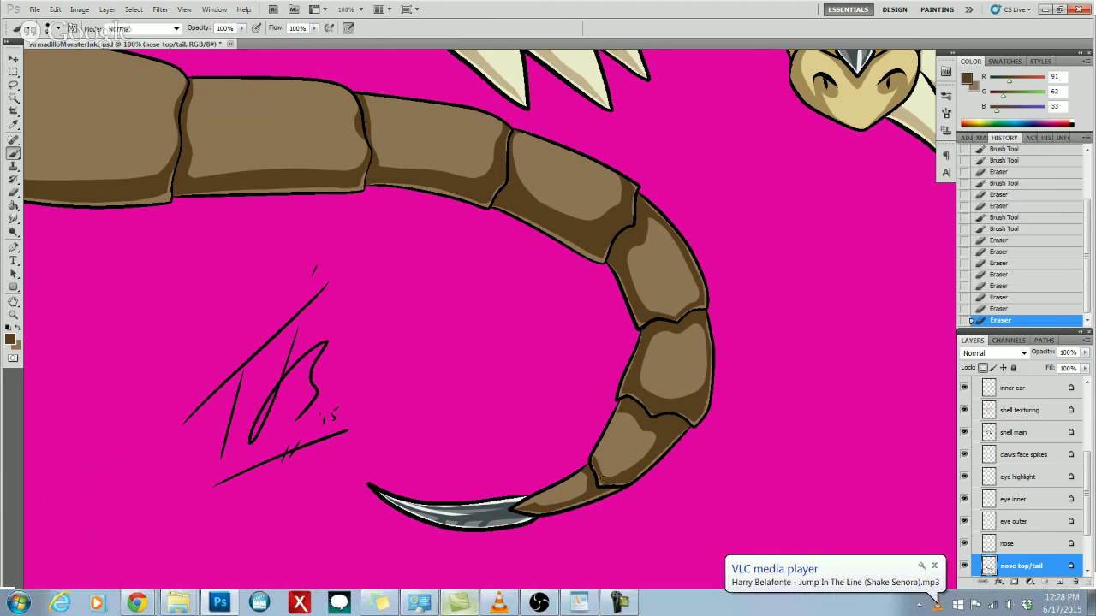
- Thin the last tail segment's rim light near its joint with the tenth segment using dark brown
{"action": "key", "text": "b"}
{"action": "left_click", "coordinate": [601, 490]}
{"action": "left_click", "coordinate": [609, 488]}
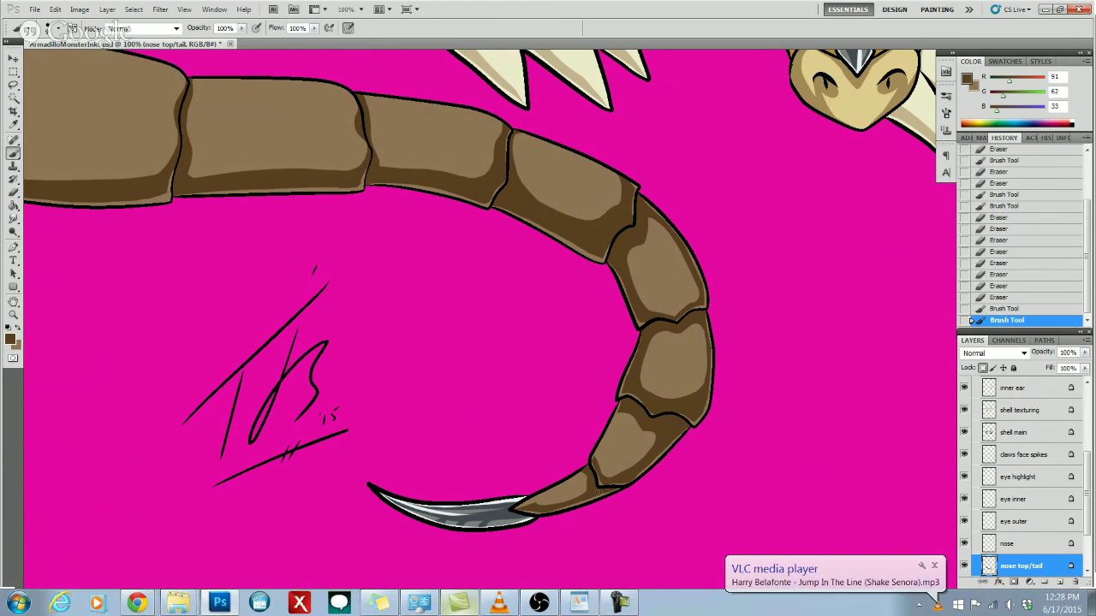
{"action": "left_click", "coordinate": [620, 487]}
{"action": "left_click", "coordinate": [609, 490]}
{"action": "left_click", "coordinate": [616, 488]}
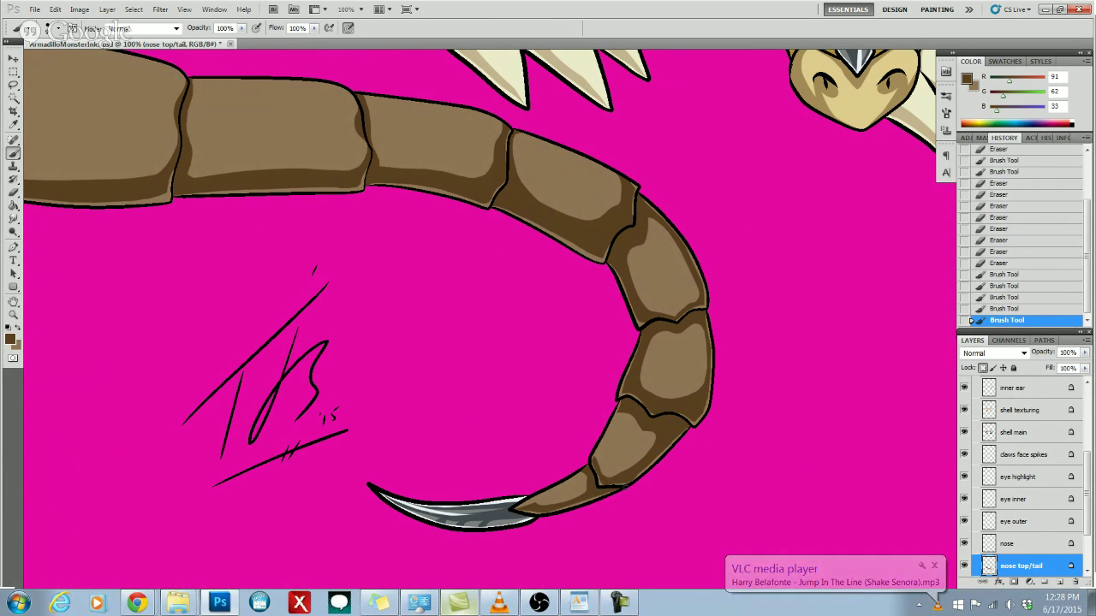
{"action": "left_click", "coordinate": [623, 489]}
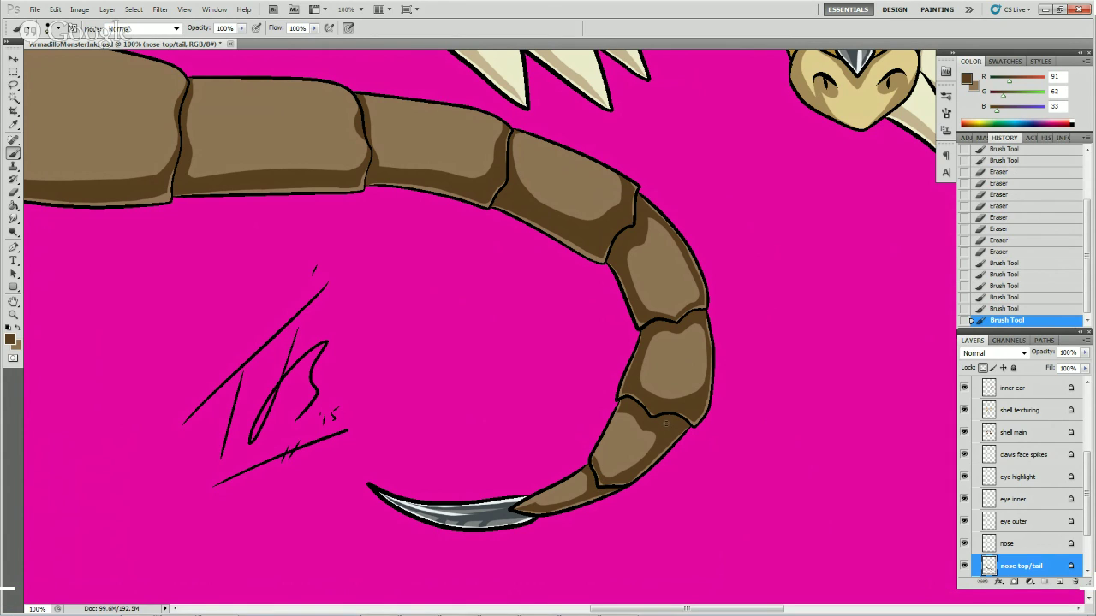
- Review the whole armadillo drawing, then make the shell texturing layer active and show the front shell at 100%
{"action": "left_click", "coordinate": [14, 315]}
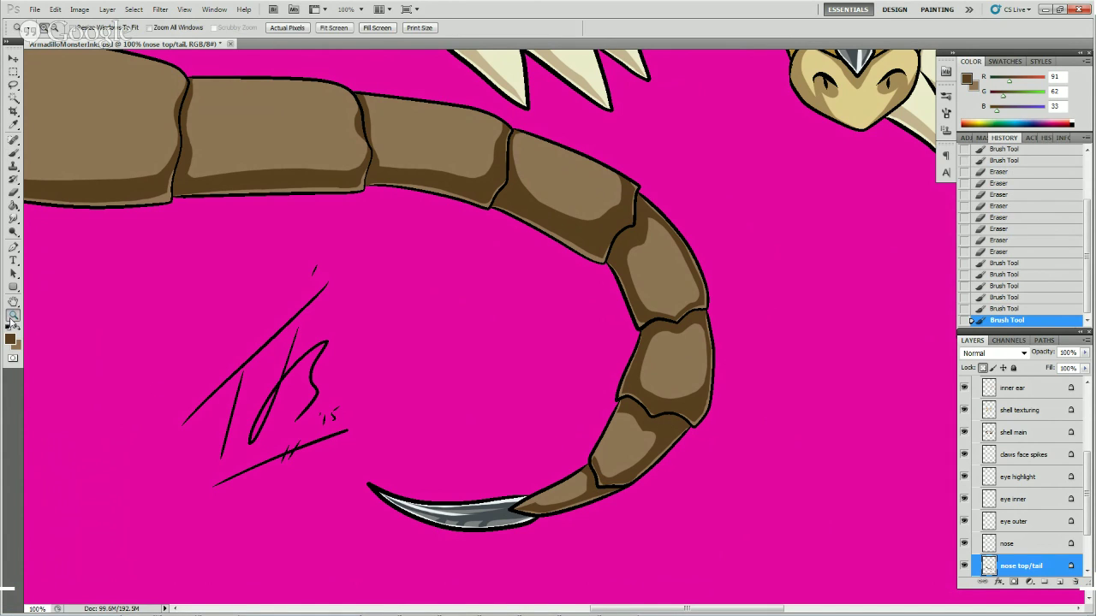
{"action": "left_click", "coordinate": [385, 31]}
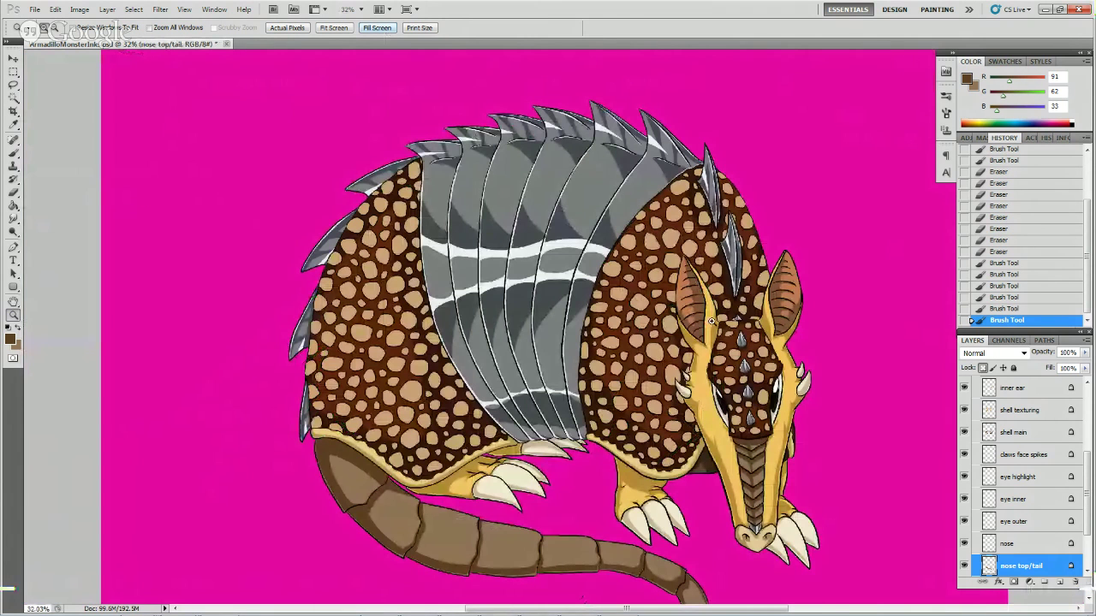
{"action": "scroll", "coordinate": [711, 321], "scroll_direction": "down", "scroll_amount": 5}
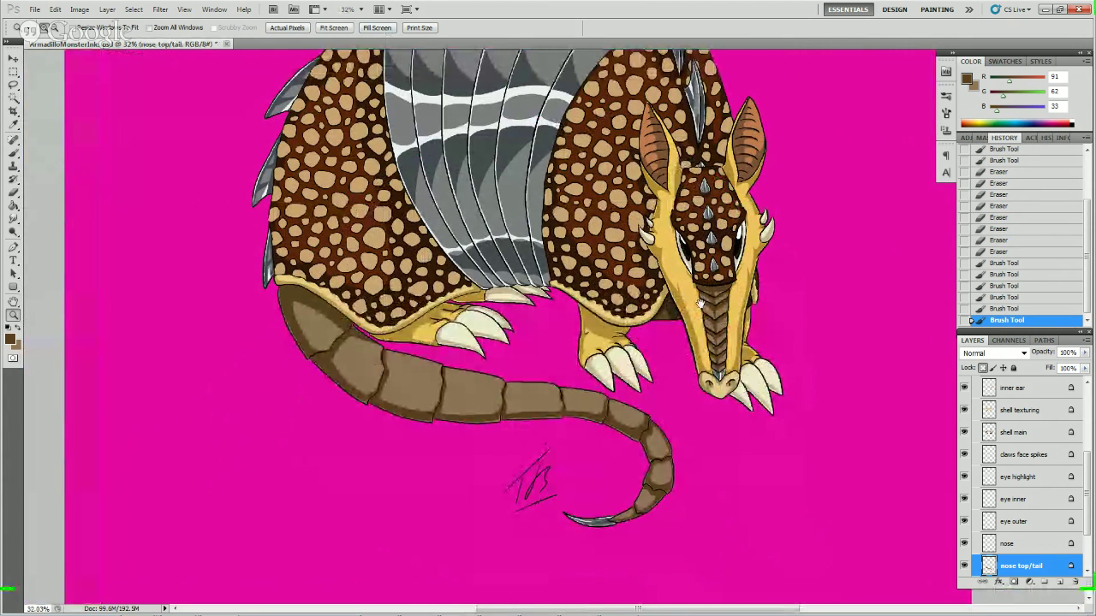
{"action": "left_click_drag", "start_coordinate": [701, 303], "coordinate": [663, 384]}
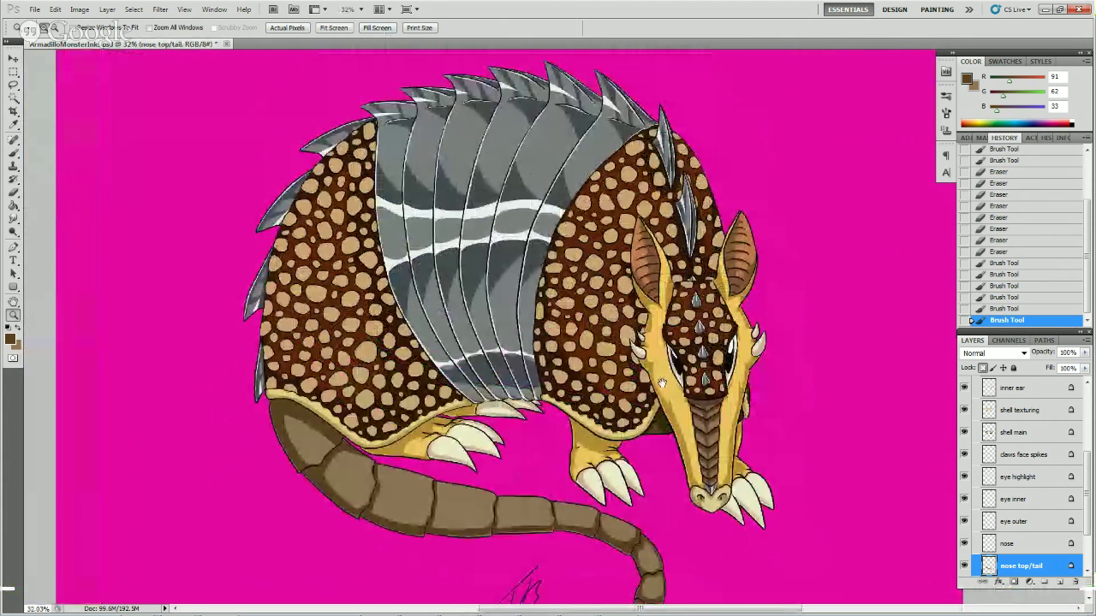
{"action": "left_click_drag", "start_coordinate": [662, 383], "coordinate": [676, 358]}
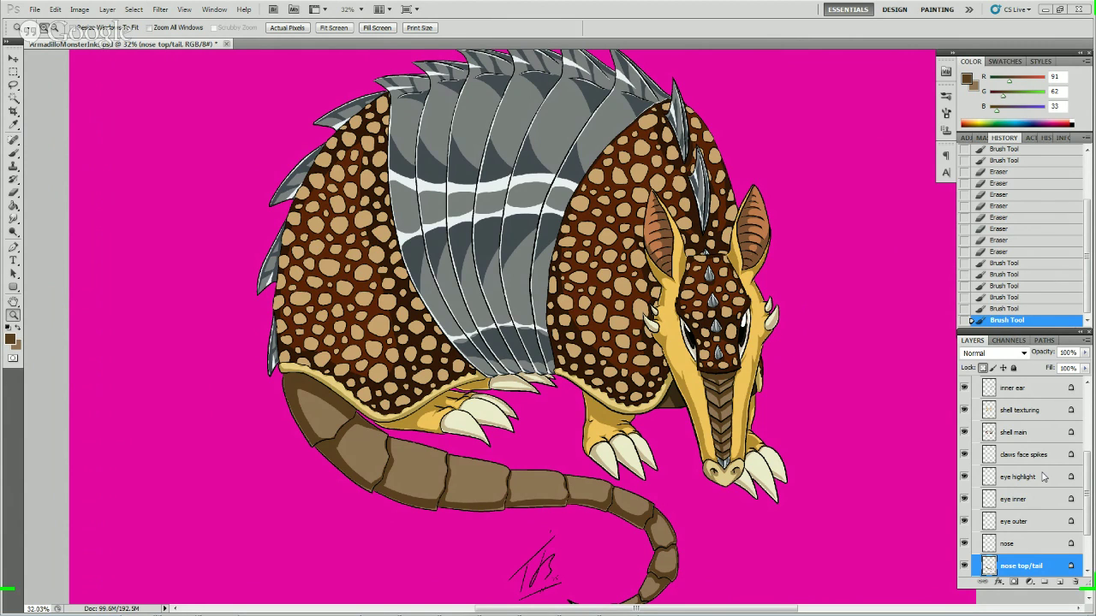
{"action": "left_click", "coordinate": [1025, 411]}
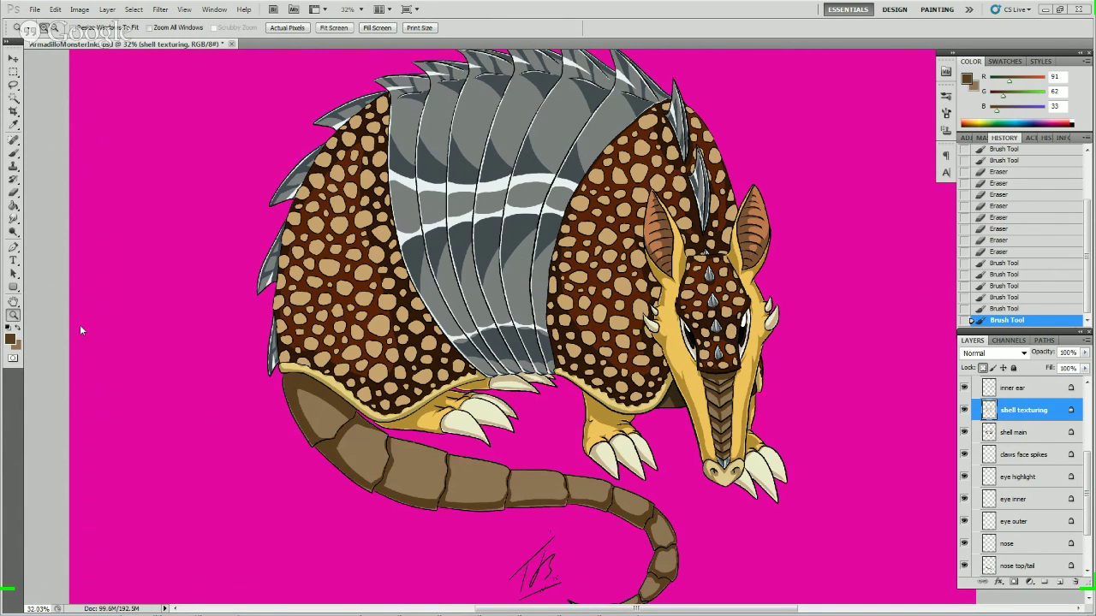
{"action": "double_click", "coordinate": [14, 315]}
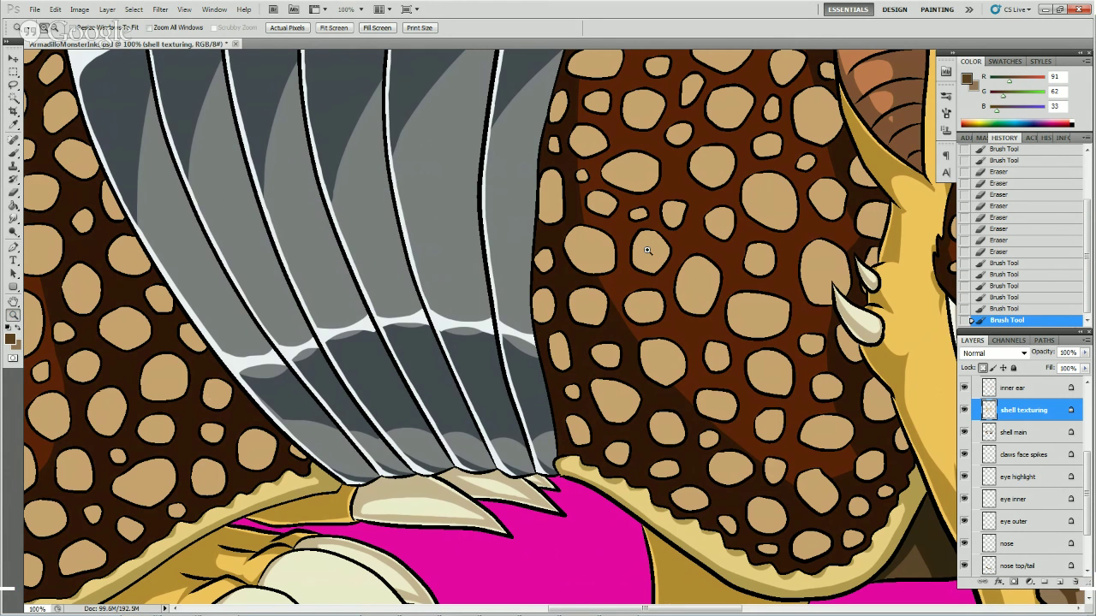
- Set up the brush for shading the tan shell spots with a foreground brown of RGB 134, 100, 69
{"action": "key", "text": "alt"}
{"action": "left_click", "coordinate": [14, 154]}
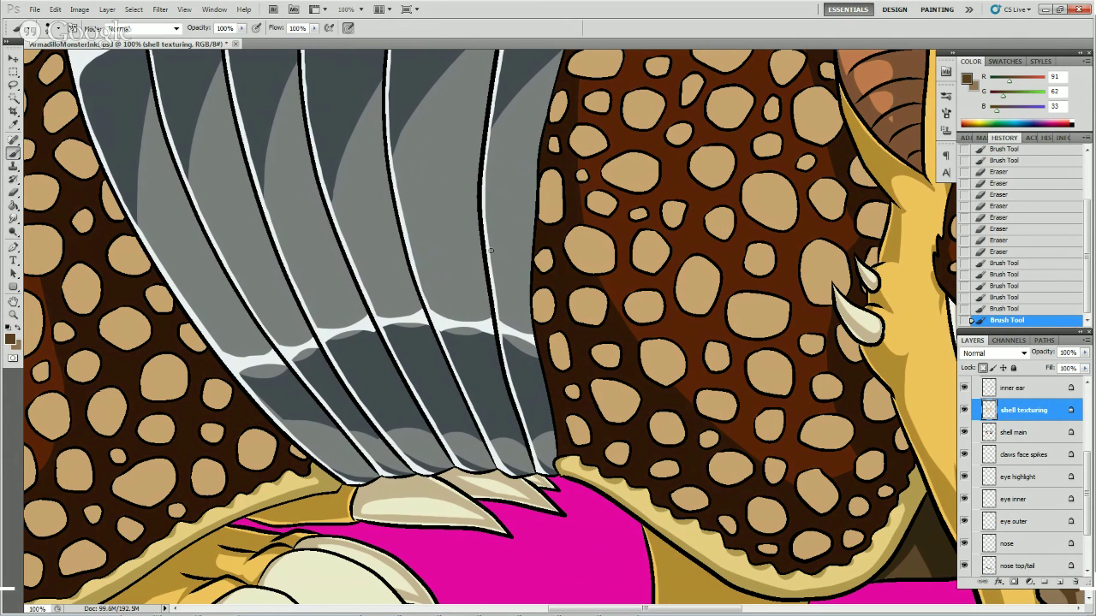
{"action": "left_click", "coordinate": [584, 253], "text": "alt"}
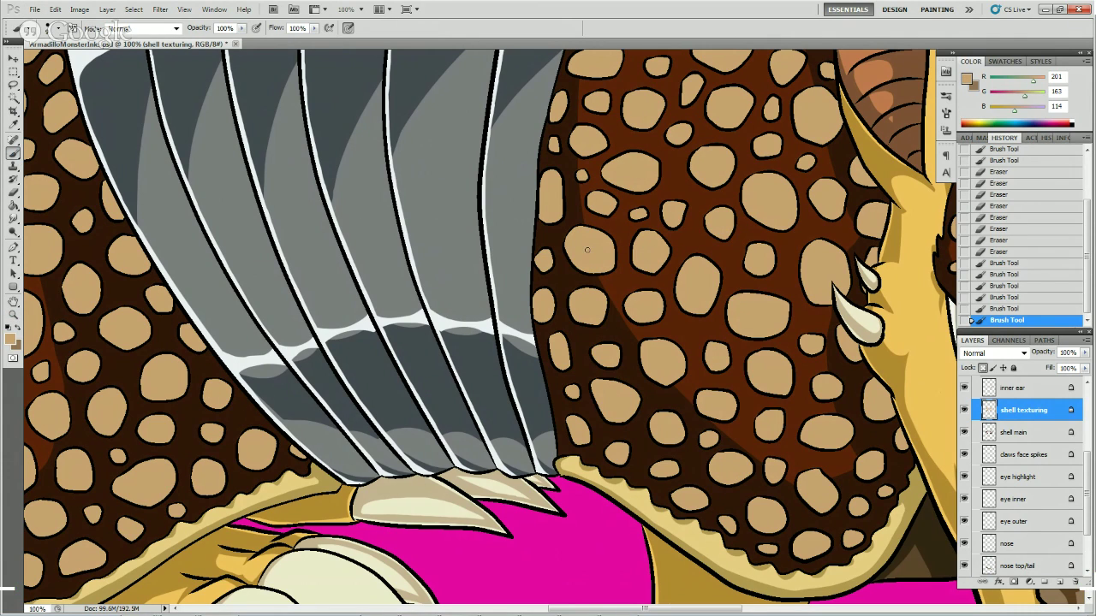
{"action": "left_click", "coordinate": [11, 339]}
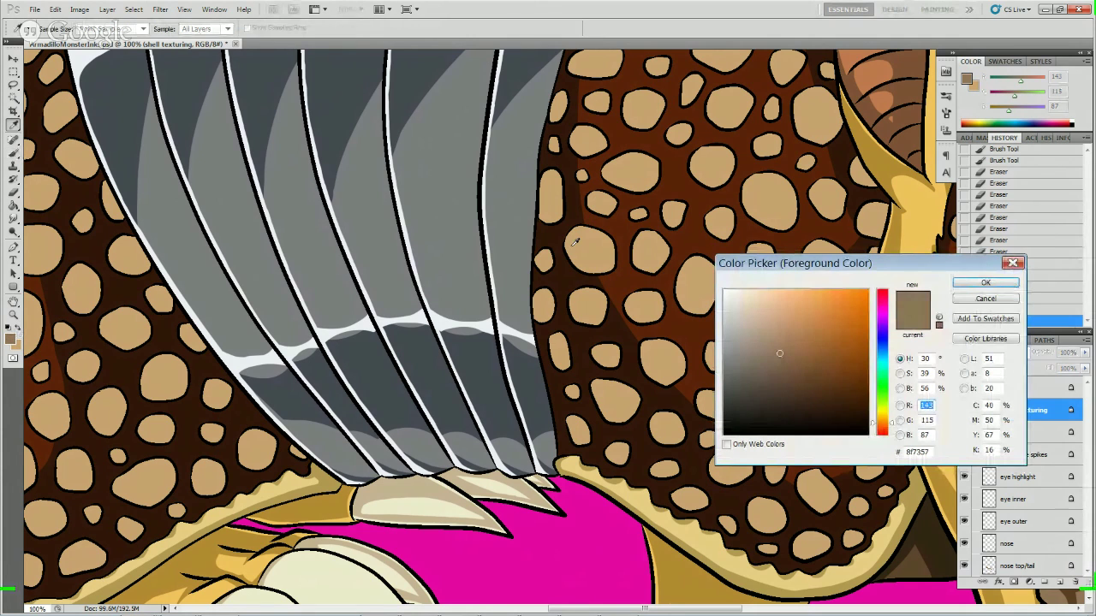
{"action": "mouse_move", "coordinate": [831, 311]}
{"action": "left_mouse_down"}
{"action": "mouse_move", "coordinate": [786, 346]}
{"action": "mouse_move", "coordinate": [793, 359]}
{"action": "left_mouse_up"}
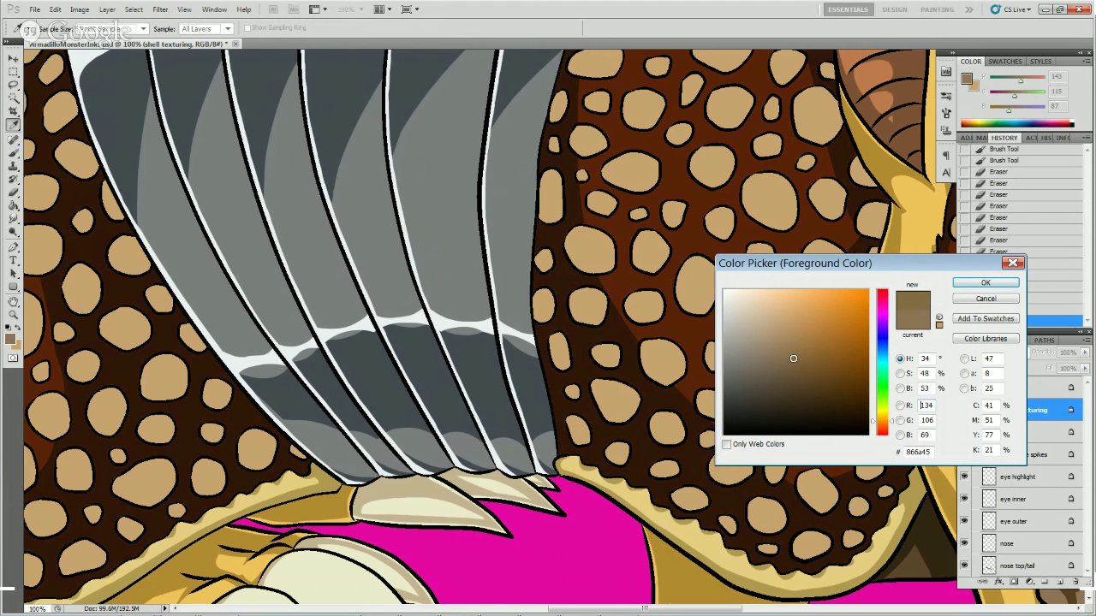
{"action": "left_click", "coordinate": [875, 426]}
{"action": "left_click_drag", "start_coordinate": [875, 425], "coordinate": [875, 423]}
{"action": "left_click", "coordinate": [964, 288]}
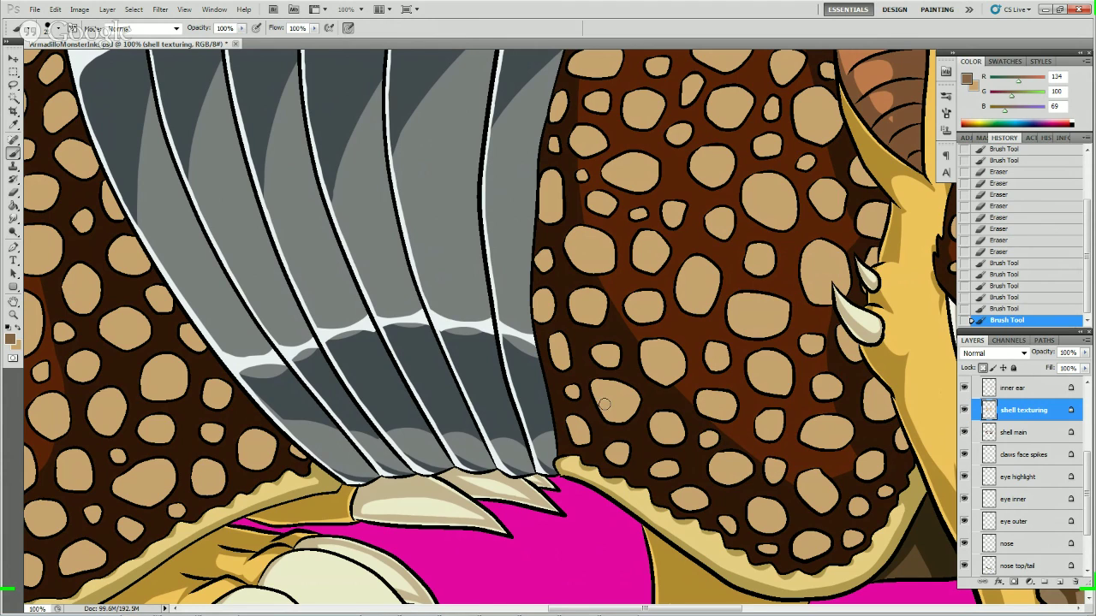
- Paint brown shading over the tan spots along the front shell's shadow boundary, erasing back the lit part of the larger spots
{"action": "mouse_move", "coordinate": [603, 404]}
{"action": "left_mouse_down"}
{"action": "mouse_move", "coordinate": [590, 355]}
{"action": "mouse_move", "coordinate": [607, 341]}
{"action": "mouse_move", "coordinate": [608, 357]}
{"action": "mouse_move", "coordinate": [580, 334]}
{"action": "mouse_move", "coordinate": [630, 367]}
{"action": "mouse_move", "coordinate": [650, 399]}
{"action": "mouse_move", "coordinate": [622, 350]}
{"action": "mouse_move", "coordinate": [665, 397]}
{"action": "mouse_move", "coordinate": [623, 337]}
{"action": "left_mouse_up"}
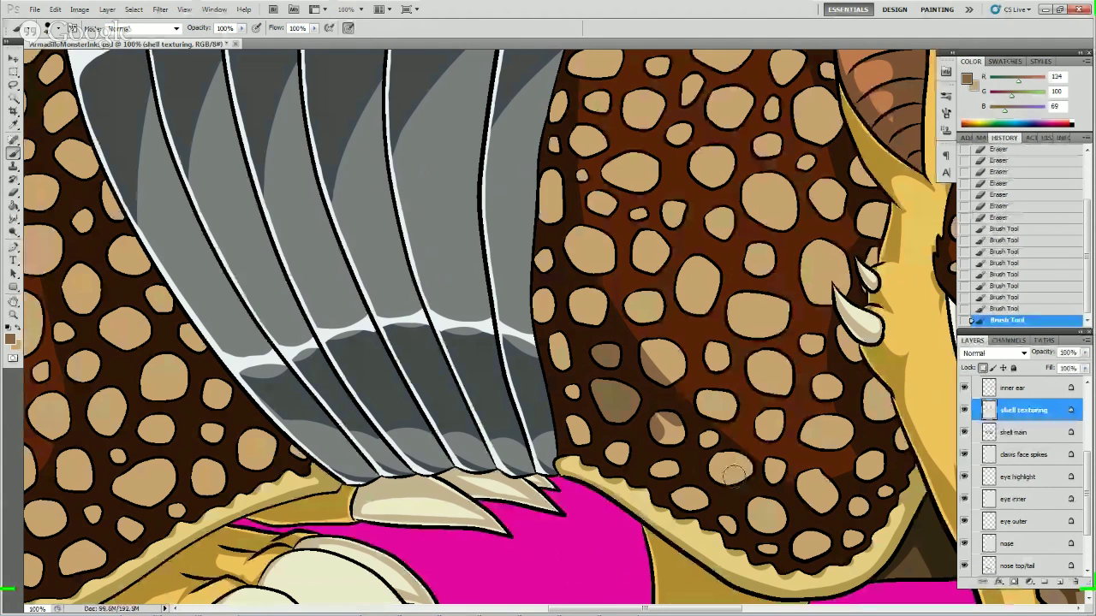
{"action": "mouse_move", "coordinate": [734, 475]}
{"action": "left_mouse_down"}
{"action": "mouse_move", "coordinate": [675, 416]}
{"action": "mouse_move", "coordinate": [753, 475]}
{"action": "mouse_move", "coordinate": [688, 412]}
{"action": "mouse_move", "coordinate": [799, 505]}
{"action": "mouse_move", "coordinate": [784, 496]}
{"action": "mouse_move", "coordinate": [853, 507]}
{"action": "mouse_move", "coordinate": [829, 495]}
{"action": "left_mouse_up"}
{"action": "left_click_drag", "start_coordinate": [811, 496], "coordinate": [827, 493]}
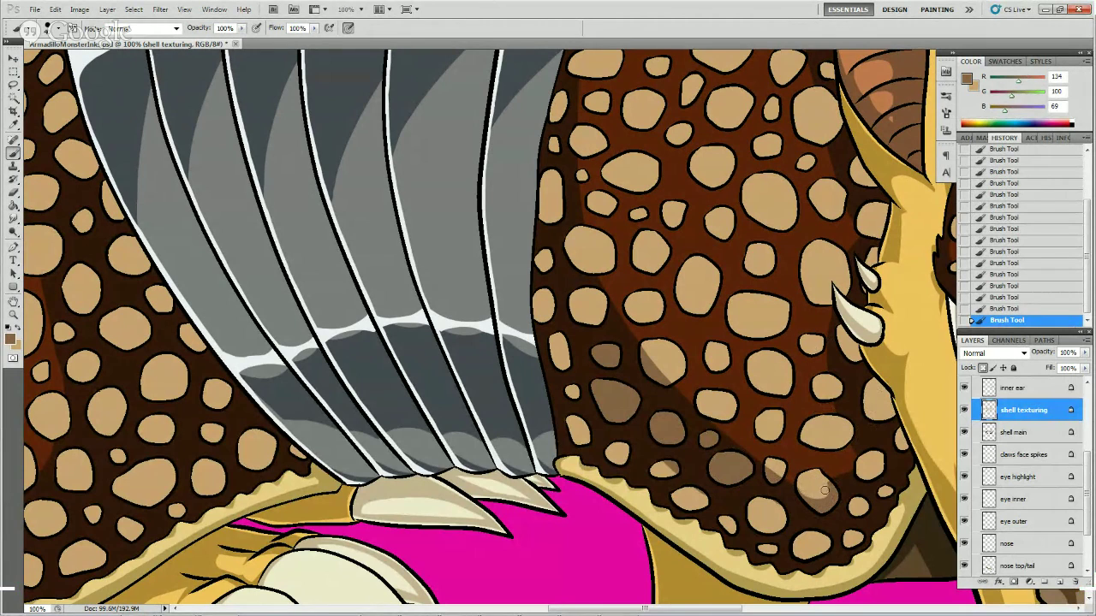
{"action": "key", "text": "e"}
{"action": "mouse_move", "coordinate": [803, 486]}
{"action": "left_mouse_down"}
{"action": "mouse_move", "coordinate": [812, 491]}
{"action": "mouse_move", "coordinate": [814, 453]}
{"action": "left_mouse_up"}
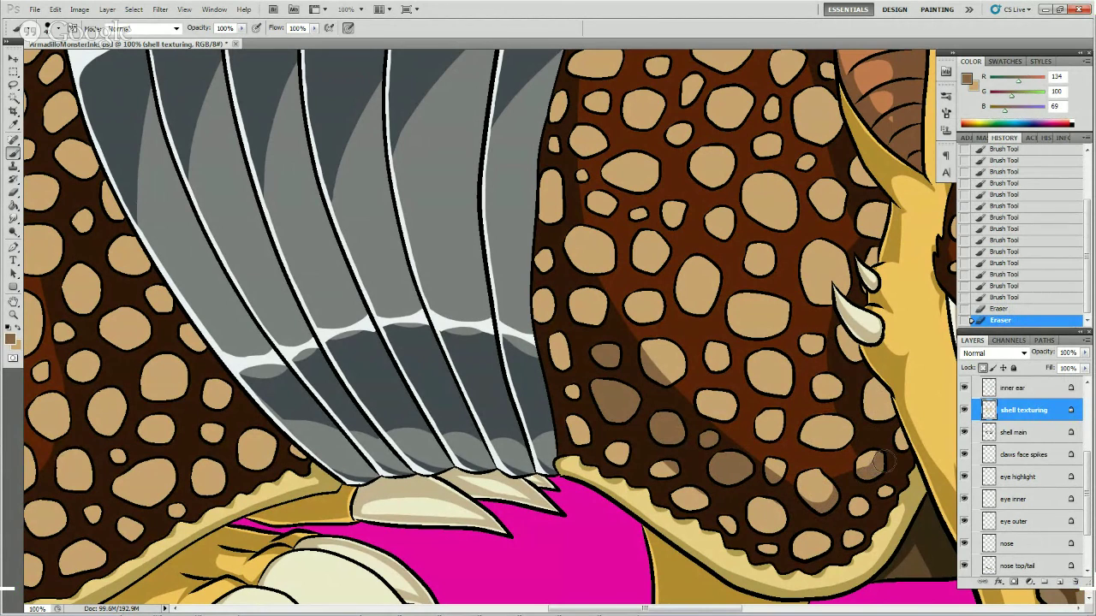
{"action": "left_click_drag", "start_coordinate": [868, 447], "coordinate": [872, 412]}
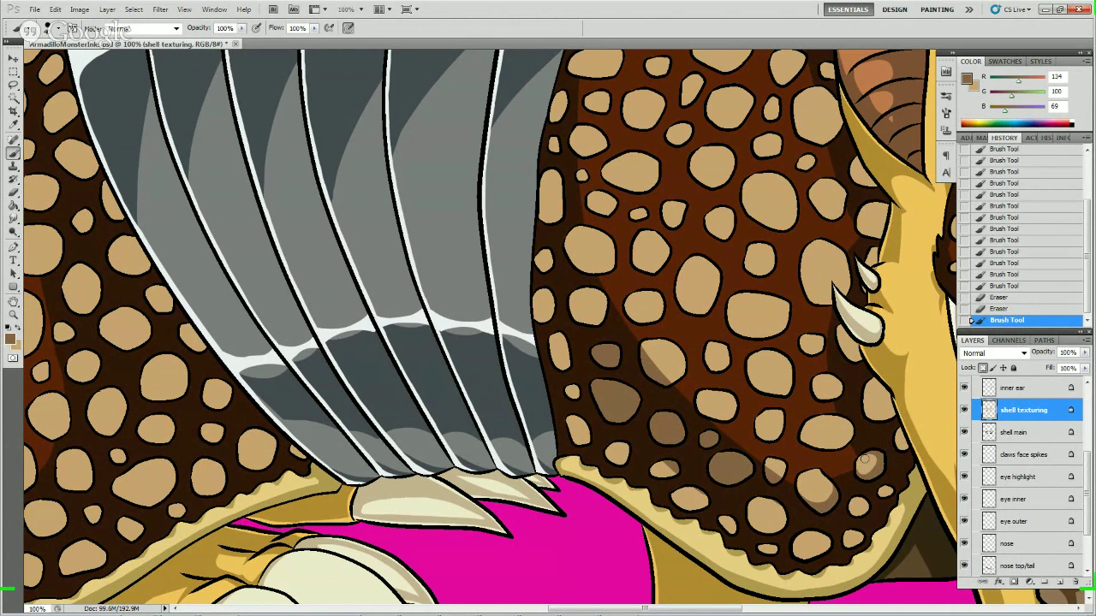
{"action": "left_click_drag", "start_coordinate": [865, 461], "coordinate": [899, 425]}
- Erase highlights into three shaded spots in the front shell's lower shadow area and refine their edges with brown
{"action": "left_click_drag", "start_coordinate": [724, 467], "coordinate": [738, 462]}
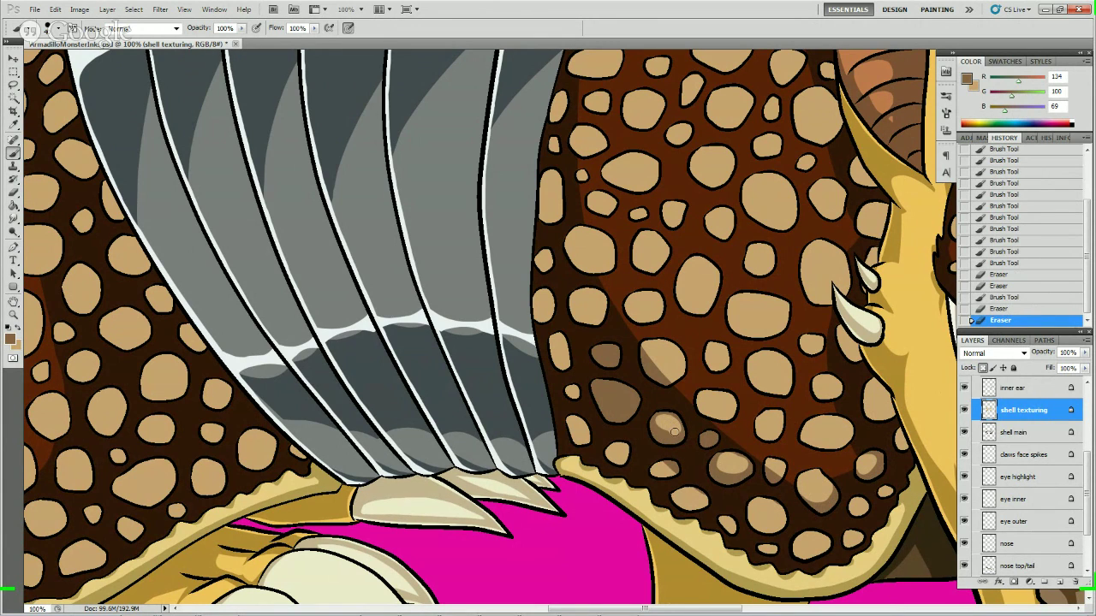
{"action": "left_click", "coordinate": [675, 432]}
{"action": "key", "text": "b"}
{"action": "mouse_move", "coordinate": [663, 433]}
{"action": "left_mouse_down"}
{"action": "mouse_move", "coordinate": [681, 431]}
{"action": "mouse_move", "coordinate": [730, 469]}
{"action": "left_mouse_up"}
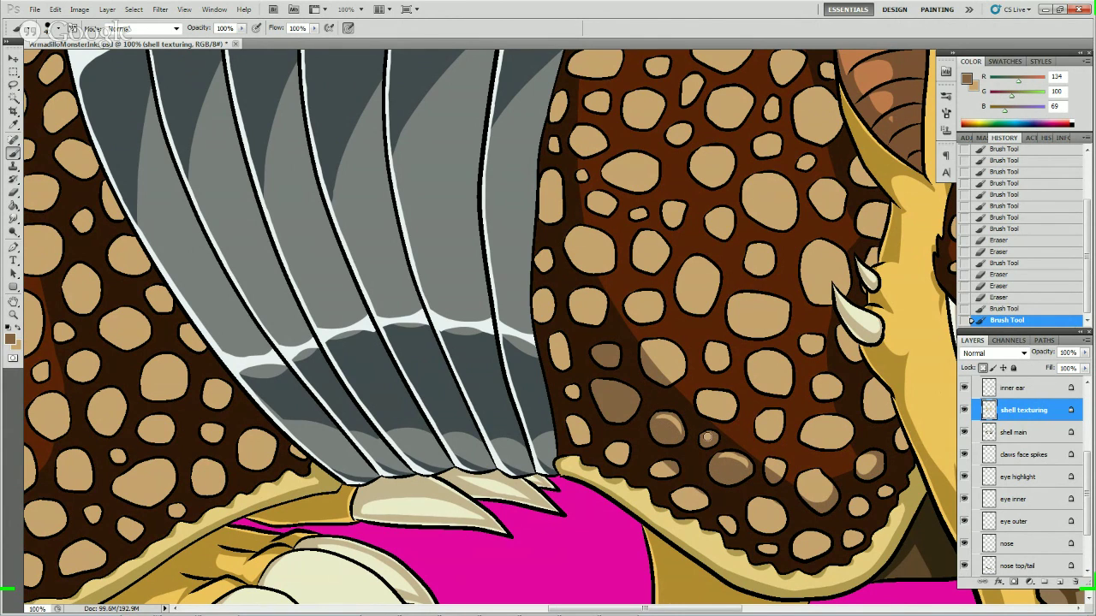
{"action": "key", "text": "e"}
{"action": "left_click", "coordinate": [710, 437]}
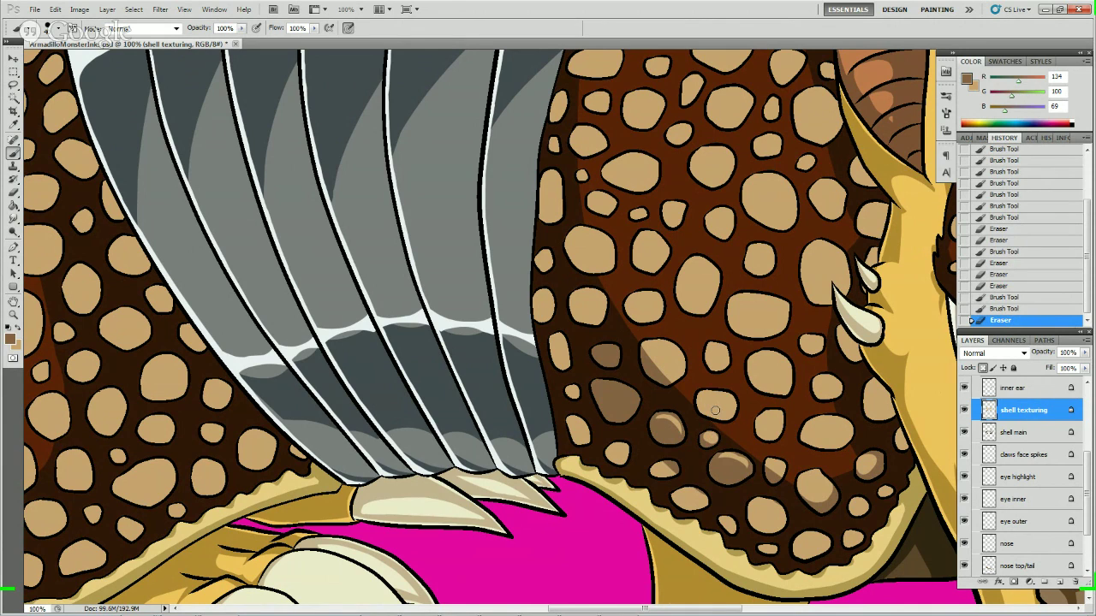
{"action": "key", "text": "b"}
{"action": "left_click", "coordinate": [707, 446]}
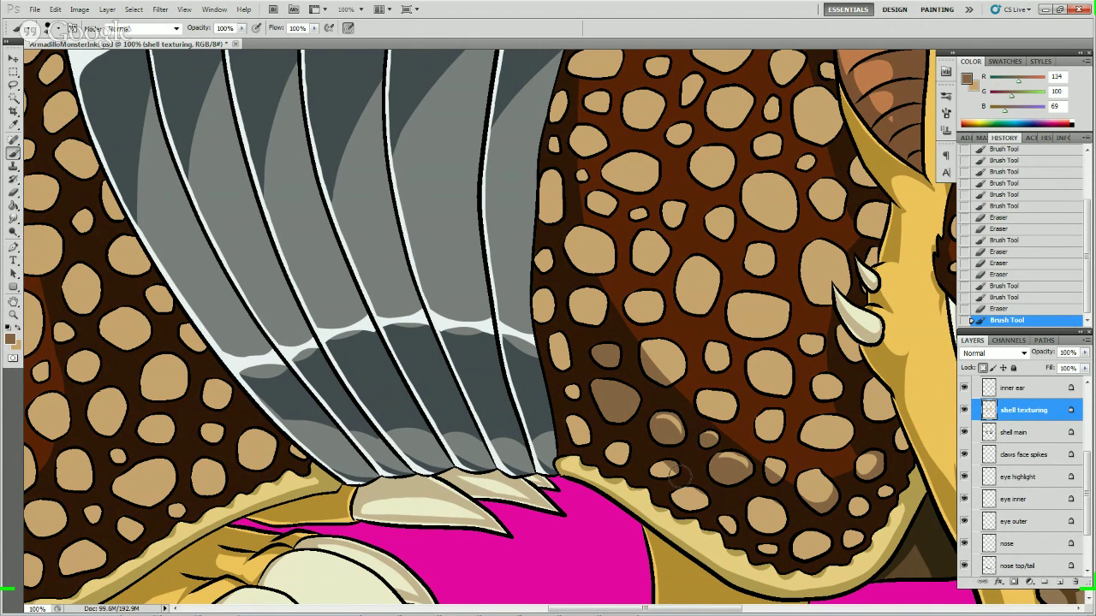
- Shade the spots along the front shell's bottom and face-side edge brown, including the large spot beside the face spikes, and erase back its lit area
{"action": "mouse_move", "coordinate": [676, 495]}
{"action": "left_mouse_down"}
{"action": "mouse_move", "coordinate": [781, 553]}
{"action": "mouse_move", "coordinate": [777, 541]}
{"action": "mouse_move", "coordinate": [848, 538]}
{"action": "mouse_move", "coordinate": [880, 498]}
{"action": "mouse_move", "coordinate": [859, 504]}
{"action": "mouse_move", "coordinate": [882, 495]}
{"action": "mouse_move", "coordinate": [854, 540]}
{"action": "mouse_move", "coordinate": [907, 453]}
{"action": "mouse_move", "coordinate": [901, 428]}
{"action": "mouse_move", "coordinate": [878, 404]}
{"action": "mouse_move", "coordinate": [871, 411]}
{"action": "mouse_move", "coordinate": [880, 416]}
{"action": "mouse_move", "coordinate": [879, 385]}
{"action": "mouse_move", "coordinate": [851, 339]}
{"action": "left_mouse_up"}
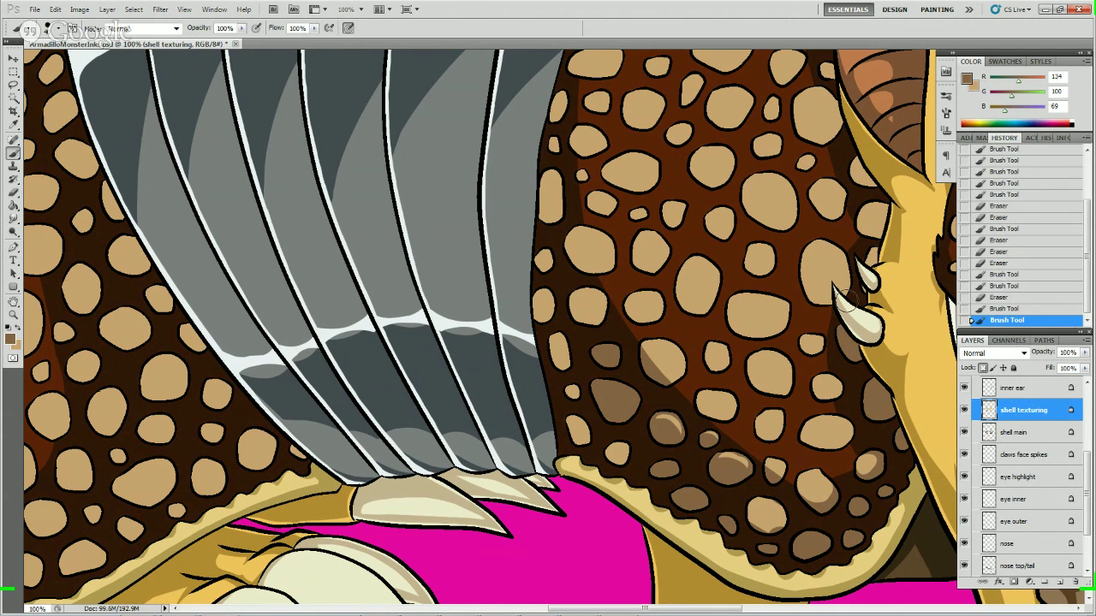
{"action": "mouse_move", "coordinate": [814, 291]}
{"action": "left_mouse_down"}
{"action": "mouse_move", "coordinate": [801, 273]}
{"action": "mouse_move", "coordinate": [826, 308]}
{"action": "mouse_move", "coordinate": [805, 298]}
{"action": "mouse_move", "coordinate": [845, 291]}
{"action": "mouse_move", "coordinate": [853, 259]}
{"action": "mouse_move", "coordinate": [844, 237]}
{"action": "mouse_move", "coordinate": [811, 270]}
{"action": "mouse_move", "coordinate": [810, 251]}
{"action": "mouse_move", "coordinate": [813, 272]}
{"action": "left_mouse_up"}
{"action": "key", "text": "e"}
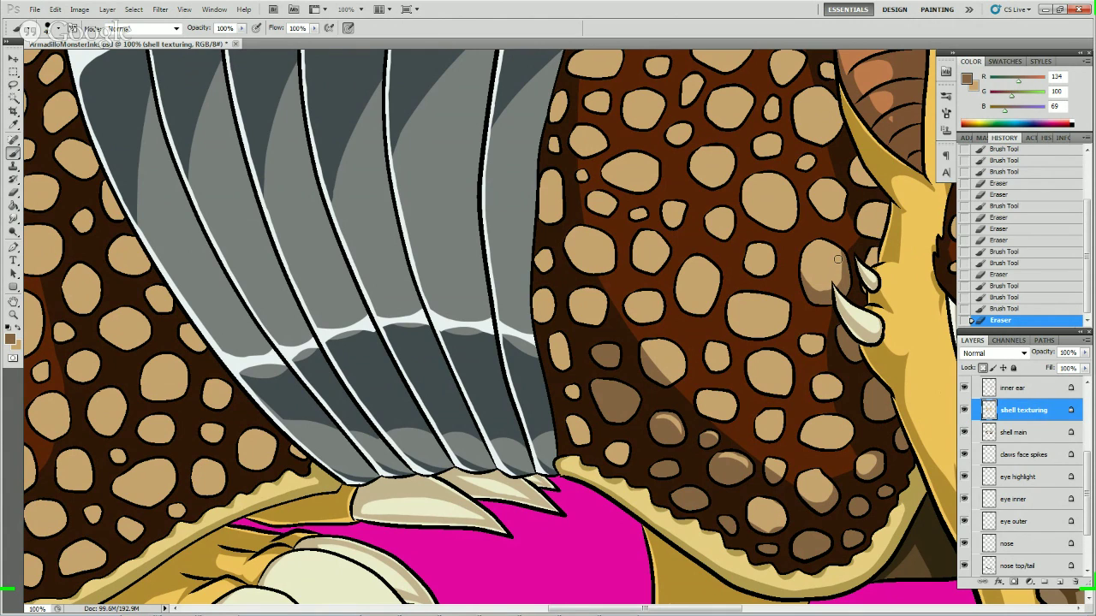
- Shade the spots between the upper face spike and the ear brown, including the large one beside the ear, and erase back their lit areas
{"action": "left_click_drag", "start_coordinate": [836, 241], "coordinate": [853, 183]}
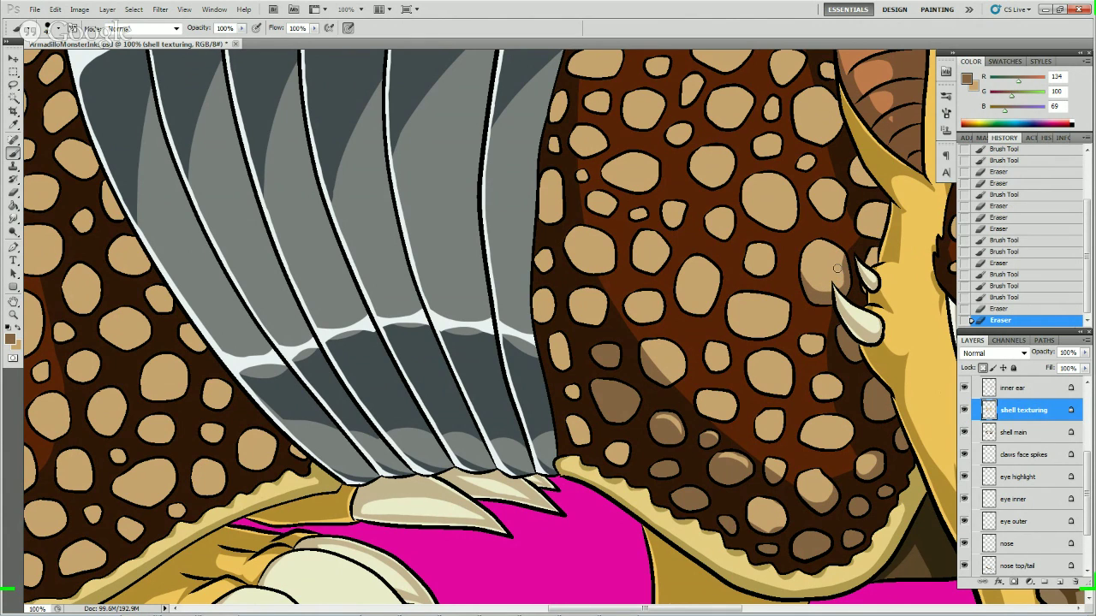
{"action": "left_click_drag", "start_coordinate": [837, 248], "coordinate": [858, 231]}
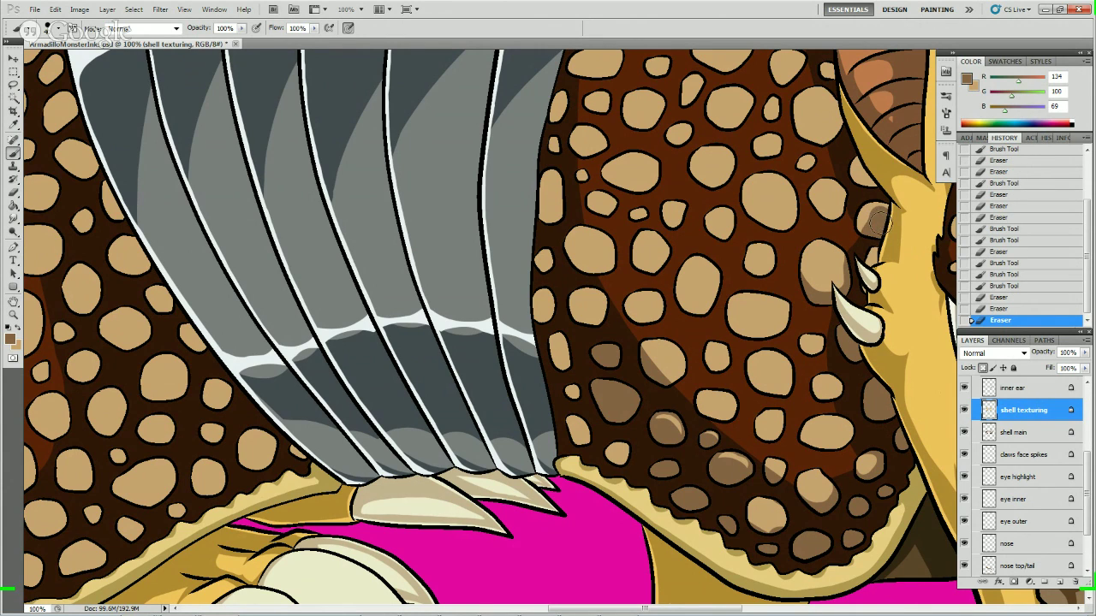
{"action": "left_click_drag", "start_coordinate": [871, 226], "coordinate": [887, 224]}
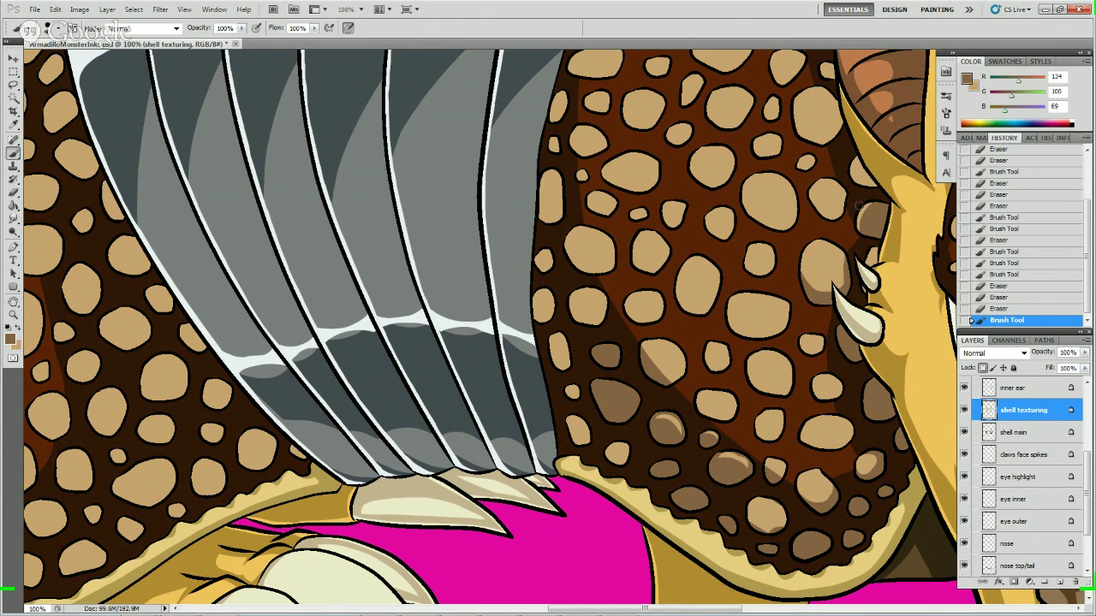
{"action": "left_click", "coordinate": [880, 198]}
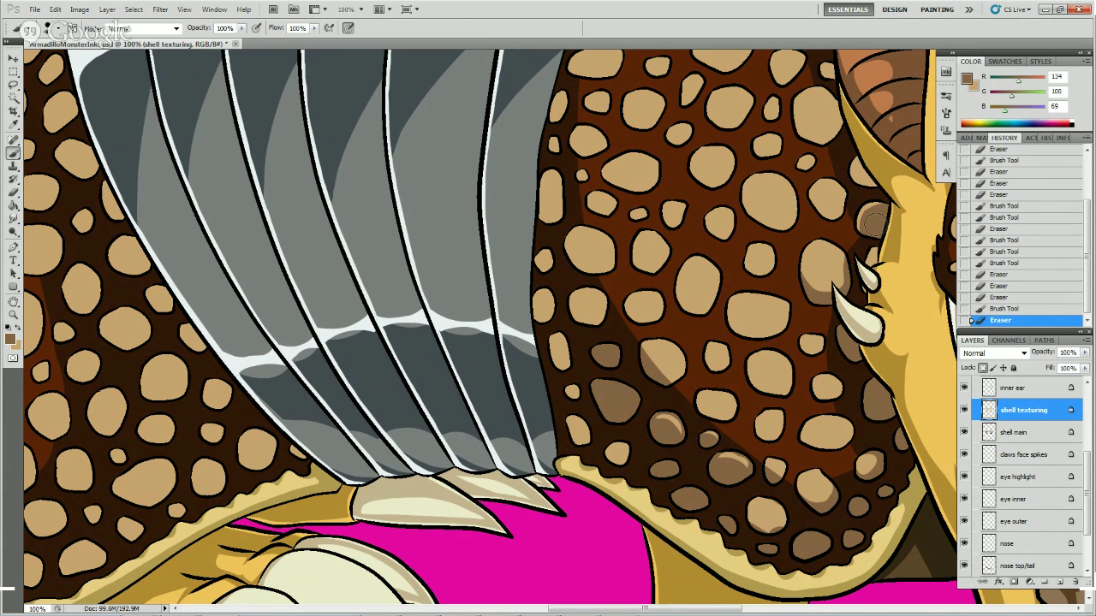
{"action": "mouse_move", "coordinate": [875, 226]}
{"action": "left_mouse_down"}
{"action": "mouse_move", "coordinate": [877, 193]}
{"action": "mouse_move", "coordinate": [848, 122]}
{"action": "mouse_move", "coordinate": [815, 142]}
{"action": "mouse_move", "coordinate": [834, 103]}
{"action": "mouse_move", "coordinate": [827, 71]}
{"action": "mouse_move", "coordinate": [833, 78]}
{"action": "left_mouse_up"}
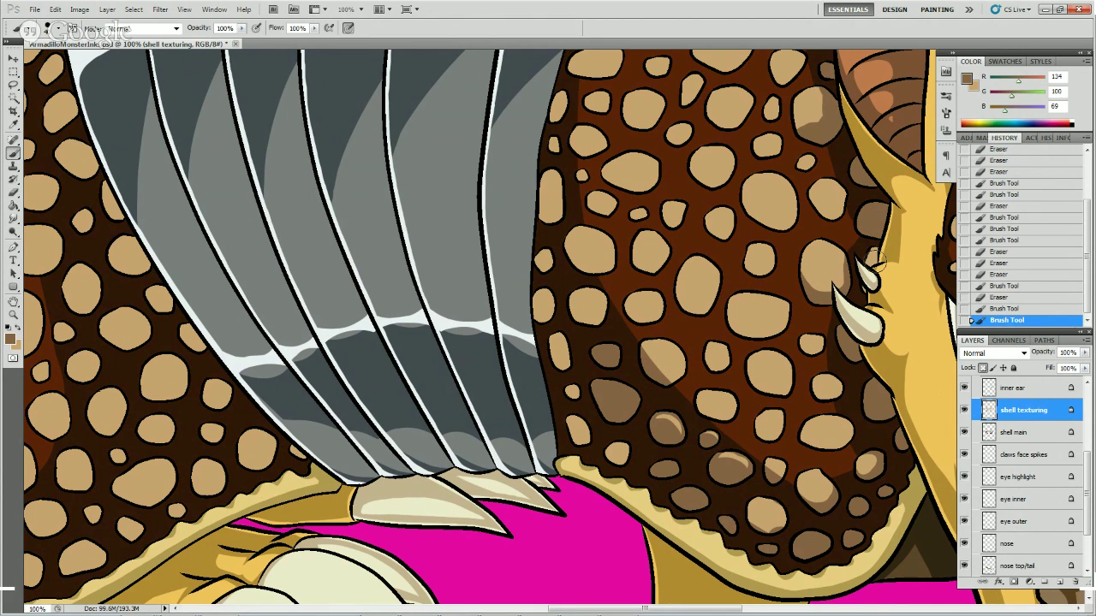
{"action": "left_click_drag", "start_coordinate": [867, 276], "coordinate": [882, 266]}
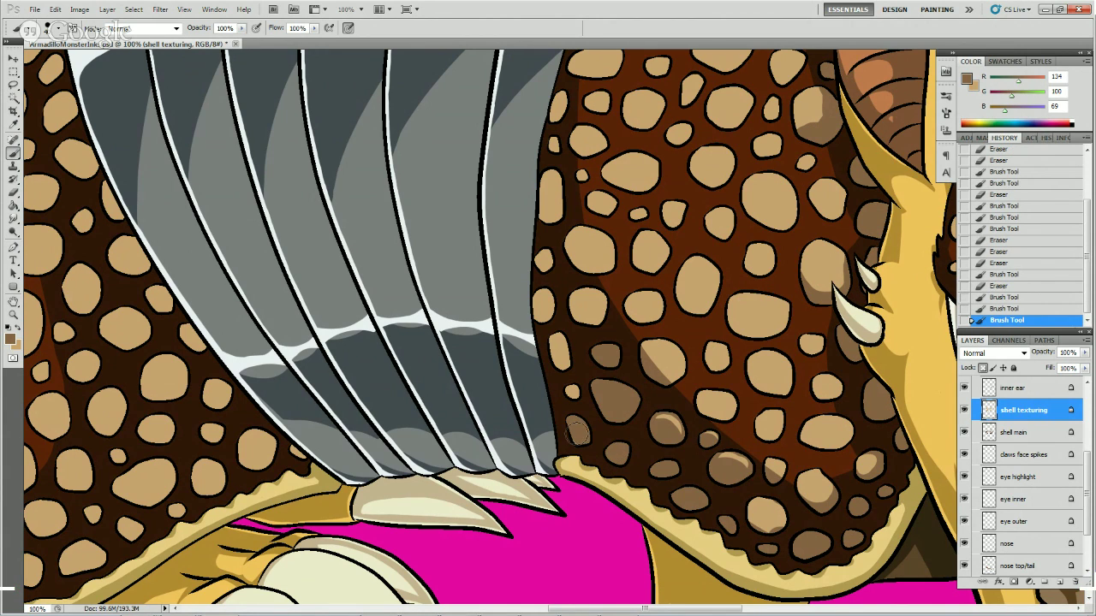
- Shade the spots along the front shell's edge beside the grey bands brown, erasing the lit part of the spots crossing the shadow boundary
{"action": "mouse_move", "coordinate": [558, 370]}
{"action": "left_mouse_down"}
{"action": "mouse_move", "coordinate": [542, 305]}
{"action": "mouse_move", "coordinate": [562, 344]}
{"action": "mouse_move", "coordinate": [580, 322]}
{"action": "mouse_move", "coordinate": [594, 328]}
{"action": "mouse_move", "coordinate": [597, 312]}
{"action": "mouse_move", "coordinate": [545, 259]}
{"action": "mouse_move", "coordinate": [554, 210]}
{"action": "mouse_move", "coordinate": [584, 290]}
{"action": "mouse_move", "coordinate": [563, 196]}
{"action": "mouse_move", "coordinate": [577, 272]}
{"action": "mouse_move", "coordinate": [540, 205]}
{"action": "mouse_move", "coordinate": [548, 75]}
{"action": "mouse_move", "coordinate": [569, 135]}
{"action": "mouse_move", "coordinate": [569, 206]}
{"action": "mouse_move", "coordinate": [557, 66]}
{"action": "mouse_move", "coordinate": [564, 90]}
{"action": "mouse_move", "coordinate": [564, 77]}
{"action": "mouse_move", "coordinate": [574, 81]}
{"action": "mouse_move", "coordinate": [564, 65]}
{"action": "mouse_move", "coordinate": [598, 84]}
{"action": "mouse_move", "coordinate": [625, 68]}
{"action": "mouse_move", "coordinate": [585, 139]}
{"action": "mouse_move", "coordinate": [530, 151]}
{"action": "mouse_move", "coordinate": [594, 208]}
{"action": "mouse_move", "coordinate": [643, 228]}
{"action": "mouse_move", "coordinate": [622, 208]}
{"action": "mouse_move", "coordinate": [608, 146]}
{"action": "mouse_move", "coordinate": [566, 238]}
{"action": "mouse_move", "coordinate": [593, 237]}
{"action": "mouse_move", "coordinate": [591, 257]}
{"action": "mouse_move", "coordinate": [584, 237]}
{"action": "mouse_move", "coordinate": [593, 266]}
{"action": "mouse_move", "coordinate": [581, 242]}
{"action": "mouse_move", "coordinate": [599, 267]}
{"action": "left_mouse_up"}
{"action": "key", "text": "e"}
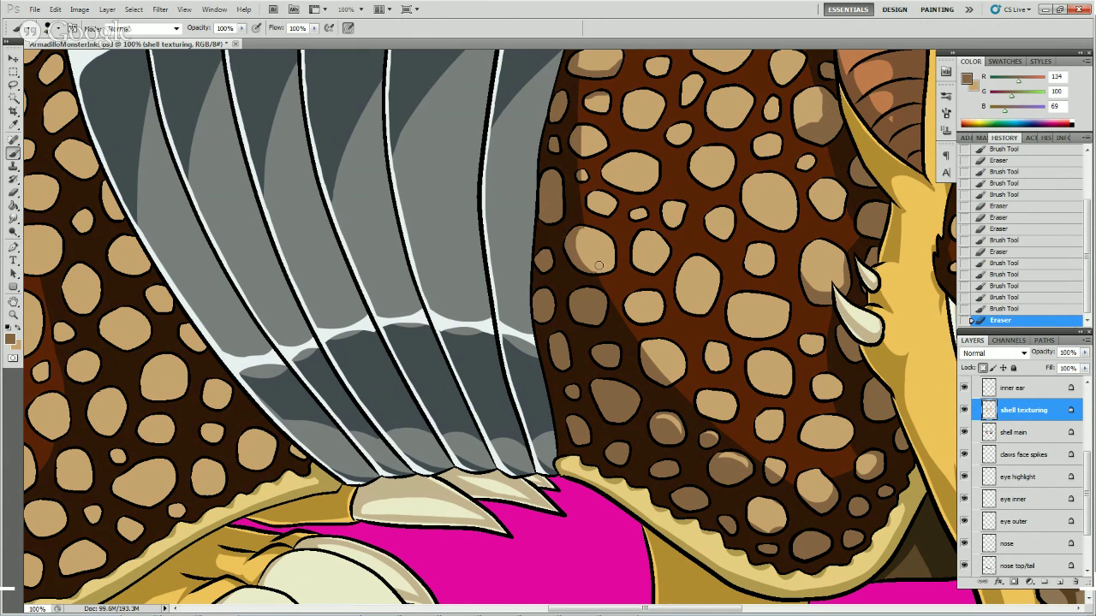
{"action": "left_click", "coordinate": [597, 268]}
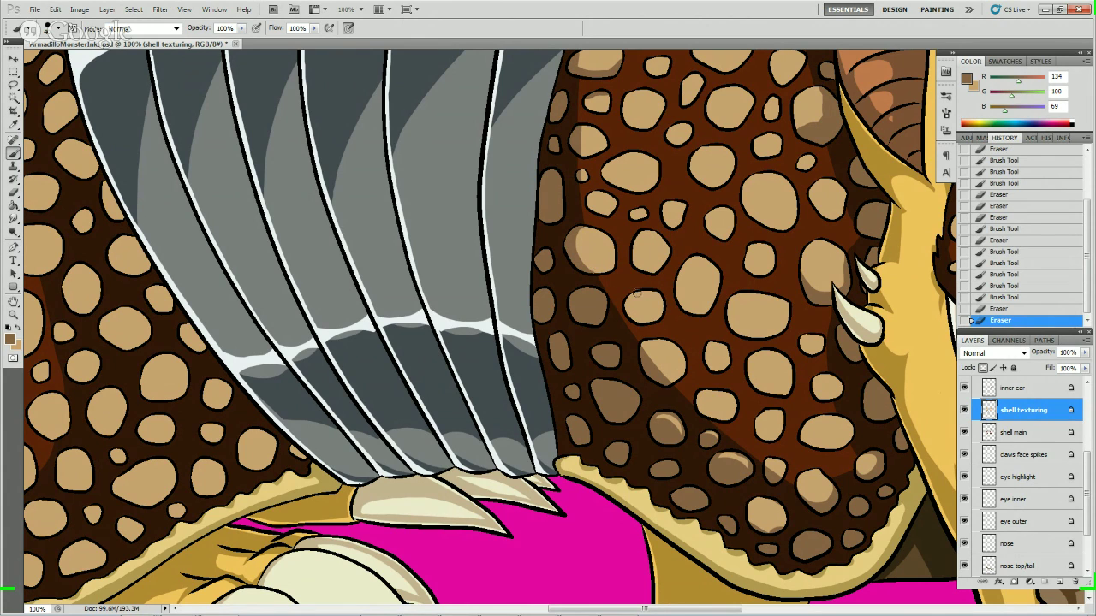
- Refine the large spot on the lower shadow boundary, and add brown shading with erased-back highlights to the two neighbouring spots
{"action": "left_click", "coordinate": [677, 375]}
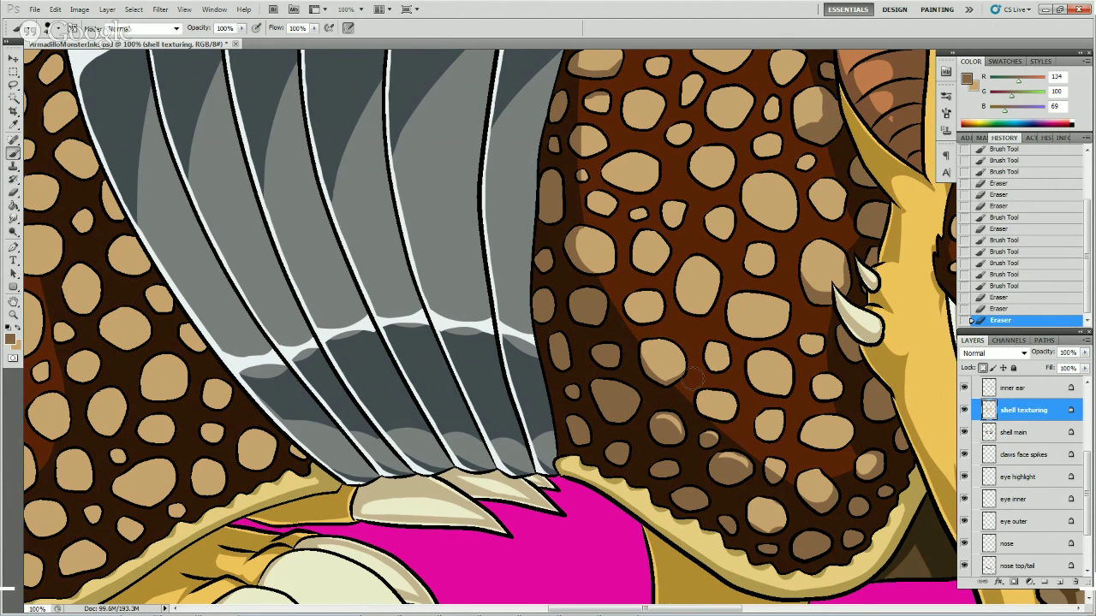
{"action": "key", "text": "b"}
{"action": "mouse_move", "coordinate": [698, 356]}
{"action": "left_mouse_down"}
{"action": "mouse_move", "coordinate": [711, 339]}
{"action": "mouse_move", "coordinate": [711, 366]}
{"action": "mouse_move", "coordinate": [723, 372]}
{"action": "mouse_move", "coordinate": [738, 358]}
{"action": "left_mouse_up"}
{"action": "mouse_move", "coordinate": [721, 417]}
{"action": "left_mouse_down"}
{"action": "mouse_move", "coordinate": [689, 408]}
{"action": "mouse_move", "coordinate": [726, 417]}
{"action": "mouse_move", "coordinate": [736, 396]}
{"action": "mouse_move", "coordinate": [689, 410]}
{"action": "mouse_move", "coordinate": [693, 380]}
{"action": "mouse_move", "coordinate": [726, 399]}
{"action": "left_mouse_up"}
{"action": "left_click", "coordinate": [726, 400]}
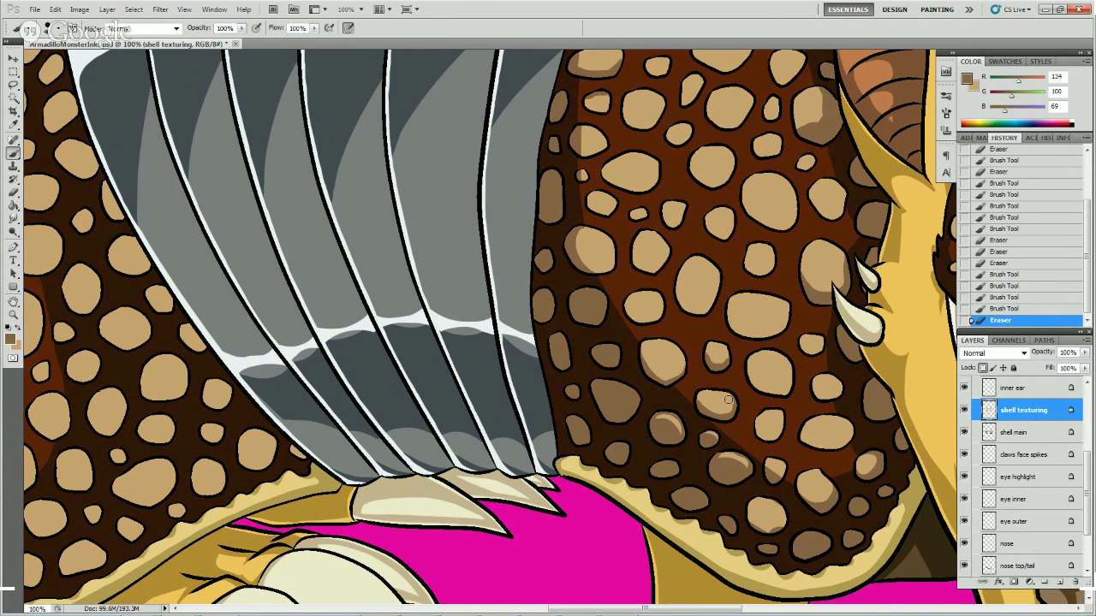
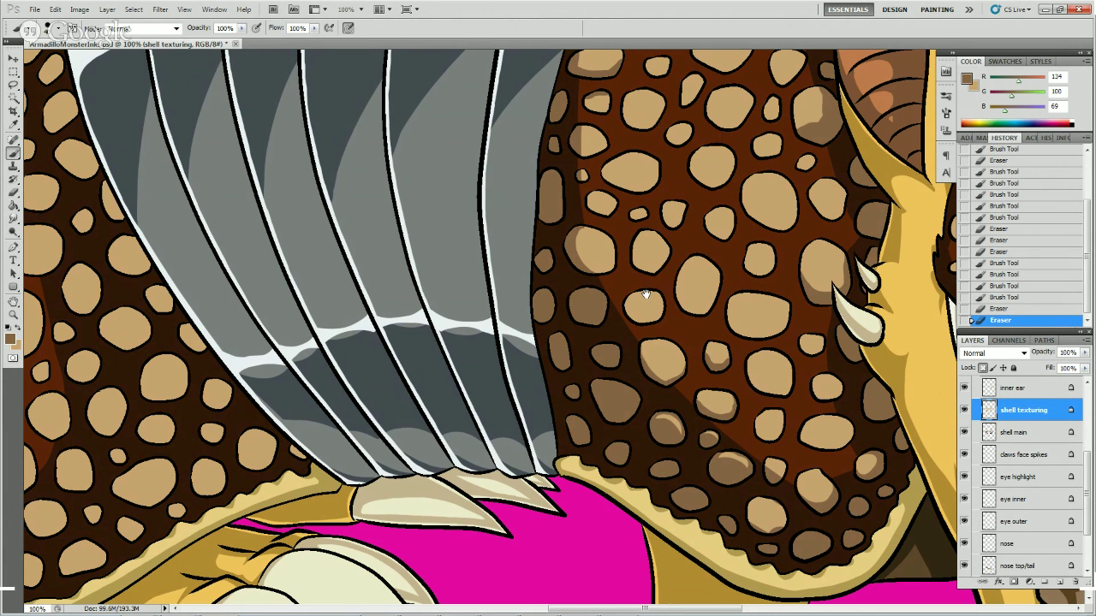
- Shade the undersides of the large spot and three smaller spots farther up the shell's band-side edge, erasing back their lit tops
{"action": "scroll", "coordinate": [654, 231], "scroll_direction": "up", "scroll_amount": 3}
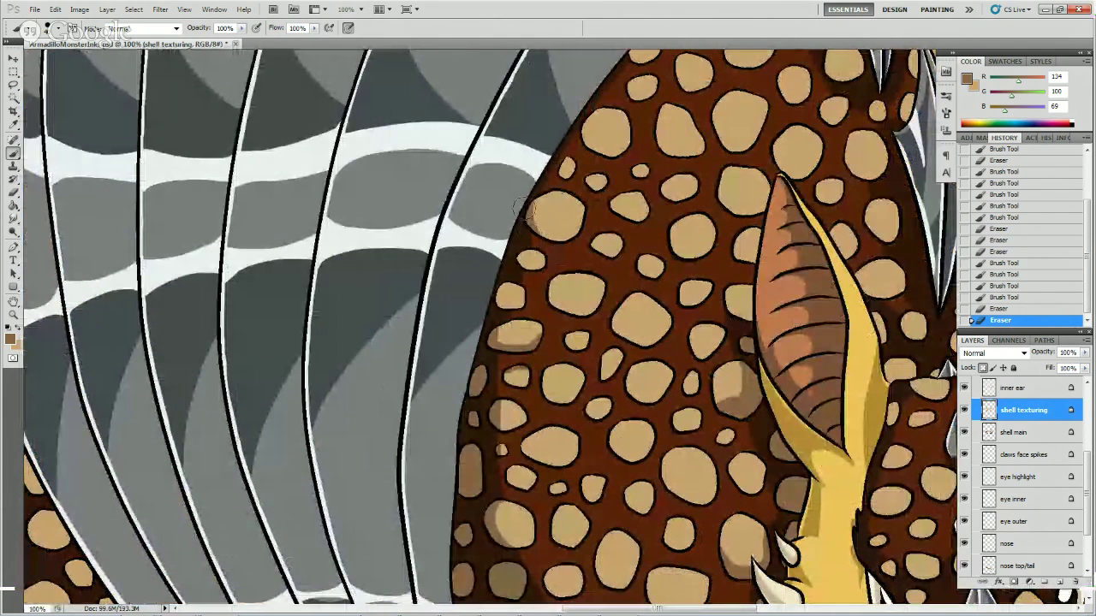
{"action": "mouse_move", "coordinate": [565, 227]}
{"action": "left_mouse_down"}
{"action": "mouse_move", "coordinate": [595, 208]}
{"action": "mouse_move", "coordinate": [553, 195]}
{"action": "mouse_move", "coordinate": [519, 210]}
{"action": "mouse_move", "coordinate": [526, 200]}
{"action": "mouse_move", "coordinate": [521, 214]}
{"action": "mouse_move", "coordinate": [539, 178]}
{"action": "mouse_move", "coordinate": [524, 229]}
{"action": "mouse_move", "coordinate": [524, 257]}
{"action": "left_mouse_up"}
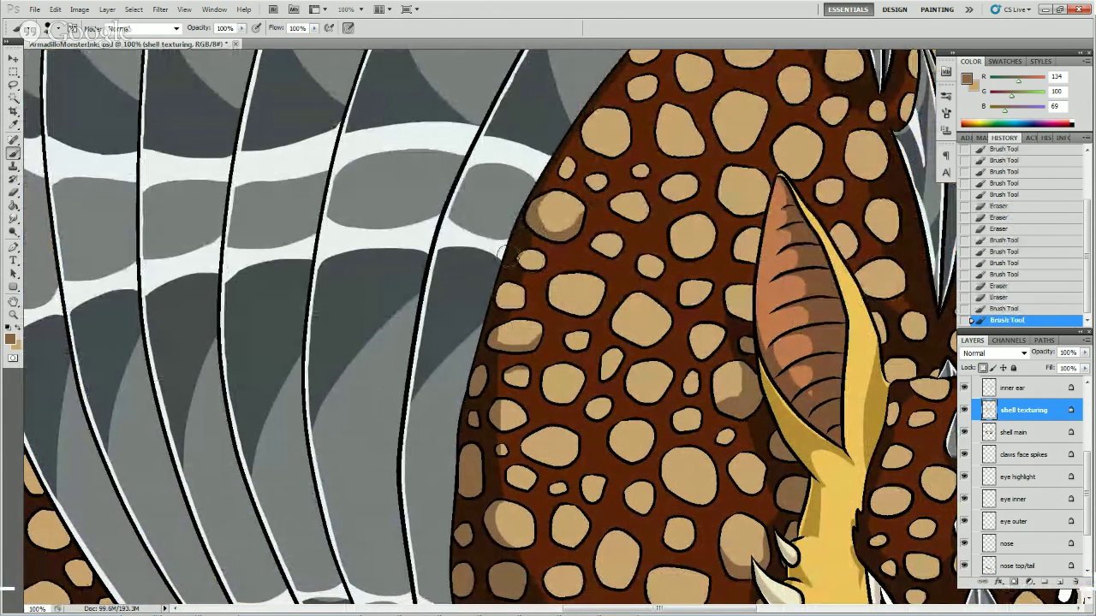
{"action": "mouse_move", "coordinate": [508, 254]}
{"action": "left_mouse_down"}
{"action": "mouse_move", "coordinate": [531, 279]}
{"action": "mouse_move", "coordinate": [547, 278]}
{"action": "mouse_move", "coordinate": [568, 250]}
{"action": "mouse_move", "coordinate": [541, 257]}
{"action": "left_mouse_up"}
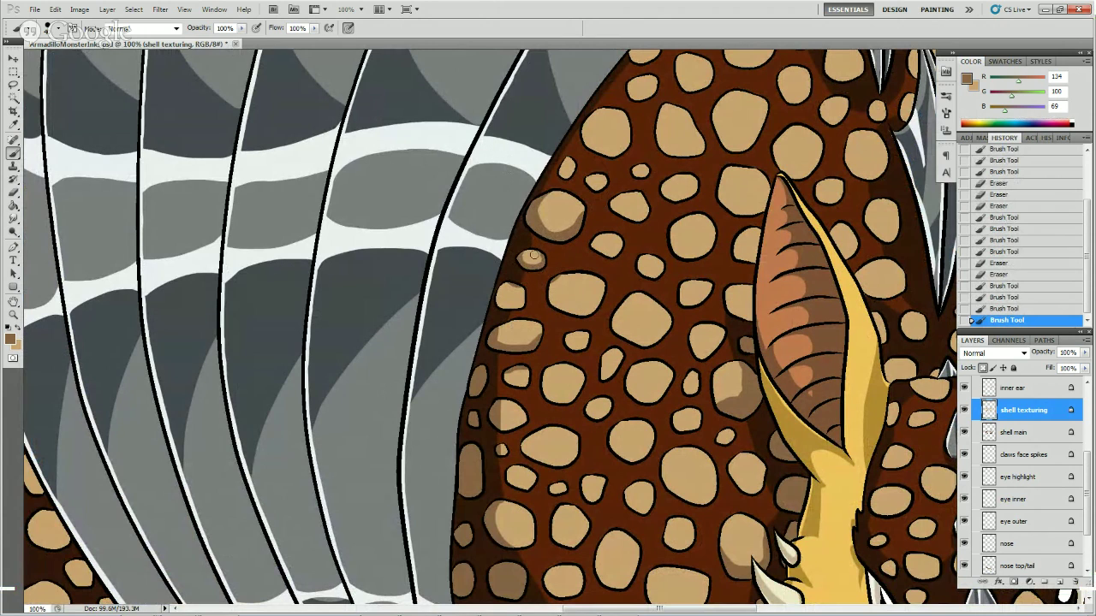
{"action": "left_click", "coordinate": [532, 258]}
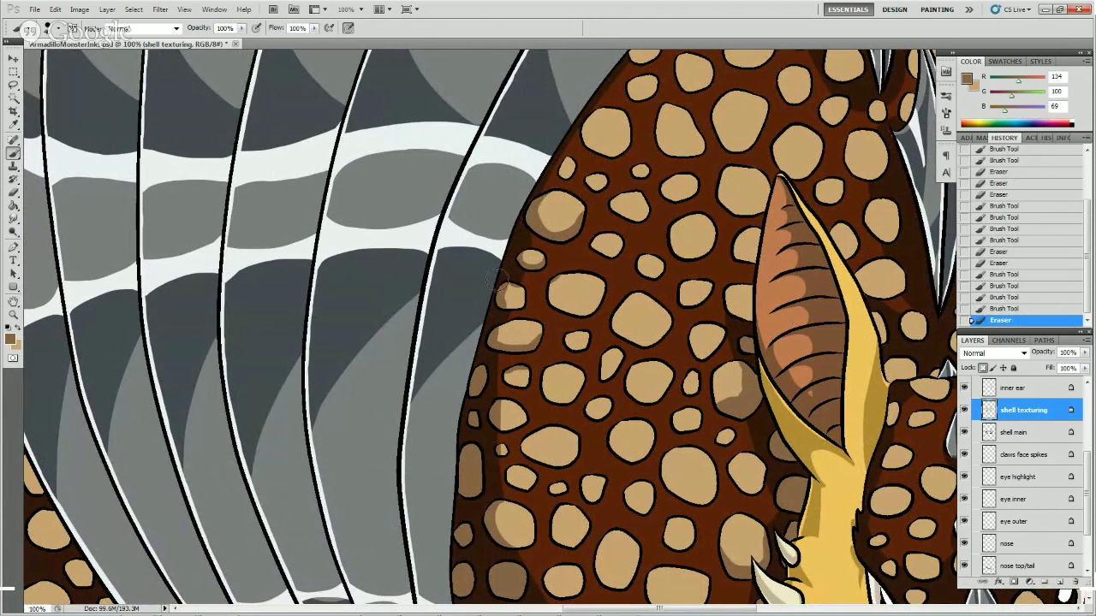
{"action": "left_click", "coordinate": [517, 245]}
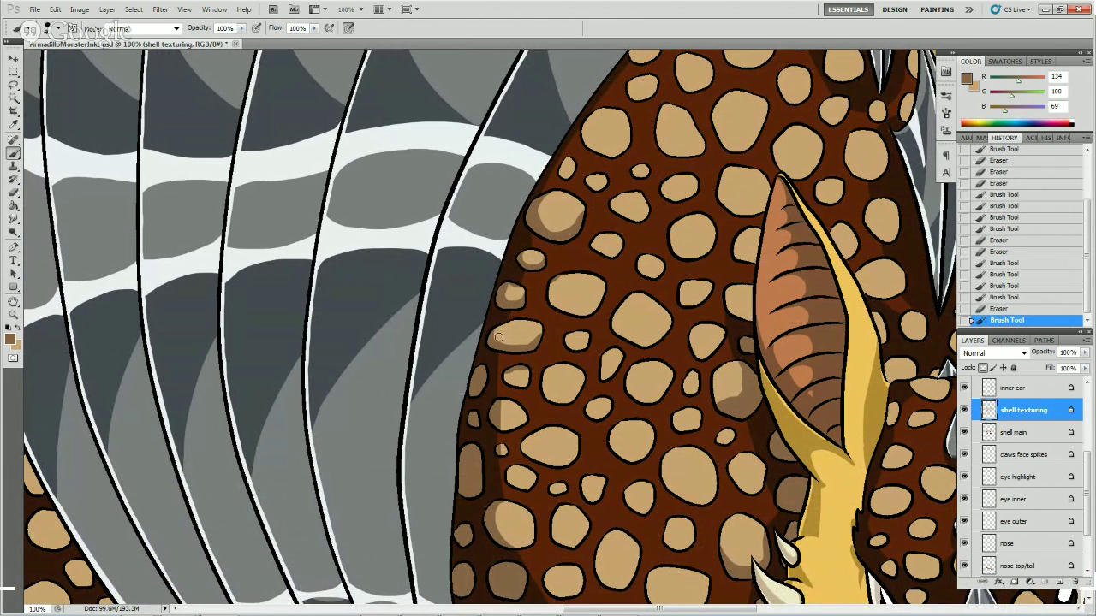
{"action": "key", "text": "e"}
{"action": "left_click_drag", "start_coordinate": [533, 332], "coordinate": [539, 327]}
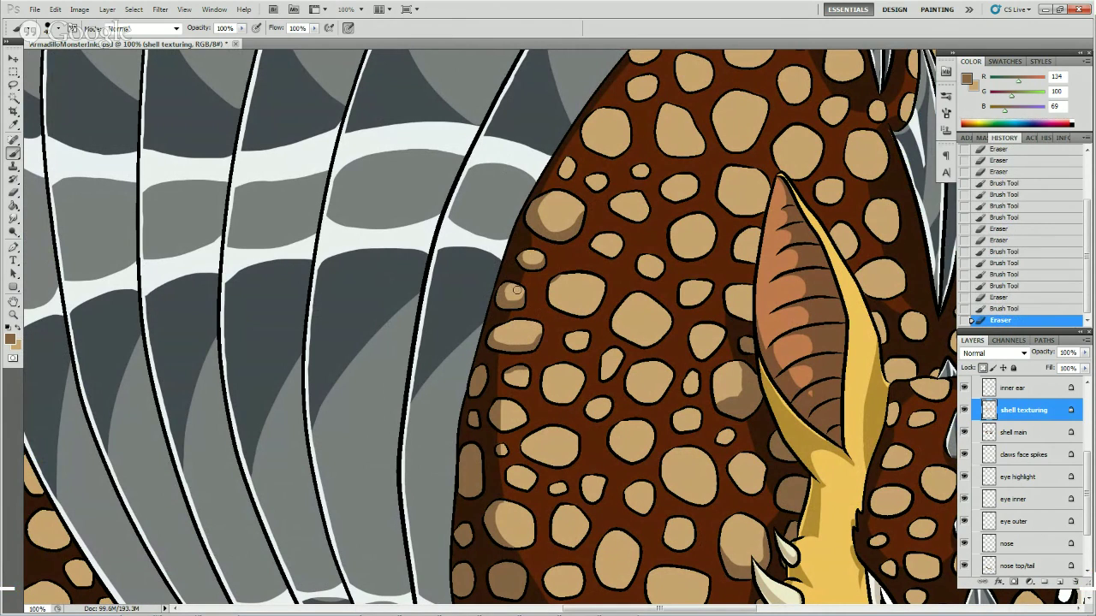
{"action": "mouse_move", "coordinate": [518, 294]}
{"action": "left_mouse_down"}
{"action": "mouse_move", "coordinate": [531, 270]}
{"action": "mouse_move", "coordinate": [567, 276]}
{"action": "left_mouse_up"}
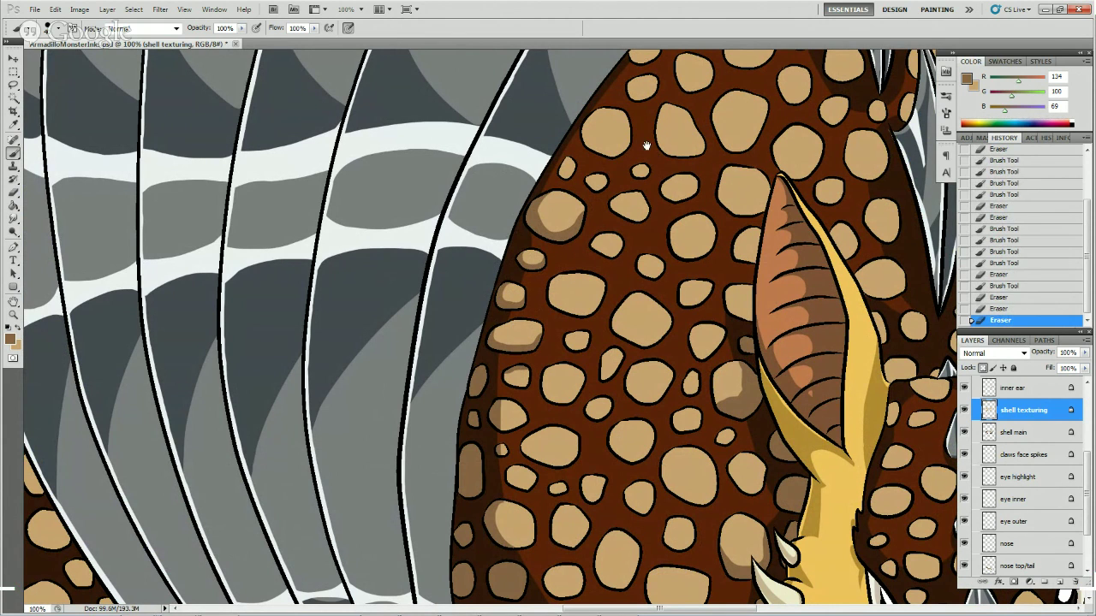
- Shade the small spot on the shell's upper edge and the spots around the topmost spike's base brown, erasing back their lit areas
{"action": "mouse_move", "coordinate": [647, 146]}
{"action": "left_mouse_down"}
{"action": "mouse_move", "coordinate": [601, 223]}
{"action": "mouse_move", "coordinate": [524, 257]}
{"action": "mouse_move", "coordinate": [507, 175]}
{"action": "left_mouse_up"}
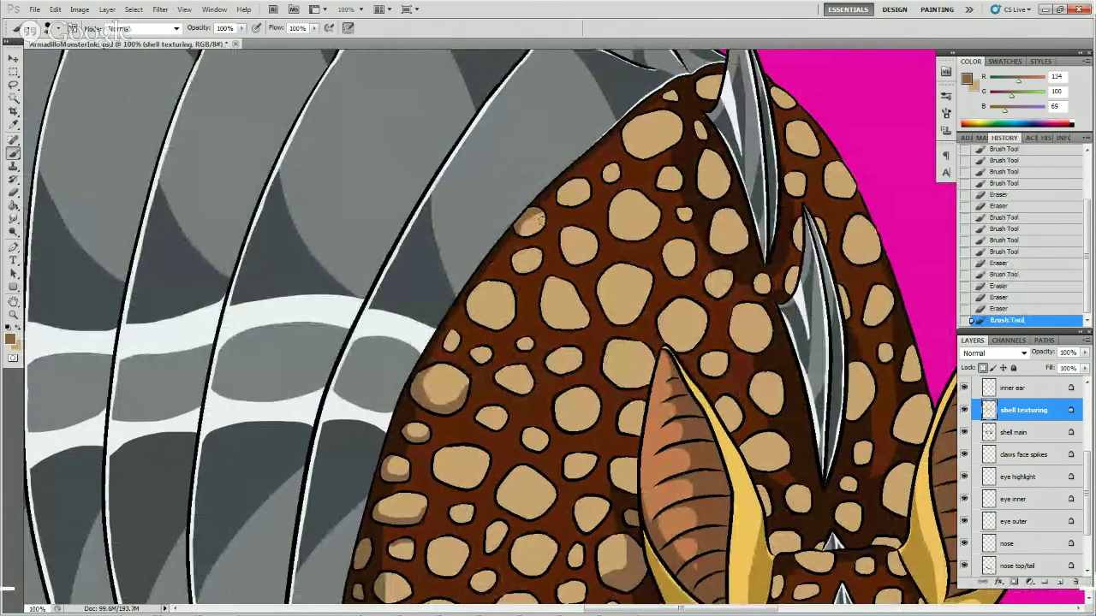
{"action": "left_click_drag", "start_coordinate": [524, 221], "coordinate": [537, 218]}
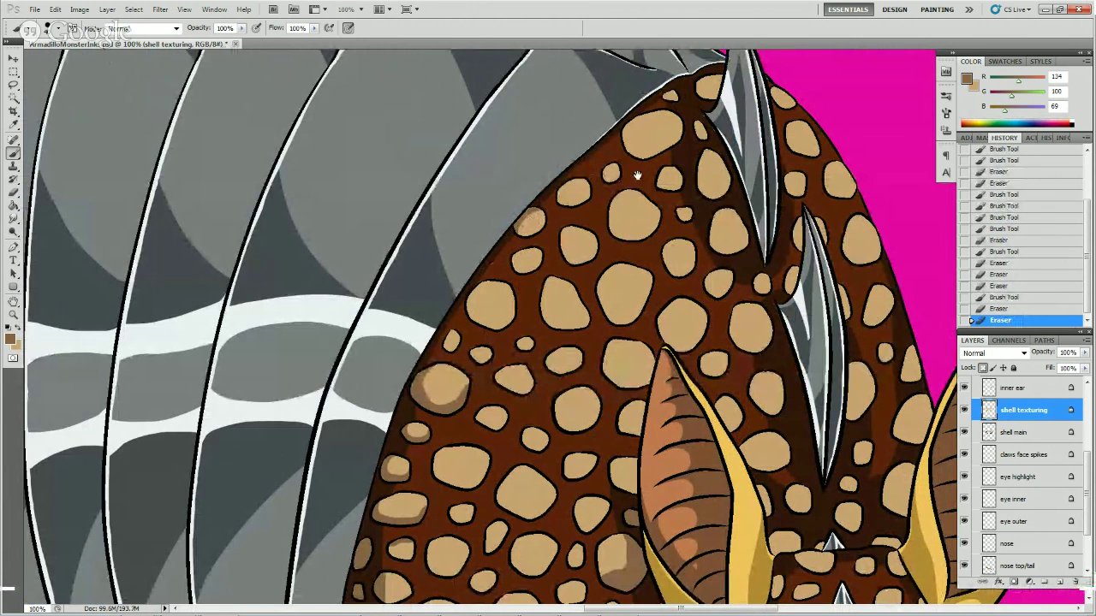
{"action": "left_click_drag", "start_coordinate": [635, 197], "coordinate": [460, 313]}
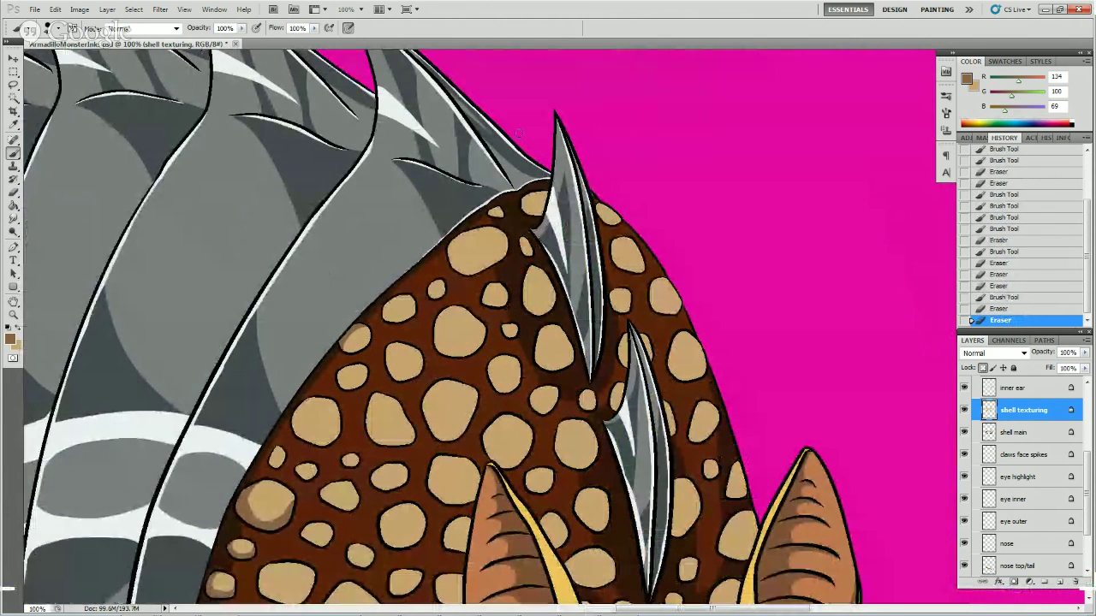
{"action": "left_click_drag", "start_coordinate": [528, 206], "coordinate": [535, 199]}
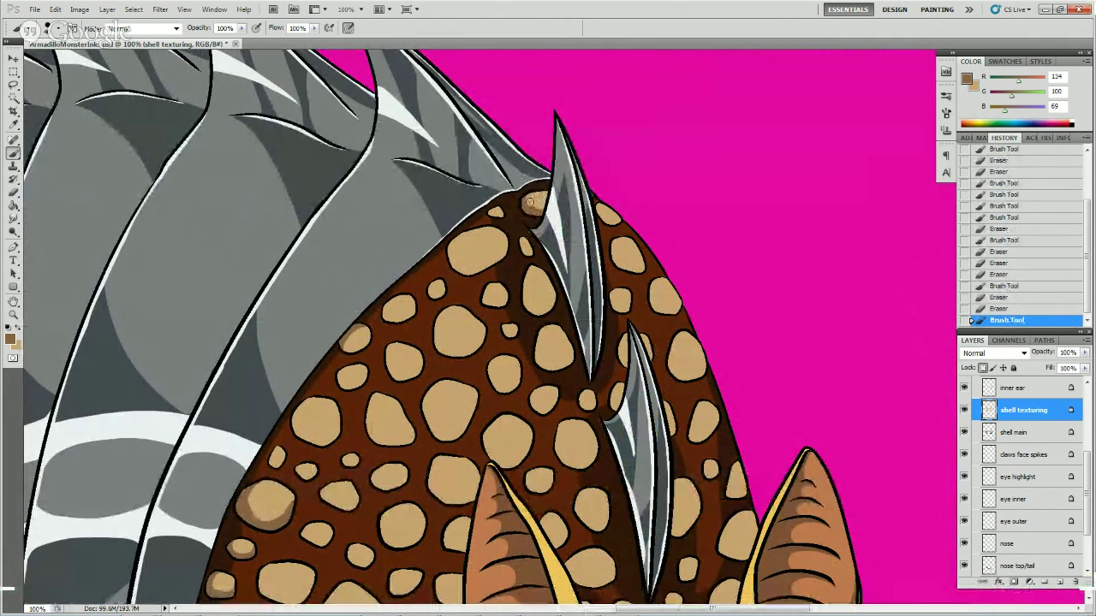
{"action": "key", "text": "e"}
{"action": "left_click_drag", "start_coordinate": [535, 204], "coordinate": [543, 206]}
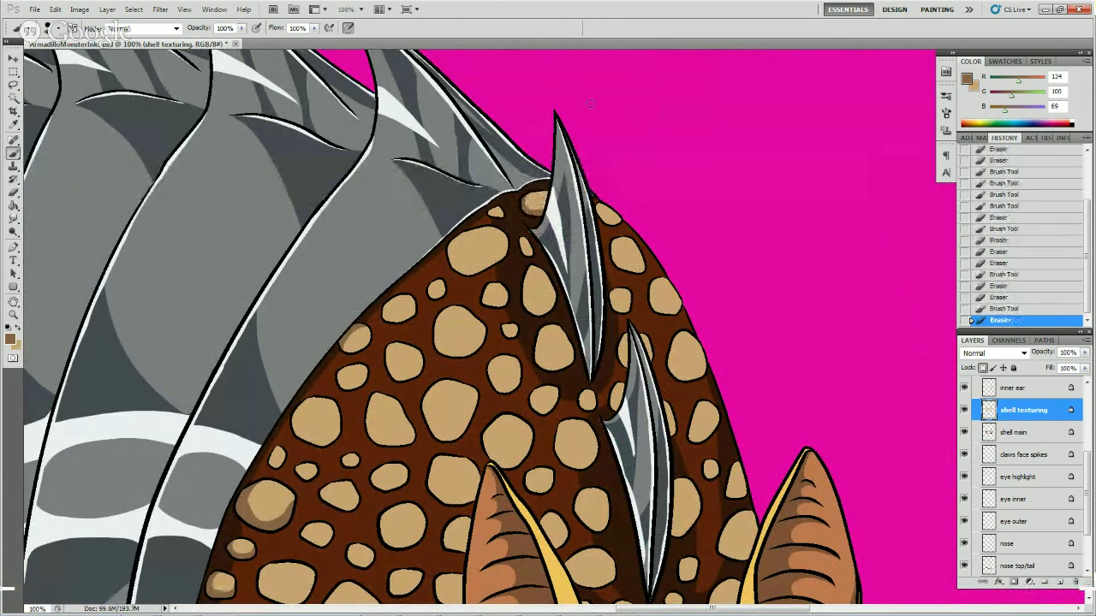
{"action": "key", "text": "b"}
{"action": "left_click_drag", "start_coordinate": [518, 257], "coordinate": [539, 227]}
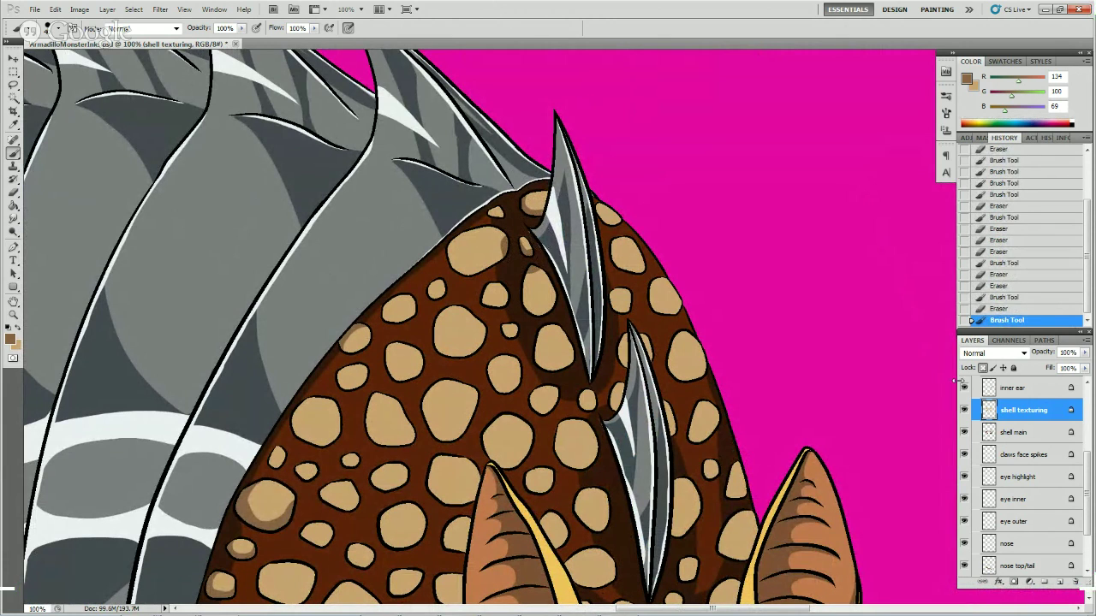
- Unlock transparent pixels on the spikes and middle layer and erase the stray color beside the topmost spike's base
{"action": "left_click", "coordinate": [1018, 456]}
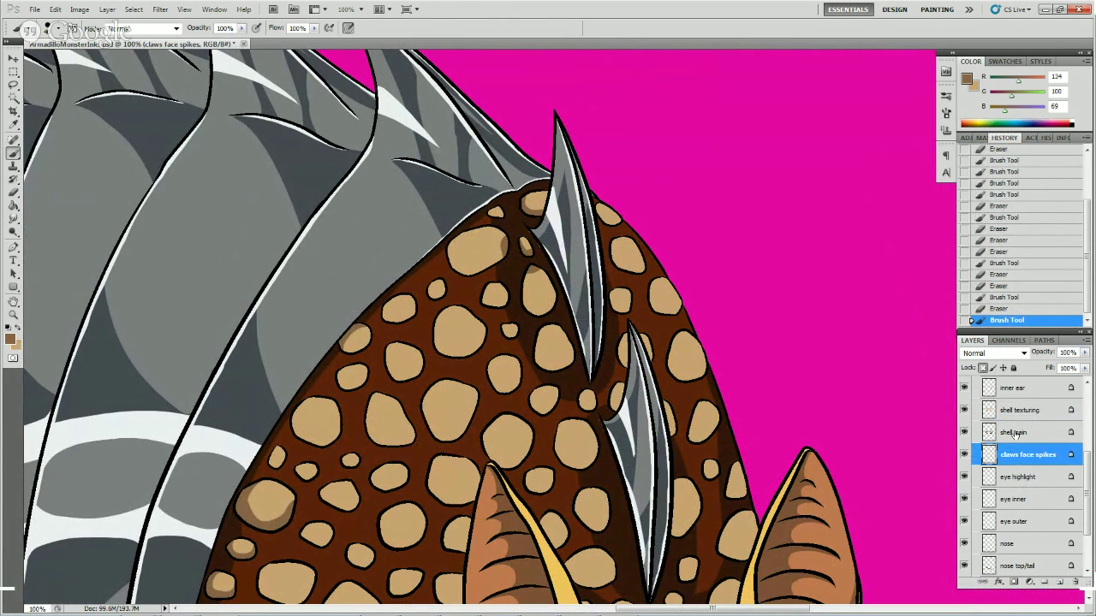
{"action": "scroll", "coordinate": [1019, 391], "scroll_direction": "up", "scroll_amount": 3}
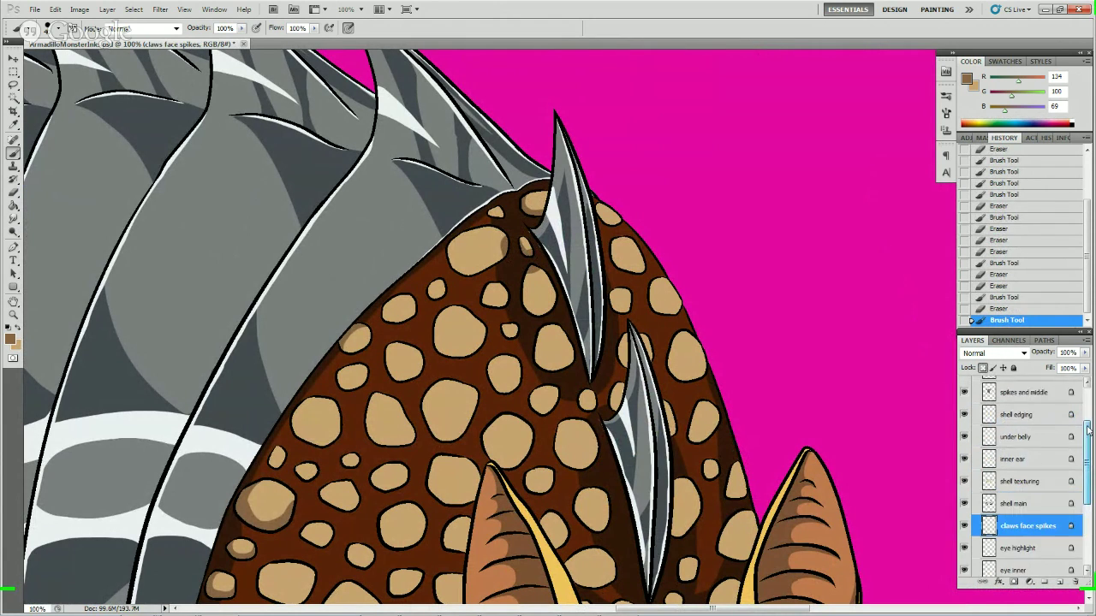
{"action": "left_click", "coordinate": [1032, 391]}
{"action": "left_click", "coordinate": [983, 367]}
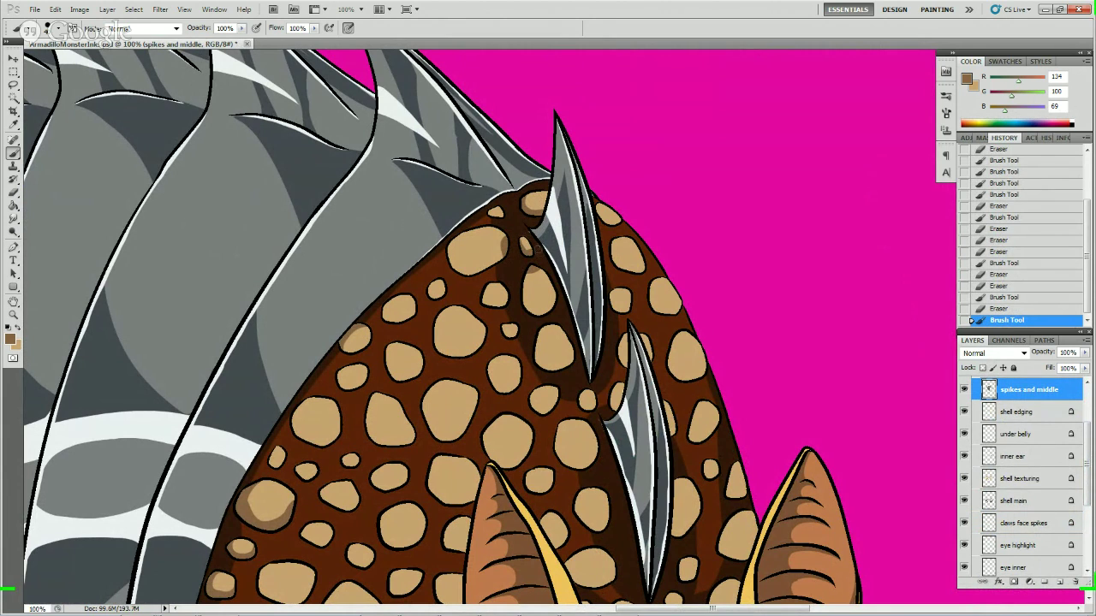
{"action": "left_click_drag", "start_coordinate": [526, 236], "coordinate": [531, 224]}
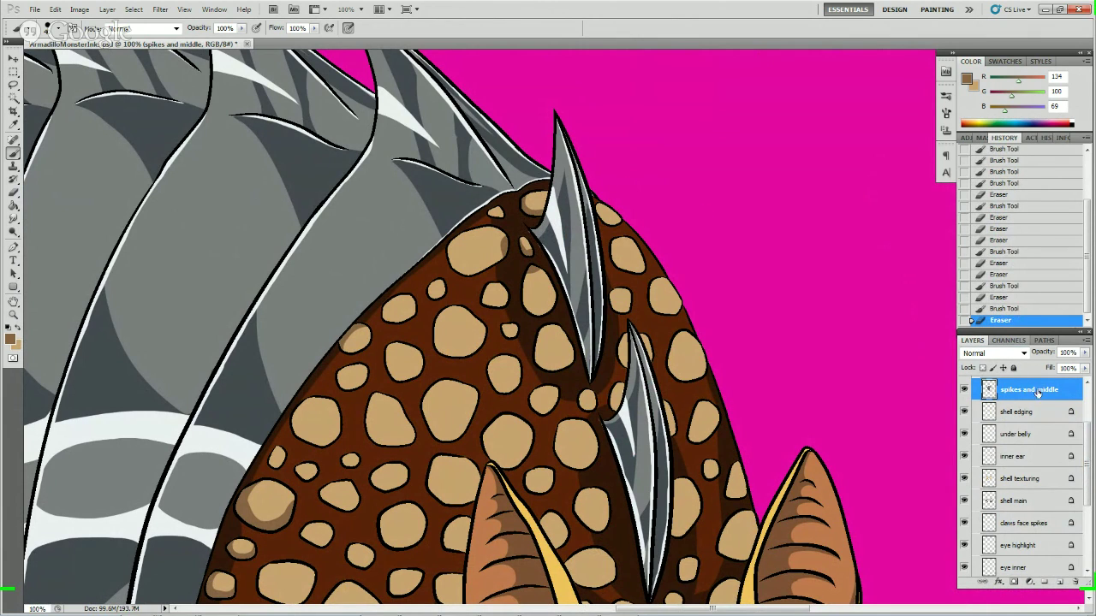
- Unlock transparency on the Spike Middle Highlights layer, erase stray highlight color around the two upper spikes, and lock it again
{"action": "left_click_drag", "start_coordinate": [1085, 435], "coordinate": [1088, 408]}
{"action": "left_click", "coordinate": [1004, 418]}
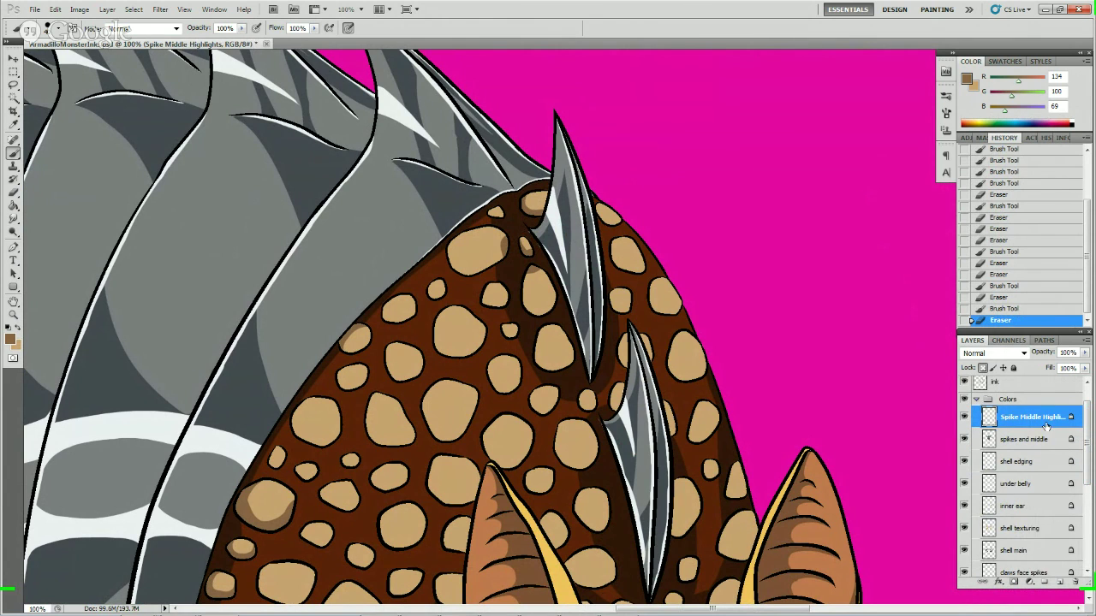
{"action": "double_click", "coordinate": [1046, 424]}
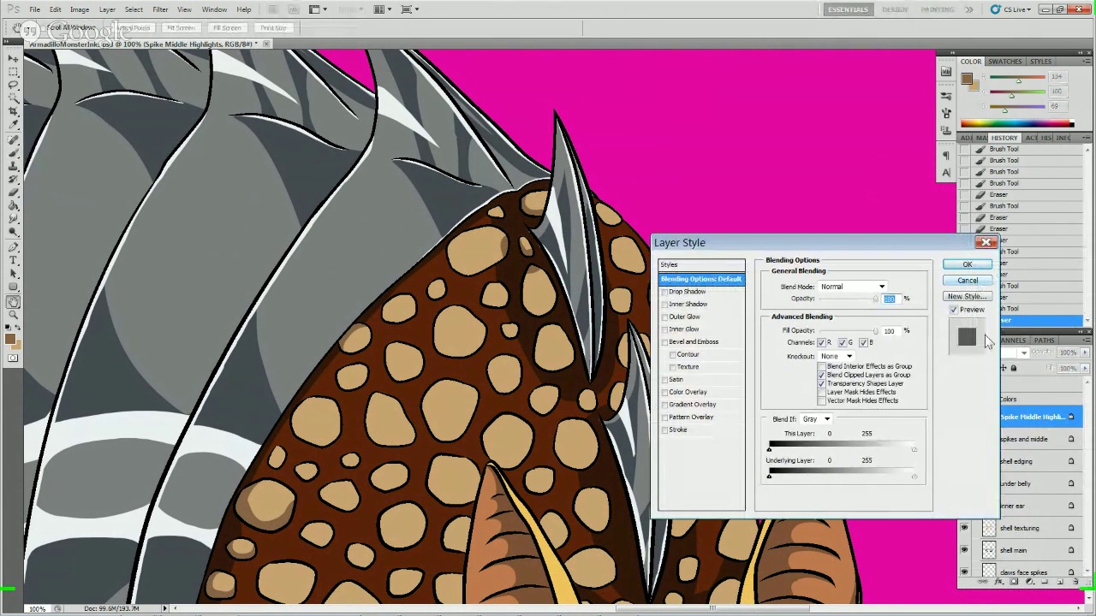
{"action": "left_click", "coordinate": [967, 280]}
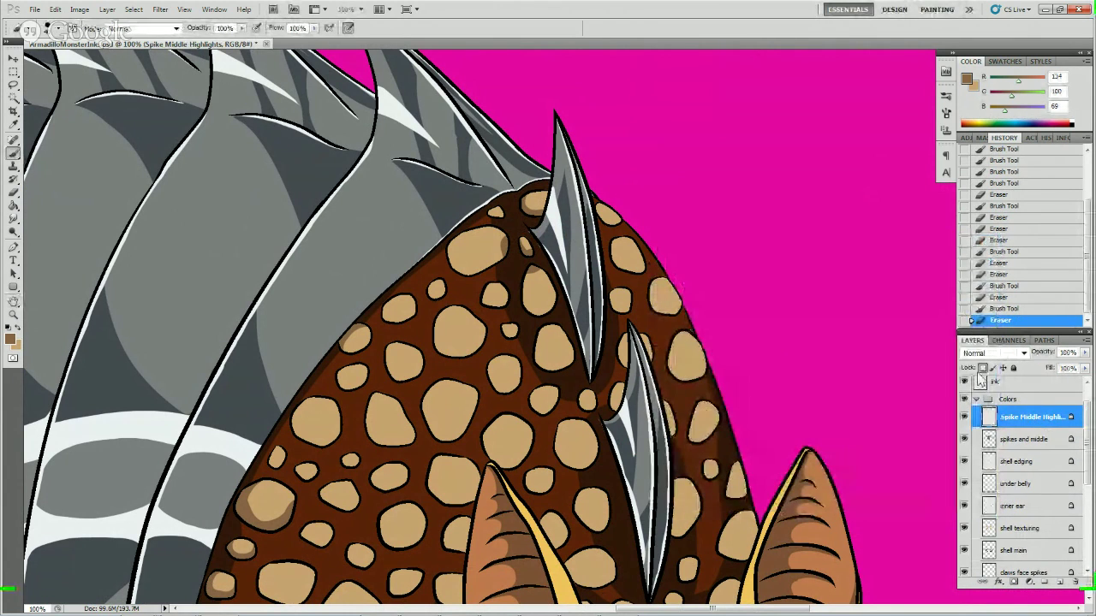
{"action": "left_click", "coordinate": [982, 367]}
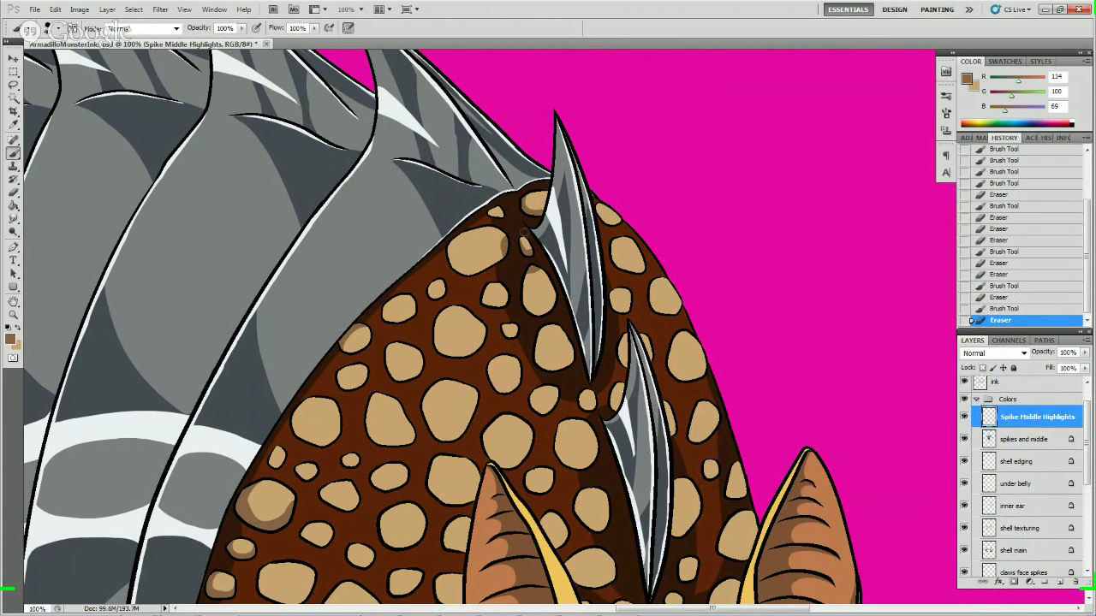
{"action": "left_click_drag", "start_coordinate": [524, 231], "coordinate": [528, 245]}
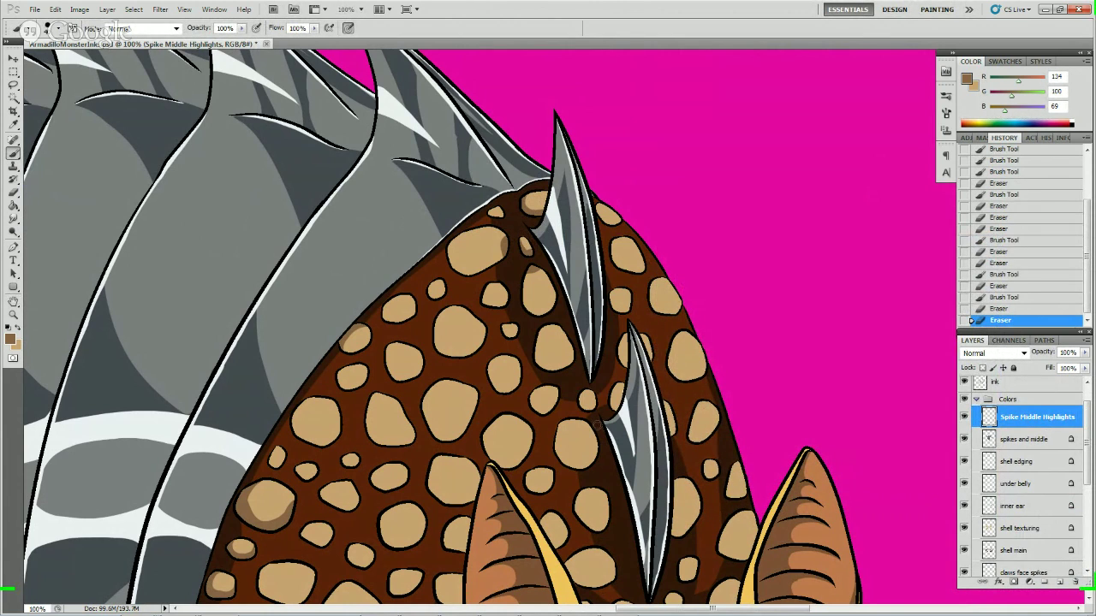
{"action": "left_click_drag", "start_coordinate": [600, 439], "coordinate": [603, 435]}
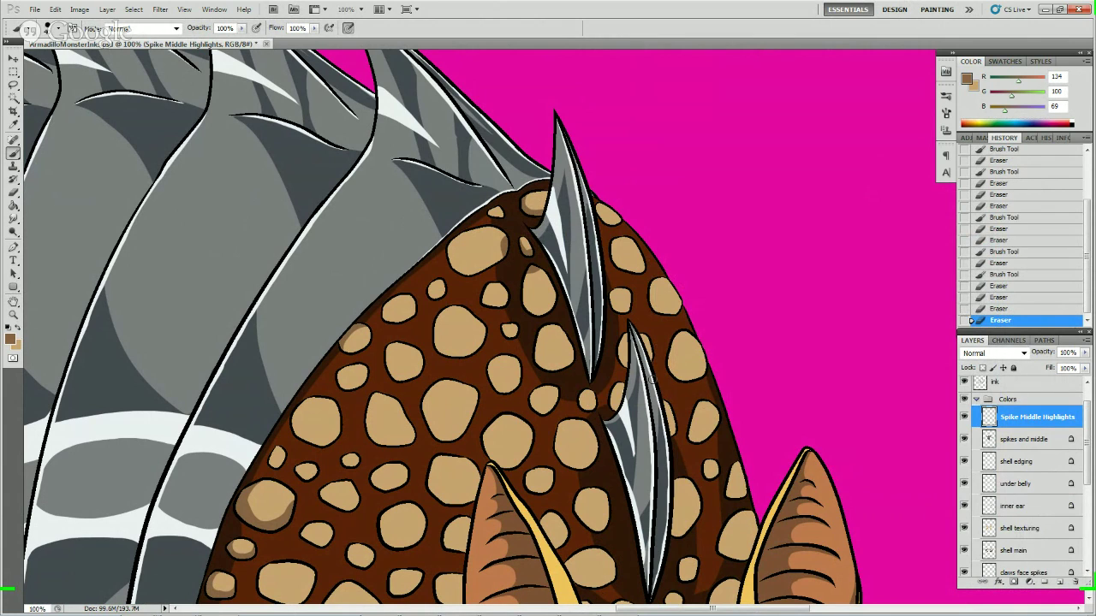
{"action": "left_click_drag", "start_coordinate": [649, 380], "coordinate": [642, 382]}
{"action": "left_click", "coordinate": [983, 368]}
- Return to the shell texturing layer and hide it
{"action": "left_click", "coordinate": [1023, 529]}
{"action": "left_click", "coordinate": [965, 529]}
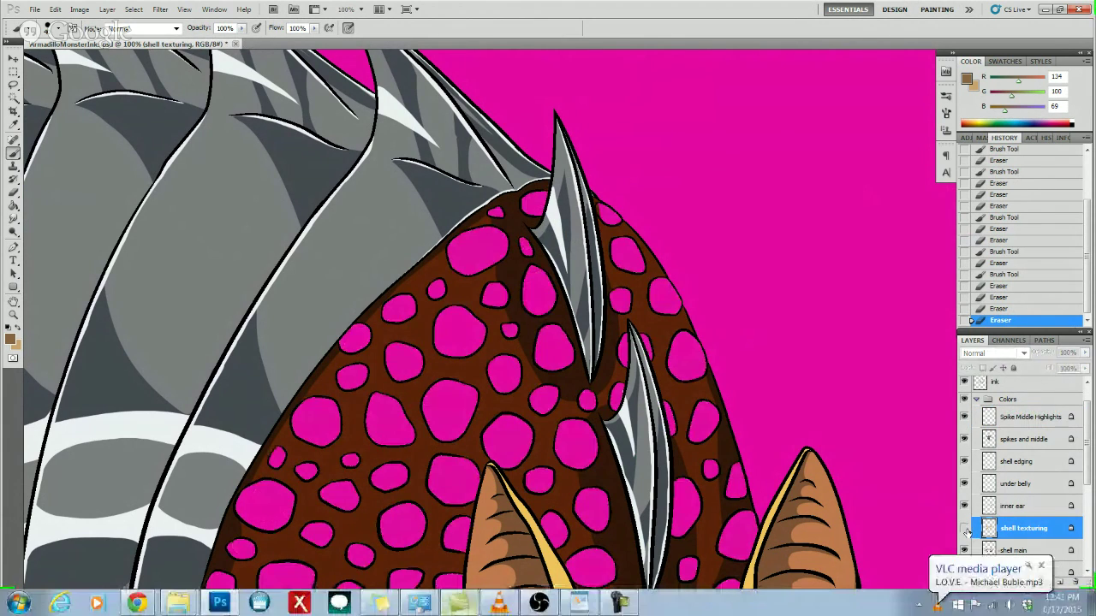
- Show the shell texturing layer again and shade the small spots left of the topmost spike's base brown, erasing back their lit areas
{"action": "left_click", "coordinate": [965, 530]}
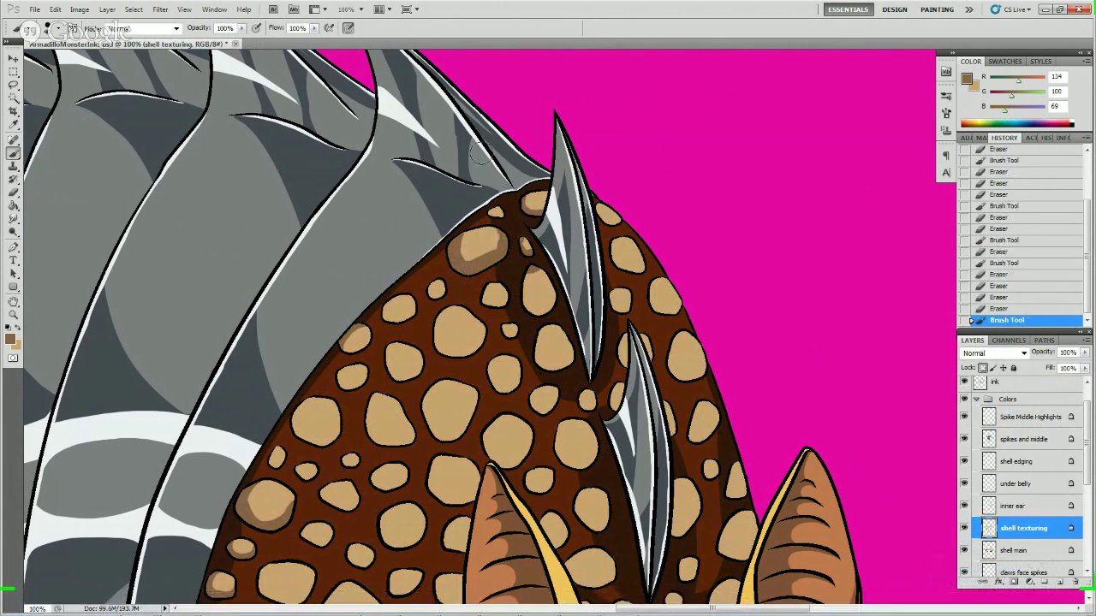
{"action": "left_click_drag", "start_coordinate": [523, 221], "coordinate": [527, 242]}
{"action": "key", "text": "e"}
{"action": "left_click", "coordinate": [525, 245]}
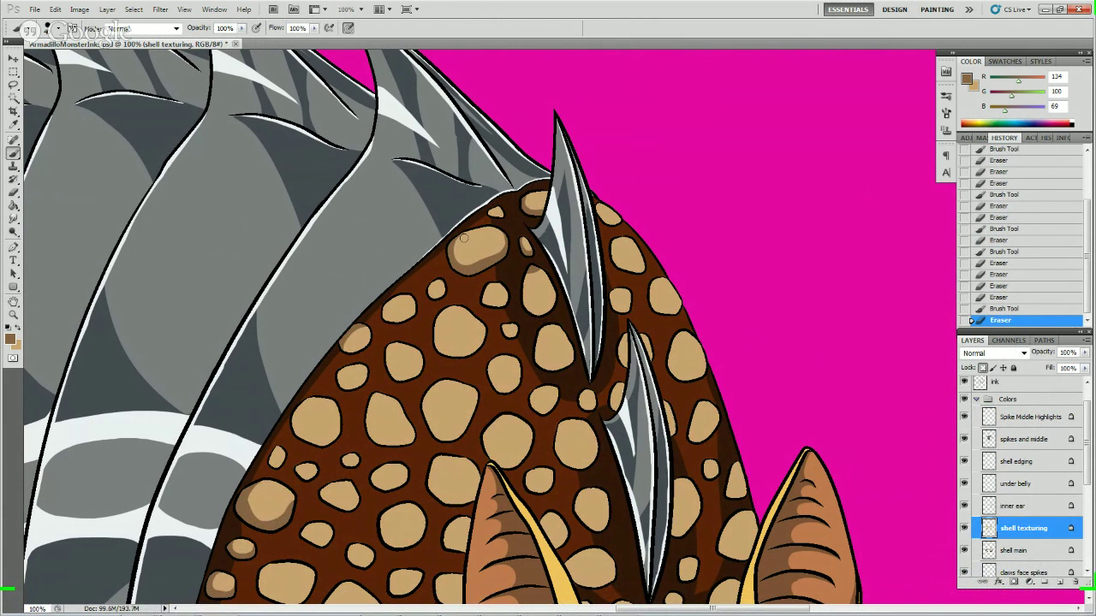
{"action": "left_click", "coordinate": [469, 230]}
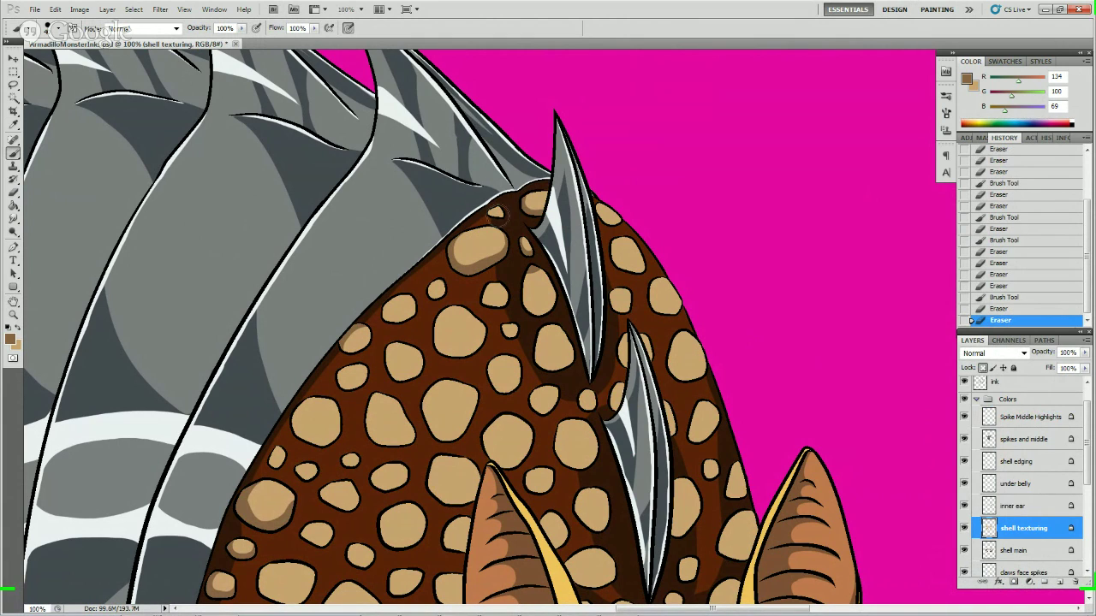
{"action": "left_click", "coordinate": [495, 210]}
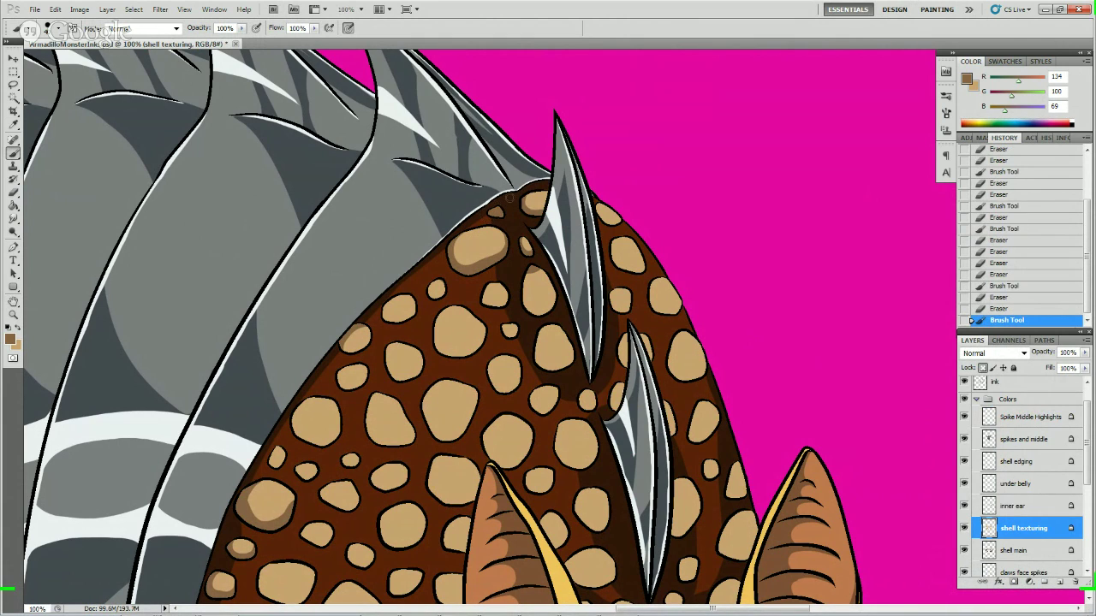
{"action": "left_click", "coordinate": [497, 210]}
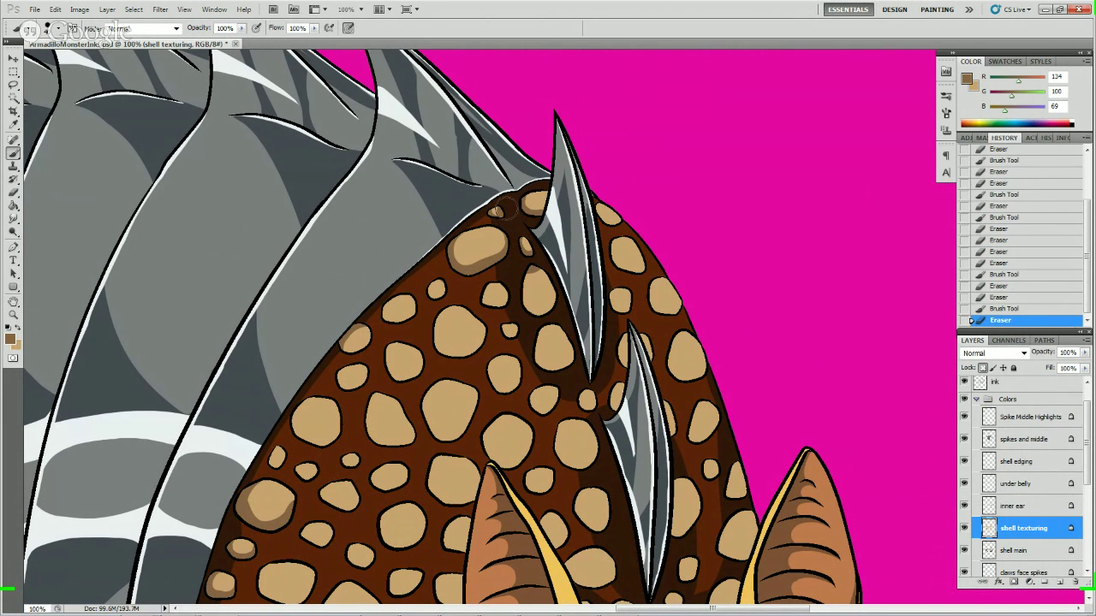
- Shade the right edge of the large spot near the shell's peak brown and erase back its lit center
{"action": "left_click", "coordinate": [506, 224]}
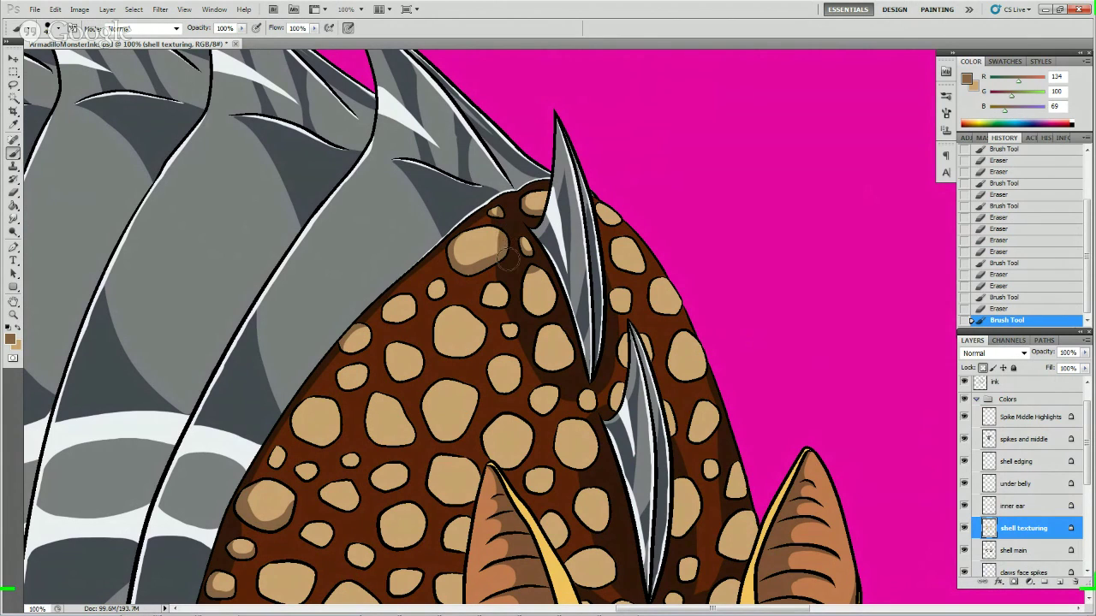
{"action": "mouse_move", "coordinate": [508, 244]}
{"action": "left_mouse_down"}
{"action": "mouse_move", "coordinate": [504, 228]}
{"action": "mouse_move", "coordinate": [510, 250]}
{"action": "left_mouse_up"}
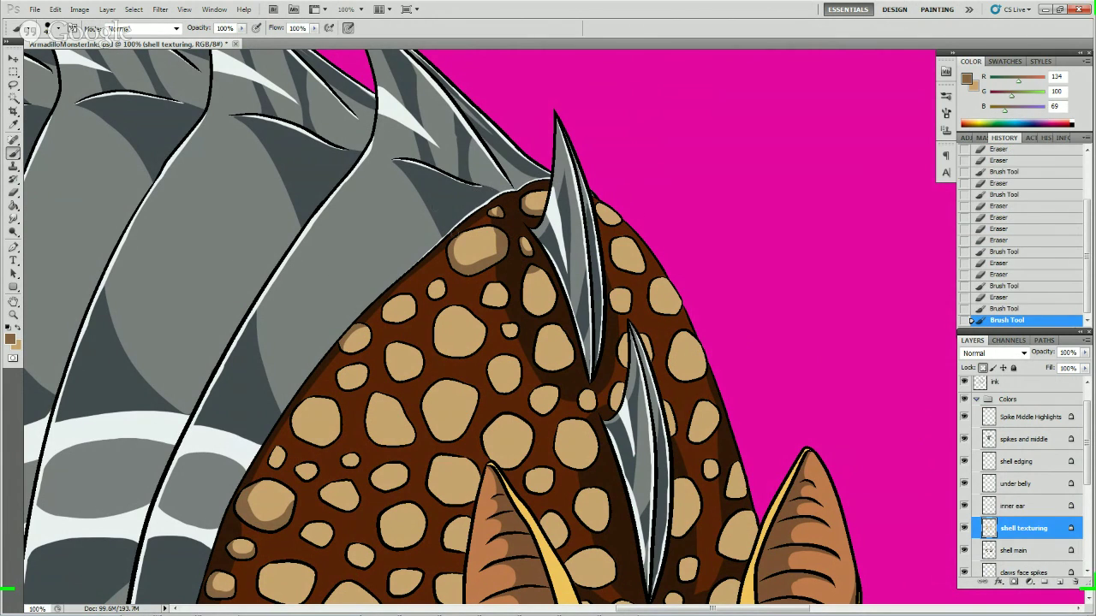
{"action": "left_click", "coordinate": [488, 235]}
{"action": "left_click", "coordinate": [490, 237]}
{"action": "left_click", "coordinate": [492, 239]}
{"action": "left_click", "coordinate": [493, 240]}
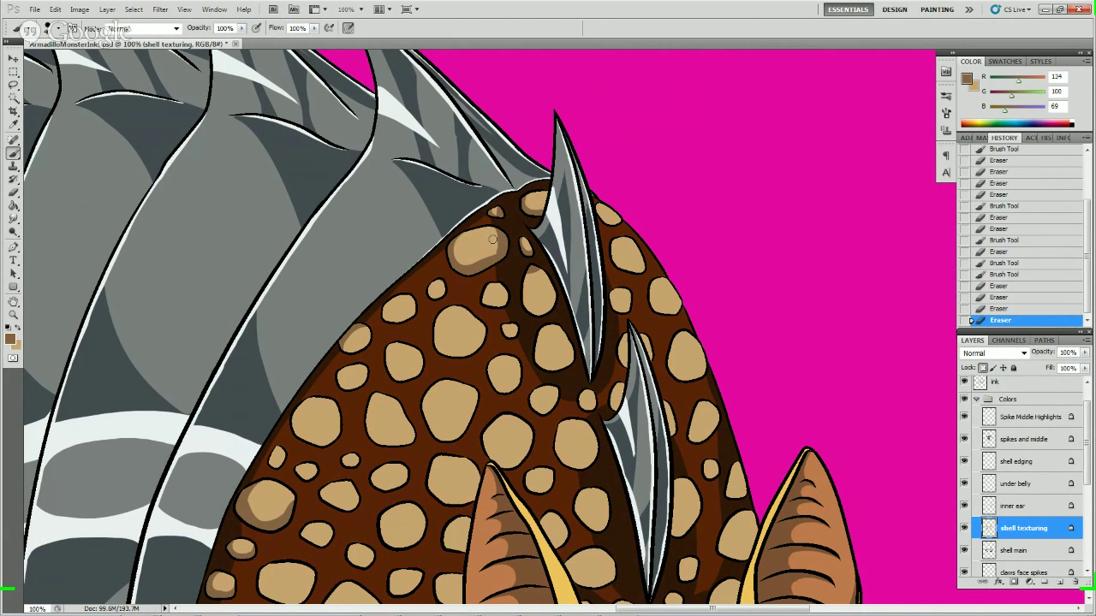
{"action": "left_click", "coordinate": [495, 247]}
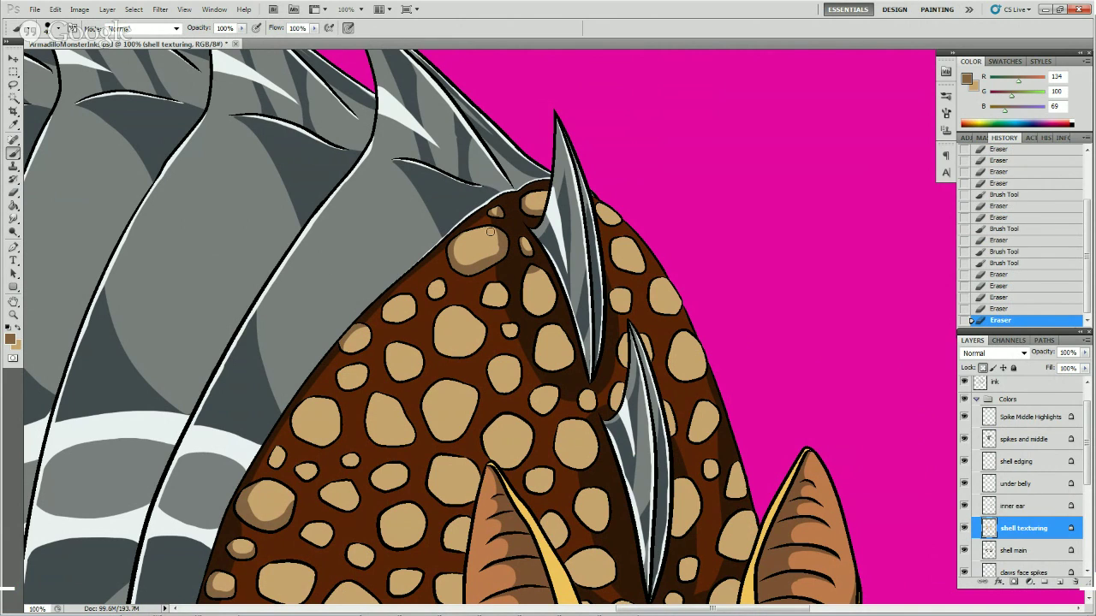
{"action": "left_click", "coordinate": [488, 229]}
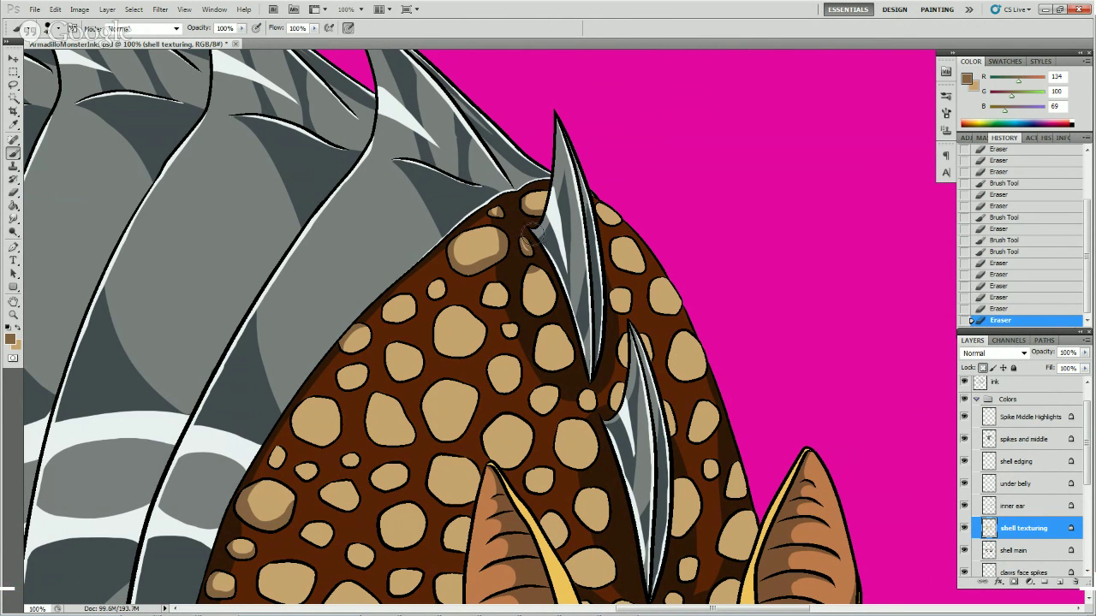
- Cover the two large spots along the topmost spike's left edge with brown shadow
{"action": "left_click", "coordinate": [540, 257]}
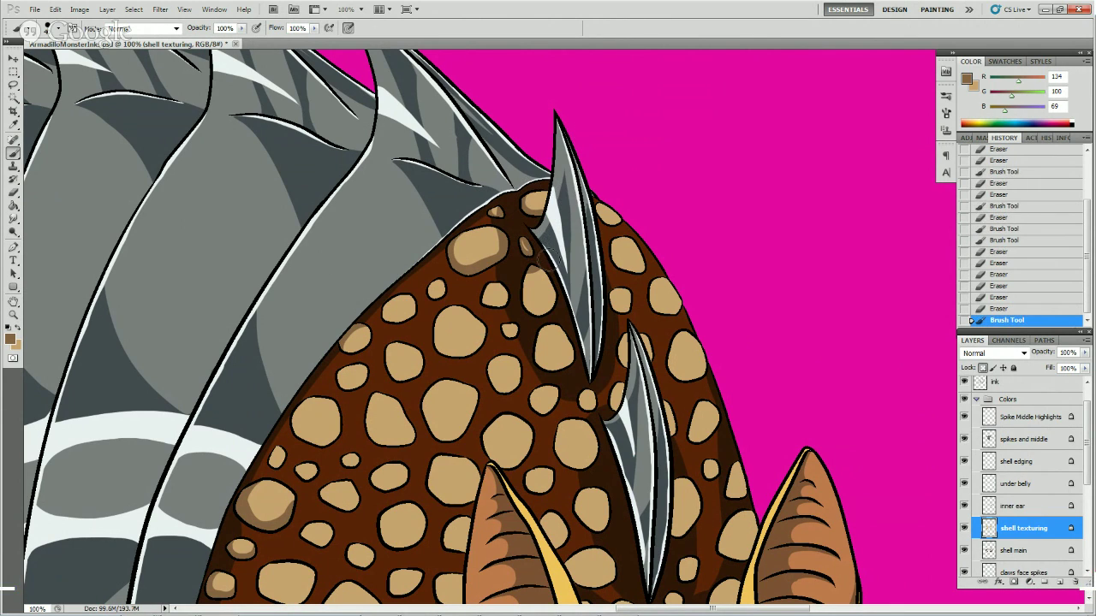
{"action": "mouse_move", "coordinate": [543, 265]}
{"action": "left_mouse_down"}
{"action": "mouse_move", "coordinate": [545, 308]}
{"action": "mouse_move", "coordinate": [536, 248]}
{"action": "left_mouse_up"}
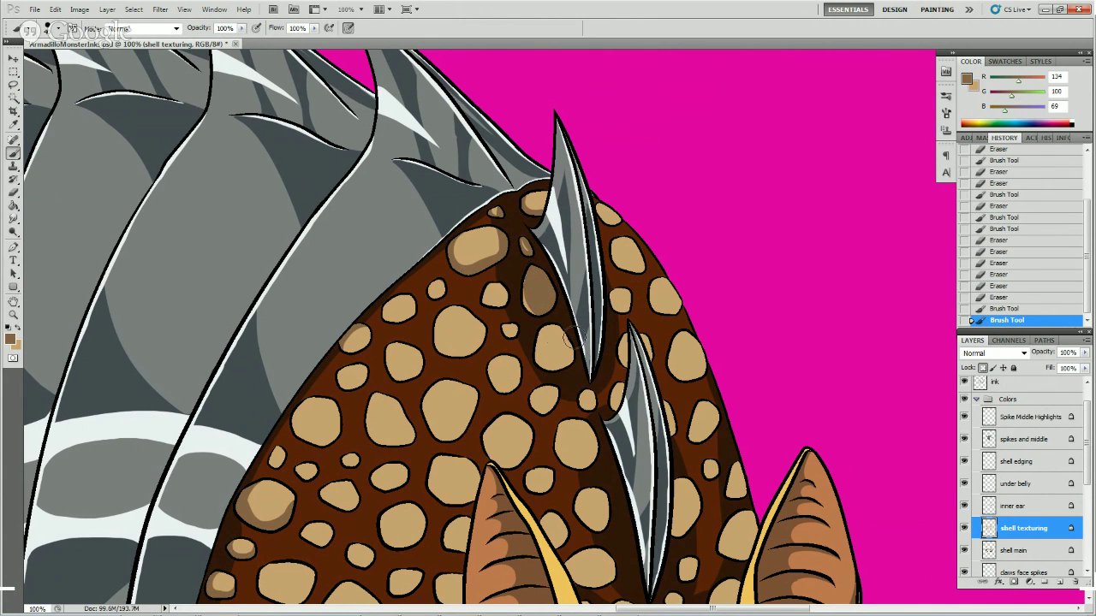
{"action": "mouse_move", "coordinate": [567, 336]}
{"action": "left_mouse_down"}
{"action": "mouse_move", "coordinate": [557, 353]}
{"action": "mouse_move", "coordinate": [568, 356]}
{"action": "mouse_move", "coordinate": [590, 322]}
{"action": "left_mouse_up"}
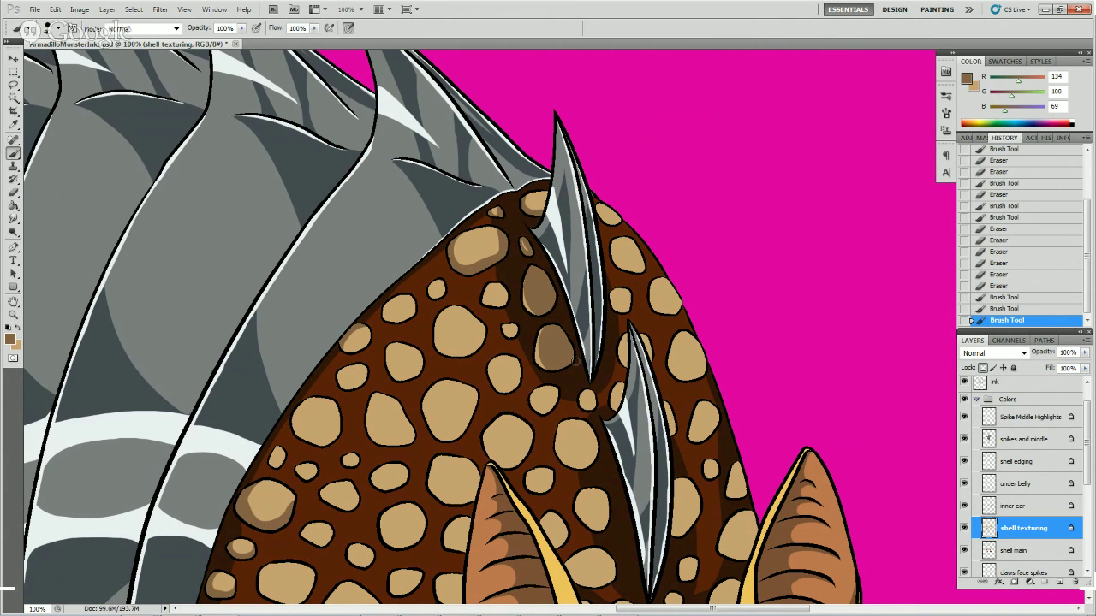
{"action": "left_click_drag", "start_coordinate": [574, 358], "coordinate": [533, 276]}
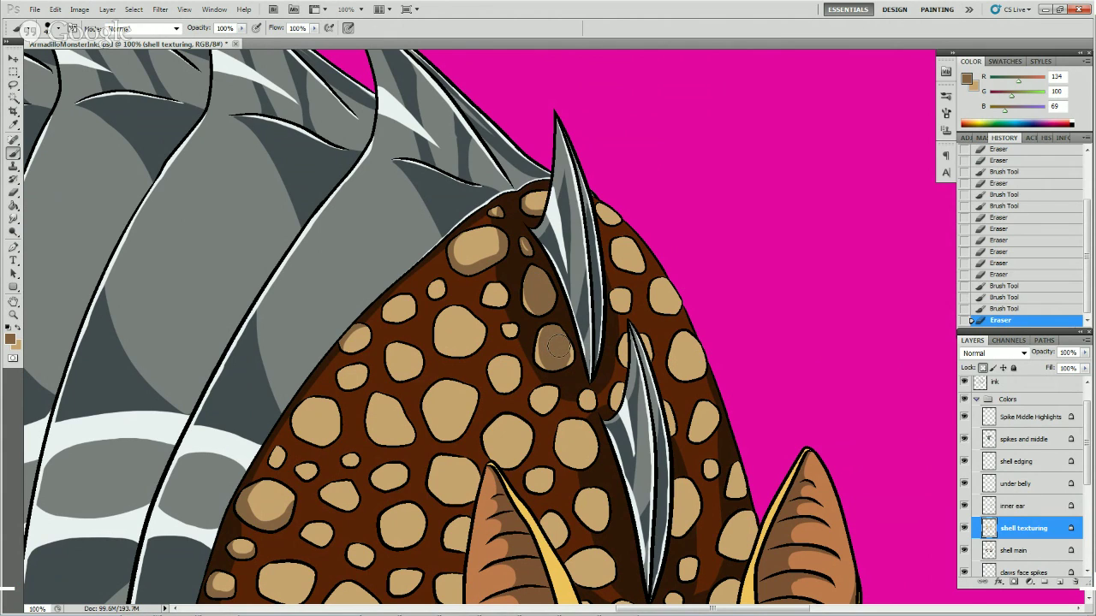
{"action": "left_click_drag", "start_coordinate": [558, 355], "coordinate": [555, 343]}
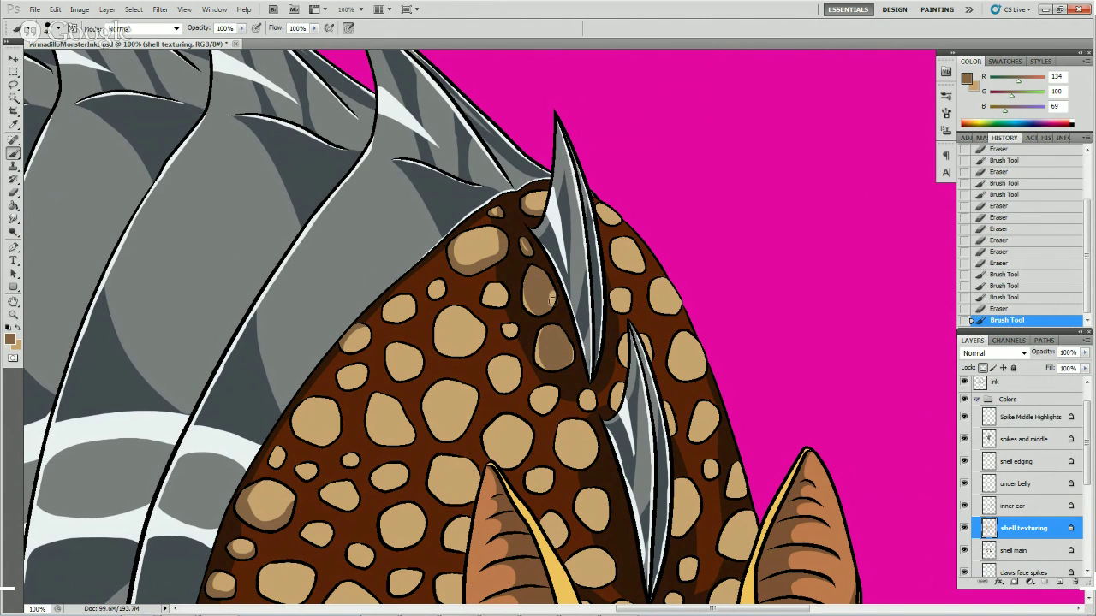
{"action": "mouse_move", "coordinate": [553, 300]}
{"action": "left_mouse_down"}
{"action": "mouse_move", "coordinate": [545, 274]}
{"action": "mouse_move", "coordinate": [526, 266]}
{"action": "mouse_move", "coordinate": [549, 278]}
{"action": "left_mouse_up"}
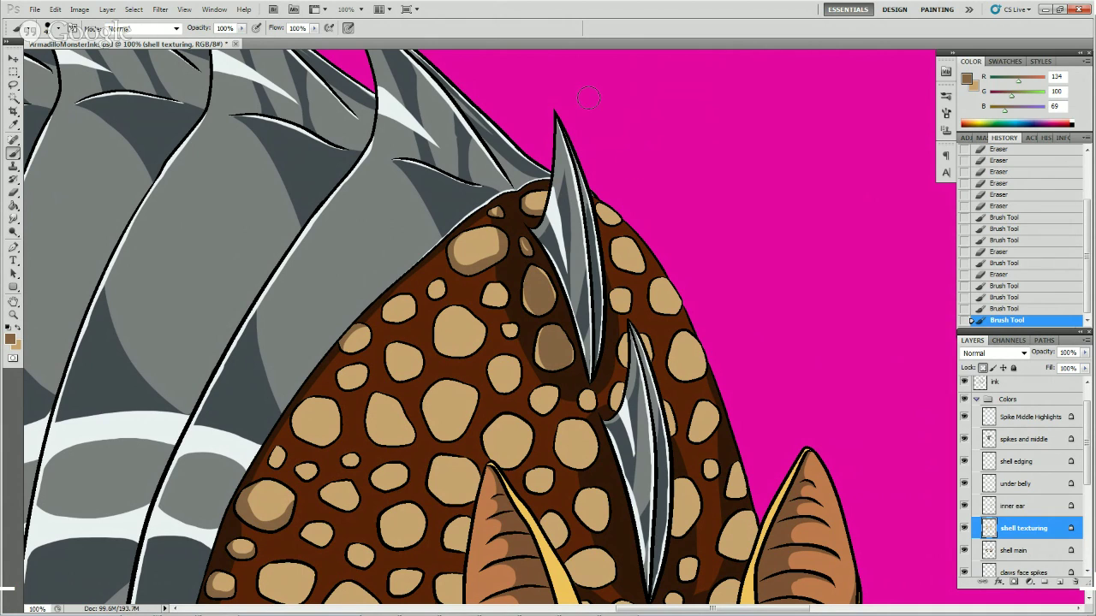
- Shade the lower edges of the large spot left of the second spike's base and the smaller spot above it, refining their lit areas
{"action": "mouse_move", "coordinate": [592, 438]}
{"action": "left_mouse_down"}
{"action": "mouse_move", "coordinate": [590, 471]}
{"action": "mouse_move", "coordinate": [564, 358]}
{"action": "mouse_move", "coordinate": [526, 371]}
{"action": "mouse_move", "coordinate": [575, 447]}
{"action": "mouse_move", "coordinate": [578, 427]}
{"action": "mouse_move", "coordinate": [569, 472]}
{"action": "mouse_move", "coordinate": [547, 320]}
{"action": "mouse_move", "coordinate": [566, 416]}
{"action": "mouse_move", "coordinate": [576, 458]}
{"action": "left_mouse_up"}
{"action": "key", "text": "e"}
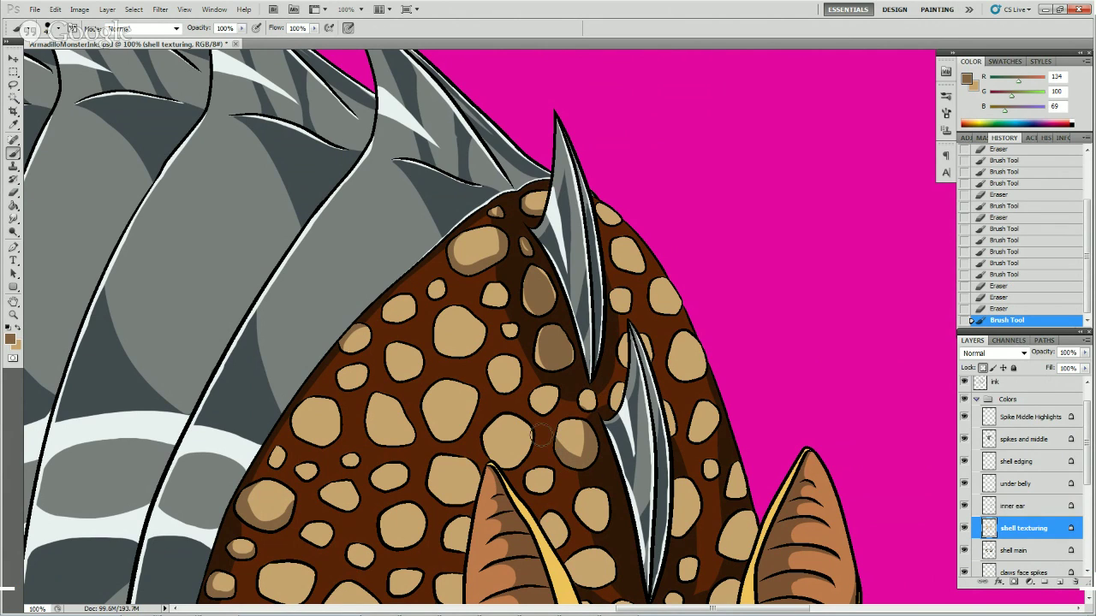
{"action": "left_click_drag", "start_coordinate": [545, 415], "coordinate": [548, 397]}
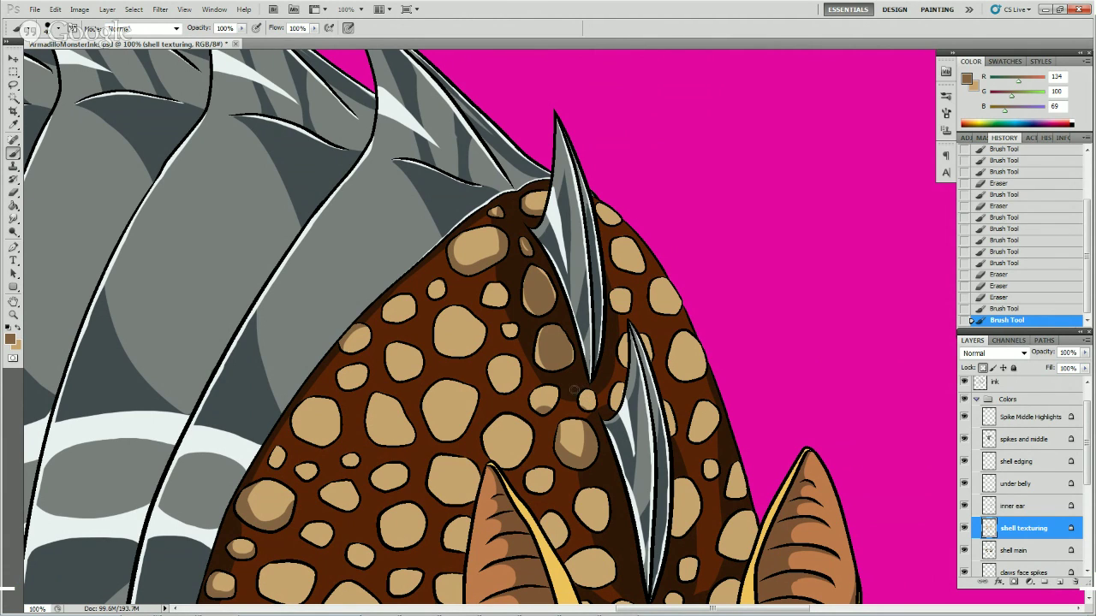
{"action": "left_click", "coordinate": [587, 387]}
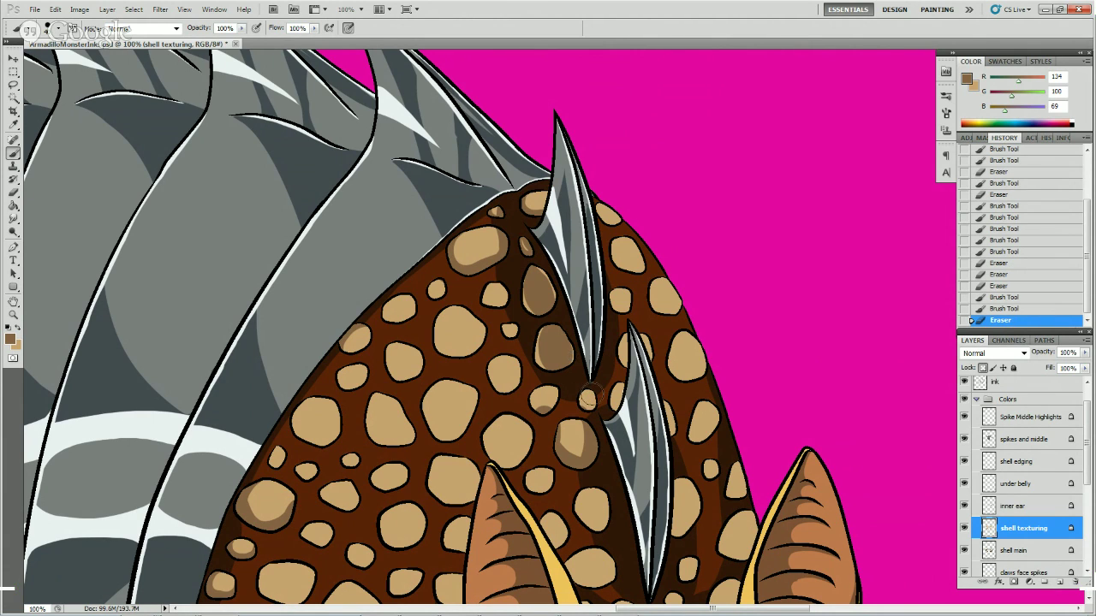
- Shade the small round spot just below the topmost spike's lower tip brown and erase back its lit center
{"action": "key", "text": "b"}
{"action": "left_click_drag", "start_coordinate": [584, 389], "coordinate": [589, 356]}
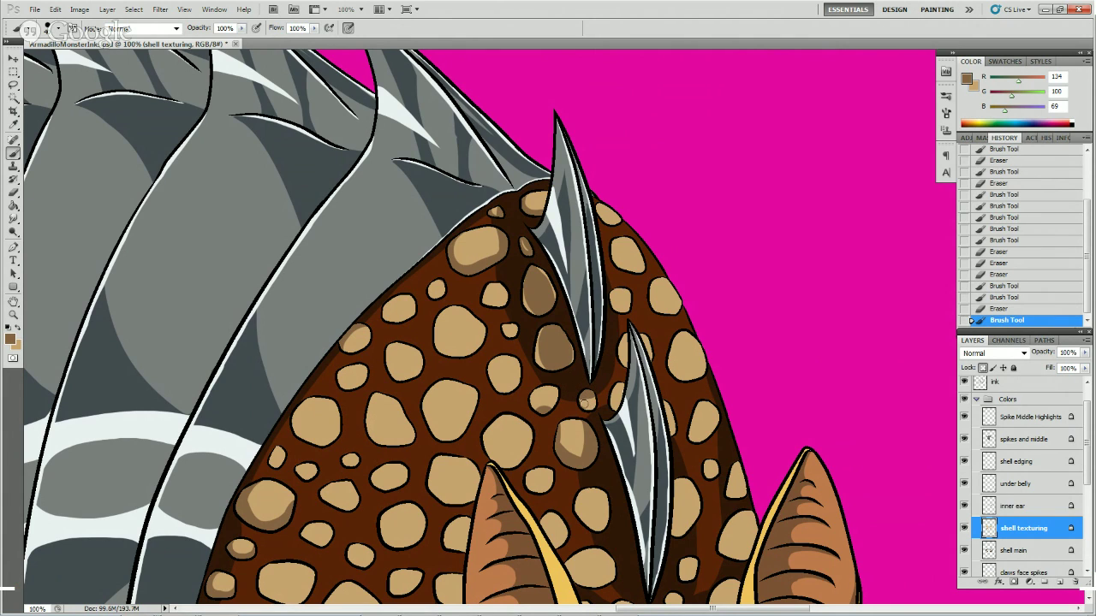
{"action": "key", "text": "e"}
{"action": "left_click_drag", "start_coordinate": [588, 403], "coordinate": [590, 364]}
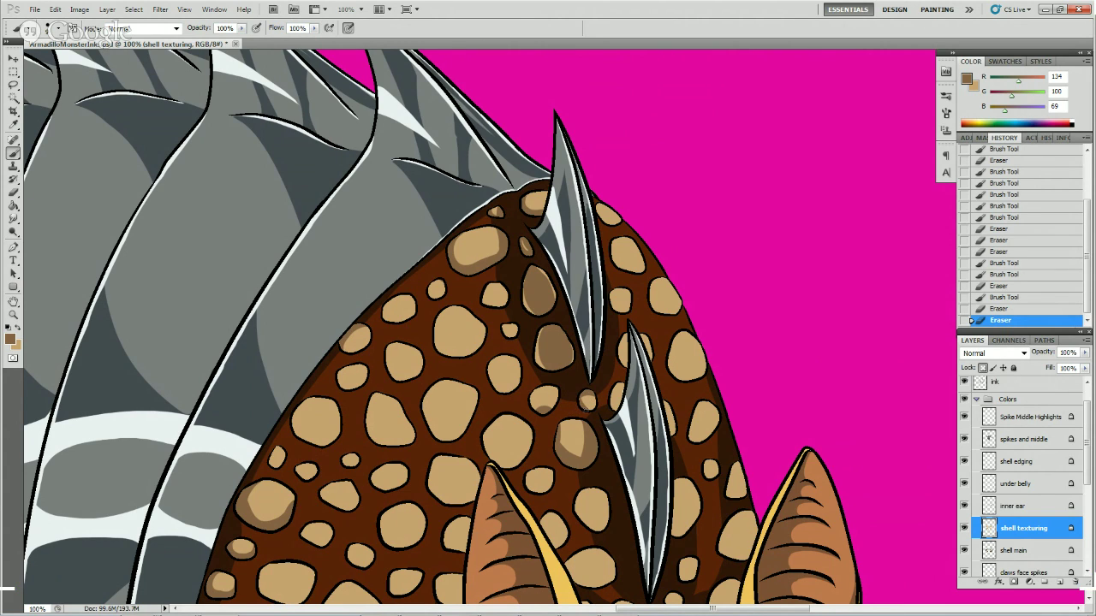
{"action": "left_click", "coordinate": [587, 400]}
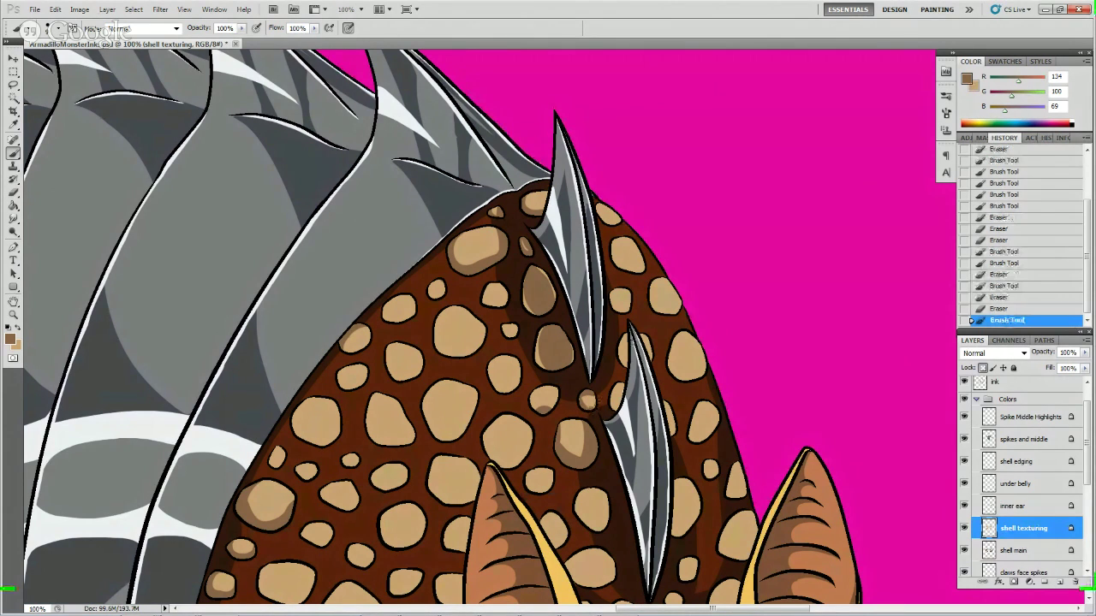
- Shade the narrow spot against the second spike's left edge brown and erase back a lit area
{"action": "left_click", "coordinate": [599, 401]}
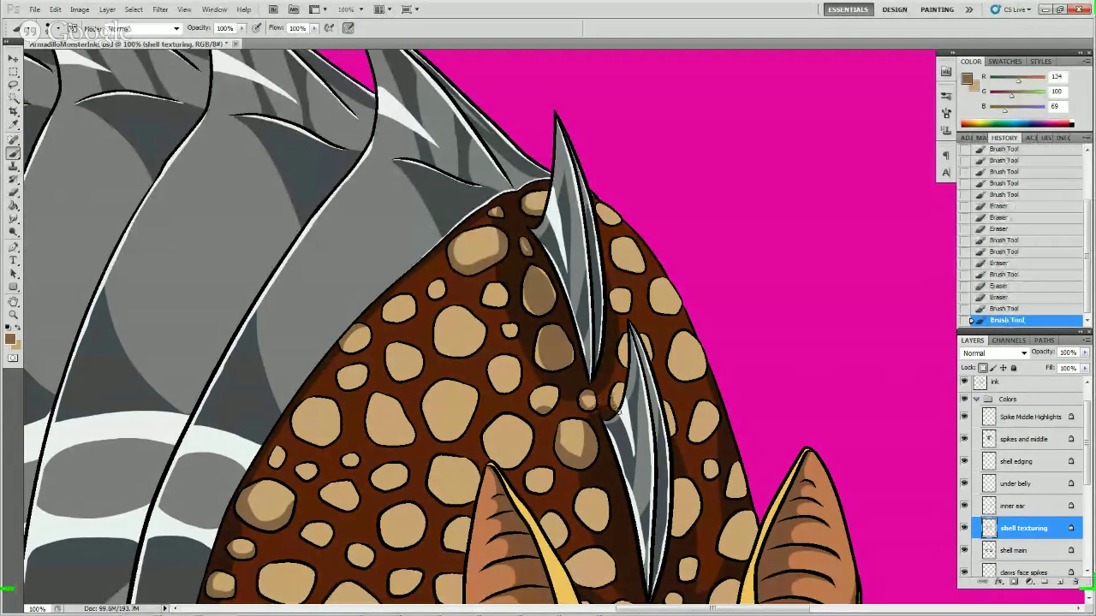
{"action": "left_click", "coordinate": [613, 392]}
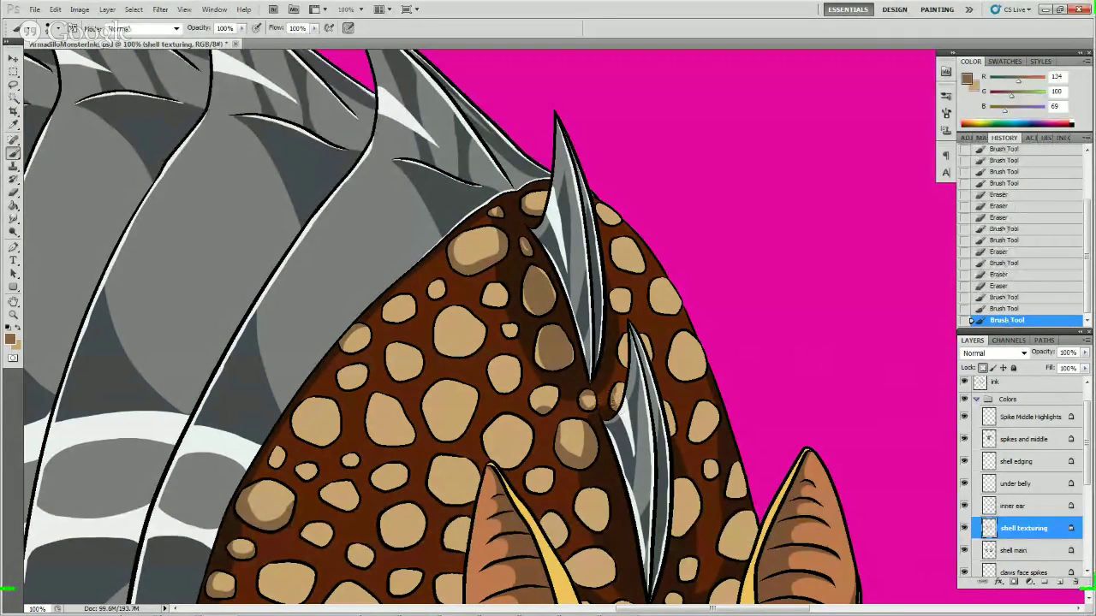
{"action": "left_click", "coordinate": [616, 411]}
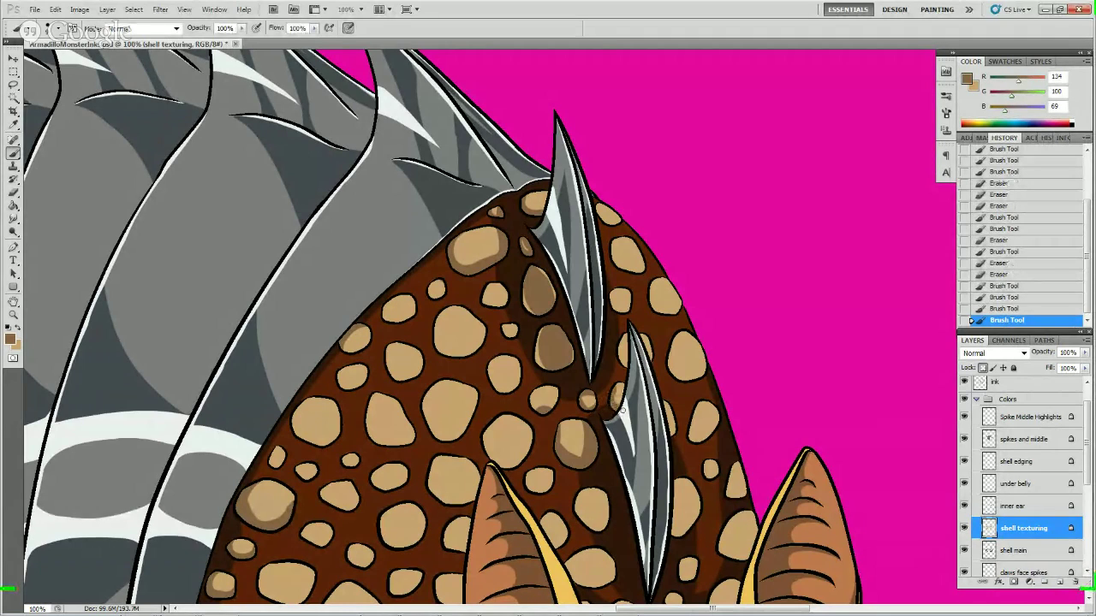
{"action": "left_click", "coordinate": [620, 409]}
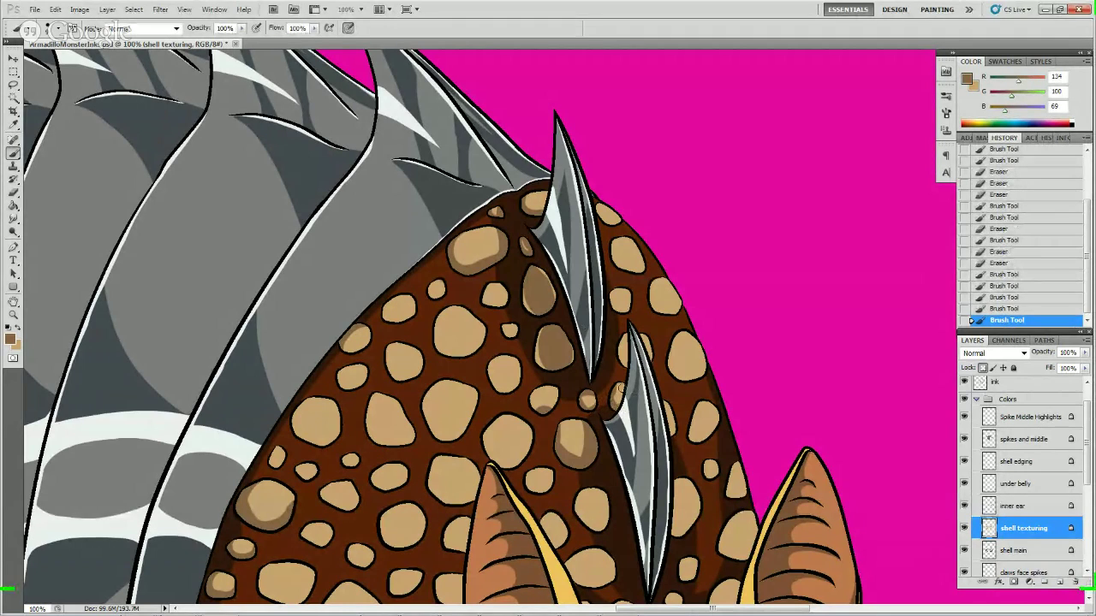
{"action": "key", "text": "e"}
{"action": "left_click", "coordinate": [619, 393]}
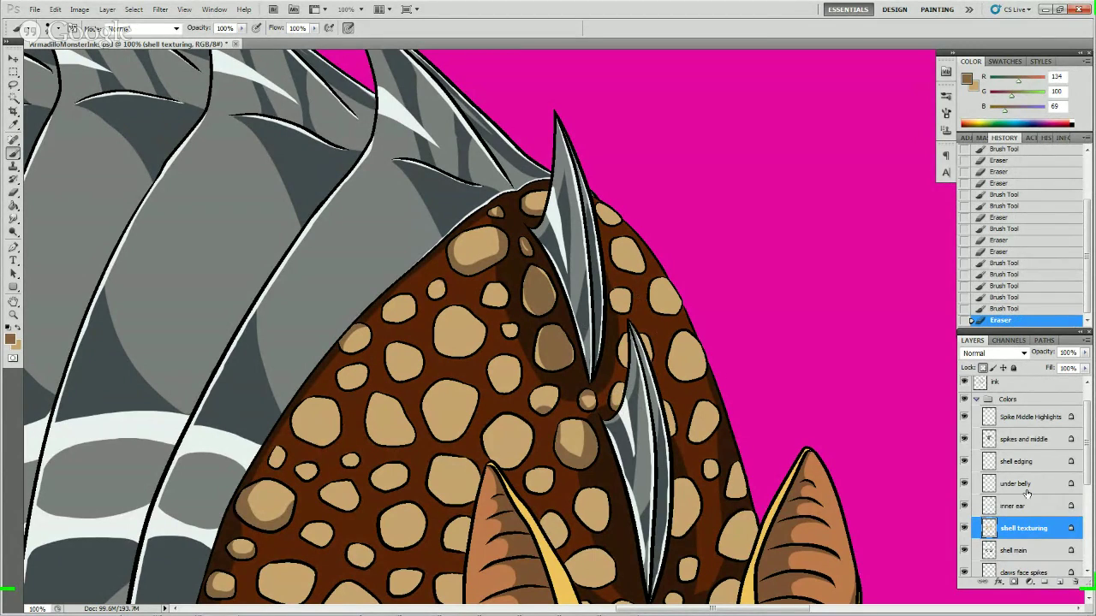
- Unlock transparent pixels on the Spike Middle Highlights layer, erase stray highlight color beside the two upper spikes, and lock them again
{"action": "left_click", "coordinate": [1008, 420]}
{"action": "left_click", "coordinate": [983, 369]}
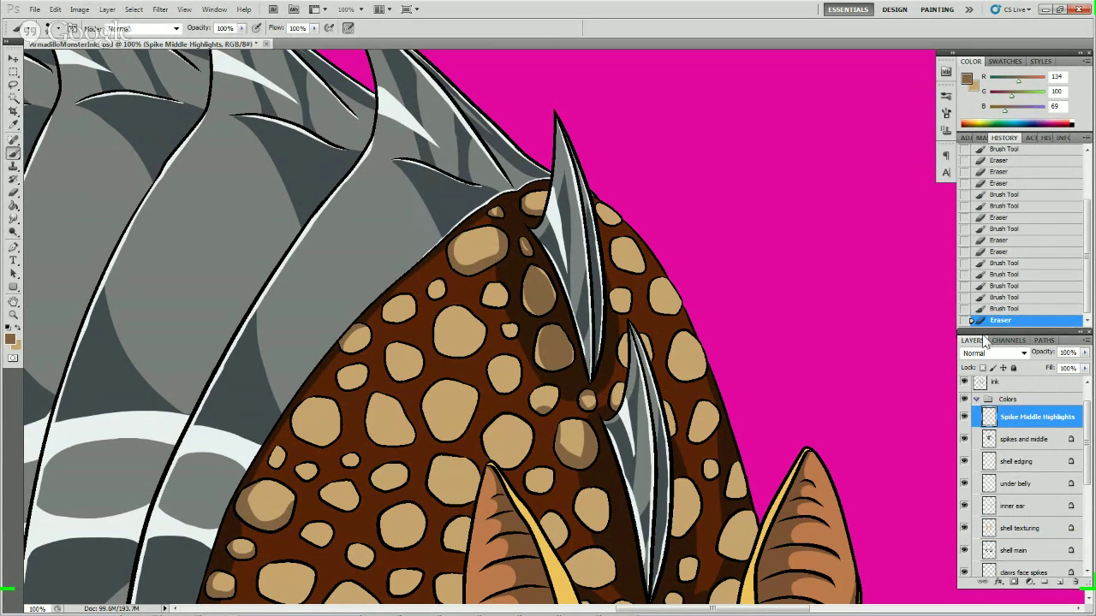
{"action": "left_click", "coordinate": [618, 384]}
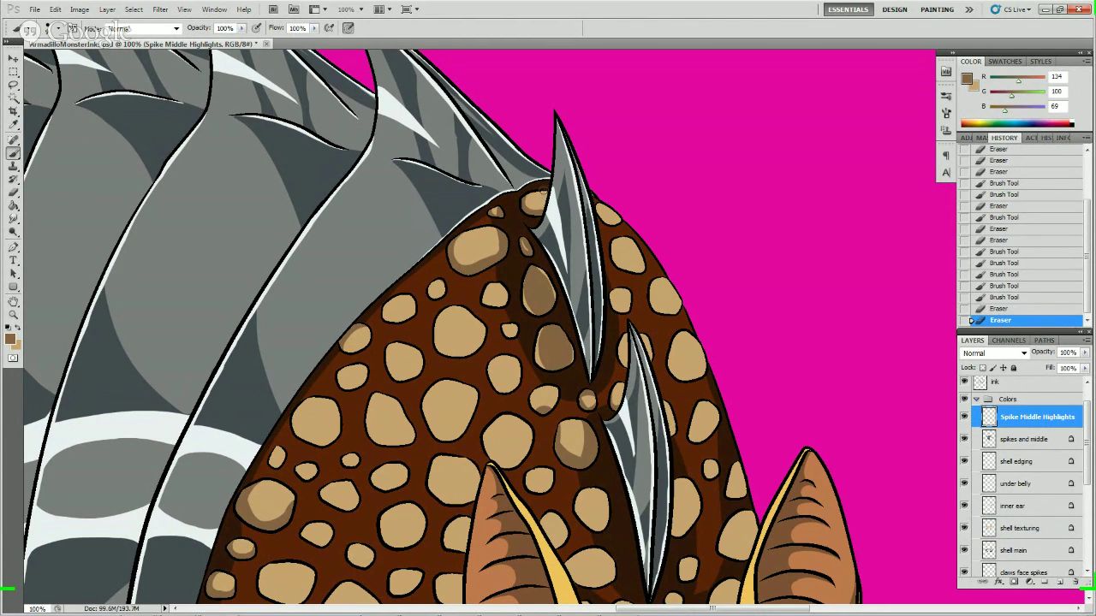
{"action": "left_click", "coordinate": [544, 184]}
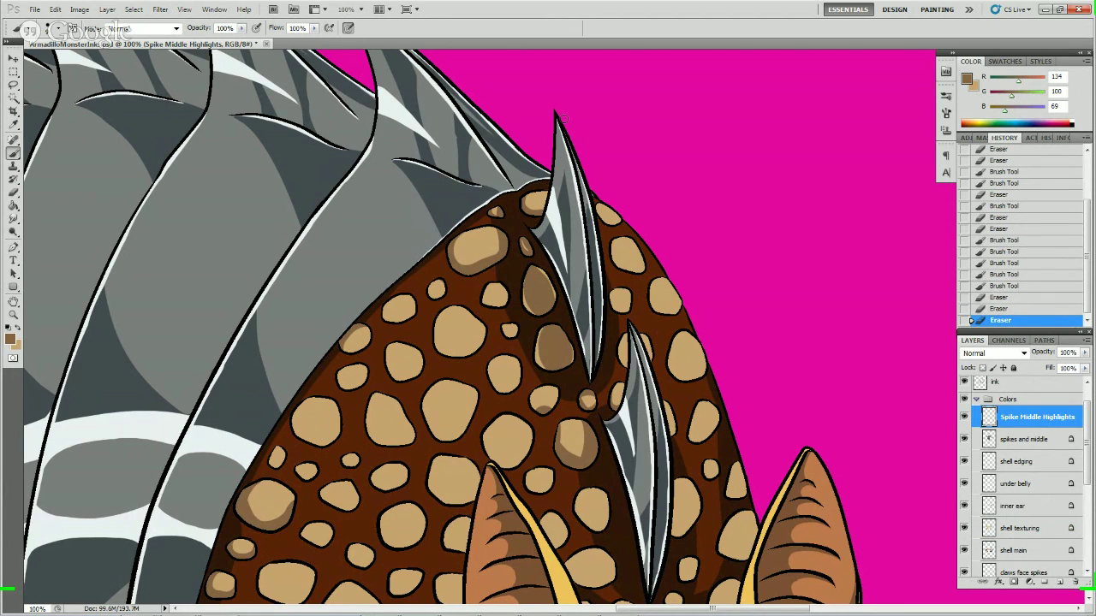
{"action": "left_click", "coordinate": [982, 367]}
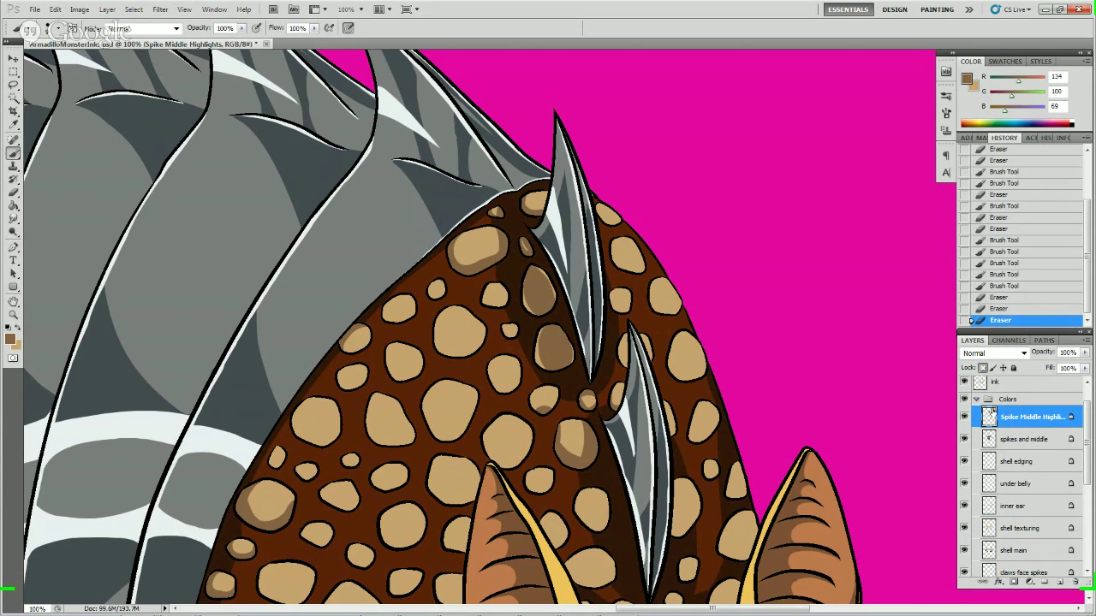
- On the shell texturing layer, shade the small spot right of the topmost spike and the larger spot above it brown, restoring their lit areas
{"action": "left_click", "coordinate": [1016, 533]}
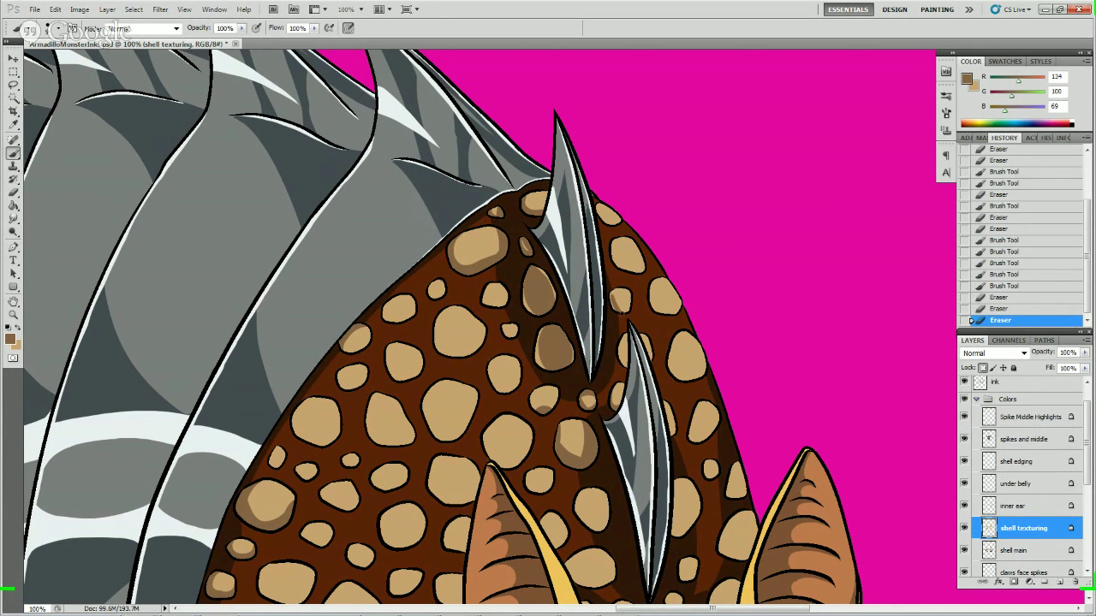
{"action": "left_click_drag", "start_coordinate": [620, 304], "coordinate": [632, 289]}
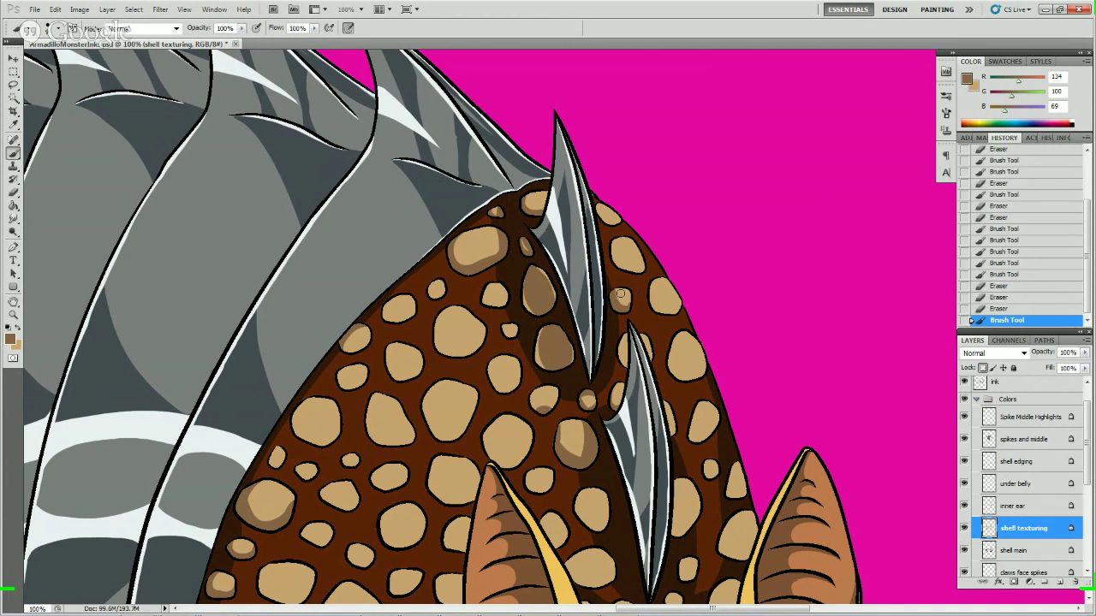
{"action": "key", "text": "e"}
{"action": "left_click_drag", "start_coordinate": [624, 297], "coordinate": [643, 245]}
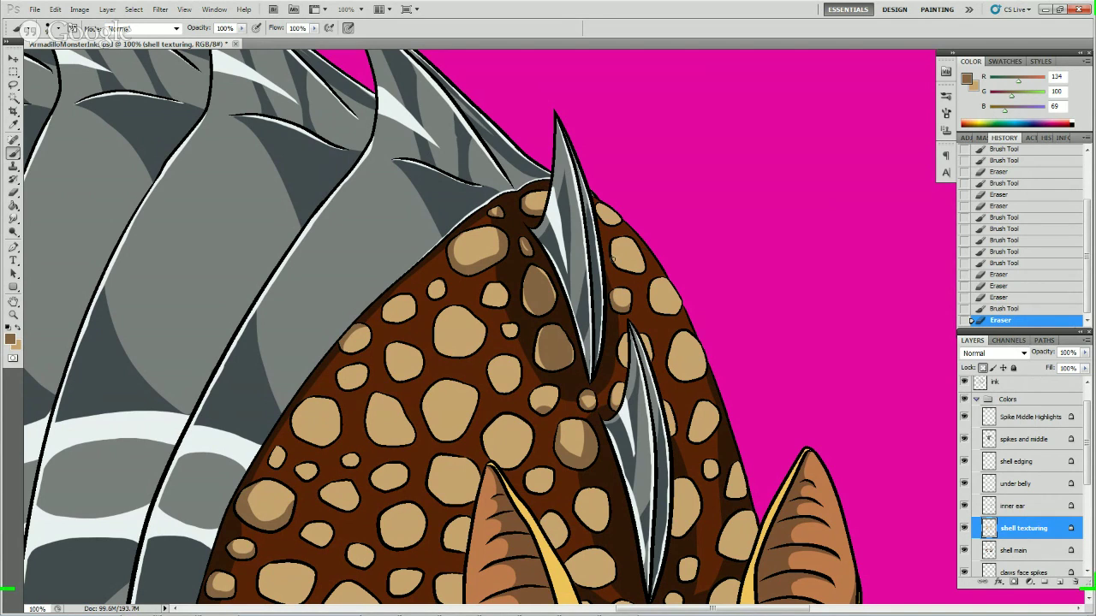
{"action": "mouse_move", "coordinate": [614, 244]}
{"action": "left_mouse_down"}
{"action": "mouse_move", "coordinate": [618, 267]}
{"action": "mouse_move", "coordinate": [639, 274]}
{"action": "mouse_move", "coordinate": [649, 264]}
{"action": "left_mouse_up"}
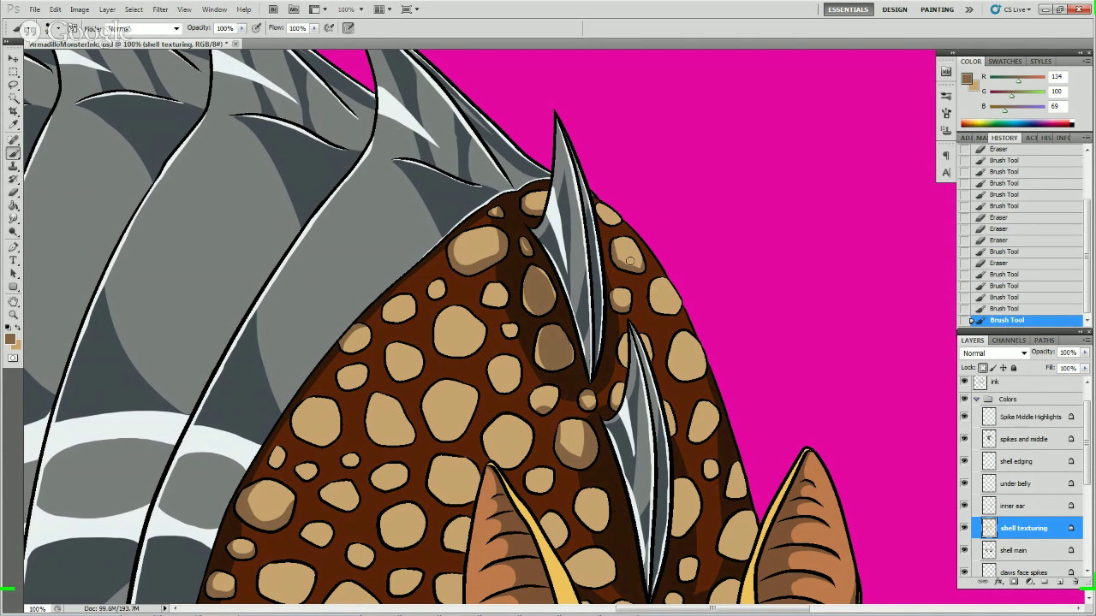
{"action": "mouse_move", "coordinate": [630, 261]}
{"action": "left_mouse_down"}
{"action": "mouse_move", "coordinate": [639, 263]}
{"action": "mouse_move", "coordinate": [650, 226]}
{"action": "left_mouse_up"}
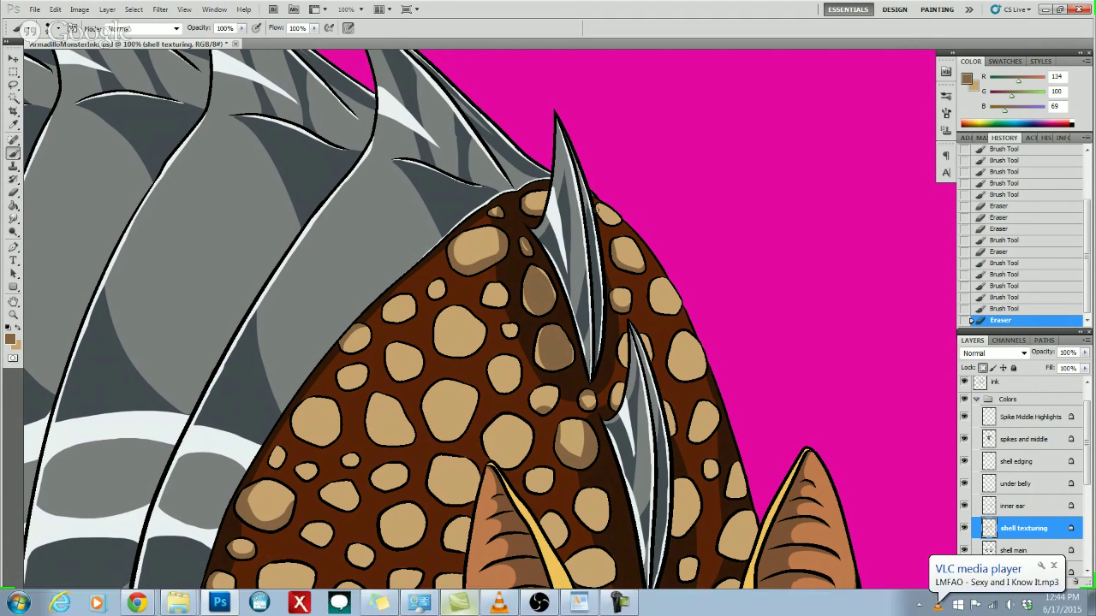
- Shade the shell-edge spot beside the topmost spike and the larger edge spot further down brown, refining the latter's lit area
{"action": "mouse_move", "coordinate": [594, 205]}
{"action": "left_mouse_down"}
{"action": "mouse_move", "coordinate": [613, 224]}
{"action": "mouse_move", "coordinate": [619, 217]}
{"action": "mouse_move", "coordinate": [640, 117]}
{"action": "left_mouse_up"}
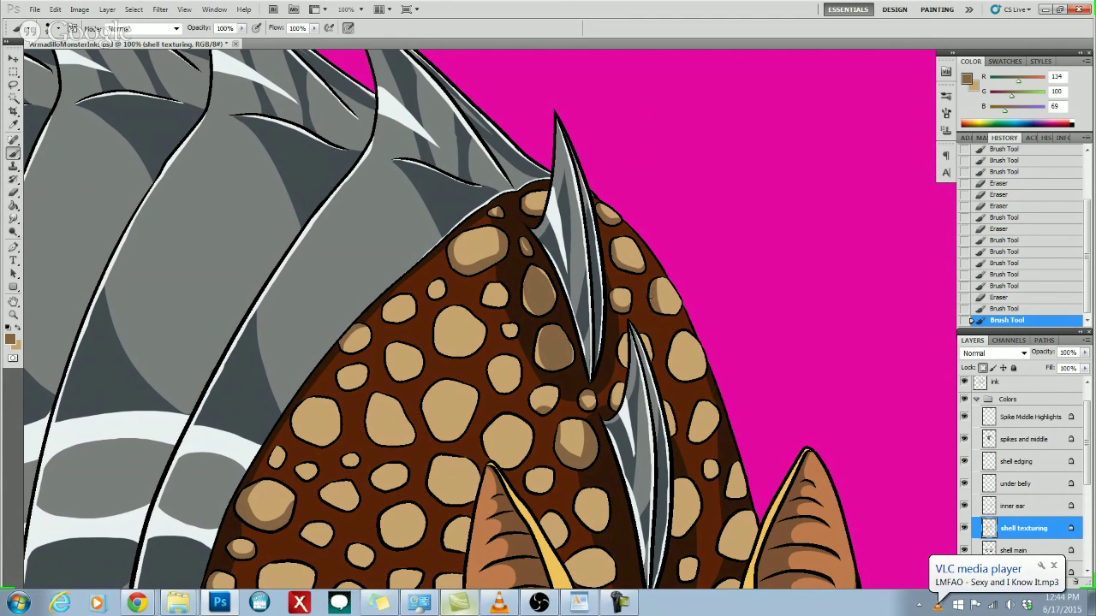
{"action": "left_click_drag", "start_coordinate": [659, 310], "coordinate": [673, 306]}
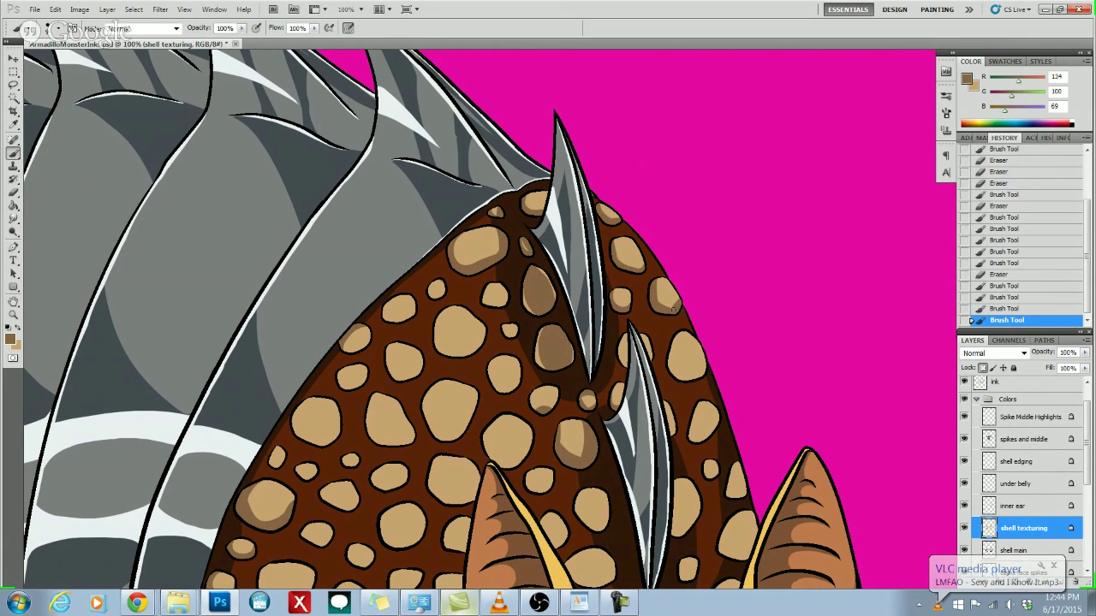
{"action": "left_click", "coordinate": [680, 301]}
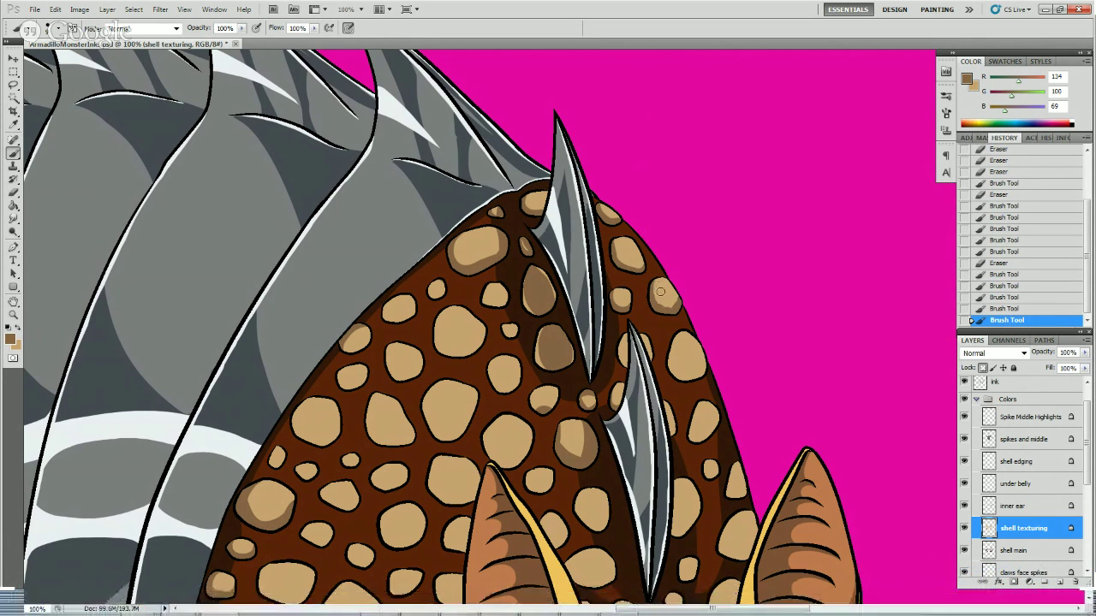
{"action": "left_click_drag", "start_coordinate": [669, 305], "coordinate": [673, 290]}
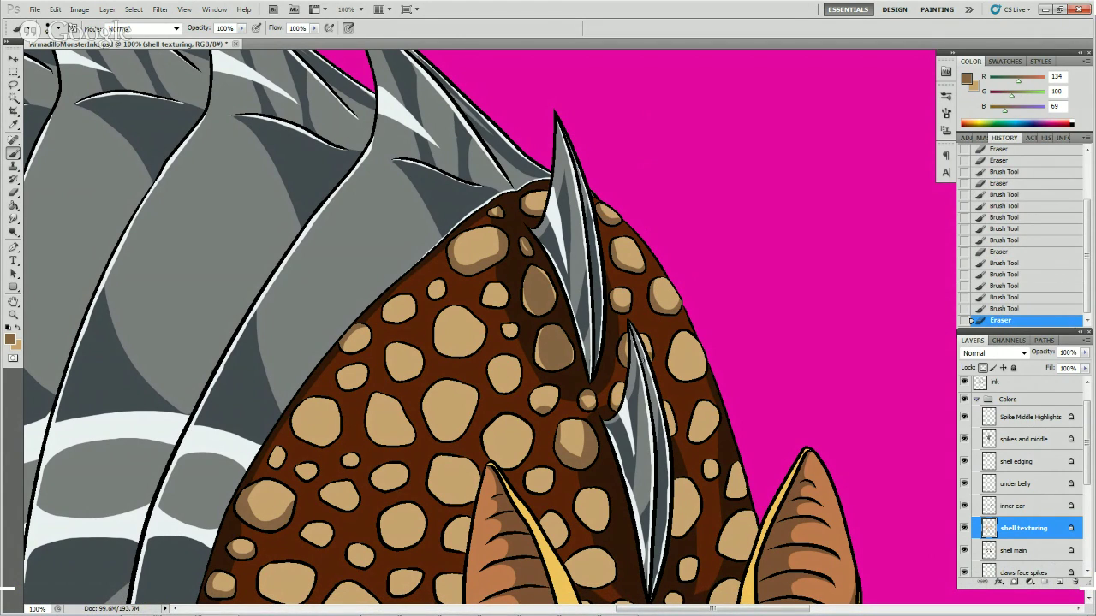
- Shade the partly hidden spots behind the second spike's tip and against its right edge brown, erasing back their lit areas
{"action": "left_click_drag", "start_coordinate": [643, 361], "coordinate": [649, 355]}
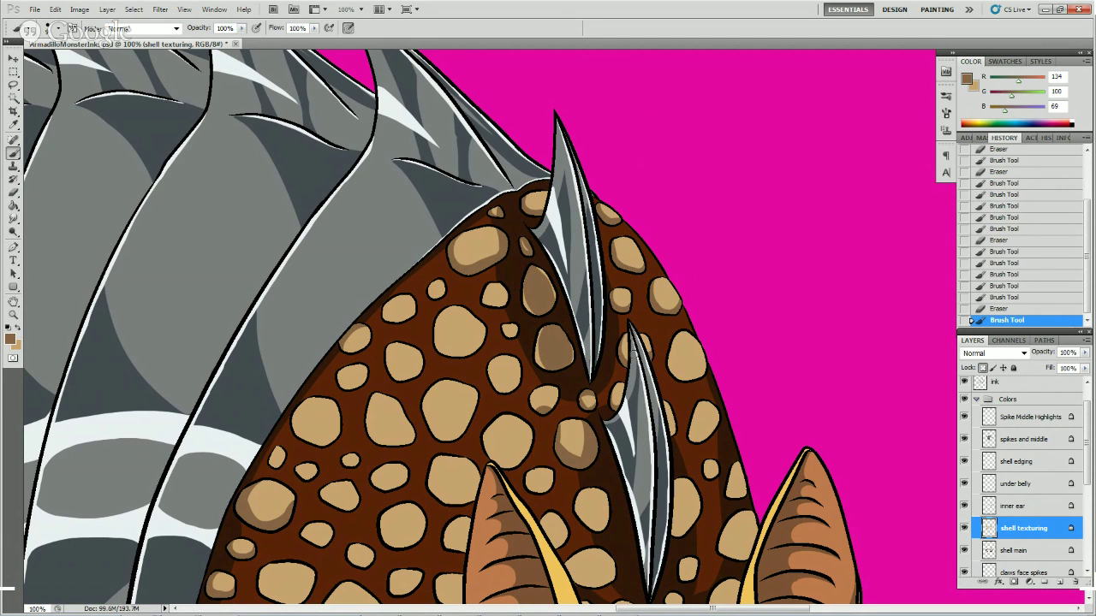
{"action": "left_click_drag", "start_coordinate": [635, 351], "coordinate": [653, 344]}
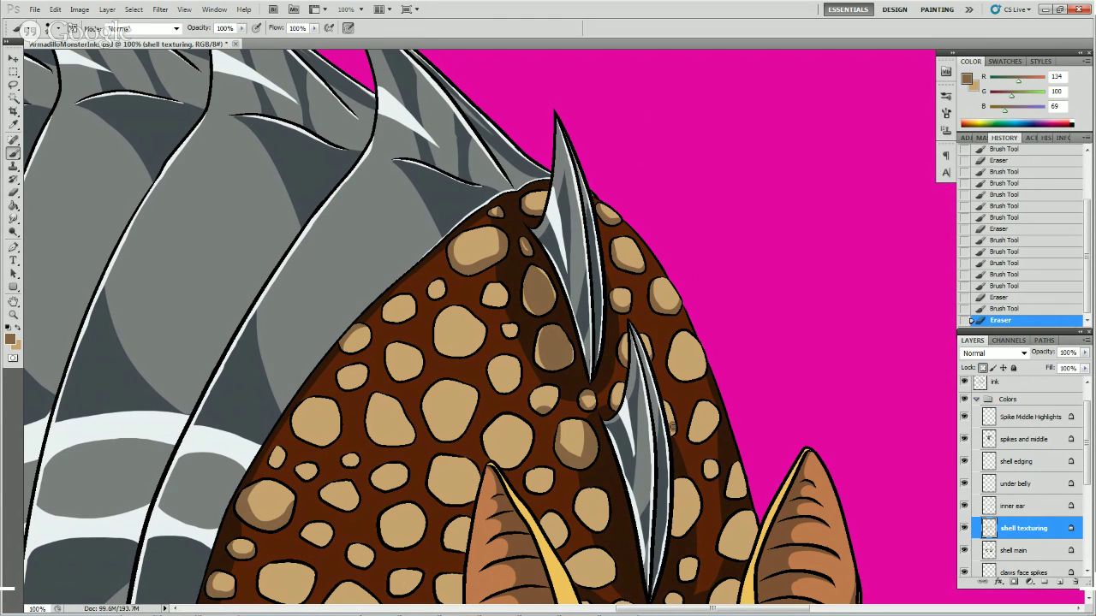
{"action": "left_click", "coordinate": [675, 420]}
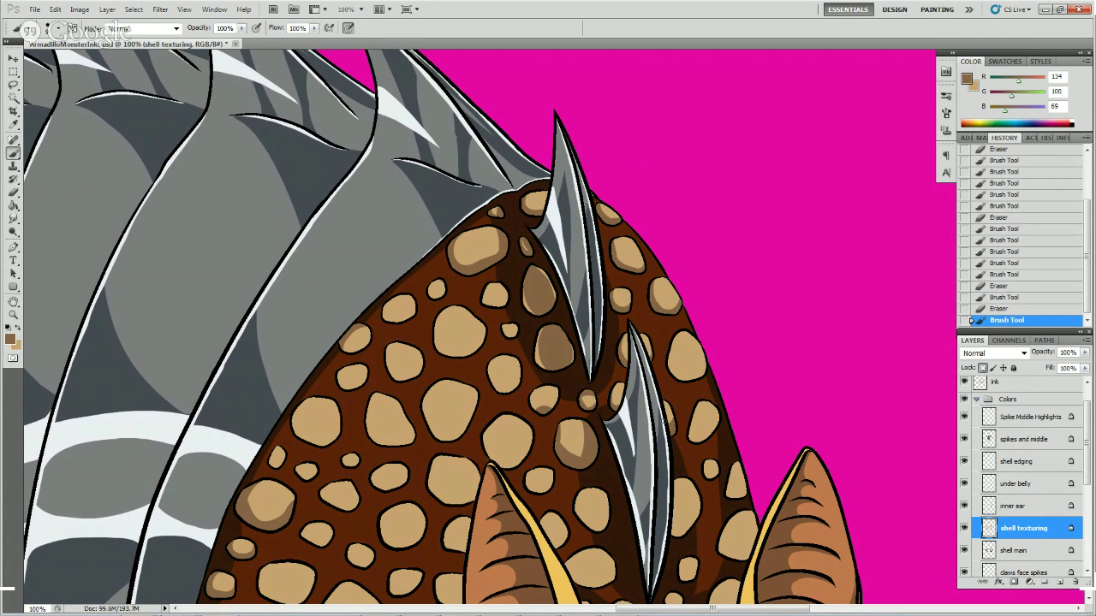
{"action": "mouse_move", "coordinate": [670, 417]}
{"action": "left_mouse_down"}
{"action": "mouse_move", "coordinate": [675, 344]}
{"action": "mouse_move", "coordinate": [682, 377]}
{"action": "mouse_move", "coordinate": [699, 366]}
{"action": "left_mouse_up"}
- Refine the lit areas of the large spot near the shell's right edge and the oval spot below it, shading their lower edges brown
{"action": "left_click_drag", "start_coordinate": [684, 359], "coordinate": [688, 348]}
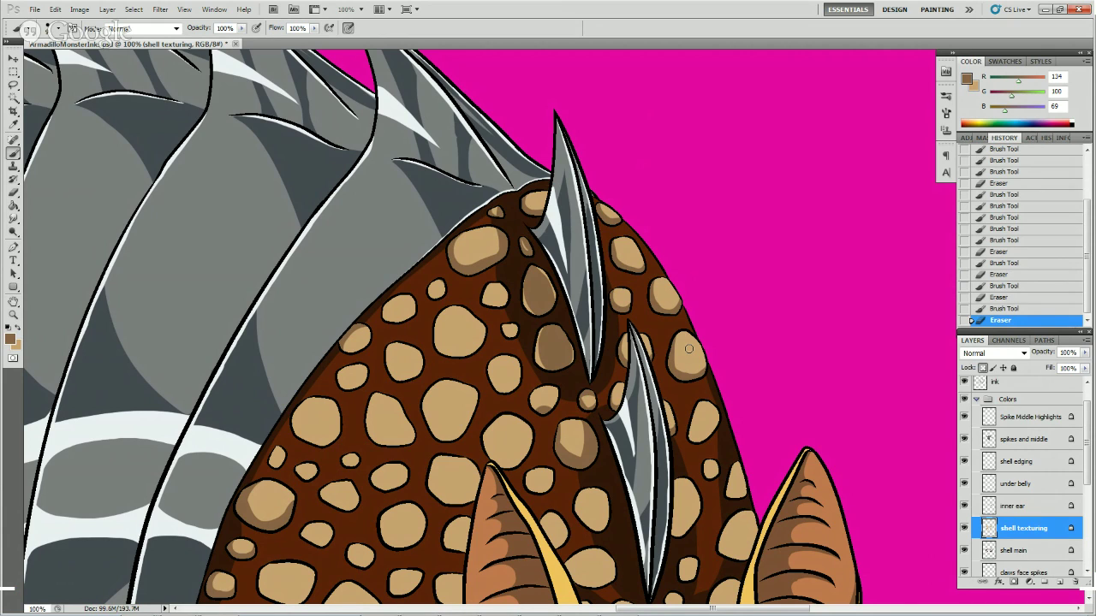
{"action": "mouse_move", "coordinate": [689, 428]}
{"action": "left_mouse_down"}
{"action": "mouse_move", "coordinate": [690, 442]}
{"action": "mouse_move", "coordinate": [704, 440]}
{"action": "mouse_move", "coordinate": [718, 408]}
{"action": "left_mouse_up"}
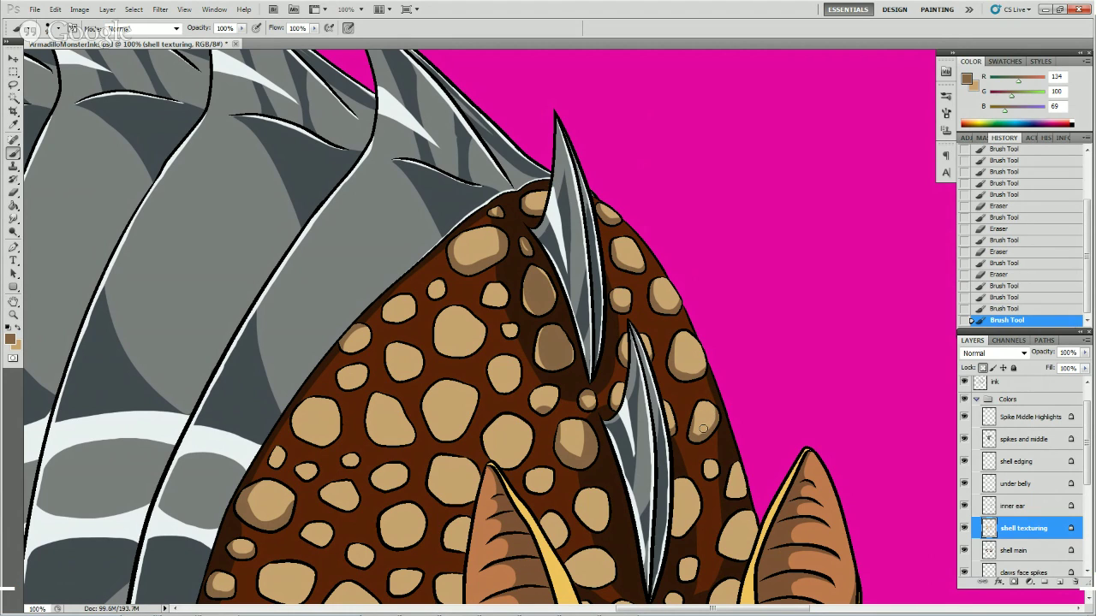
{"action": "left_click_drag", "start_coordinate": [698, 415], "coordinate": [710, 399]}
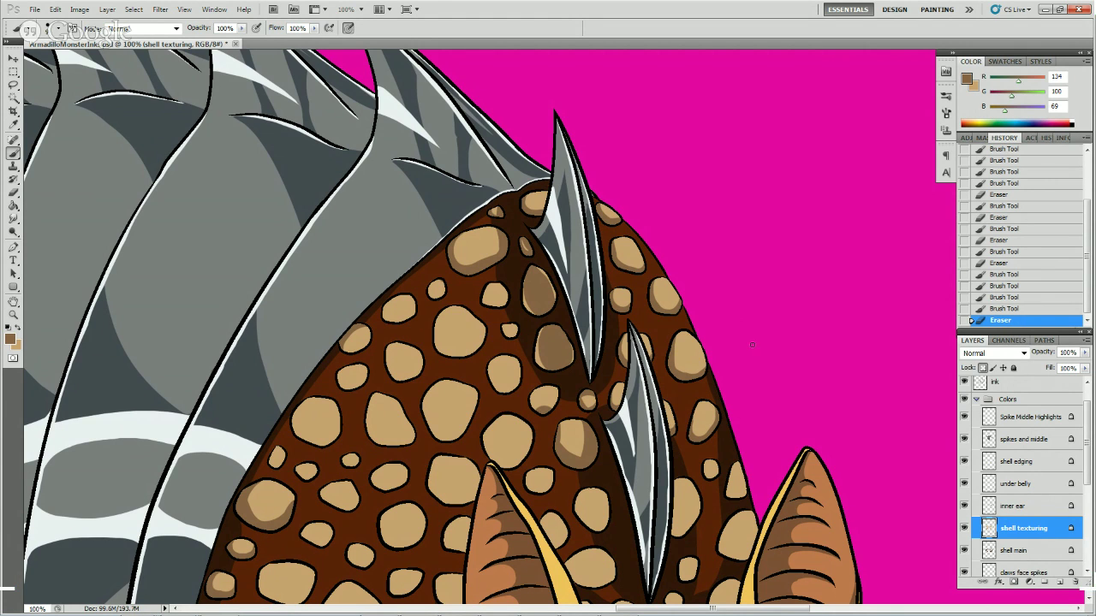
{"action": "left_click_drag", "start_coordinate": [754, 366], "coordinate": [769, 206]}
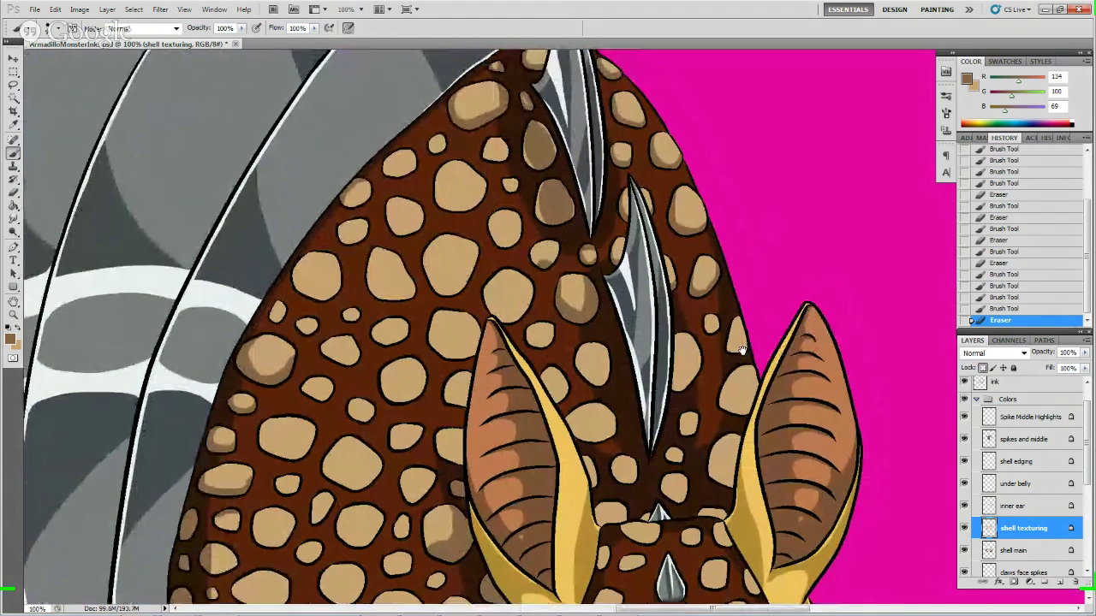
{"action": "left_click_drag", "start_coordinate": [741, 349], "coordinate": [746, 350]}
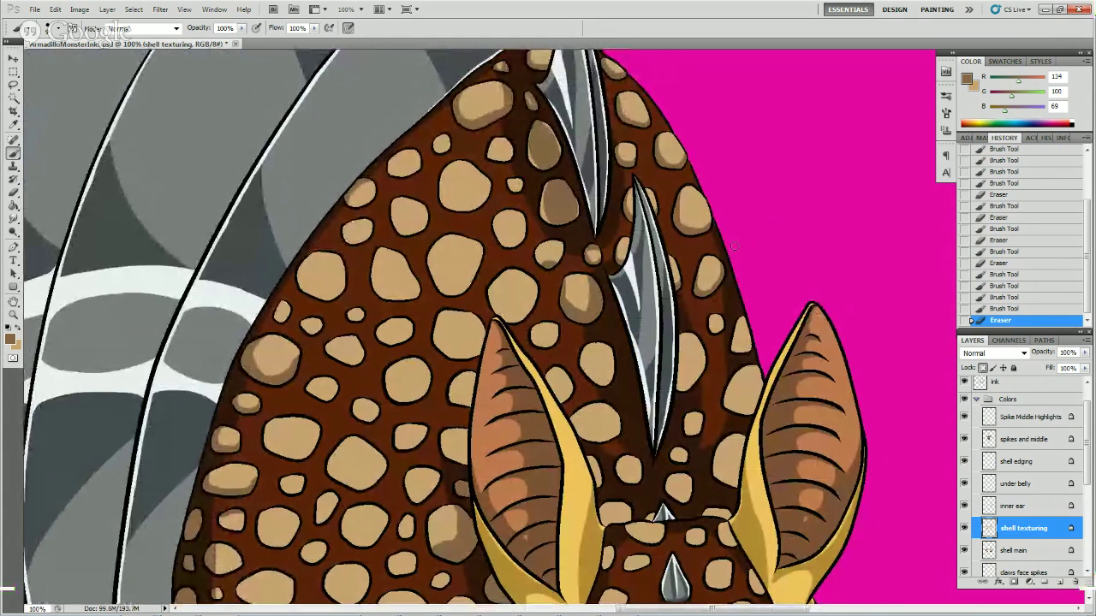
{"action": "left_click_drag", "start_coordinate": [712, 267], "coordinate": [717, 274]}
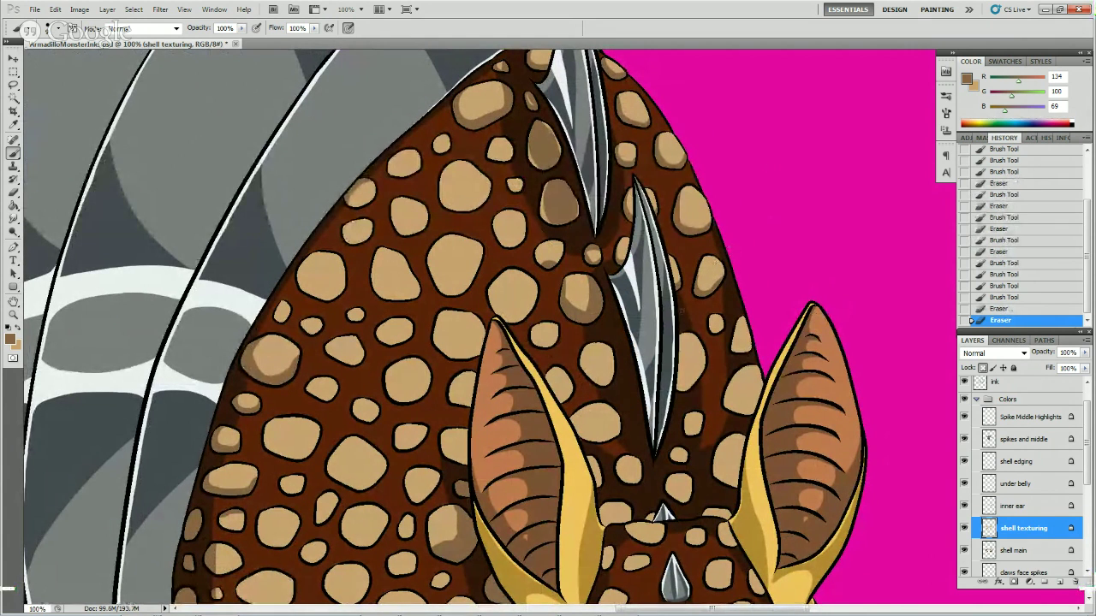
- Shade the small round spot between the second spike and the right ear's tip brown and erase back its lit center
{"action": "left_click_drag", "start_coordinate": [716, 331], "coordinate": [719, 332]}
{"action": "left_click", "coordinate": [716, 324]}
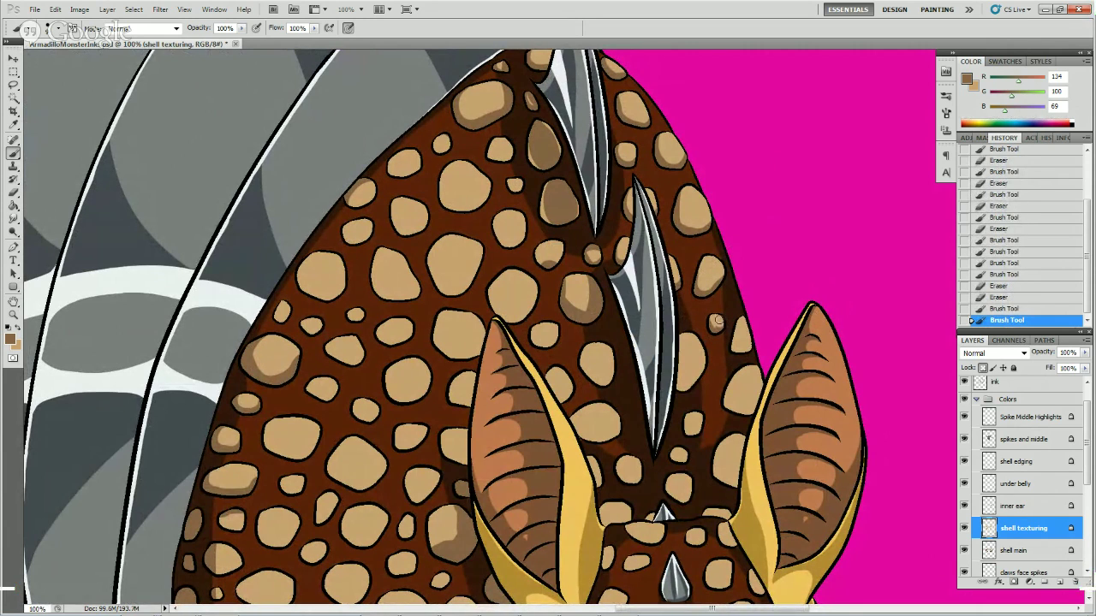
{"action": "left_click", "coordinate": [718, 324]}
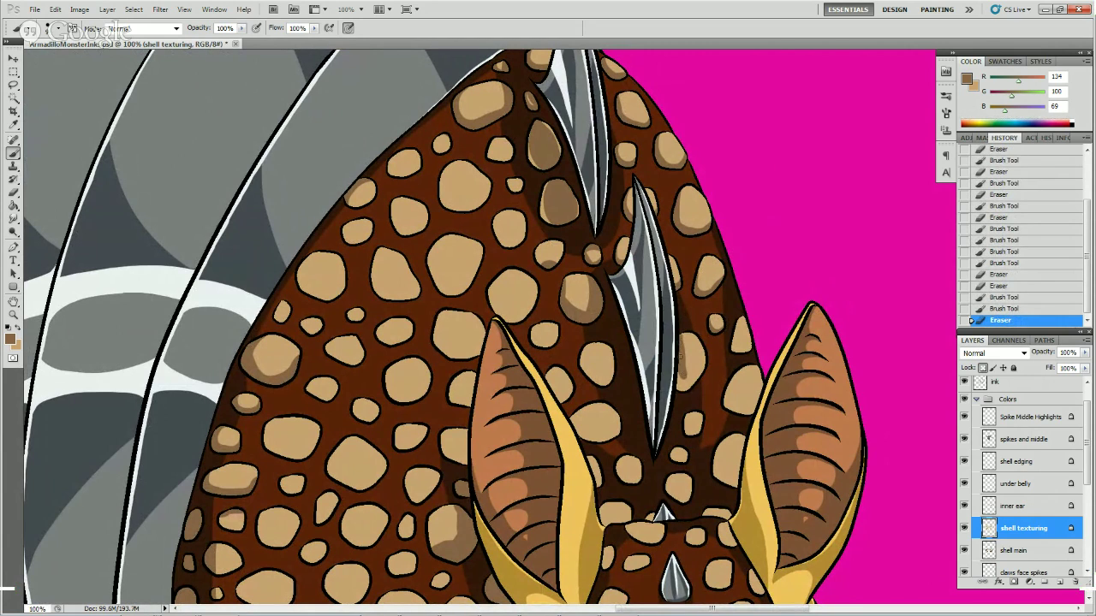
- Shade the tall spot against the second spike's lower right edge brown and erase back its lit area
{"action": "left_click", "coordinate": [689, 363]}
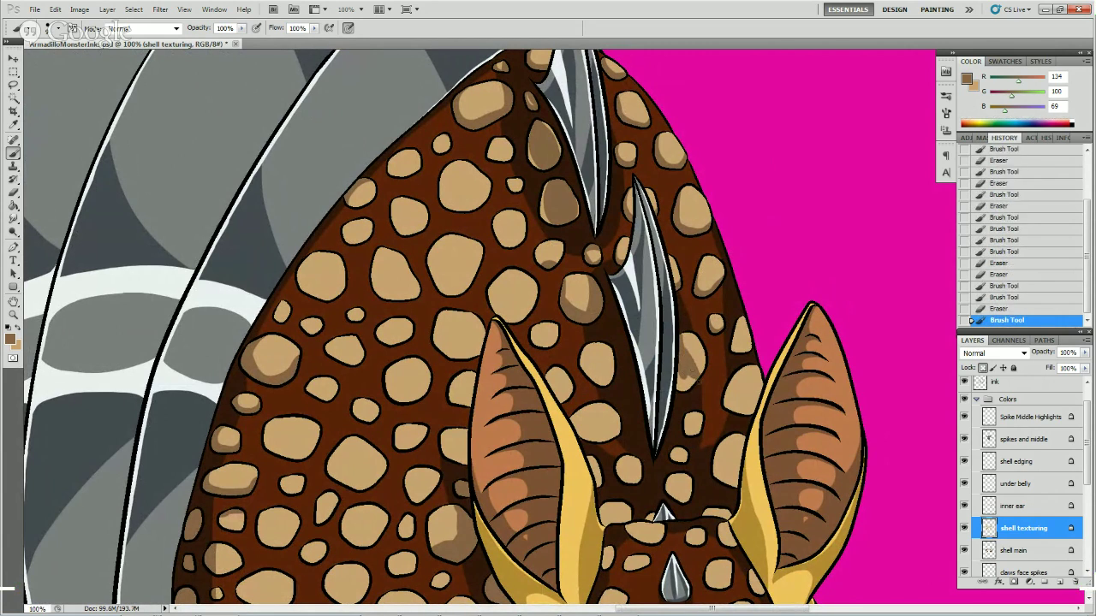
{"action": "left_click_drag", "start_coordinate": [685, 387], "coordinate": [691, 383]}
{"action": "key", "text": "e"}
{"action": "left_click_drag", "start_coordinate": [685, 337], "coordinate": [688, 351]}
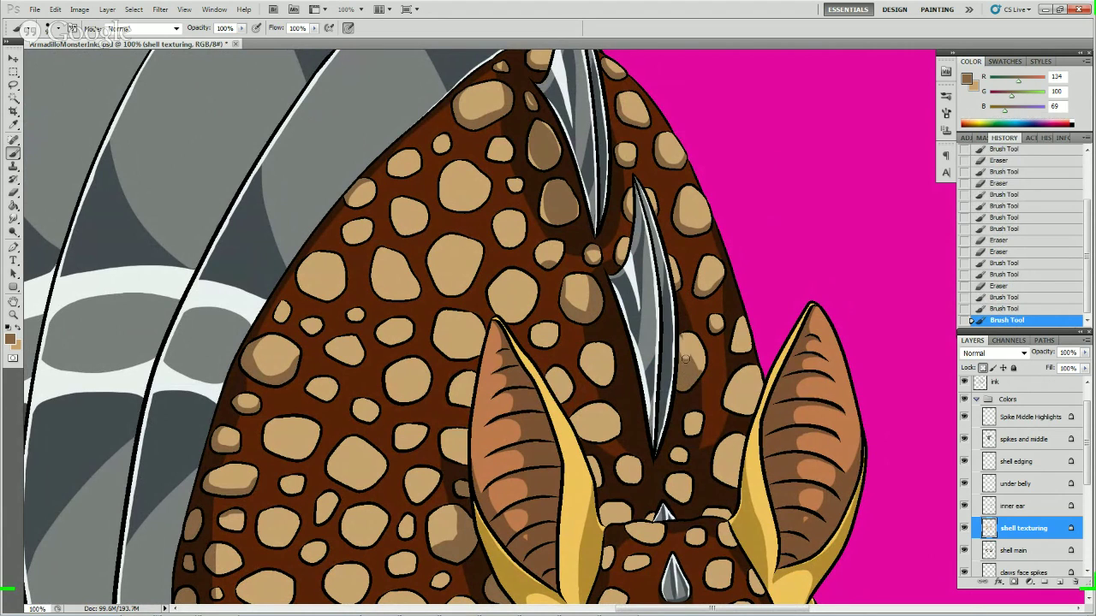
{"action": "left_click", "coordinate": [688, 358]}
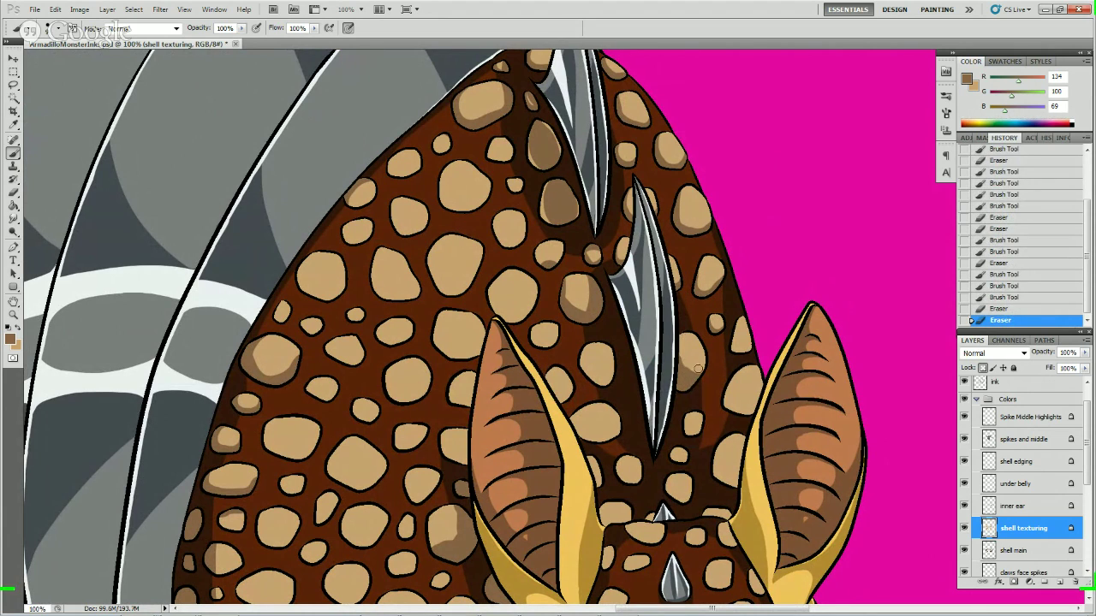
{"action": "left_click_drag", "start_coordinate": [696, 369], "coordinate": [673, 293]}
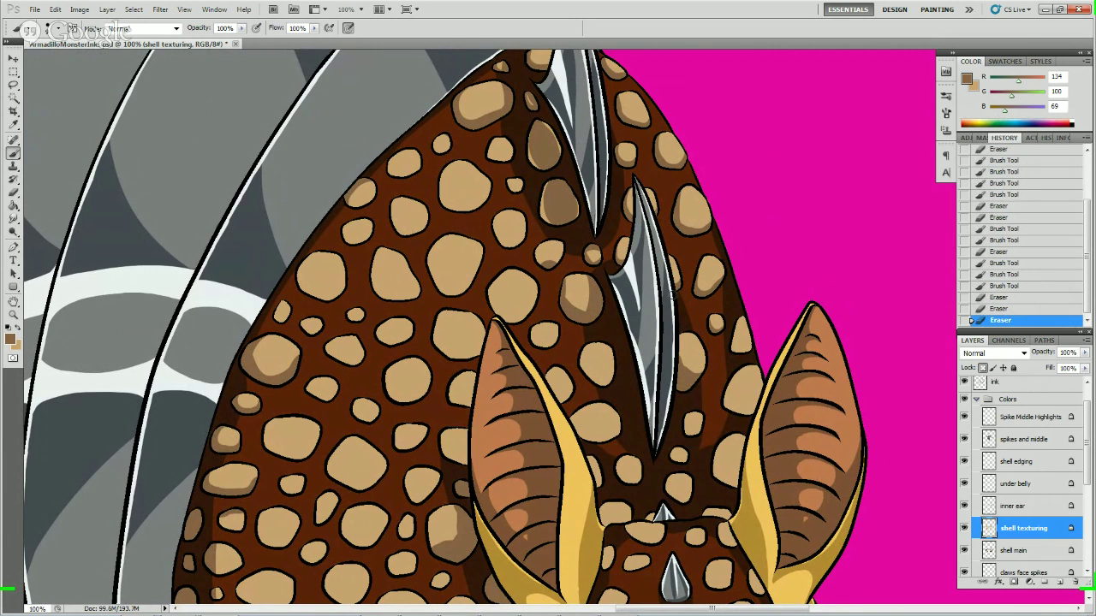
- Refine the tall spot beside the second spike, touching up the brown along its edges and cleaning the lit area's border
{"action": "key", "text": "b"}
{"action": "mouse_move", "coordinate": [683, 336]}
{"action": "left_mouse_down"}
{"action": "mouse_move", "coordinate": [686, 368]}
{"action": "mouse_move", "coordinate": [690, 339]}
{"action": "mouse_move", "coordinate": [681, 345]}
{"action": "left_mouse_up"}
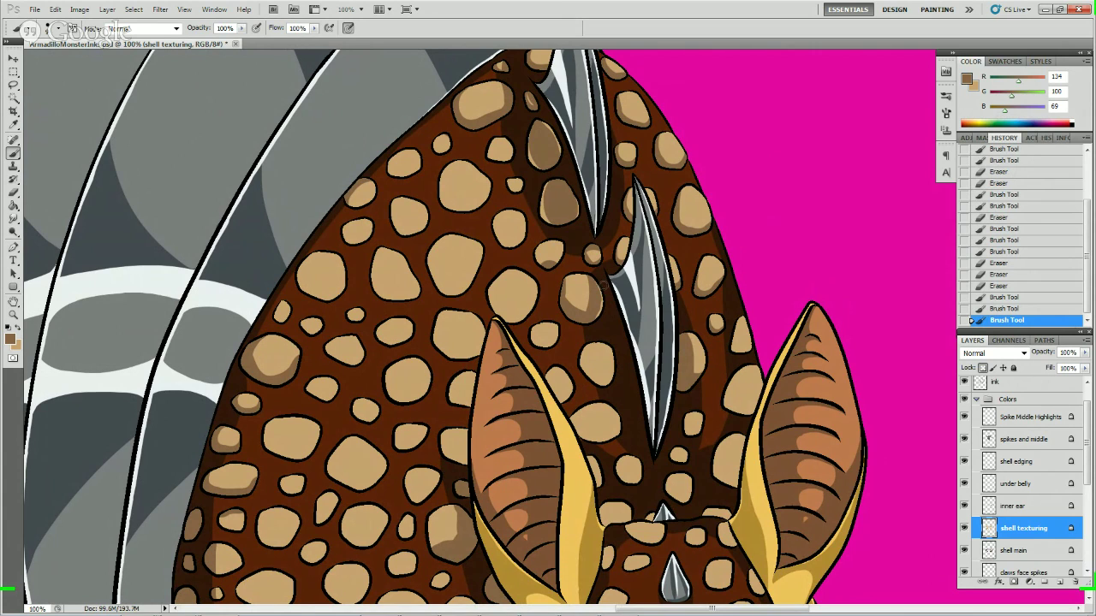
{"action": "left_click", "coordinate": [603, 284]}
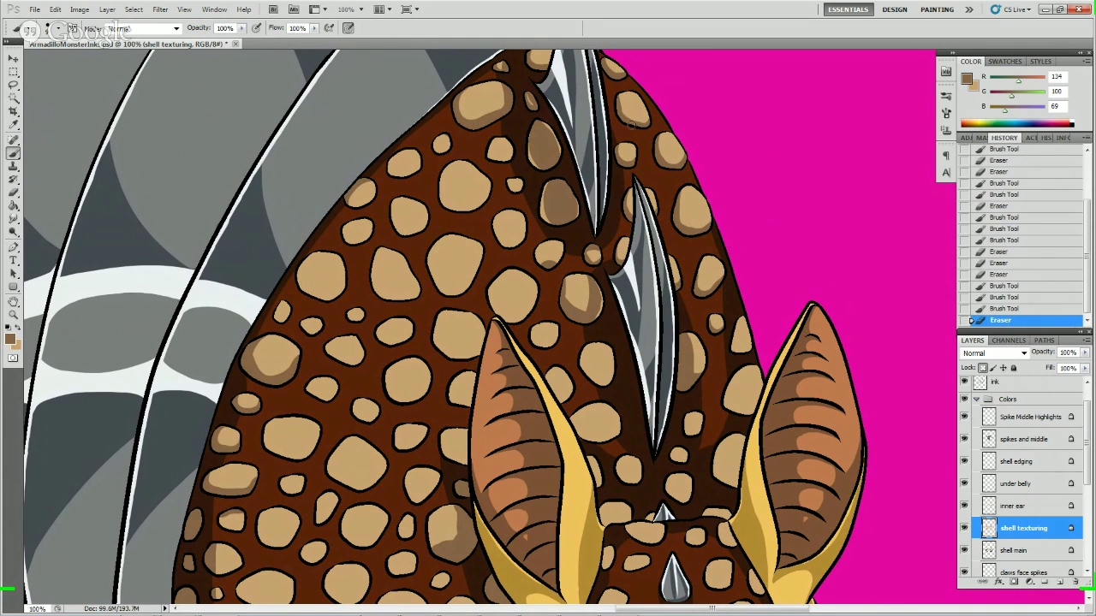
{"action": "left_click_drag", "start_coordinate": [675, 390], "coordinate": [681, 397]}
{"action": "left_click_drag", "start_coordinate": [676, 390], "coordinate": [692, 398]}
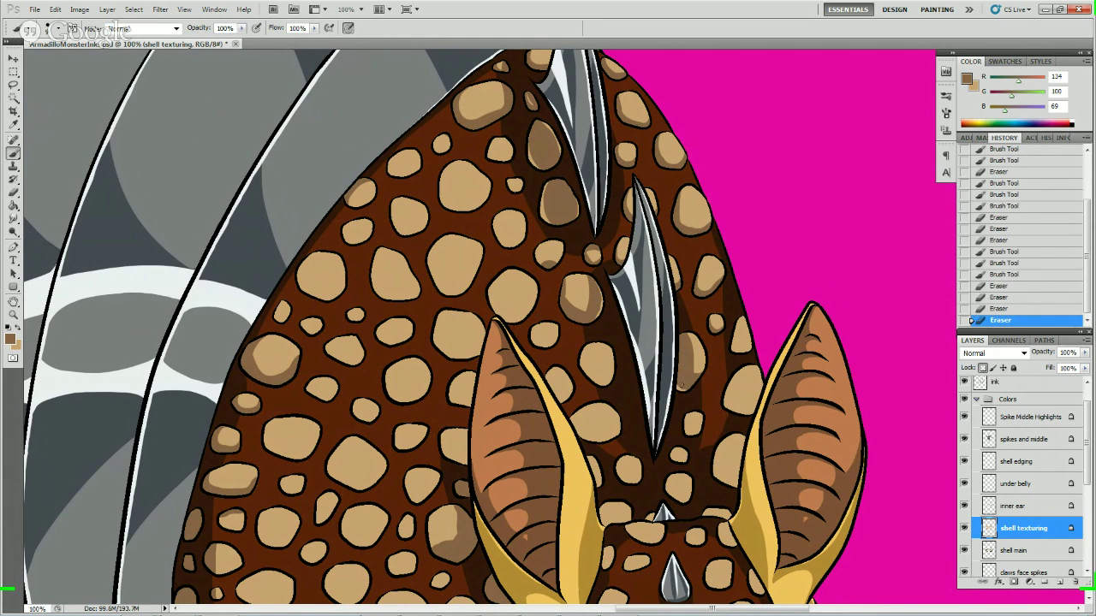
{"action": "left_click_drag", "start_coordinate": [684, 377], "coordinate": [689, 354]}
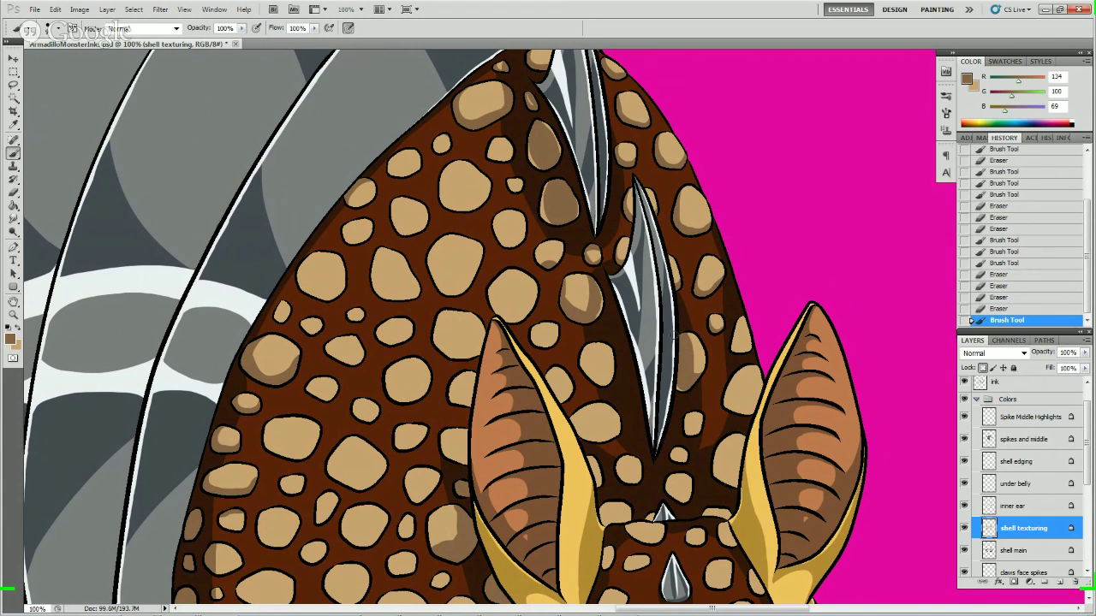
{"action": "left_click_drag", "start_coordinate": [675, 334], "coordinate": [676, 330]}
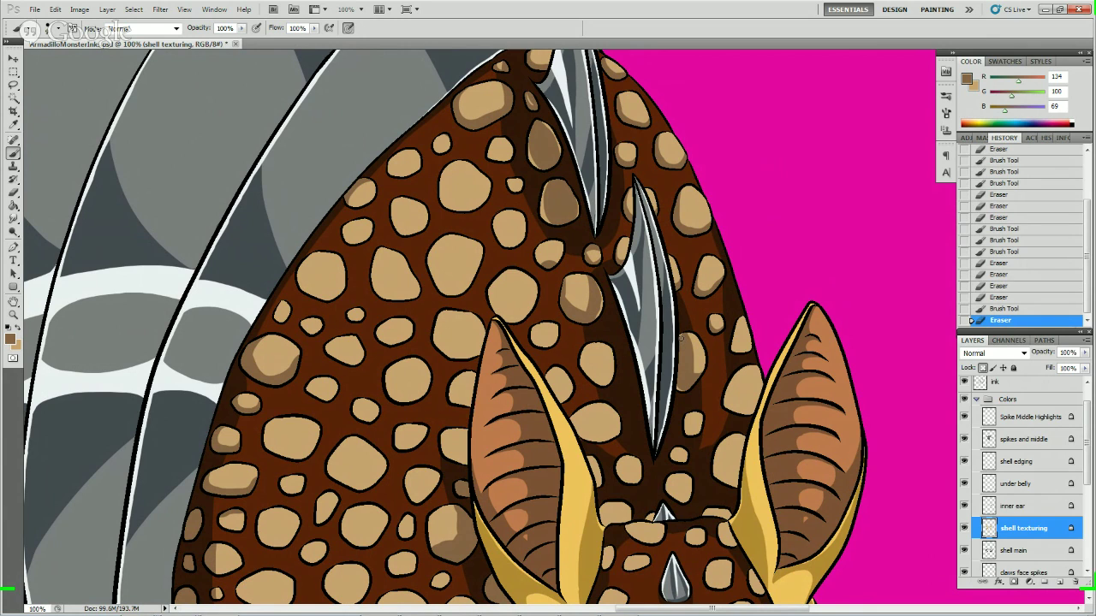
{"action": "mouse_move", "coordinate": [683, 336]}
{"action": "left_mouse_down"}
{"action": "mouse_move", "coordinate": [690, 360]}
{"action": "mouse_move", "coordinate": [692, 298]}
{"action": "left_mouse_up"}
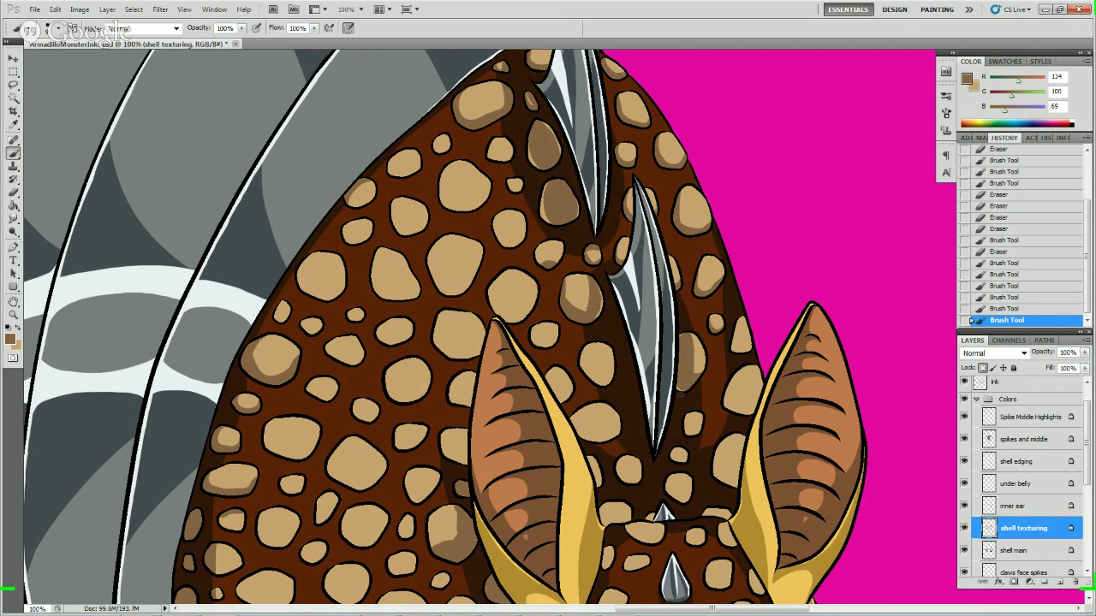
- Shade the small spot just right of the second spike's lower tip brown and erase back a lit area
{"action": "left_click_drag", "start_coordinate": [696, 428], "coordinate": [688, 418]}
{"action": "left_click", "coordinate": [692, 423]}
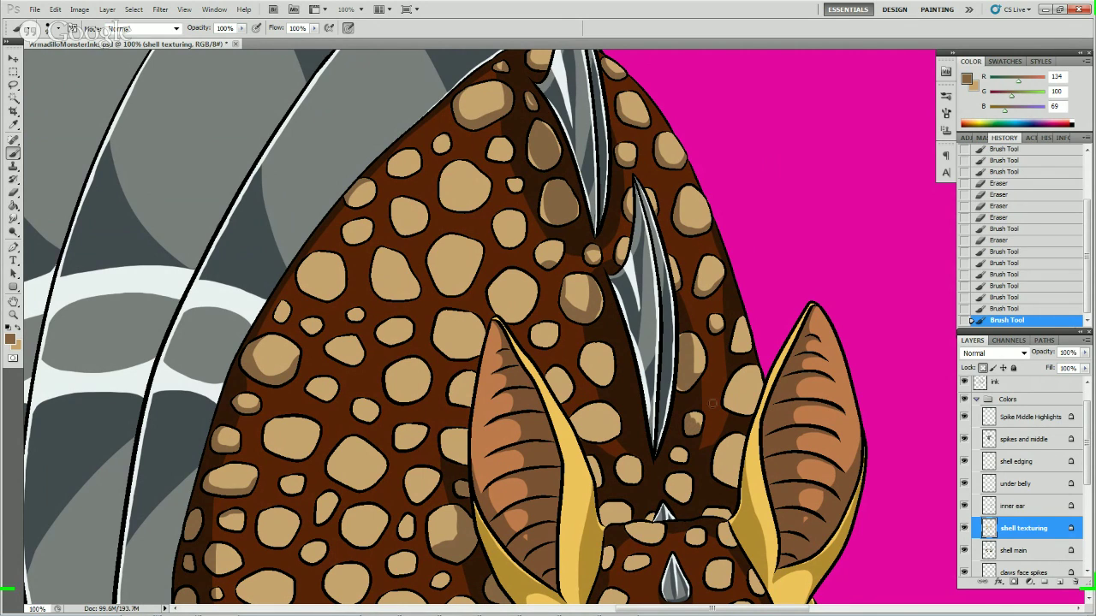
{"action": "key", "text": "e"}
{"action": "left_click", "coordinate": [697, 423]}
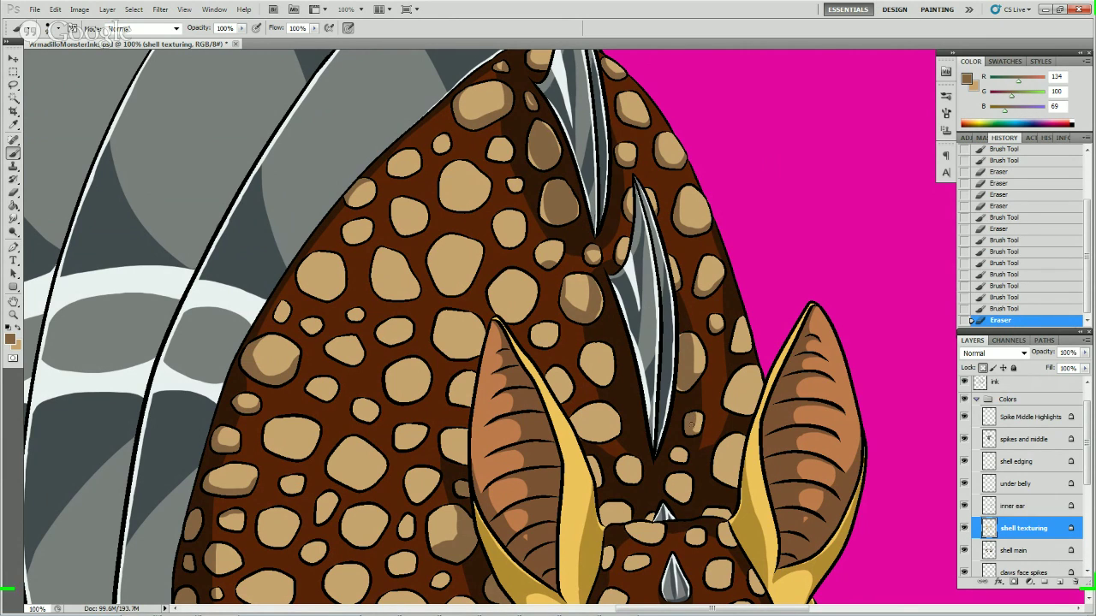
- Brush darker brown shading onto the small bumps beside the lower spike's tip on the shell texturing layer, trimming the edges with the Eraser
{"action": "left_click", "coordinate": [692, 407]}
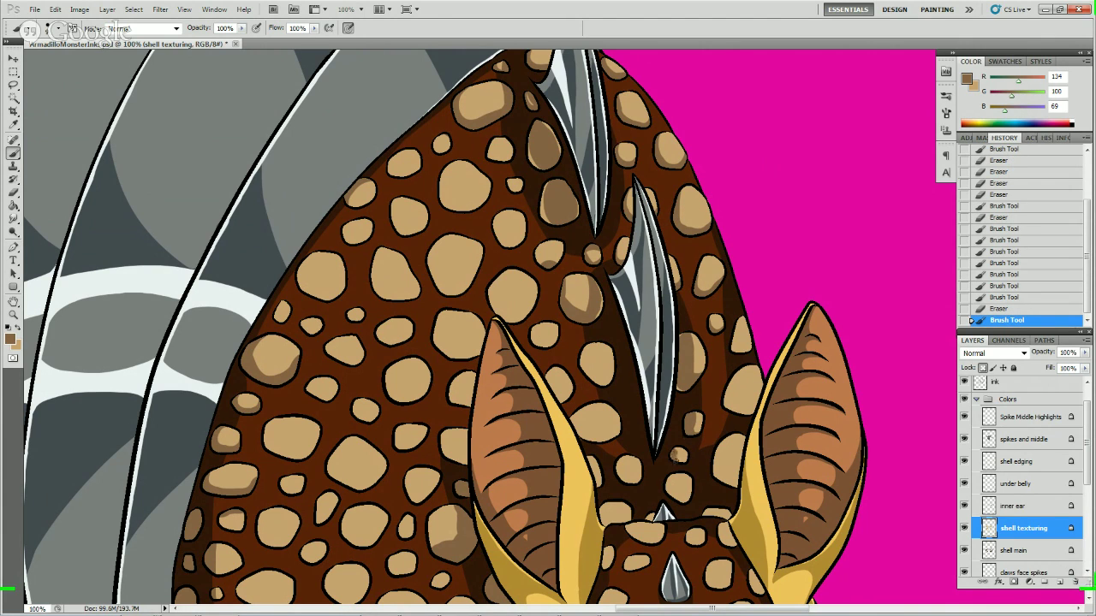
{"action": "left_click", "coordinate": [682, 460]}
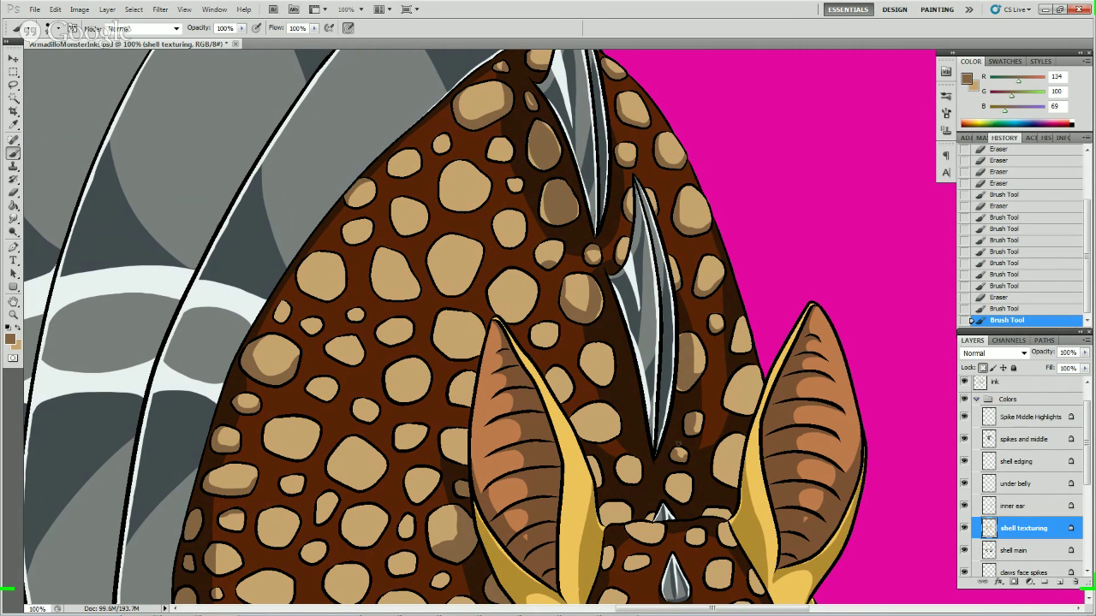
{"action": "left_click_drag", "start_coordinate": [679, 454], "coordinate": [684, 438]}
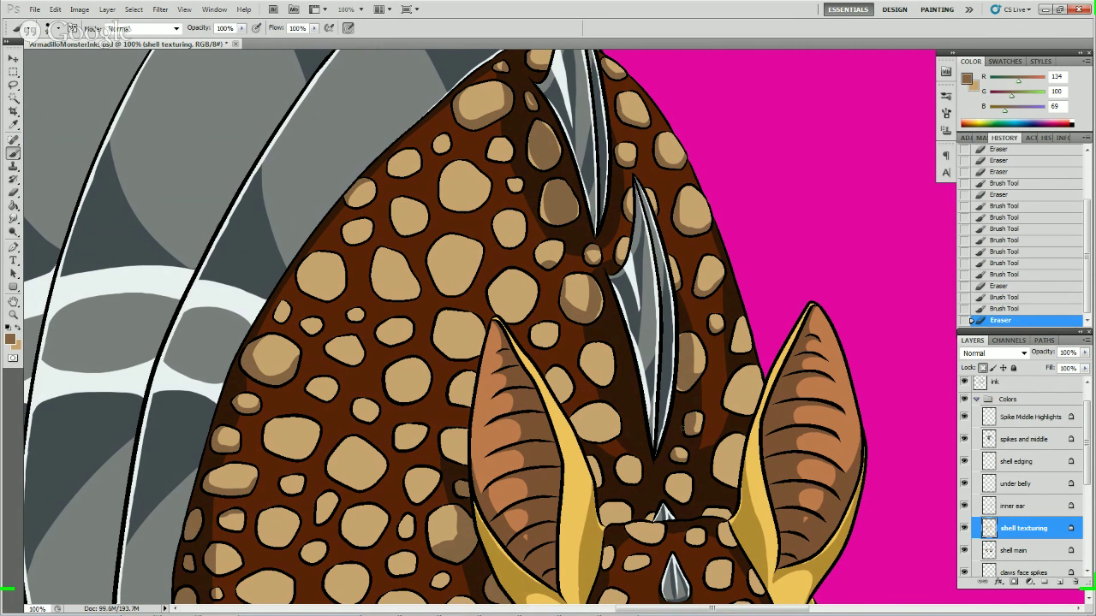
{"action": "mouse_move", "coordinate": [685, 427]}
{"action": "left_mouse_down"}
{"action": "mouse_move", "coordinate": [696, 381]}
{"action": "mouse_move", "coordinate": [685, 428]}
{"action": "left_mouse_up"}
{"action": "key", "text": "e"}
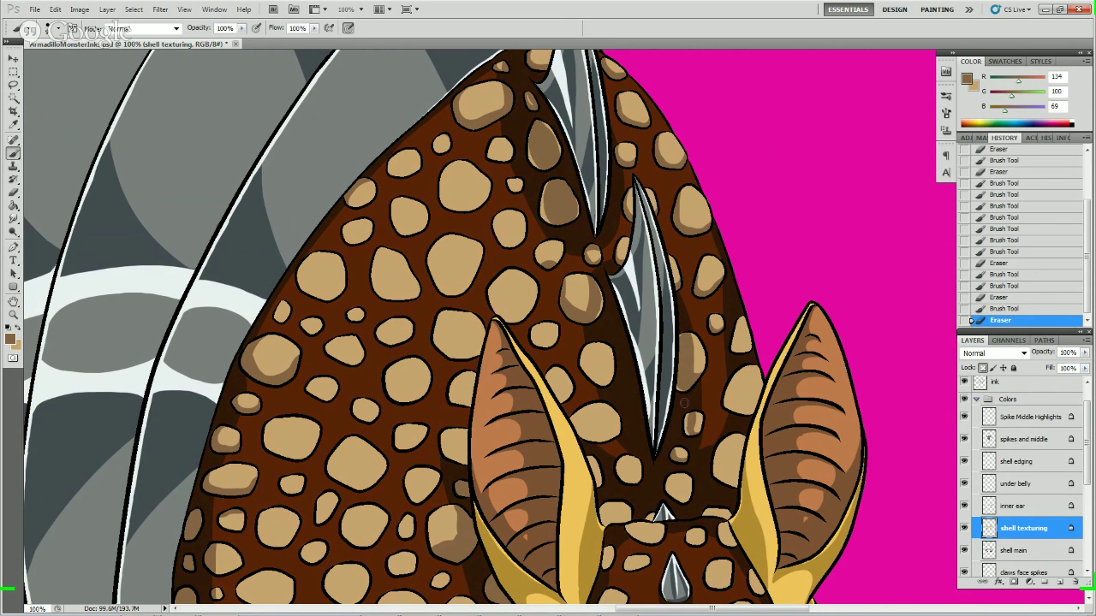
{"action": "key", "text": "b"}
{"action": "left_click_drag", "start_coordinate": [688, 428], "coordinate": [690, 431]}
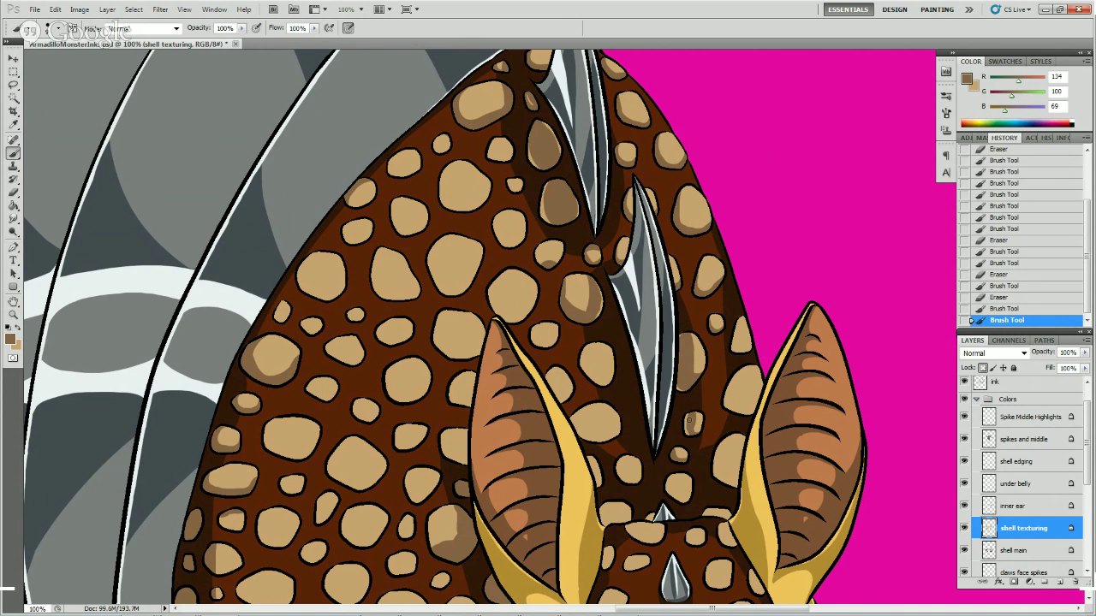
{"action": "left_click_drag", "start_coordinate": [695, 426], "coordinate": [694, 412]}
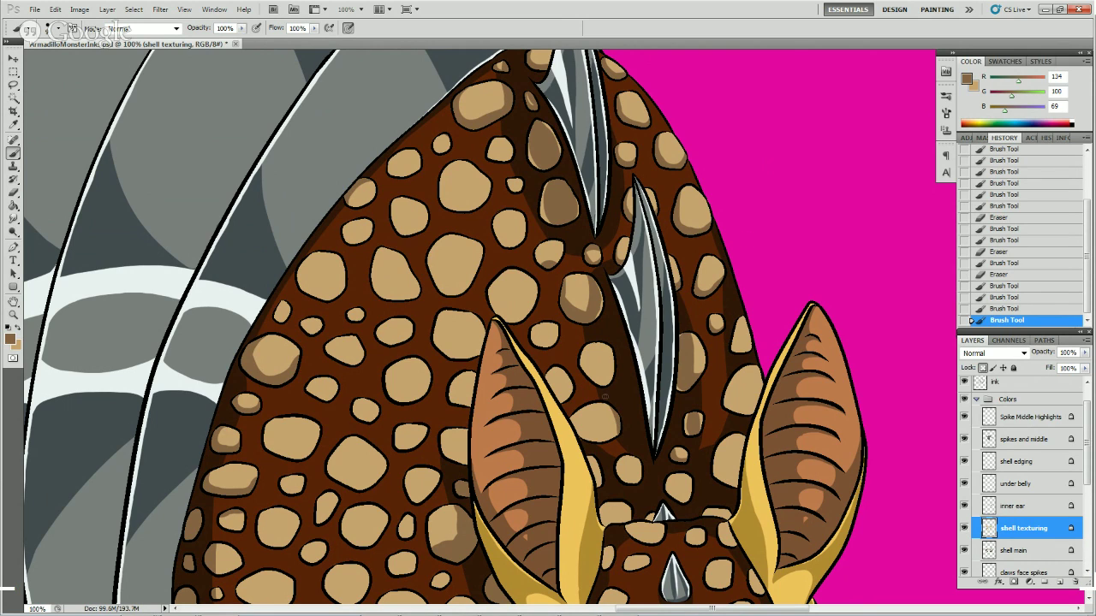
- Shade the right and lower edges of the large bump between the lower spike's tip and the left ear
{"action": "left_click", "coordinate": [541, 321]}
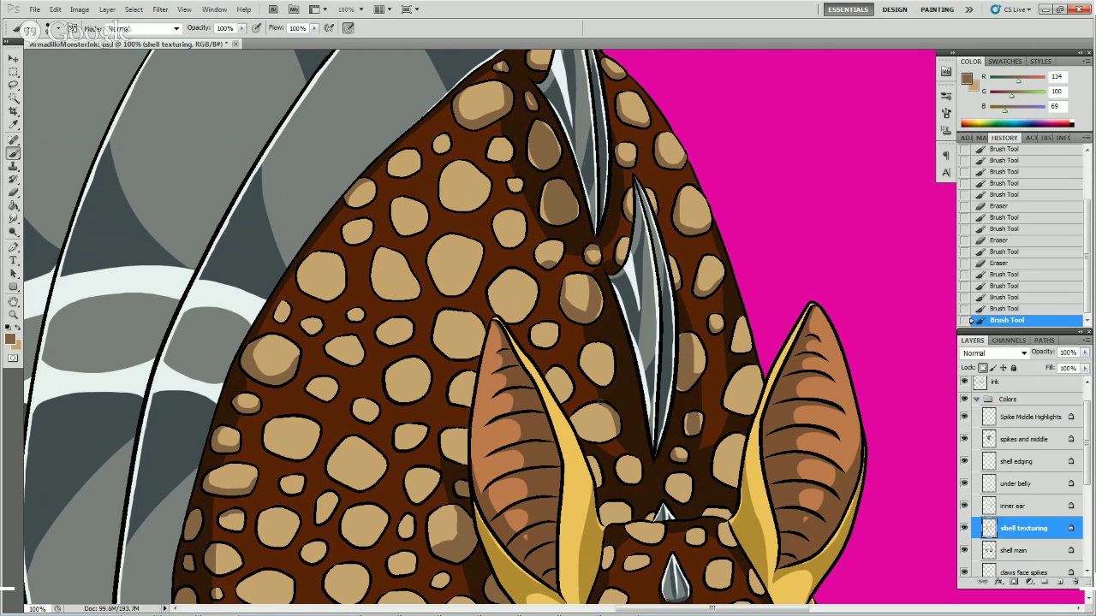
{"action": "left_click_drag", "start_coordinate": [599, 401], "coordinate": [612, 411]}
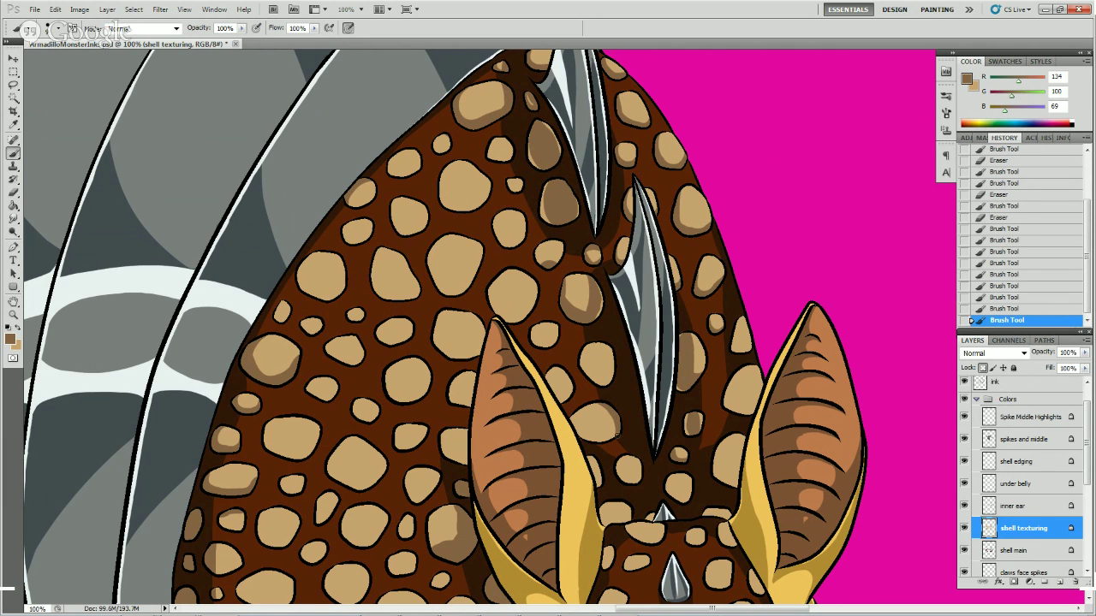
{"action": "left_click_drag", "start_coordinate": [614, 421], "coordinate": [589, 345]}
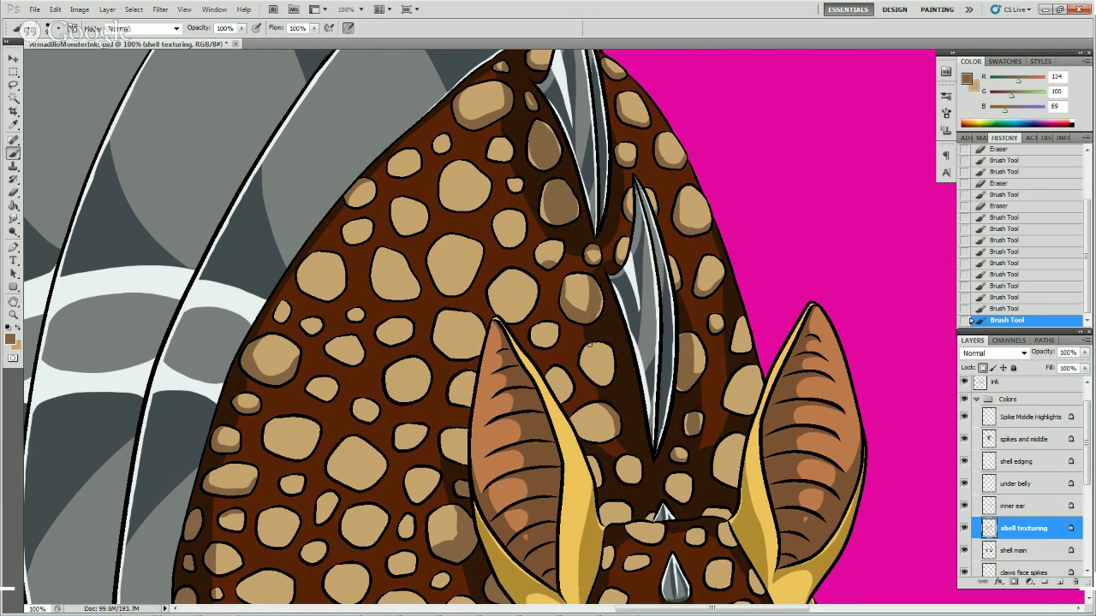
{"action": "left_click_drag", "start_coordinate": [599, 415], "coordinate": [610, 431]}
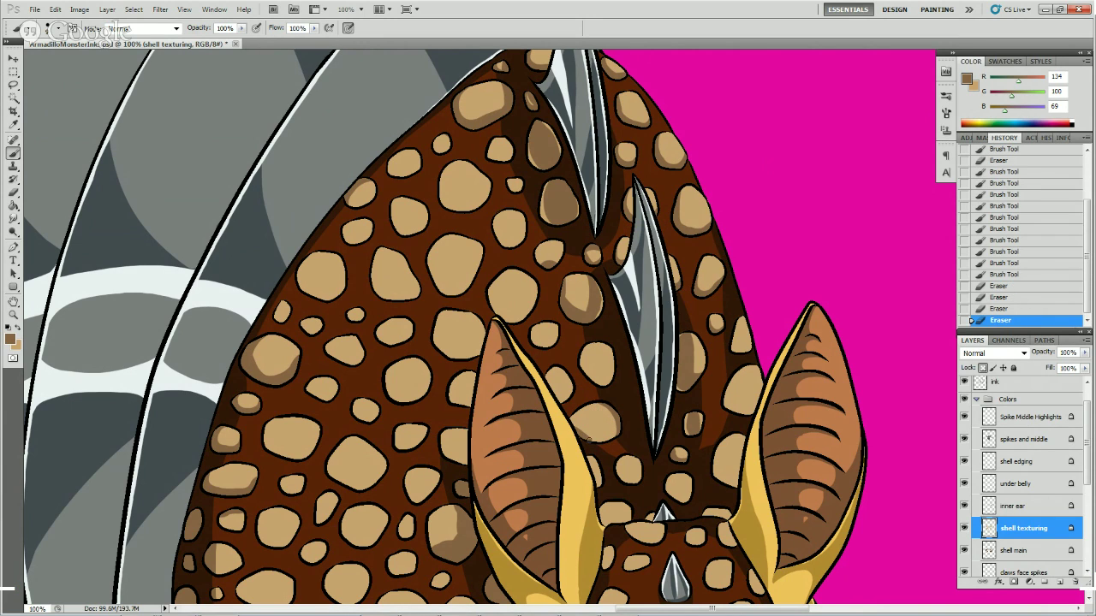
{"action": "key", "text": "b"}
{"action": "mouse_move", "coordinate": [575, 432]}
{"action": "left_mouse_down"}
{"action": "mouse_move", "coordinate": [621, 428]}
{"action": "mouse_move", "coordinate": [587, 436]}
{"action": "left_mouse_up"}
- Paint a dark brown shadow on the small round bump just below the lower spike's tip, leaving a lighter highlight area
{"action": "mouse_move", "coordinate": [621, 469]}
{"action": "left_mouse_down"}
{"action": "mouse_move", "coordinate": [635, 463]}
{"action": "mouse_move", "coordinate": [639, 478]}
{"action": "mouse_move", "coordinate": [622, 476]}
{"action": "mouse_move", "coordinate": [632, 463]}
{"action": "left_mouse_up"}
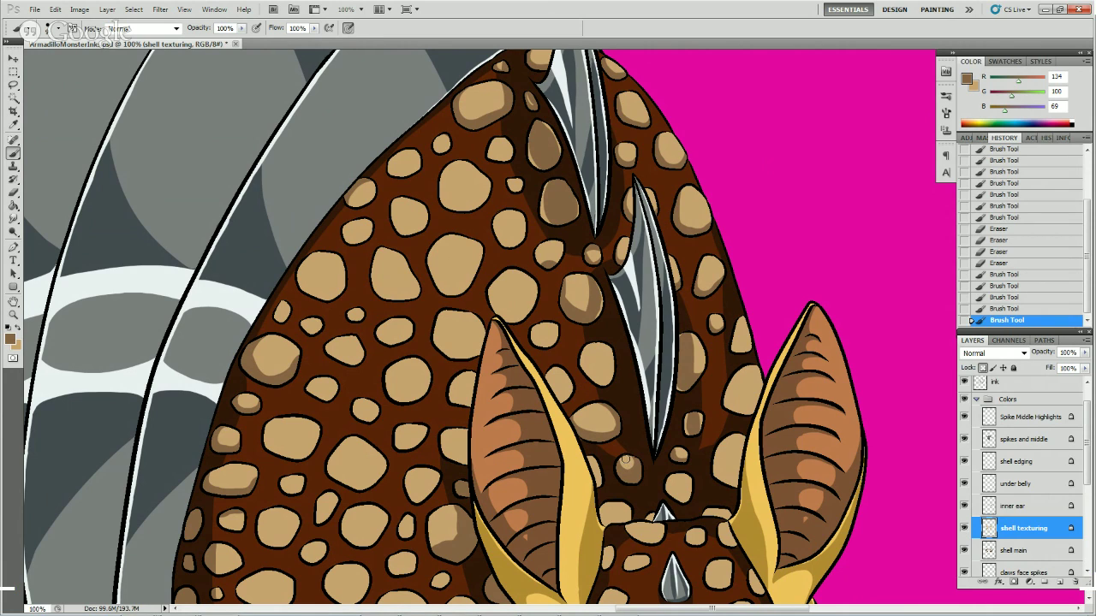
{"action": "left_click", "coordinate": [625, 463]}
{"action": "left_click_drag", "start_coordinate": [635, 471], "coordinate": [634, 467]}
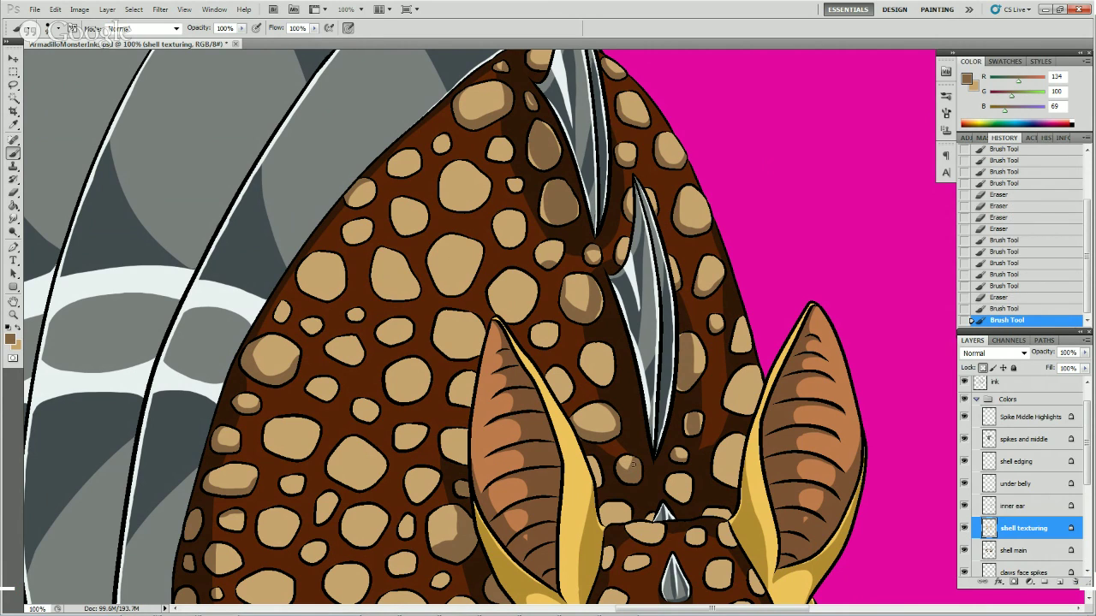
{"action": "left_click", "coordinate": [627, 468]}
- Shade the oval bump immediately left of the lower spike and clean up the shading on the bumps to the spike's right
{"action": "mouse_move", "coordinate": [590, 345]}
{"action": "left_mouse_down"}
{"action": "mouse_move", "coordinate": [598, 387]}
{"action": "mouse_move", "coordinate": [608, 364]}
{"action": "mouse_move", "coordinate": [598, 347]}
{"action": "left_mouse_up"}
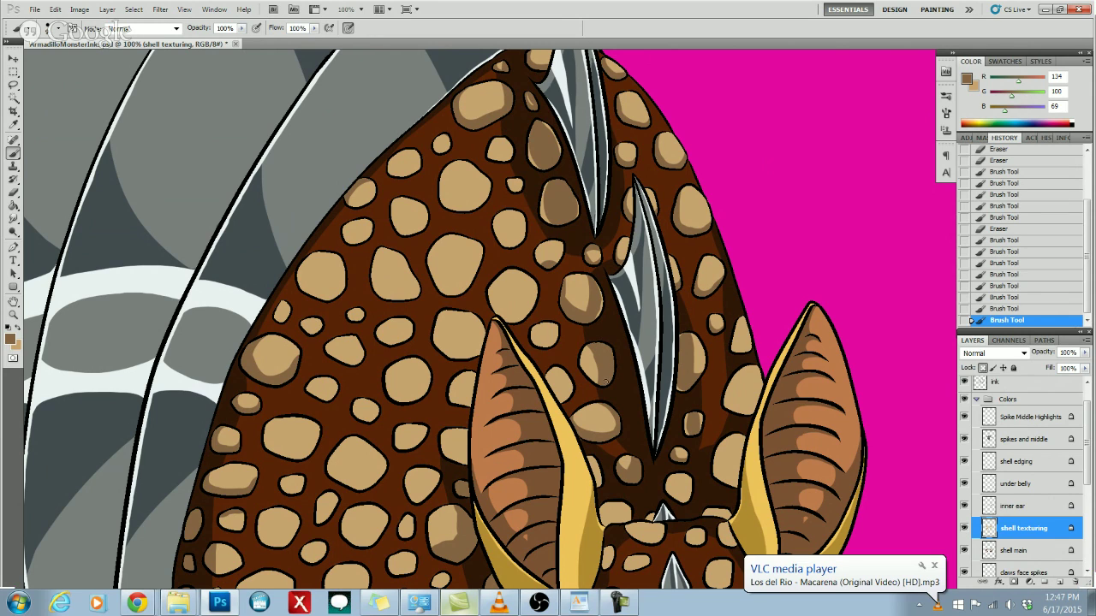
{"action": "left_click", "coordinate": [604, 381]}
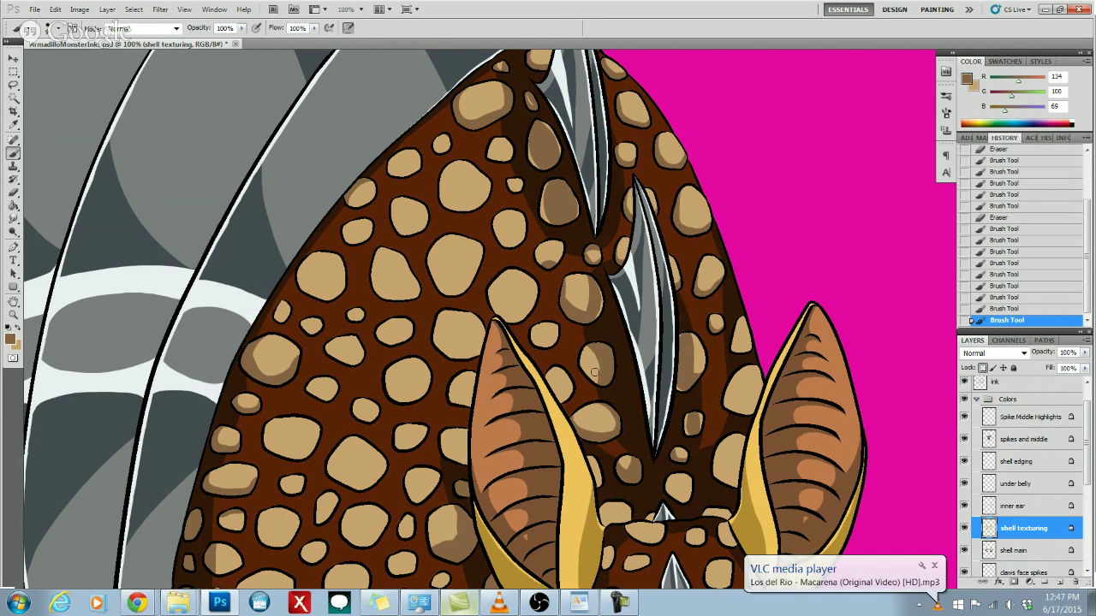
{"action": "left_click_drag", "start_coordinate": [575, 286], "coordinate": [585, 323]}
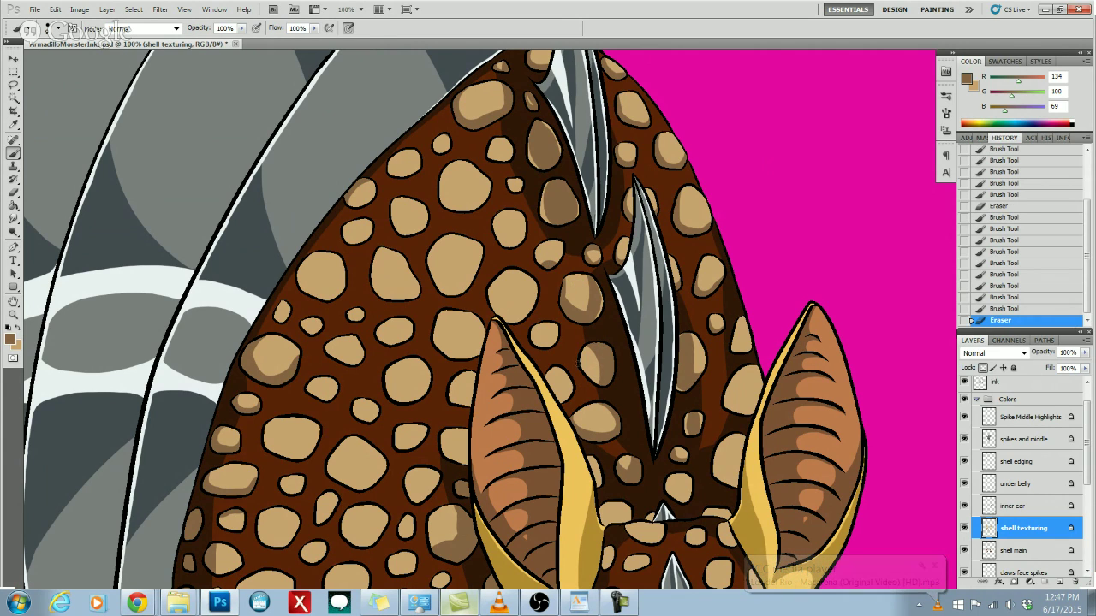
{"action": "left_click_drag", "start_coordinate": [593, 377], "coordinate": [601, 366]}
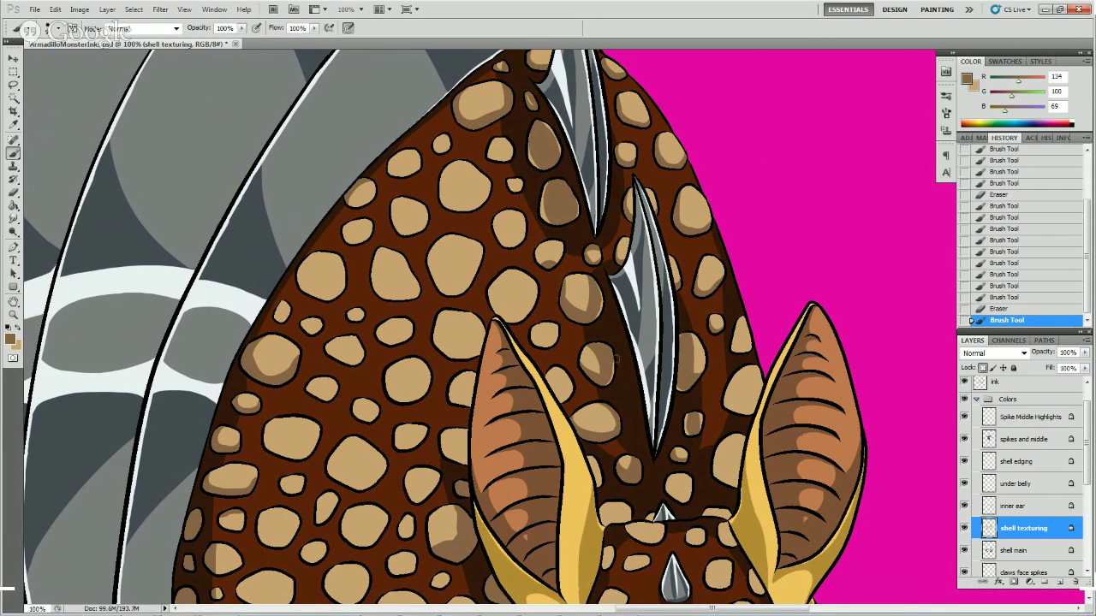
{"action": "mouse_move", "coordinate": [615, 366]}
{"action": "left_mouse_down"}
{"action": "mouse_move", "coordinate": [611, 350]}
{"action": "mouse_move", "coordinate": [582, 332]}
{"action": "left_mouse_up"}
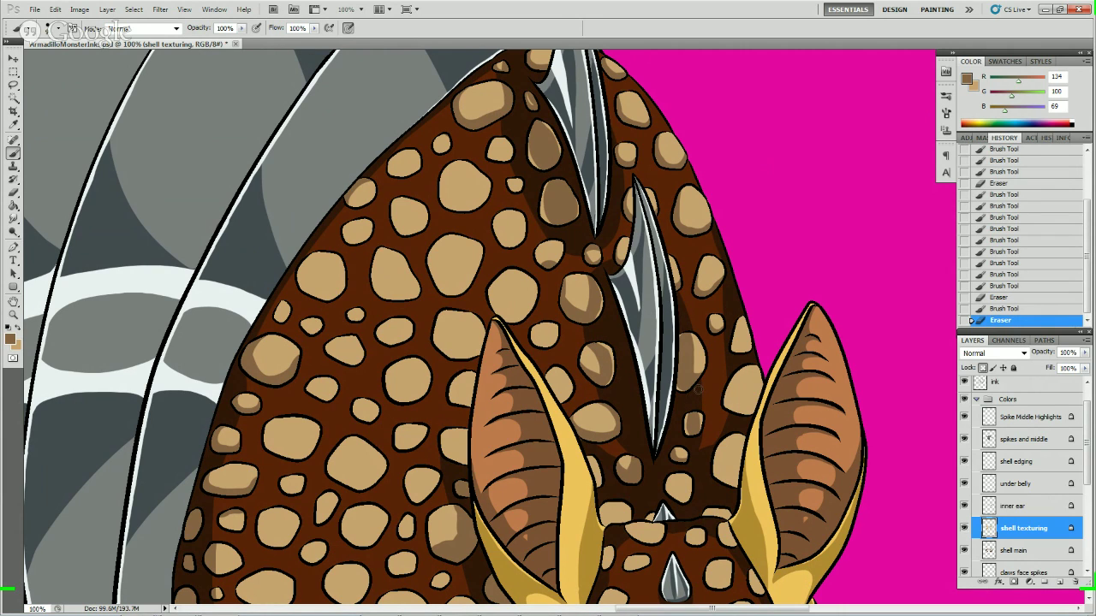
{"action": "left_click_drag", "start_coordinate": [702, 384], "coordinate": [741, 337]}
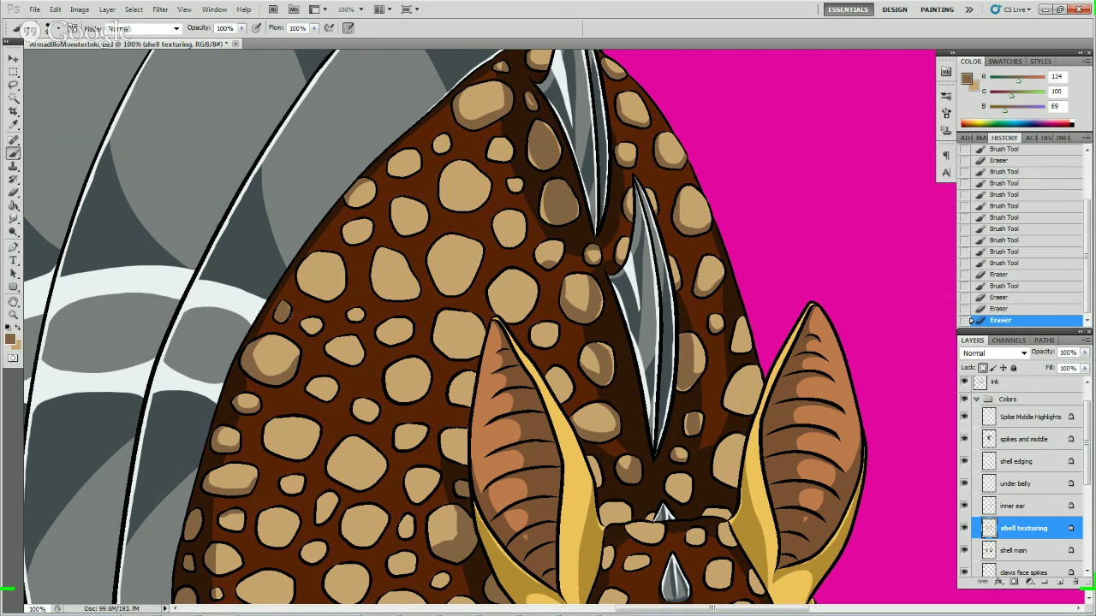
- Shade the cluster of small bumps near the shell's left edge, erasing the excess to restore their light areas
{"action": "left_click_drag", "start_coordinate": [300, 322], "coordinate": [365, 319]}
{"action": "mouse_move", "coordinate": [332, 385]}
{"action": "left_mouse_down"}
{"action": "mouse_move", "coordinate": [316, 395]}
{"action": "mouse_move", "coordinate": [325, 402]}
{"action": "mouse_move", "coordinate": [331, 379]}
{"action": "left_mouse_up"}
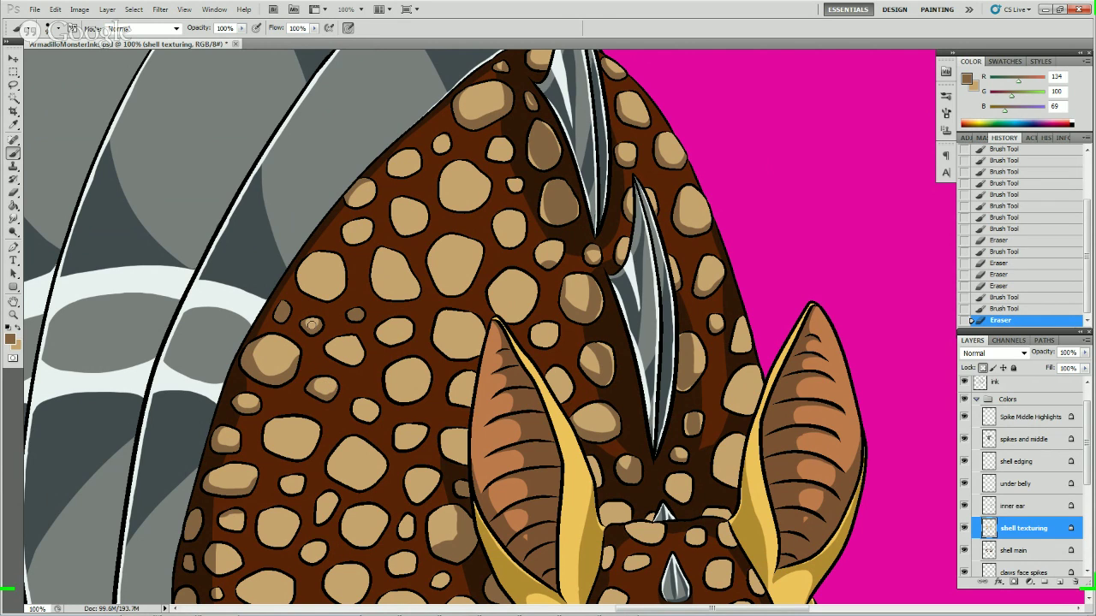
{"action": "left_click_drag", "start_coordinate": [312, 325], "coordinate": [291, 306]}
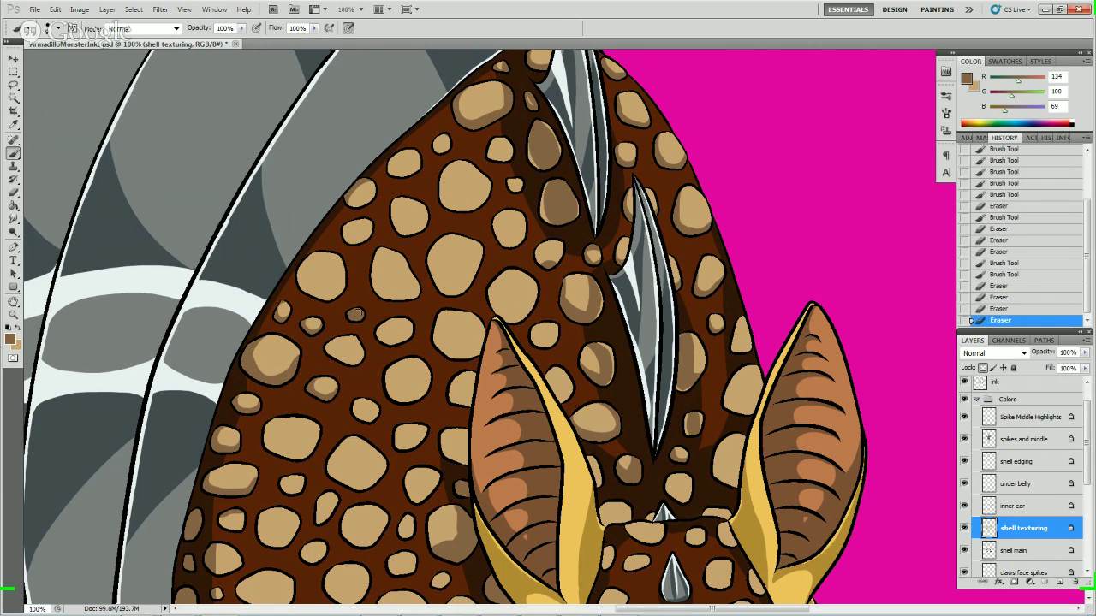
{"action": "left_click", "coordinate": [356, 313]}
{"action": "left_click", "coordinate": [368, 302]}
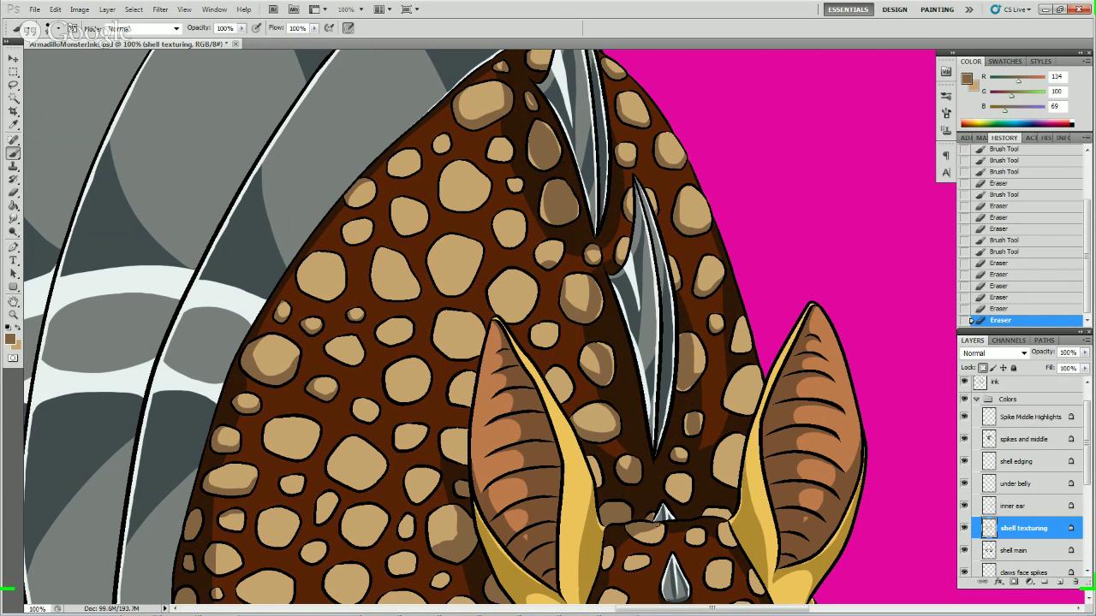
- Shade the bump at the left ear's inner base and the wide bump at the top of the head plate, refining with the Eraser
{"action": "left_click_drag", "start_coordinate": [663, 528], "coordinate": [537, 446]}
{"action": "mouse_move", "coordinate": [604, 489]}
{"action": "left_mouse_down"}
{"action": "mouse_move", "coordinate": [598, 463]}
{"action": "mouse_move", "coordinate": [604, 479]}
{"action": "mouse_move", "coordinate": [627, 421]}
{"action": "left_mouse_up"}
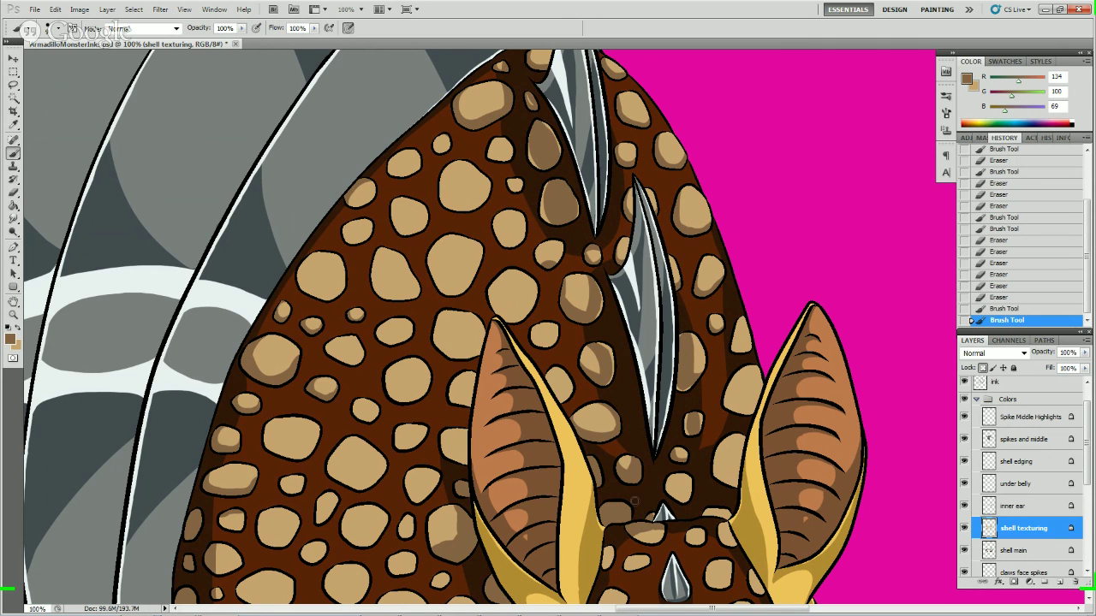
{"action": "mouse_move", "coordinate": [652, 535]}
{"action": "left_mouse_down"}
{"action": "mouse_move", "coordinate": [638, 533]}
{"action": "mouse_move", "coordinate": [655, 532]}
{"action": "left_mouse_up"}
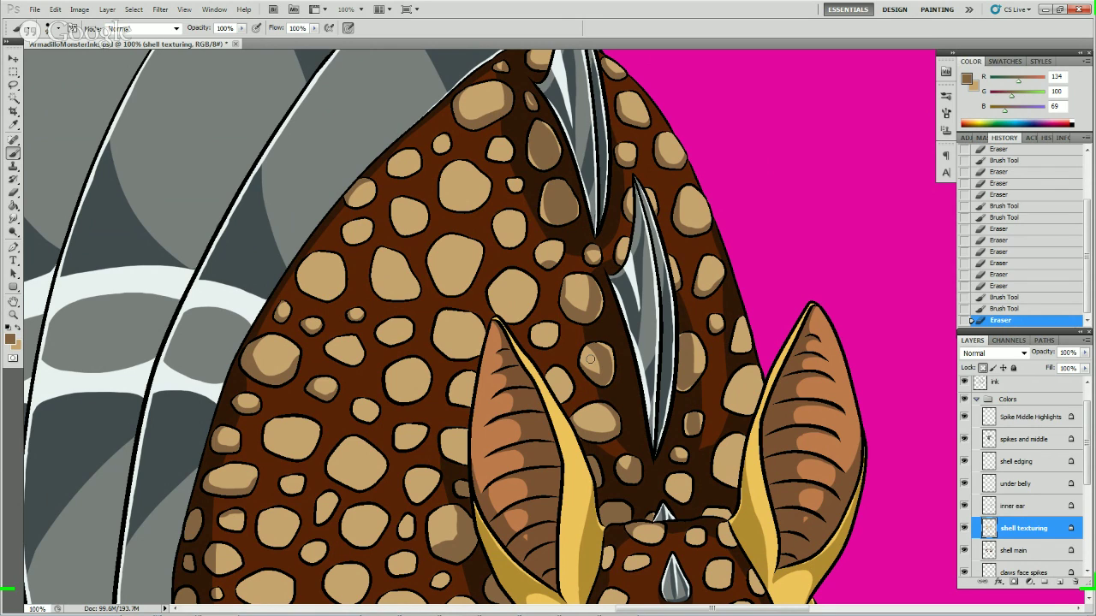
{"action": "left_click_drag", "start_coordinate": [634, 539], "coordinate": [651, 543]}
{"action": "left_click", "coordinate": [663, 540]}
{"action": "left_click", "coordinate": [660, 539]}
{"action": "left_click", "coordinate": [667, 528]}
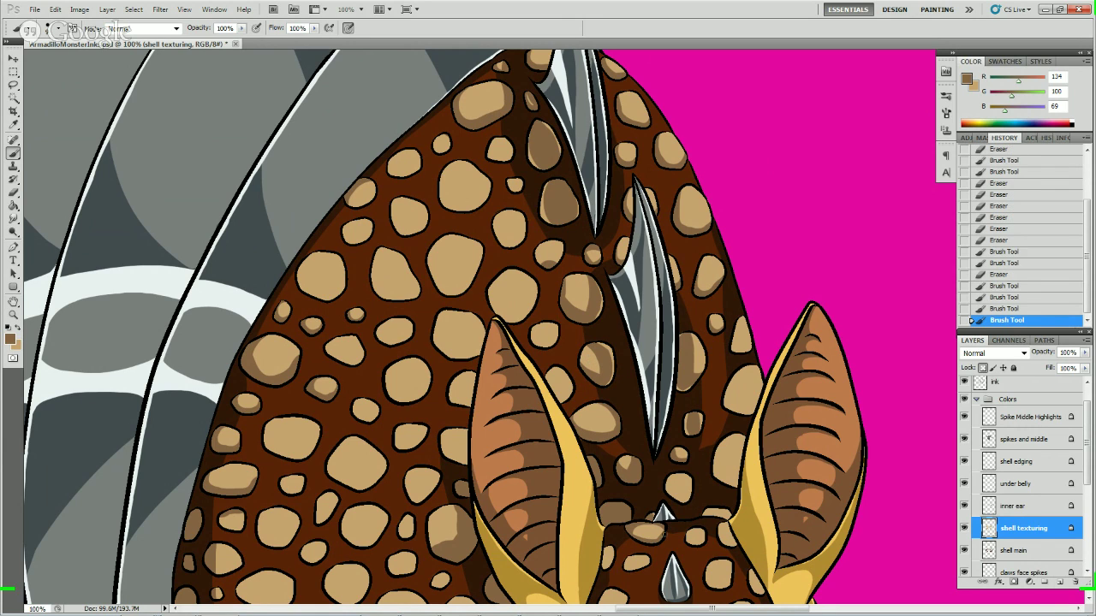
{"action": "left_click", "coordinate": [664, 532]}
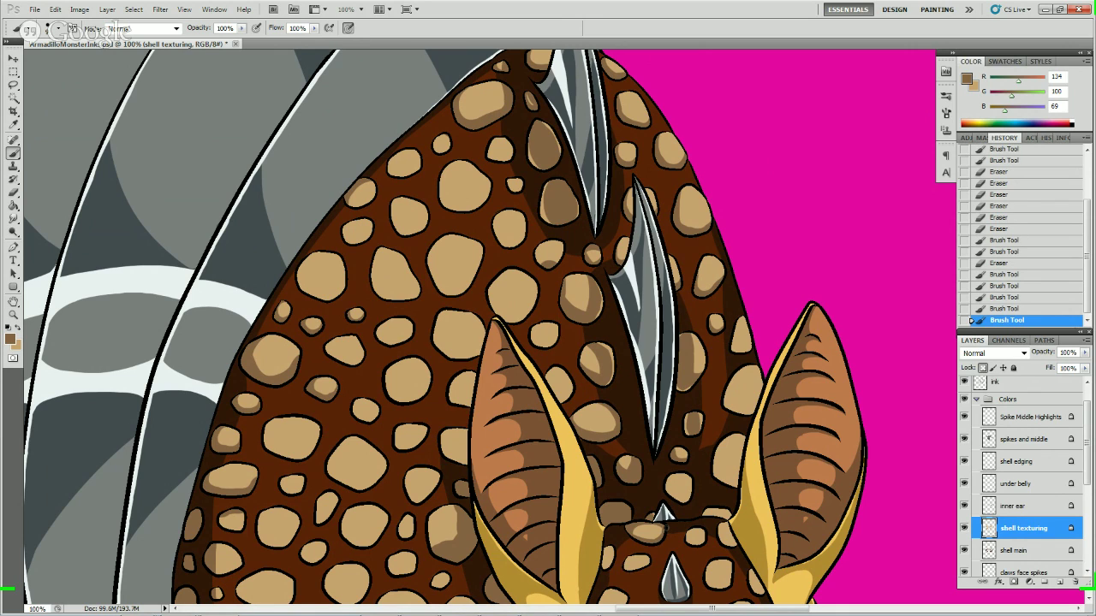
{"action": "left_click", "coordinate": [661, 535]}
- Add dark brown shading to the small bumps along the head plate's upper edge between the two ears
{"action": "left_click", "coordinate": [701, 539]}
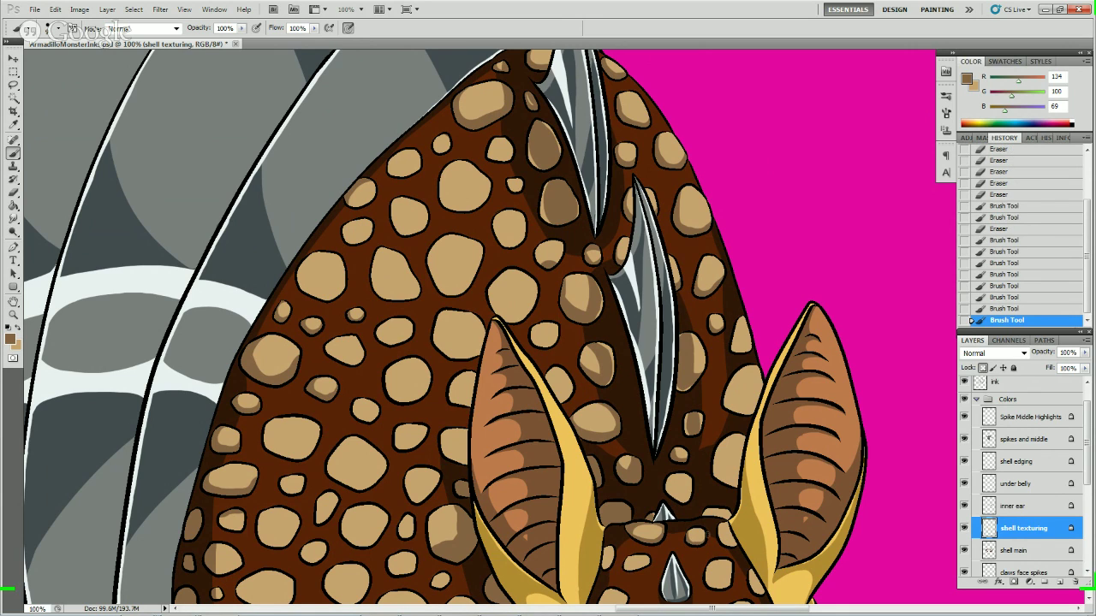
{"action": "left_click", "coordinate": [700, 539]}
{"action": "left_click", "coordinate": [701, 540]}
{"action": "left_click", "coordinate": [694, 534]}
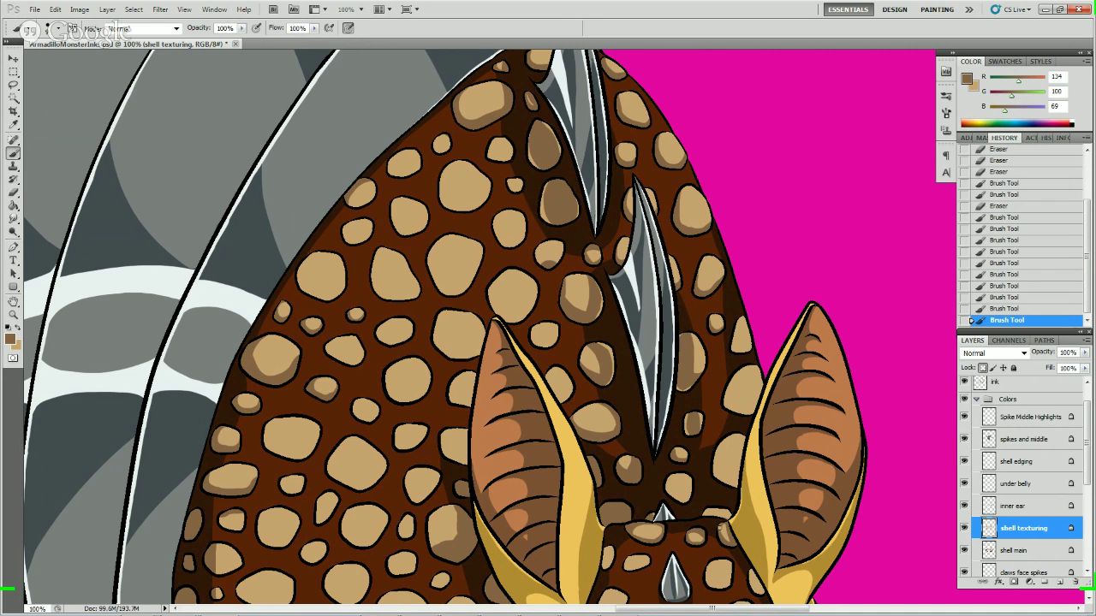
{"action": "left_click", "coordinate": [722, 521]}
{"action": "left_click", "coordinate": [722, 519]}
{"action": "left_click", "coordinate": [664, 381]}
{"action": "mouse_move", "coordinate": [604, 566]}
{"action": "left_mouse_down"}
{"action": "mouse_move", "coordinate": [613, 548]}
{"action": "mouse_move", "coordinate": [610, 556]}
{"action": "left_mouse_up"}
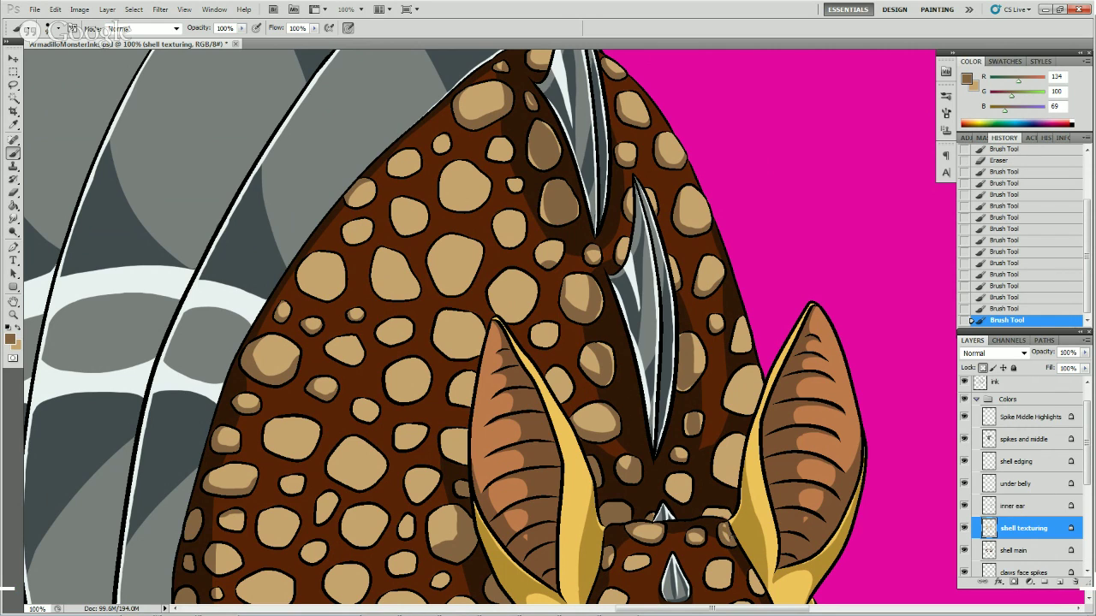
- Refine the shading of the small bump at the right ear's inner base, alternating between Brush and Eraser
{"action": "left_click", "coordinate": [726, 534]}
{"action": "left_click", "coordinate": [726, 534]}
{"action": "key", "text": "e"}
{"action": "left_click", "coordinate": [726, 538]}
{"action": "key", "text": "b"}
{"action": "left_click", "coordinate": [720, 532]}
{"action": "key", "text": "e"}
{"action": "left_click", "coordinate": [738, 536]}
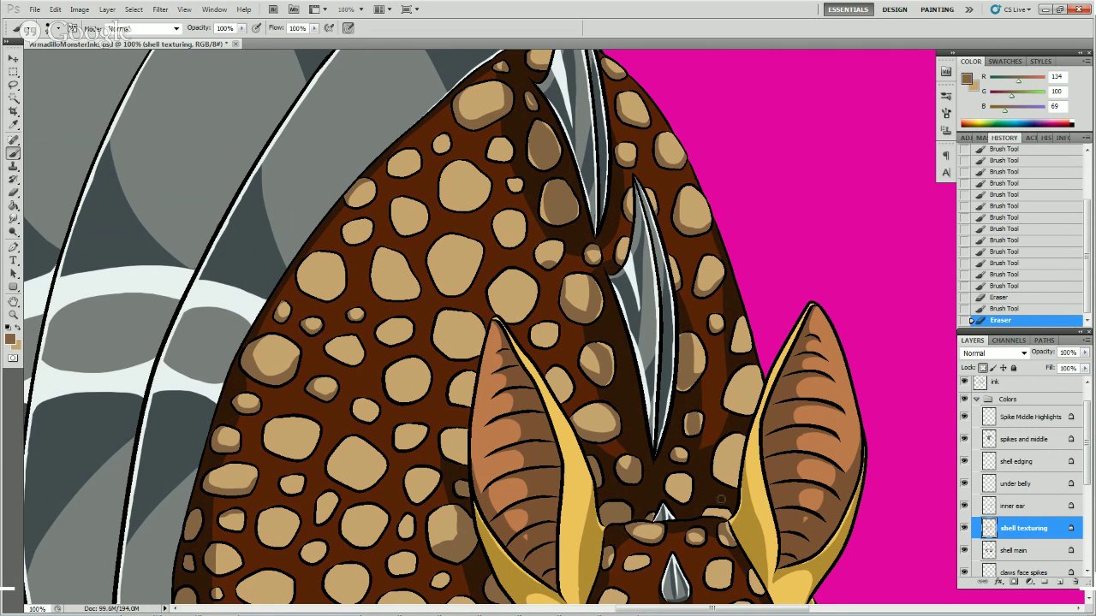
{"action": "left_click", "coordinate": [724, 530]}
{"action": "left_click", "coordinate": [723, 530]}
{"action": "left_click", "coordinate": [724, 530]}
{"action": "left_click", "coordinate": [726, 529]}
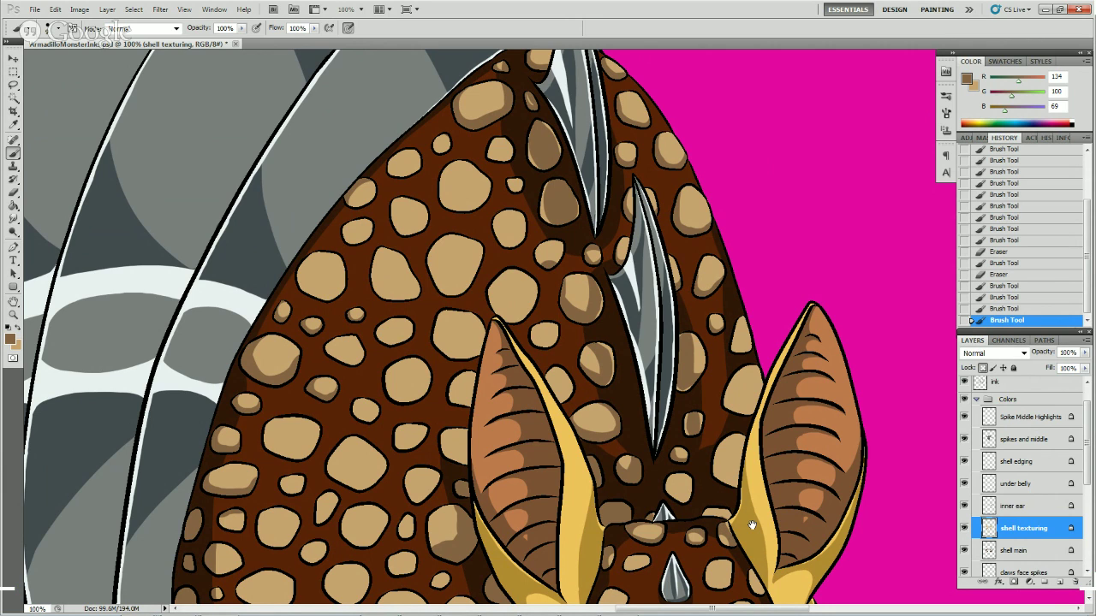
- Shade the forehead bumps between the upper head spike and the right ear, erasing back their light areas
{"action": "left_click_drag", "start_coordinate": [752, 524], "coordinate": [728, 473]}
{"action": "left_click", "coordinate": [728, 473]}
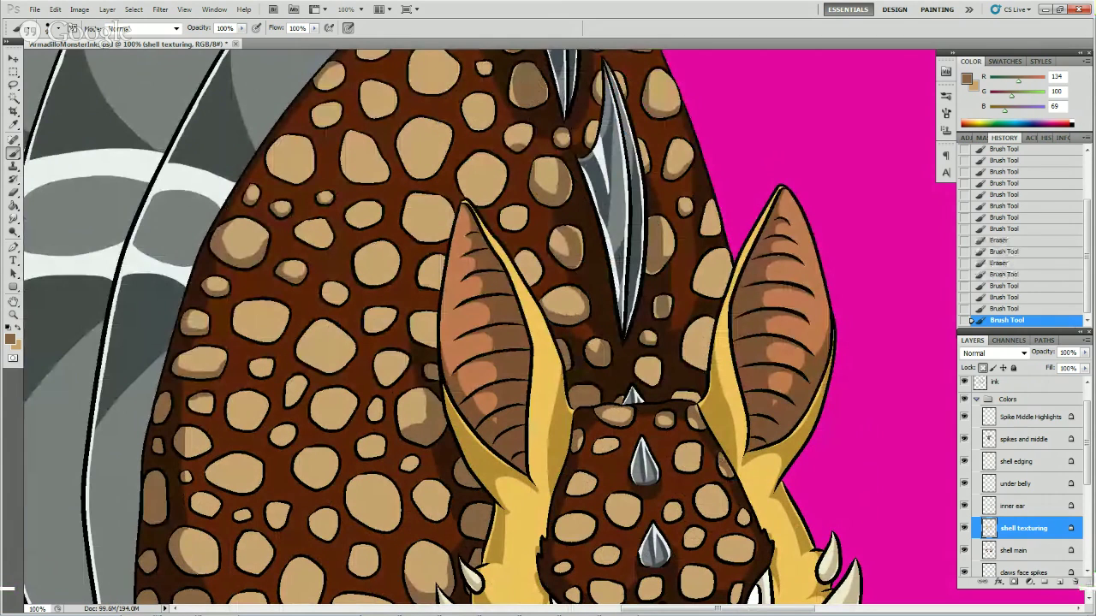
{"action": "left_click", "coordinate": [725, 469]}
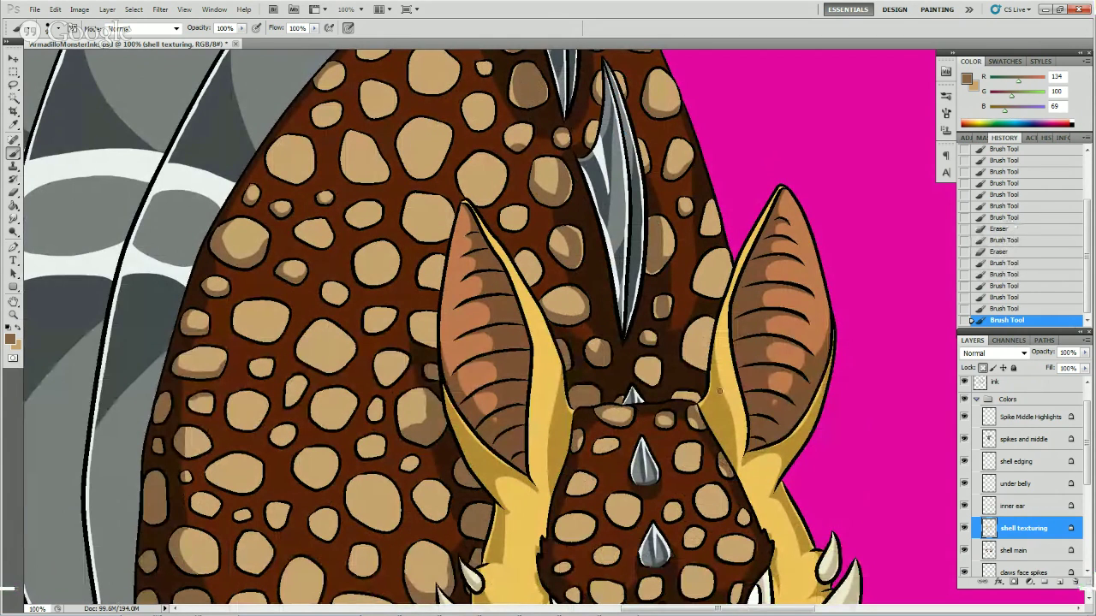
{"action": "key", "text": "e"}
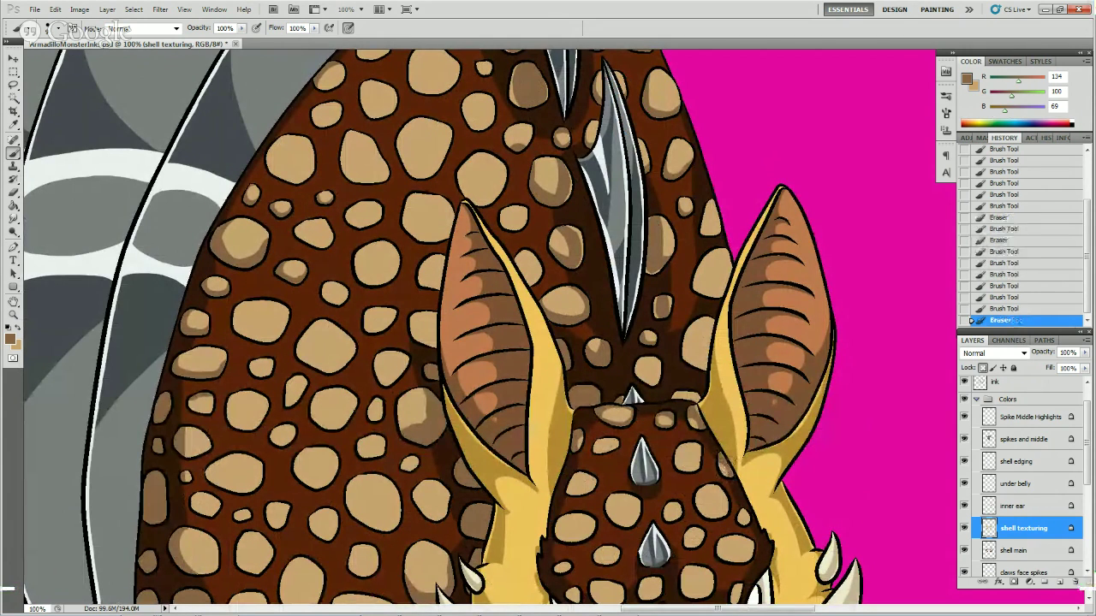
{"action": "left_click", "coordinate": [725, 469]}
{"action": "key", "text": "b"}
{"action": "left_click_drag", "start_coordinate": [686, 467], "coordinate": [701, 449]}
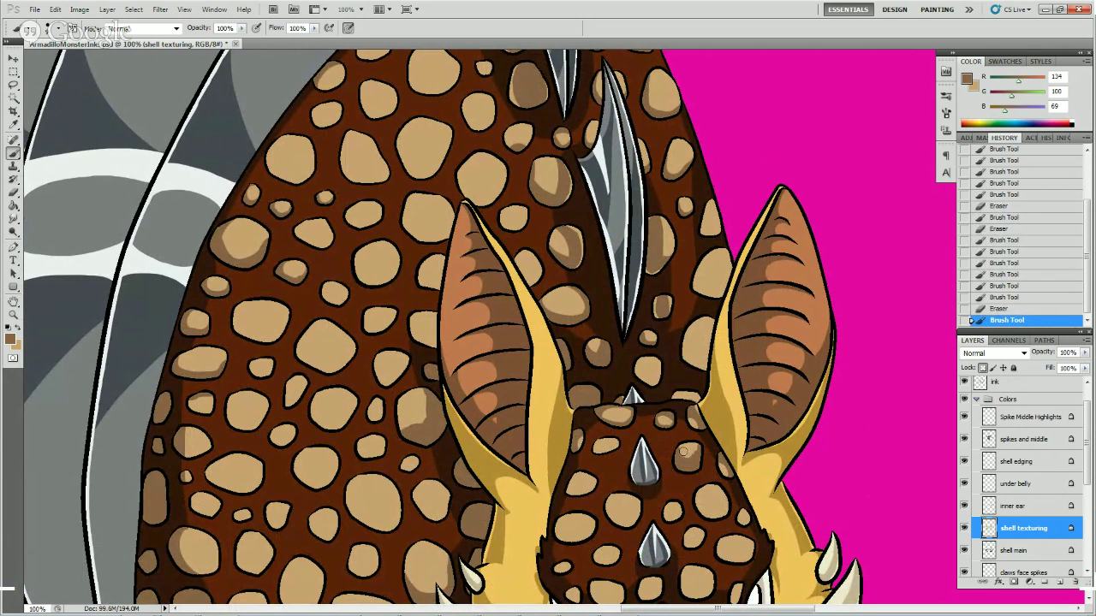
{"action": "key", "text": "e"}
{"action": "left_click_drag", "start_coordinate": [690, 456], "coordinate": [695, 446]}
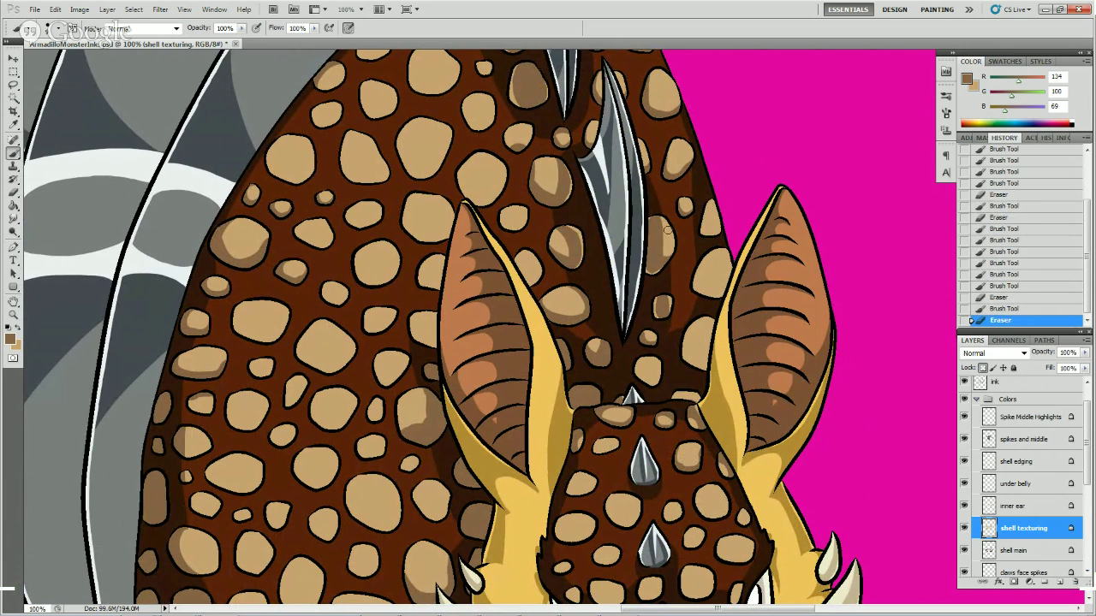
- Shade the small and large bumps between the middle head spike and the right ear's inner base with dark brown
{"action": "mouse_move", "coordinate": [690, 323]}
{"action": "left_mouse_down"}
{"action": "mouse_move", "coordinate": [694, 349]}
{"action": "mouse_move", "coordinate": [700, 319]}
{"action": "mouse_move", "coordinate": [679, 292]}
{"action": "left_mouse_up"}
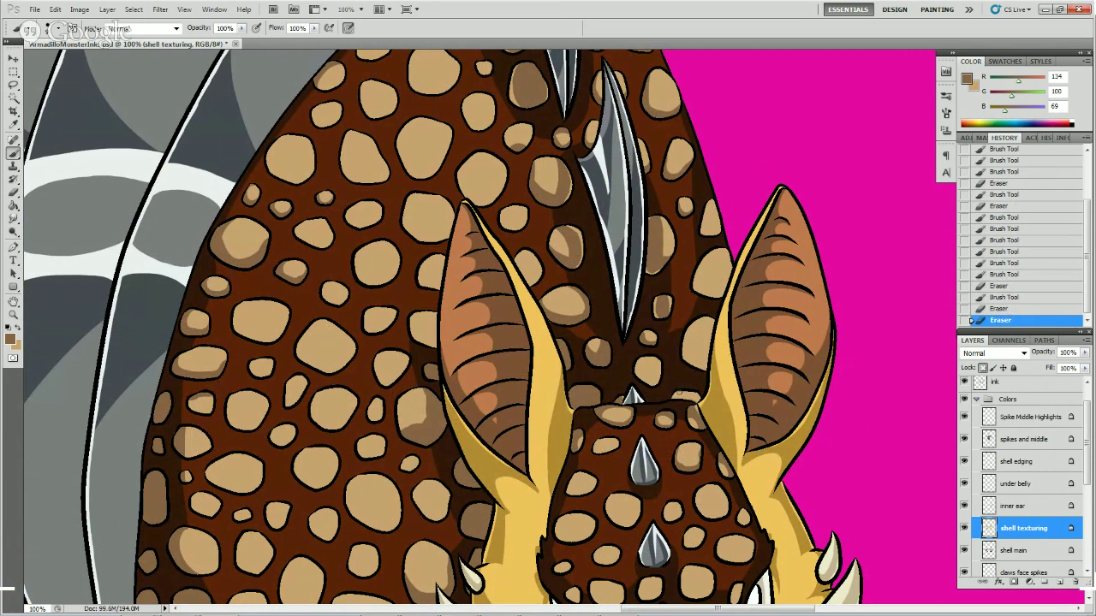
{"action": "mouse_move", "coordinate": [680, 394]}
{"action": "left_mouse_down"}
{"action": "mouse_move", "coordinate": [669, 396]}
{"action": "mouse_move", "coordinate": [694, 394]}
{"action": "left_mouse_up"}
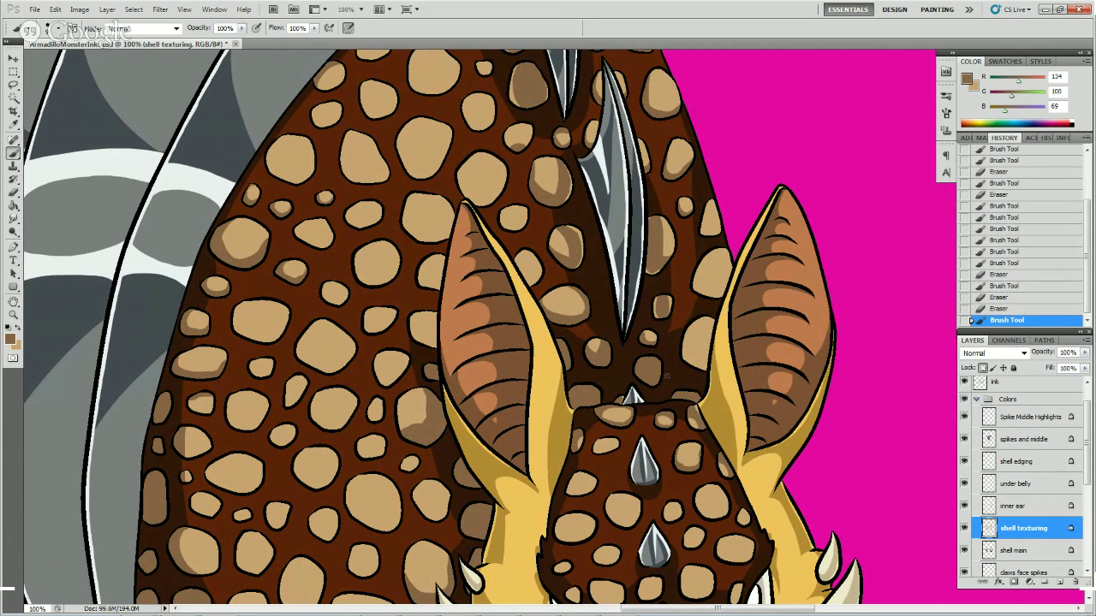
{"action": "left_click_drag", "start_coordinate": [707, 325], "coordinate": [706, 368]}
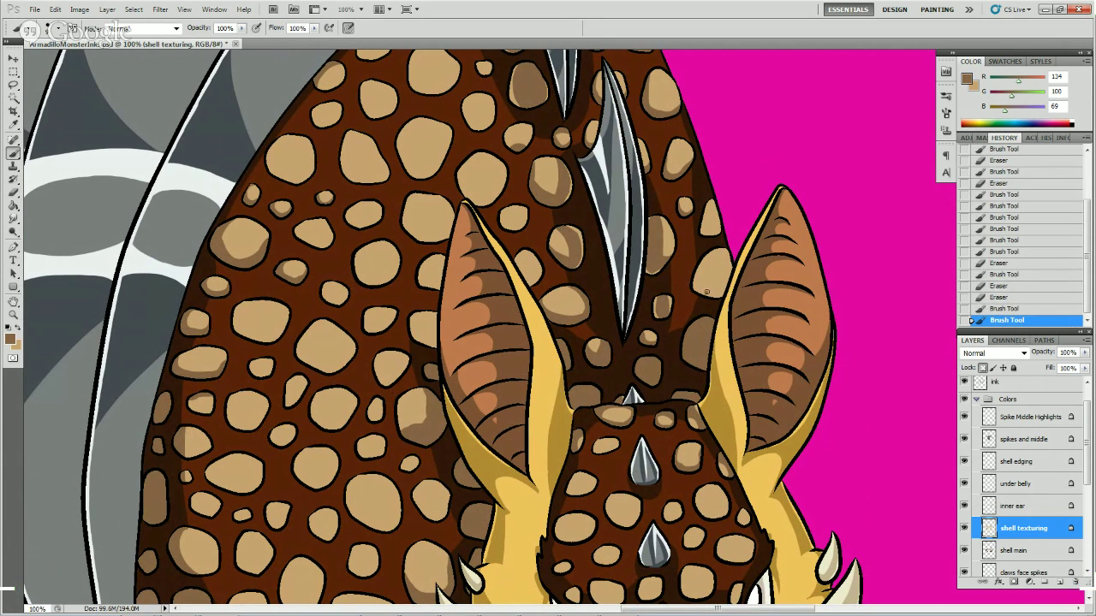
- Shade the two bumps along the shell's outer edge beside the right ear in dark brown, erasing back their light areas
{"action": "mouse_move", "coordinate": [707, 295]}
{"action": "left_mouse_down"}
{"action": "mouse_move", "coordinate": [705, 268]}
{"action": "mouse_move", "coordinate": [709, 291]}
{"action": "mouse_move", "coordinate": [715, 251]}
{"action": "mouse_move", "coordinate": [720, 262]}
{"action": "mouse_move", "coordinate": [730, 255]}
{"action": "mouse_move", "coordinate": [707, 258]}
{"action": "mouse_move", "coordinate": [706, 228]}
{"action": "left_mouse_up"}
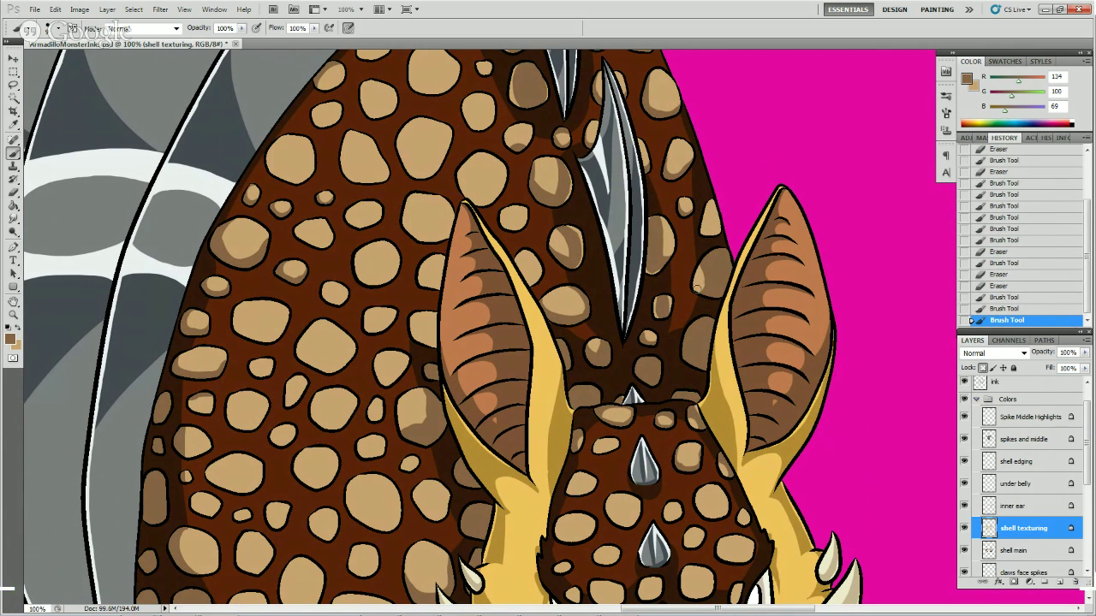
{"action": "key", "text": "e"}
{"action": "mouse_move", "coordinate": [699, 281]}
{"action": "left_mouse_down"}
{"action": "mouse_move", "coordinate": [733, 241]}
{"action": "mouse_move", "coordinate": [724, 255]}
{"action": "mouse_move", "coordinate": [737, 275]}
{"action": "mouse_move", "coordinate": [712, 233]}
{"action": "left_mouse_up"}
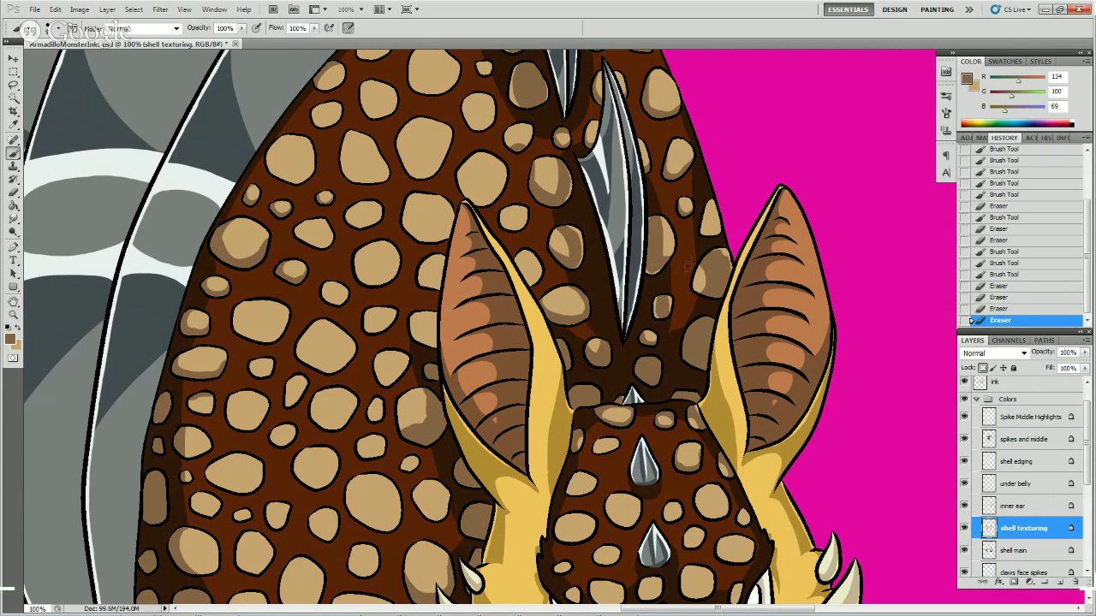
{"action": "mouse_move", "coordinate": [697, 305]}
{"action": "left_mouse_down"}
{"action": "mouse_move", "coordinate": [690, 293]}
{"action": "mouse_move", "coordinate": [733, 298]}
{"action": "left_mouse_up"}
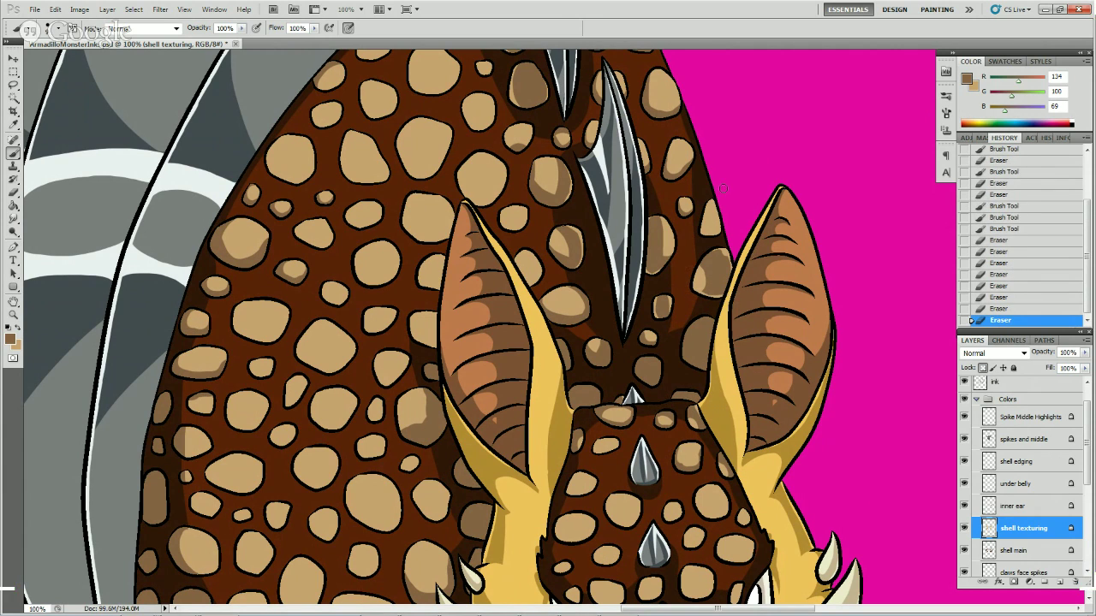
{"action": "left_click_drag", "start_coordinate": [710, 220], "coordinate": [706, 217]}
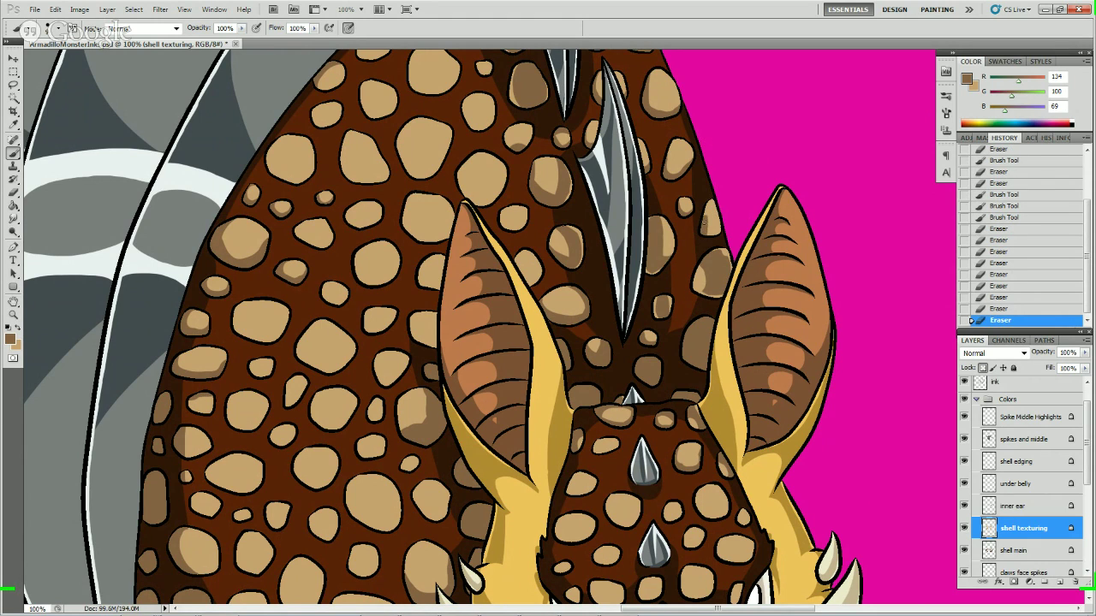
{"action": "left_click_drag", "start_coordinate": [710, 228], "coordinate": [711, 202]}
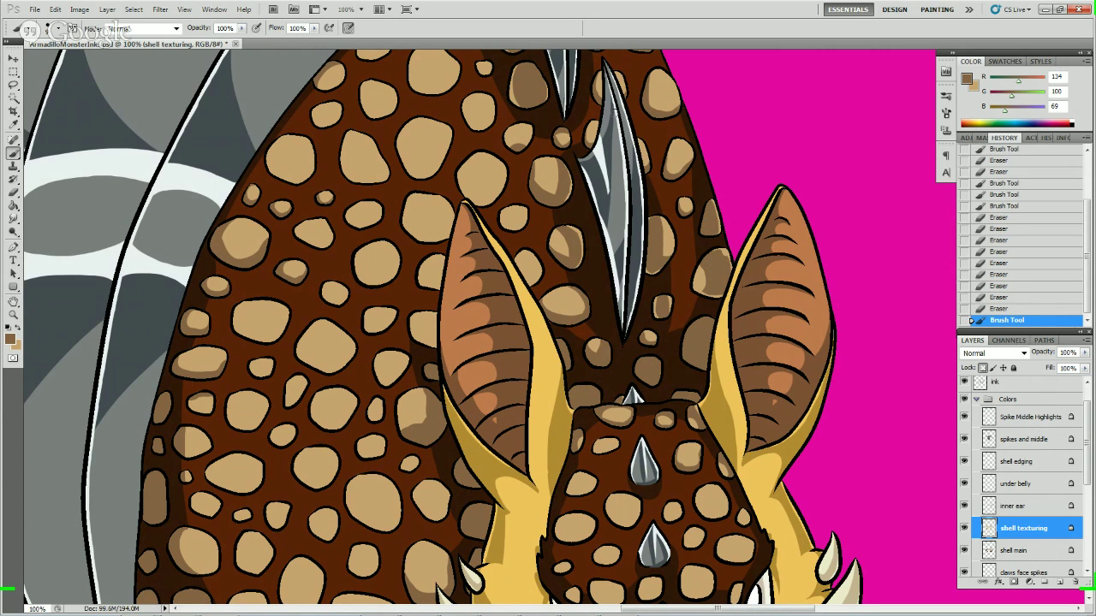
{"action": "left_click_drag", "start_coordinate": [703, 187], "coordinate": [708, 197]}
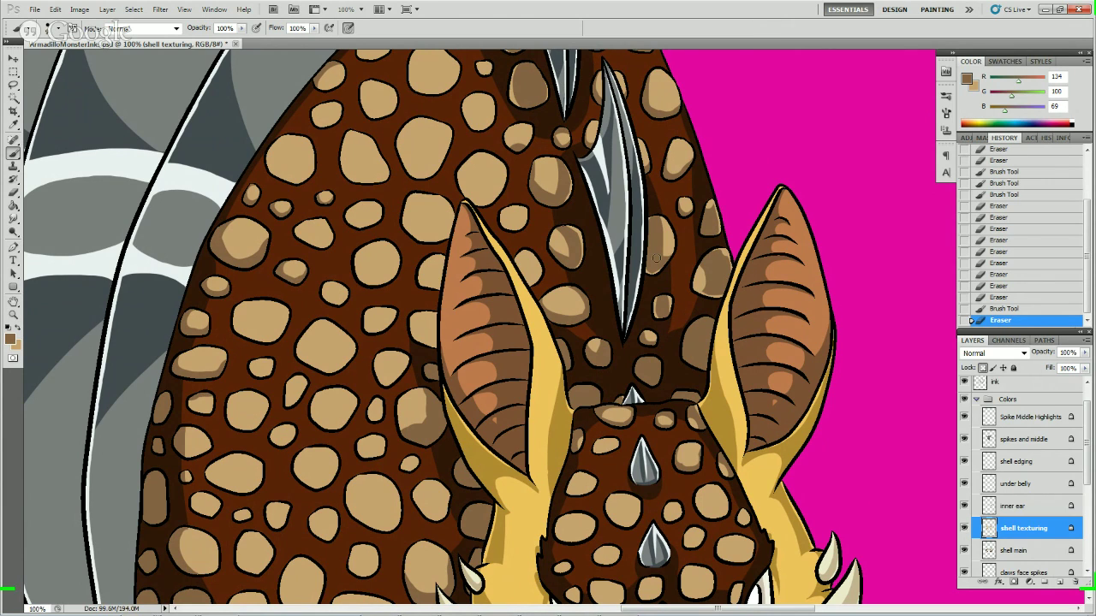
- Shade the small bumps on the front shell section beside the last grey armour band, refining with Brush and Eraser
{"action": "key", "text": "z"}
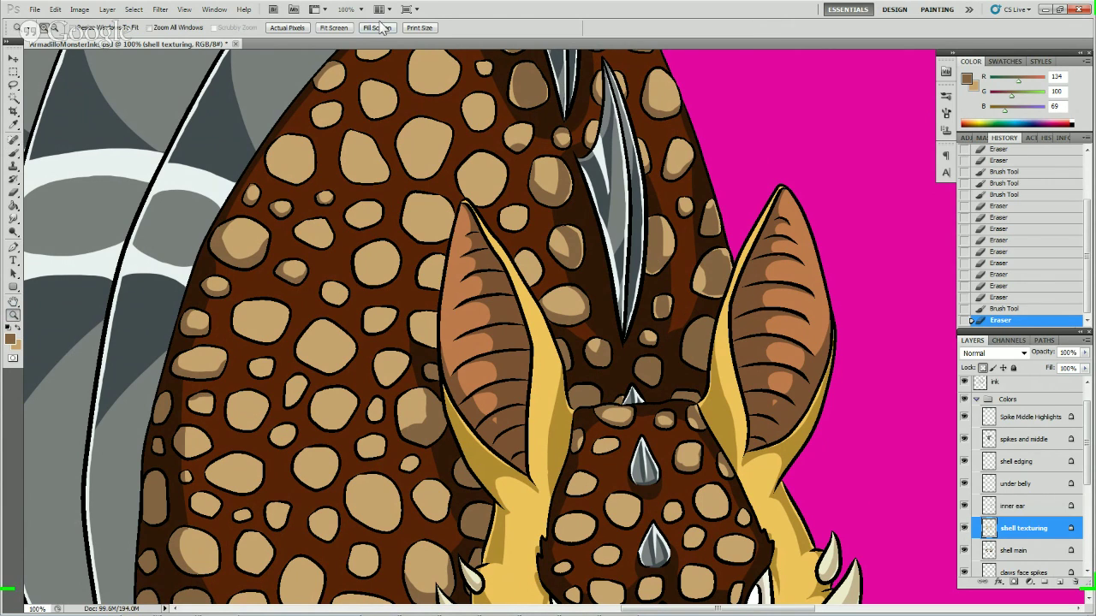
{"action": "left_click", "coordinate": [377, 27]}
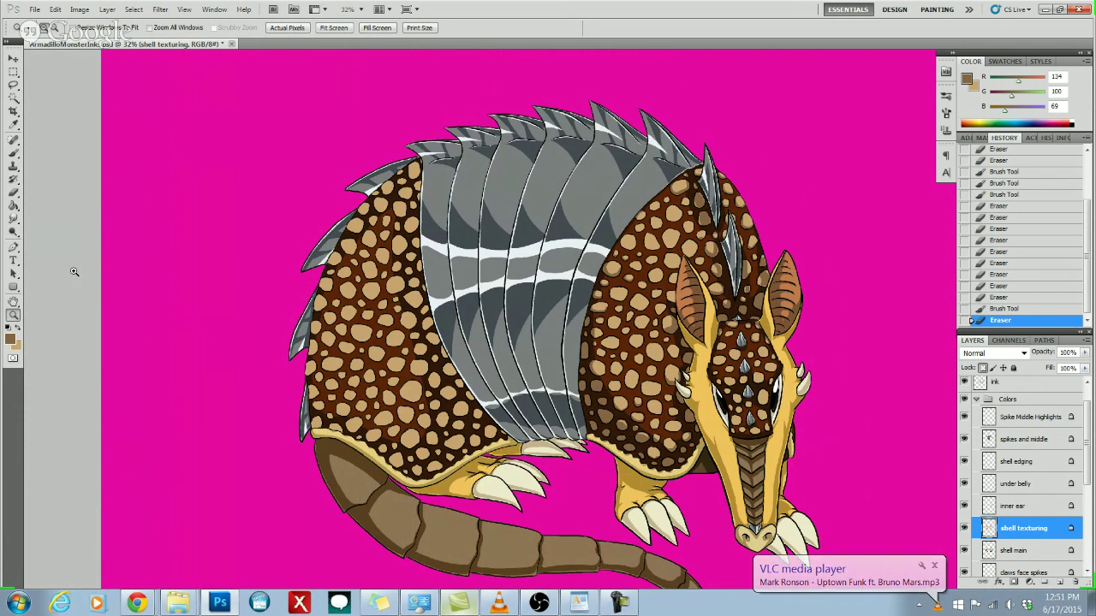
{"action": "double_click", "coordinate": [13, 318]}
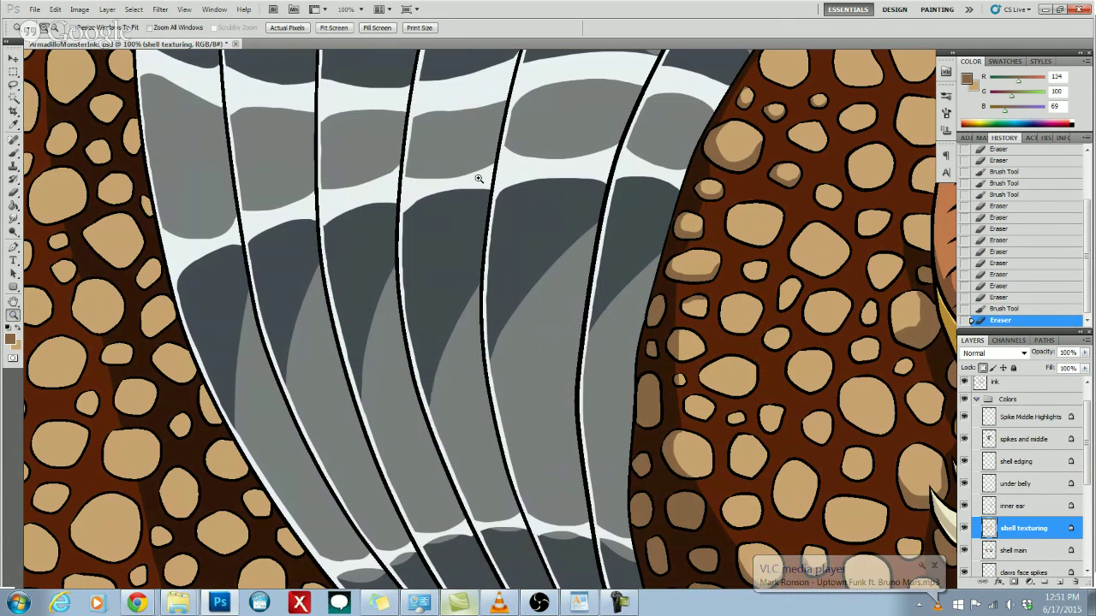
{"action": "scroll", "coordinate": [514, 239], "scroll_direction": "down", "scroll_amount": 5}
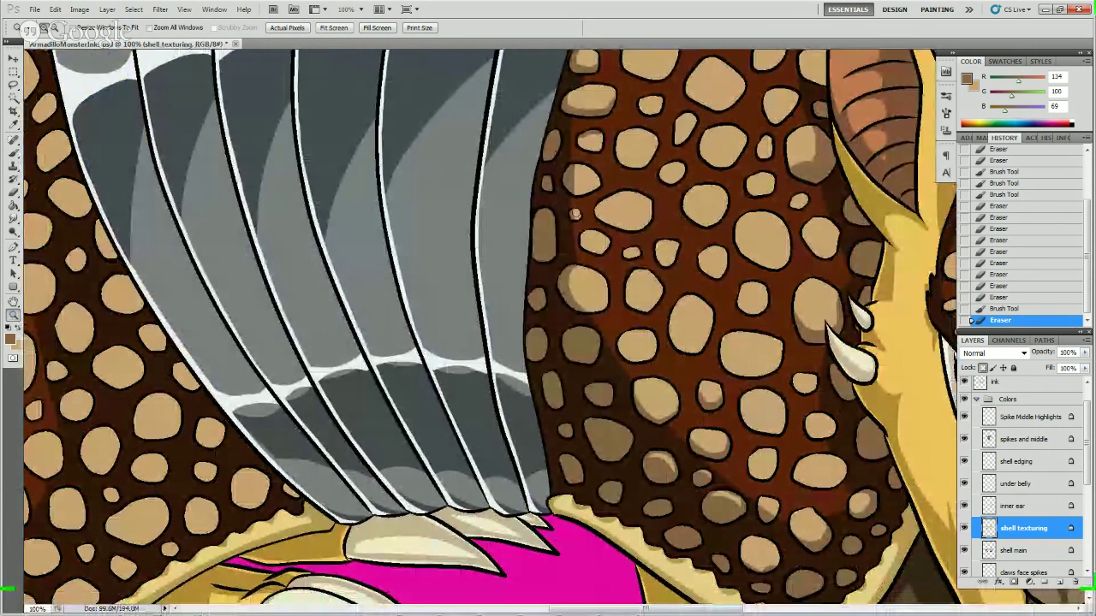
{"action": "mouse_move", "coordinate": [575, 213]}
{"action": "left_mouse_down"}
{"action": "mouse_move", "coordinate": [576, 174]}
{"action": "mouse_move", "coordinate": [582, 189]}
{"action": "left_mouse_up"}
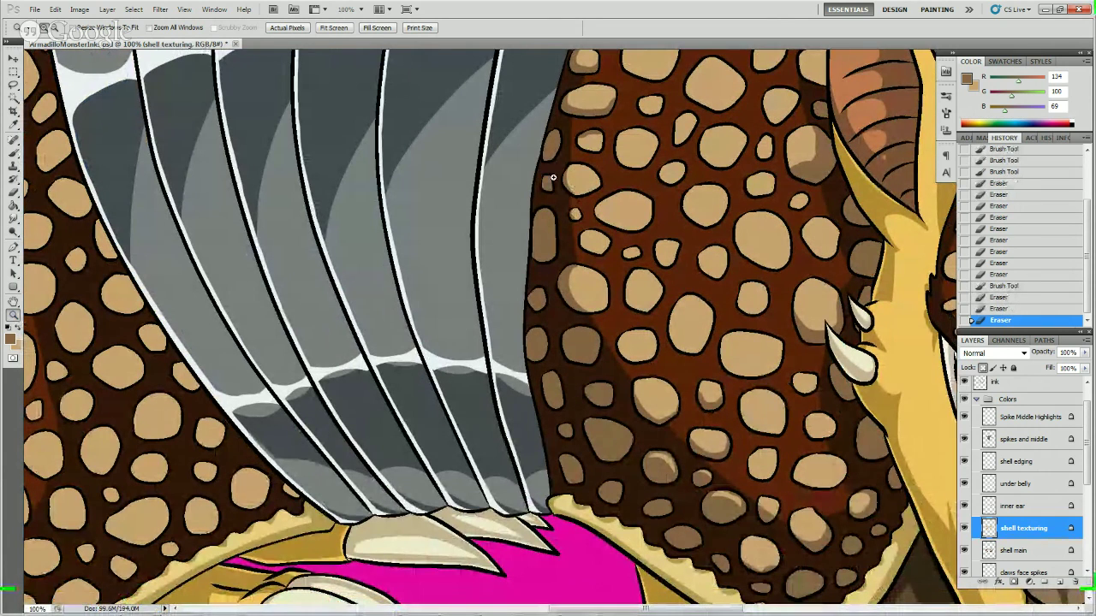
{"action": "key", "text": "e"}
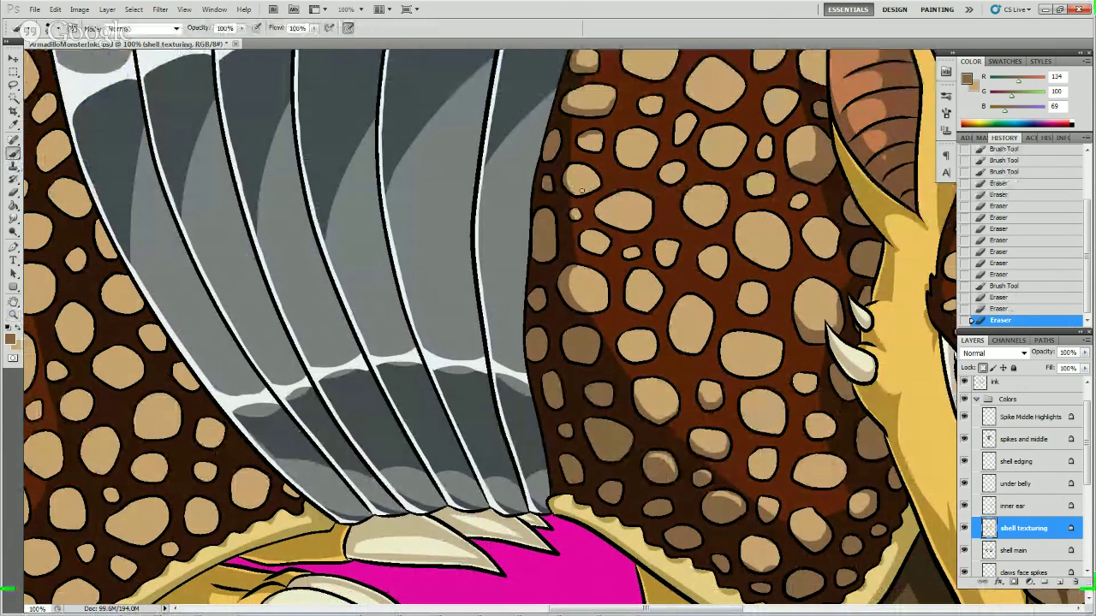
{"action": "left_click", "coordinate": [573, 187]}
{"action": "left_click", "coordinate": [582, 185]}
{"action": "left_click", "coordinate": [591, 188]}
{"action": "left_click", "coordinate": [599, 186]}
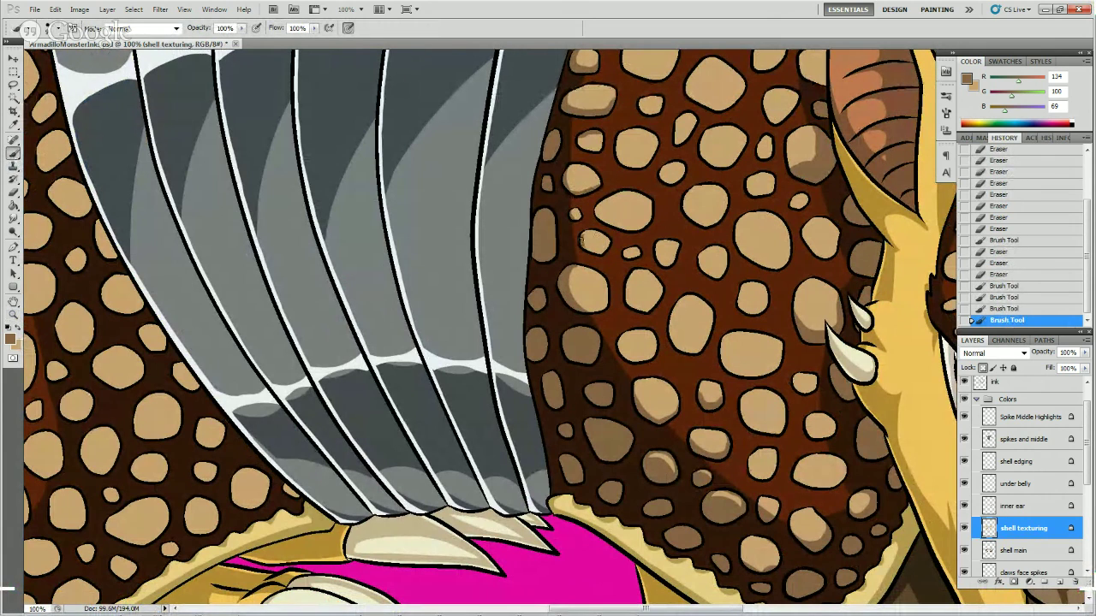
- Shade the lower parts of the small oval bump and the wide bump above it near the last armour band, refining with the Eraser
{"action": "mouse_move", "coordinate": [581, 240]}
{"action": "left_mouse_down"}
{"action": "mouse_move", "coordinate": [604, 249]}
{"action": "mouse_move", "coordinate": [610, 234]}
{"action": "left_mouse_up"}
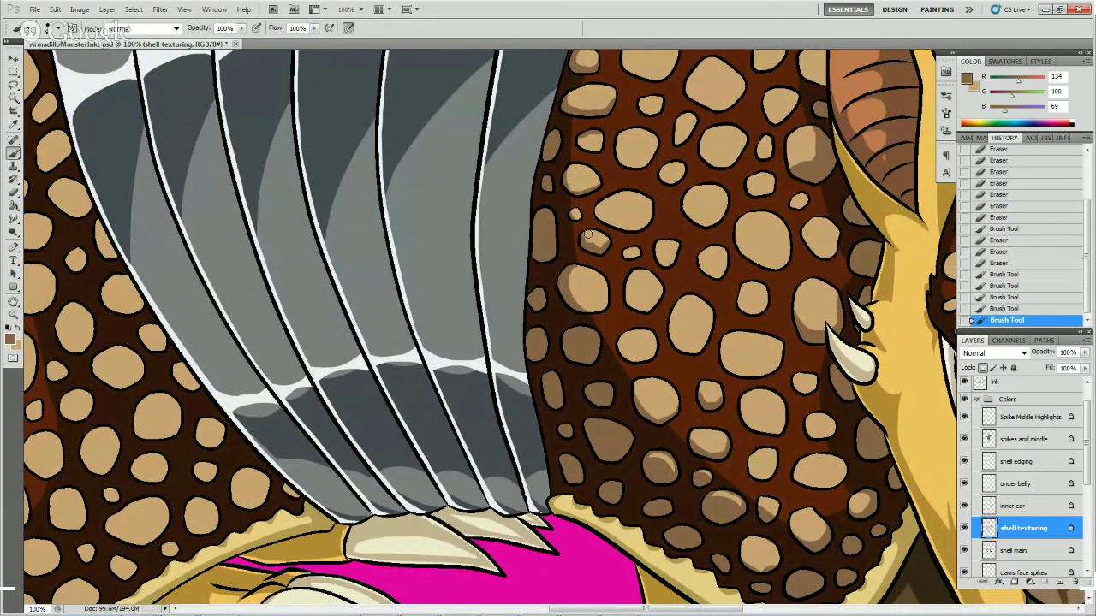
{"action": "left_click_drag", "start_coordinate": [596, 244], "coordinate": [612, 224]}
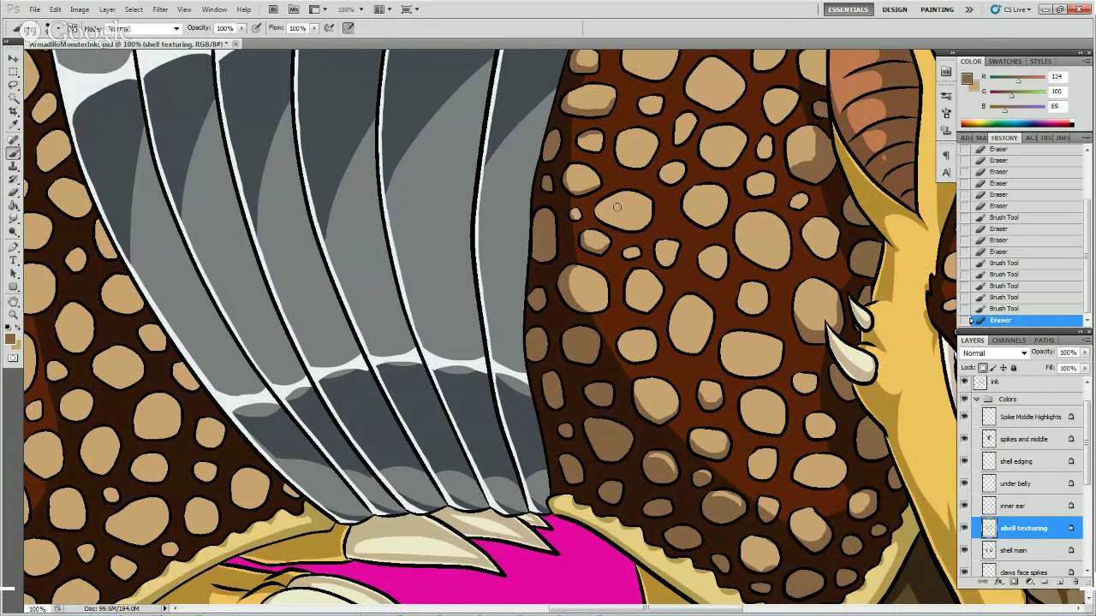
{"action": "mouse_move", "coordinate": [599, 214]}
{"action": "left_mouse_down"}
{"action": "mouse_move", "coordinate": [624, 229]}
{"action": "mouse_move", "coordinate": [650, 214]}
{"action": "left_mouse_up"}
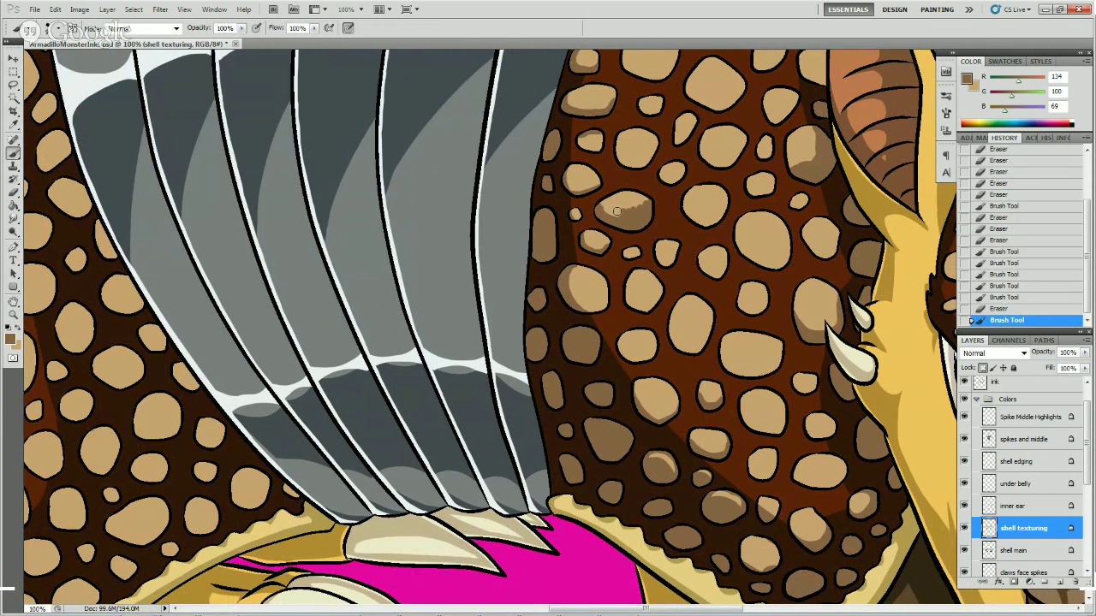
{"action": "mouse_move", "coordinate": [618, 211]}
{"action": "left_mouse_down"}
{"action": "mouse_move", "coordinate": [646, 199]}
{"action": "mouse_move", "coordinate": [630, 212]}
{"action": "left_mouse_up"}
{"action": "key", "text": "e"}
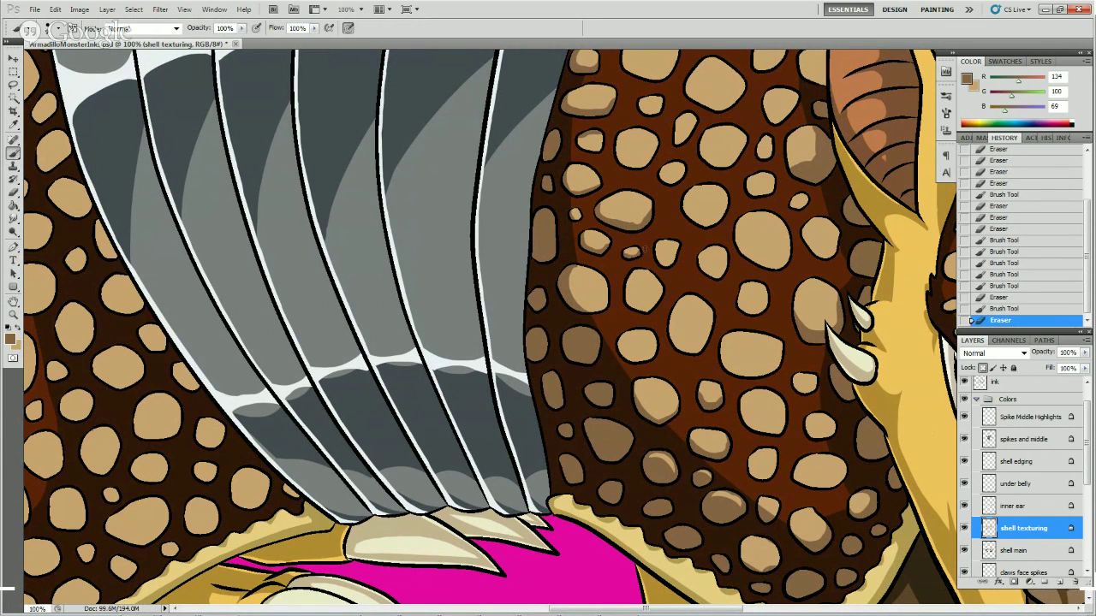
- Shade the small triangular bump below the wide bump with dark brown and clean up its light area
{"action": "left_click", "coordinate": [659, 255]}
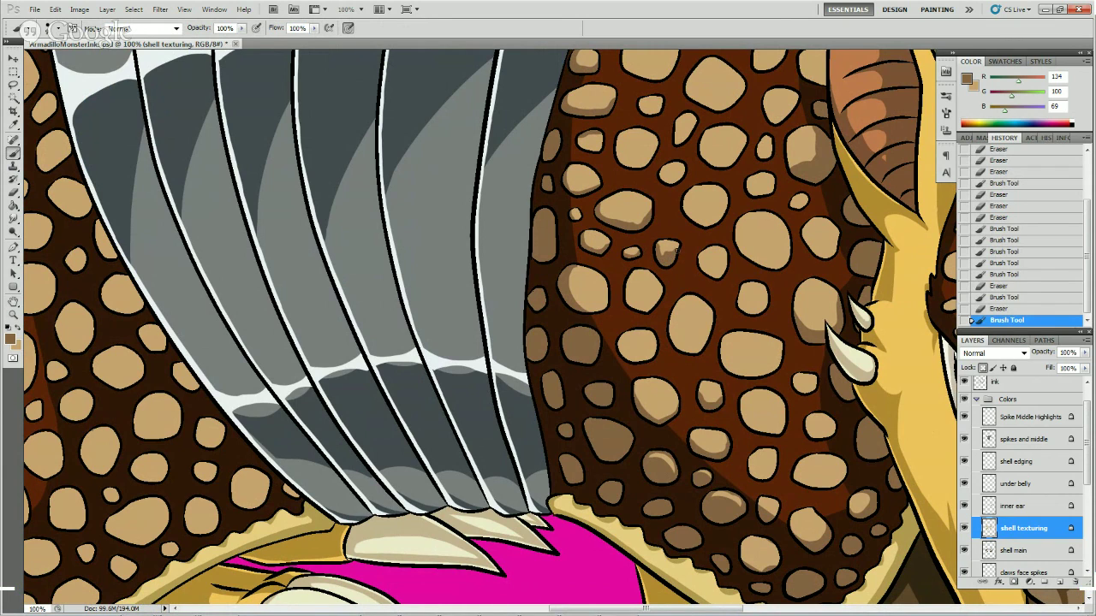
{"action": "left_click", "coordinate": [675, 249]}
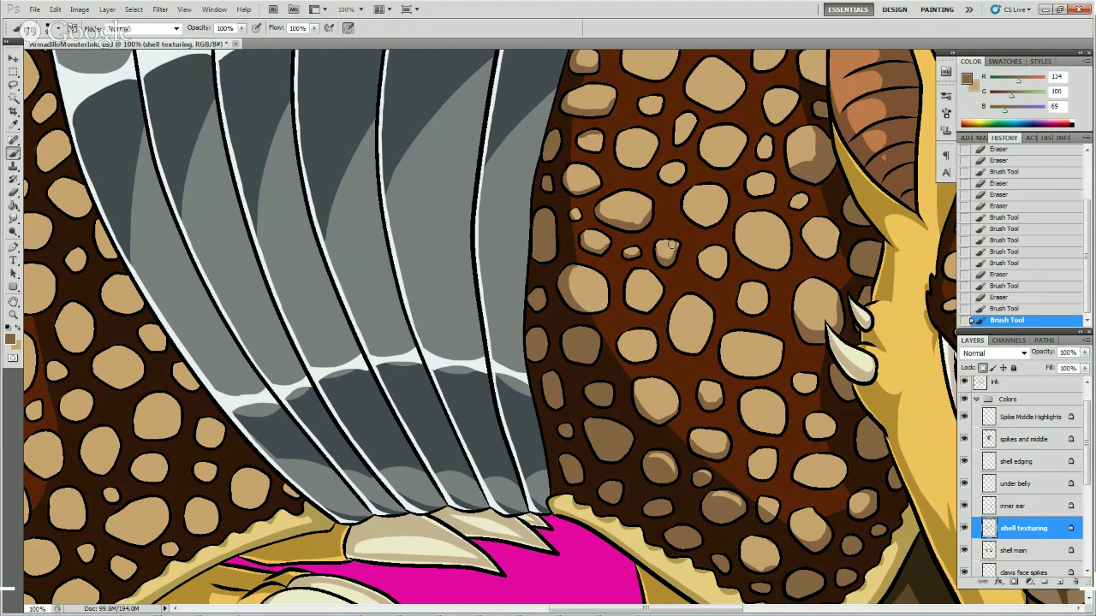
{"action": "left_click", "coordinate": [672, 246]}
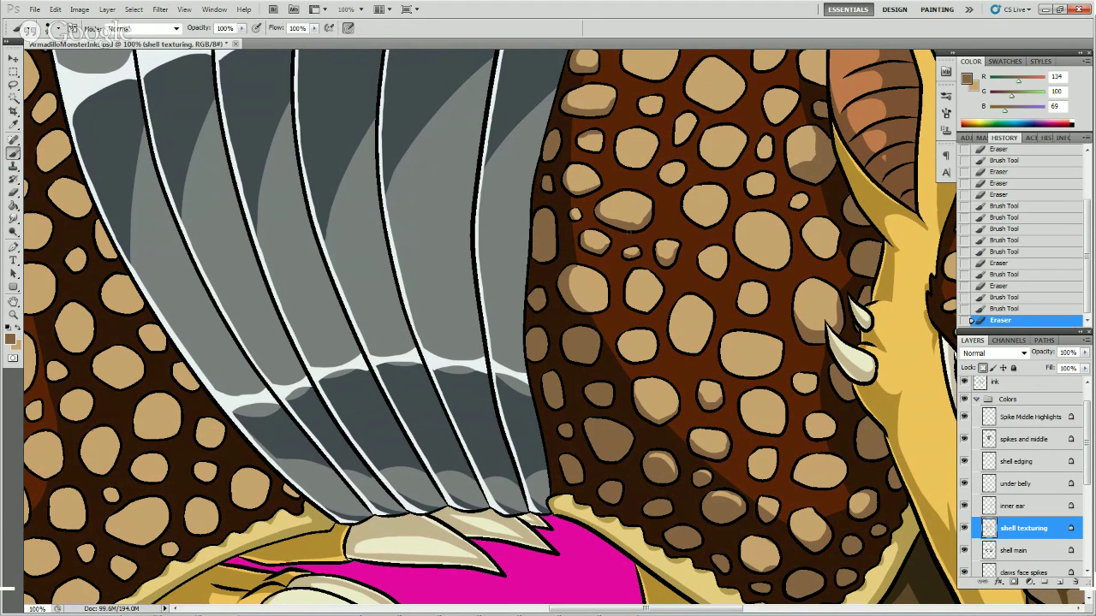
- Shade the round bump below the small triangular one and the tall oval bump beside it, erasing back their highlights
{"action": "left_click_drag", "start_coordinate": [609, 247], "coordinate": [634, 285]}
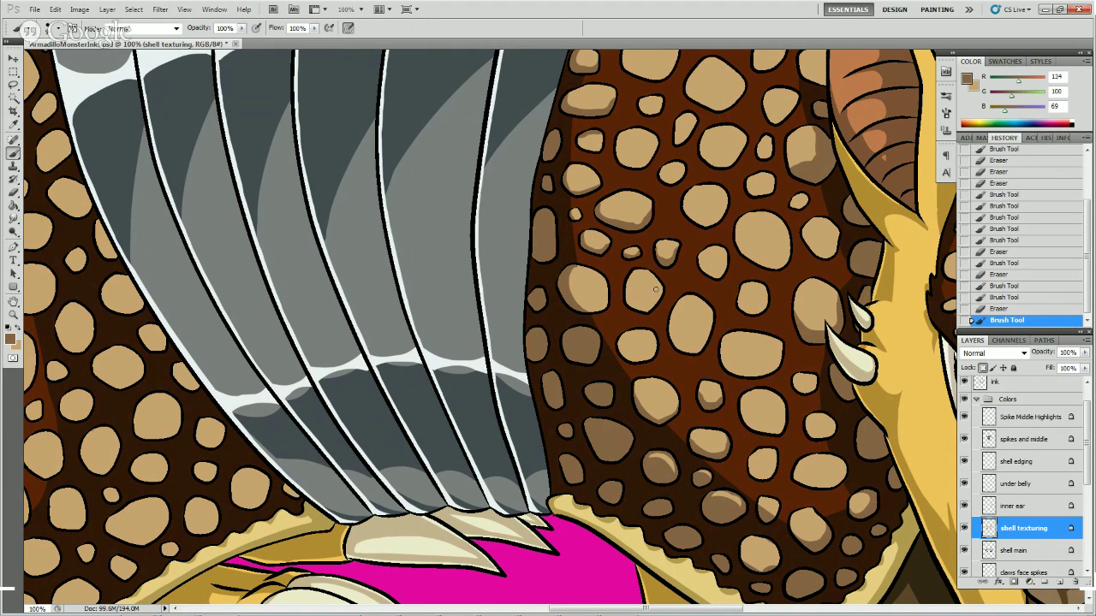
{"action": "mouse_move", "coordinate": [629, 293]}
{"action": "left_mouse_down"}
{"action": "mouse_move", "coordinate": [644, 312]}
{"action": "mouse_move", "coordinate": [661, 286]}
{"action": "left_mouse_up"}
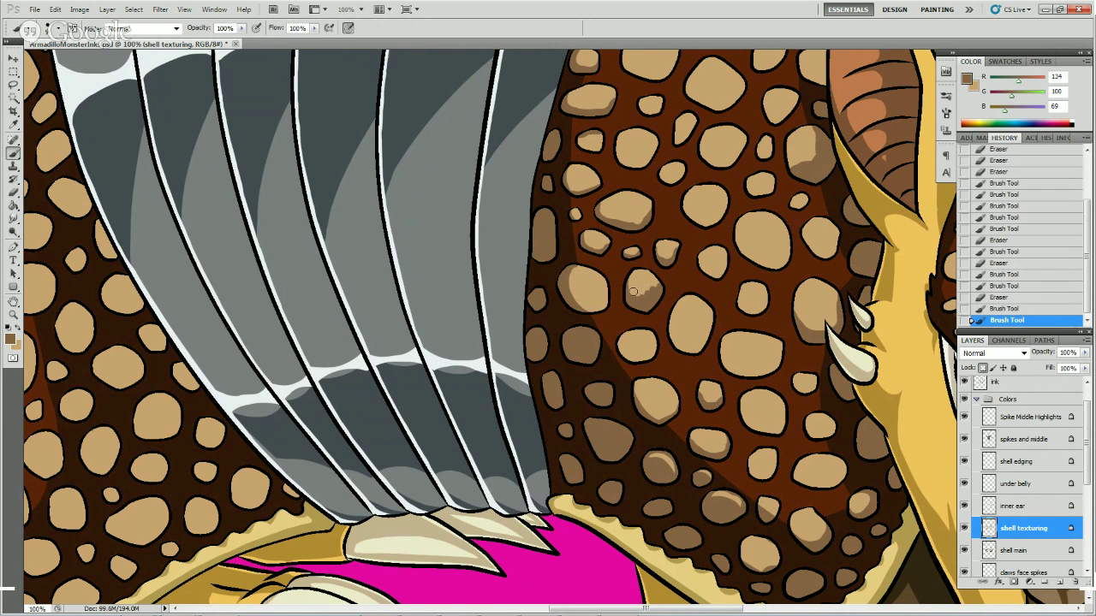
{"action": "mouse_move", "coordinate": [640, 298]}
{"action": "left_mouse_down"}
{"action": "mouse_move", "coordinate": [668, 263]}
{"action": "mouse_move", "coordinate": [684, 312]}
{"action": "mouse_move", "coordinate": [675, 325]}
{"action": "mouse_move", "coordinate": [675, 300]}
{"action": "mouse_move", "coordinate": [679, 332]}
{"action": "mouse_move", "coordinate": [707, 308]}
{"action": "left_mouse_up"}
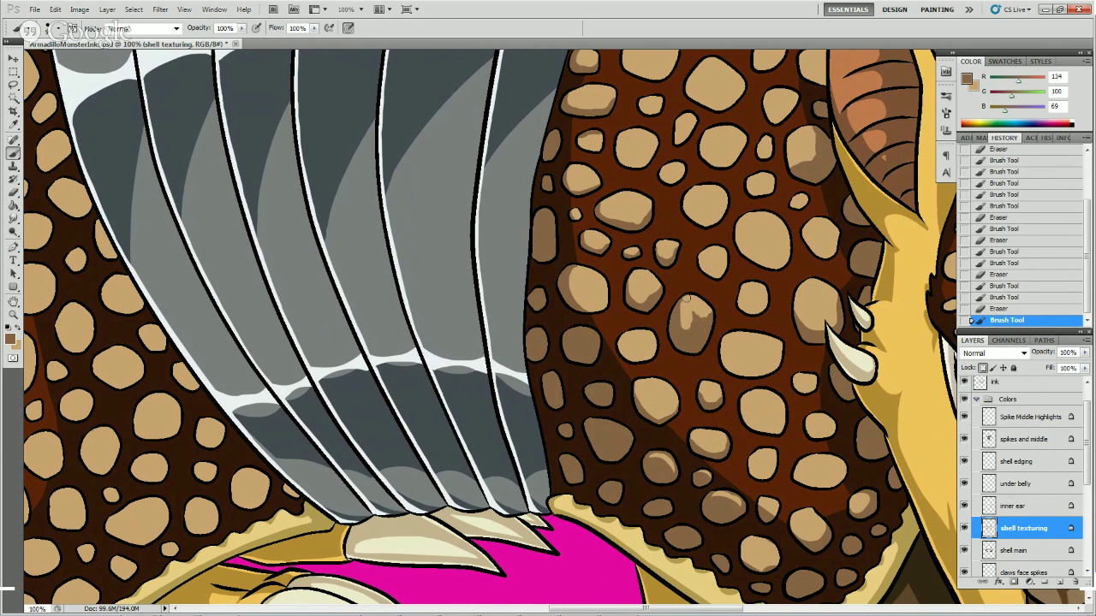
{"action": "mouse_move", "coordinate": [684, 329]}
{"action": "left_mouse_down"}
{"action": "mouse_move", "coordinate": [692, 339]}
{"action": "mouse_move", "coordinate": [703, 329]}
{"action": "mouse_move", "coordinate": [690, 320]}
{"action": "mouse_move", "coordinate": [698, 307]}
{"action": "left_mouse_up"}
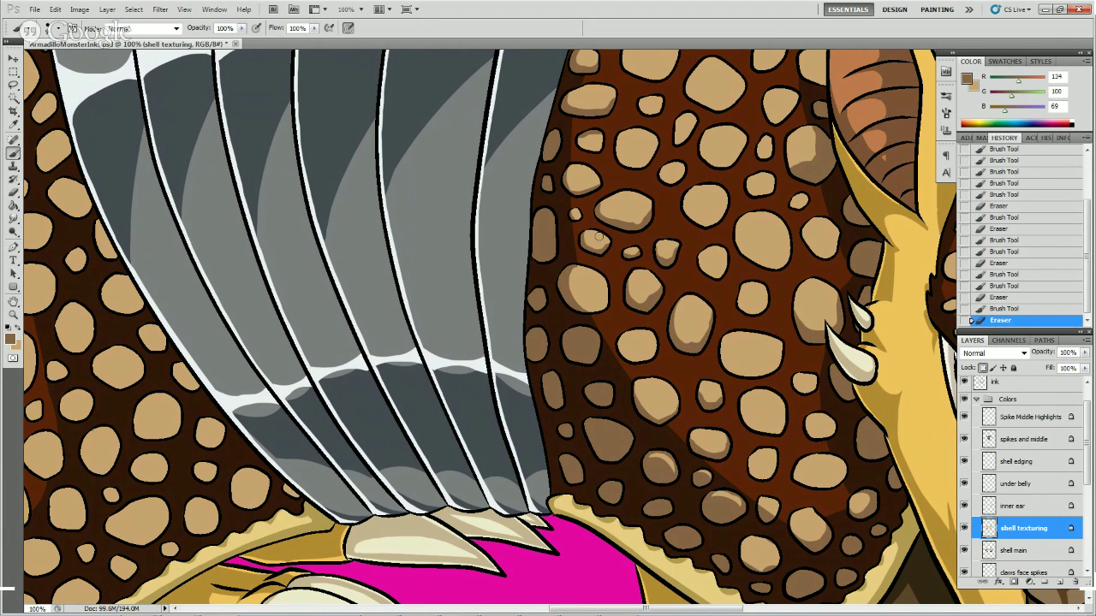
- Refine the shading on the large bump near the last armour band and shade the underside of the oval bump diagonally below it
{"action": "left_click", "coordinate": [576, 276]}
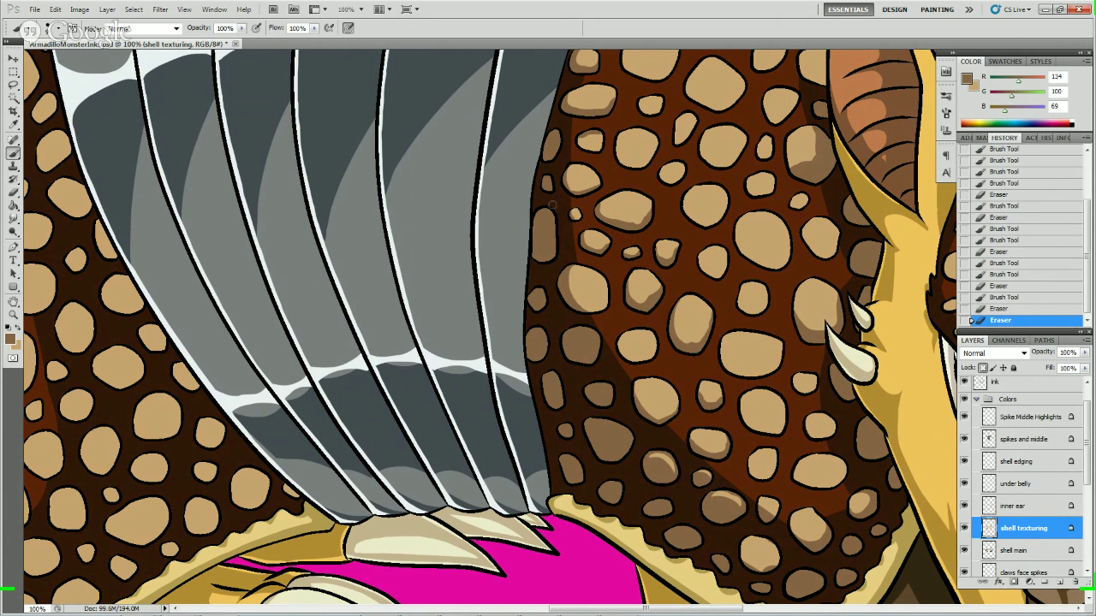
{"action": "left_click_drag", "start_coordinate": [576, 311], "coordinate": [612, 306]}
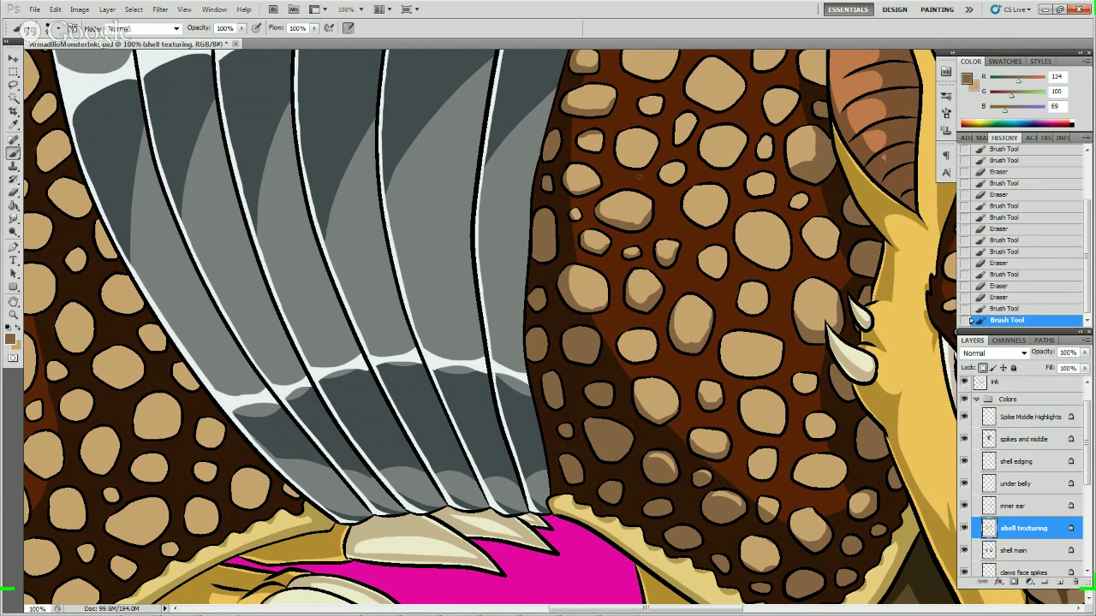
{"action": "left_click_drag", "start_coordinate": [616, 346], "coordinate": [655, 345]}
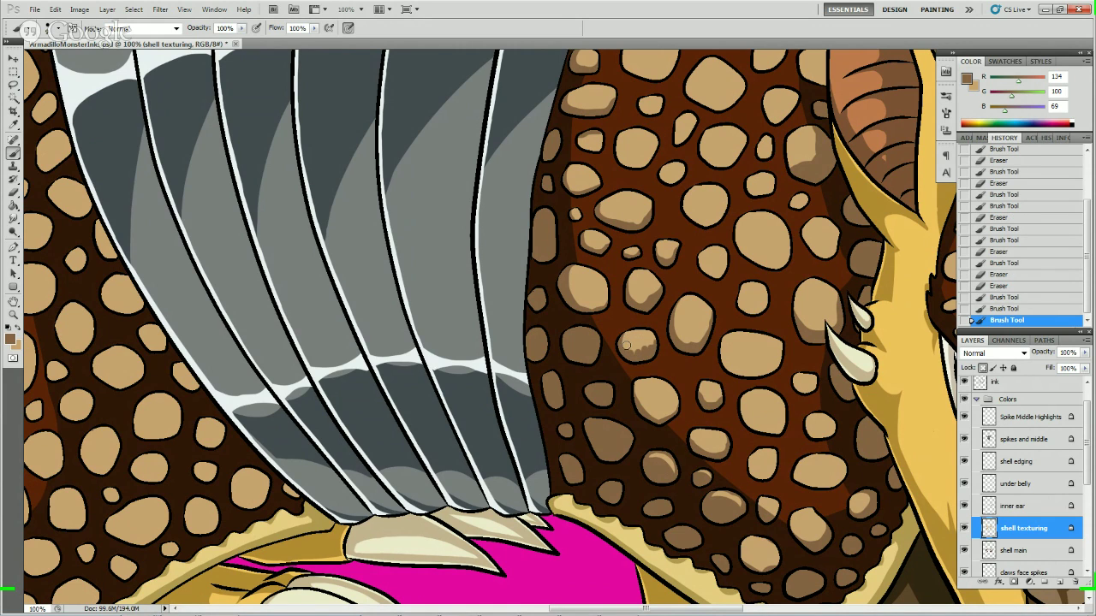
{"action": "left_click_drag", "start_coordinate": [626, 345], "coordinate": [656, 341]}
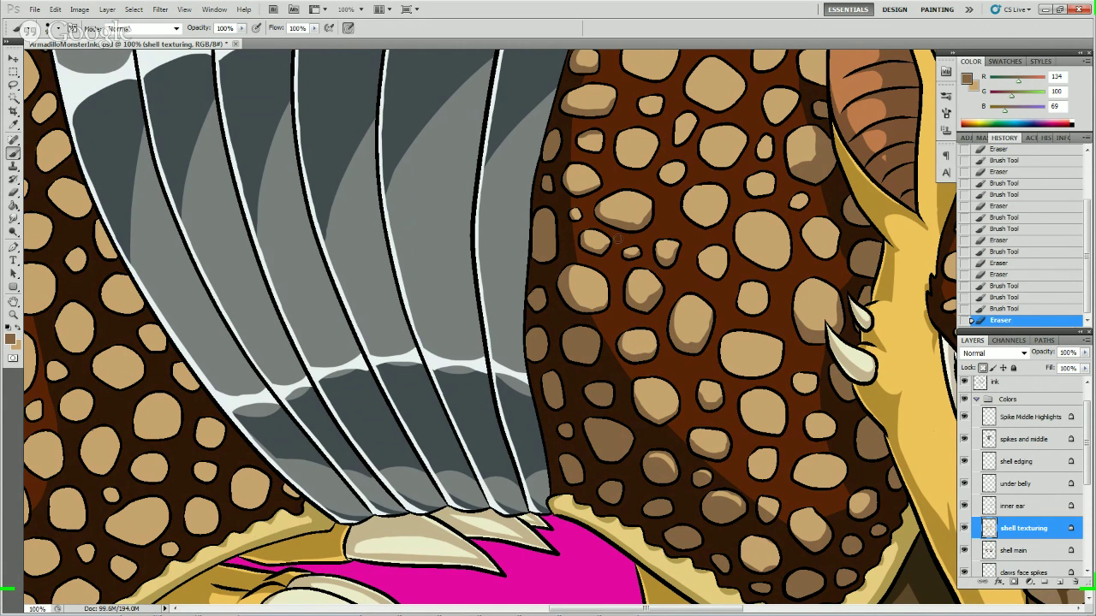
- Erase a light area into the fully dark bump next to the oval one, then rework its shadow edge with the Brush
{"action": "left_click_drag", "start_coordinate": [581, 327], "coordinate": [598, 353]}
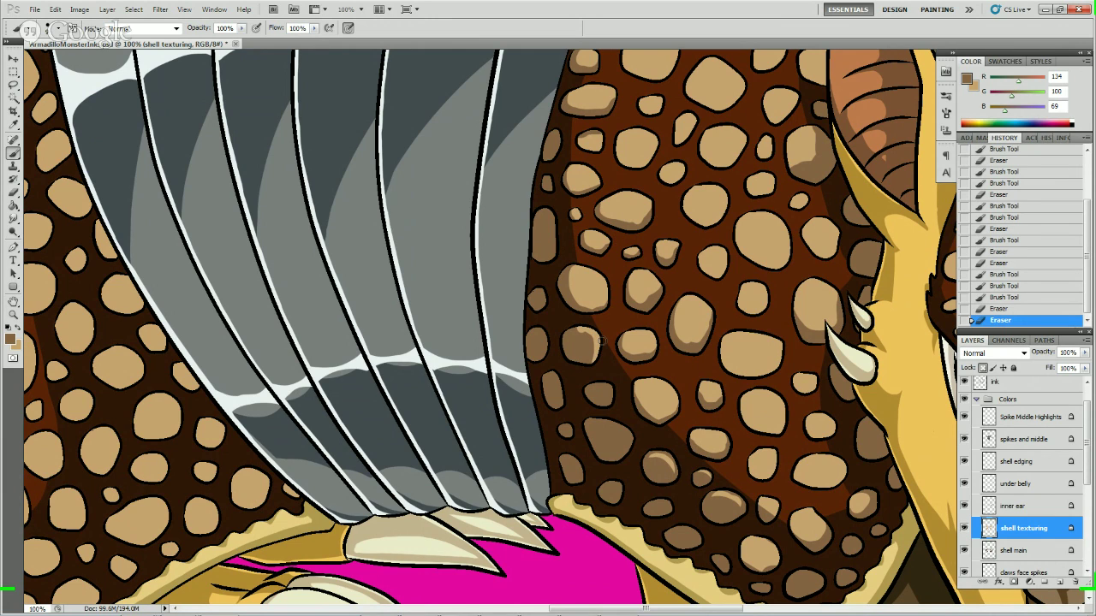
{"action": "left_click", "coordinate": [571, 336]}
{"action": "left_click", "coordinate": [571, 336]}
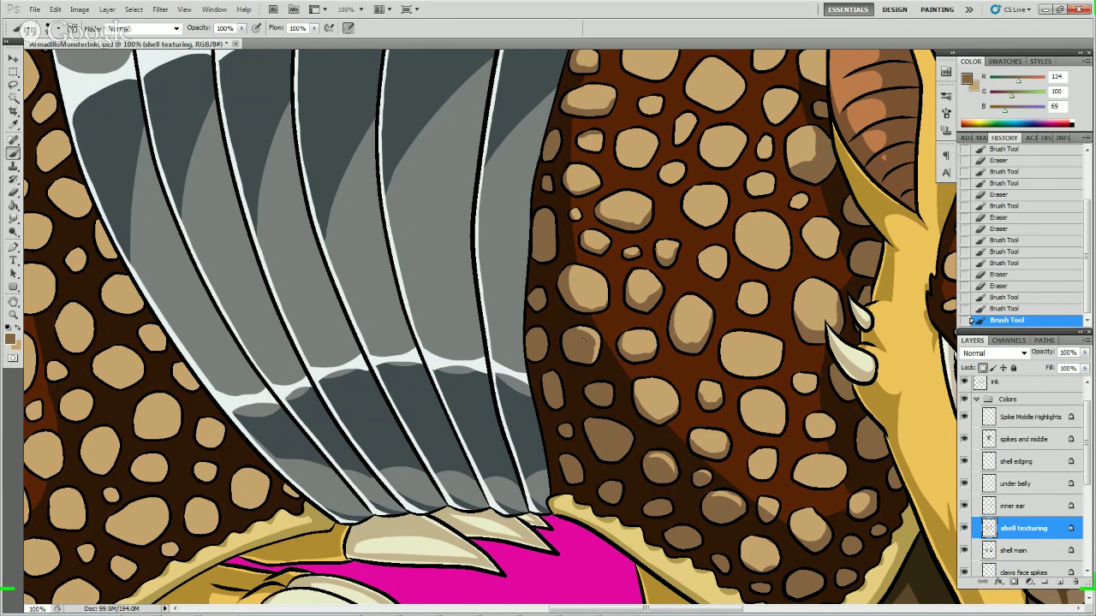
{"action": "left_click", "coordinate": [587, 341]}
{"action": "left_click", "coordinate": [591, 342]}
{"action": "left_click", "coordinate": [591, 351]}
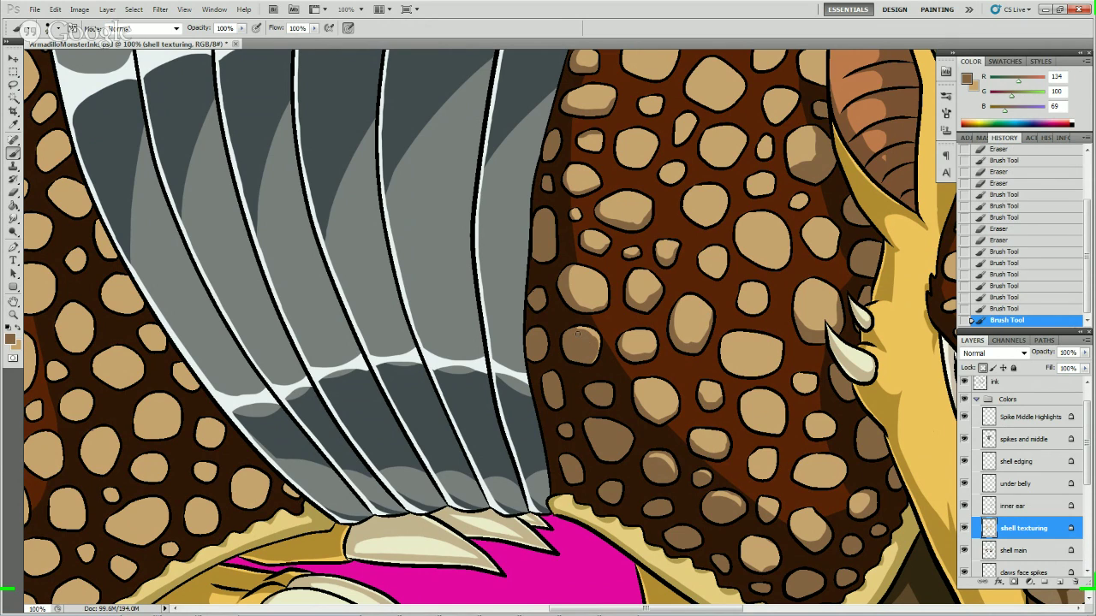
{"action": "left_click", "coordinate": [577, 331]}
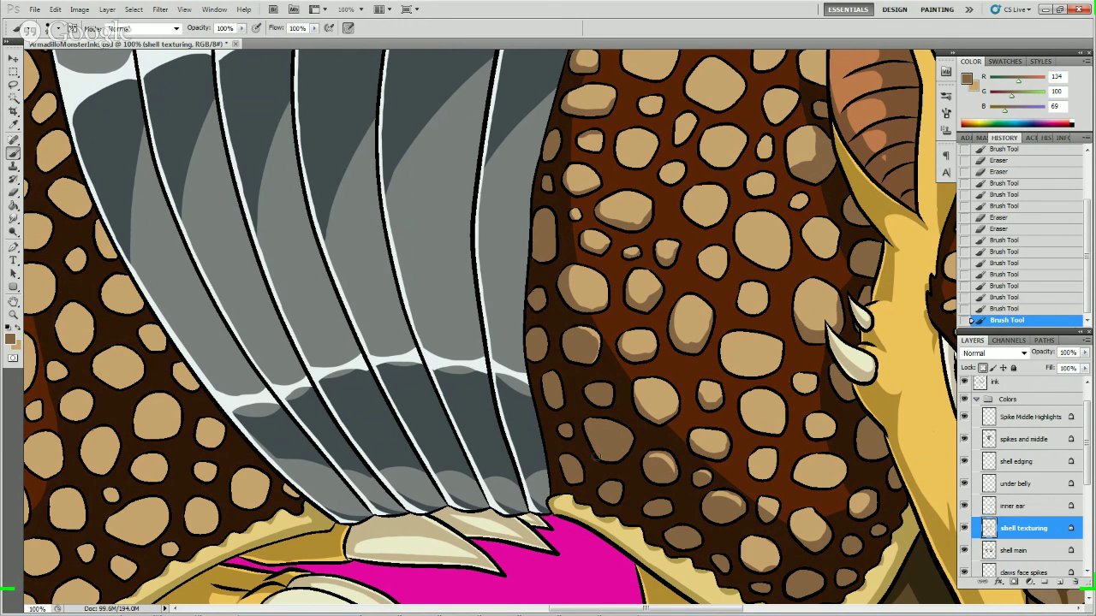
- Erase a thin light edge along the large dark bump near the last armour band and touch up the small dark bump above it
{"action": "left_click", "coordinate": [585, 430]}
{"action": "left_click", "coordinate": [597, 454]}
{"action": "left_click", "coordinate": [606, 455]}
{"action": "left_click", "coordinate": [612, 461]}
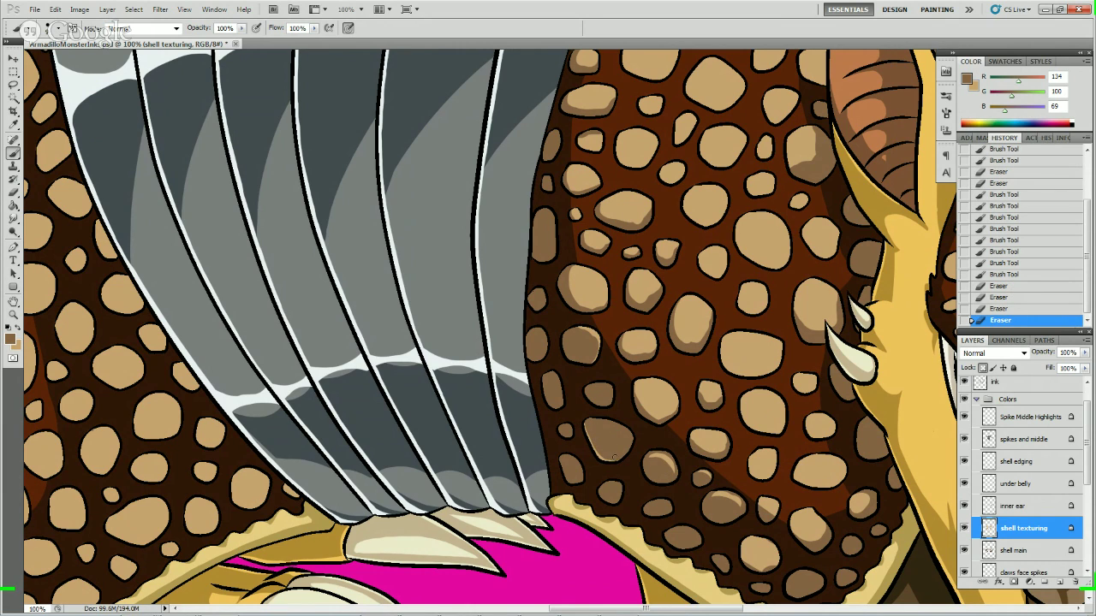
{"action": "left_click", "coordinate": [590, 387]}
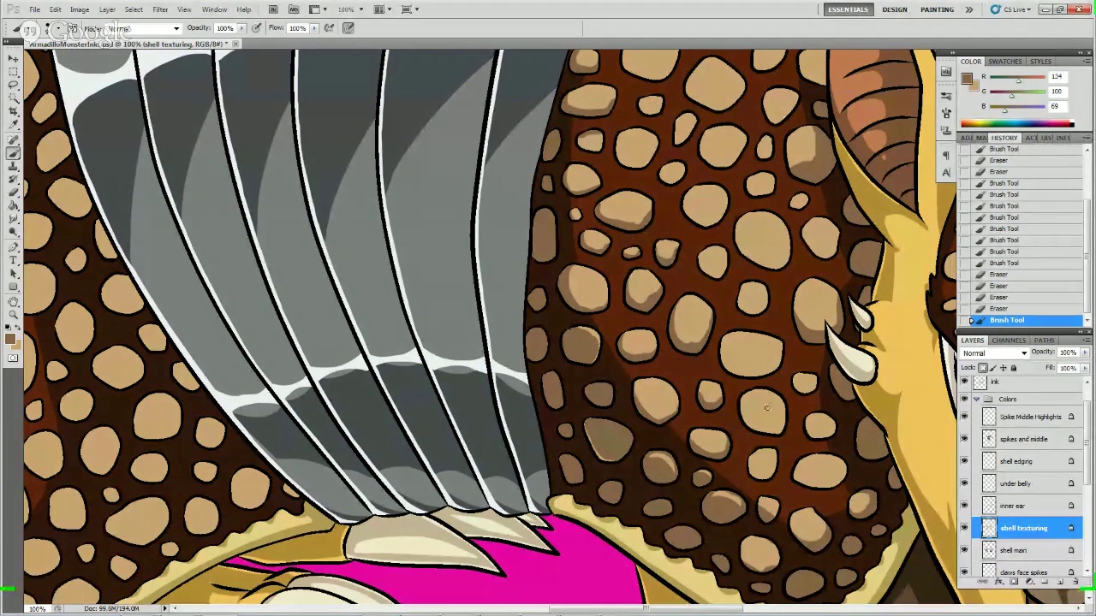
- Shade the undersides of the large rounded bump in the middle of the shell and the wide bump above it, erasing back their light areas
{"action": "mouse_move", "coordinate": [745, 421]}
{"action": "left_mouse_down"}
{"action": "mouse_move", "coordinate": [766, 424]}
{"action": "mouse_move", "coordinate": [779, 409]}
{"action": "mouse_move", "coordinate": [748, 411]}
{"action": "mouse_move", "coordinate": [769, 417]}
{"action": "mouse_move", "coordinate": [780, 404]}
{"action": "mouse_move", "coordinate": [764, 411]}
{"action": "left_mouse_up"}
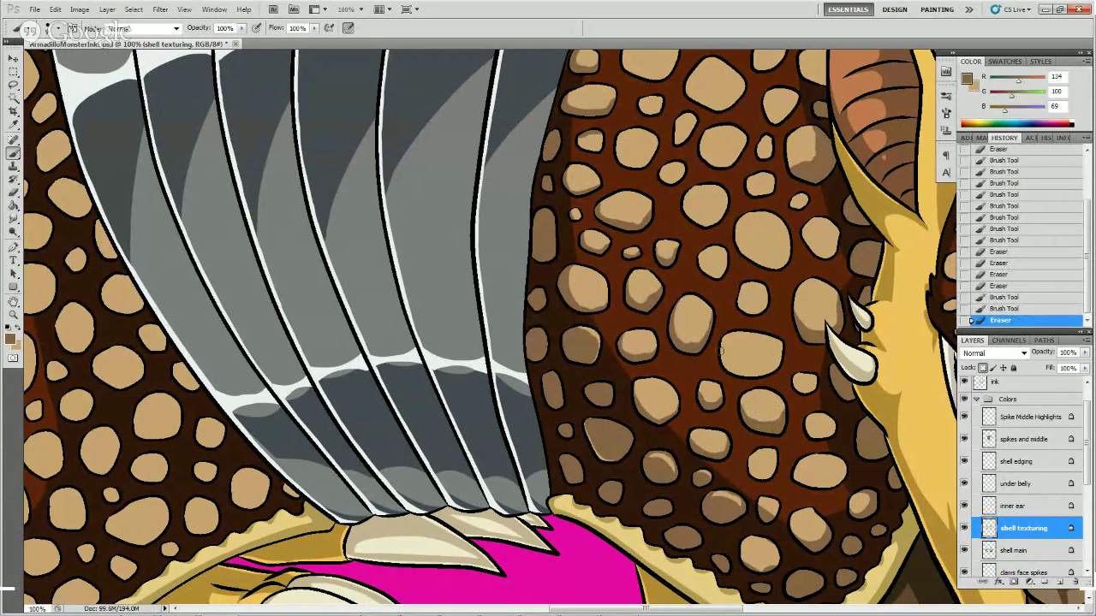
{"action": "left_click_drag", "start_coordinate": [719, 351], "coordinate": [714, 303]}
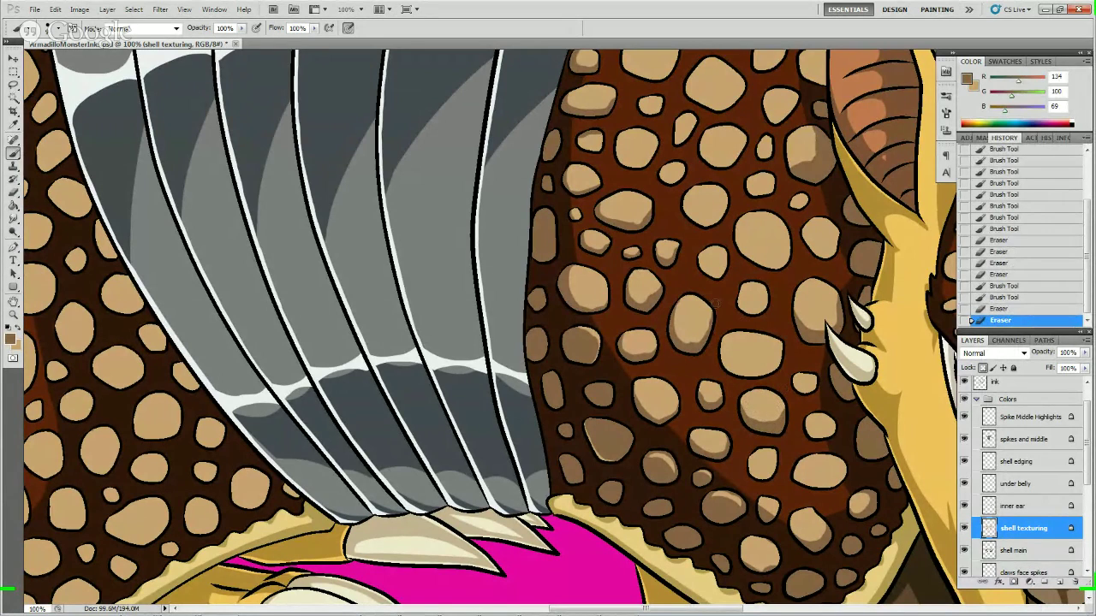
{"action": "mouse_move", "coordinate": [722, 353]}
{"action": "left_mouse_down"}
{"action": "mouse_move", "coordinate": [753, 375]}
{"action": "mouse_move", "coordinate": [782, 352]}
{"action": "mouse_move", "coordinate": [729, 340]}
{"action": "mouse_move", "coordinate": [727, 350]}
{"action": "mouse_move", "coordinate": [730, 338]}
{"action": "mouse_move", "coordinate": [731, 358]}
{"action": "mouse_move", "coordinate": [751, 365]}
{"action": "mouse_move", "coordinate": [781, 341]}
{"action": "mouse_move", "coordinate": [757, 352]}
{"action": "left_mouse_up"}
{"action": "key", "text": "e"}
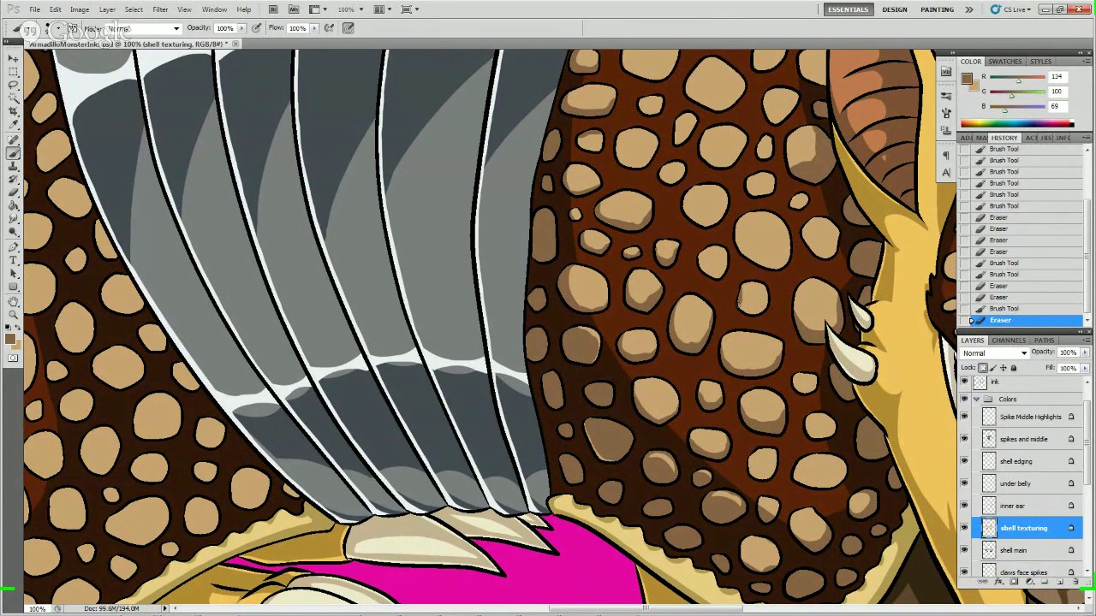
- Shade the undersides of the two small round bumps above the wide bump and the large oval bump beside them, cleaning up their highlights
{"action": "left_click_drag", "start_coordinate": [766, 303], "coordinate": [774, 276]}
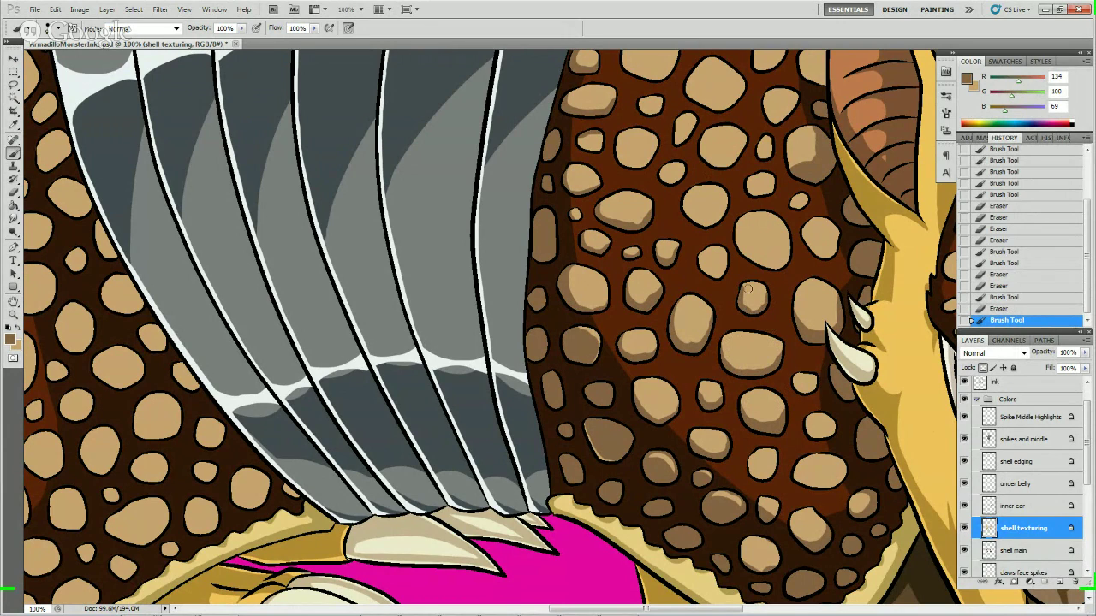
{"action": "mouse_move", "coordinate": [745, 293]}
{"action": "left_mouse_down"}
{"action": "mouse_move", "coordinate": [759, 302]}
{"action": "mouse_move", "coordinate": [769, 270]}
{"action": "left_mouse_up"}
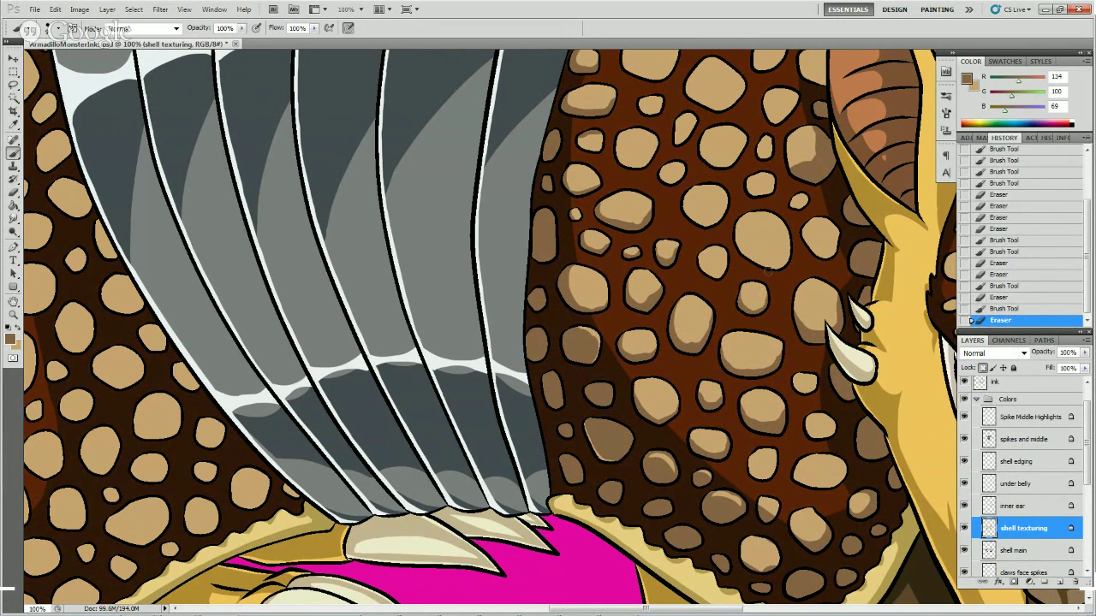
{"action": "mouse_move", "coordinate": [699, 257]}
{"action": "left_mouse_down"}
{"action": "mouse_move", "coordinate": [716, 283]}
{"action": "mouse_move", "coordinate": [727, 255]}
{"action": "mouse_move", "coordinate": [719, 274]}
{"action": "mouse_move", "coordinate": [697, 259]}
{"action": "left_mouse_up"}
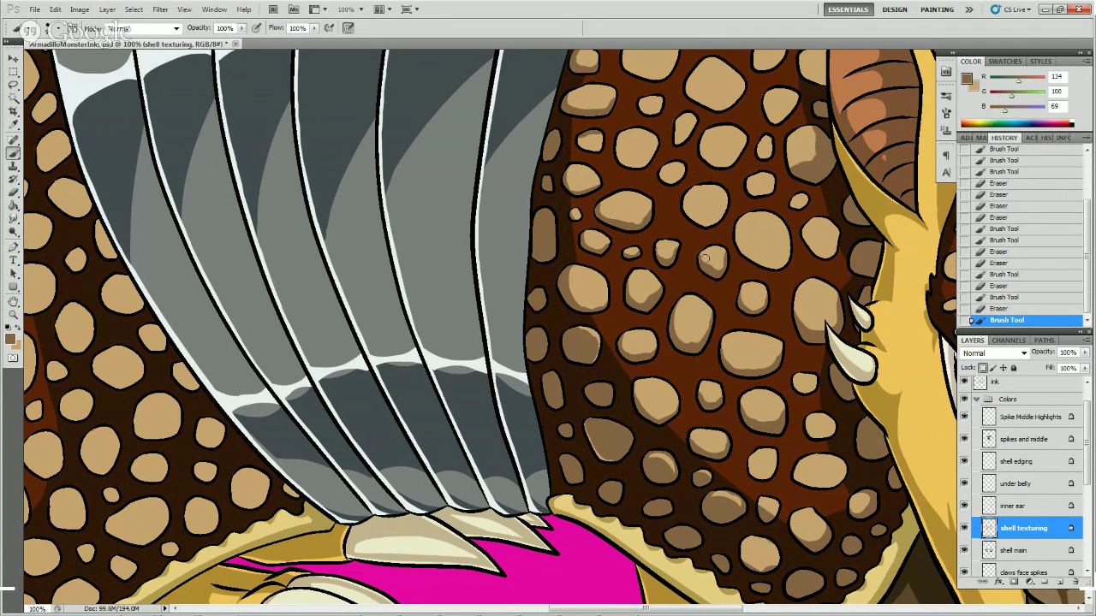
{"action": "left_click_drag", "start_coordinate": [705, 259], "coordinate": [719, 263]}
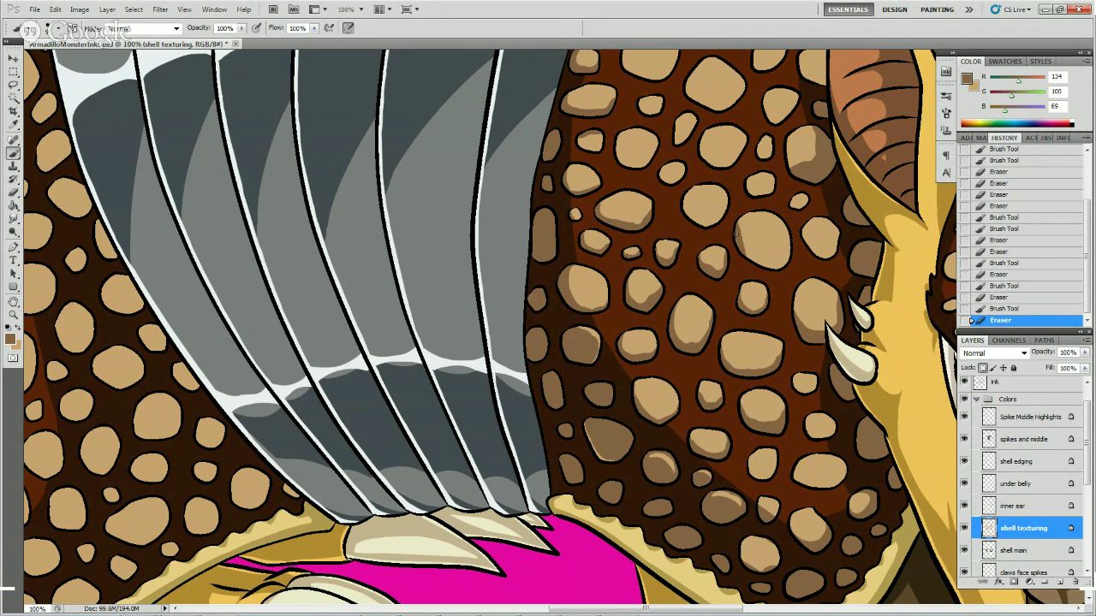
{"action": "mouse_move", "coordinate": [736, 233]}
{"action": "left_mouse_down"}
{"action": "mouse_move", "coordinate": [748, 253]}
{"action": "mouse_move", "coordinate": [770, 257]}
{"action": "mouse_move", "coordinate": [786, 241]}
{"action": "left_mouse_up"}
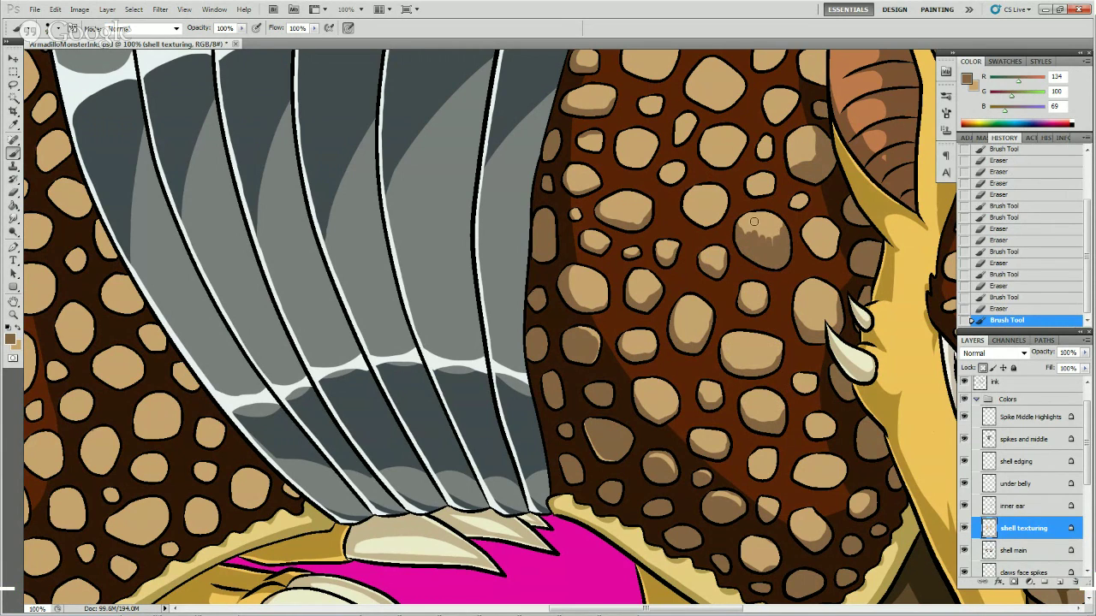
{"action": "mouse_move", "coordinate": [751, 241]}
{"action": "left_mouse_down"}
{"action": "mouse_move", "coordinate": [782, 246]}
{"action": "mouse_move", "coordinate": [778, 221]}
{"action": "mouse_move", "coordinate": [775, 241]}
{"action": "mouse_move", "coordinate": [757, 237]}
{"action": "mouse_move", "coordinate": [794, 204]}
{"action": "mouse_move", "coordinate": [759, 220]}
{"action": "mouse_move", "coordinate": [793, 188]}
{"action": "left_mouse_up"}
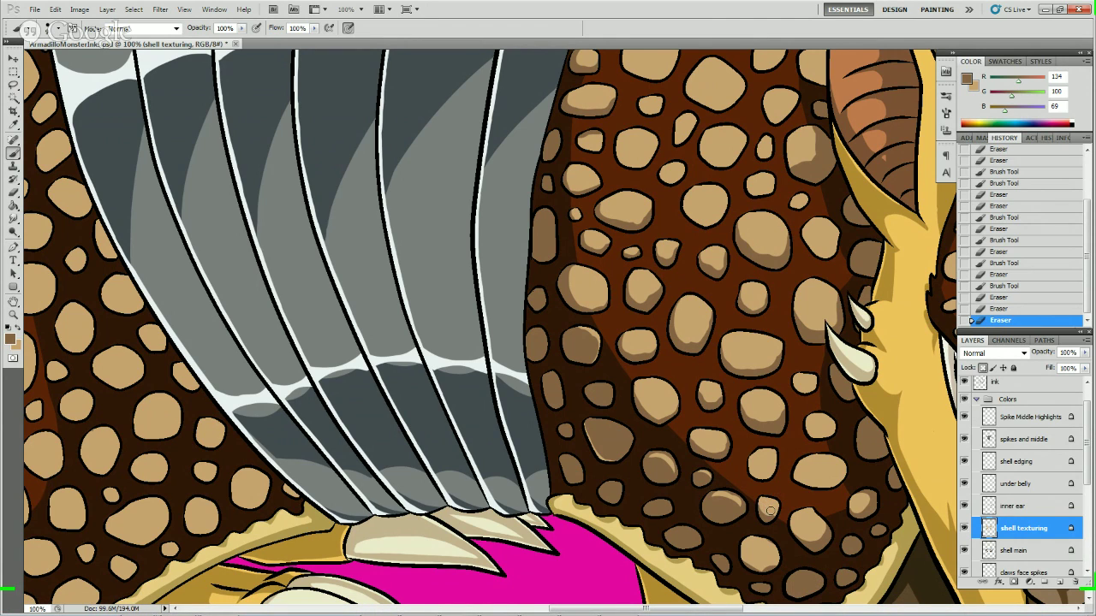
- Refine the small bumps near the shell's lower edge beside the arm with dark brown shading and erased highlights
{"action": "left_click_drag", "start_coordinate": [766, 512], "coordinate": [761, 490]}
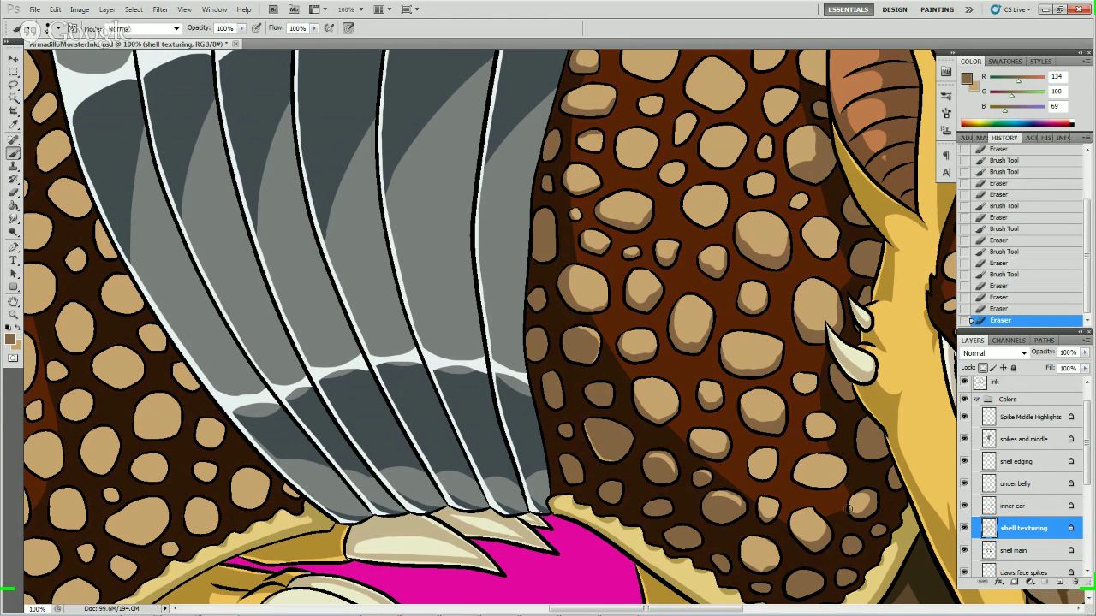
{"action": "left_click_drag", "start_coordinate": [849, 537], "coordinate": [773, 430]}
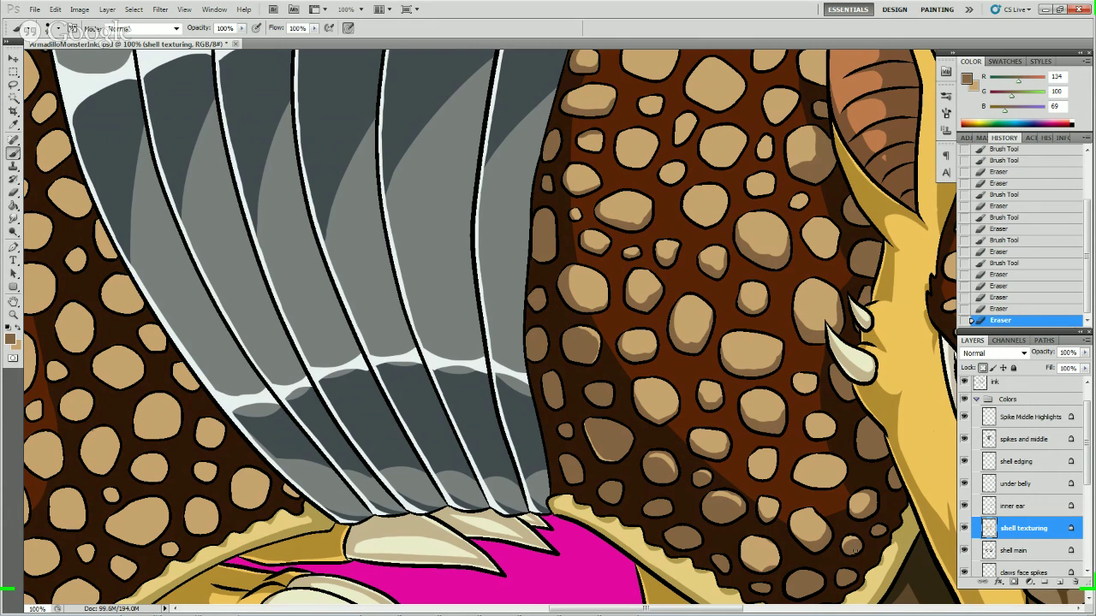
{"action": "key", "text": "b"}
{"action": "mouse_move", "coordinate": [857, 552]}
{"action": "left_mouse_down"}
{"action": "mouse_move", "coordinate": [857, 441]}
{"action": "mouse_move", "coordinate": [891, 505]}
{"action": "mouse_move", "coordinate": [878, 531]}
{"action": "mouse_move", "coordinate": [879, 506]}
{"action": "left_mouse_up"}
{"action": "key", "text": "e"}
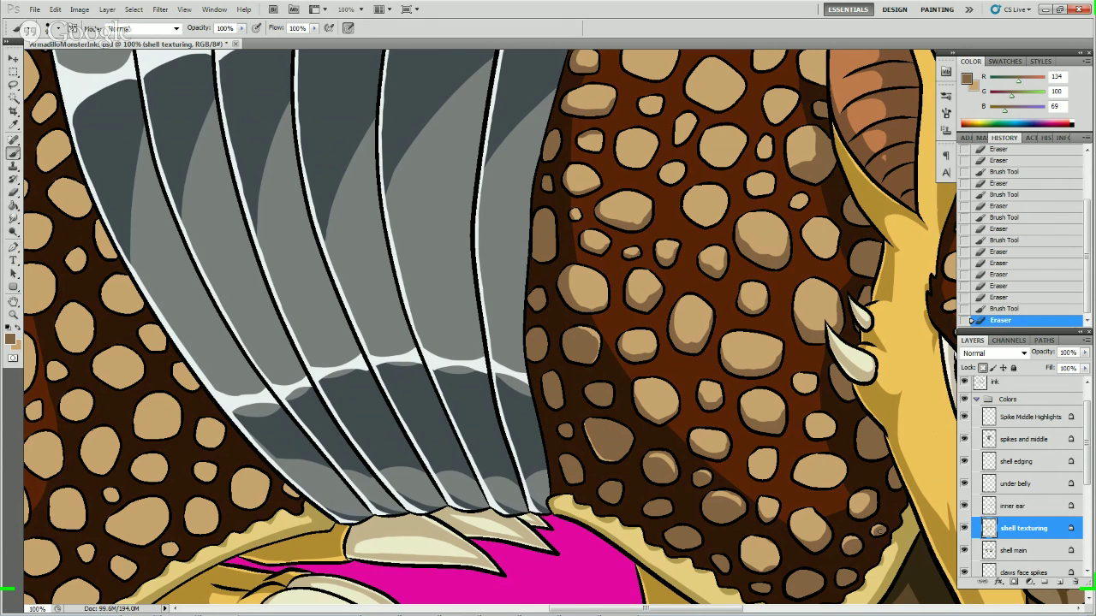
{"action": "key", "text": "b"}
{"action": "left_click", "coordinate": [876, 531]}
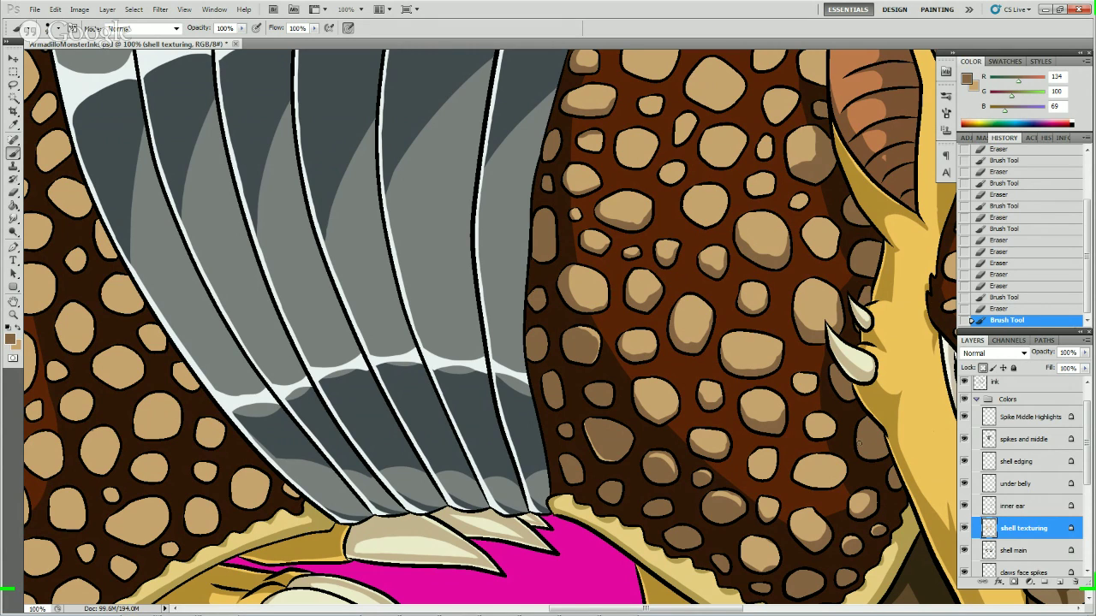
{"action": "key", "text": "e"}
{"action": "left_click", "coordinate": [882, 541]}
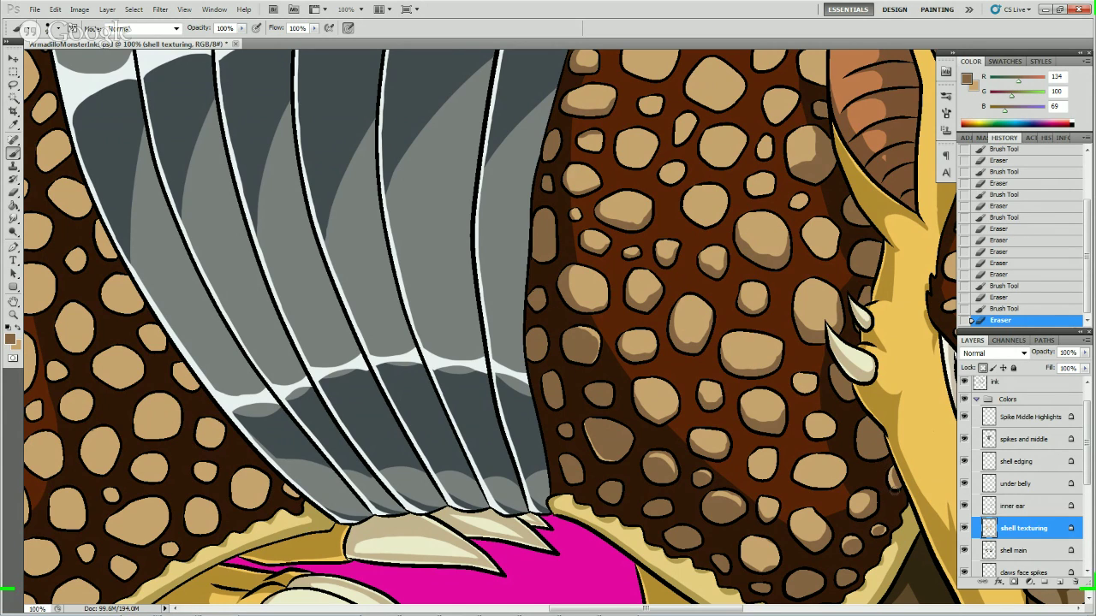
- Erase thin light edges into the dark bumps along the arm below the large claw and refine their shadows with the Brush
{"action": "left_click_drag", "start_coordinate": [893, 488], "coordinate": [897, 453]}
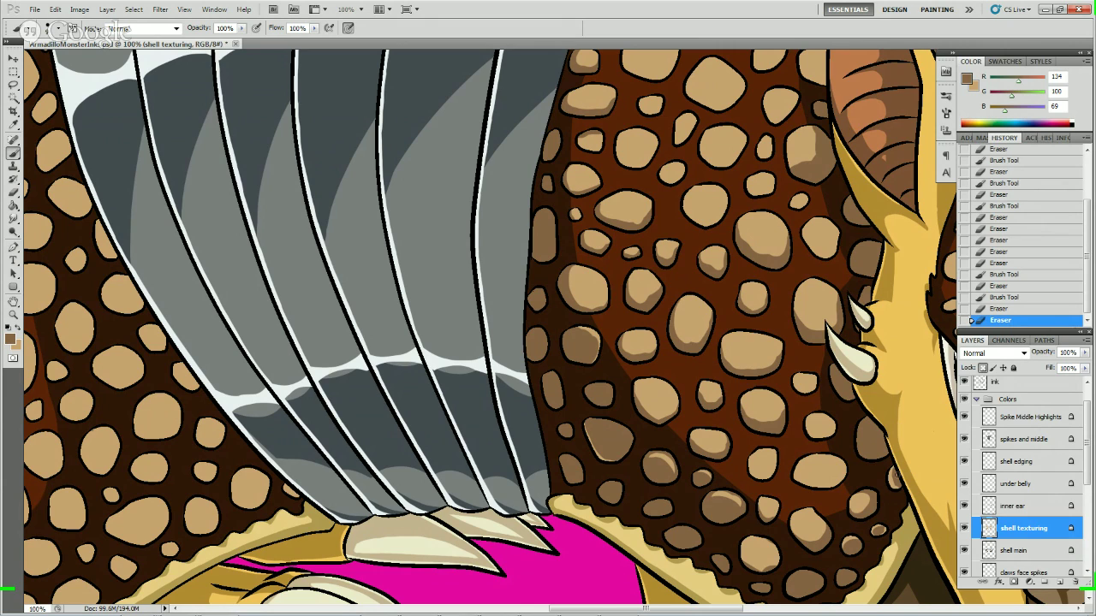
{"action": "left_click_drag", "start_coordinate": [898, 480], "coordinate": [900, 472]}
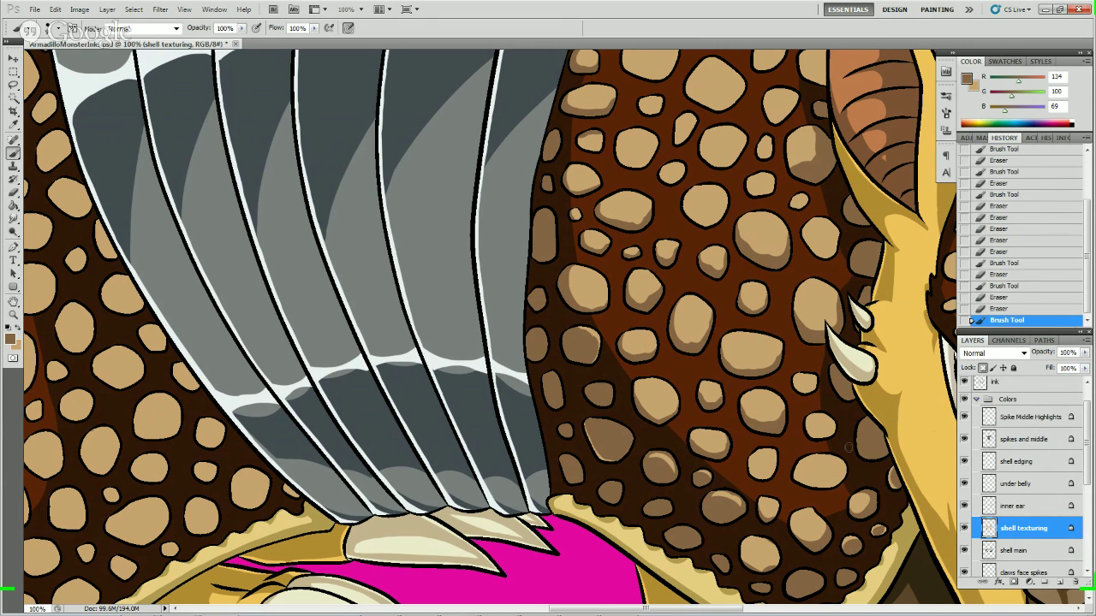
{"action": "left_click_drag", "start_coordinate": [858, 436], "coordinate": [868, 466]}
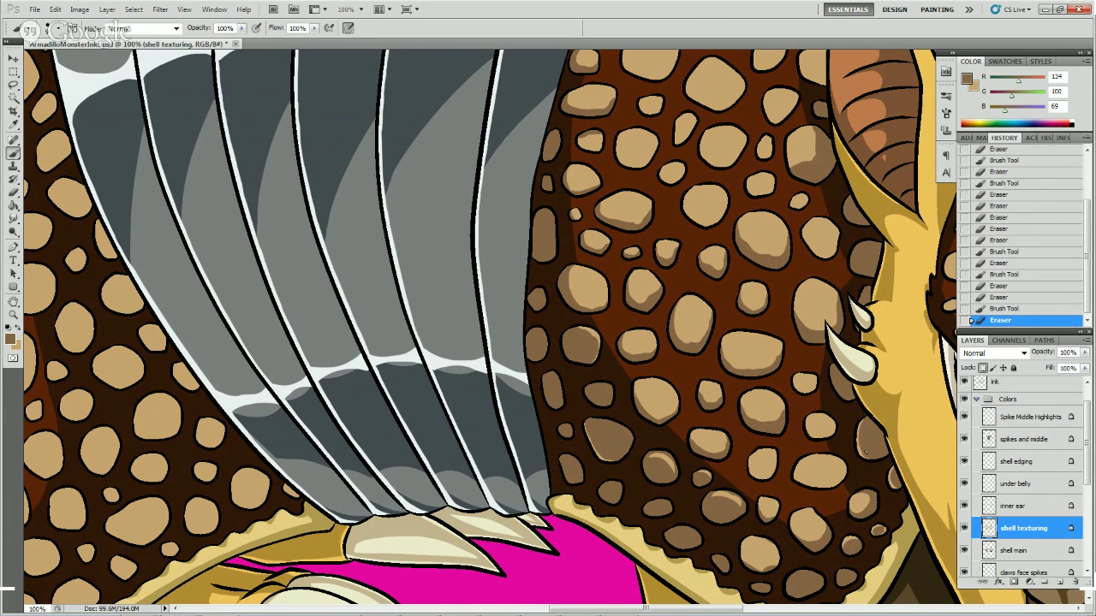
{"action": "left_click_drag", "start_coordinate": [866, 450], "coordinate": [883, 439]}
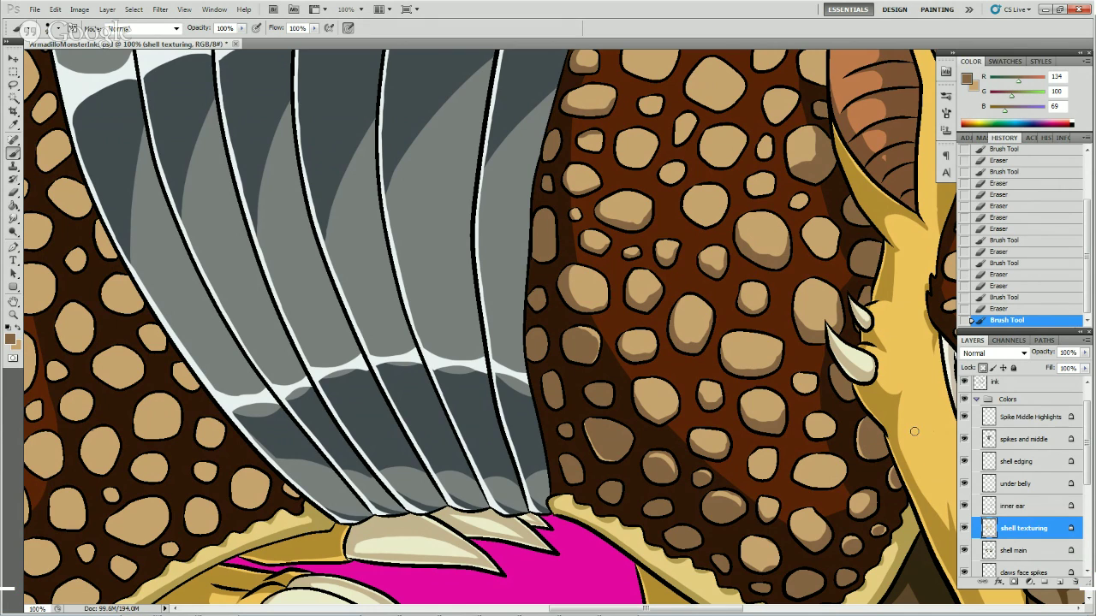
{"action": "key", "text": "e"}
{"action": "left_click_drag", "start_coordinate": [893, 452], "coordinate": [887, 384]}
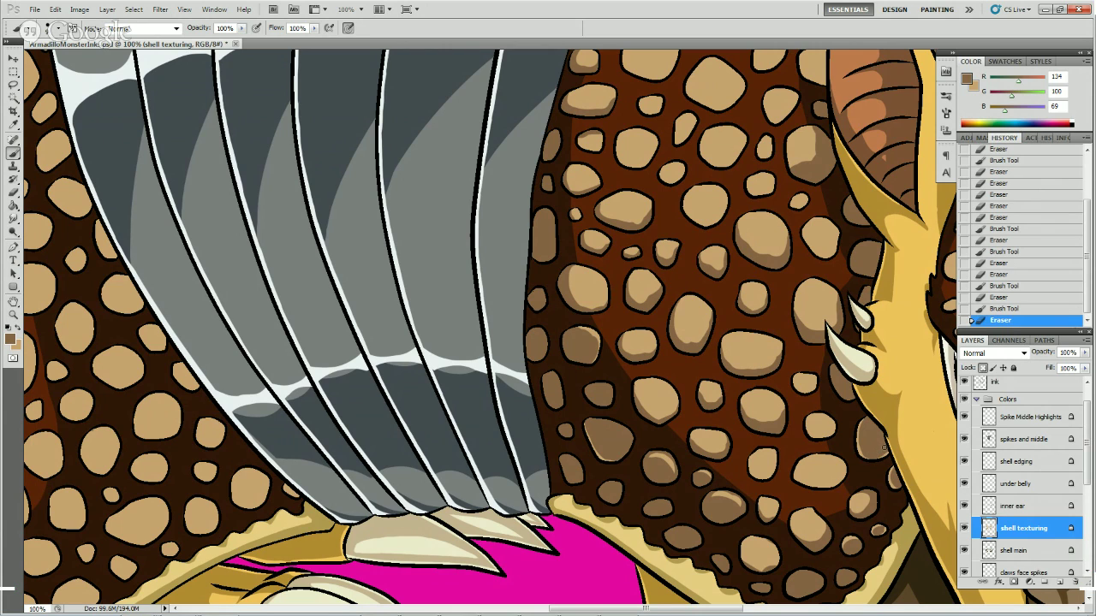
{"action": "left_click_drag", "start_coordinate": [875, 453], "coordinate": [880, 437]}
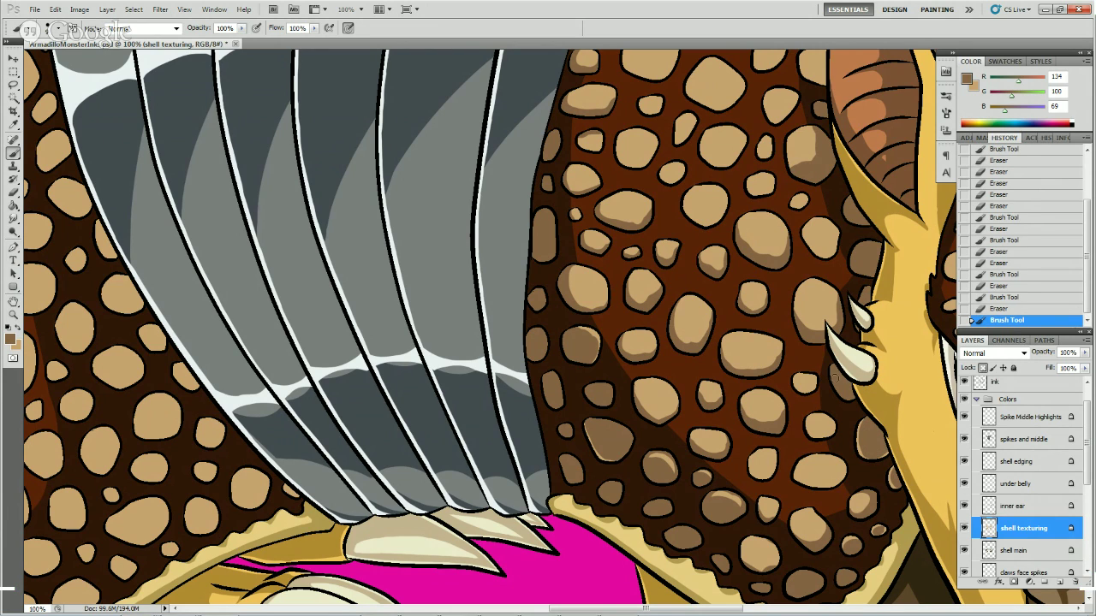
{"action": "left_click_drag", "start_coordinate": [832, 381], "coordinate": [844, 402]}
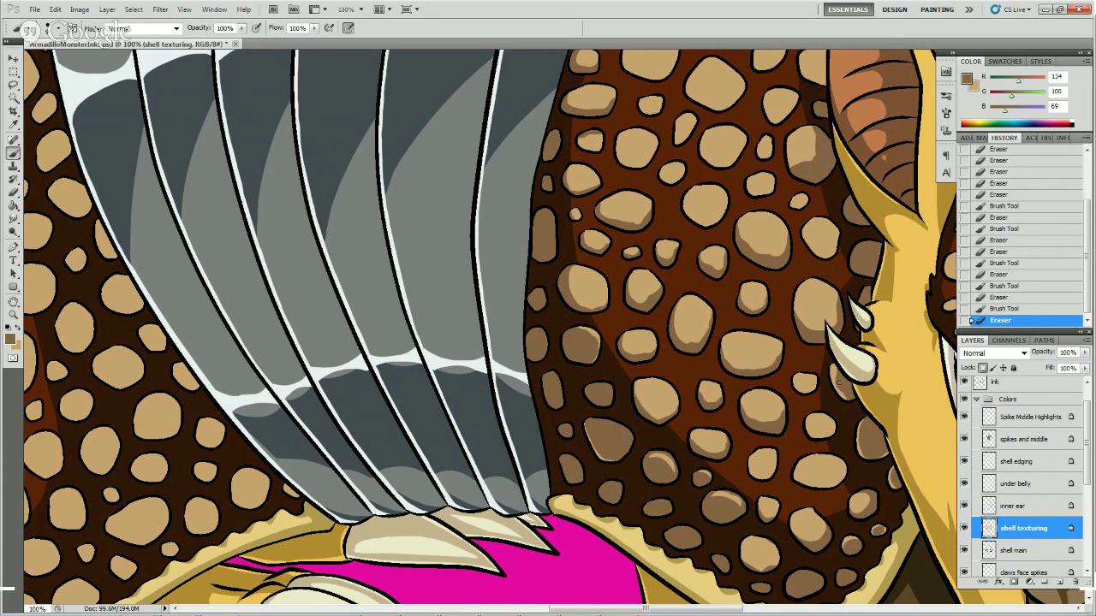
{"action": "left_click_drag", "start_coordinate": [841, 383], "coordinate": [854, 399]}
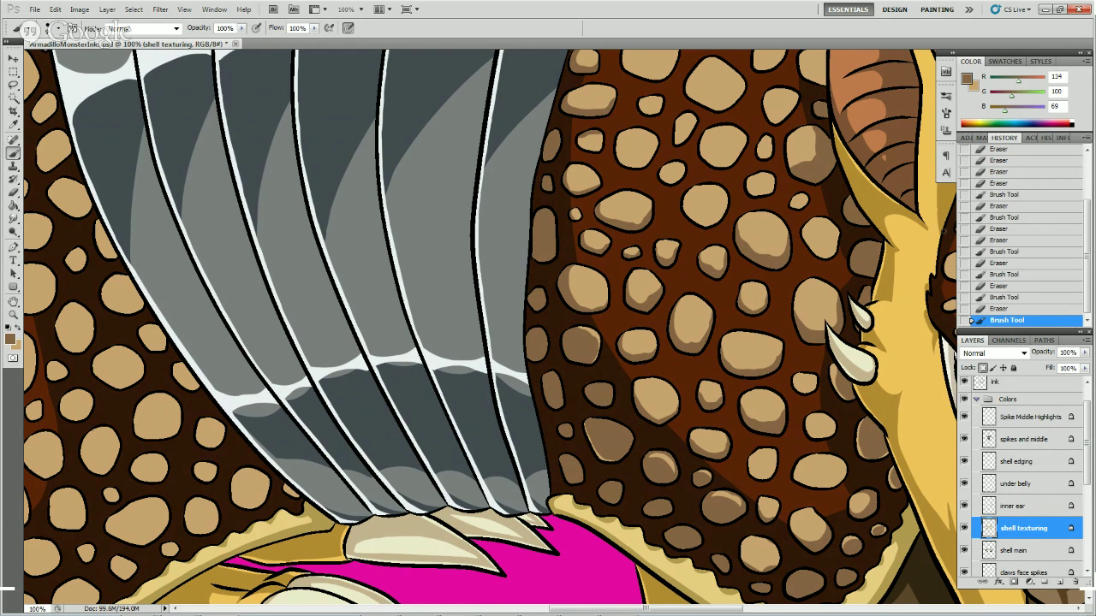
- Erase light edges into the two dark bumps along the arm above the small claw, then touch up their shading with the Brush
{"action": "key", "text": "e"}
{"action": "mouse_move", "coordinate": [832, 256]}
{"action": "left_mouse_down"}
{"action": "mouse_move", "coordinate": [840, 275]}
{"action": "mouse_move", "coordinate": [859, 247]}
{"action": "left_mouse_up"}
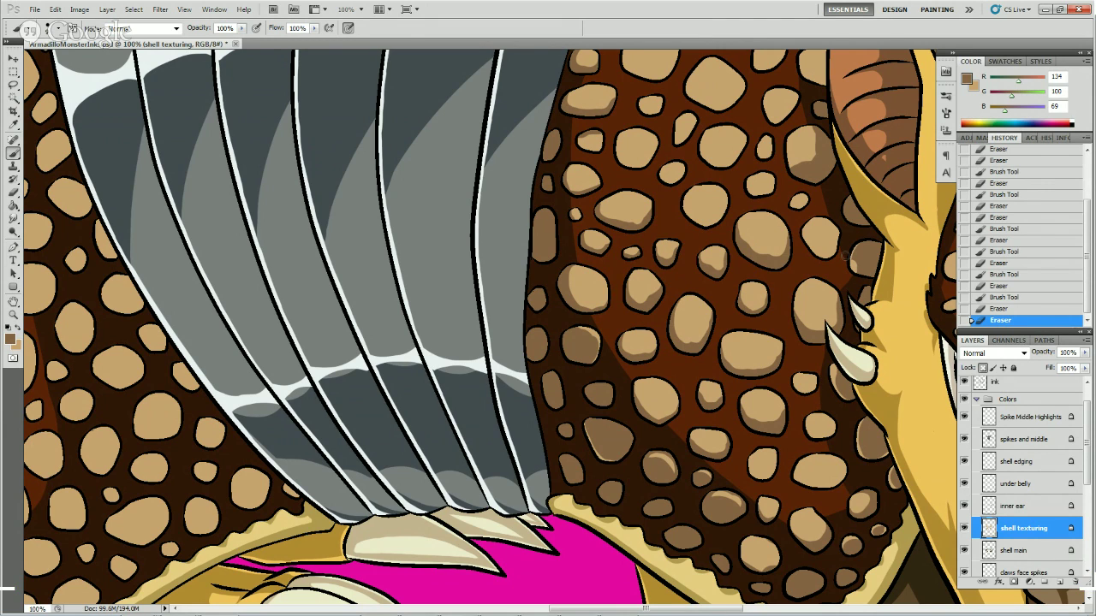
{"action": "left_click_drag", "start_coordinate": [861, 238], "coordinate": [889, 238]}
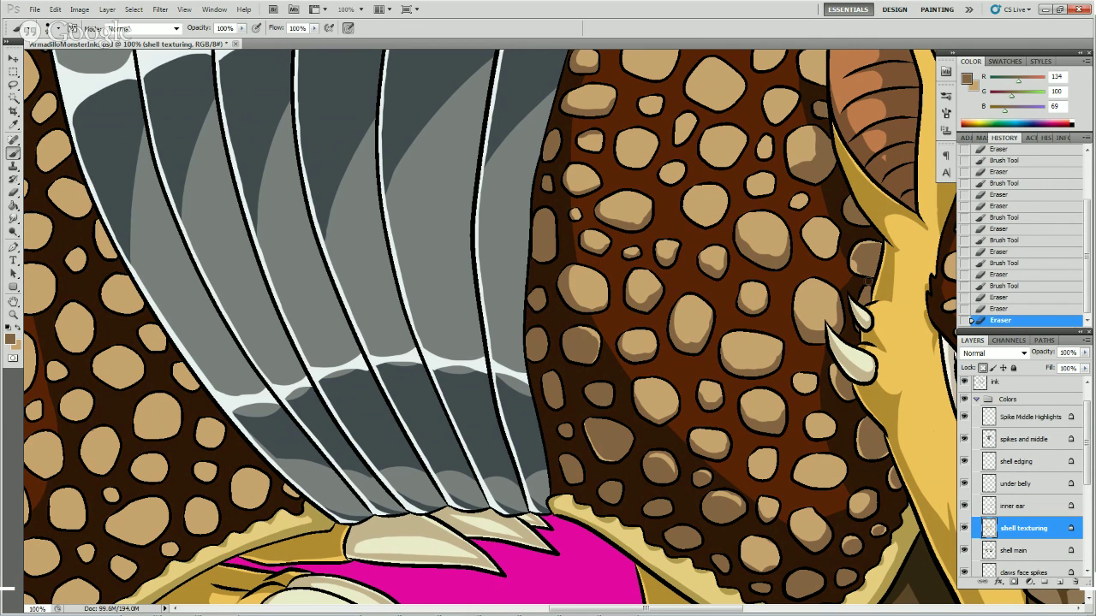
{"action": "left_click_drag", "start_coordinate": [868, 281], "coordinate": [882, 267]}
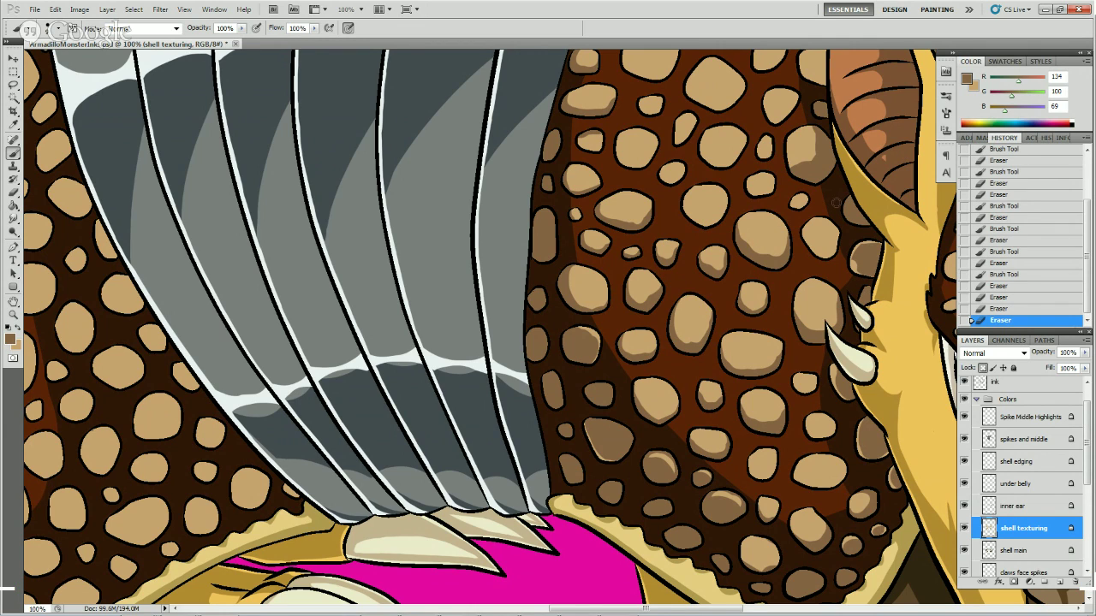
{"action": "left_click_drag", "start_coordinate": [841, 214], "coordinate": [878, 225]}
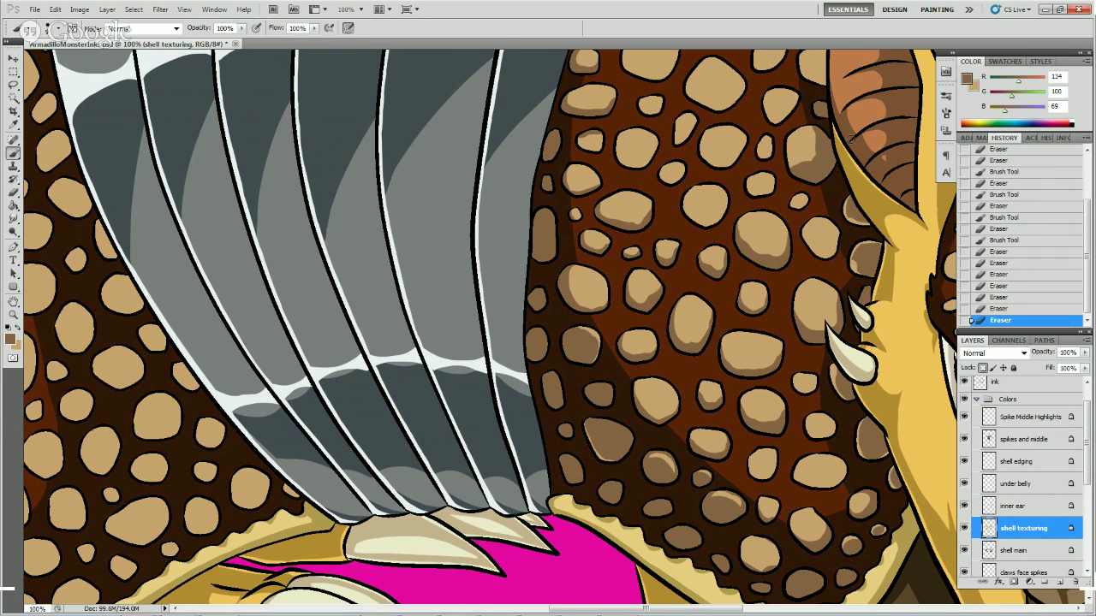
{"action": "key", "text": "b"}
{"action": "left_click_drag", "start_coordinate": [859, 221], "coordinate": [880, 223]}
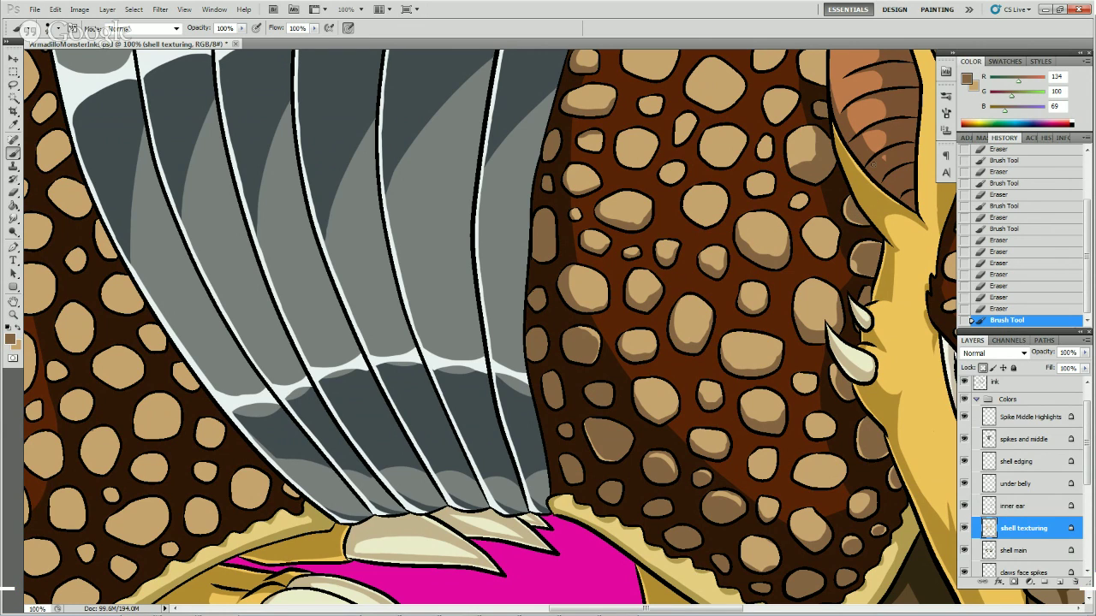
- Shade the underside of the medium bump beside the large oval one with dark brown and erase back its highlight
{"action": "key", "text": "e"}
{"action": "left_click_drag", "start_coordinate": [817, 250], "coordinate": [791, 183]}
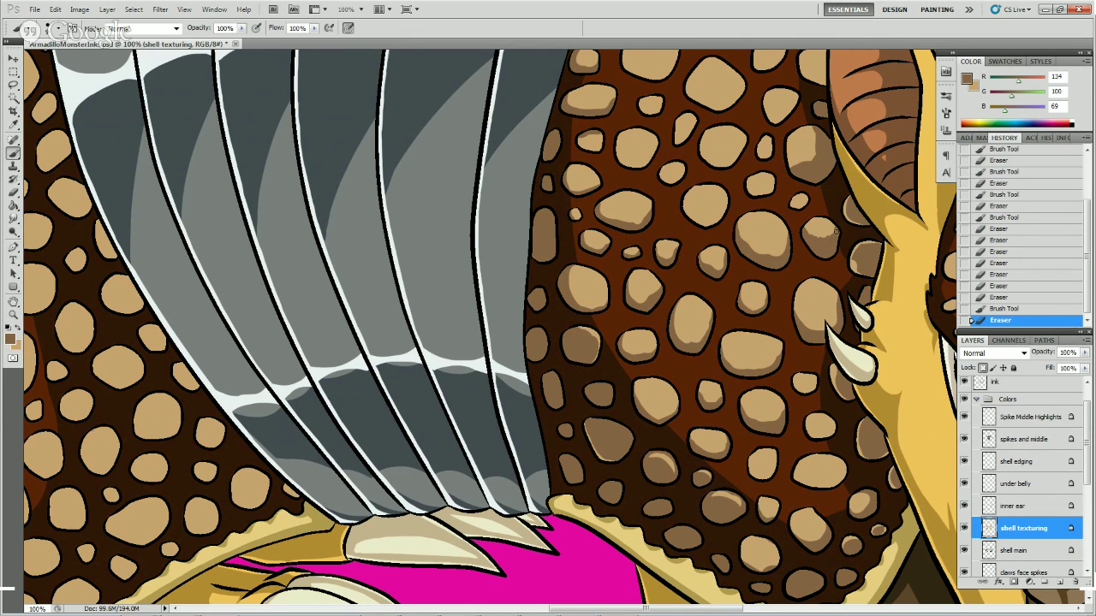
{"action": "key", "text": "b"}
{"action": "left_click_drag", "start_coordinate": [835, 233], "coordinate": [843, 180]}
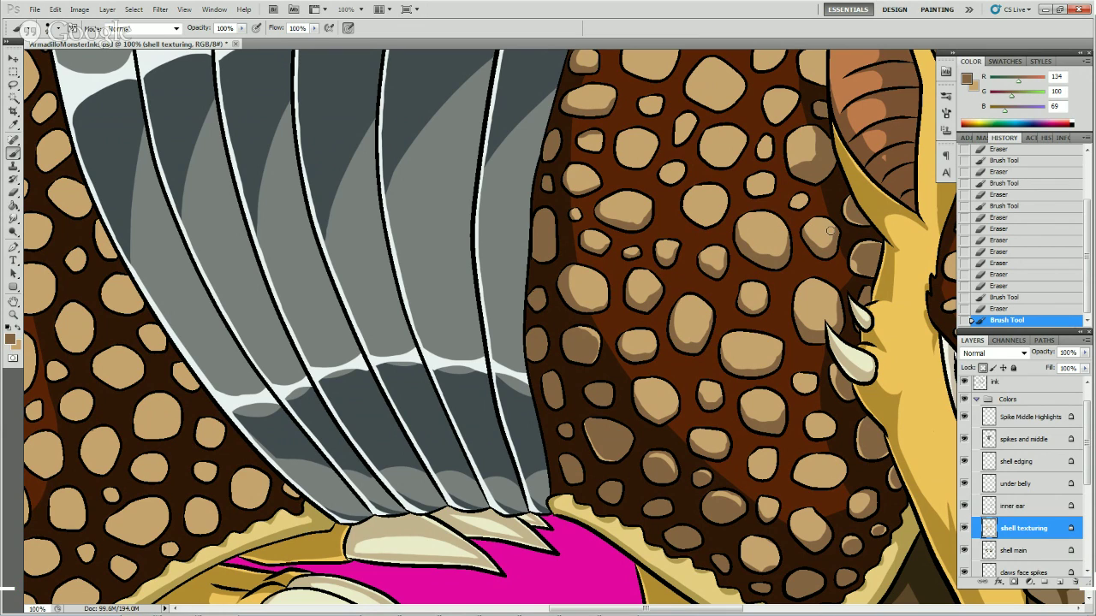
{"action": "key", "text": "e"}
{"action": "left_click", "coordinate": [829, 232]}
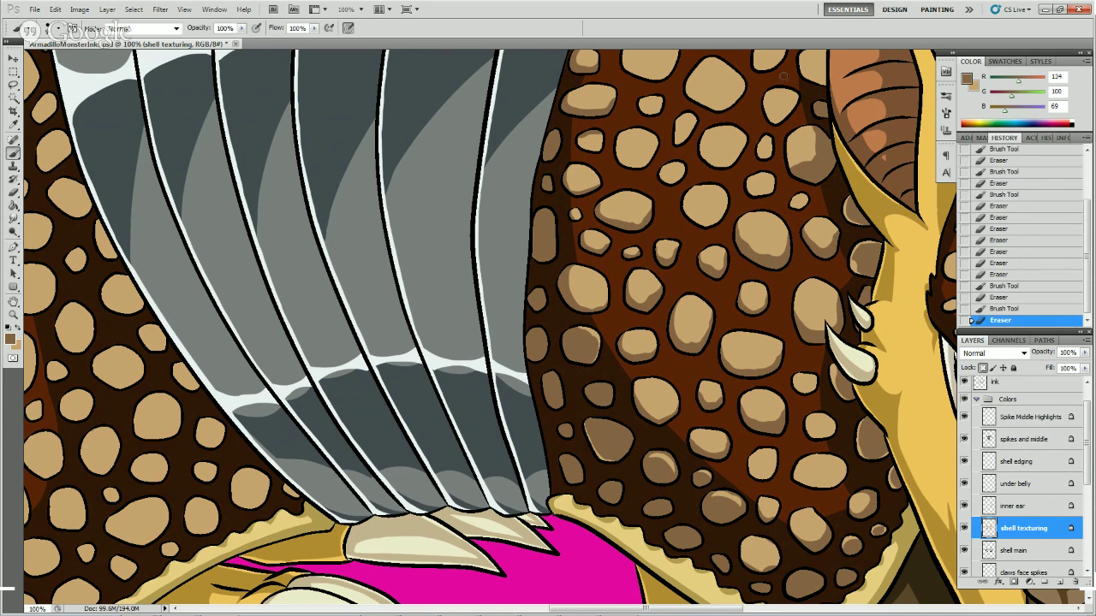
- Shade the tiny bump above the medium one and clean up the light area of the large bump beside the ear
{"action": "mouse_move", "coordinate": [809, 212]}
{"action": "left_mouse_down"}
{"action": "mouse_move", "coordinate": [794, 205]}
{"action": "mouse_move", "coordinate": [810, 202]}
{"action": "left_mouse_up"}
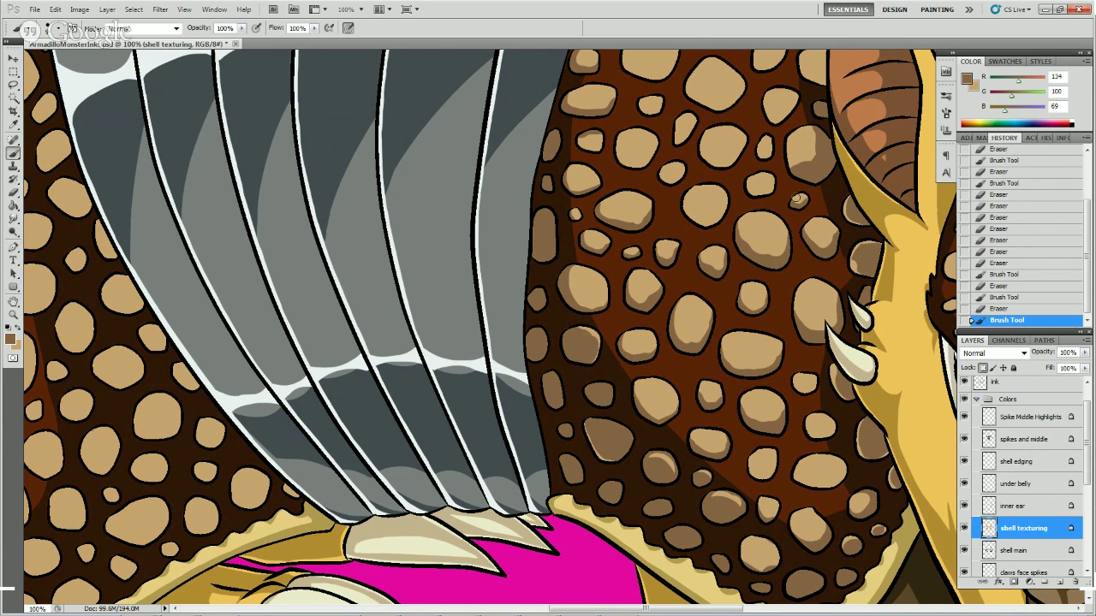
{"action": "left_click_drag", "start_coordinate": [799, 199], "coordinate": [801, 197]}
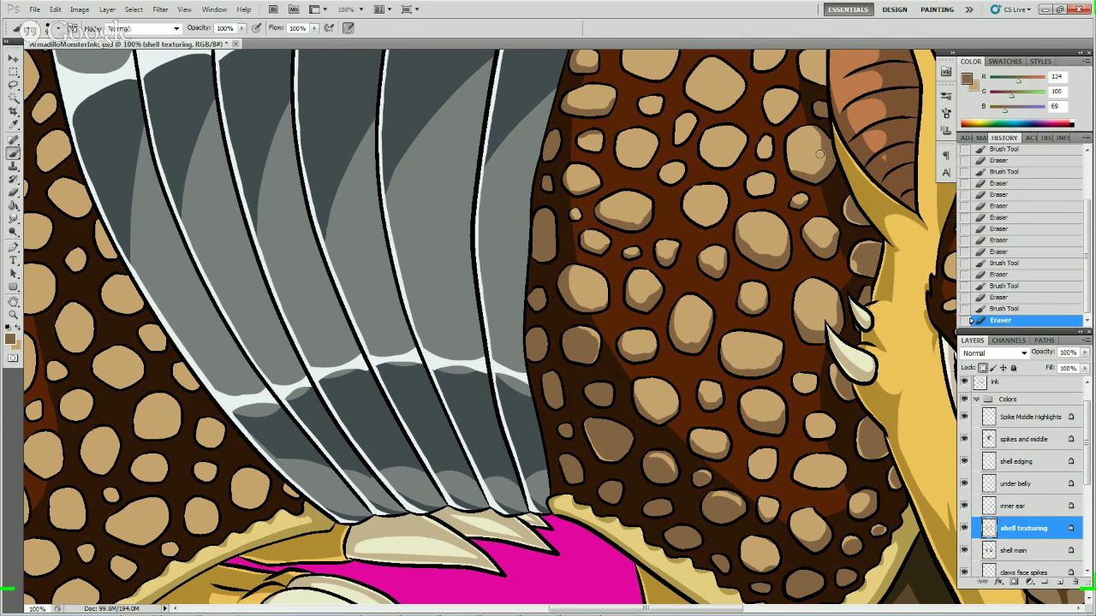
{"action": "left_click", "coordinate": [809, 137]}
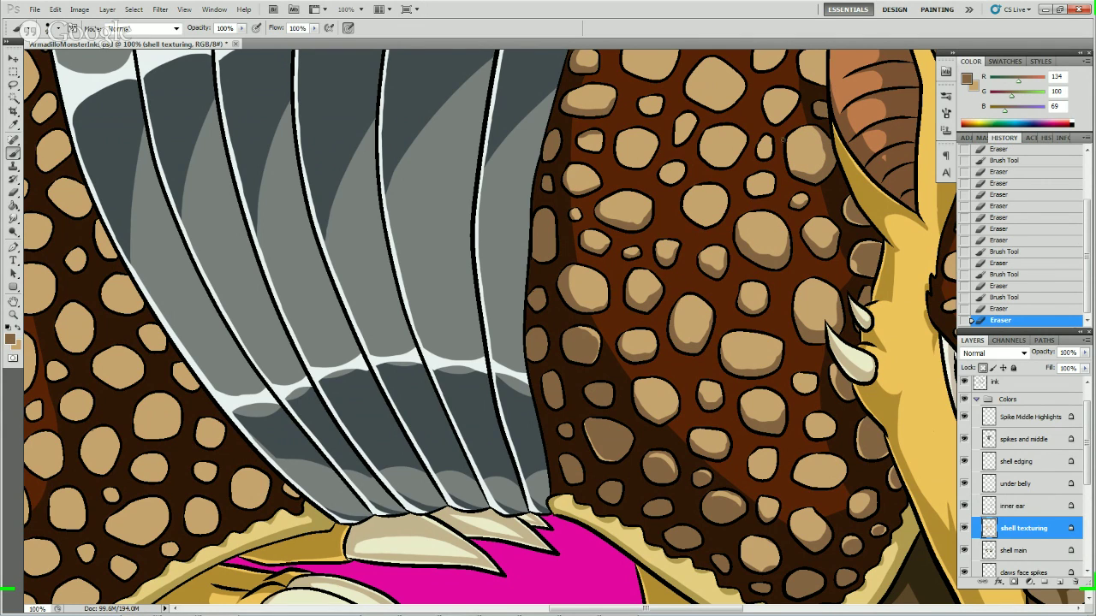
- Shade the underside of the pointed bump just below the inner ear's upper edge with dark brown and erase back its highlight
{"action": "mouse_move", "coordinate": [762, 106]}
{"action": "left_mouse_down"}
{"action": "mouse_move", "coordinate": [779, 112]}
{"action": "mouse_move", "coordinate": [795, 94]}
{"action": "left_mouse_up"}
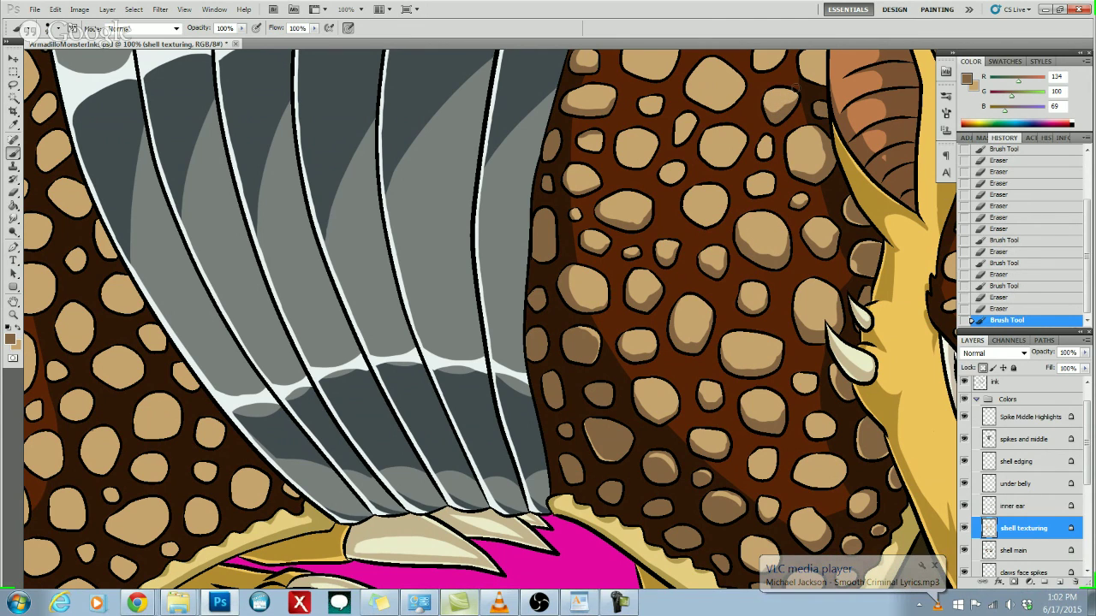
{"action": "key", "text": "e"}
{"action": "left_click_drag", "start_coordinate": [766, 144], "coordinate": [762, 148]}
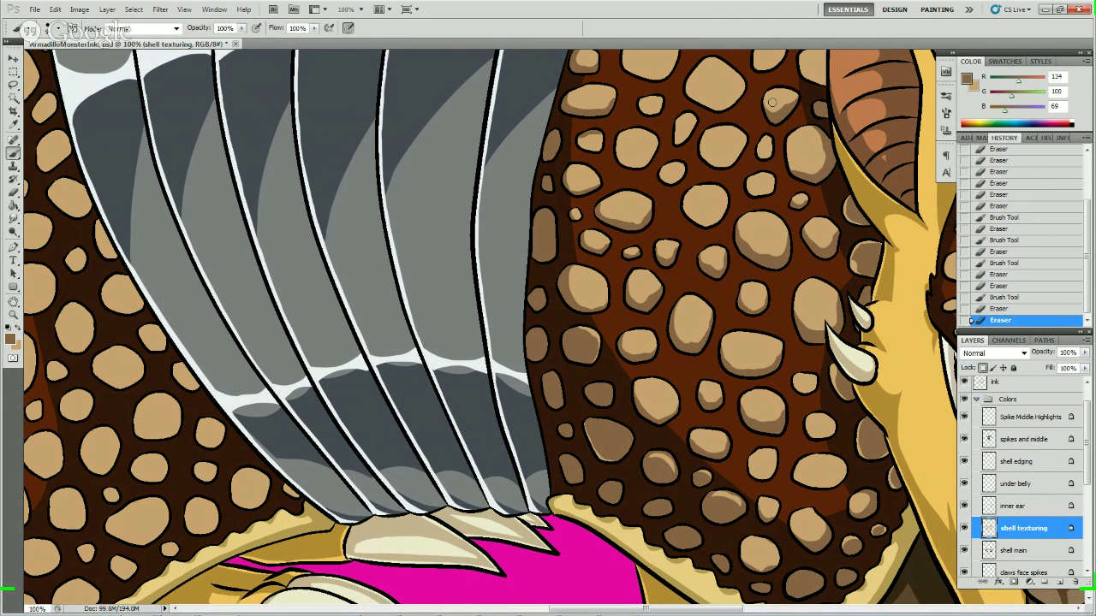
- Brush dark brown shading along the undersides of the unshaded bumps across the upper shell, from the ear side towards the wing
{"action": "mouse_move", "coordinate": [683, 201]}
{"action": "left_mouse_down"}
{"action": "mouse_move", "coordinate": [717, 221]}
{"action": "mouse_move", "coordinate": [737, 195]}
{"action": "mouse_move", "coordinate": [770, 190]}
{"action": "mouse_move", "coordinate": [759, 149]}
{"action": "mouse_move", "coordinate": [770, 156]}
{"action": "mouse_move", "coordinate": [718, 149]}
{"action": "mouse_move", "coordinate": [742, 130]}
{"action": "left_mouse_up"}
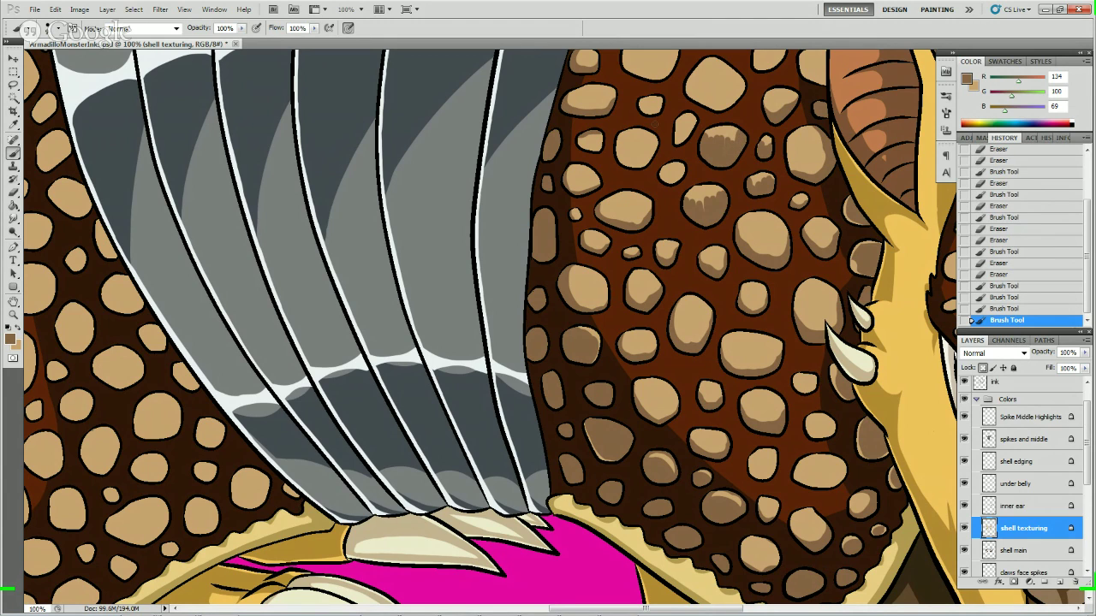
{"action": "mouse_move", "coordinate": [673, 142]}
{"action": "left_mouse_down"}
{"action": "mouse_move", "coordinate": [696, 120]}
{"action": "mouse_move", "coordinate": [719, 146]}
{"action": "left_mouse_up"}
{"action": "mouse_move", "coordinate": [678, 175]}
{"action": "left_mouse_down"}
{"action": "mouse_move", "coordinate": [620, 153]}
{"action": "mouse_move", "coordinate": [627, 164]}
{"action": "mouse_move", "coordinate": [655, 142]}
{"action": "left_mouse_up"}
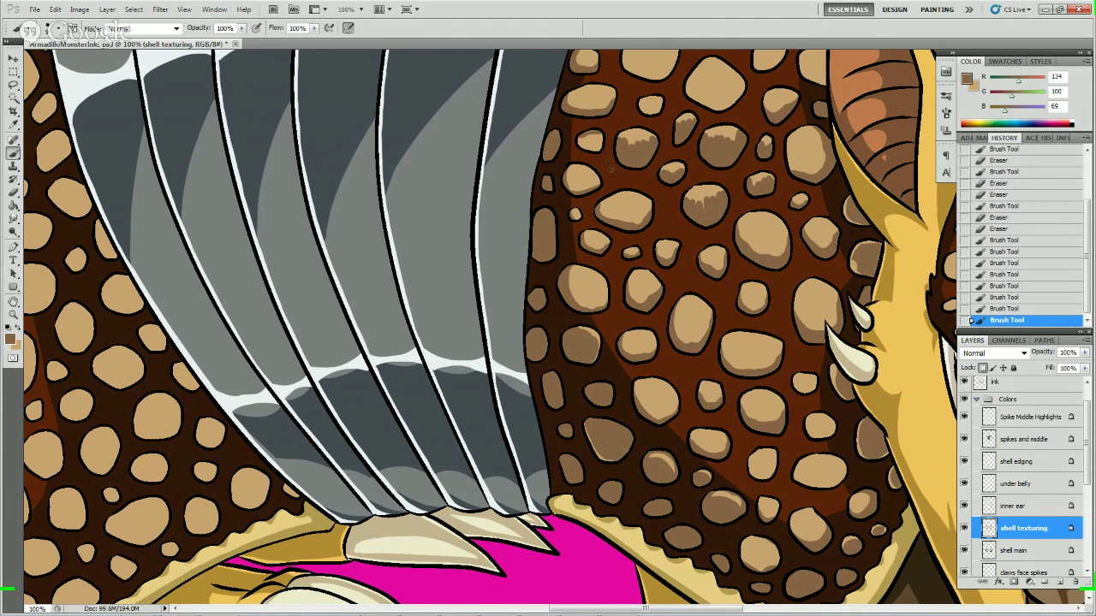
{"action": "mouse_move", "coordinate": [579, 137]}
{"action": "left_mouse_down"}
{"action": "mouse_move", "coordinate": [600, 149]}
{"action": "mouse_move", "coordinate": [596, 141]}
{"action": "left_mouse_up"}
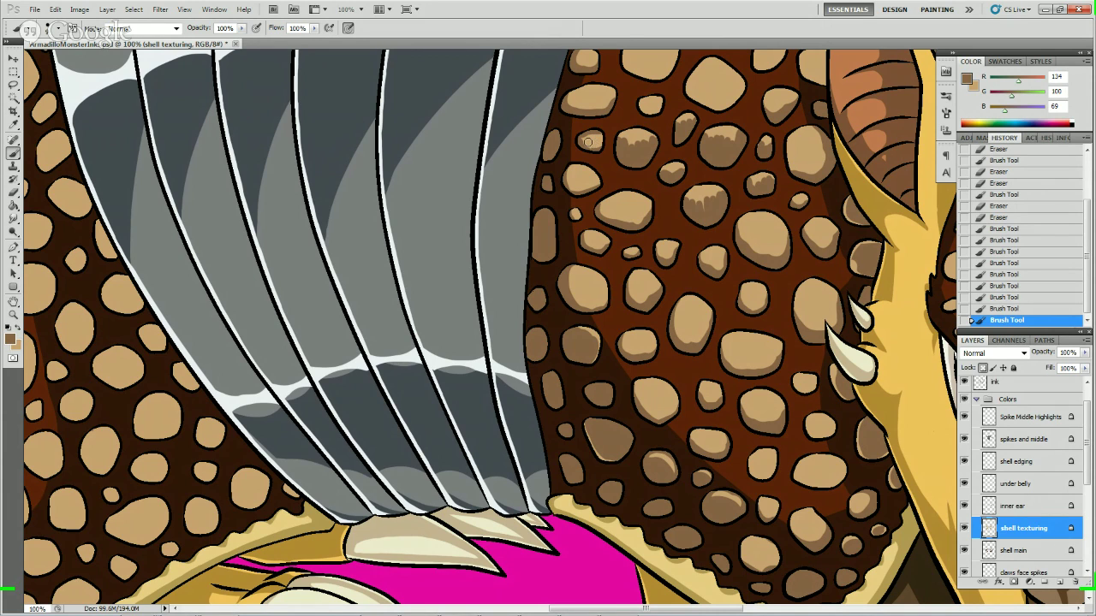
- Erase clean highlights into the freshly shaded bumps nearest the wing, including the round one and the two small ones beside it
{"action": "left_click_drag", "start_coordinate": [604, 134], "coordinate": [659, 84]}
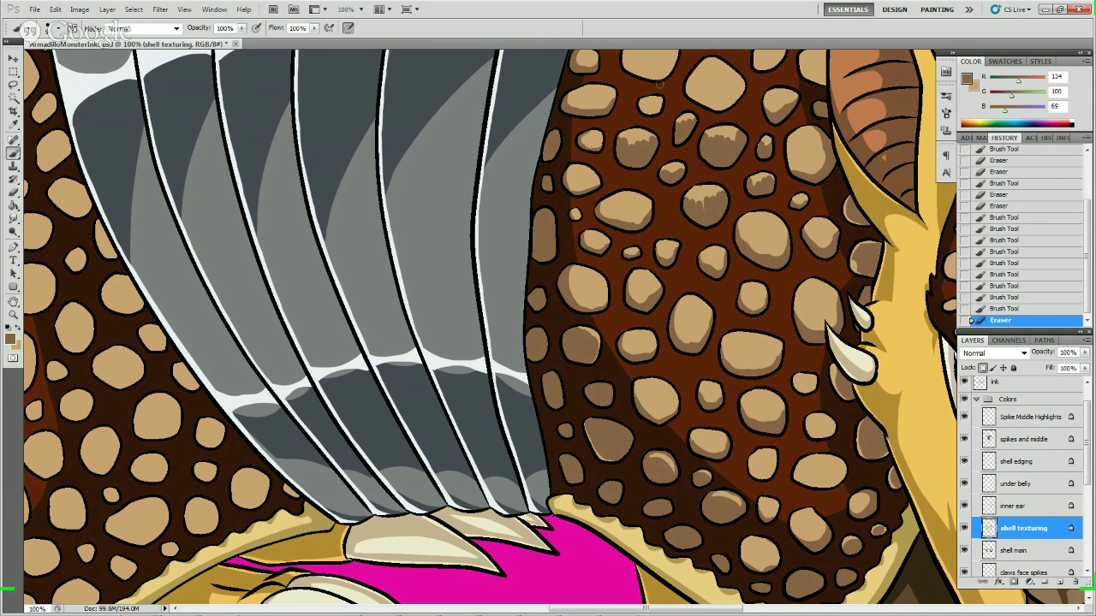
{"action": "mouse_move", "coordinate": [617, 132]}
{"action": "left_mouse_down"}
{"action": "mouse_move", "coordinate": [635, 154]}
{"action": "mouse_move", "coordinate": [652, 130]}
{"action": "mouse_move", "coordinate": [635, 146]}
{"action": "mouse_move", "coordinate": [639, 132]}
{"action": "mouse_move", "coordinate": [677, 122]}
{"action": "left_mouse_up"}
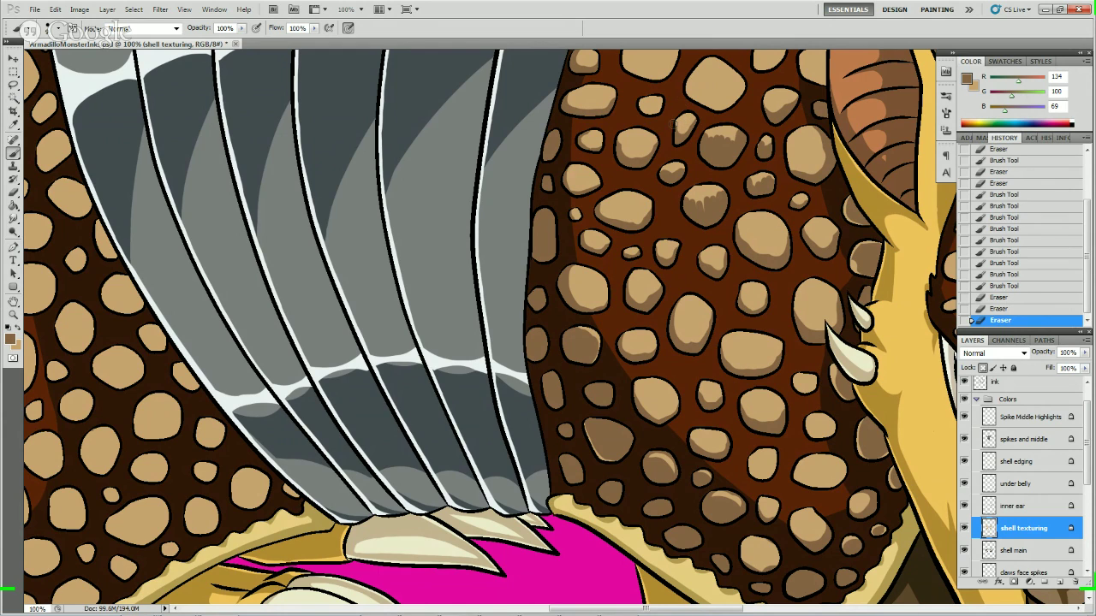
{"action": "left_click", "coordinate": [679, 124]}
{"action": "left_click", "coordinate": [687, 121]}
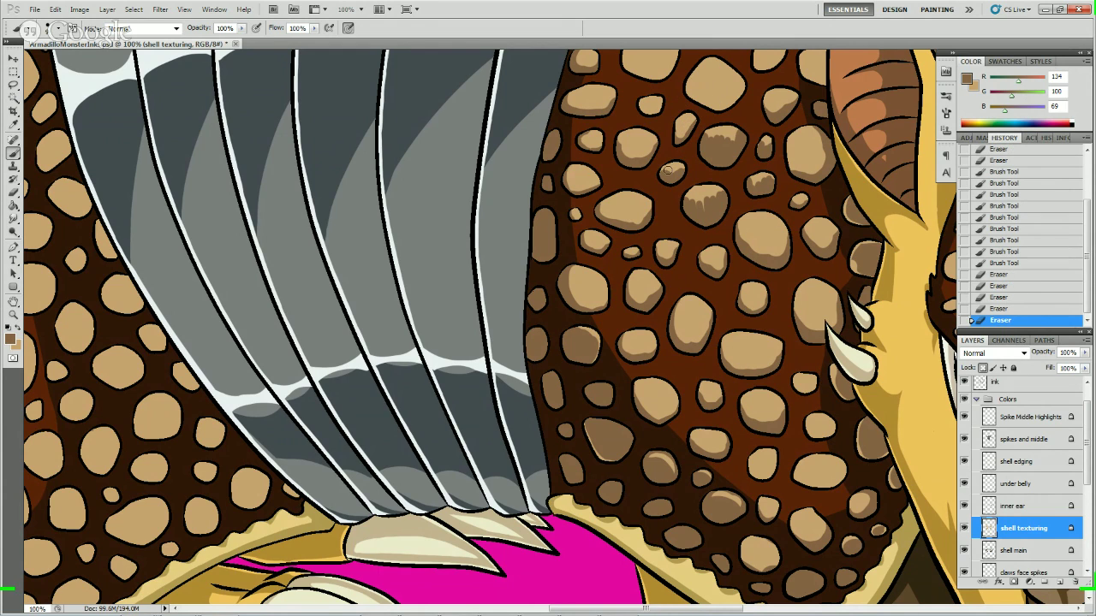
{"action": "left_click", "coordinate": [683, 164]}
{"action": "left_click", "coordinate": [683, 167]}
- Erase smooth highlights into the two larger freshly shaded bumps and the small ones beside them towards the ear
{"action": "mouse_move", "coordinate": [729, 135]}
{"action": "left_mouse_down"}
{"action": "mouse_move", "coordinate": [741, 125]}
{"action": "mouse_move", "coordinate": [711, 146]}
{"action": "mouse_move", "coordinate": [736, 137]}
{"action": "mouse_move", "coordinate": [721, 144]}
{"action": "mouse_move", "coordinate": [725, 135]}
{"action": "left_mouse_up"}
{"action": "mouse_move", "coordinate": [695, 189]}
{"action": "left_mouse_down"}
{"action": "mouse_move", "coordinate": [694, 200]}
{"action": "mouse_move", "coordinate": [718, 198]}
{"action": "mouse_move", "coordinate": [700, 211]}
{"action": "mouse_move", "coordinate": [721, 190]}
{"action": "left_mouse_up"}
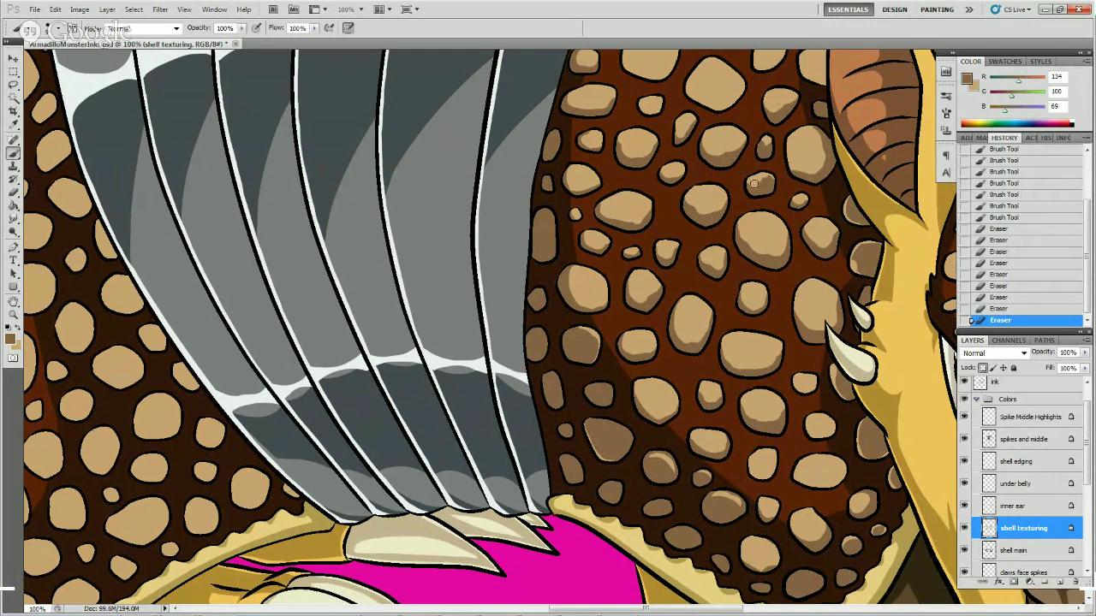
{"action": "left_click", "coordinate": [768, 175]}
{"action": "left_click", "coordinate": [780, 122]}
- Shade the wide oval bump on the lower shell and the round bump above it with dark brown, then erase back their highlights
{"action": "left_click_drag", "start_coordinate": [693, 114], "coordinate": [604, 47]}
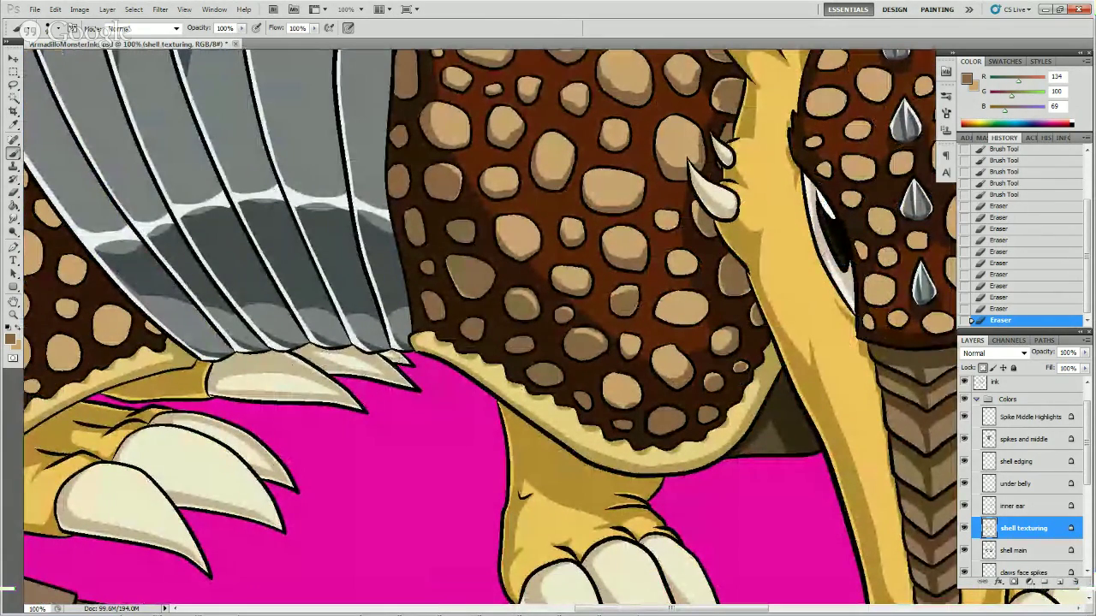
{"action": "mouse_move", "coordinate": [638, 304]}
{"action": "left_mouse_down"}
{"action": "mouse_move", "coordinate": [675, 320]}
{"action": "mouse_move", "coordinate": [704, 302]}
{"action": "left_mouse_up"}
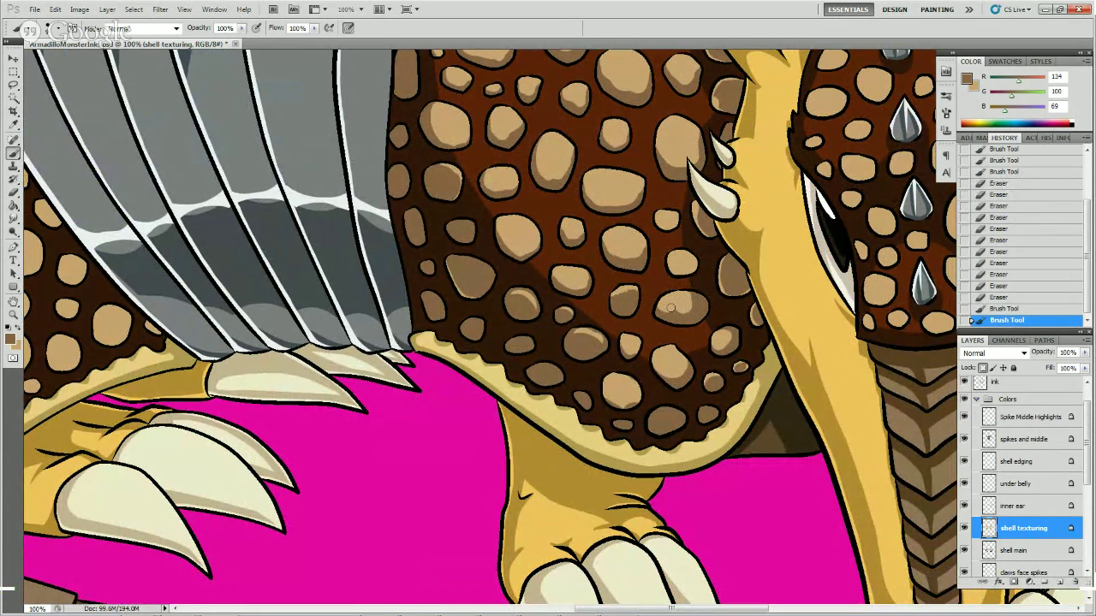
{"action": "key", "text": "e"}
{"action": "left_click", "coordinate": [680, 256]}
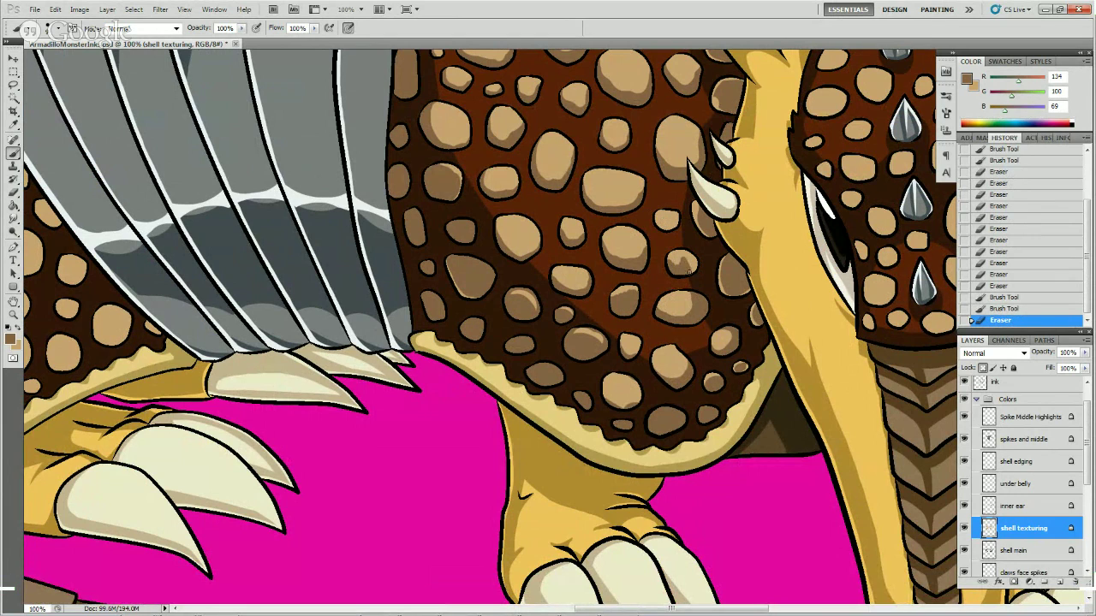
{"action": "left_click_drag", "start_coordinate": [693, 266], "coordinate": [663, 193]}
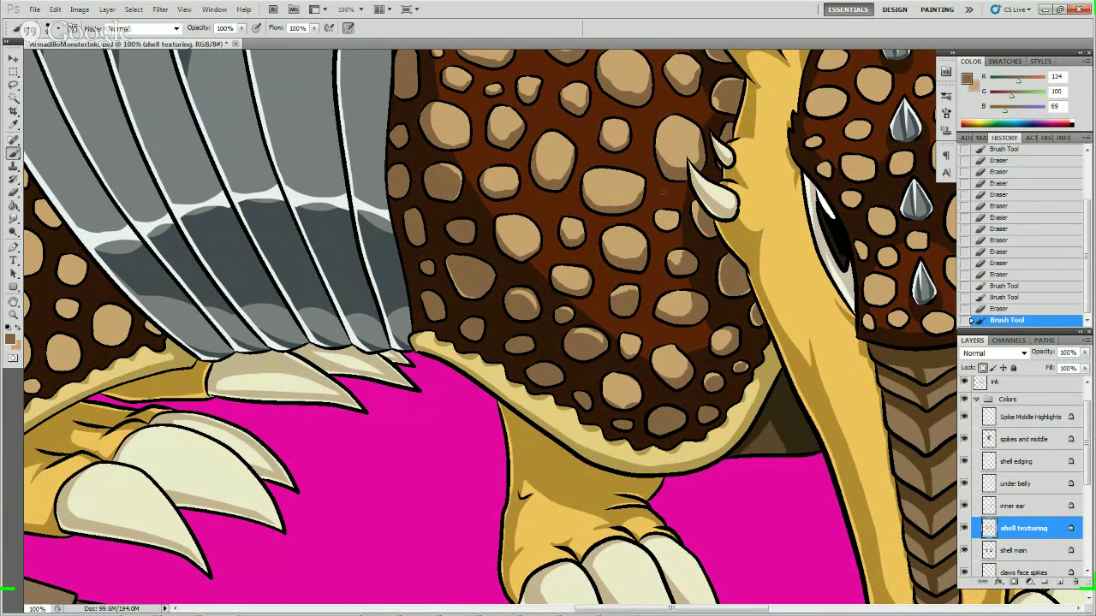
{"action": "left_click", "coordinate": [674, 262]}
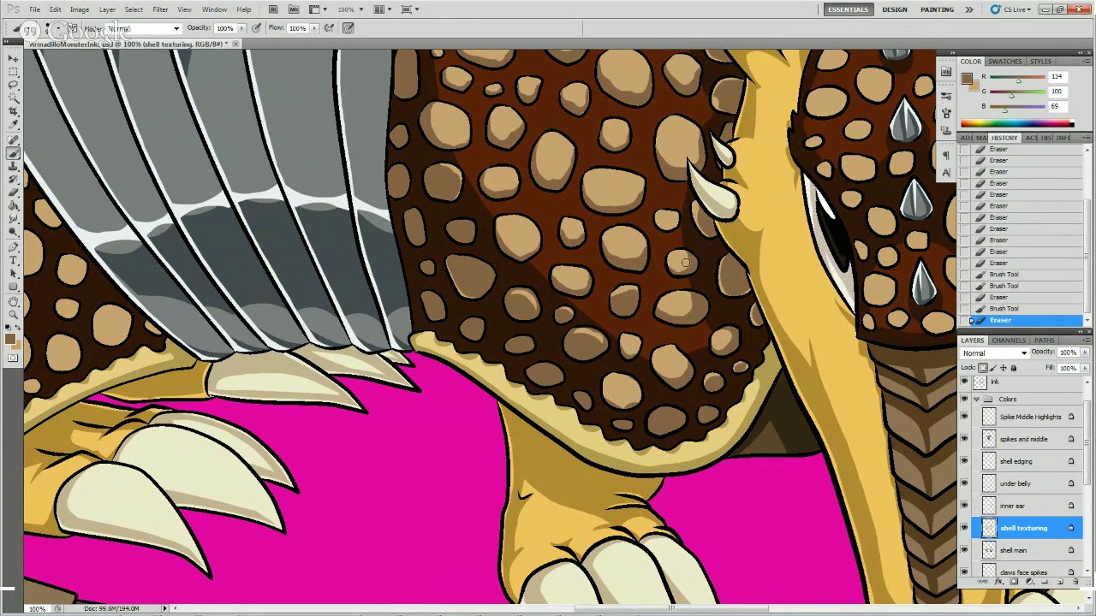
{"action": "left_click", "coordinate": [680, 256]}
{"action": "left_click", "coordinate": [696, 259]}
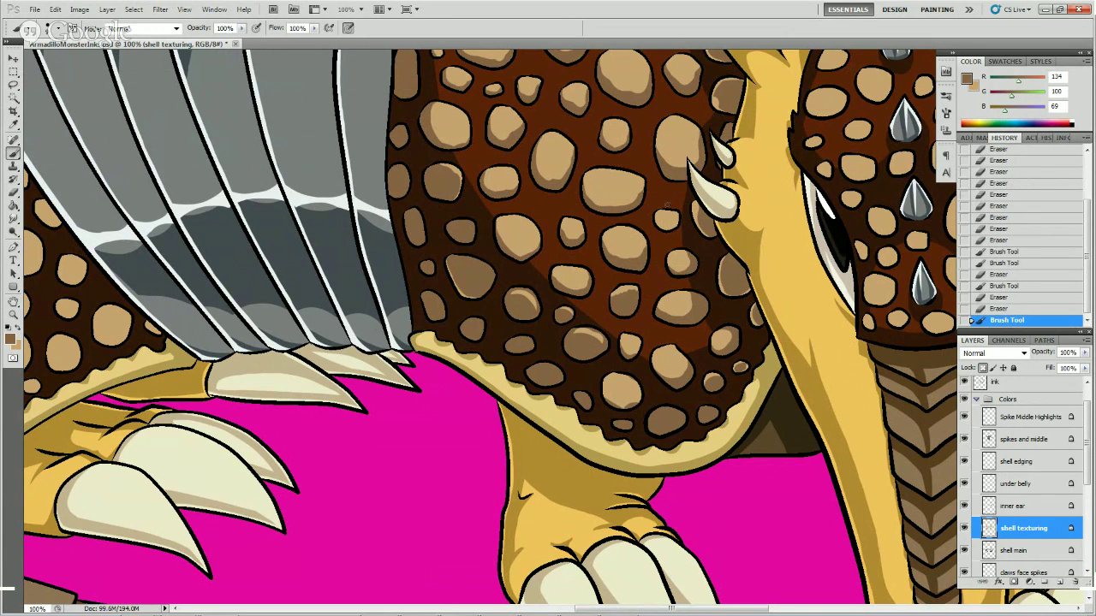
- Shade the small bump beside the large claw's tip and refine the highlight and shadow of the bump next to the wide oval one
{"action": "left_click", "coordinate": [692, 112]}
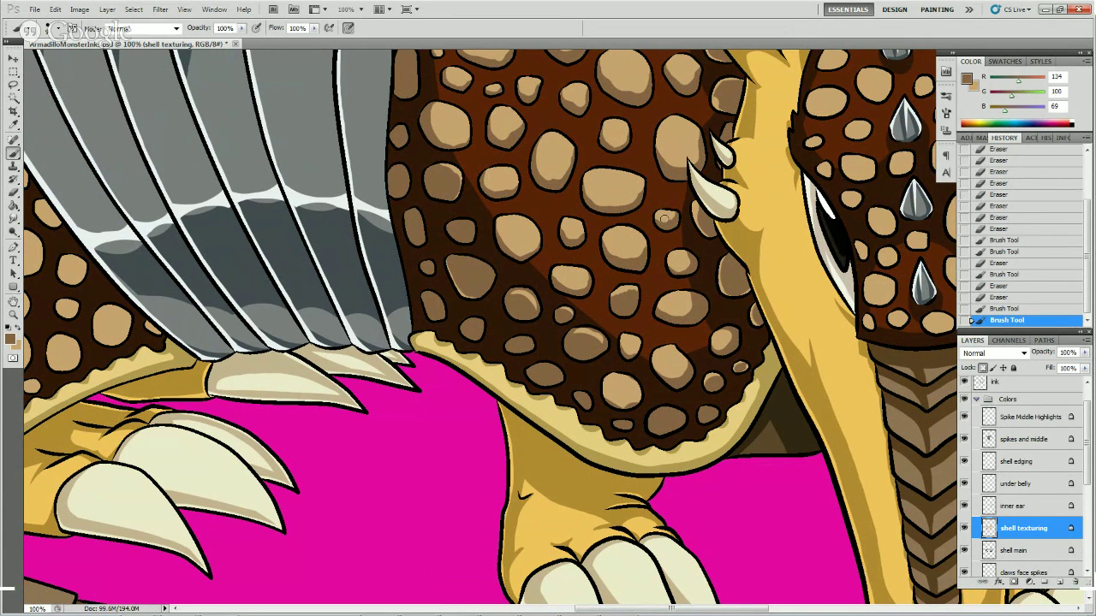
{"action": "left_click_drag", "start_coordinate": [671, 217], "coordinate": [679, 197]}
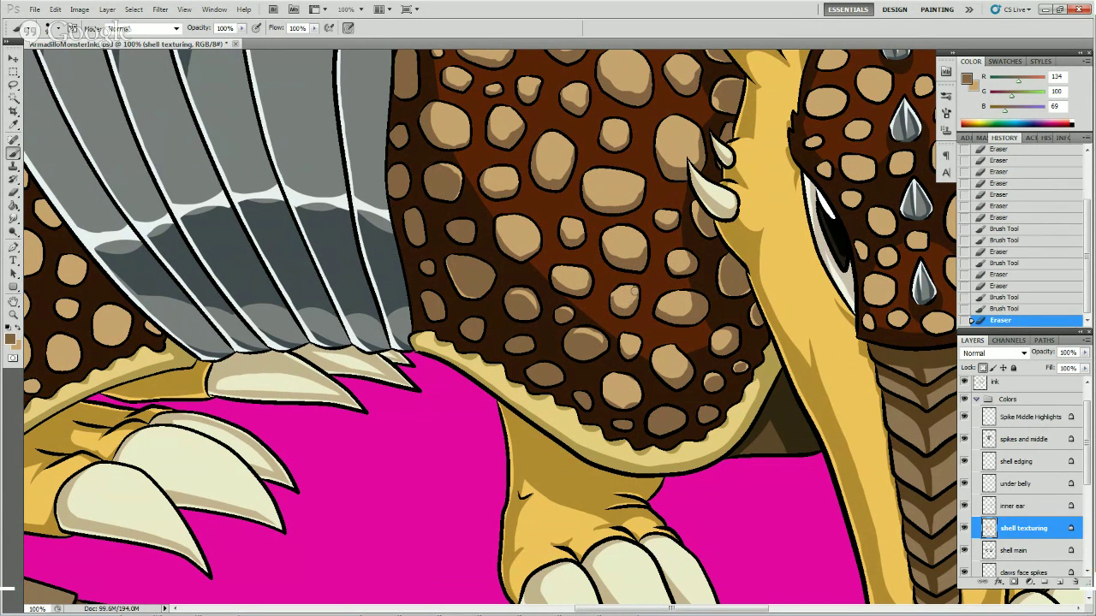
{"action": "left_click_drag", "start_coordinate": [618, 298], "coordinate": [630, 256]}
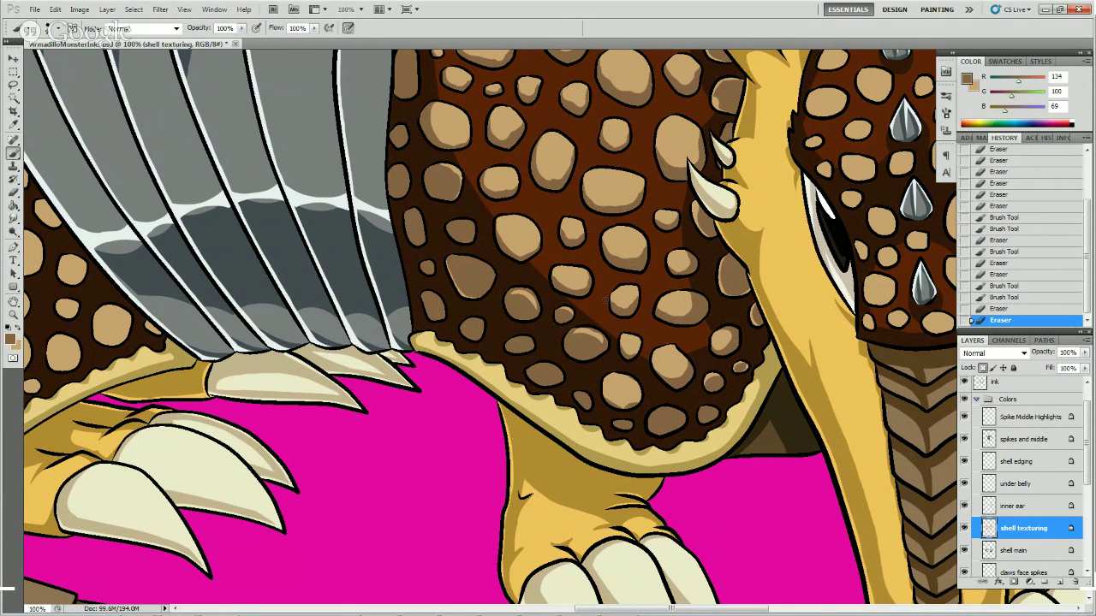
{"action": "left_click_drag", "start_coordinate": [613, 301], "coordinate": [640, 290]}
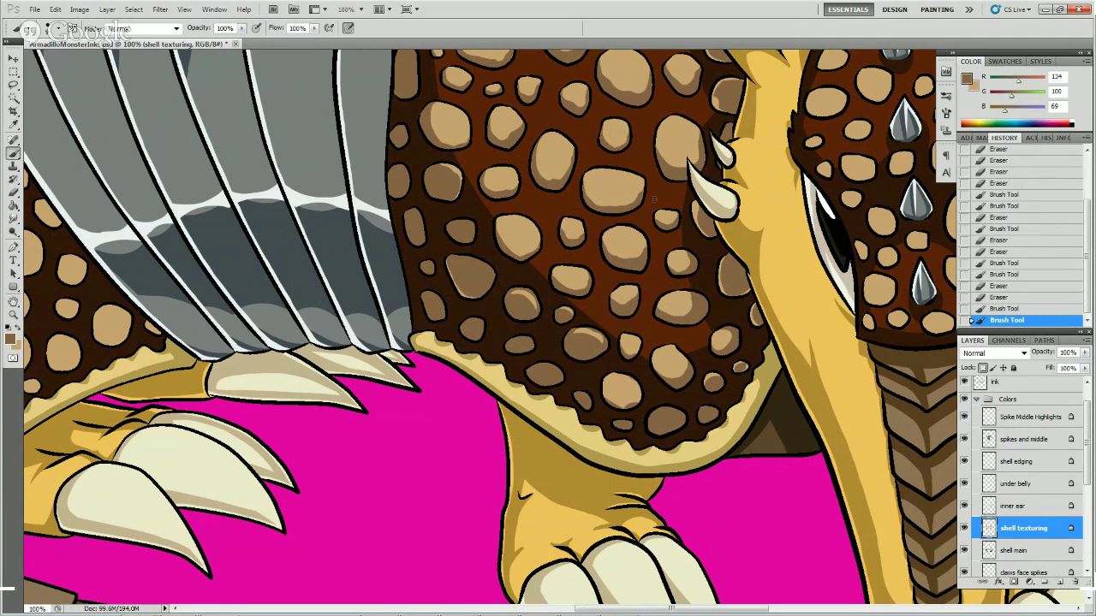
{"action": "key", "text": "e"}
{"action": "left_click_drag", "start_coordinate": [622, 300], "coordinate": [639, 289]}
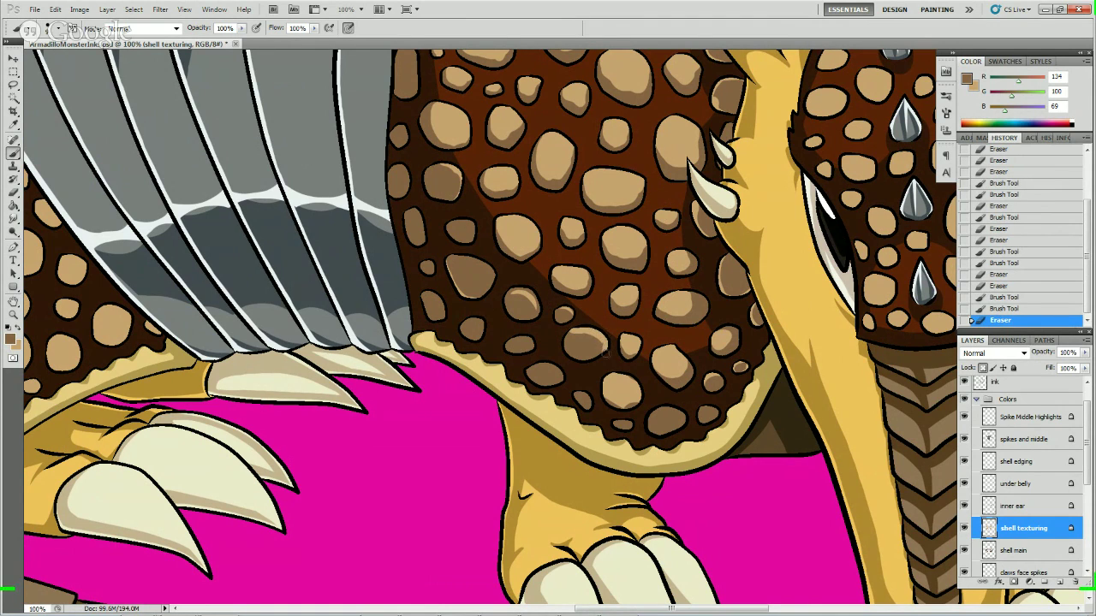
- Erase a thin light edge into the large dark oval bump near the shell's lower rim and refine its shadow with the Brush
{"action": "mouse_move", "coordinate": [603, 344]}
{"action": "left_mouse_down"}
{"action": "mouse_move", "coordinate": [577, 338]}
{"action": "mouse_move", "coordinate": [601, 347]}
{"action": "mouse_move", "coordinate": [588, 358]}
{"action": "mouse_move", "coordinate": [537, 302]}
{"action": "mouse_move", "coordinate": [571, 360]}
{"action": "mouse_move", "coordinate": [588, 367]}
{"action": "mouse_move", "coordinate": [596, 340]}
{"action": "left_mouse_up"}
{"action": "key", "text": "b"}
{"action": "key", "text": "e"}
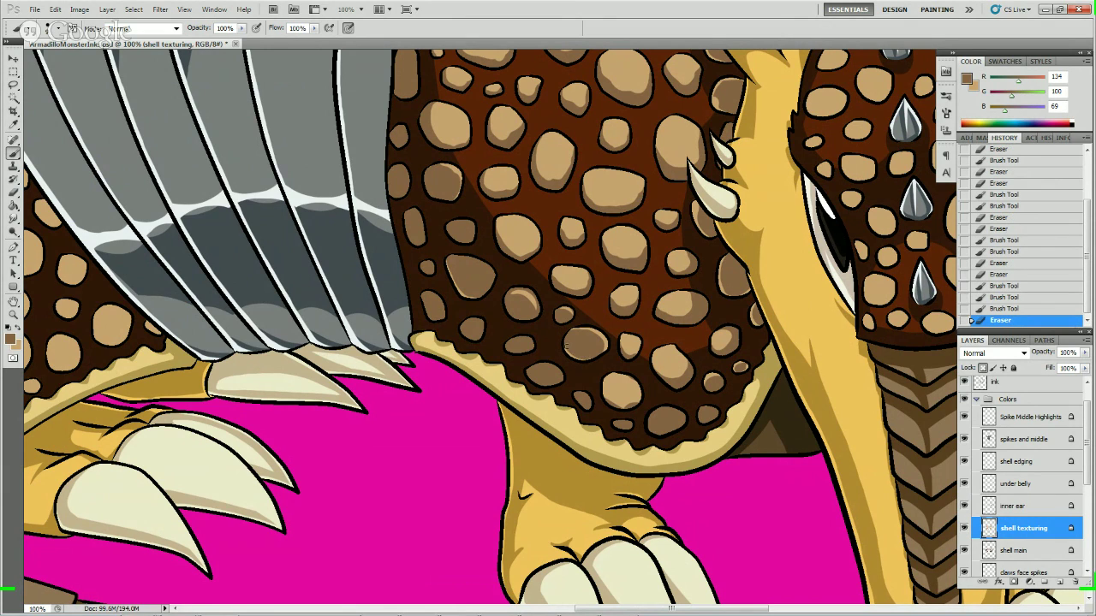
{"action": "left_click_drag", "start_coordinate": [585, 355], "coordinate": [556, 295]}
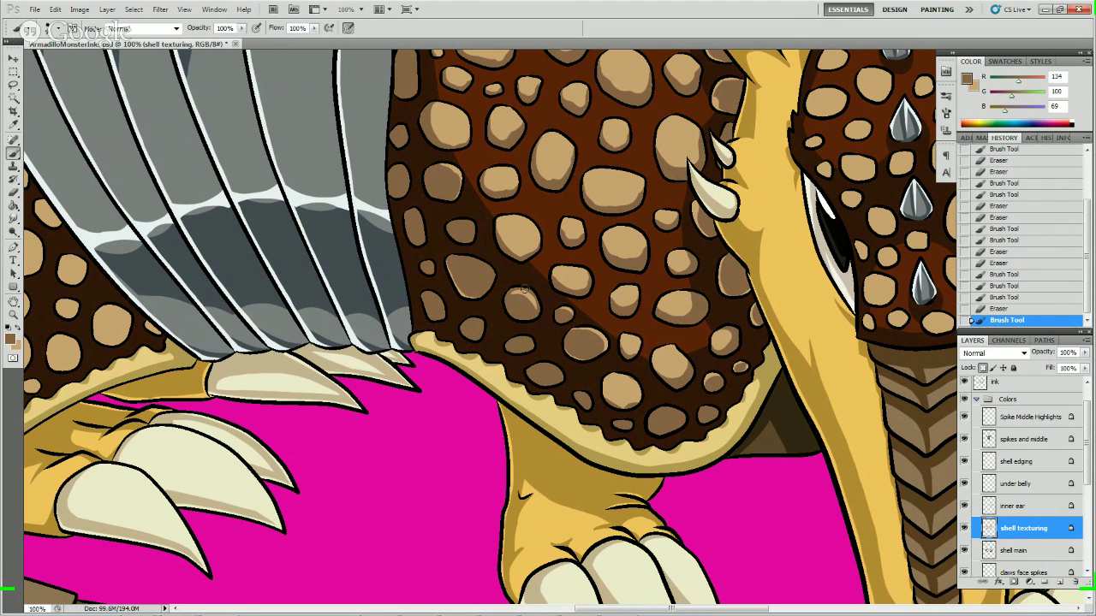
- Erase a highlight into the round bump at the dark shadow's edge, then touch up its shading with the Brush
{"action": "key", "text": "e"}
{"action": "mouse_move", "coordinate": [526, 291]}
{"action": "left_mouse_down"}
{"action": "mouse_move", "coordinate": [536, 306]}
{"action": "mouse_move", "coordinate": [541, 261]}
{"action": "left_mouse_up"}
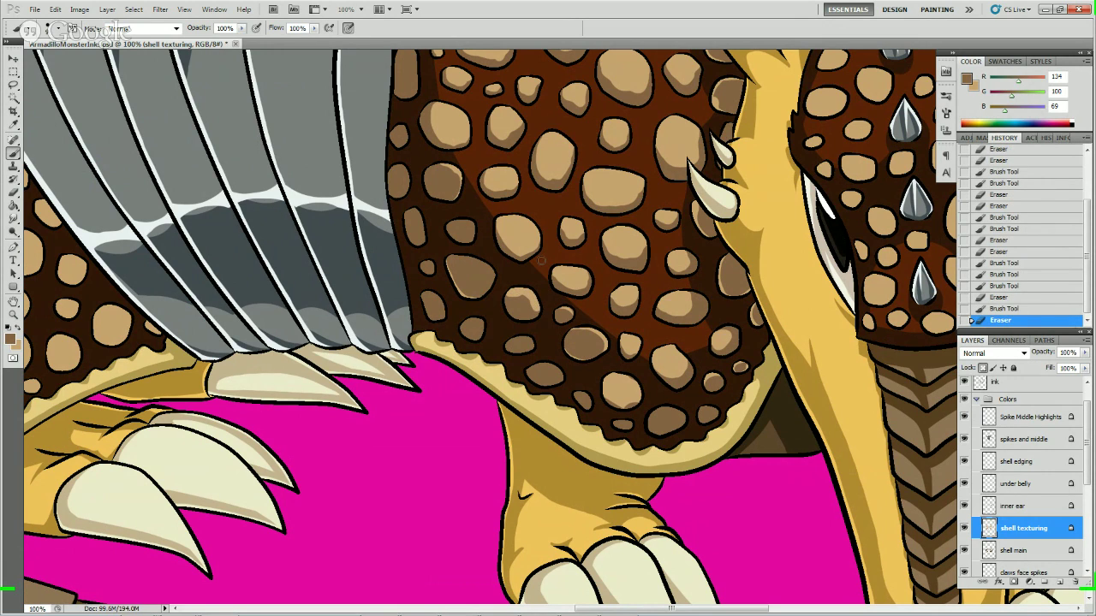
{"action": "key", "text": "b"}
{"action": "left_click", "coordinate": [524, 295]}
{"action": "left_click", "coordinate": [527, 299]}
{"action": "left_click_drag", "start_coordinate": [531, 304], "coordinate": [538, 315]}
{"action": "left_click", "coordinate": [536, 294]}
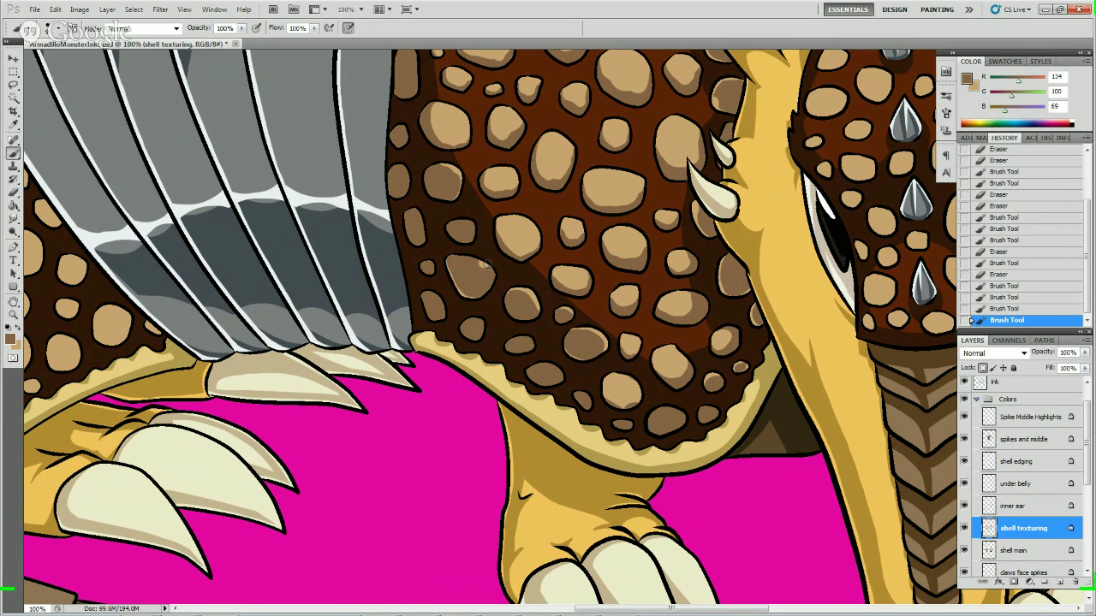
- Add thin light edges to the large angular dark bump and the two dark bumps above it with the Eraser and Brush
{"action": "left_click_drag", "start_coordinate": [485, 265], "coordinate": [495, 232]}
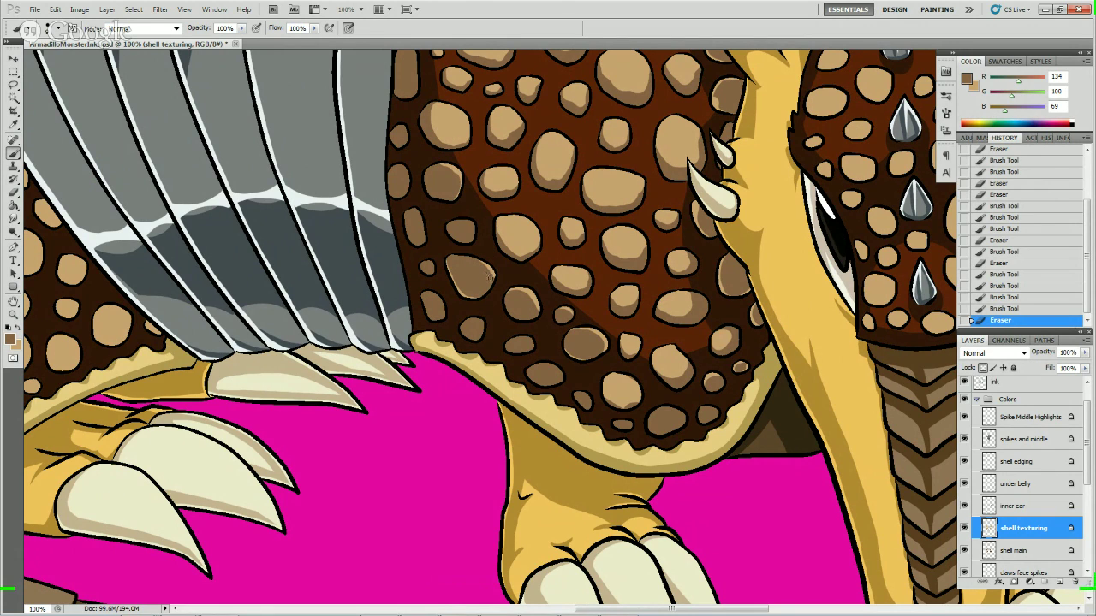
{"action": "left_click", "coordinate": [452, 199]}
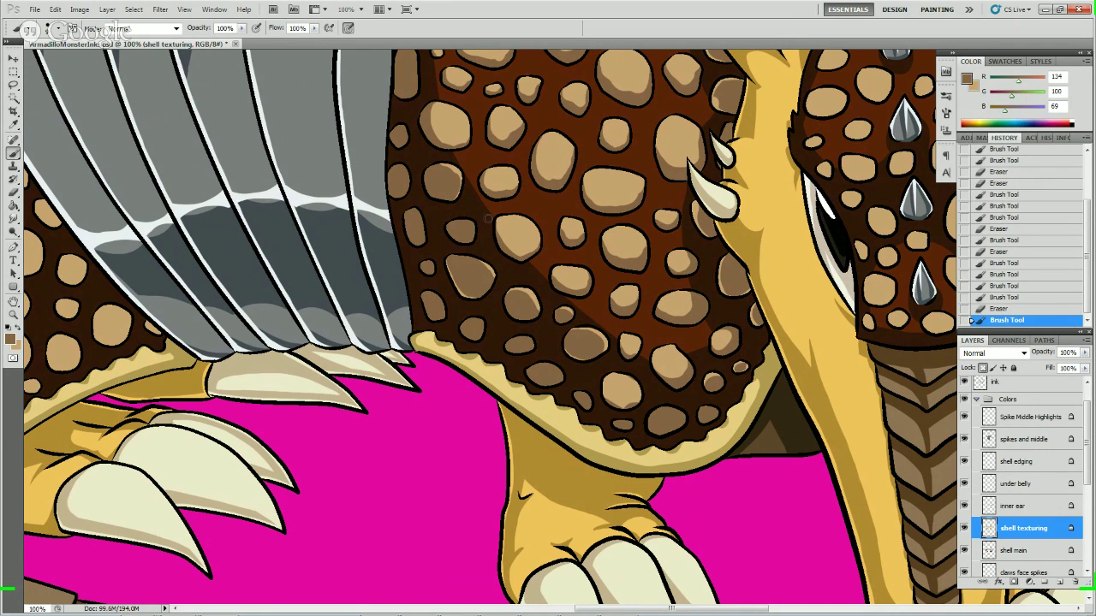
{"action": "left_click_drag", "start_coordinate": [456, 215], "coordinate": [480, 242]}
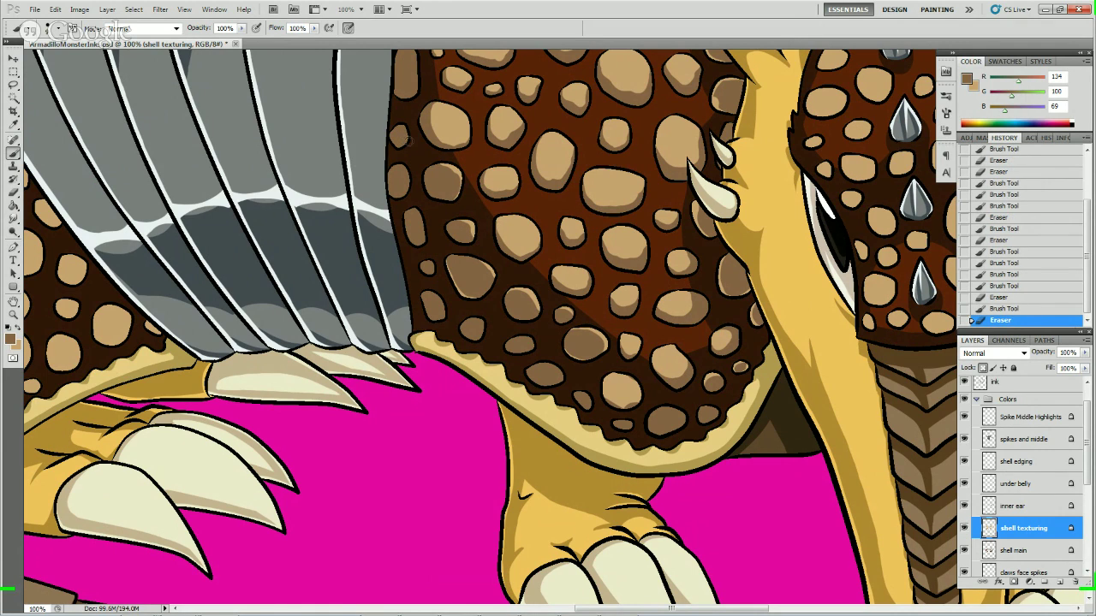
- Erase light edges into the two small dark bumps bordering the wing and refine their shadows with the Brush
{"action": "left_click_drag", "start_coordinate": [407, 143], "coordinate": [405, 116]}
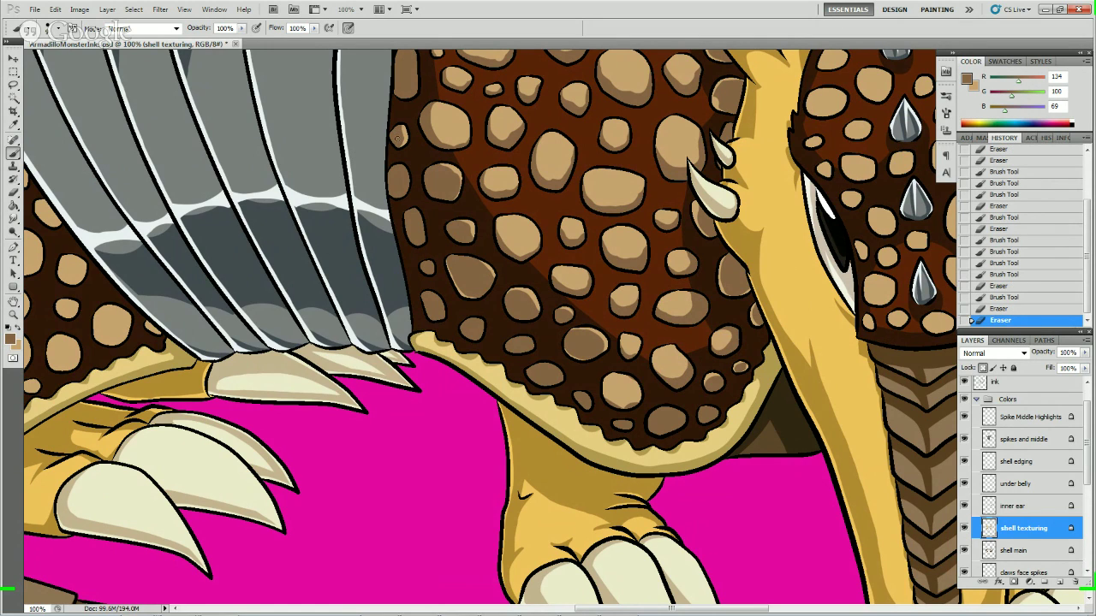
{"action": "left_click_drag", "start_coordinate": [401, 137], "coordinate": [401, 145]}
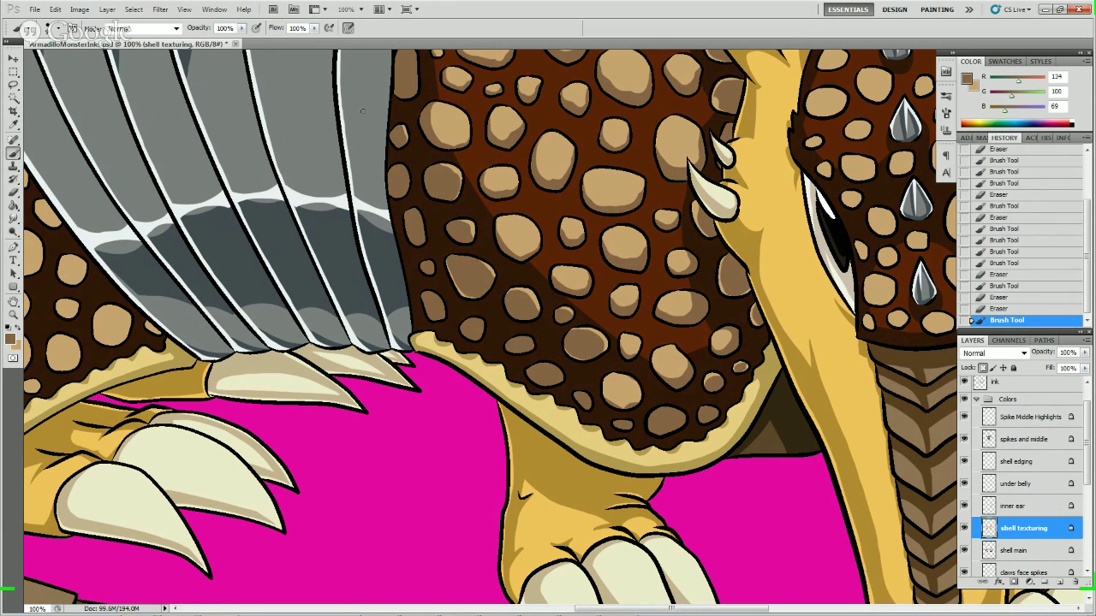
{"action": "mouse_move", "coordinate": [395, 163]}
{"action": "left_mouse_down"}
{"action": "mouse_move", "coordinate": [412, 190]}
{"action": "mouse_move", "coordinate": [415, 178]}
{"action": "left_mouse_up"}
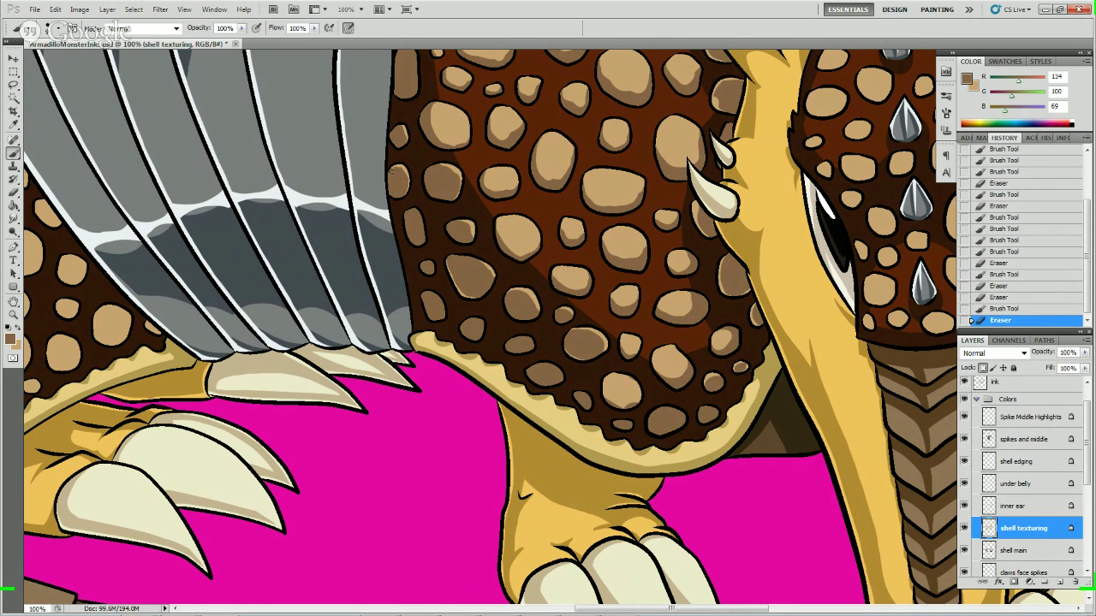
{"action": "left_click", "coordinate": [403, 175]}
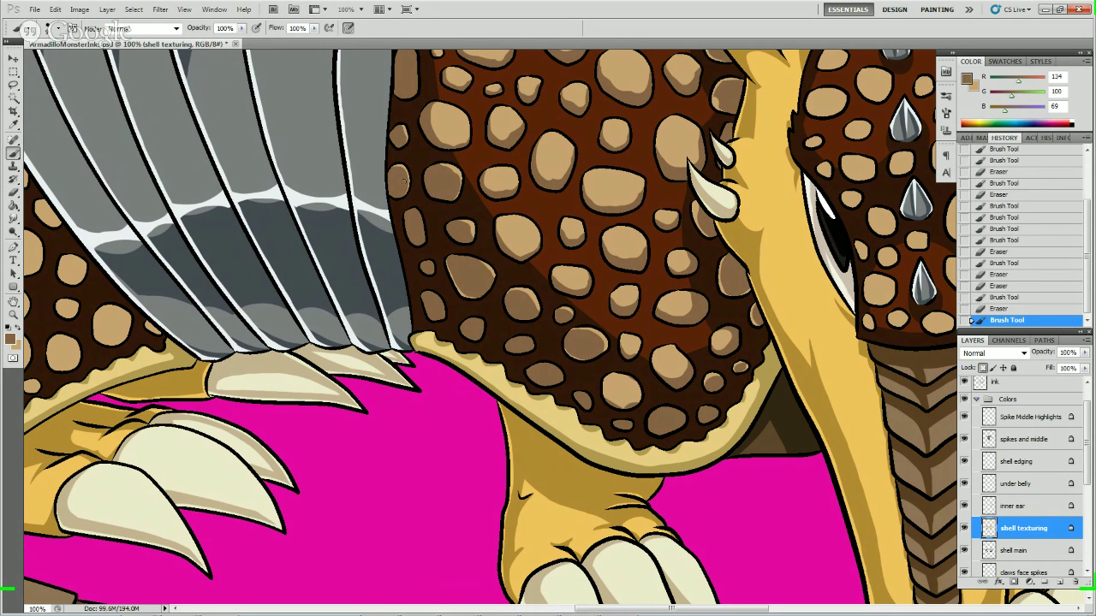
{"action": "left_click", "coordinate": [402, 176]}
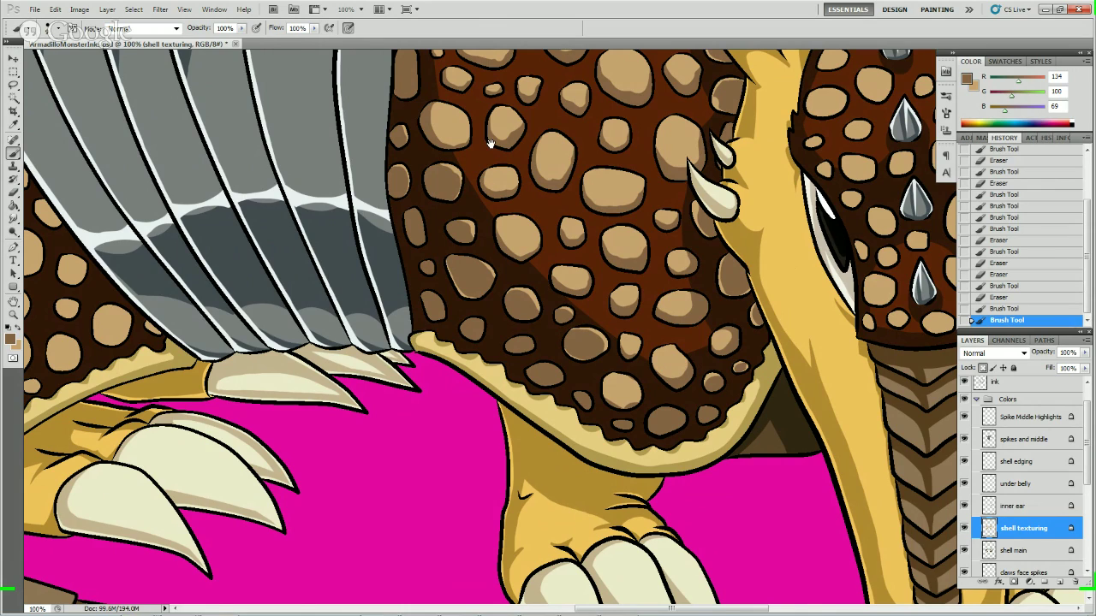
- Shade the lower edges of the two small bumps and the larger oval bump along the head's upper-left side with the darker brown Brush
{"action": "left_click_drag", "start_coordinate": [491, 144], "coordinate": [244, 225]}
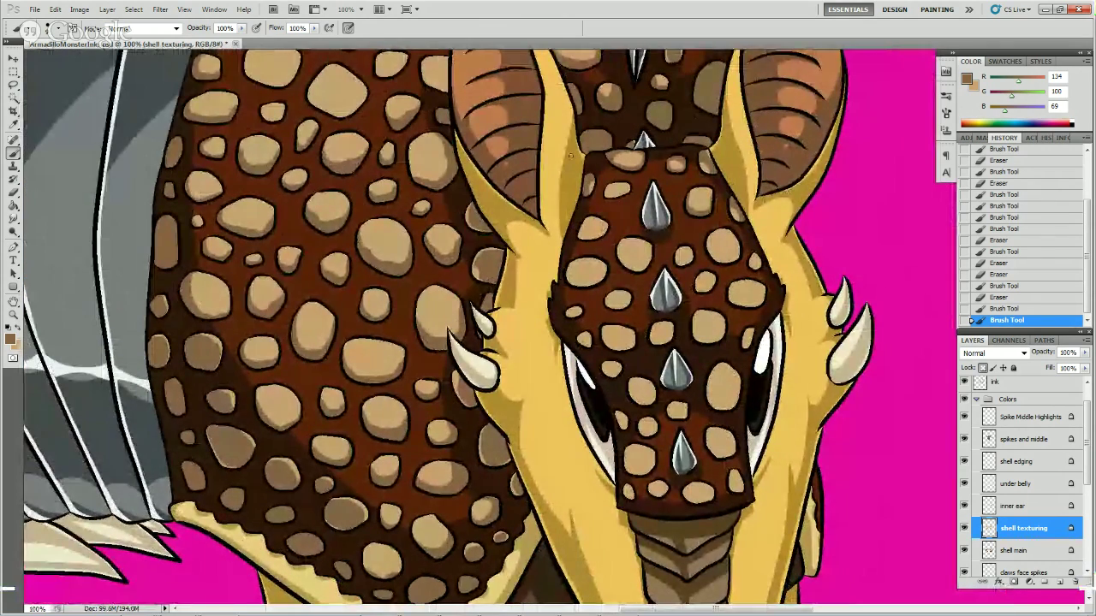
{"action": "left_click_drag", "start_coordinate": [608, 194], "coordinate": [634, 180]}
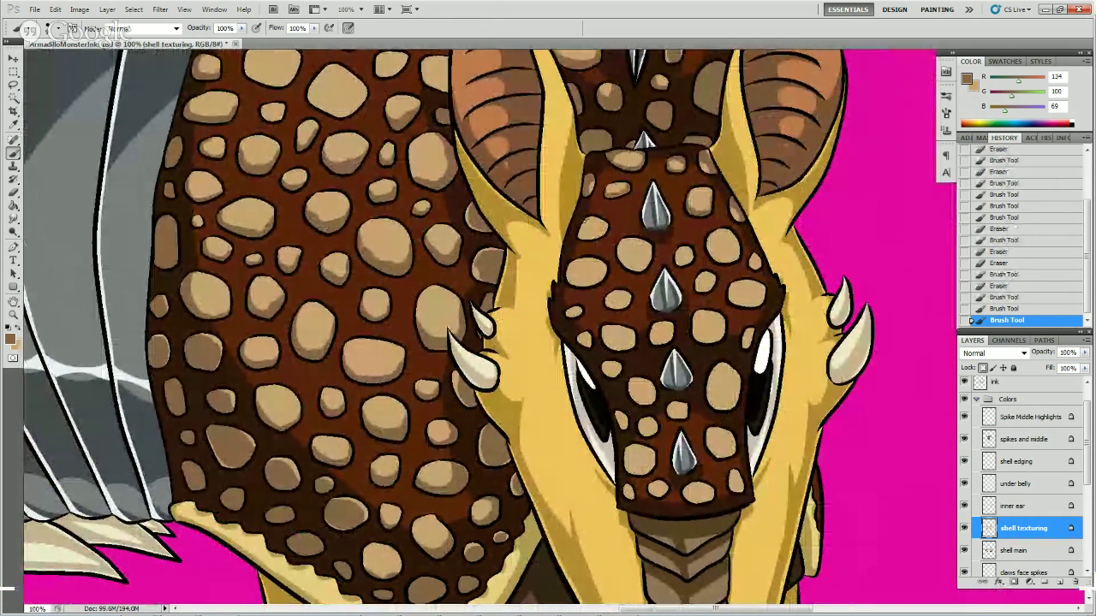
{"action": "left_click", "coordinate": [591, 232]}
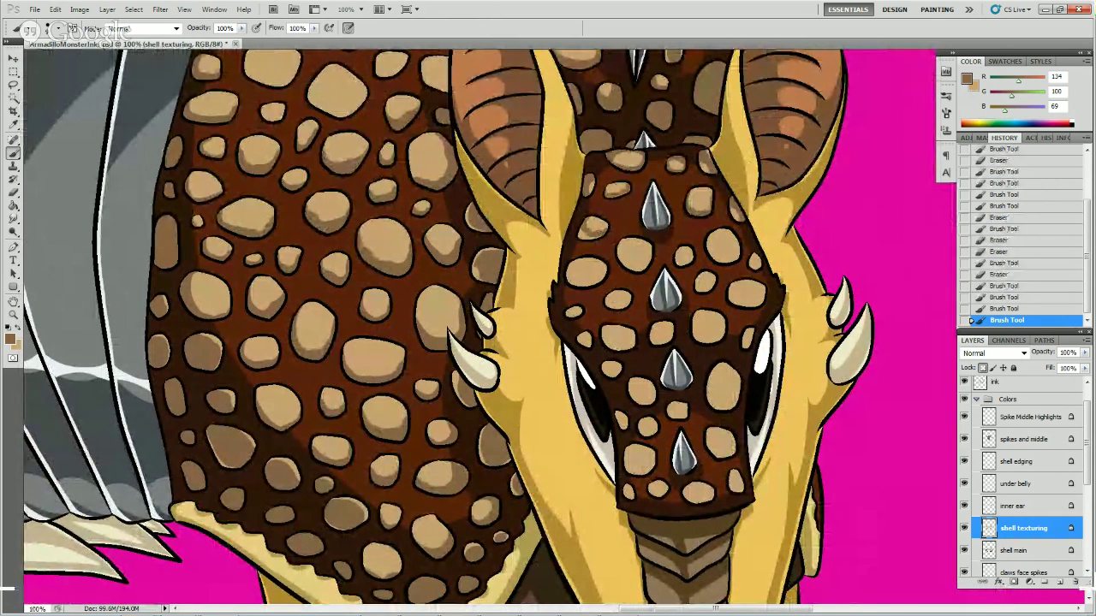
{"action": "left_click", "coordinate": [592, 235]}
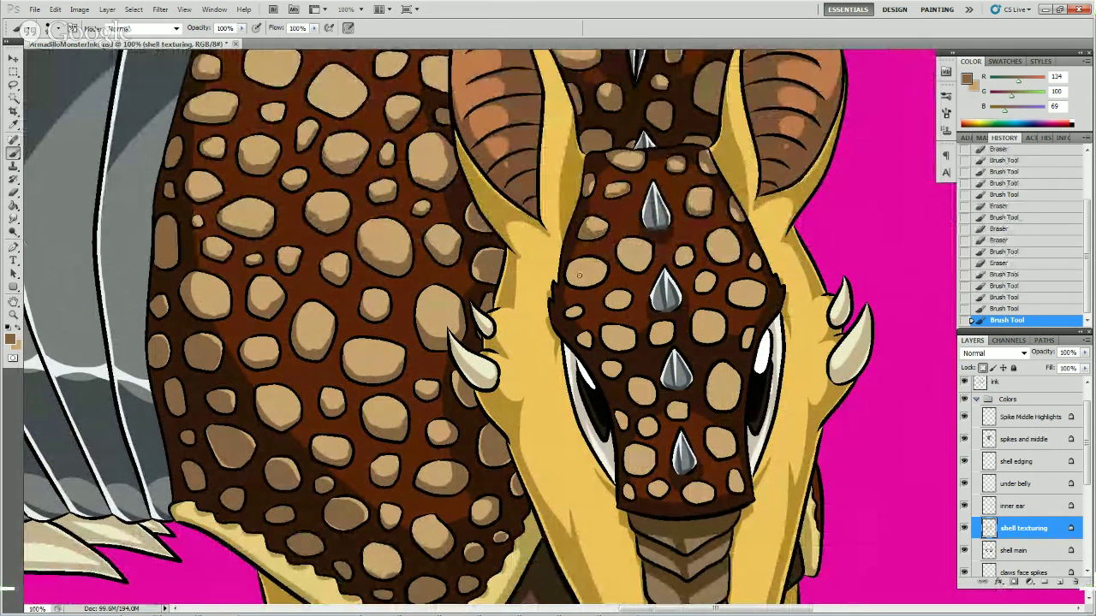
{"action": "left_click_drag", "start_coordinate": [570, 270], "coordinate": [605, 279]}
{"action": "left_click", "coordinate": [567, 276]}
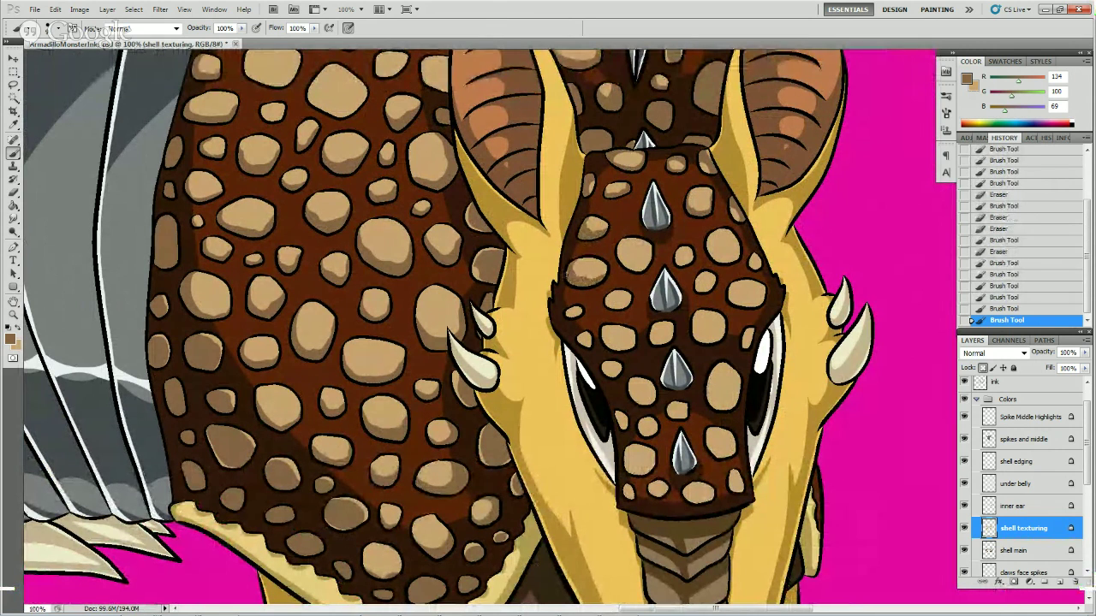
{"action": "left_click", "coordinate": [606, 274]}
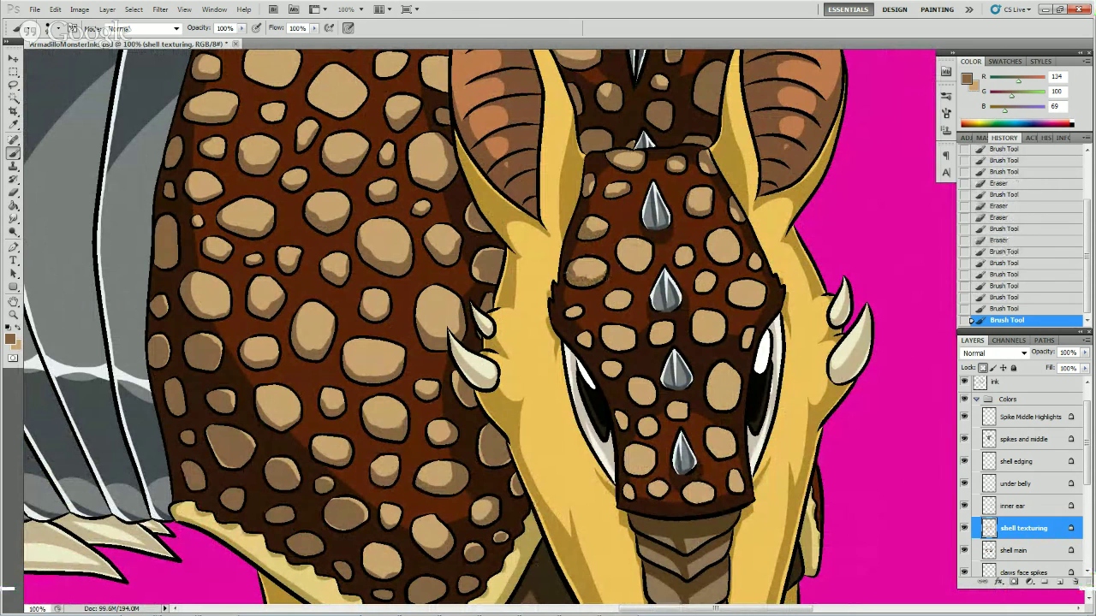
- Brush darker brown shadows onto the round and small bumps between the head's upper two spikes, cleaning the small bump's highlight with the Eraser
{"action": "mouse_move", "coordinate": [628, 261]}
{"action": "left_mouse_down"}
{"action": "mouse_move", "coordinate": [657, 244]}
{"action": "mouse_move", "coordinate": [638, 268]}
{"action": "mouse_move", "coordinate": [668, 224]}
{"action": "mouse_move", "coordinate": [684, 222]}
{"action": "mouse_move", "coordinate": [694, 251]}
{"action": "left_mouse_up"}
{"action": "left_click_drag", "start_coordinate": [674, 265], "coordinate": [684, 257]}
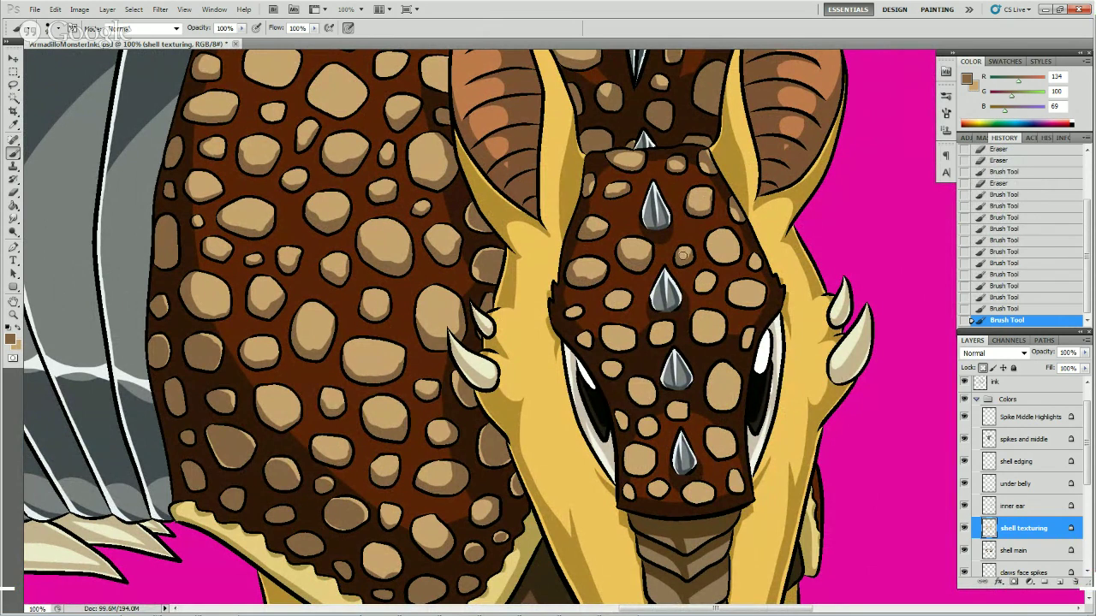
{"action": "key", "text": "e"}
{"action": "left_click", "coordinate": [685, 252]}
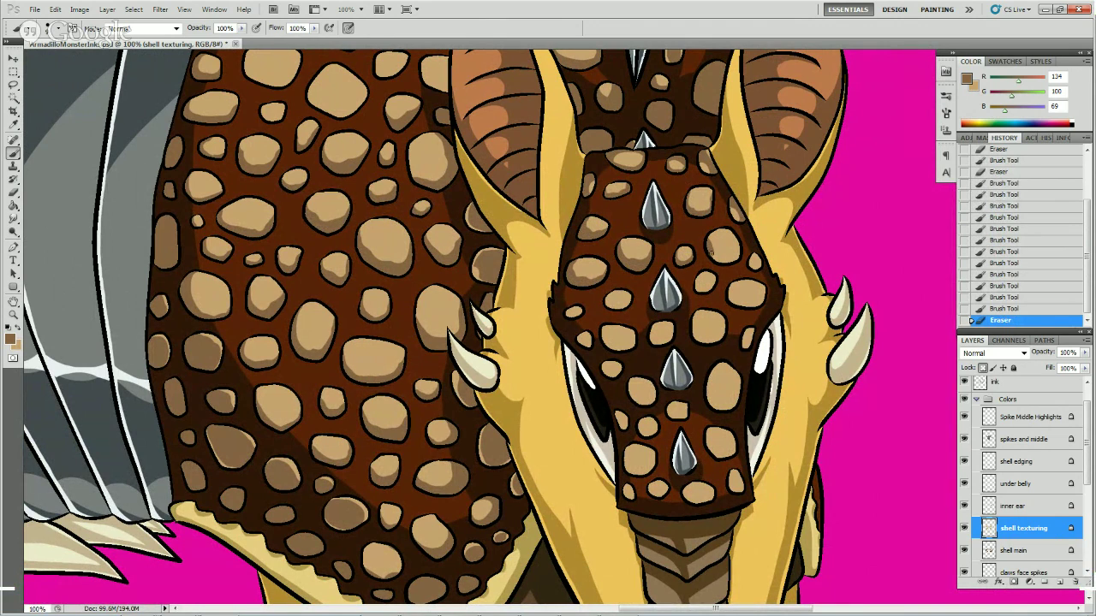
- Brush darker brown shading along the lower edges of the large round bump and small neighbouring bump on the head's upper-right side
{"action": "key", "text": "b"}
{"action": "left_click_drag", "start_coordinate": [741, 244], "coordinate": [729, 258]}
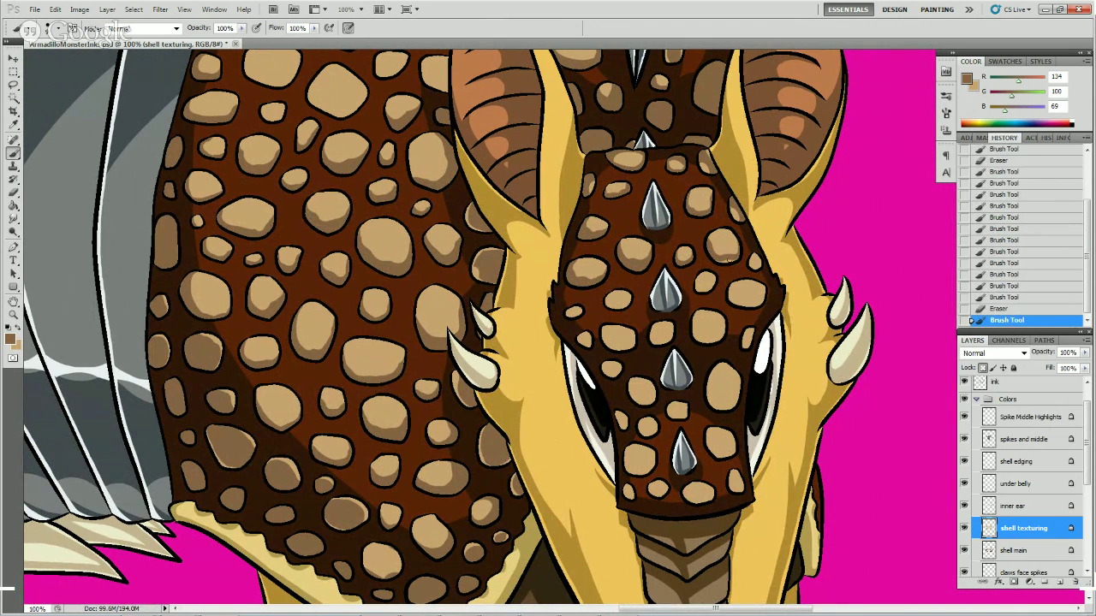
{"action": "left_click", "coordinate": [732, 260]}
{"action": "left_click", "coordinate": [706, 239]}
{"action": "mouse_move", "coordinate": [758, 270]}
{"action": "left_mouse_down"}
{"action": "mouse_move", "coordinate": [796, 187]}
{"action": "mouse_move", "coordinate": [738, 199]}
{"action": "mouse_move", "coordinate": [751, 268]}
{"action": "left_mouse_up"}
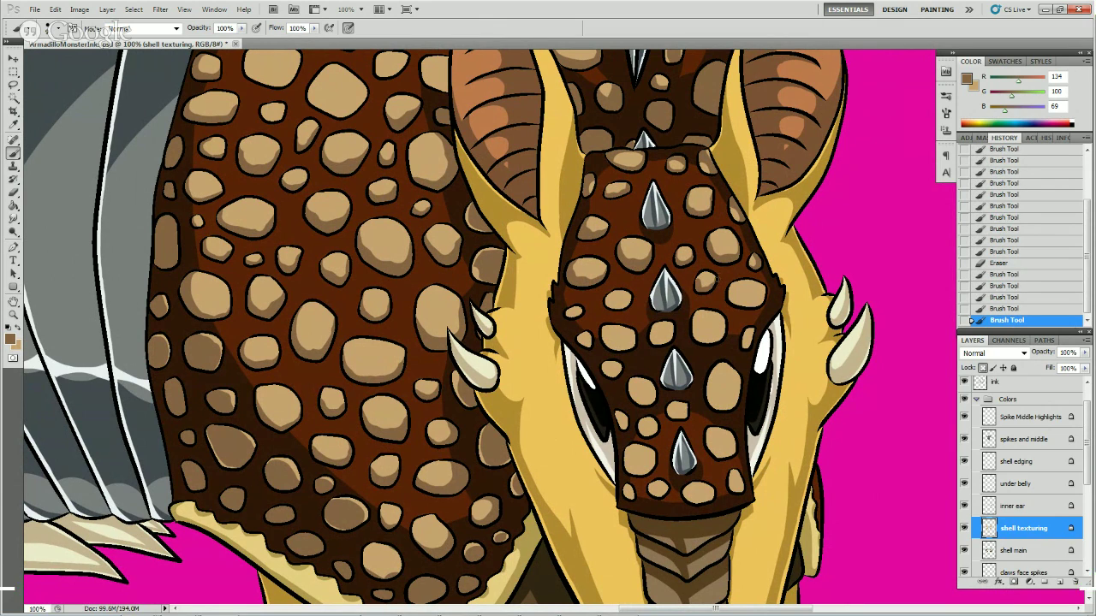
- Shade the two bumps flanking the head's second full spike with darker brown and clean up their highlights with the Eraser
{"action": "left_click_drag", "start_coordinate": [698, 282], "coordinate": [685, 250]}
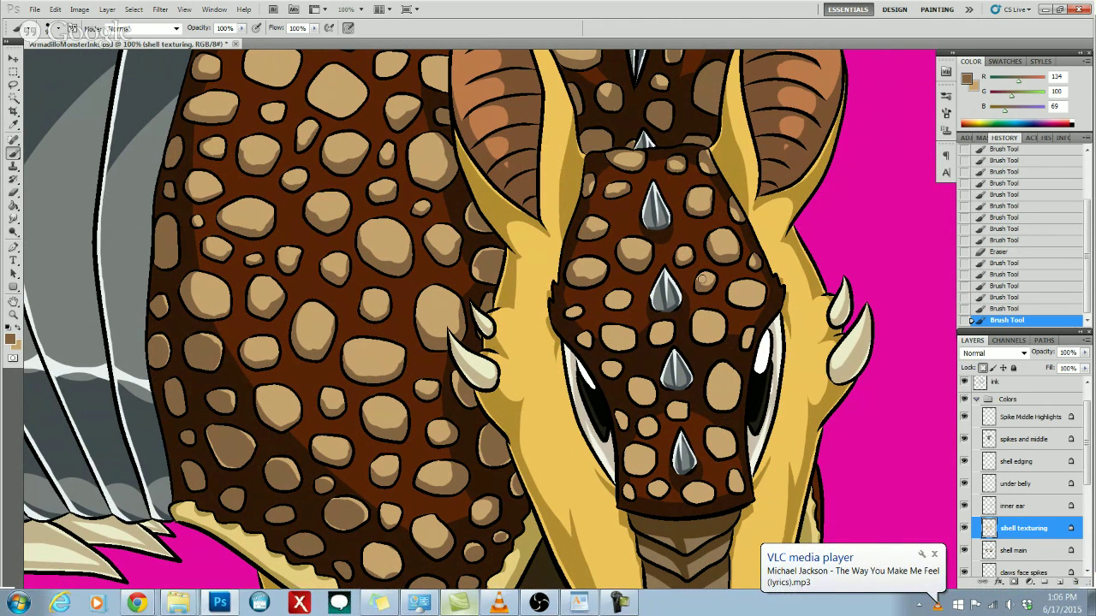
{"action": "key", "text": "e"}
{"action": "left_click", "coordinate": [711, 271]}
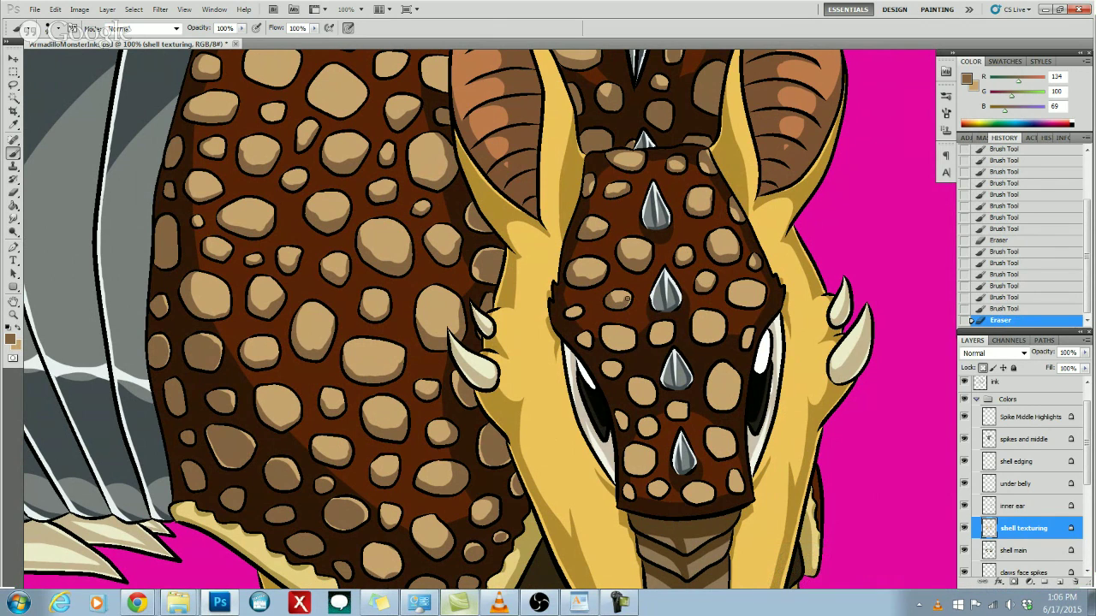
{"action": "left_click", "coordinate": [626, 296]}
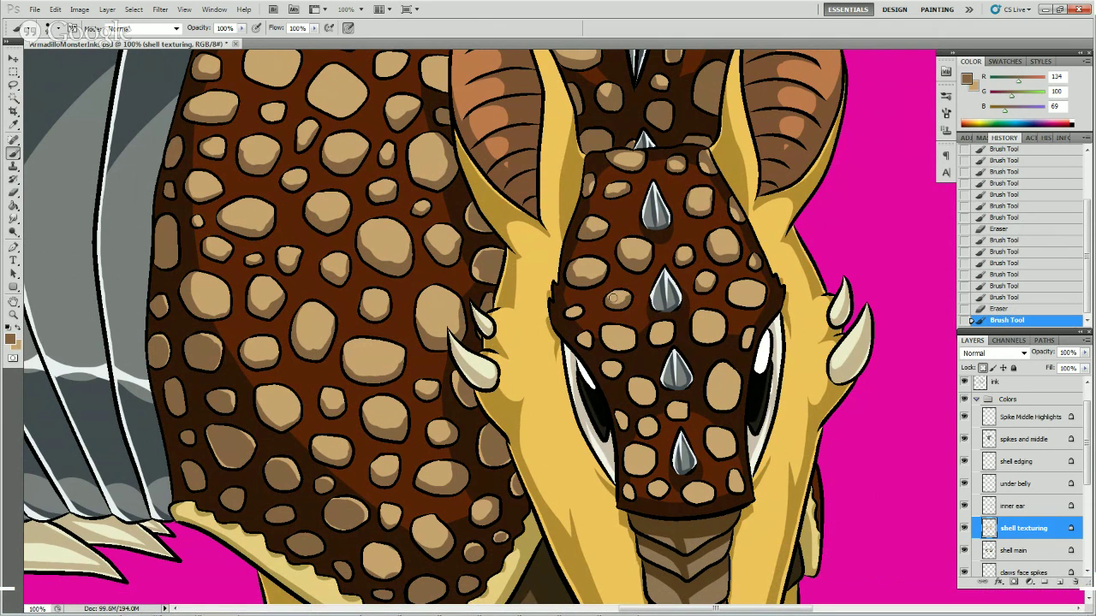
{"action": "left_click", "coordinate": [628, 293]}
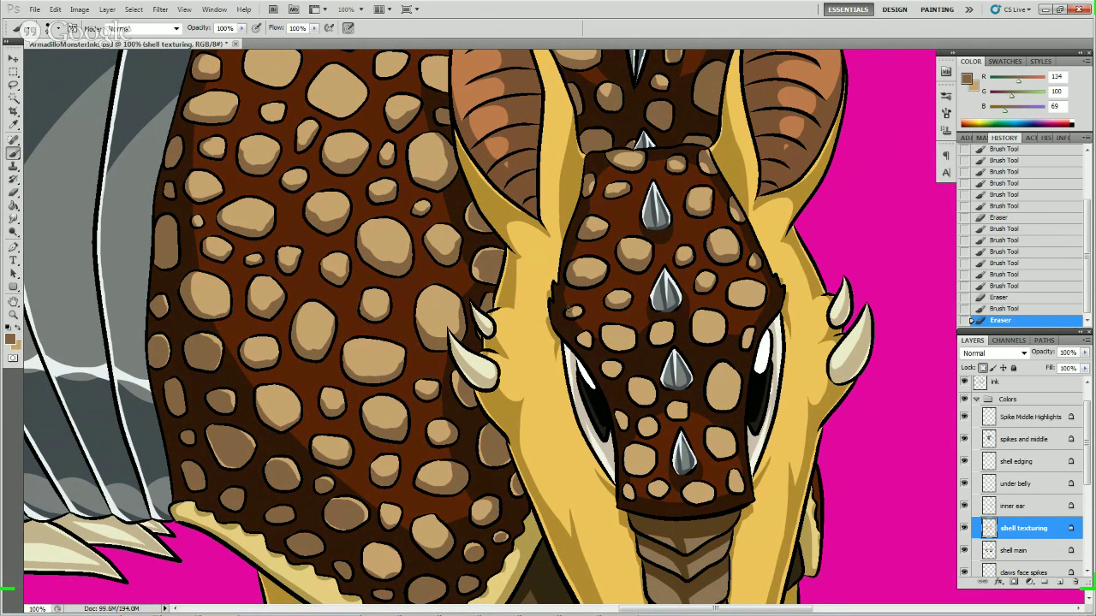
- Shade the two small bumps above the inner corner of the left eye with the Brush and trim their highlights with the Eraser
{"action": "left_click", "coordinate": [583, 280]}
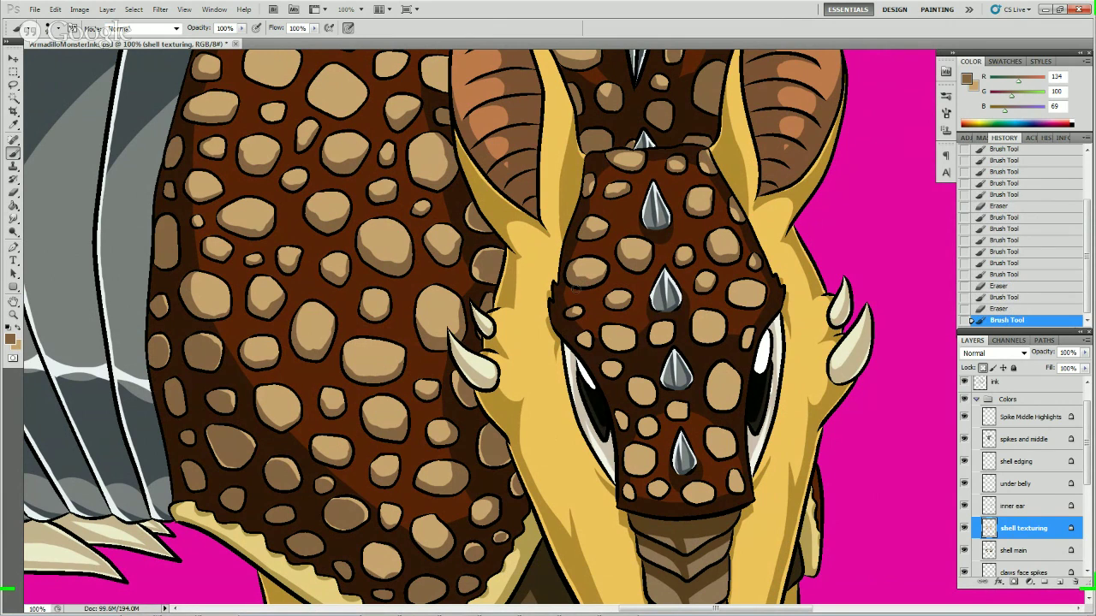
{"action": "key", "text": "e"}
{"action": "left_click", "coordinate": [594, 280]}
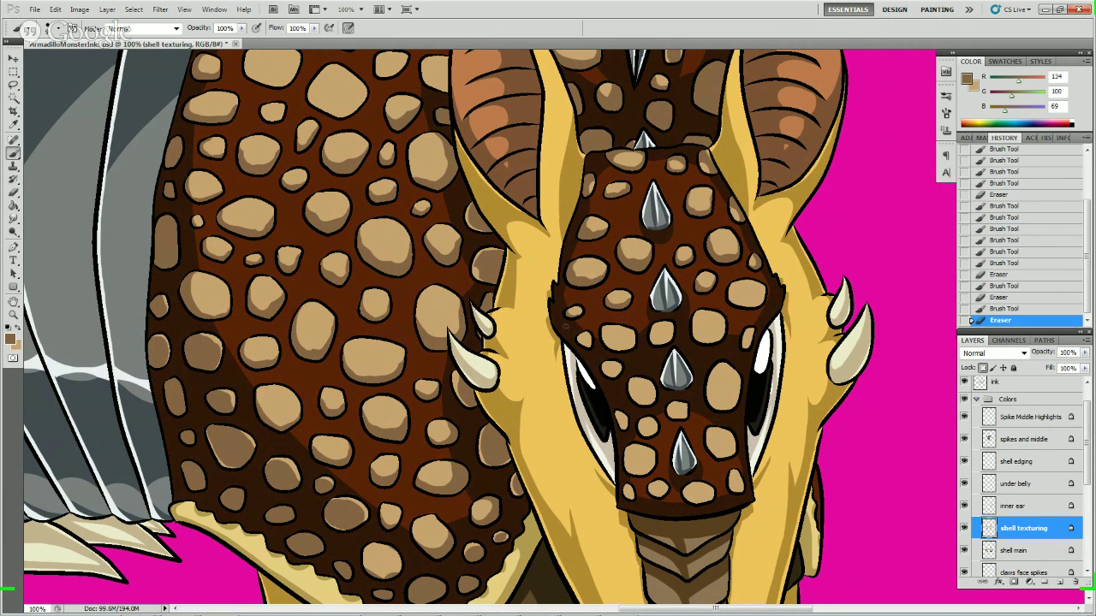
{"action": "key", "text": "b"}
{"action": "left_click_drag", "start_coordinate": [586, 343], "coordinate": [591, 347]}
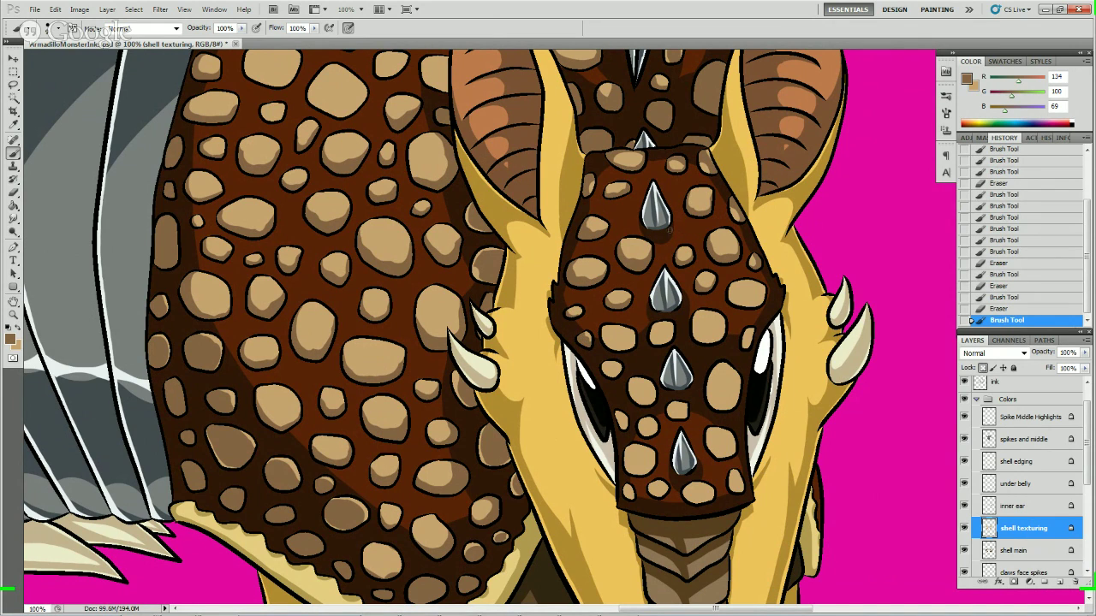
- Shade the oval bump above the left eye, and darken the bump below the second full spike with an erased light edge
{"action": "left_click_drag", "start_coordinate": [608, 341], "coordinate": [635, 341]}
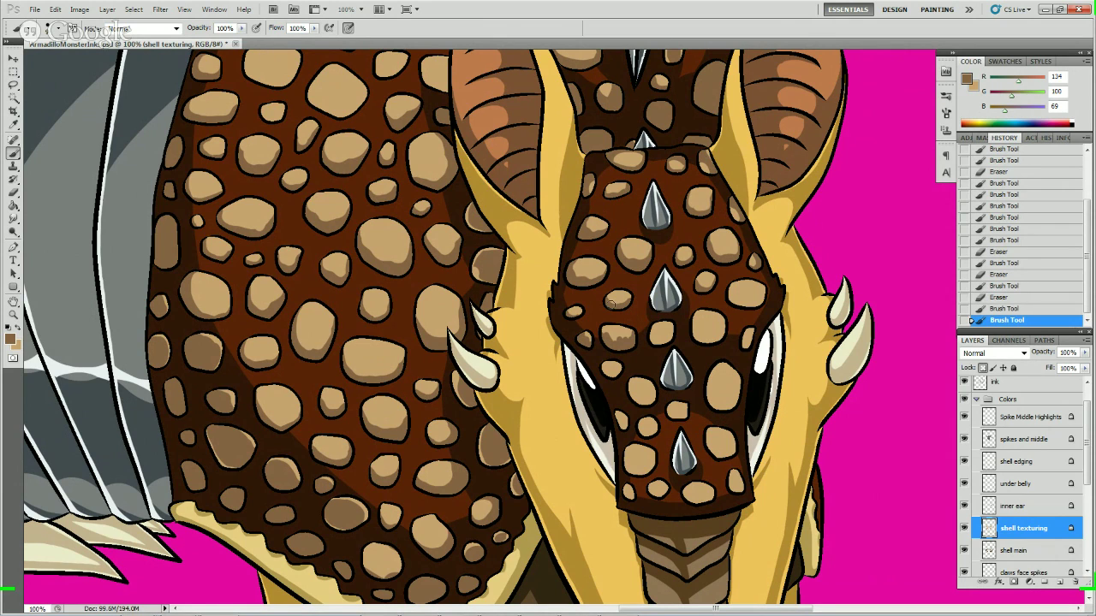
{"action": "mouse_move", "coordinate": [607, 333]}
{"action": "left_mouse_down"}
{"action": "mouse_move", "coordinate": [669, 332]}
{"action": "mouse_move", "coordinate": [666, 344]}
{"action": "mouse_move", "coordinate": [664, 317]}
{"action": "mouse_move", "coordinate": [656, 348]}
{"action": "mouse_move", "coordinate": [676, 331]}
{"action": "left_mouse_up"}
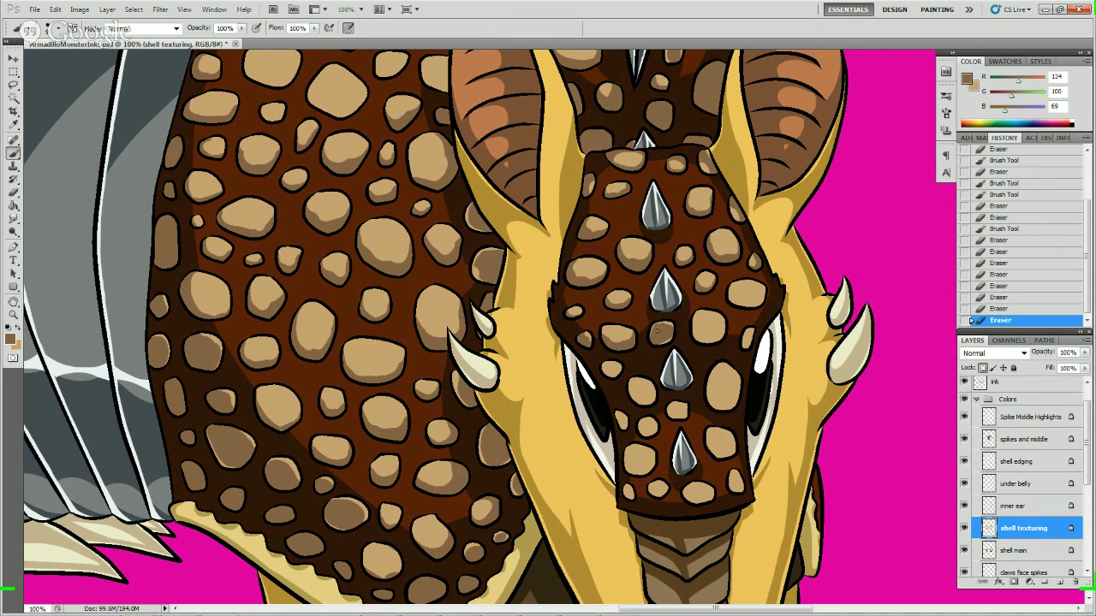
{"action": "left_click", "coordinate": [660, 329]}
{"action": "left_click", "coordinate": [659, 331]}
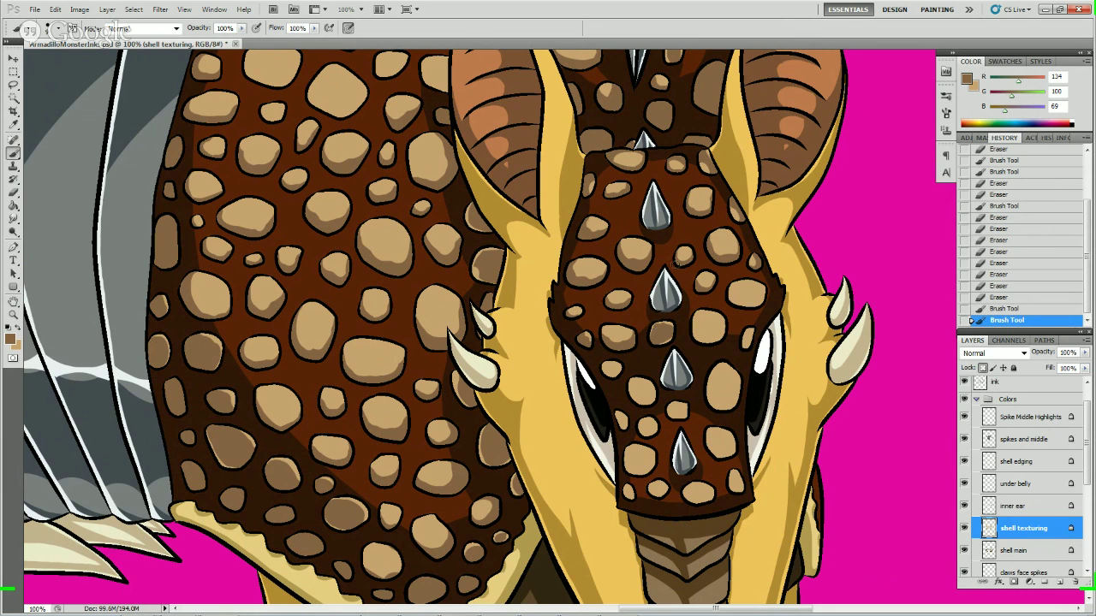
{"action": "left_click", "coordinate": [692, 291]}
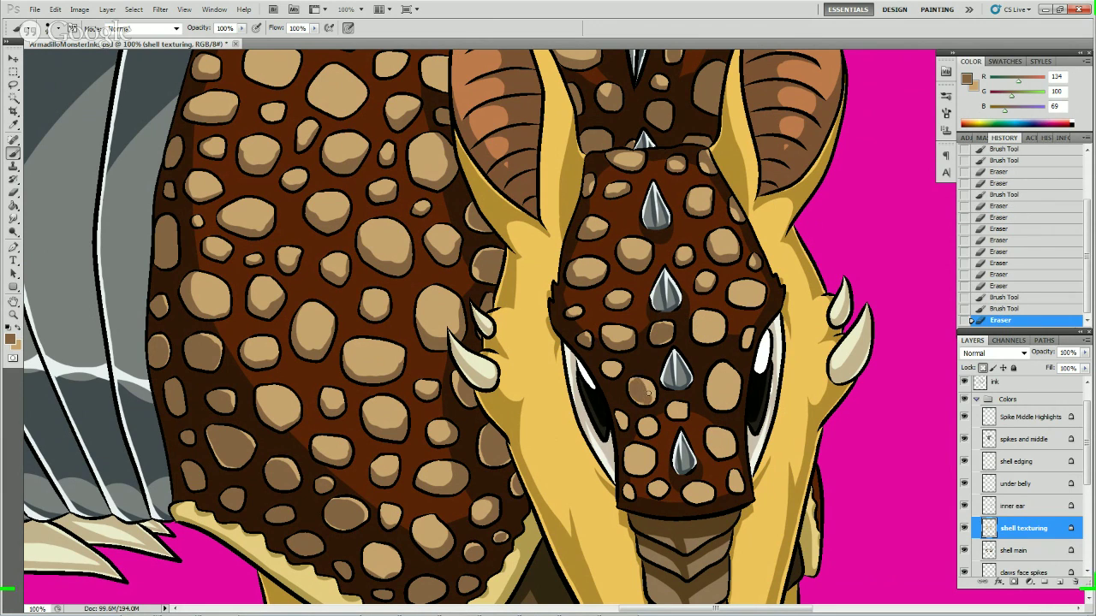
- Darken the large and small bumps between the left eye and third spike with the Brush, erasing thin light edges into them
{"action": "left_click", "coordinate": [645, 394]}
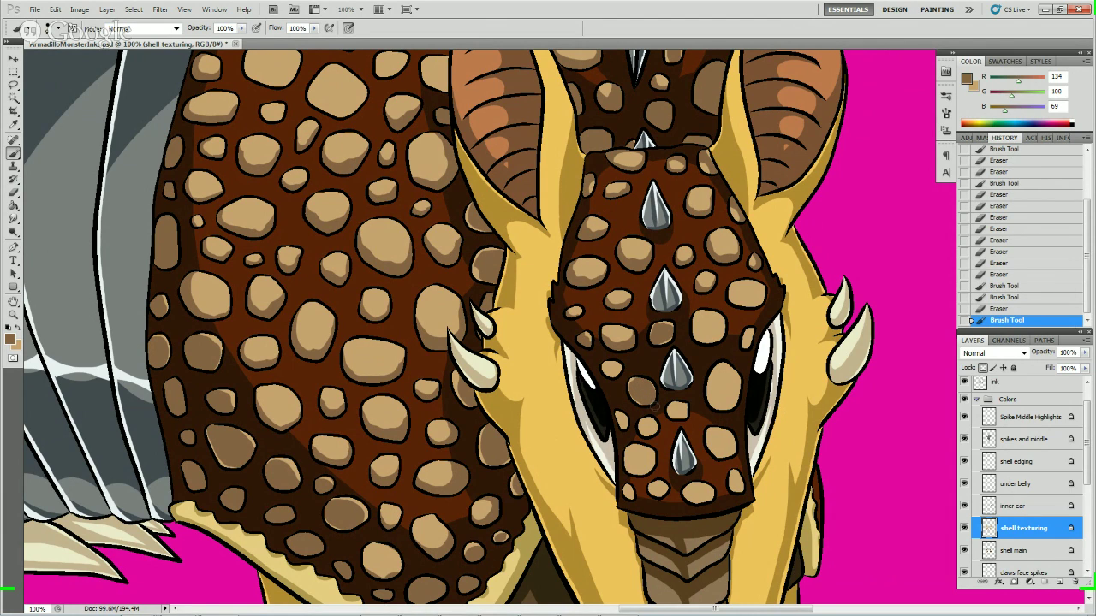
{"action": "left_click", "coordinate": [649, 380]}
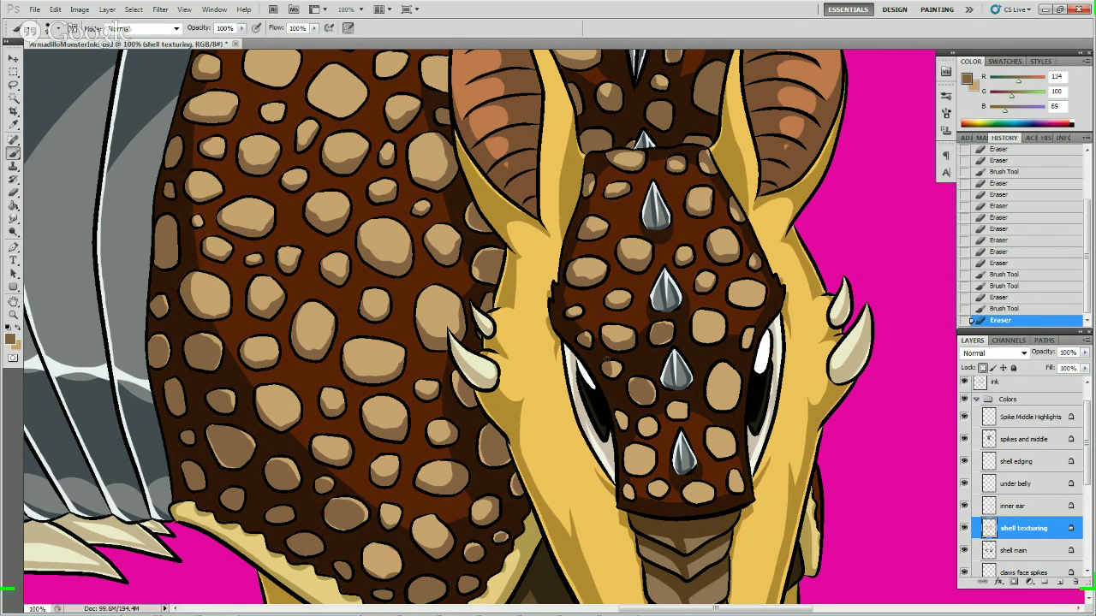
{"action": "left_click", "coordinate": [609, 301]}
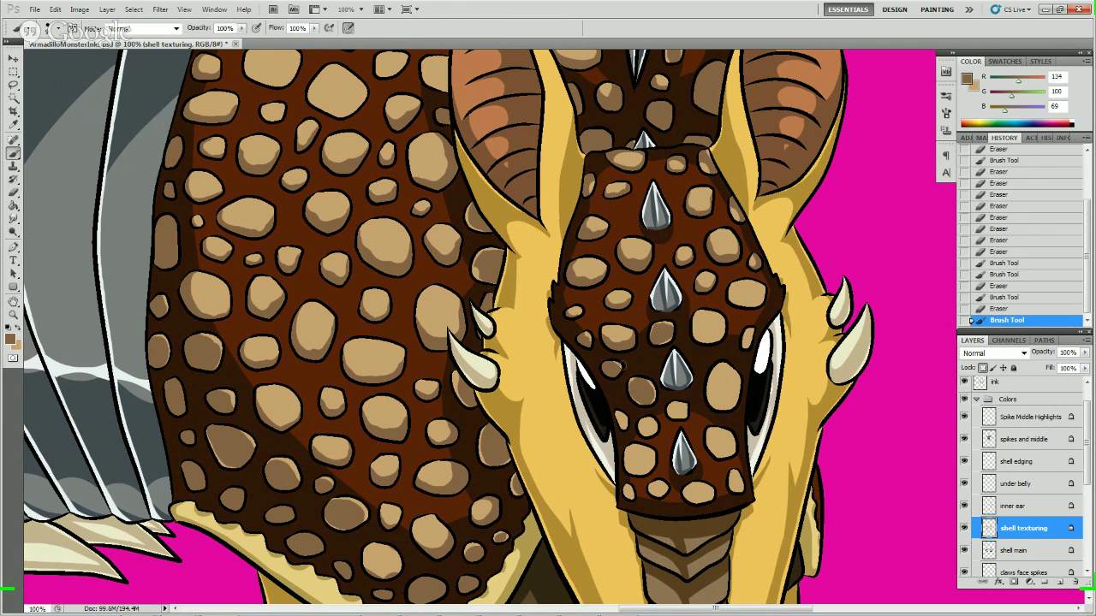
{"action": "left_click", "coordinate": [620, 376]}
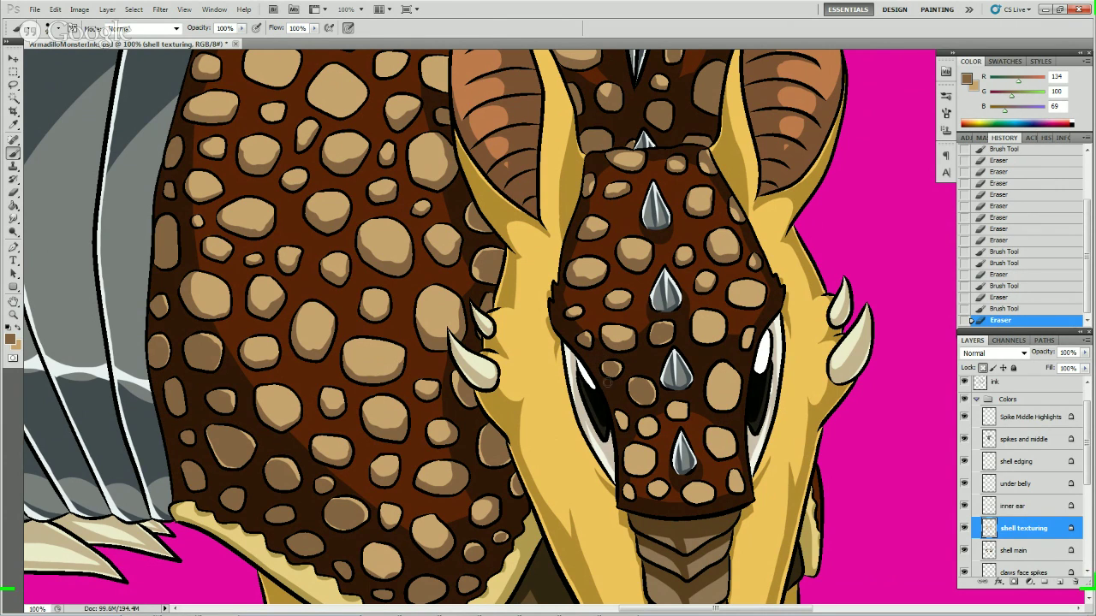
{"action": "left_click", "coordinate": [607, 384]}
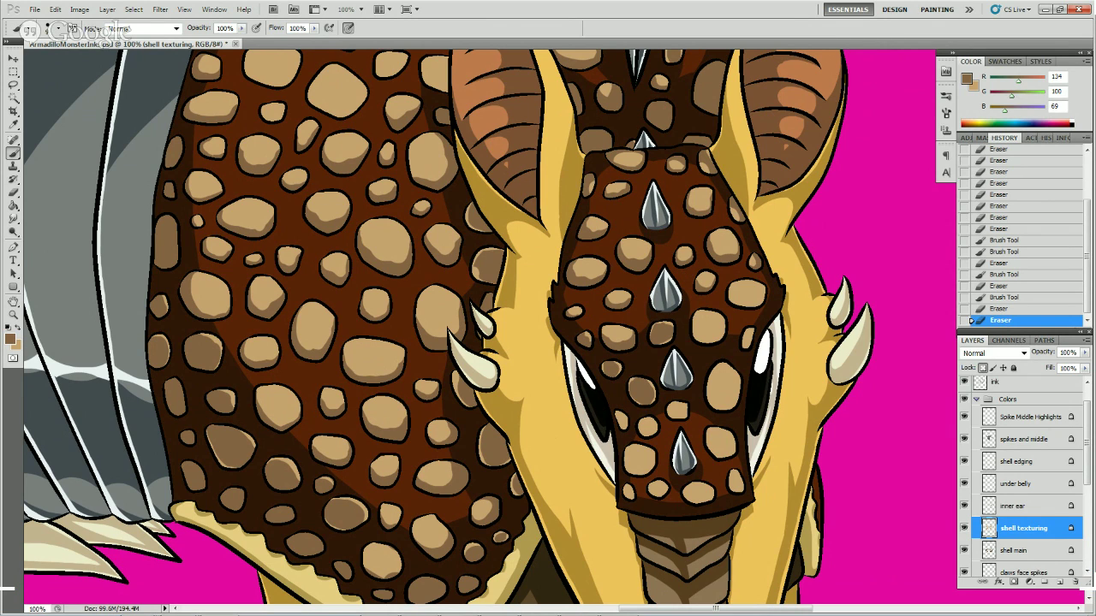
- Refine the light edges and shadows on the dark bump above the third spike and the larger dark bump beside it
{"action": "mouse_move", "coordinate": [950, 609]}
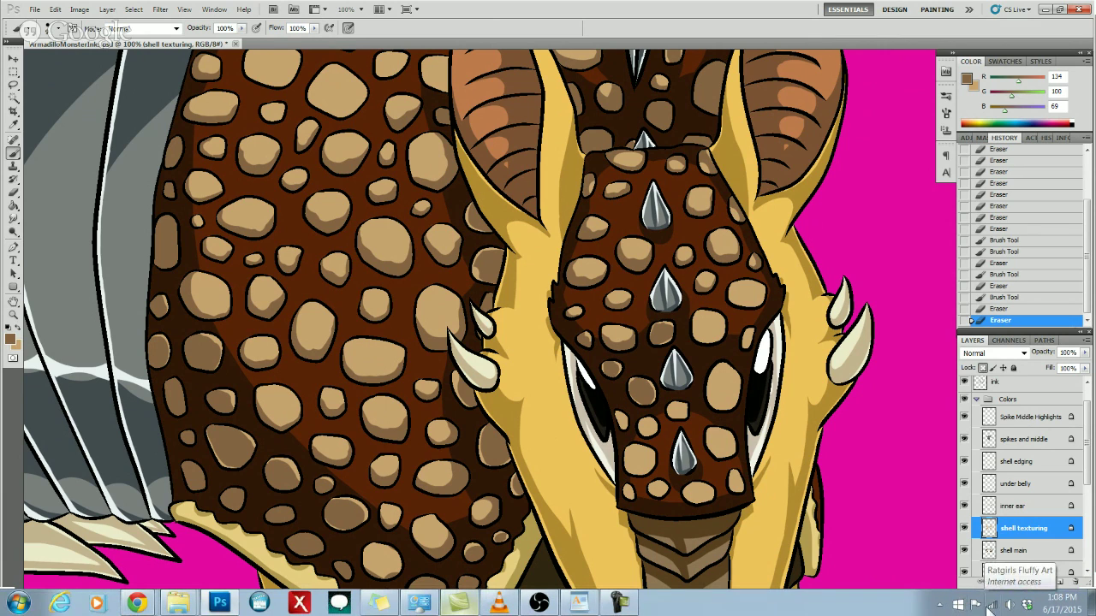
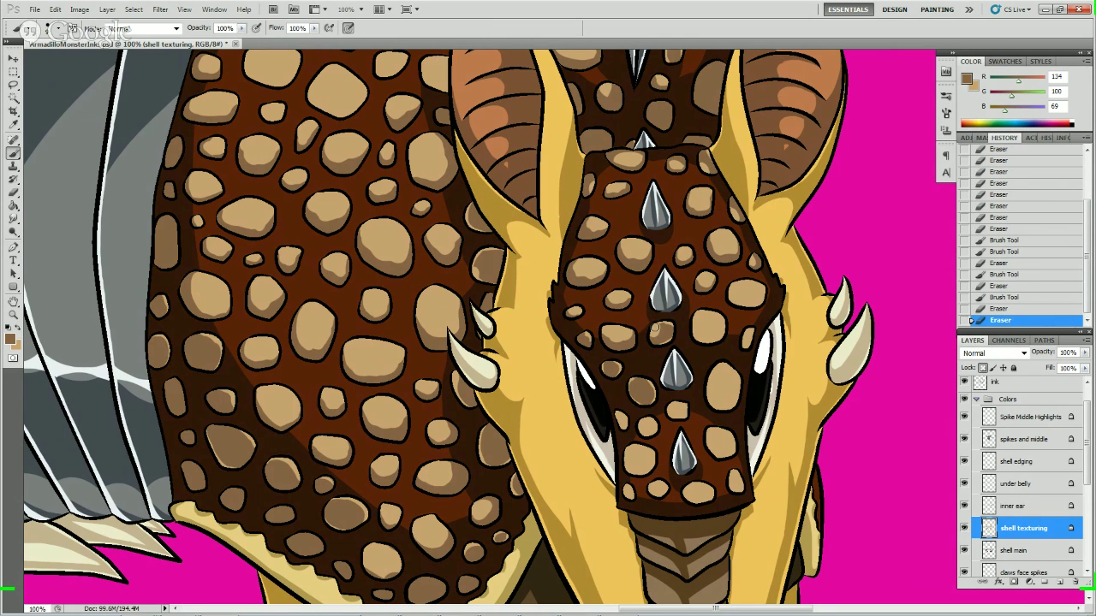
{"action": "left_click", "coordinate": [656, 329]}
{"action": "left_click", "coordinate": [664, 296]}
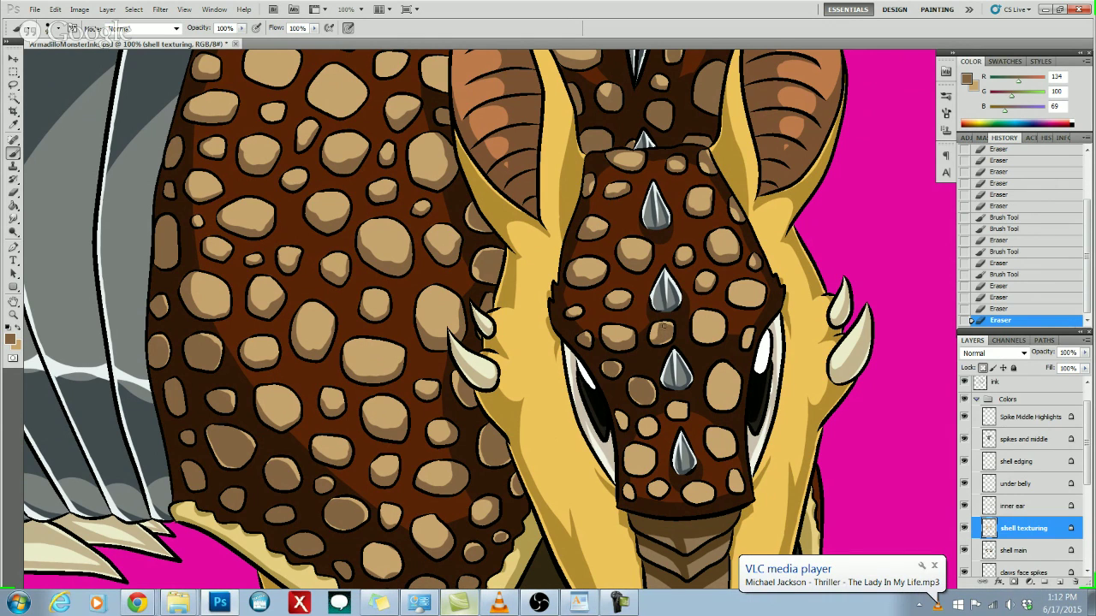
{"action": "left_click", "coordinate": [664, 325]}
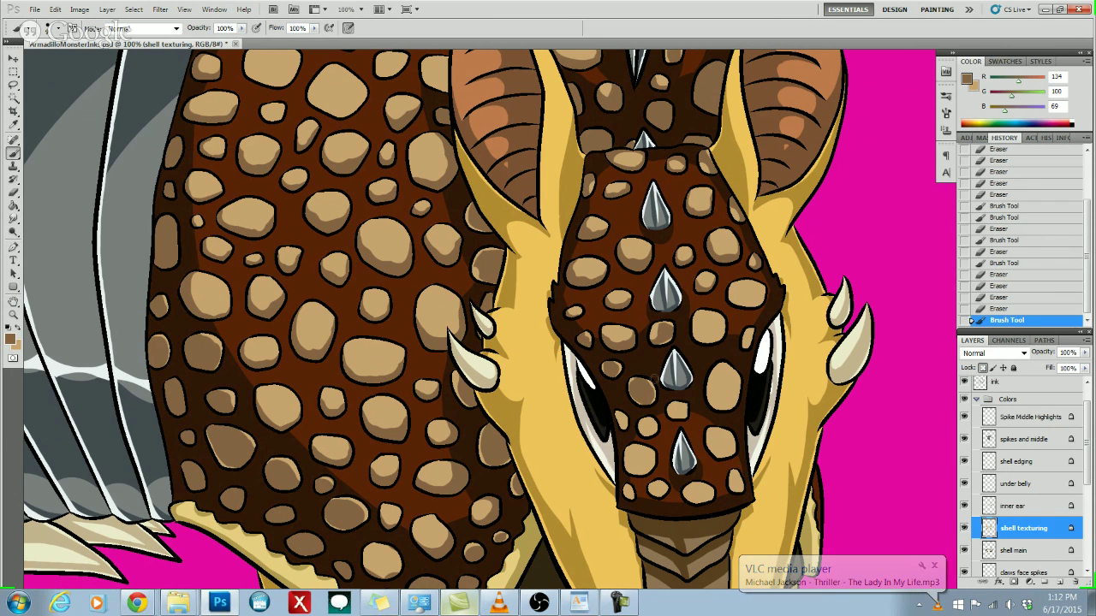
{"action": "left_click", "coordinate": [642, 380]}
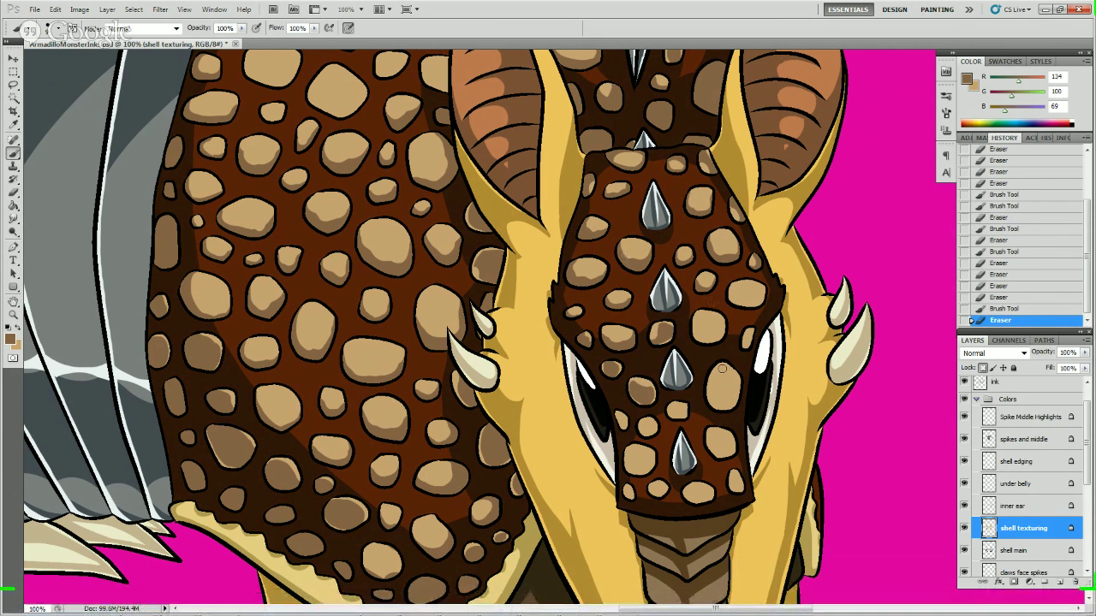
- Darken the small bump below the third spike and the large bump beside the right eye, erasing light edges into them
{"action": "left_click", "coordinate": [715, 393]}
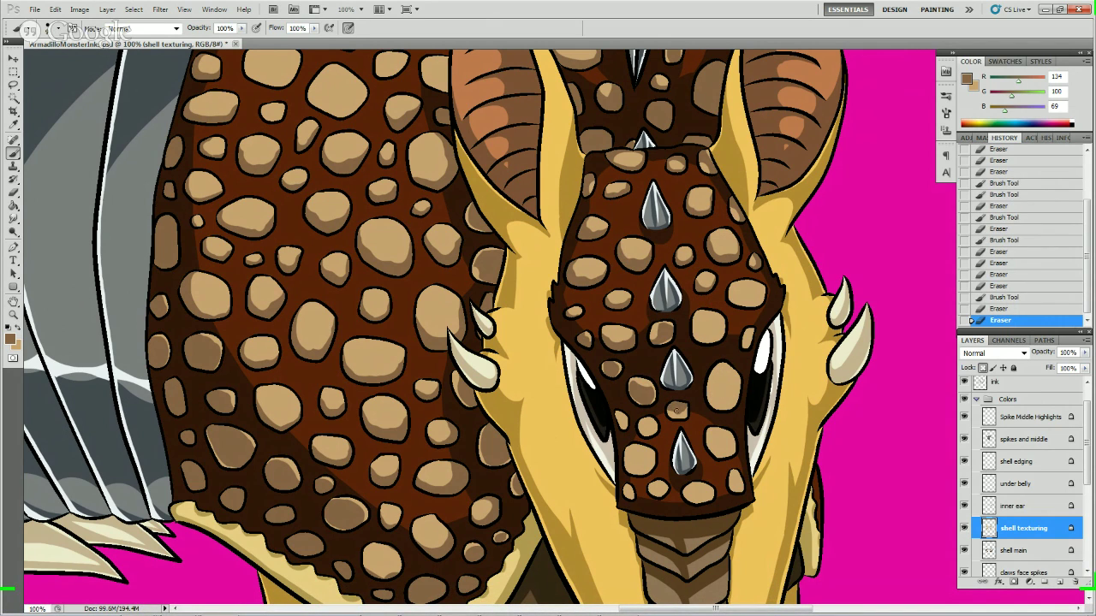
{"action": "left_click", "coordinate": [678, 411]}
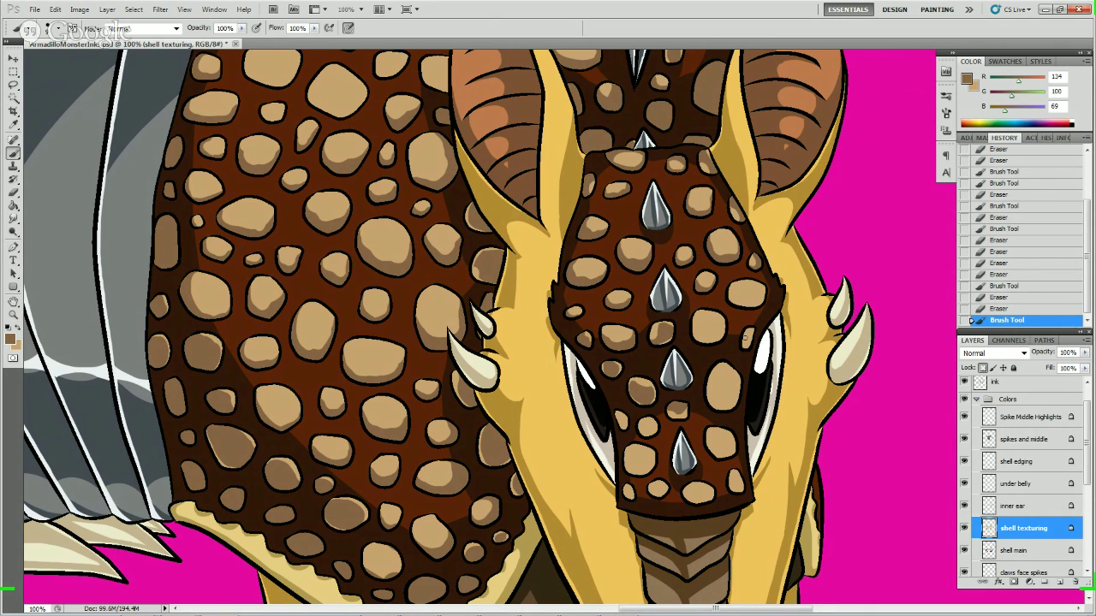
{"action": "mouse_move", "coordinate": [714, 391]}
{"action": "left_mouse_down"}
{"action": "mouse_move", "coordinate": [738, 393]}
{"action": "mouse_move", "coordinate": [727, 370]}
{"action": "mouse_move", "coordinate": [719, 380]}
{"action": "mouse_move", "coordinate": [712, 350]}
{"action": "mouse_move", "coordinate": [758, 357]}
{"action": "mouse_move", "coordinate": [717, 369]}
{"action": "mouse_move", "coordinate": [741, 407]}
{"action": "left_mouse_up"}
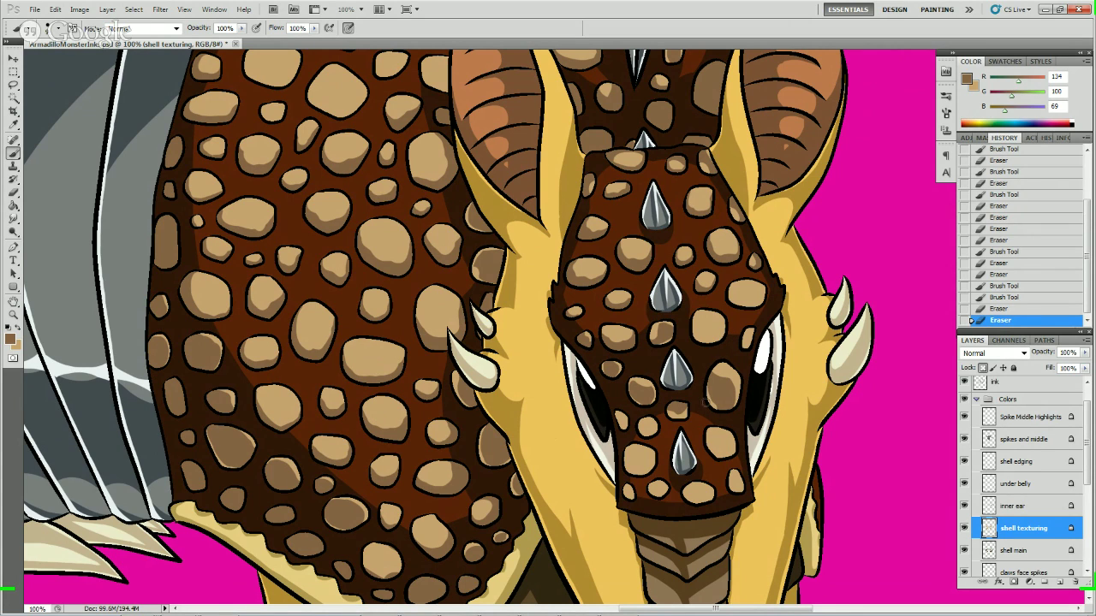
{"action": "left_click_drag", "start_coordinate": [717, 411], "coordinate": [743, 363]}
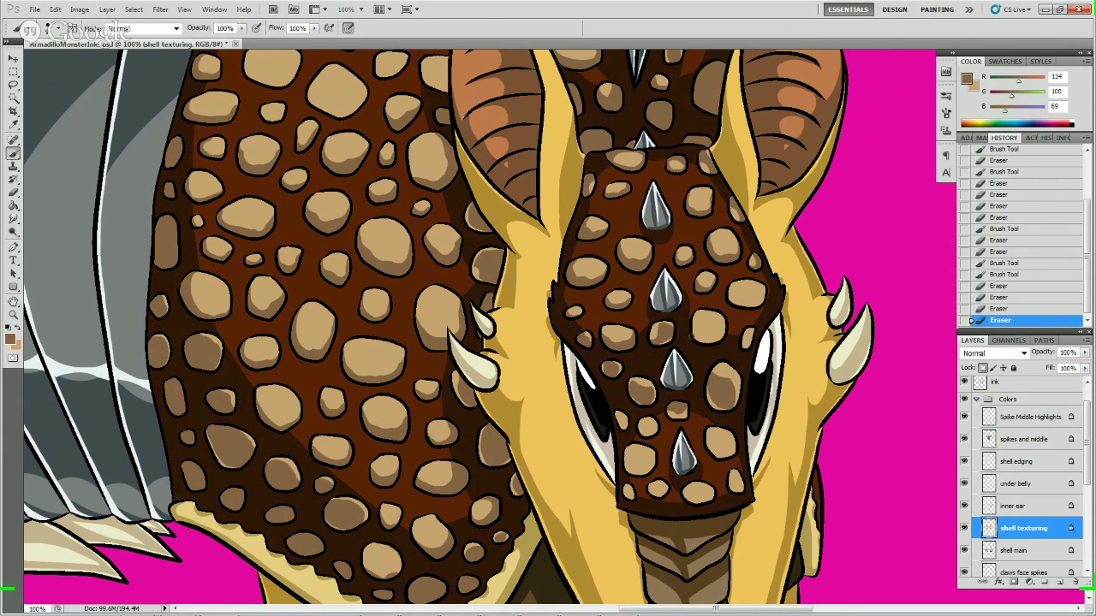
- Shade the large bump above the right eye, between the second and third spikes, with darker brown and erase a clean light edge
{"action": "mouse_move", "coordinate": [701, 327]}
{"action": "left_mouse_down"}
{"action": "mouse_move", "coordinate": [712, 336]}
{"action": "mouse_move", "coordinate": [724, 325]}
{"action": "left_mouse_up"}
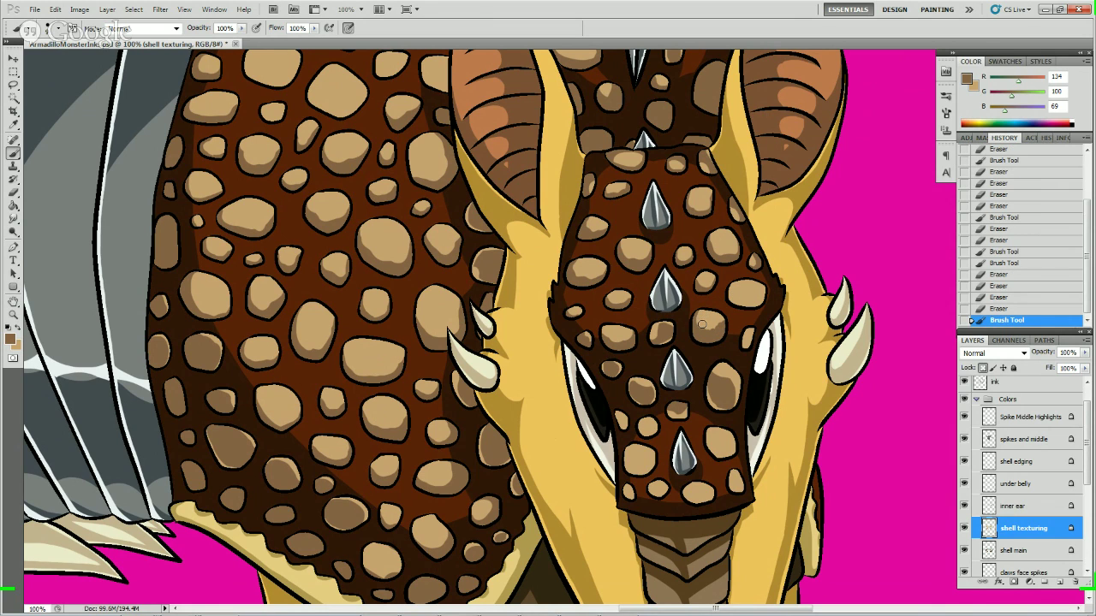
{"action": "key", "text": "e"}
{"action": "left_click", "coordinate": [723, 318]}
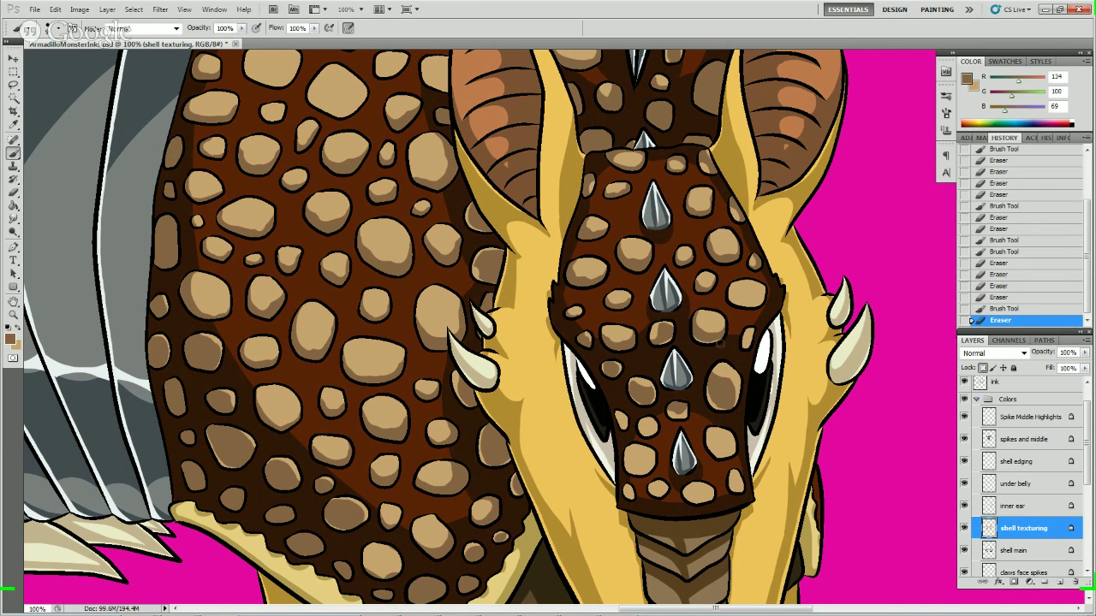
{"action": "left_click", "coordinate": [715, 344]}
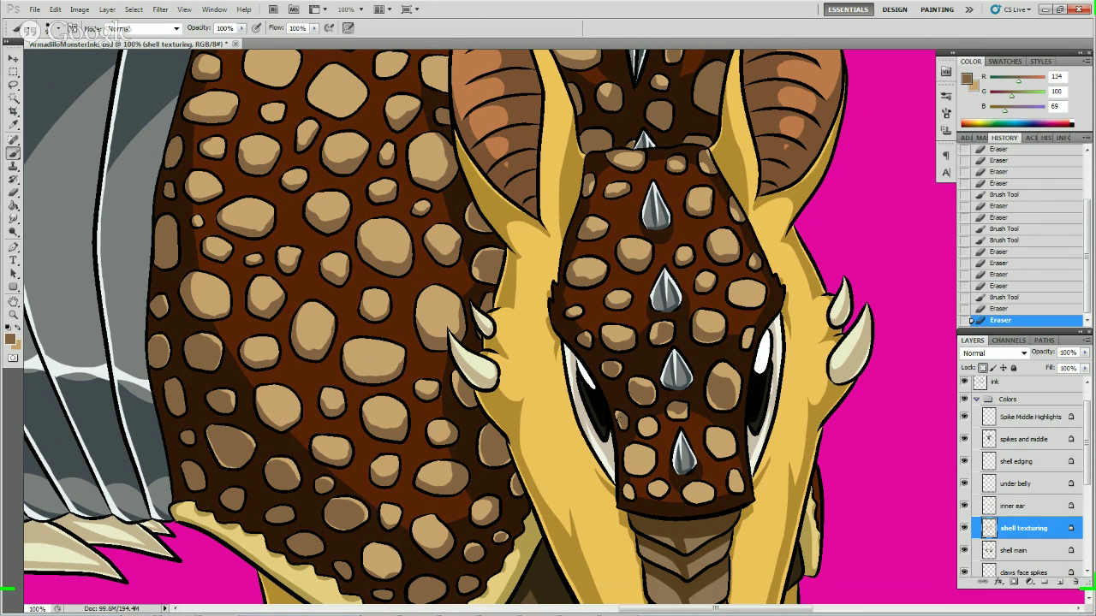
- Shade the small round bump up and left of the lowest spike with the Brush, trimming its highlight with the Eraser
{"action": "left_click_drag", "start_coordinate": [623, 421], "coordinate": [639, 431]}
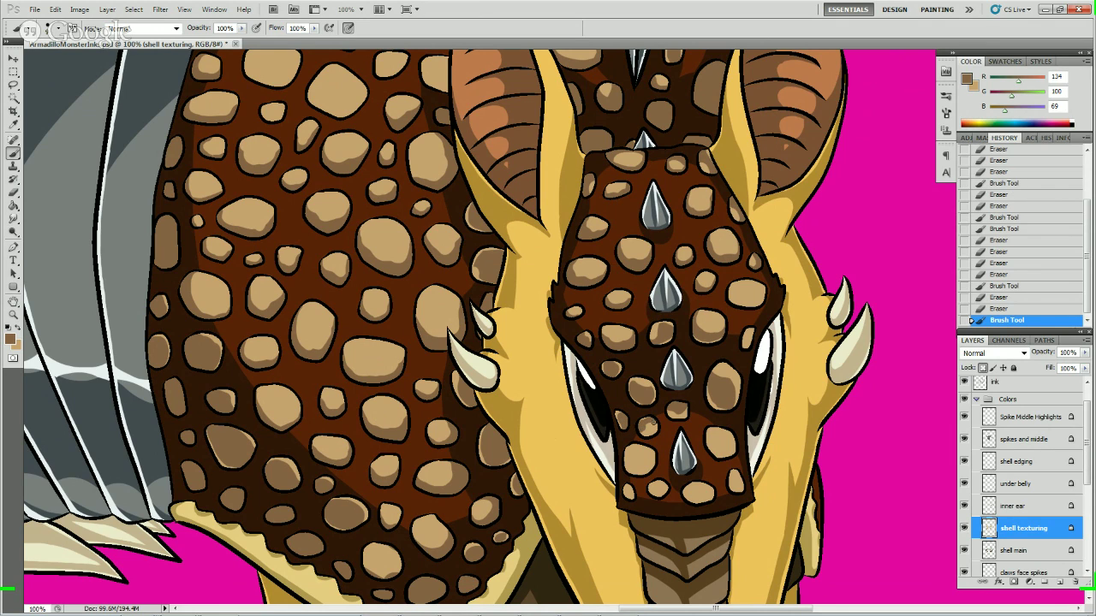
{"action": "left_click", "coordinate": [604, 340]}
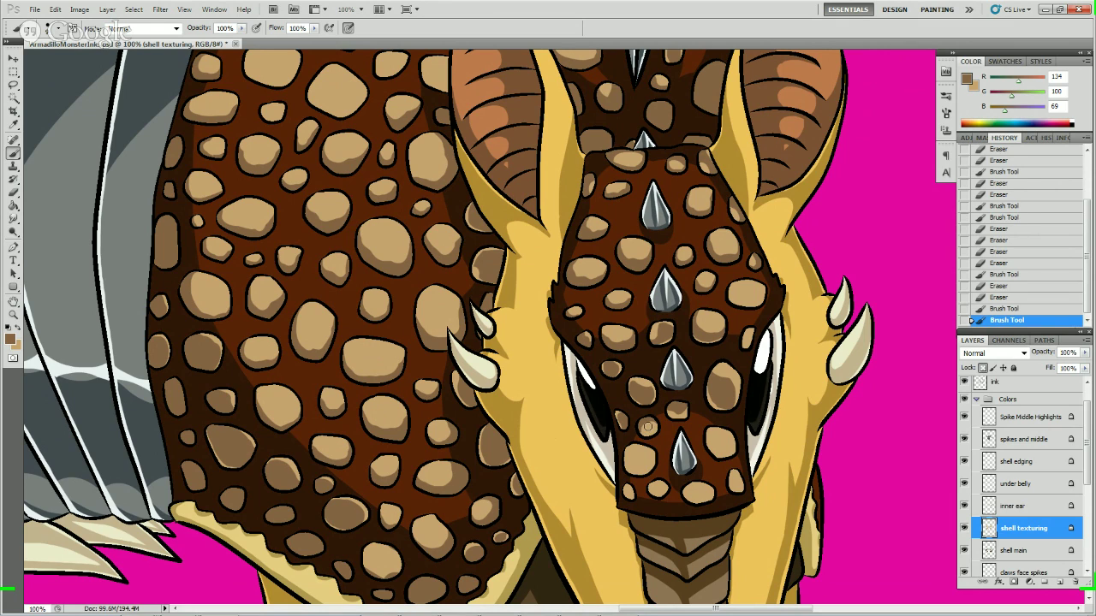
{"action": "left_click", "coordinate": [653, 425]}
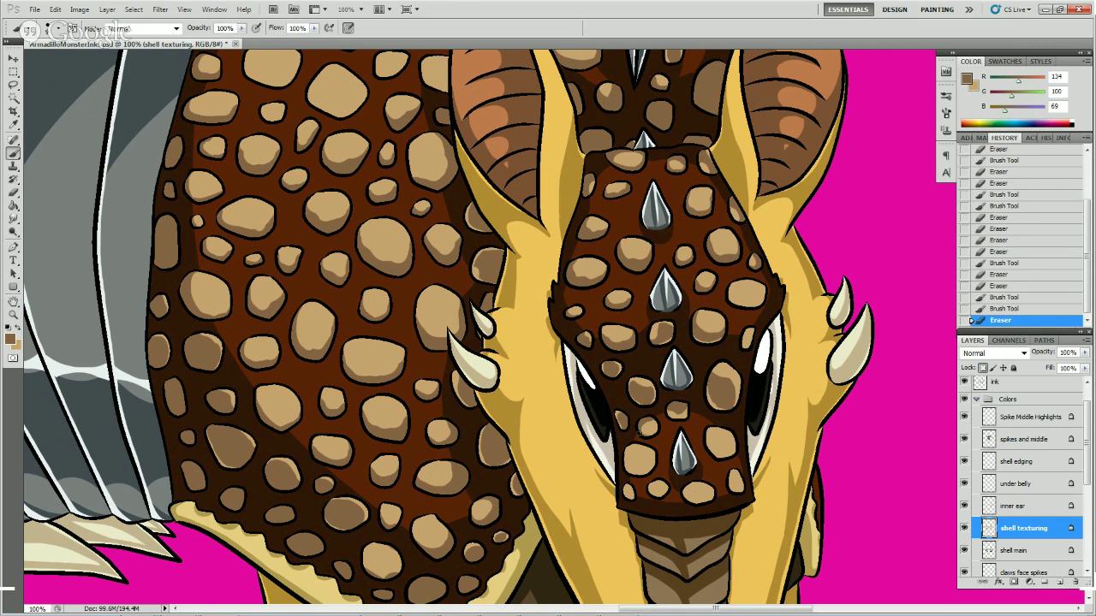
{"action": "left_click", "coordinate": [650, 420]}
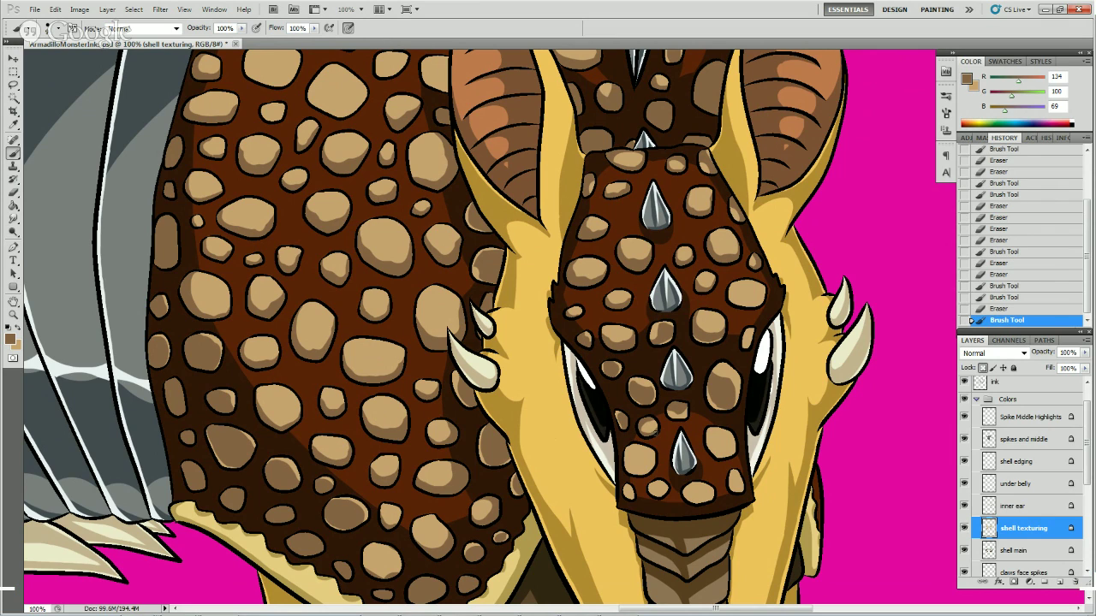
{"action": "left_click", "coordinate": [638, 430]}
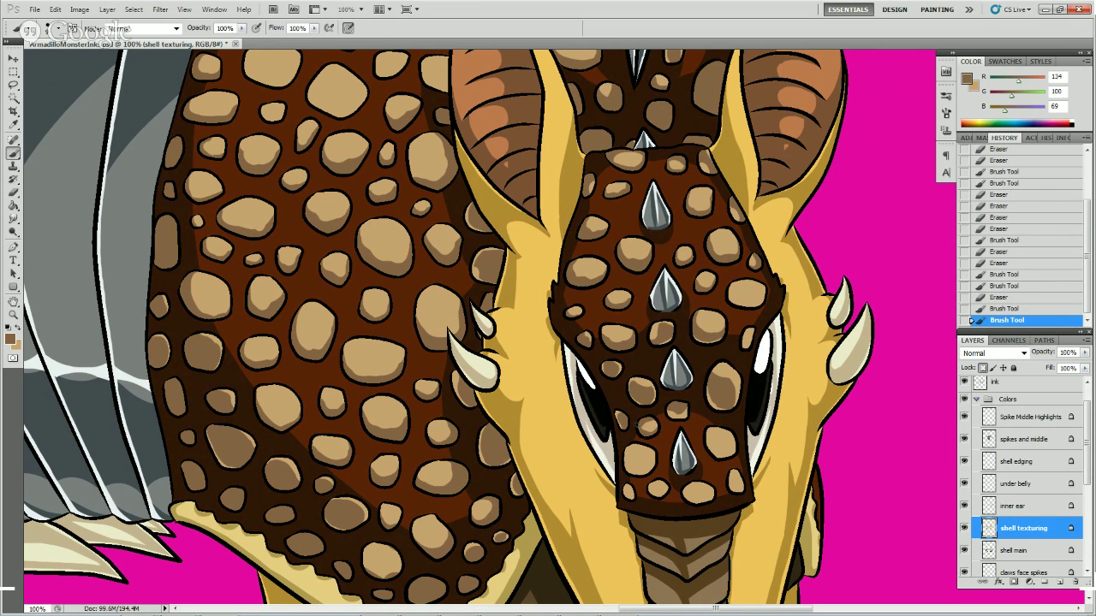
{"action": "left_click", "coordinate": [678, 336]}
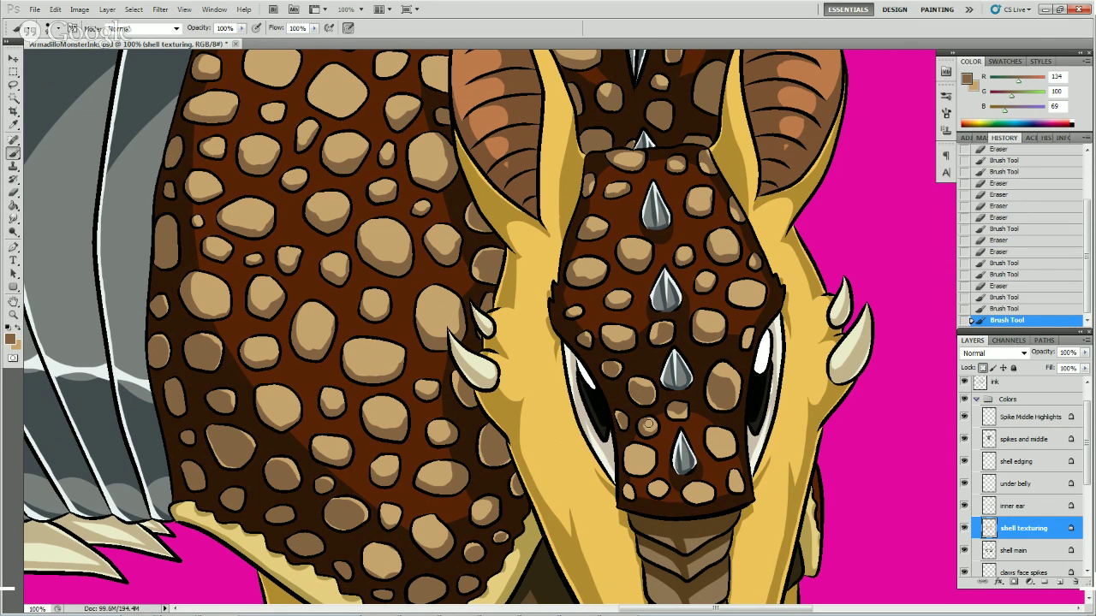
{"action": "key", "text": "e"}
{"action": "left_click", "coordinate": [743, 311]}
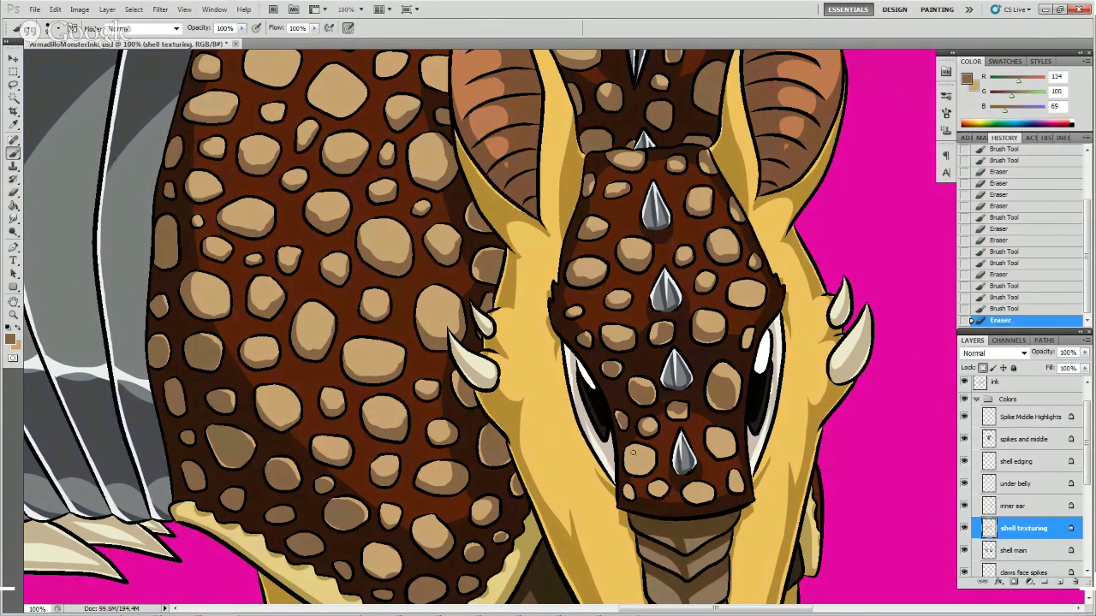
- Shade the large bump left of the lowest spike with darker brown and erase its light area clean
{"action": "mouse_move", "coordinate": [629, 450]}
{"action": "left_mouse_down"}
{"action": "mouse_move", "coordinate": [631, 470]}
{"action": "mouse_move", "coordinate": [646, 469]}
{"action": "left_mouse_up"}
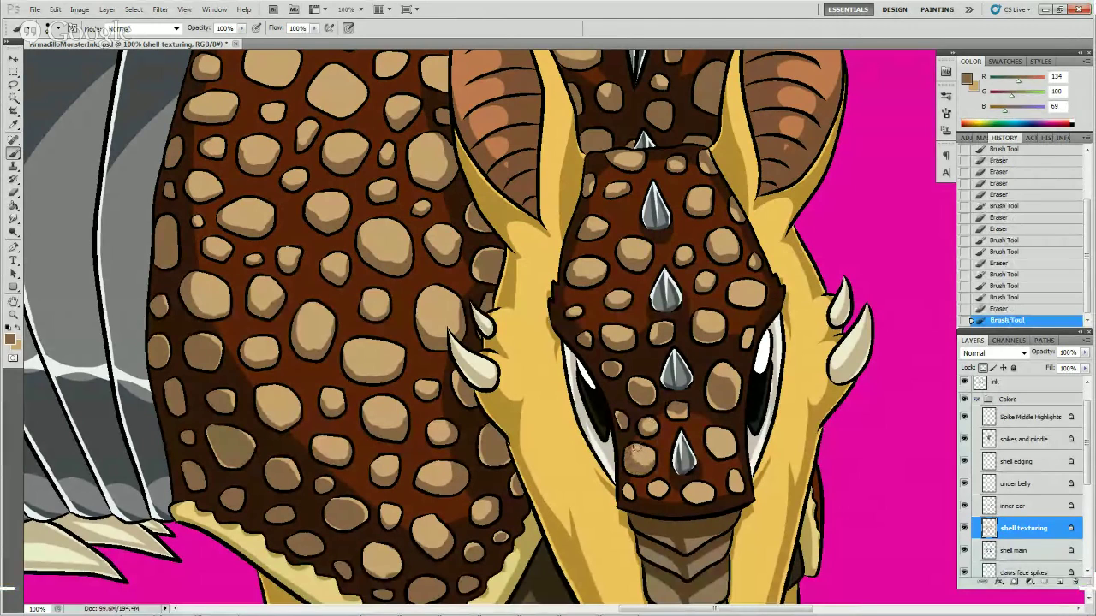
{"action": "key", "text": "e"}
{"action": "left_click_drag", "start_coordinate": [635, 460], "coordinate": [649, 462]}
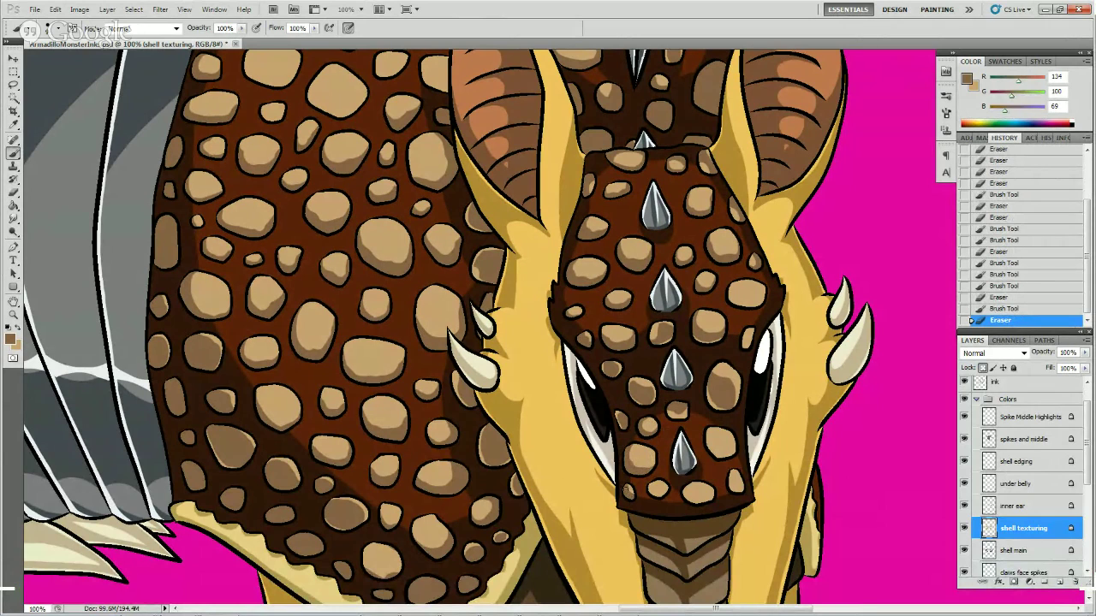
- Darken the edges of the two small bumps at the snout's lower-left edge and erase highlights into them
{"action": "left_click_drag", "start_coordinate": [627, 490], "coordinate": [591, 400]}
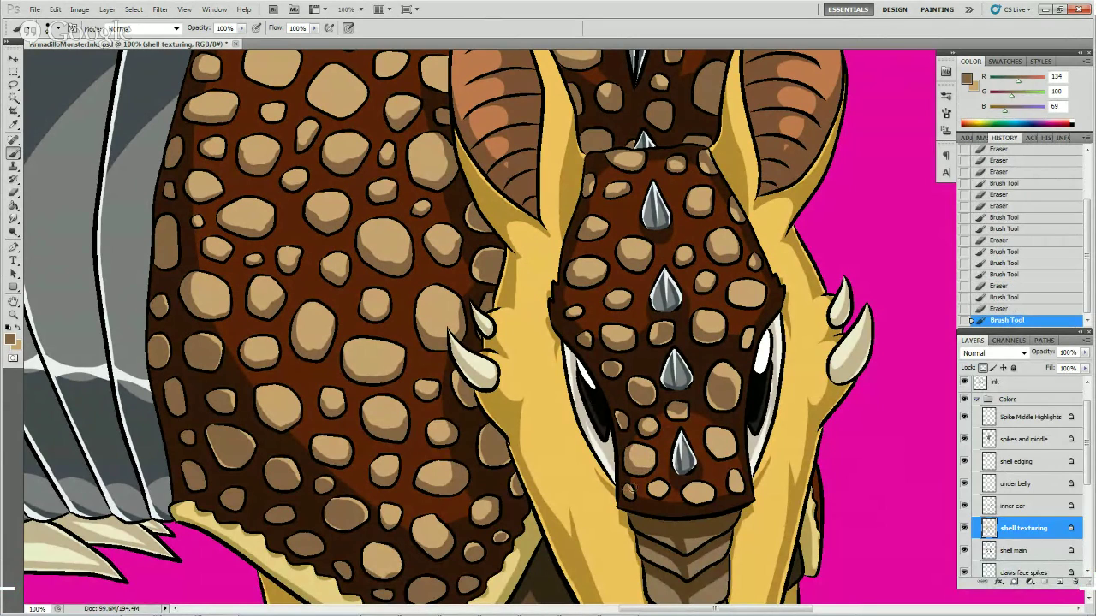
{"action": "key", "text": "e"}
{"action": "left_click", "coordinate": [628, 490]}
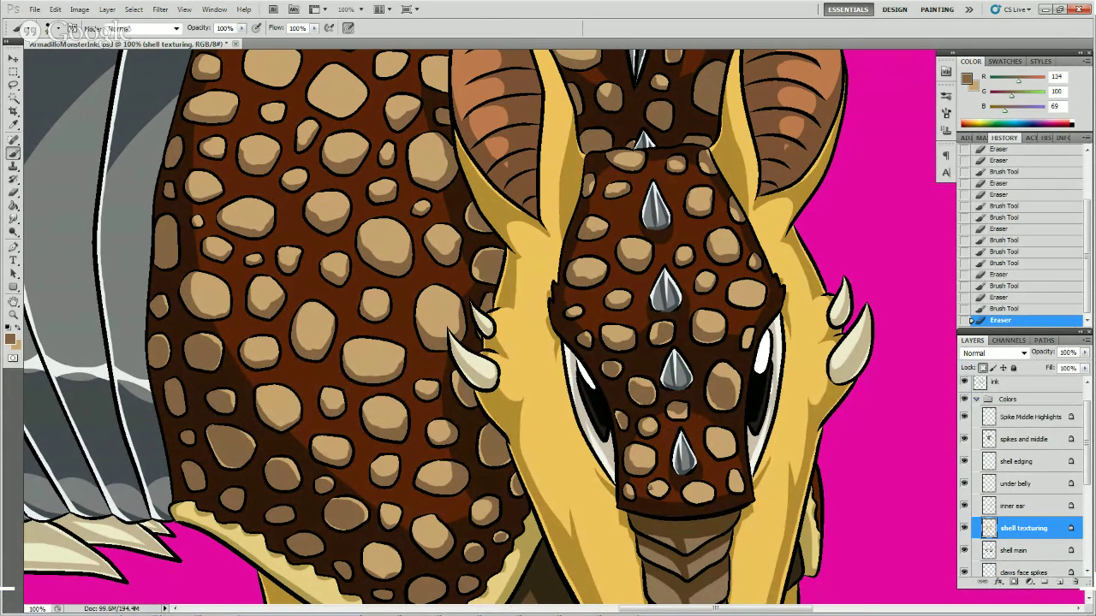
{"action": "left_click", "coordinate": [664, 484]}
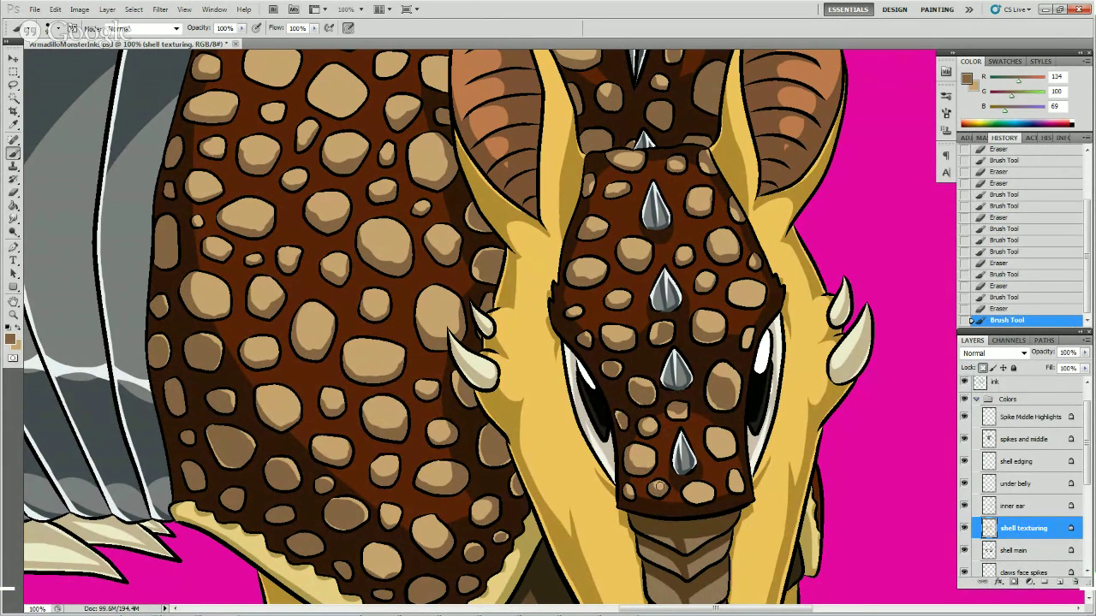
{"action": "key", "text": "e"}
{"action": "left_click", "coordinate": [659, 485]}
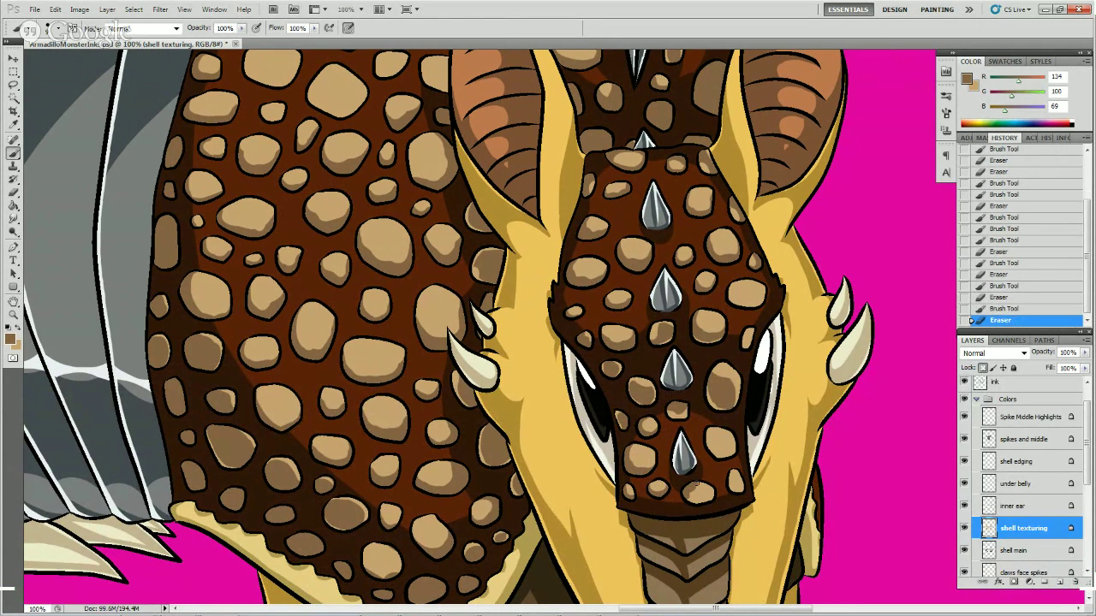
- Shade the oval bump just below the lowest spike with darker brown and refine its highlight with the Eraser
{"action": "key", "text": "b"}
{"action": "left_click", "coordinate": [695, 495]}
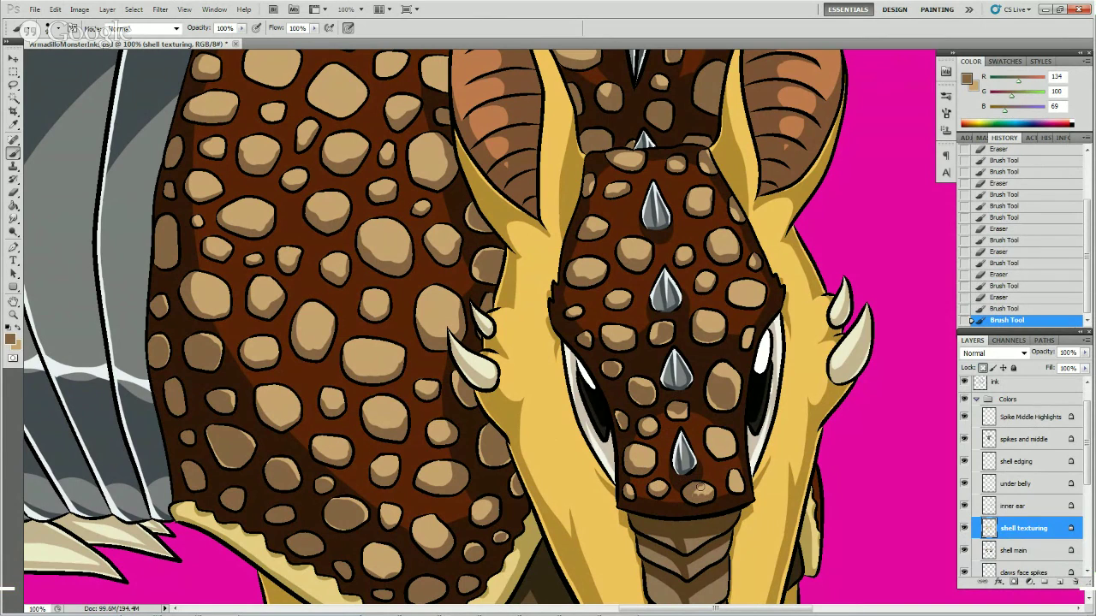
{"action": "left_click", "coordinate": [702, 490]}
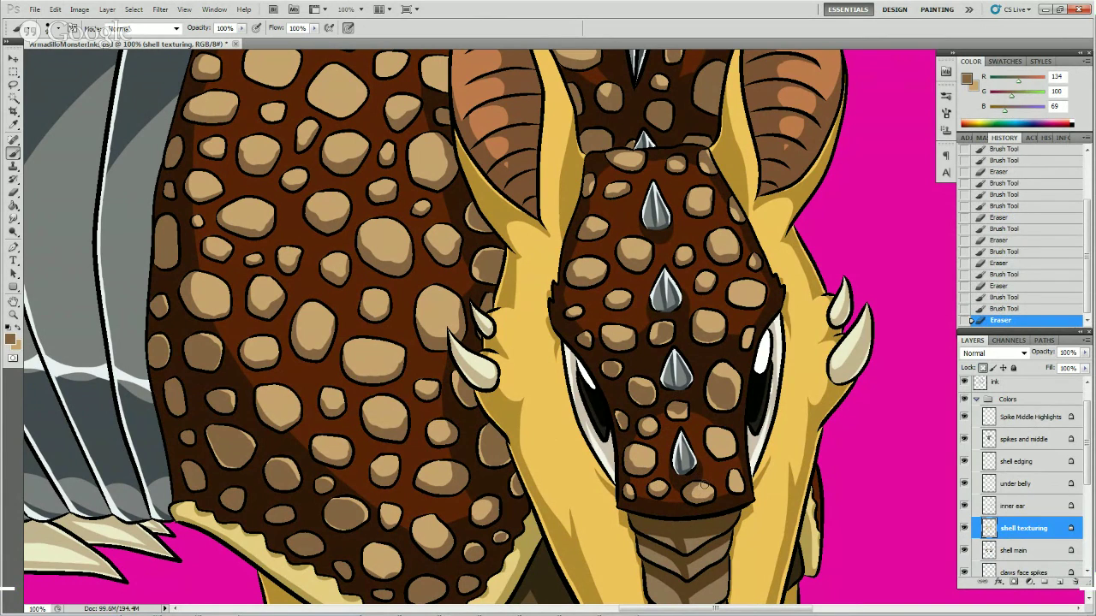
{"action": "left_click", "coordinate": [708, 472]}
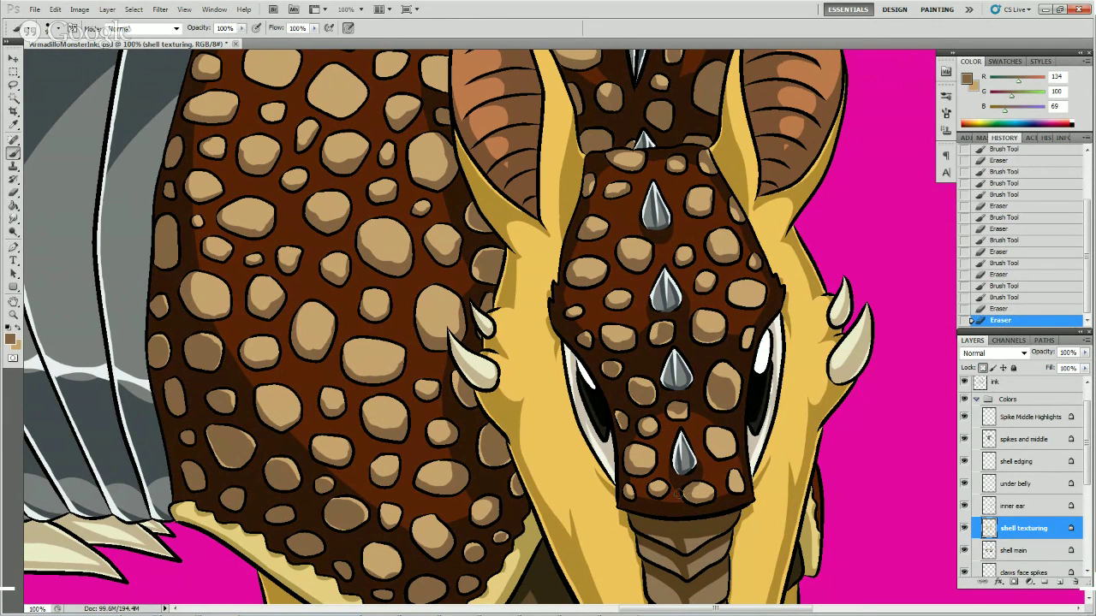
{"action": "left_click", "coordinate": [687, 482]}
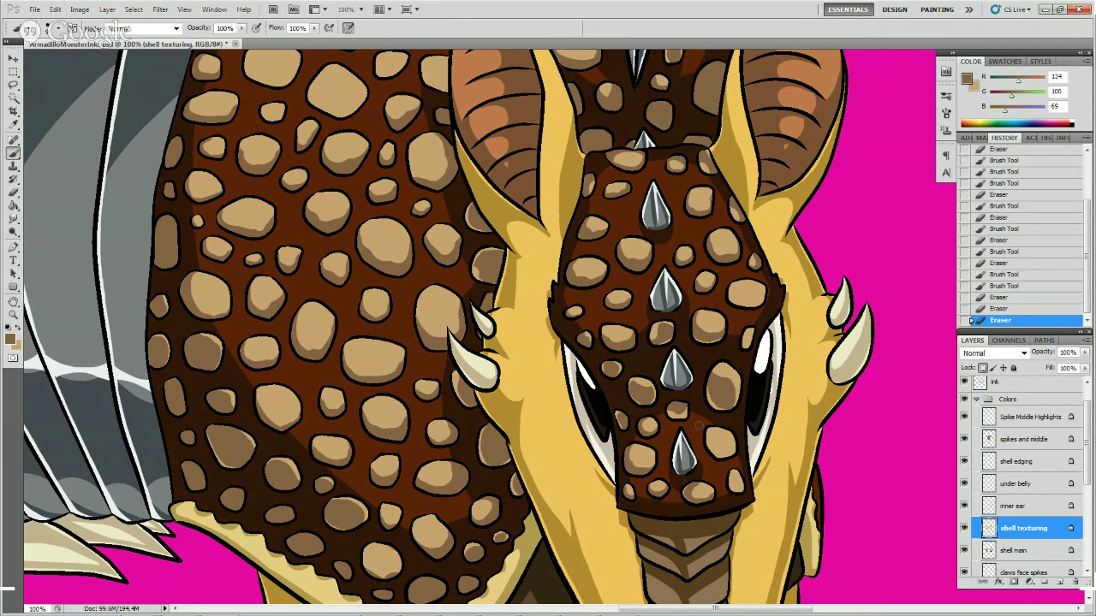
- Brush darker brown shading onto the bump right of the lowest spike and erase the excess to shape its highlight
{"action": "left_click", "coordinate": [726, 451]}
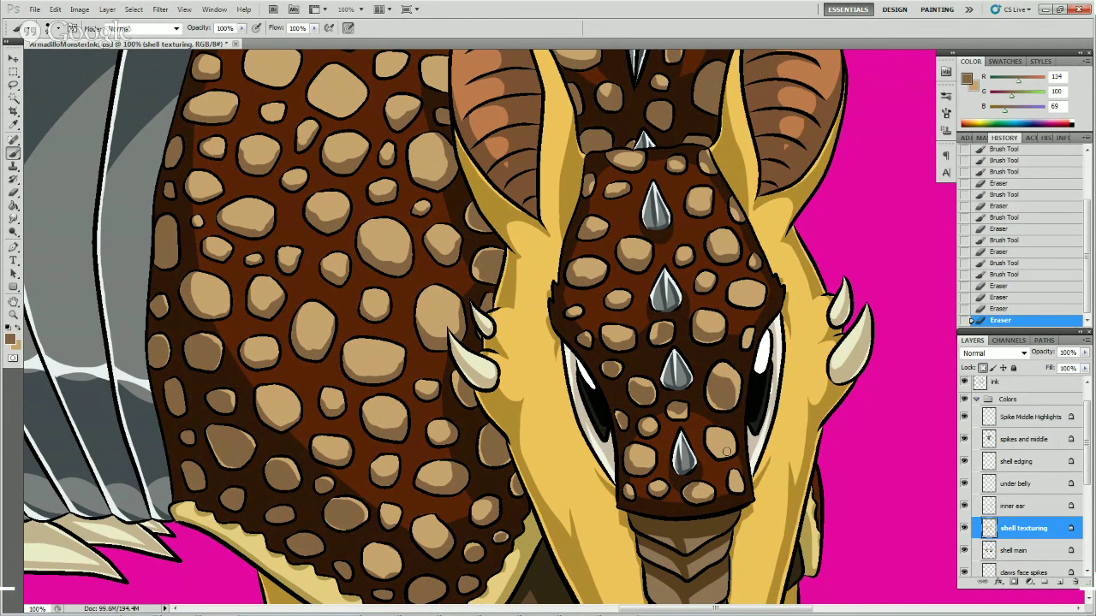
{"action": "left_click", "coordinate": [728, 438]}
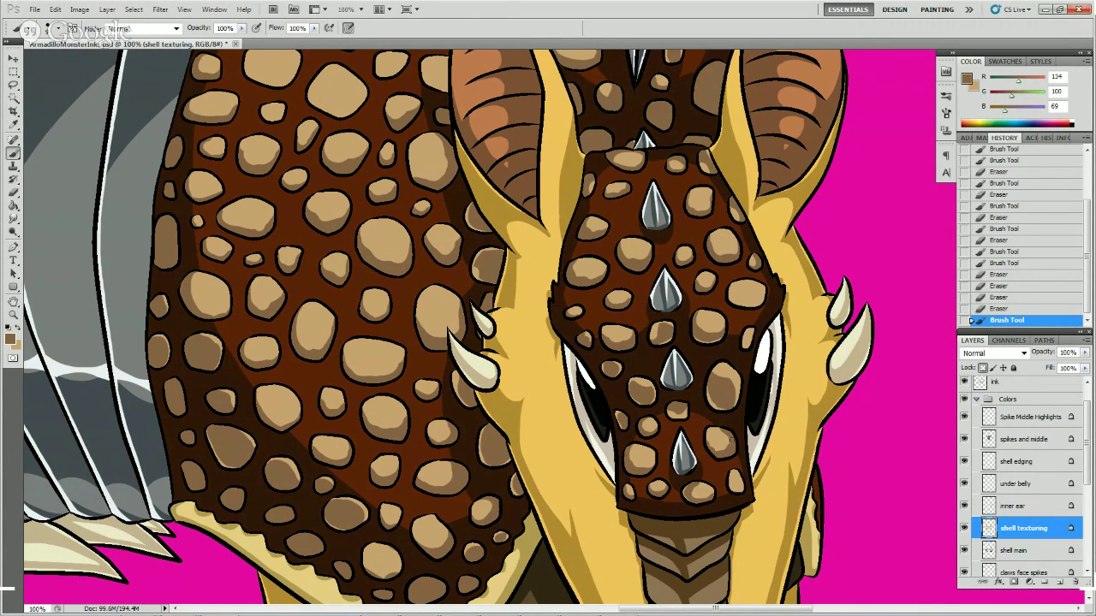
{"action": "left_click", "coordinate": [721, 428]}
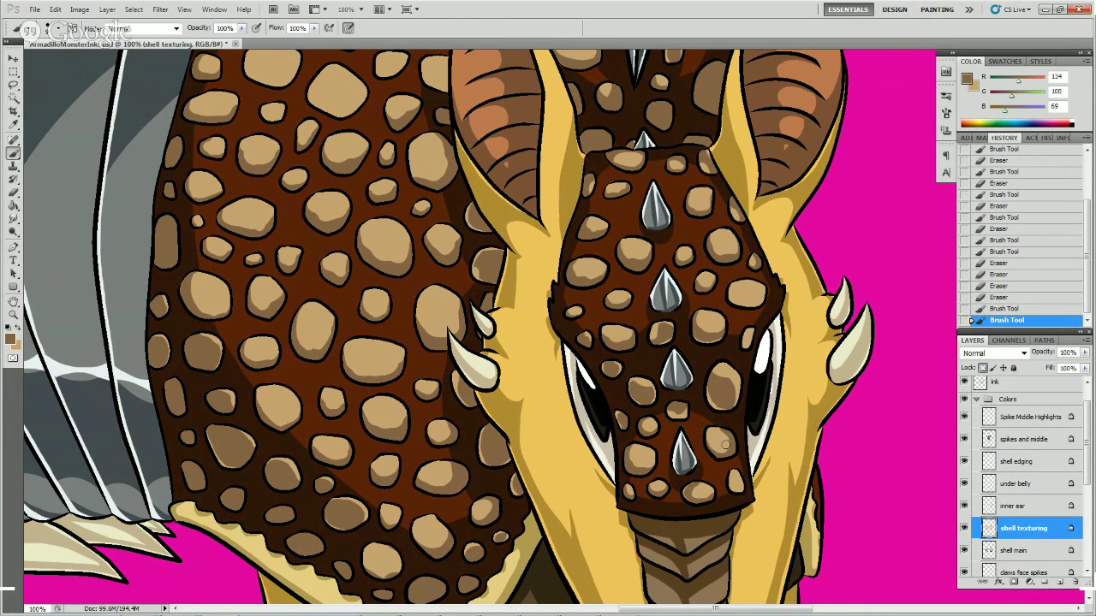
{"action": "left_click_drag", "start_coordinate": [717, 434], "coordinate": [713, 428]}
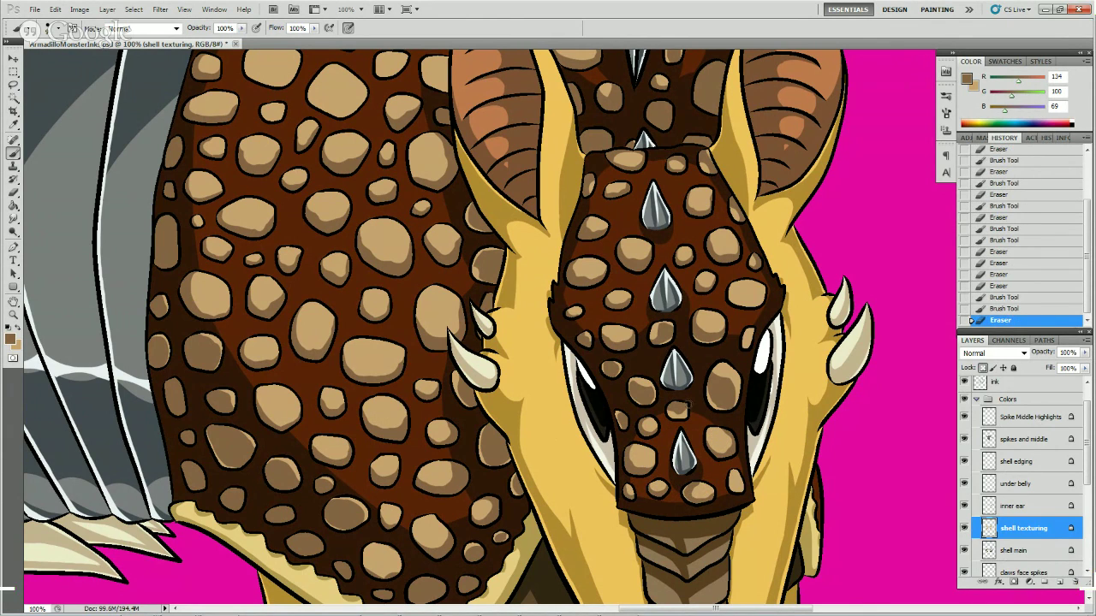
- Shade the small bump between the third and lowest spikes, and erase a light edge on the small bump beside the right eye
{"action": "left_click_drag", "start_coordinate": [670, 403], "coordinate": [684, 398]}
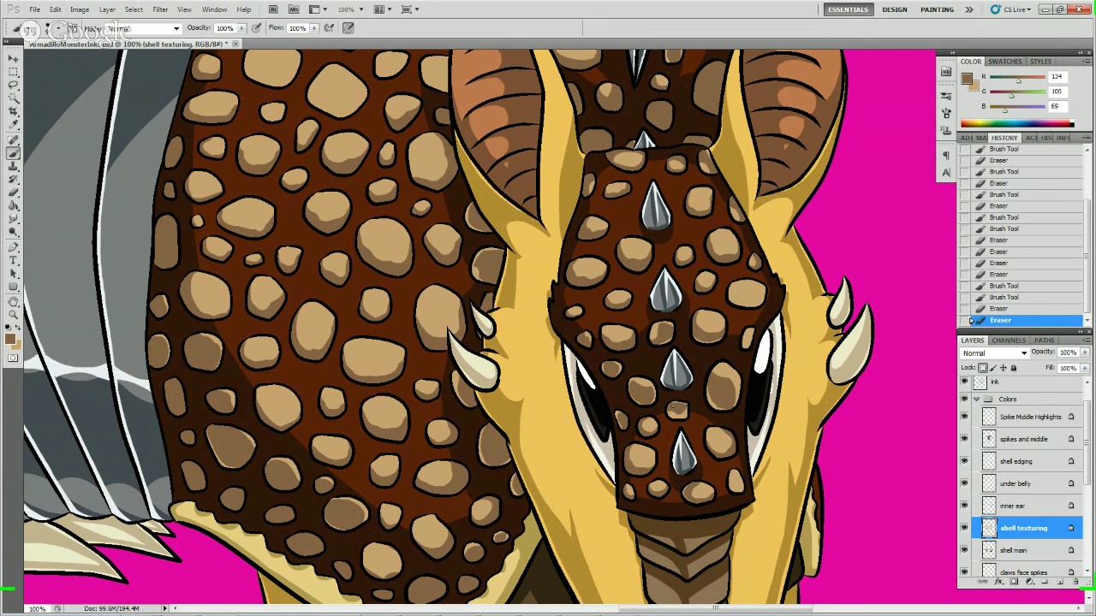
{"action": "left_click_drag", "start_coordinate": [689, 402], "coordinate": [707, 298]}
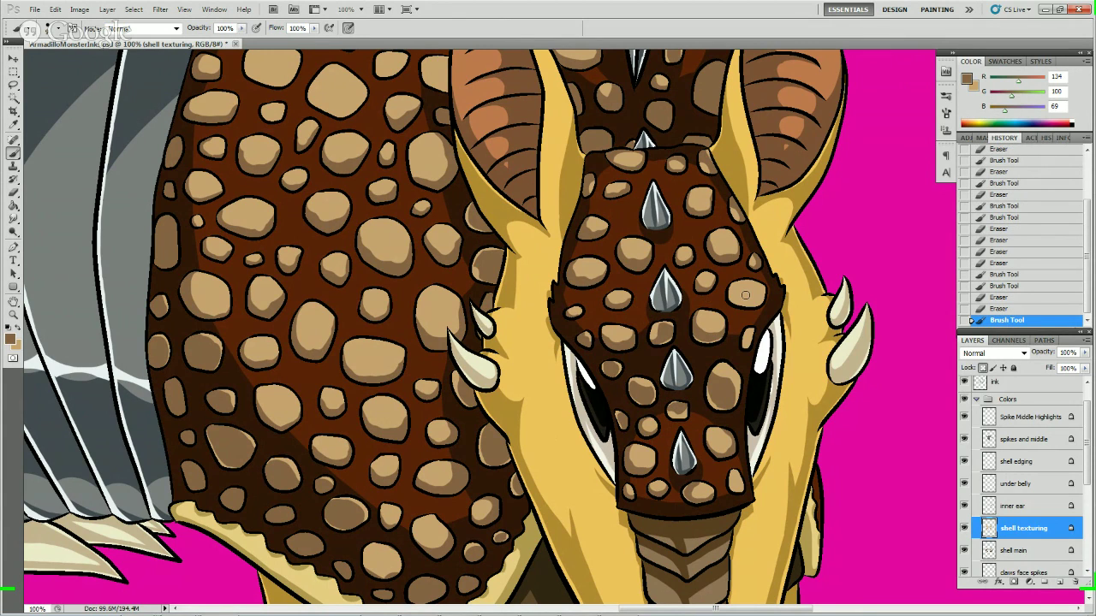
{"action": "mouse_move", "coordinate": [745, 345]}
{"action": "left_mouse_down"}
{"action": "mouse_move", "coordinate": [739, 297]}
{"action": "mouse_move", "coordinate": [746, 350]}
{"action": "left_mouse_up"}
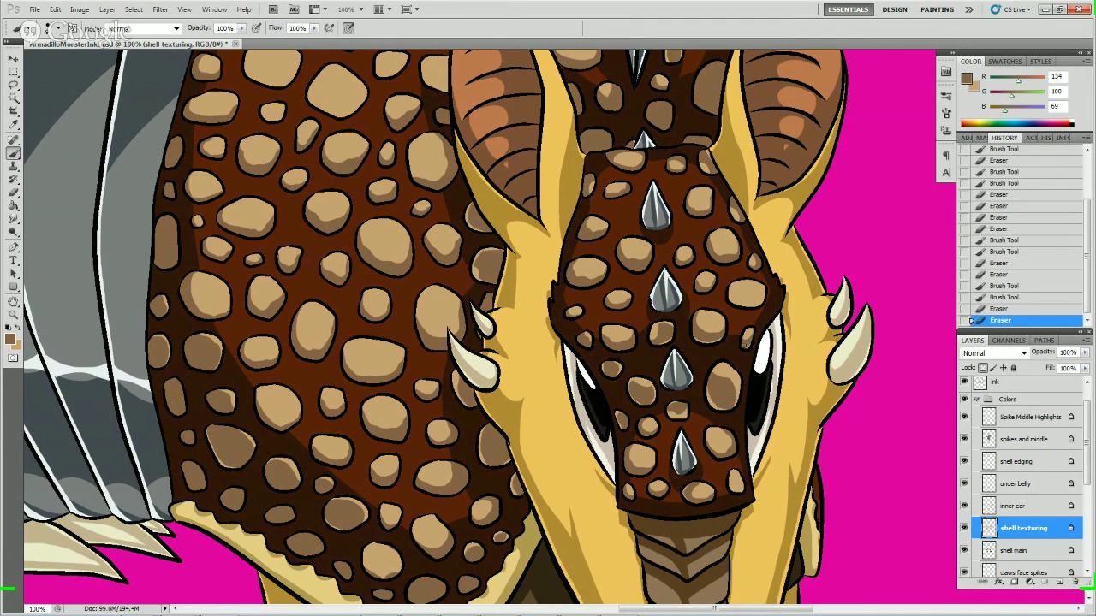
- Shade the wide bump at the head plate's right corner above the right eye and erase its highlight clean
{"action": "key", "text": "b"}
{"action": "left_click_drag", "start_coordinate": [745, 344], "coordinate": [784, 310]}
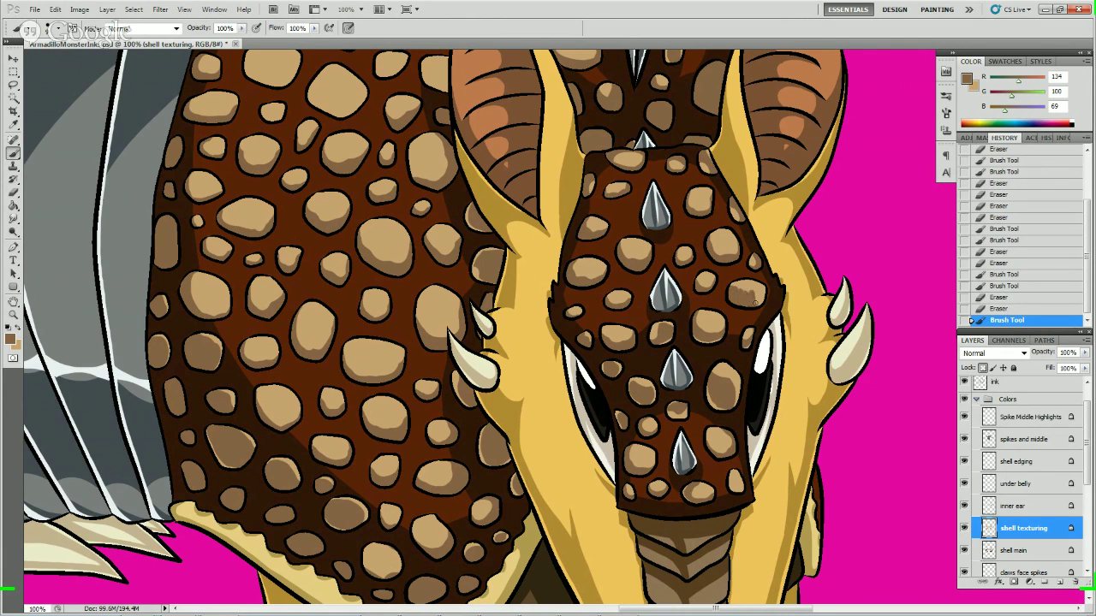
{"action": "left_click", "coordinate": [765, 287]}
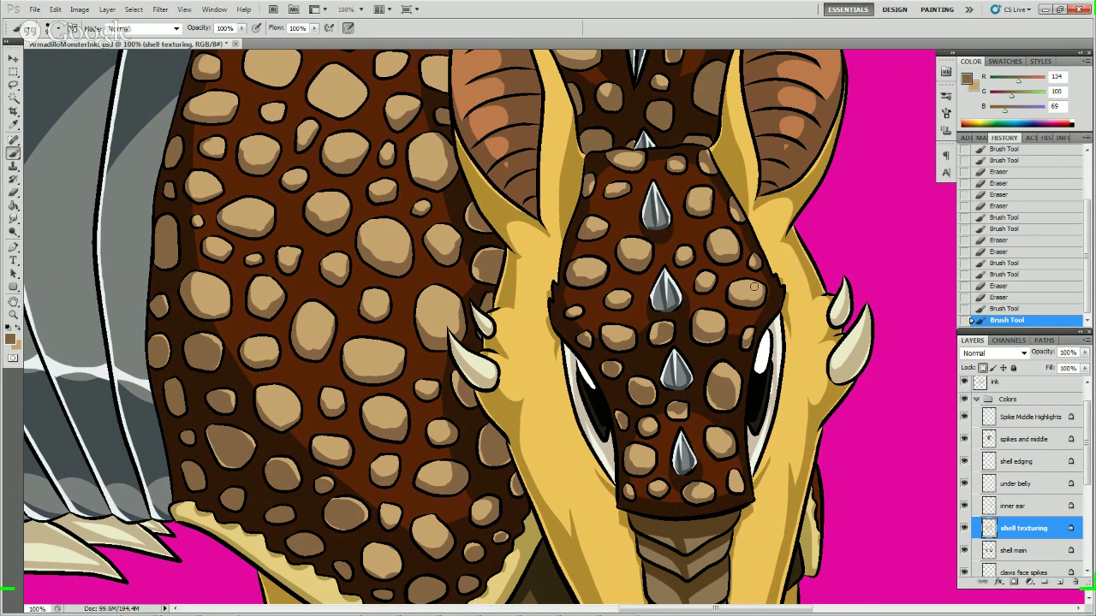
{"action": "key", "text": "e"}
{"action": "left_click", "coordinate": [755, 284]}
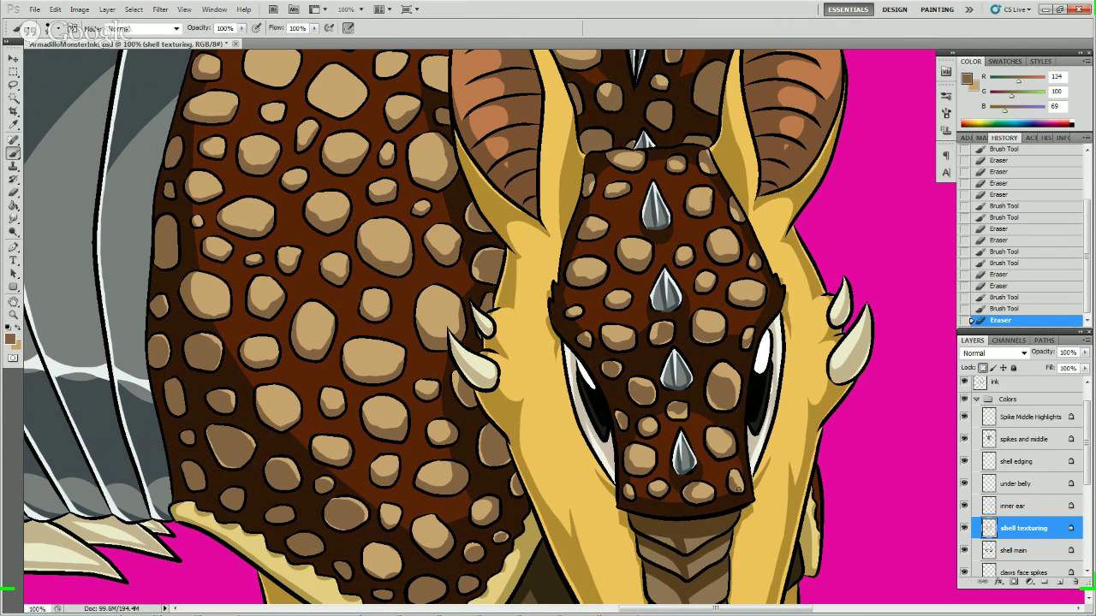
- Shade the small bump at the snout's lower-right corner with darker brown and erase a highlight into it
{"action": "left_click", "coordinate": [731, 487]}
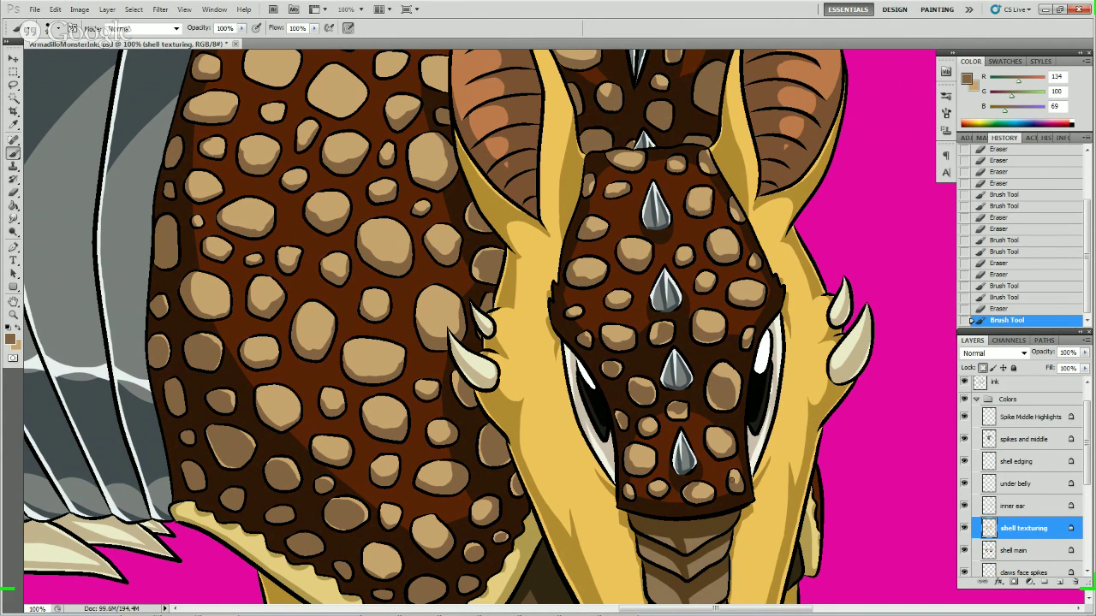
{"action": "key", "text": "e"}
{"action": "left_click", "coordinate": [735, 480]}
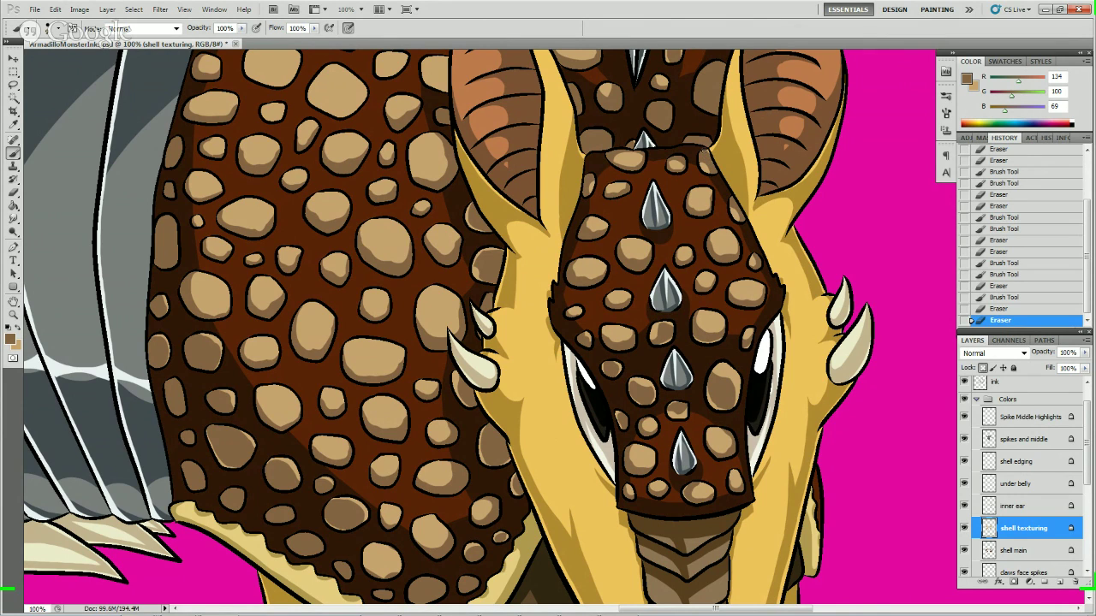
- Refine the shadow and light edge of the dark bump just behind the head plate, beside the right ear
{"action": "left_click", "coordinate": [717, 169]}
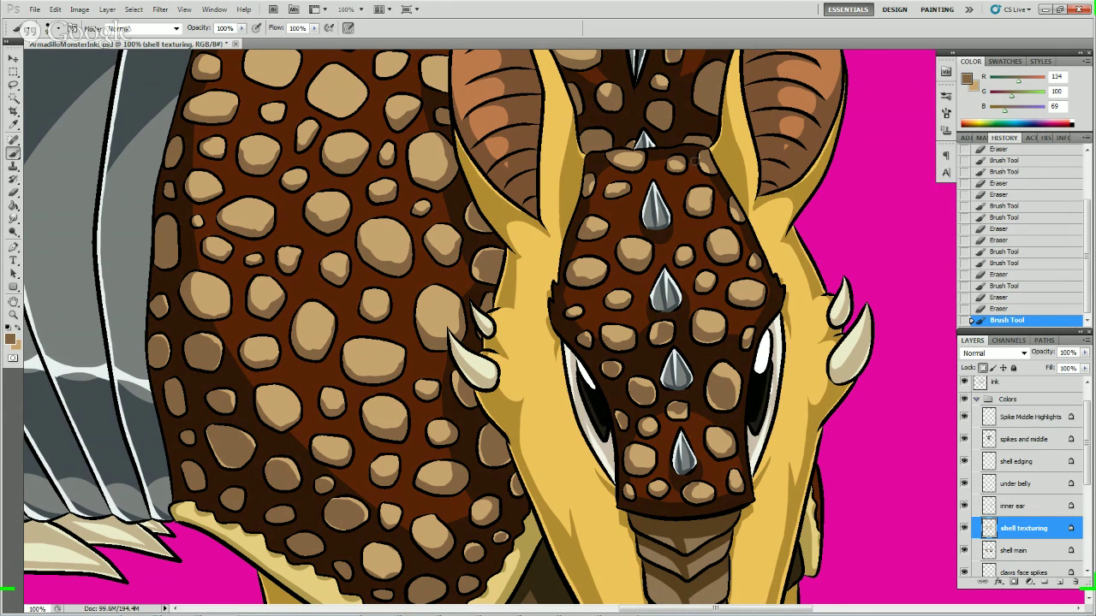
{"action": "left_click_drag", "start_coordinate": [695, 158], "coordinate": [707, 137]}
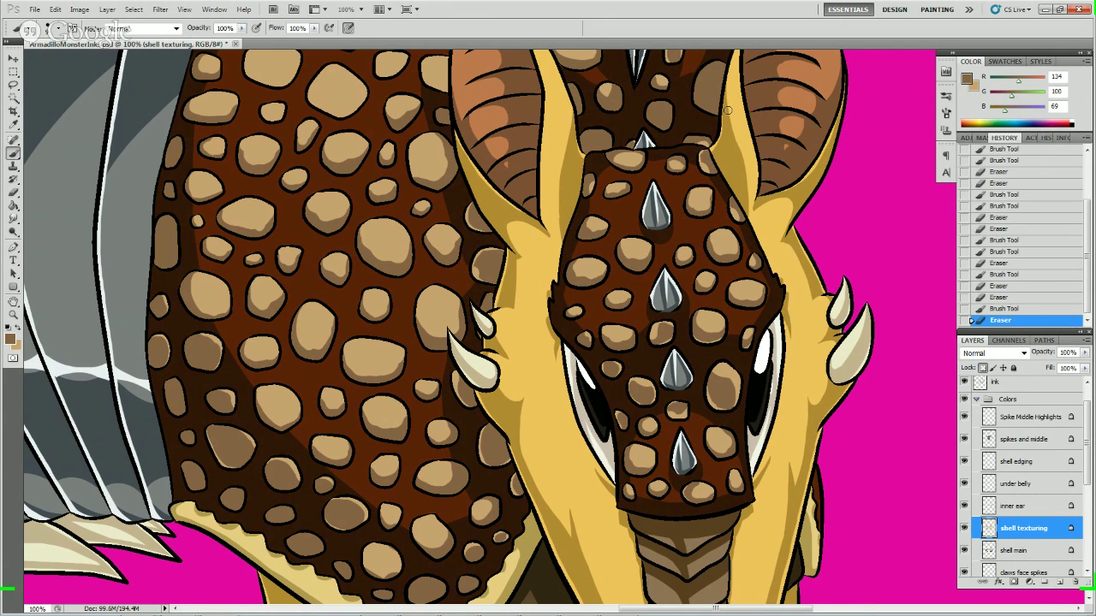
{"action": "key", "text": "b"}
{"action": "left_click_drag", "start_coordinate": [704, 139], "coordinate": [695, 142]}
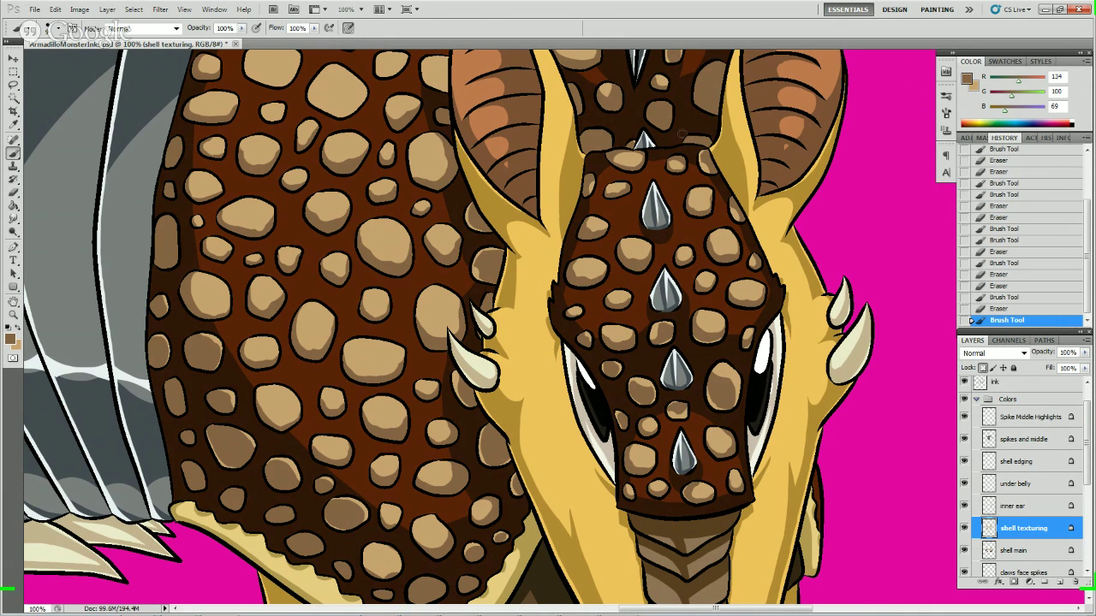
- Clean up the highlight on the dark bump beside the right ear's base and shade the bump directly above the spike behind the head plate
{"action": "key", "text": "e"}
{"action": "left_click_drag", "start_coordinate": [704, 131], "coordinate": [723, 141]}
{"action": "mouse_move", "coordinate": [648, 103]}
{"action": "left_mouse_down"}
{"action": "mouse_move", "coordinate": [672, 123]}
{"action": "mouse_move", "coordinate": [672, 104]}
{"action": "mouse_move", "coordinate": [635, 132]}
{"action": "mouse_move", "coordinate": [664, 112]}
{"action": "left_mouse_up"}
{"action": "left_click", "coordinate": [665, 114]}
{"action": "left_click", "coordinate": [665, 126]}
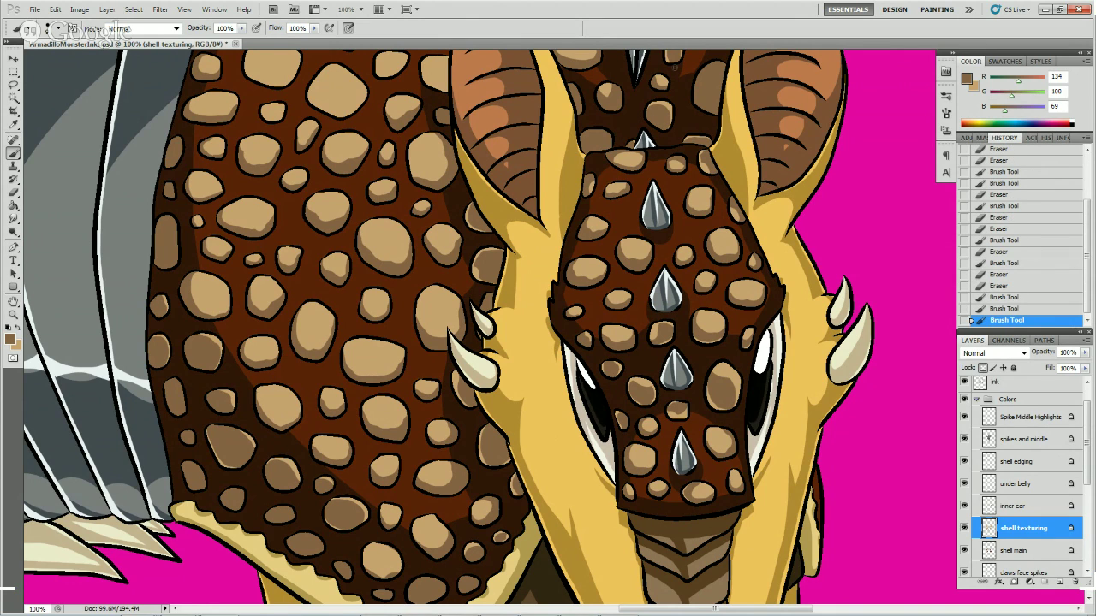
{"action": "left_click", "coordinate": [660, 135]}
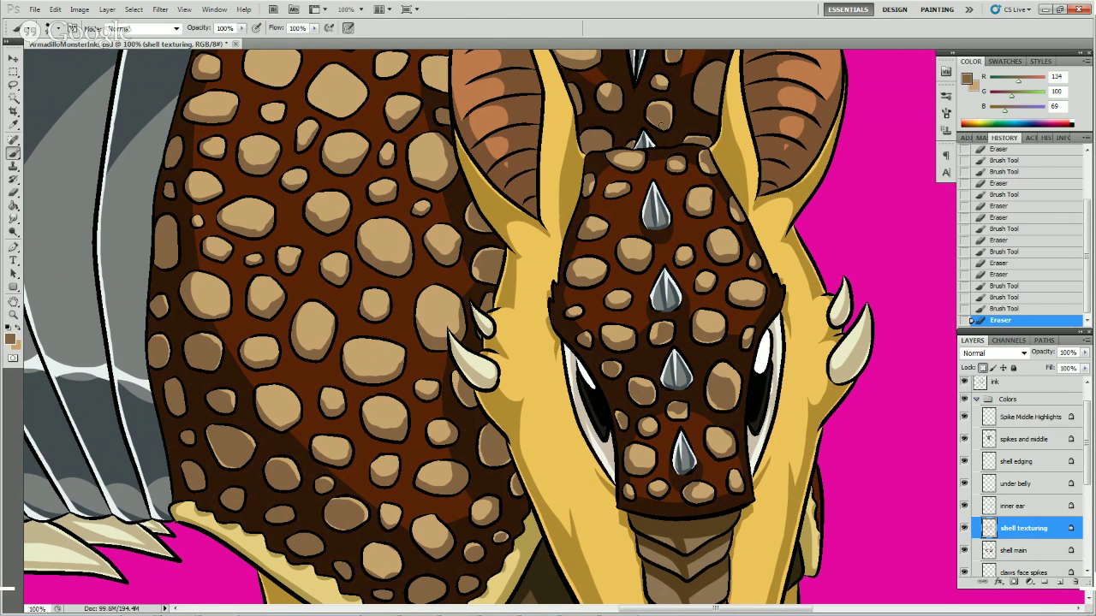
{"action": "left_click_drag", "start_coordinate": [660, 125], "coordinate": [691, 82]}
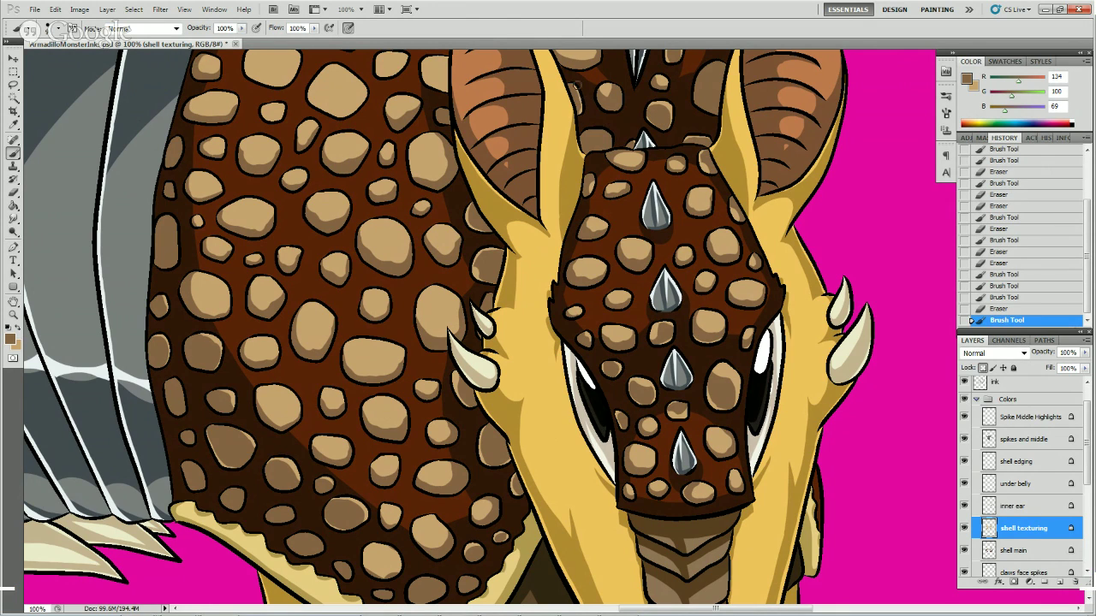
- Erase a light edge into the narrow bump along the left ear's inner edge and refine its shadow with darker brown
{"action": "key", "text": "e"}
{"action": "left_click_drag", "start_coordinate": [576, 84], "coordinate": [572, 77]}
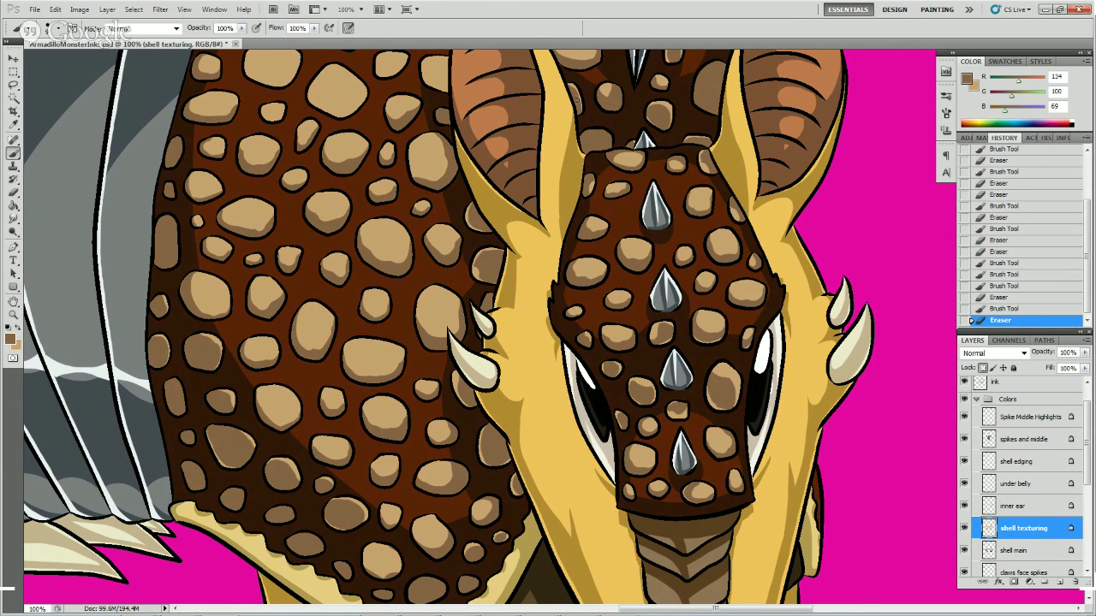
{"action": "left_click_drag", "start_coordinate": [572, 91], "coordinate": [604, 75]}
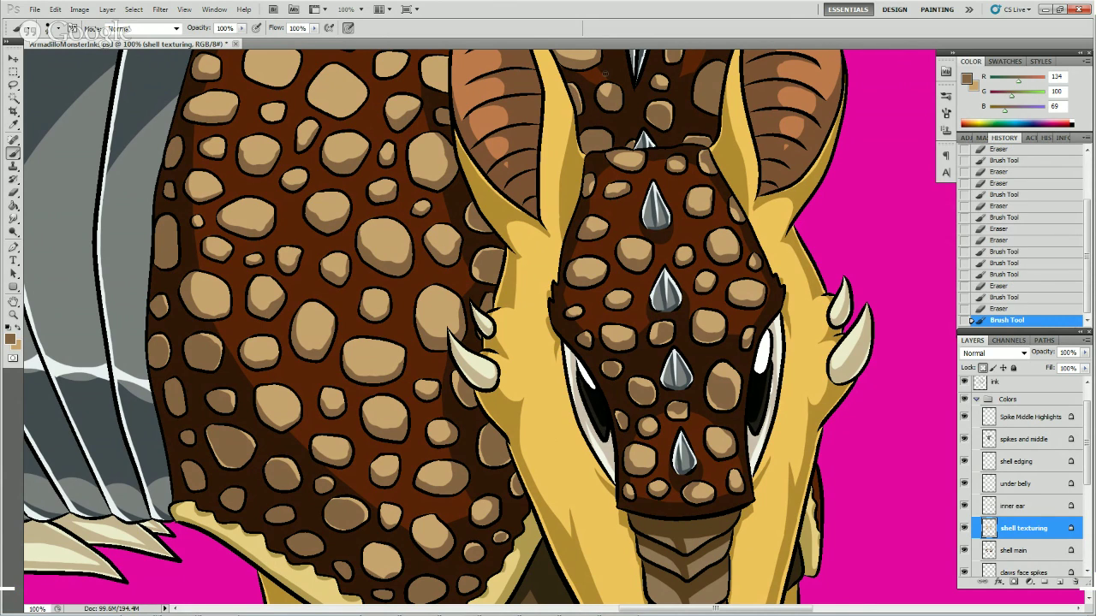
- Erase a highlight into the bump just behind the head plate's rear left corner and refine its darker brown shadow
{"action": "key", "text": "e"}
{"action": "mouse_move", "coordinate": [592, 137]}
{"action": "left_mouse_down"}
{"action": "mouse_move", "coordinate": [604, 132]}
{"action": "mouse_move", "coordinate": [597, 119]}
{"action": "left_mouse_up"}
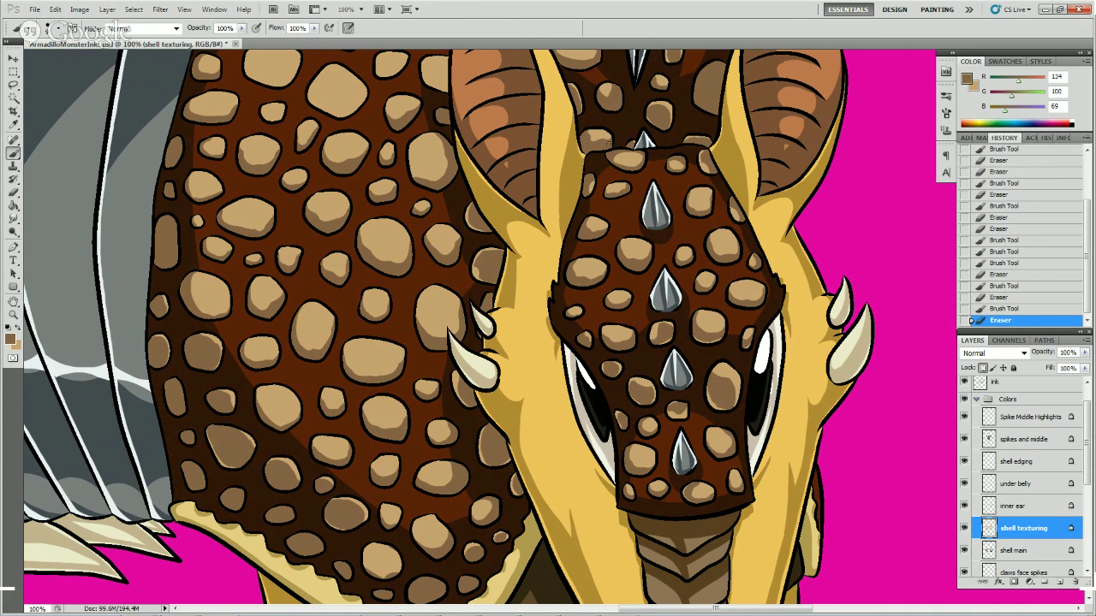
{"action": "left_click", "coordinate": [613, 137]}
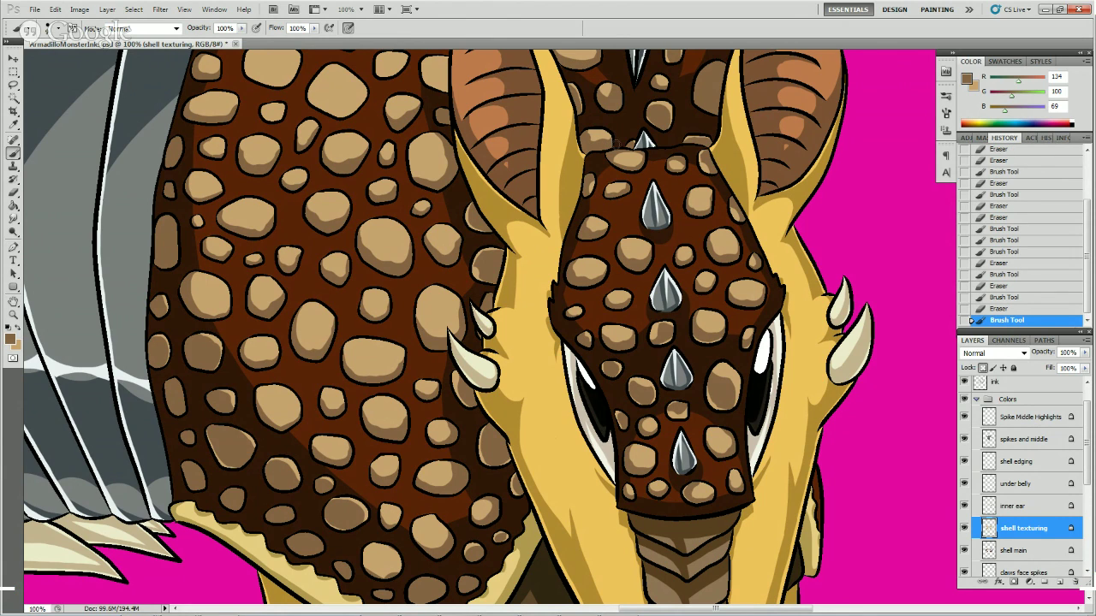
{"action": "left_click", "coordinate": [615, 142]}
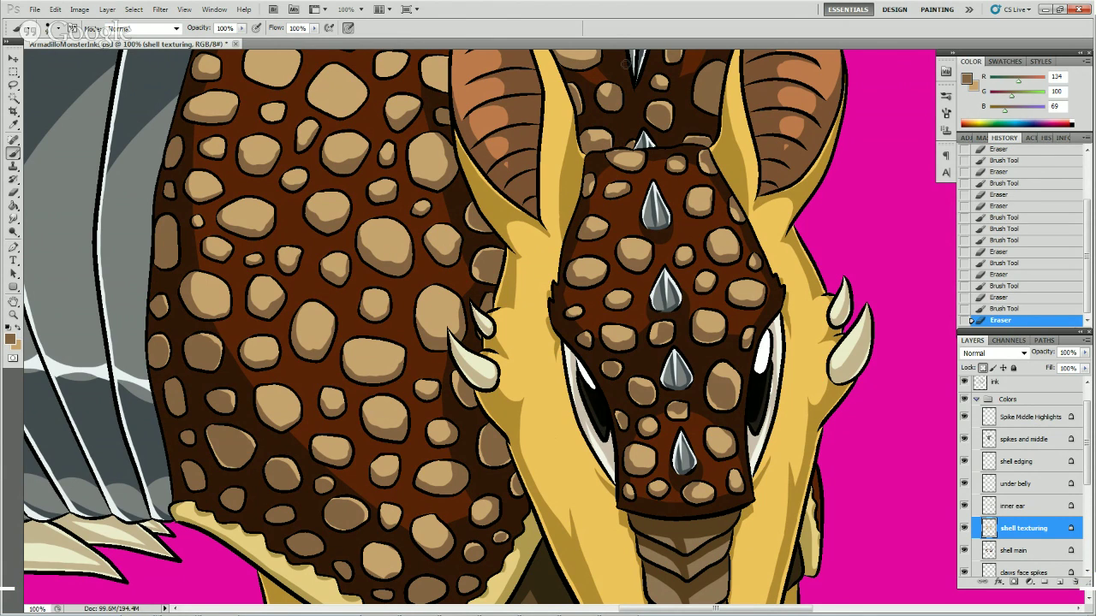
{"action": "left_click", "coordinate": [631, 124]}
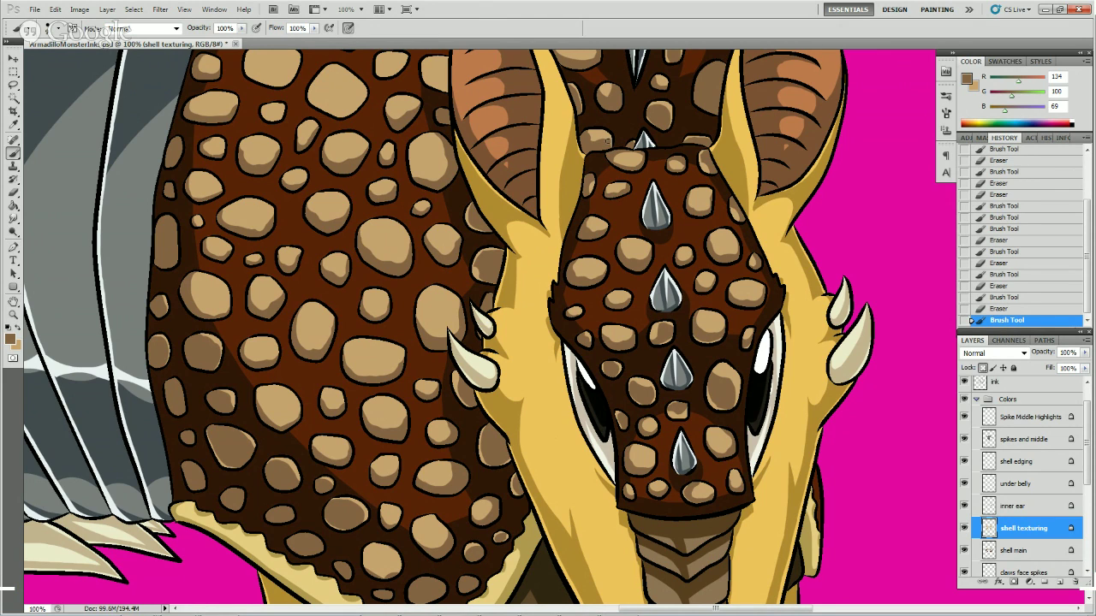
{"action": "mouse_move", "coordinate": [606, 138]}
{"action": "left_mouse_down"}
{"action": "mouse_move", "coordinate": [602, 172]}
{"action": "mouse_move", "coordinate": [591, 83]}
{"action": "left_mouse_up"}
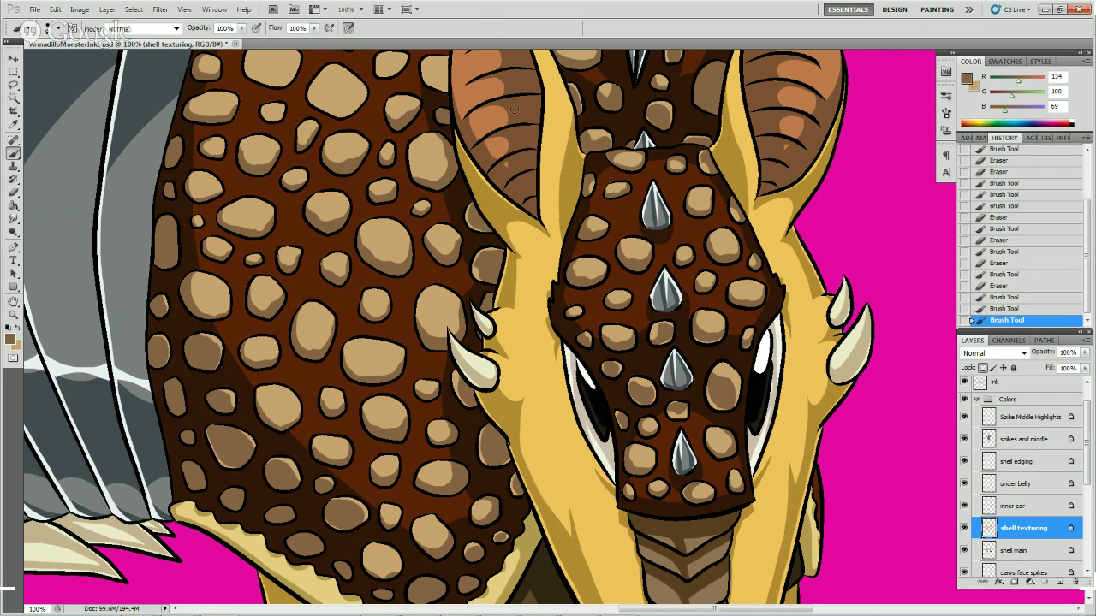
{"action": "key", "text": "e"}
{"action": "left_click_drag", "start_coordinate": [576, 132], "coordinate": [579, 128]}
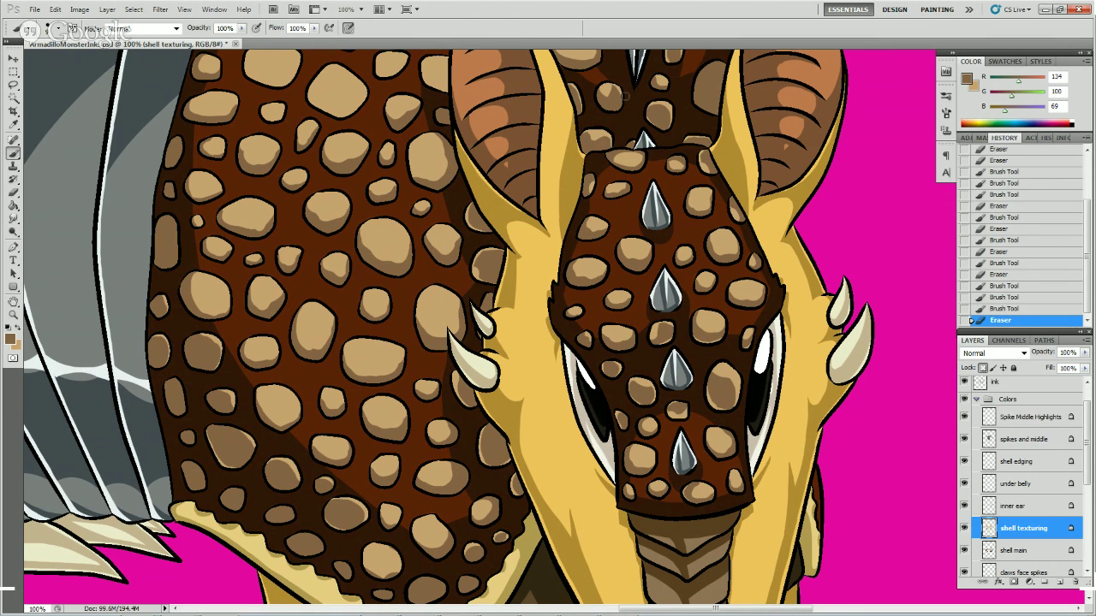
- Touch up the round bump near the big spike's tip, and highlight and shade the large dark bump beside the right ear
{"action": "left_click_drag", "start_coordinate": [623, 94], "coordinate": [625, 107]}
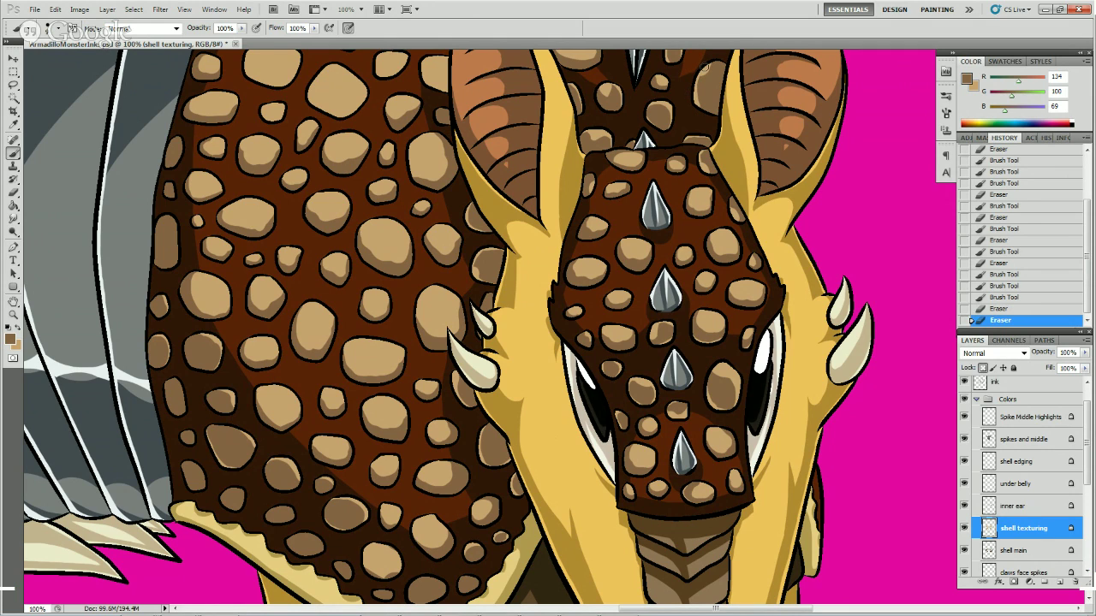
{"action": "left_click", "coordinate": [721, 60]}
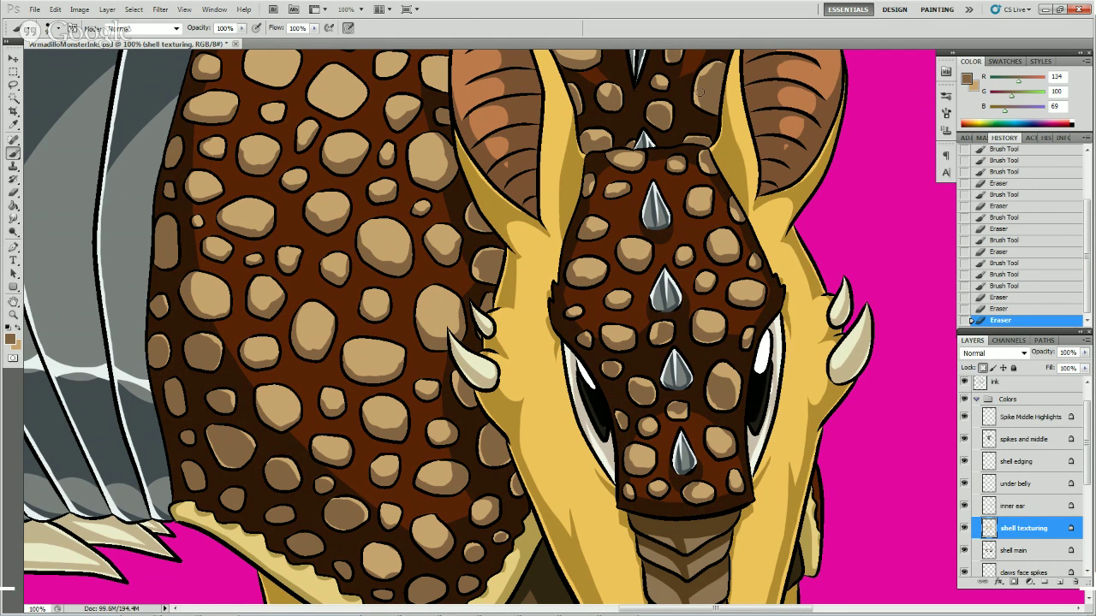
{"action": "left_click", "coordinate": [692, 105]}
{"action": "left_click", "coordinate": [702, 98]}
{"action": "key", "text": "b"}
{"action": "left_click_drag", "start_coordinate": [703, 103], "coordinate": [707, 77]}
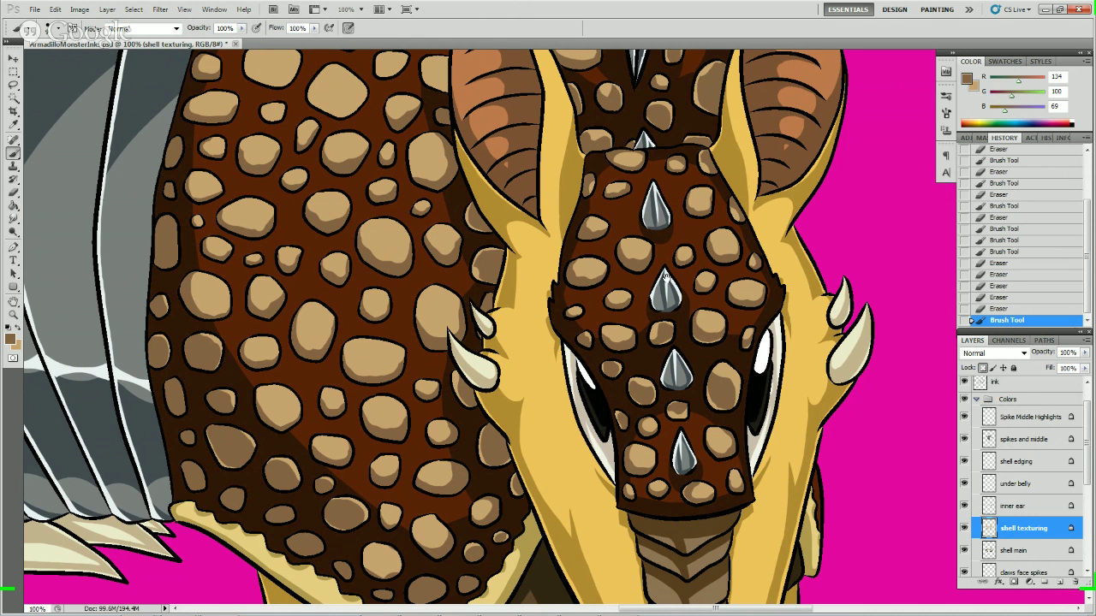
- Erase clean highlights on the small edge bumps at both rear corners of the head plate, below the ears
{"action": "left_click_drag", "start_coordinate": [665, 274], "coordinate": [654, 414]}
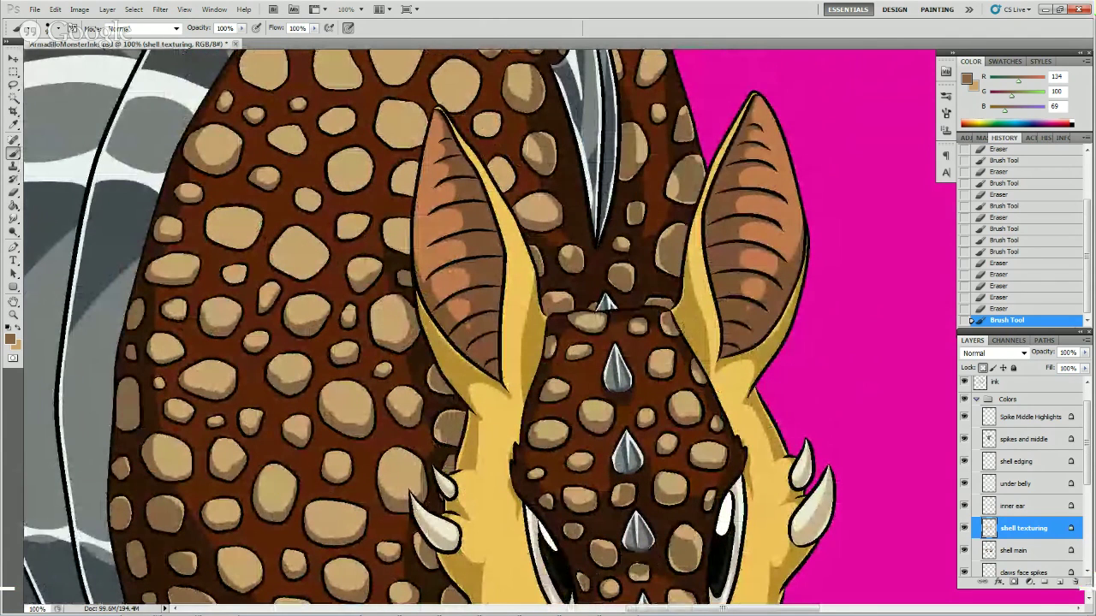
{"action": "left_click", "coordinate": [679, 325]}
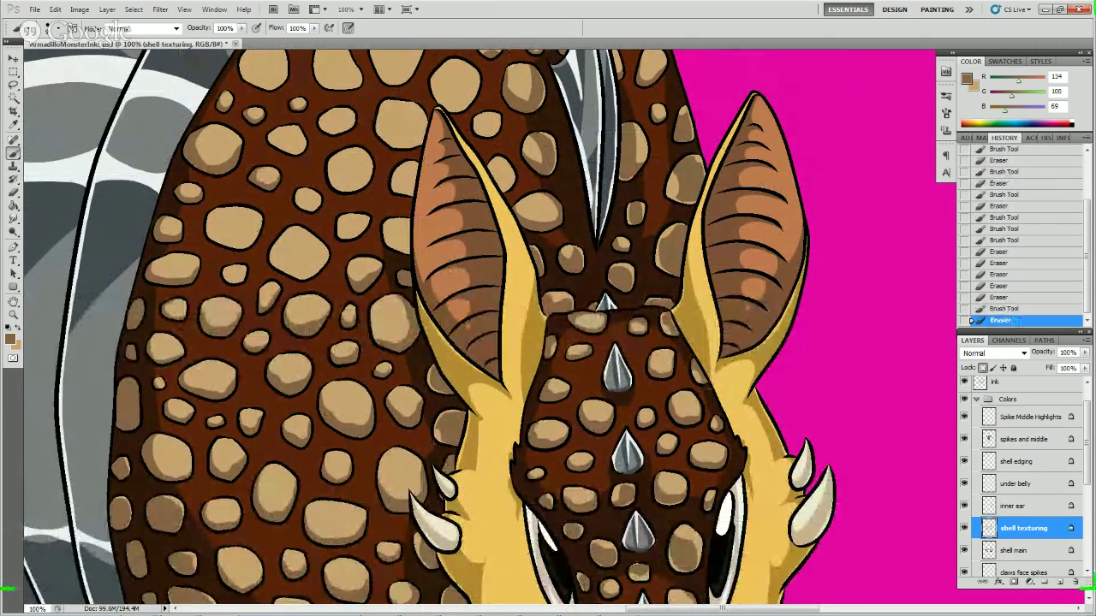
{"action": "left_click", "coordinate": [702, 367]}
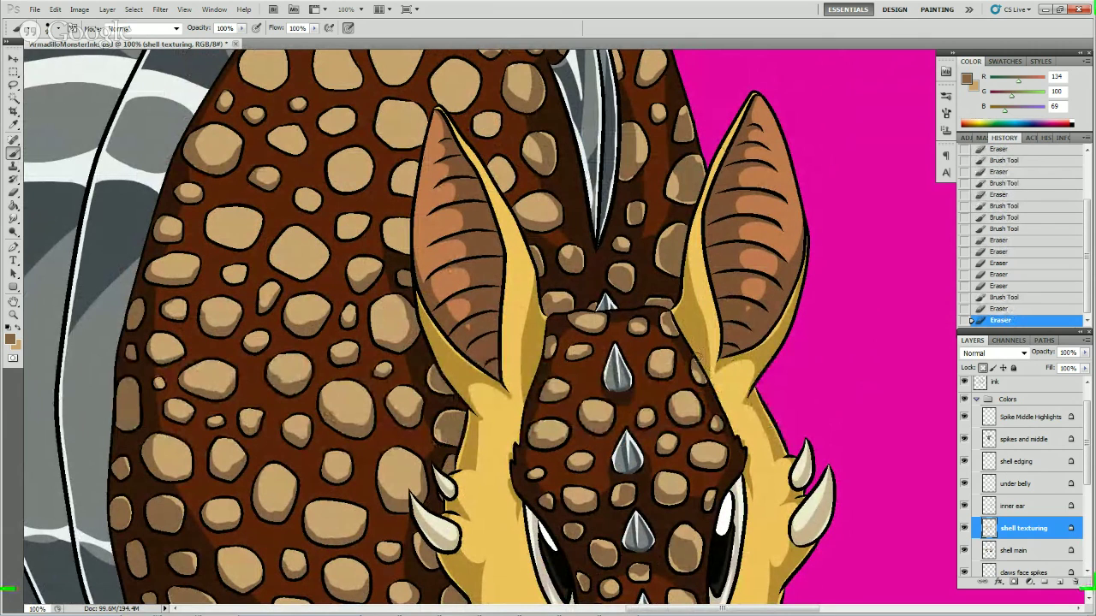
{"action": "left_click", "coordinate": [706, 301]}
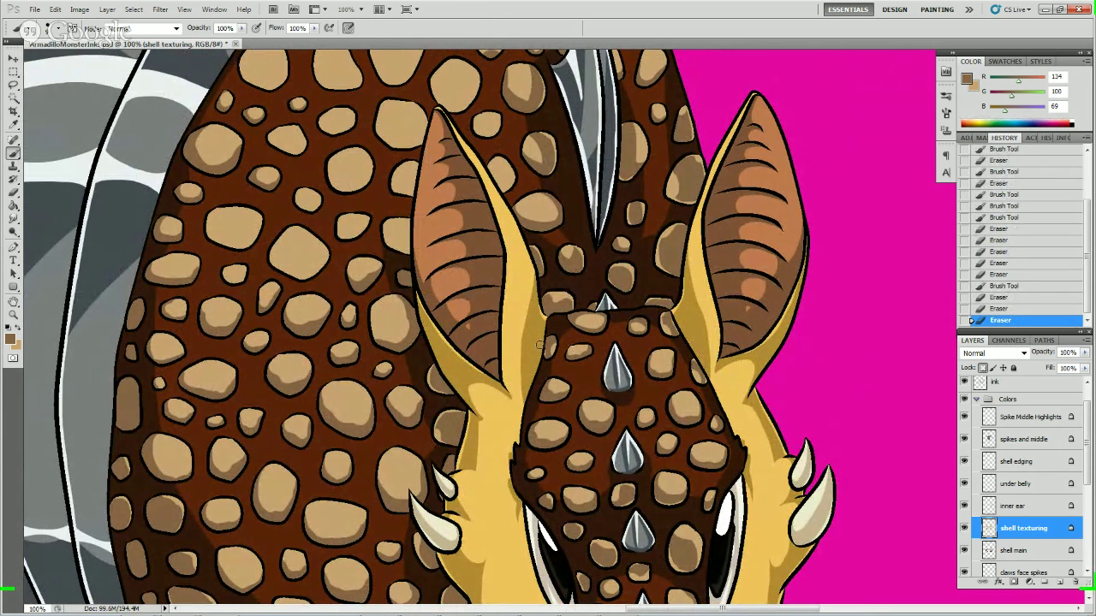
{"action": "left_click", "coordinate": [548, 331]}
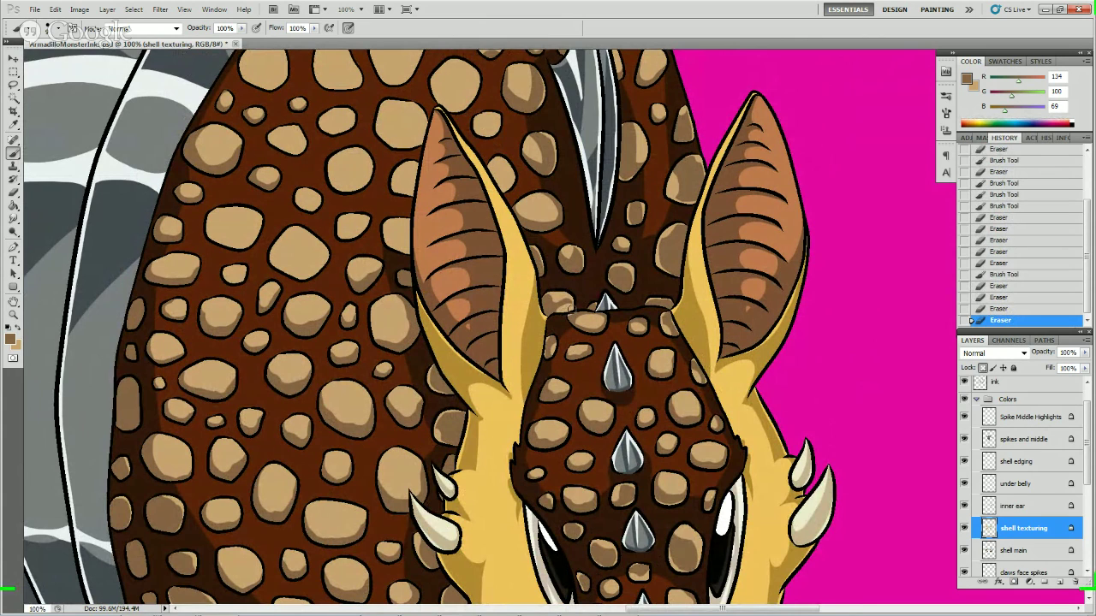
- Erase and reshade the wide bump on the head plate's rear edge, beside the topmost spike, with darker brown
{"action": "left_click_drag", "start_coordinate": [582, 308], "coordinate": [591, 307]}
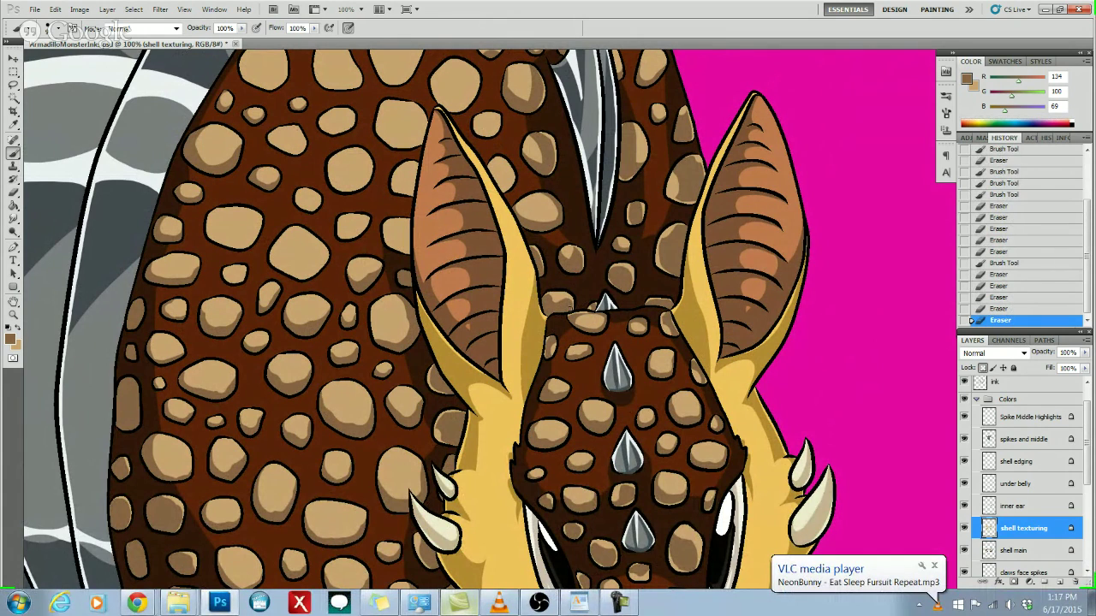
{"action": "left_click_drag", "start_coordinate": [568, 305], "coordinate": [571, 309]}
{"action": "left_click", "coordinate": [578, 317]}
{"action": "left_click", "coordinate": [578, 317]}
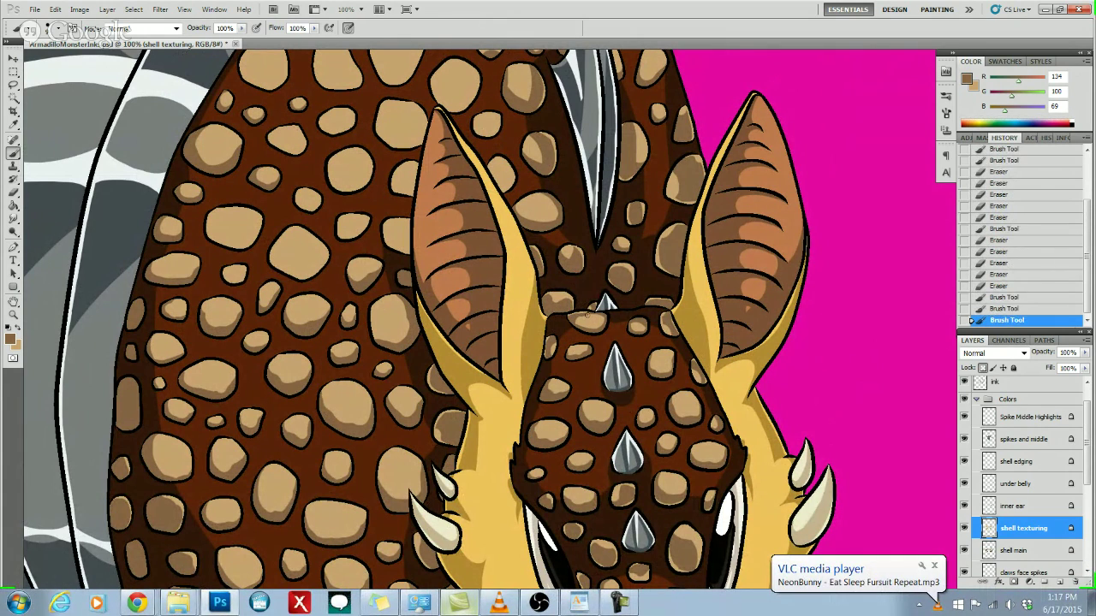
{"action": "left_click", "coordinate": [578, 317]}
{"action": "left_click", "coordinate": [578, 318]}
{"action": "left_click_drag", "start_coordinate": [579, 317], "coordinate": [591, 313]}
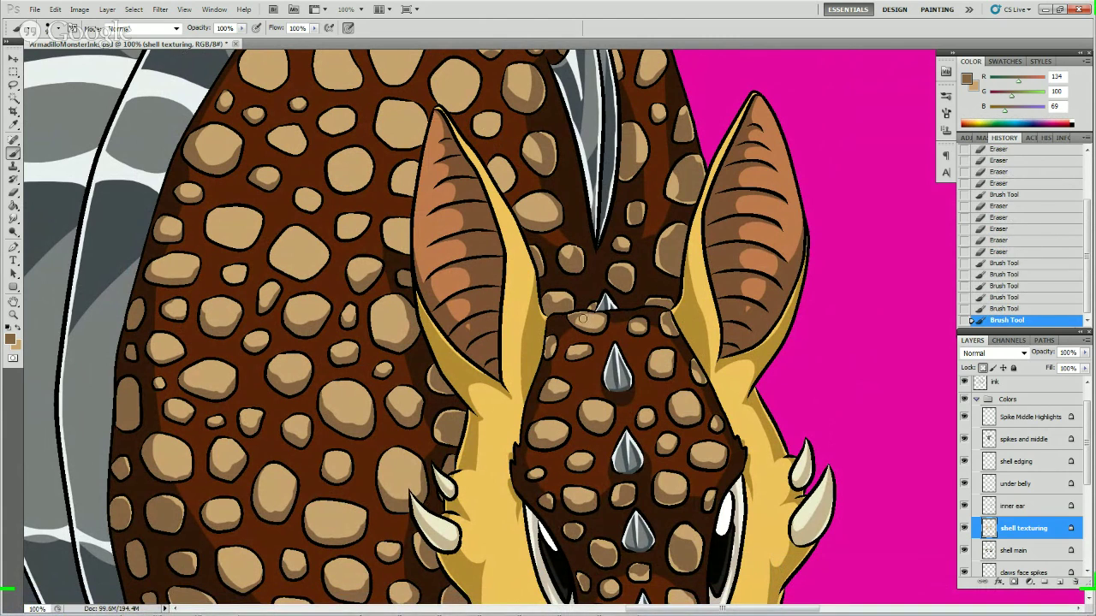
{"action": "left_click", "coordinate": [591, 317]}
{"action": "left_click_drag", "start_coordinate": [621, 396], "coordinate": [588, 323]}
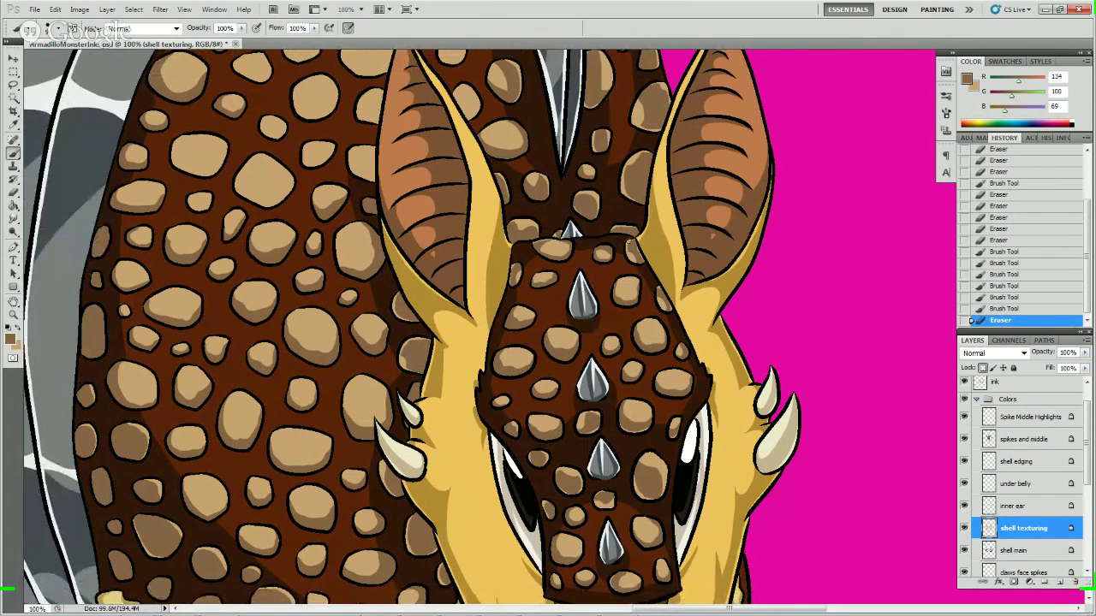
{"action": "left_click_drag", "start_coordinate": [633, 240], "coordinate": [553, 291]}
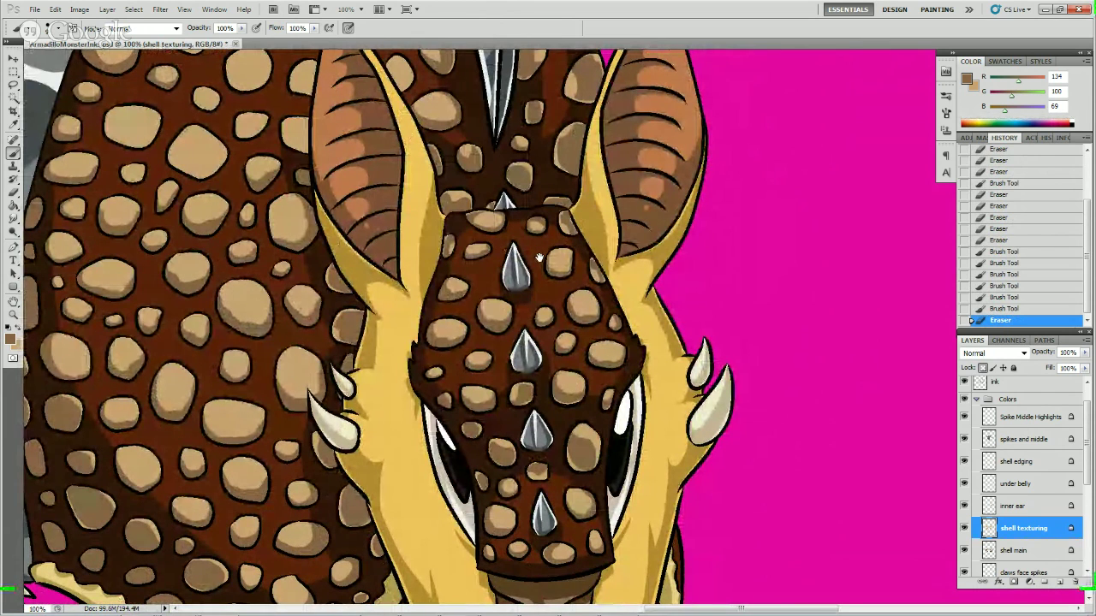
{"action": "scroll", "coordinate": [548, 239], "scroll_direction": "up", "scroll_amount": 1}
{"action": "left_click_drag", "start_coordinate": [548, 240], "coordinate": [561, 321]}
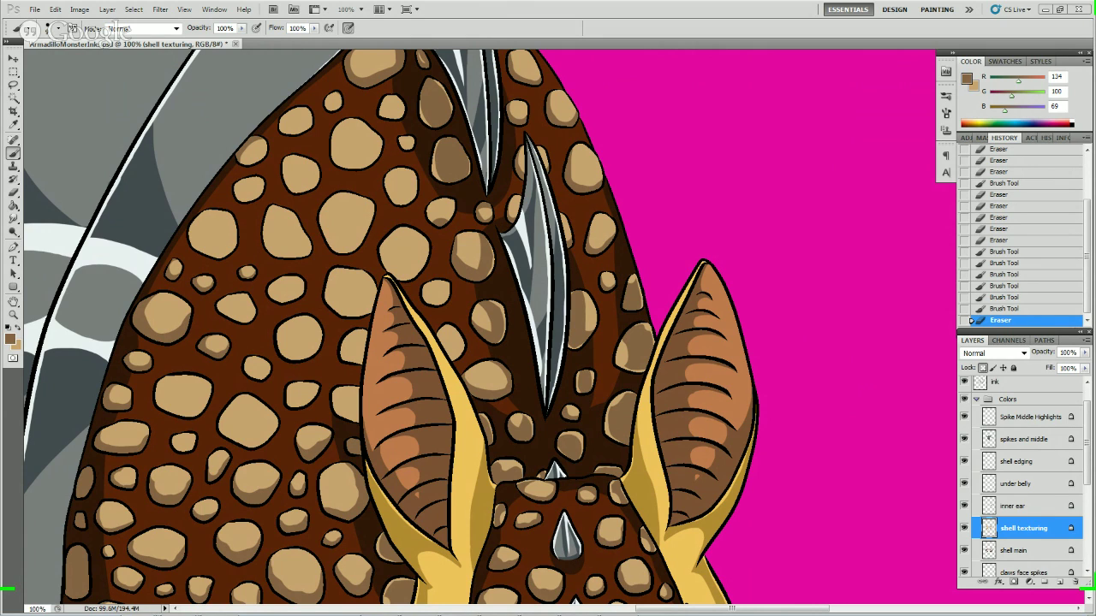
{"action": "mouse_move", "coordinate": [675, 613]}
{"action": "key", "text": "F9"}
{"action": "left_click_drag", "start_coordinate": [756, 297], "coordinate": [654, 271]}
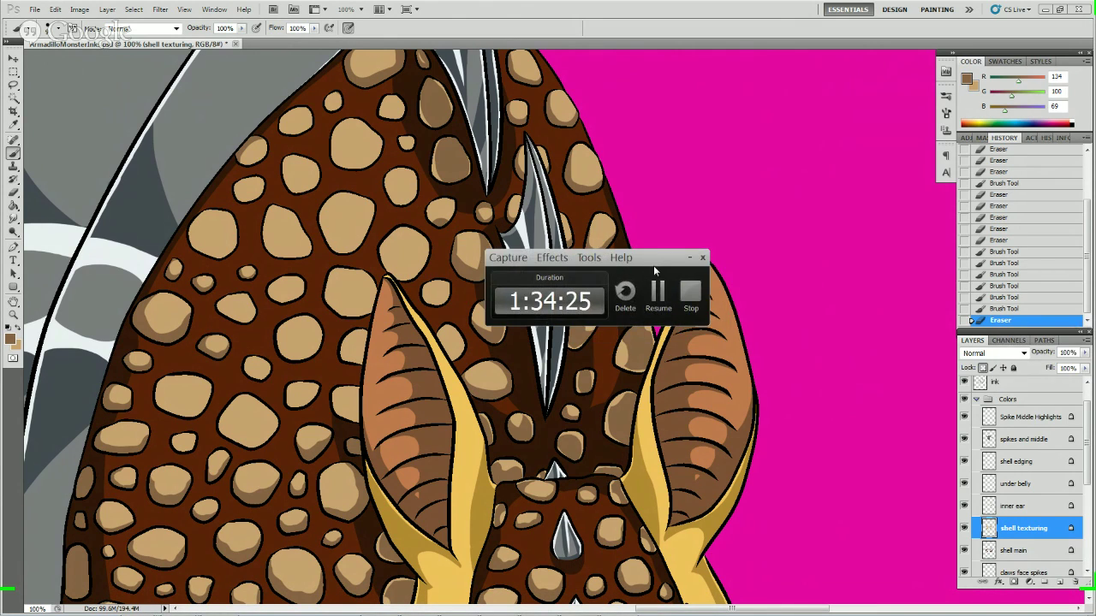
{"action": "mouse_move", "coordinate": [590, 612]}
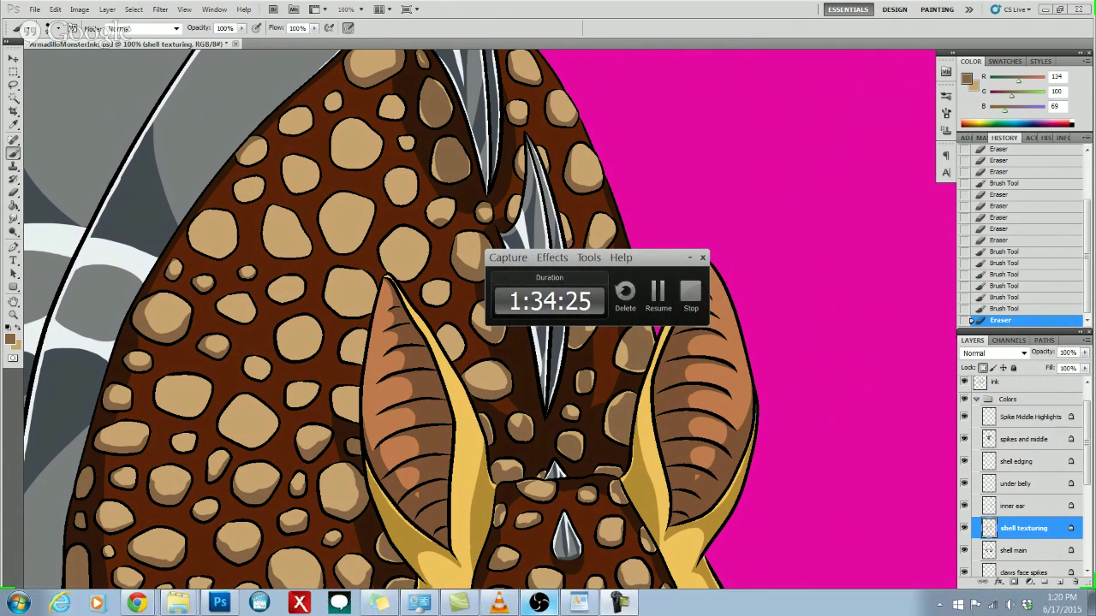
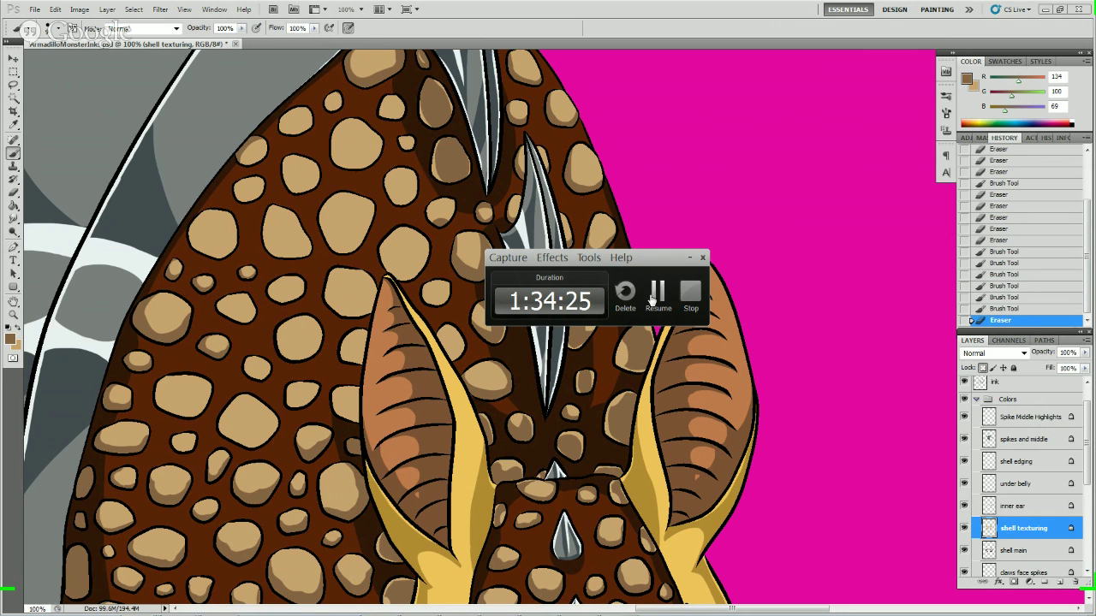
{"action": "left_click_drag", "start_coordinate": [645, 266], "coordinate": [1095, 265]}
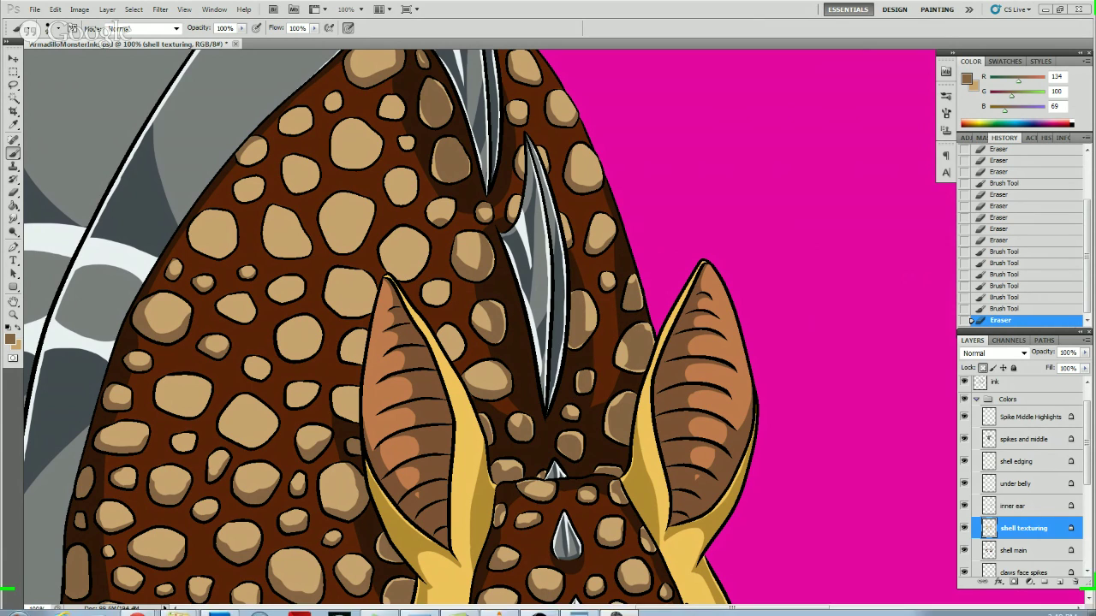
{"action": "mouse_move", "coordinate": [514, 610]}
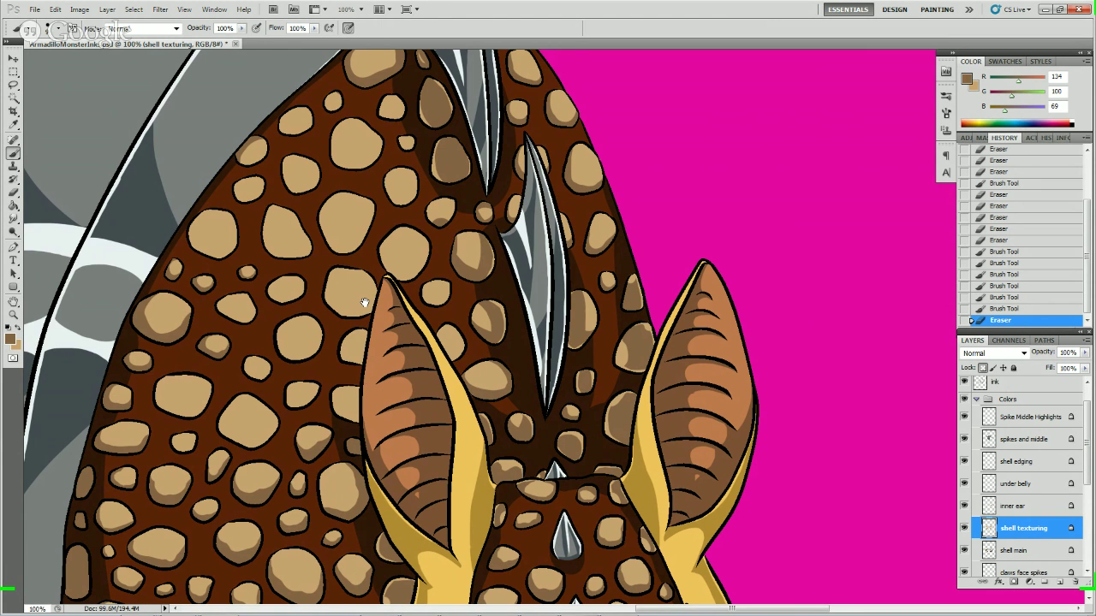
- Fit the whole artwork in view and examine the shading across the armadillo's shell, head and tail
{"action": "scroll", "coordinate": [363, 303], "scroll_direction": "down", "scroll_amount": 5}
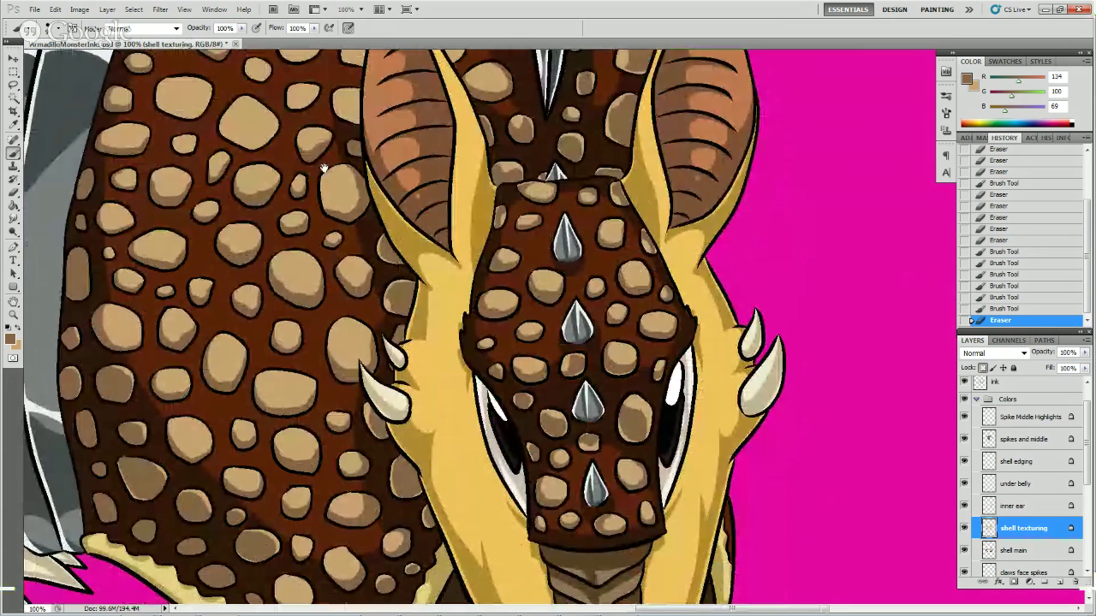
{"action": "scroll", "coordinate": [324, 167], "scroll_direction": "right", "scroll_amount": 2}
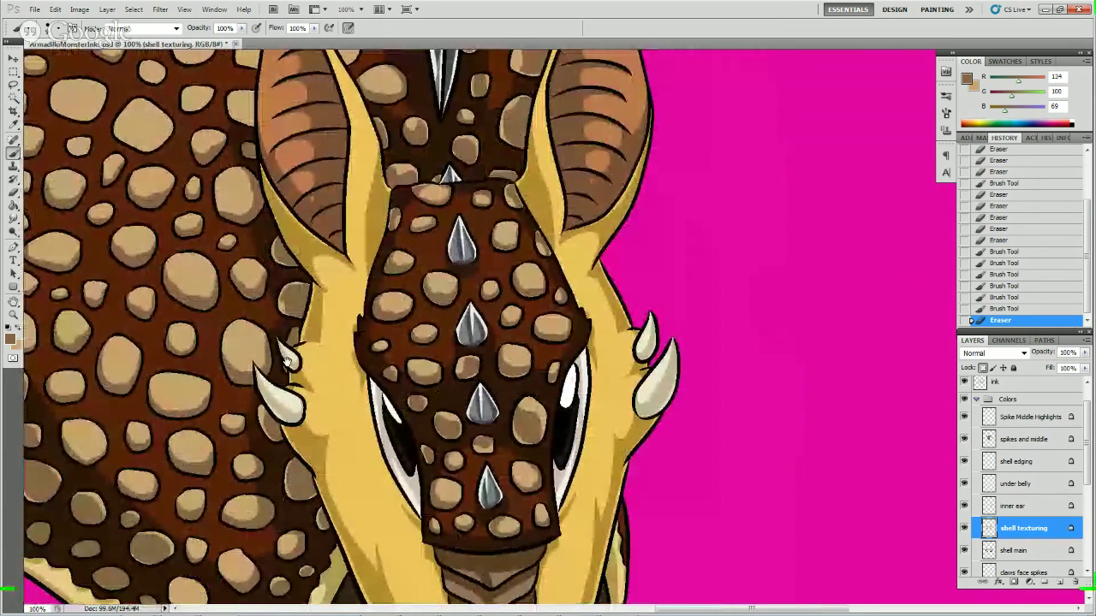
{"action": "scroll", "coordinate": [287, 360], "scroll_direction": "left", "scroll_amount": 2}
{"action": "left_click", "coordinate": [13, 315]}
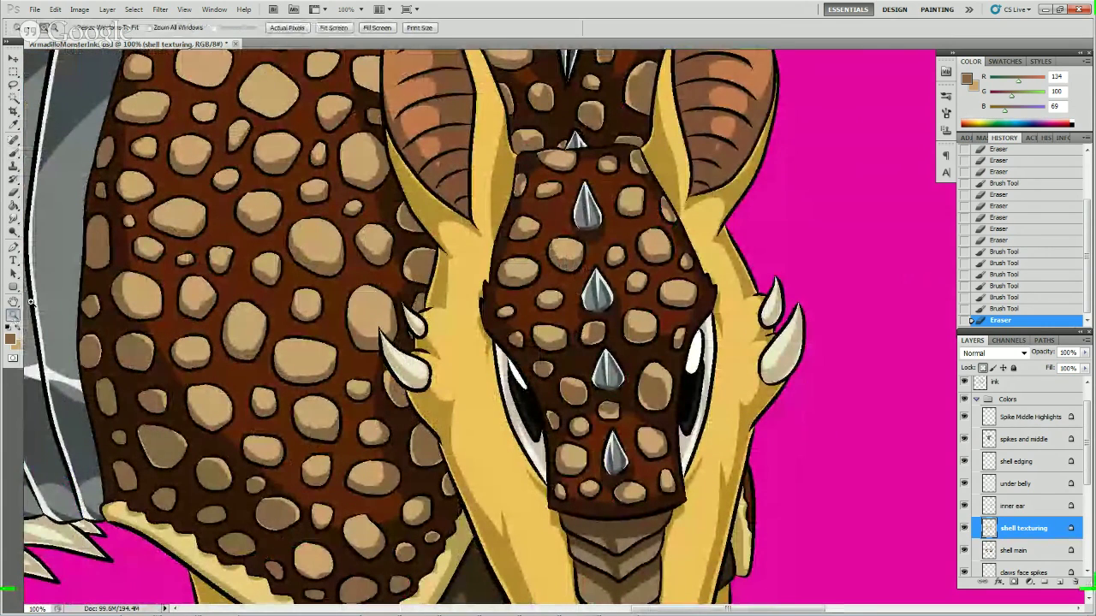
{"action": "left_click", "coordinate": [333, 28]}
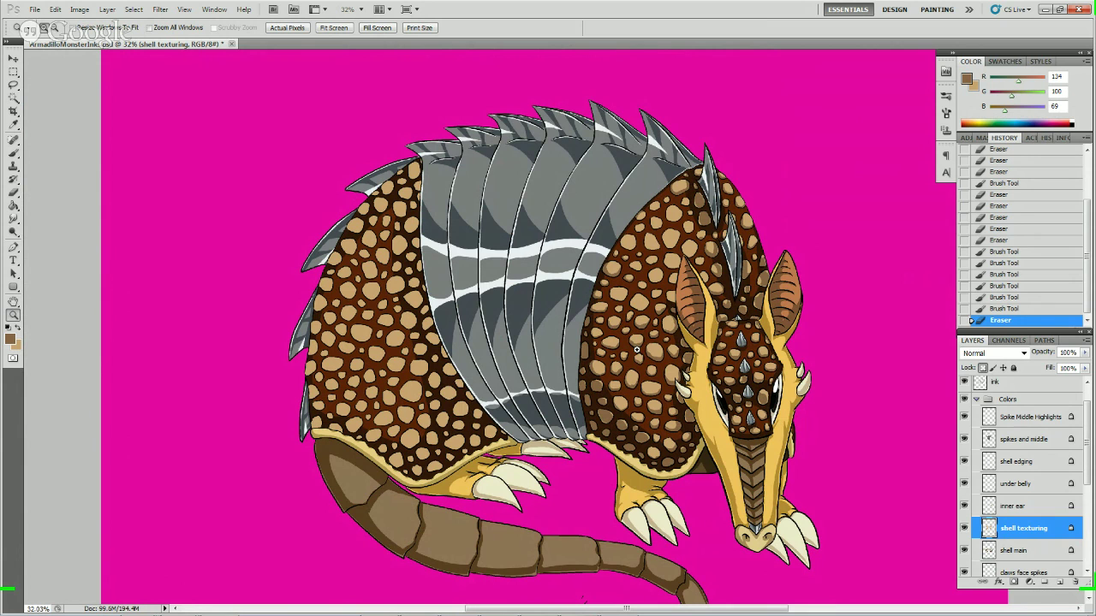
{"action": "left_click_drag", "start_coordinate": [633, 349], "coordinate": [557, 255]}
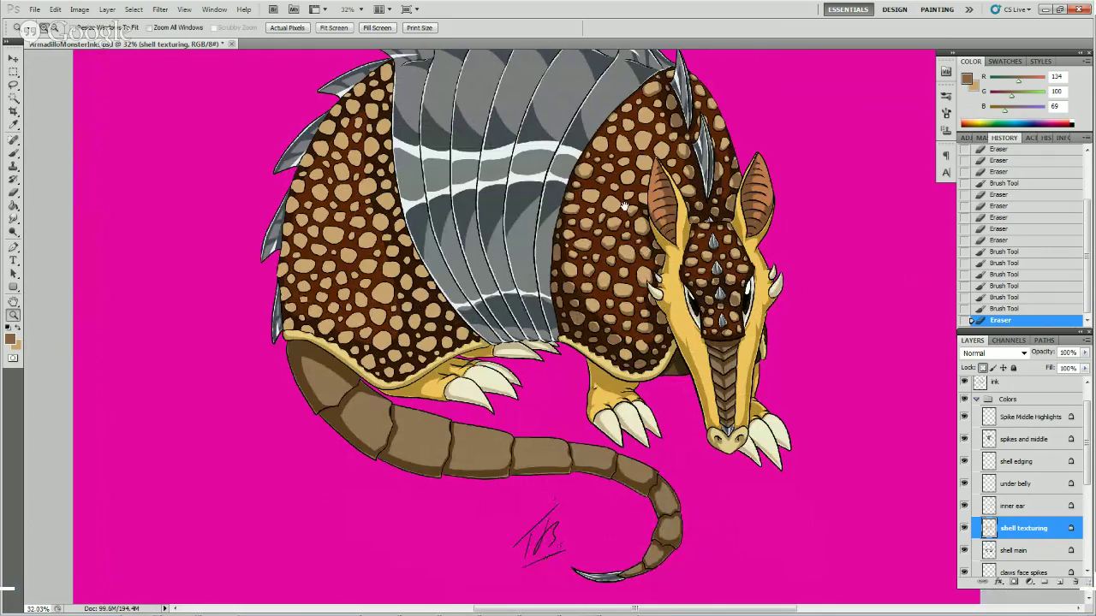
- Shade the narrow bump at the front shell's lower rear corner, beside the grey bands, with darker brown
{"action": "scroll", "coordinate": [626, 249], "scroll_direction": "up", "scroll_amount": 5}
{"action": "left_click_drag", "start_coordinate": [619, 274], "coordinate": [625, 123]}
{"action": "left_click_drag", "start_coordinate": [623, 196], "coordinate": [624, 257]}
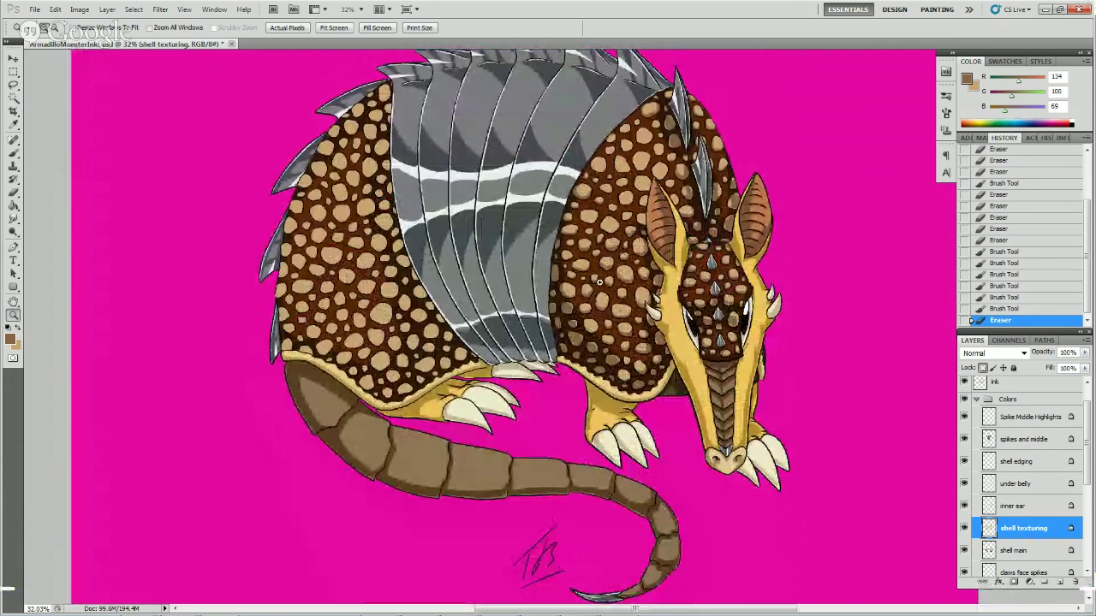
{"action": "double_click", "coordinate": [12, 314]}
{"action": "left_click_drag", "start_coordinate": [693, 257], "coordinate": [615, 202]}
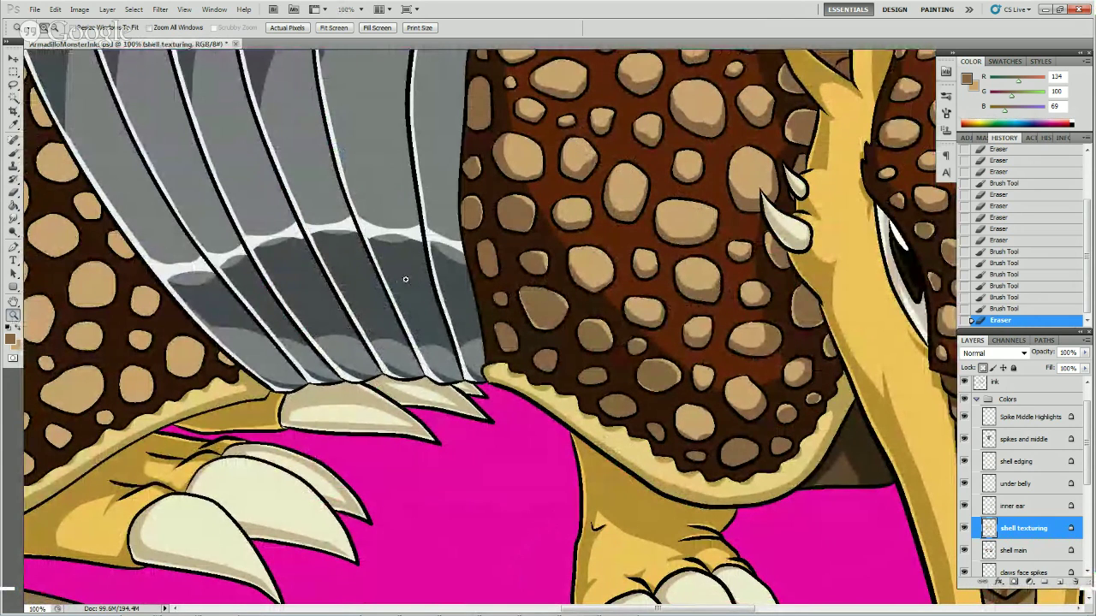
{"action": "left_click", "coordinate": [14, 154]}
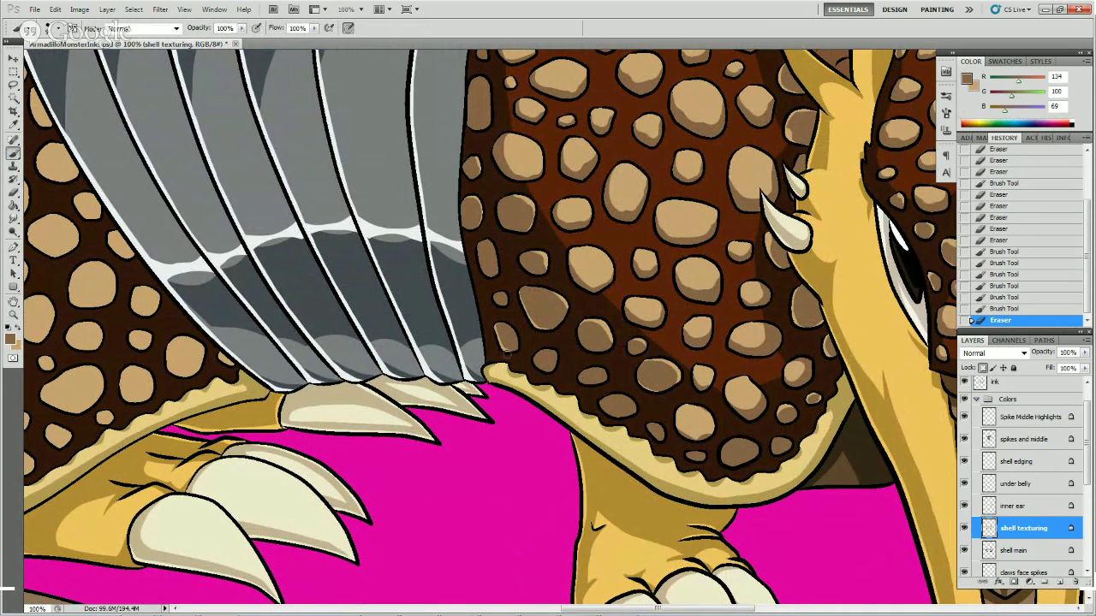
{"action": "left_click_drag", "start_coordinate": [505, 351], "coordinate": [524, 352]}
{"action": "left_click", "coordinate": [515, 344]}
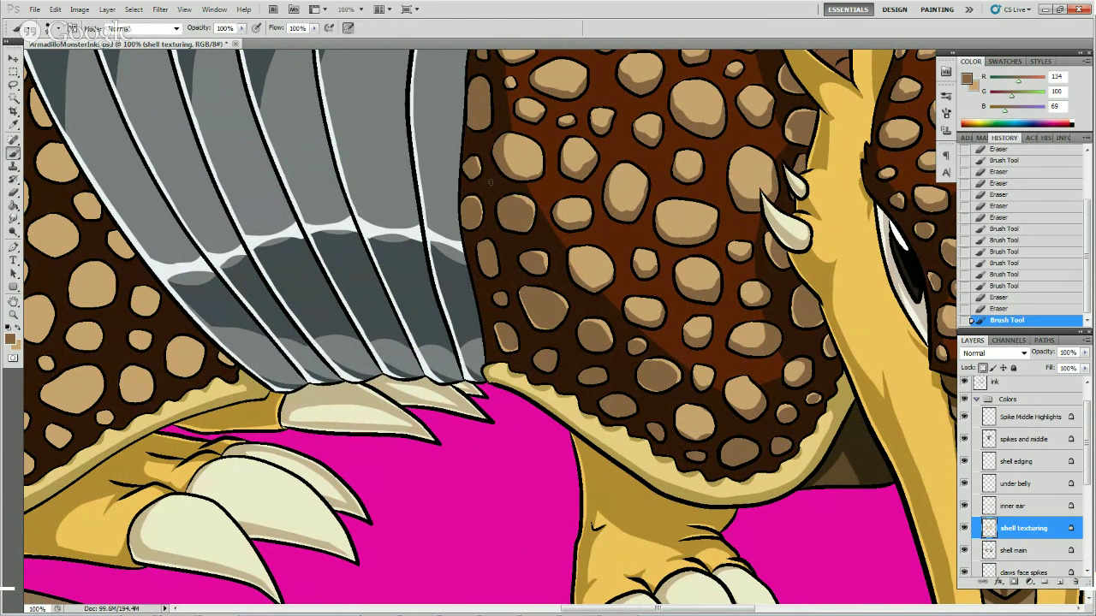
- Erase highlights and repaint darker brown shading on the small round bump just above the edging at the front shell's lower rear corner
{"action": "key", "text": "e"}
{"action": "left_click_drag", "start_coordinate": [543, 347], "coordinate": [555, 367]}
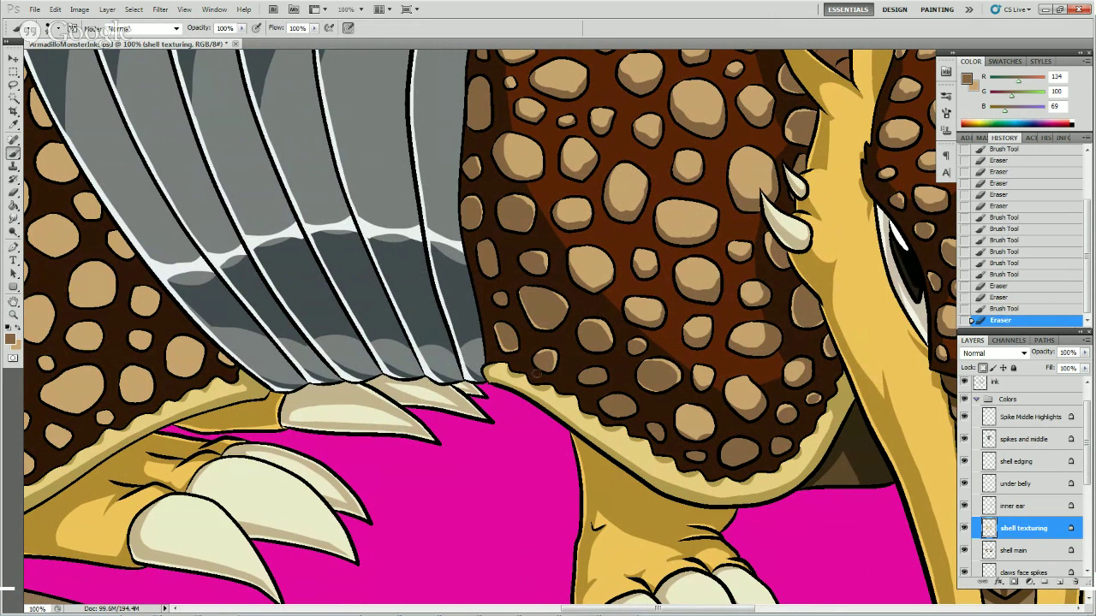
{"action": "left_click", "coordinate": [539, 374]}
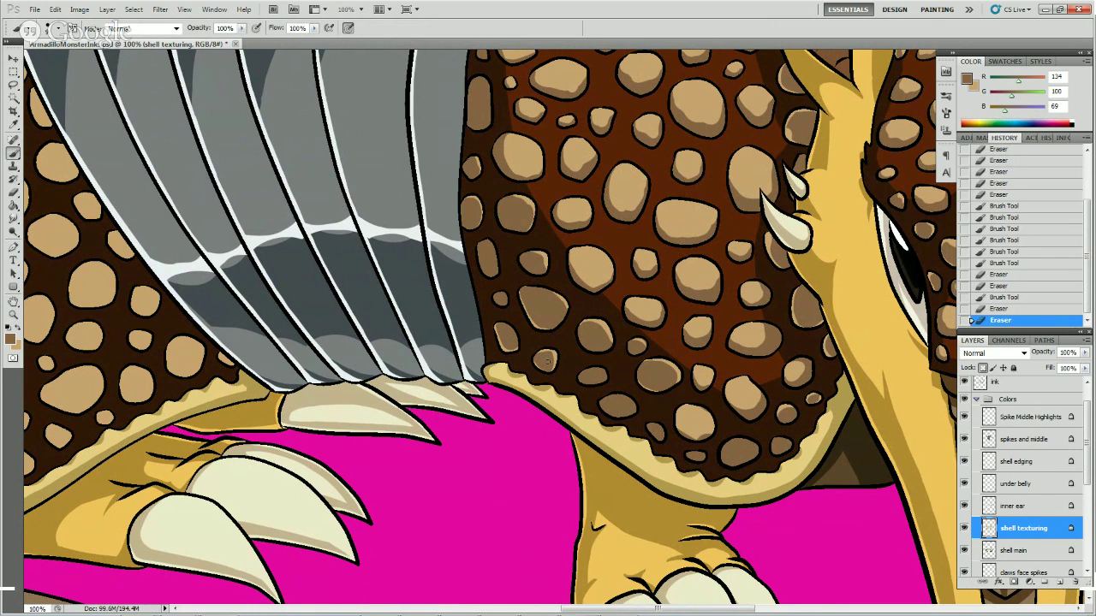
{"action": "left_click", "coordinate": [548, 360]}
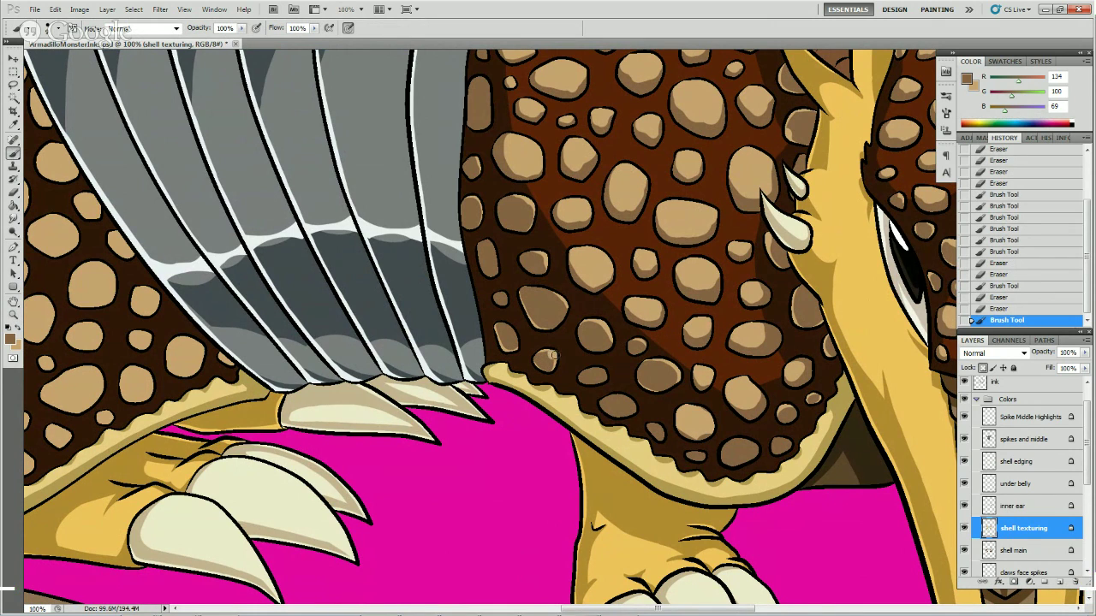
{"action": "key", "text": "e"}
{"action": "left_click", "coordinate": [553, 361]}
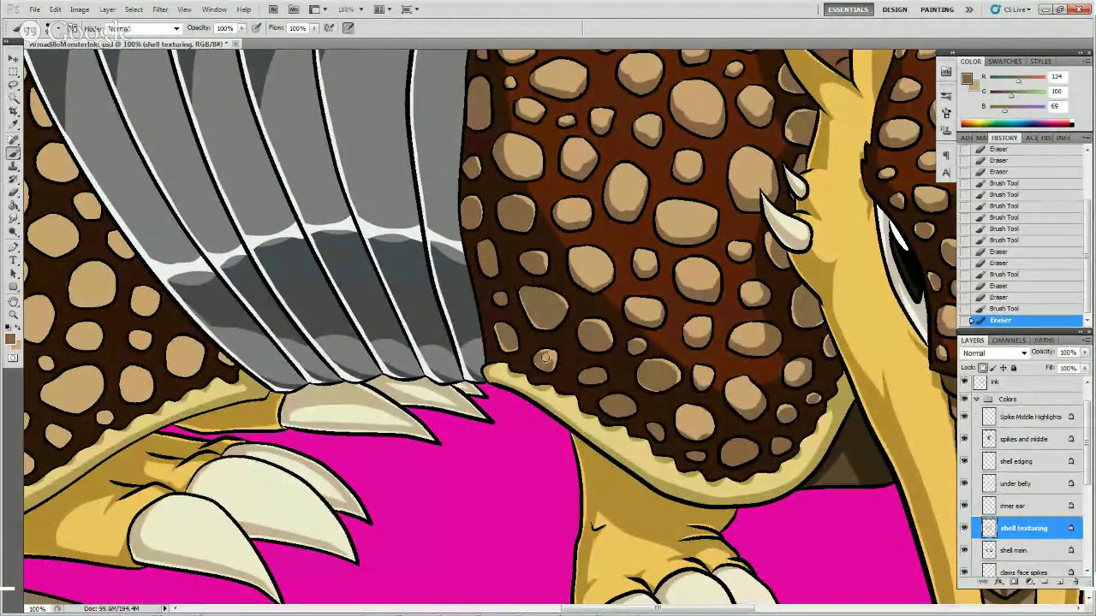
{"action": "left_click", "coordinate": [543, 358]}
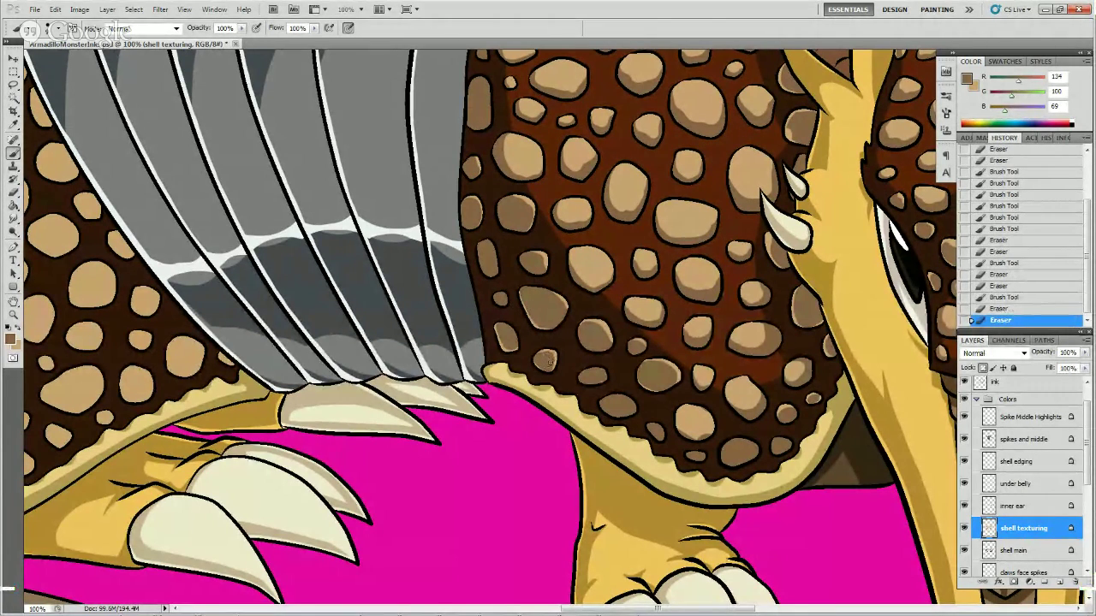
{"action": "left_click", "coordinate": [545, 357]}
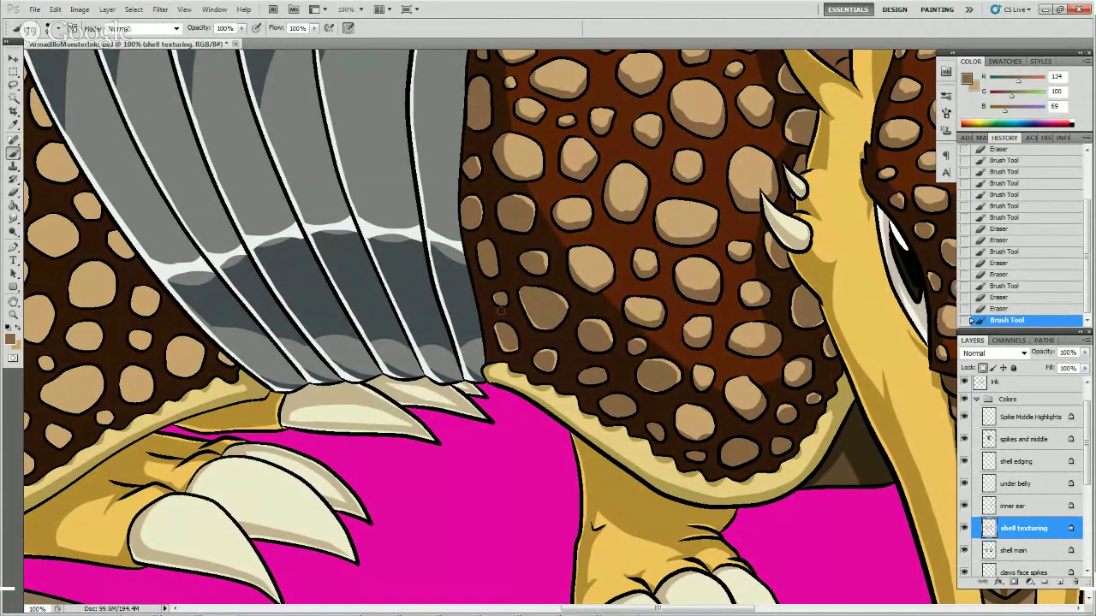
- Highlight and shade the tiny bump above that corner and the edge bumps running up beside the grey bands
{"action": "left_click_drag", "start_coordinate": [499, 303], "coordinate": [473, 202]}
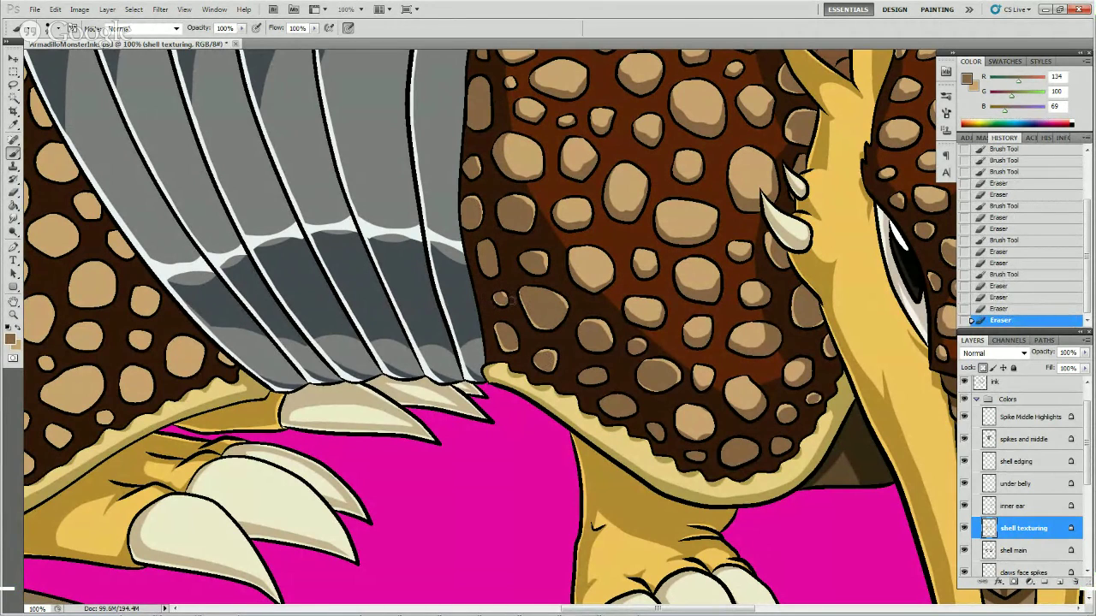
{"action": "left_click_drag", "start_coordinate": [503, 301], "coordinate": [515, 296]}
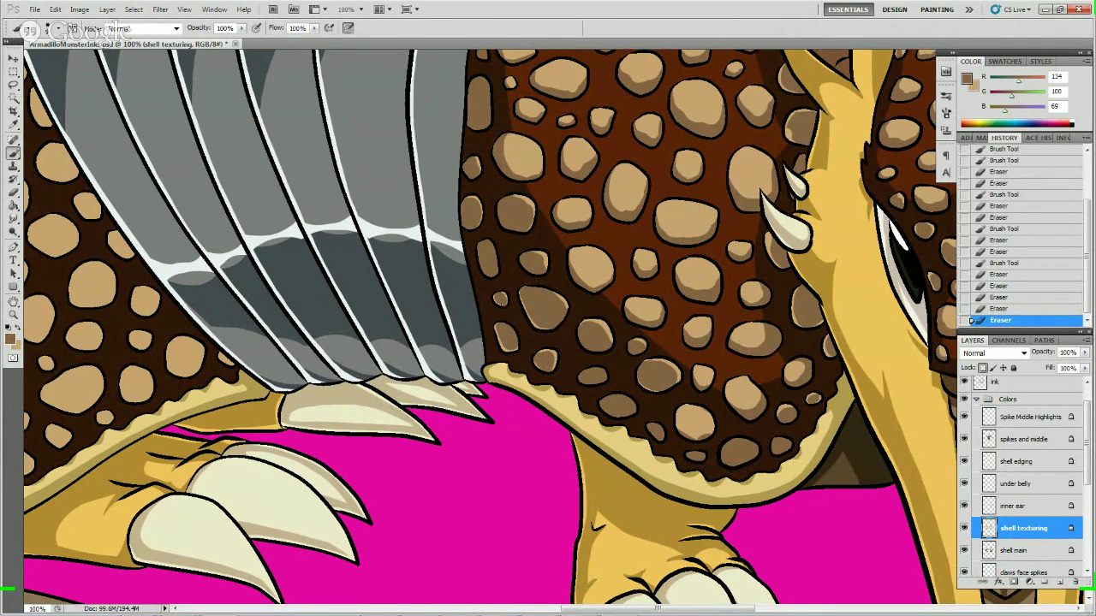
{"action": "left_click", "coordinate": [501, 299]}
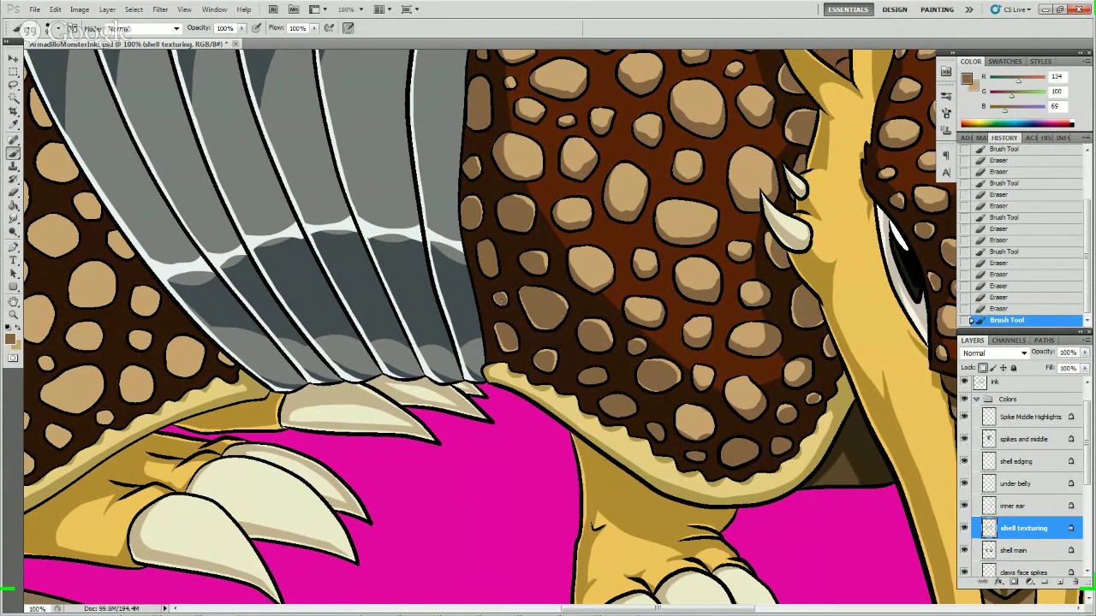
{"action": "left_click", "coordinate": [503, 247]}
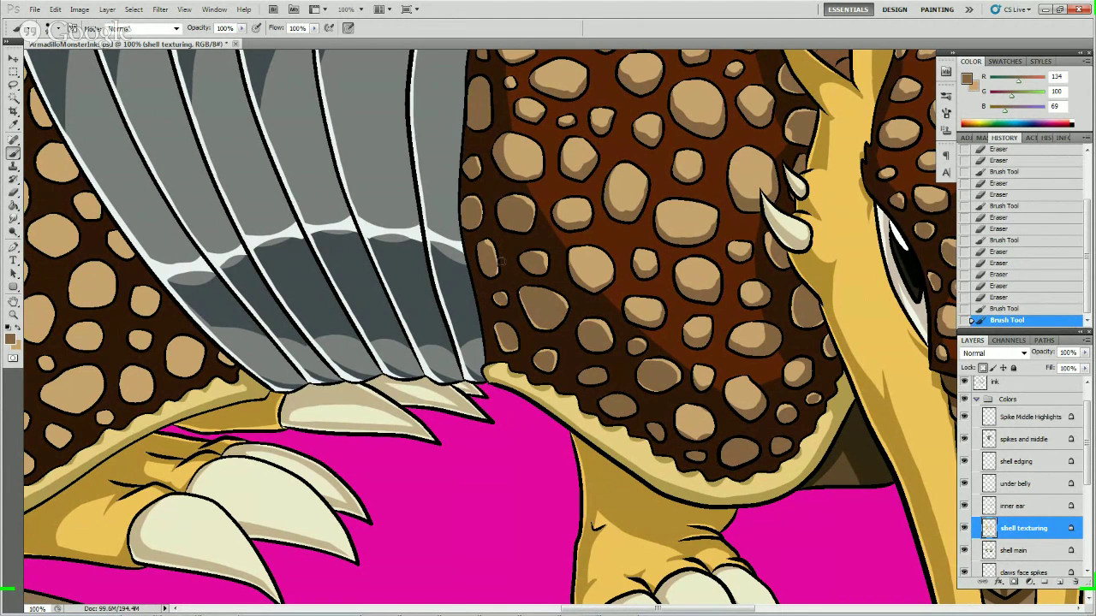
{"action": "left_click_drag", "start_coordinate": [476, 237], "coordinate": [481, 215]}
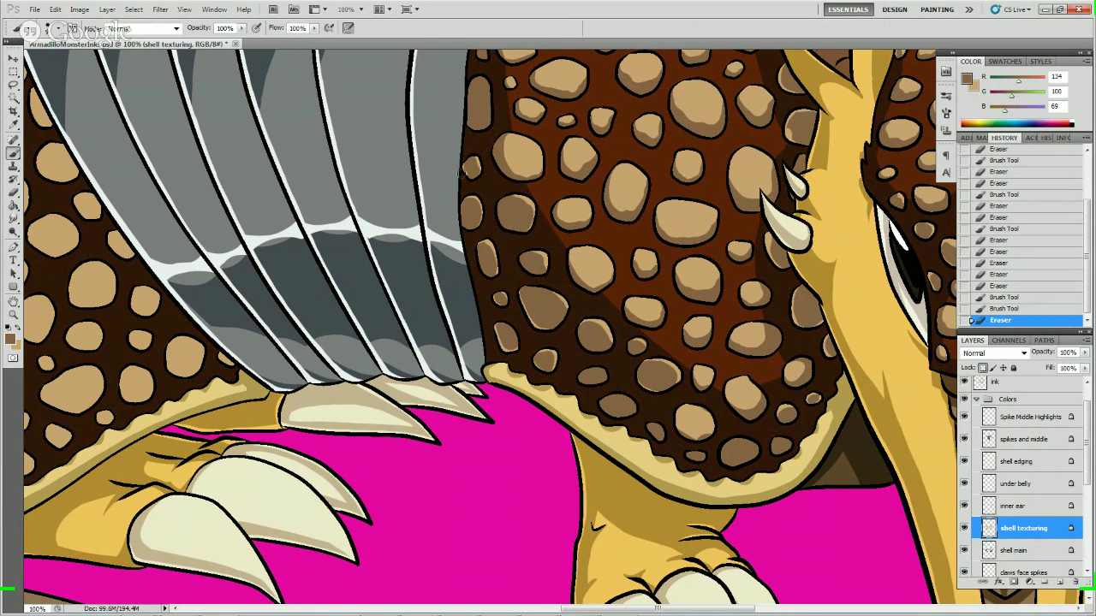
{"action": "left_click_drag", "start_coordinate": [465, 178], "coordinate": [468, 191]}
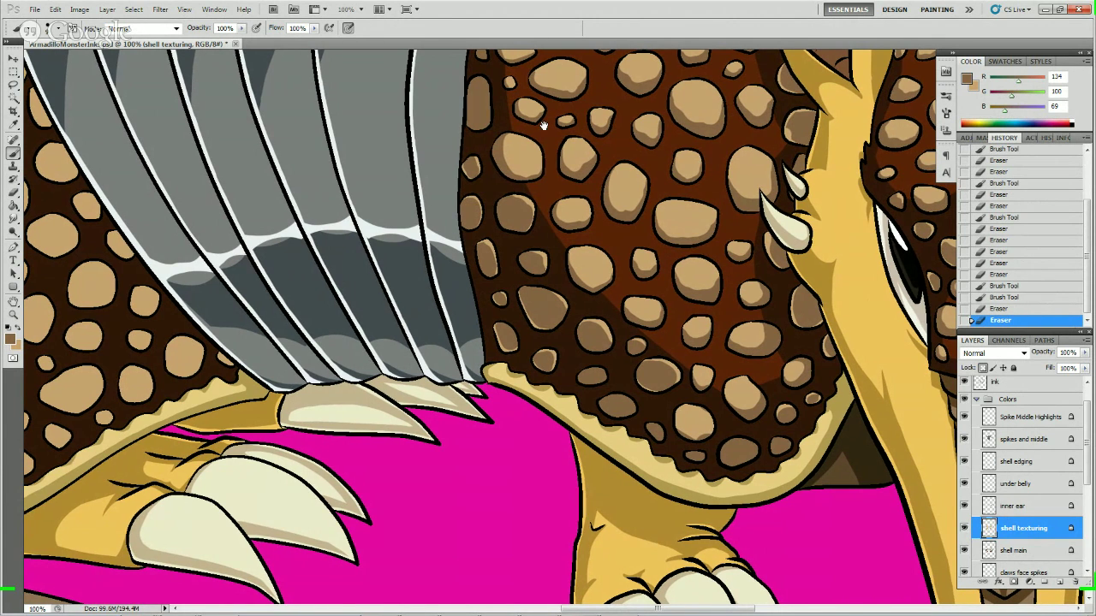
- Erase a highlight and touch up the shading on the narrow shell-edge bump level with the left ear's base
{"action": "left_click_drag", "start_coordinate": [543, 126], "coordinate": [386, 458]}
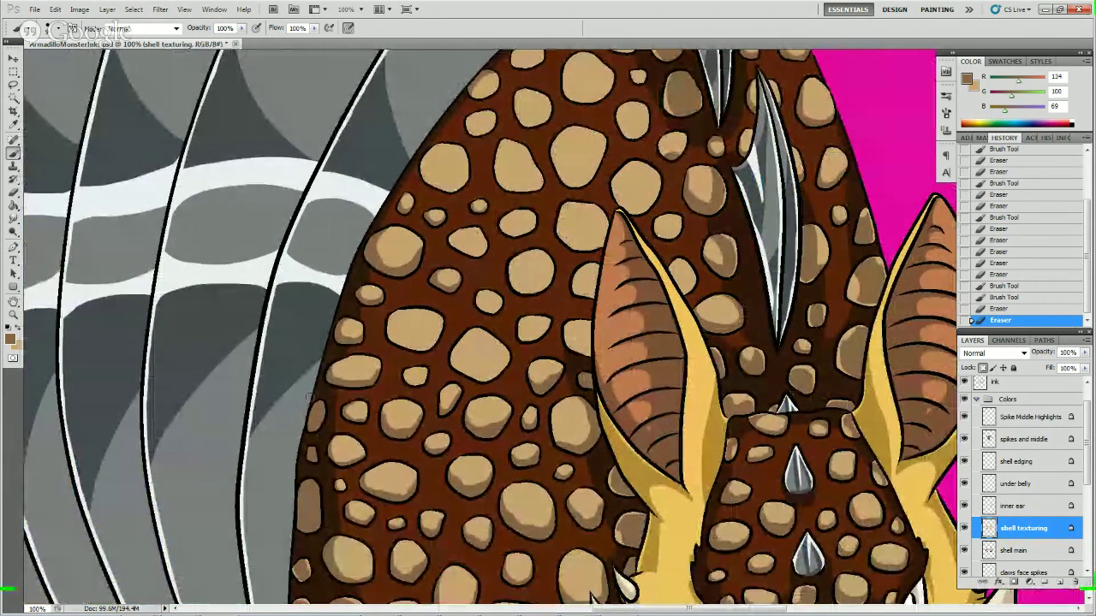
{"action": "left_click_drag", "start_coordinate": [315, 399], "coordinate": [321, 428]}
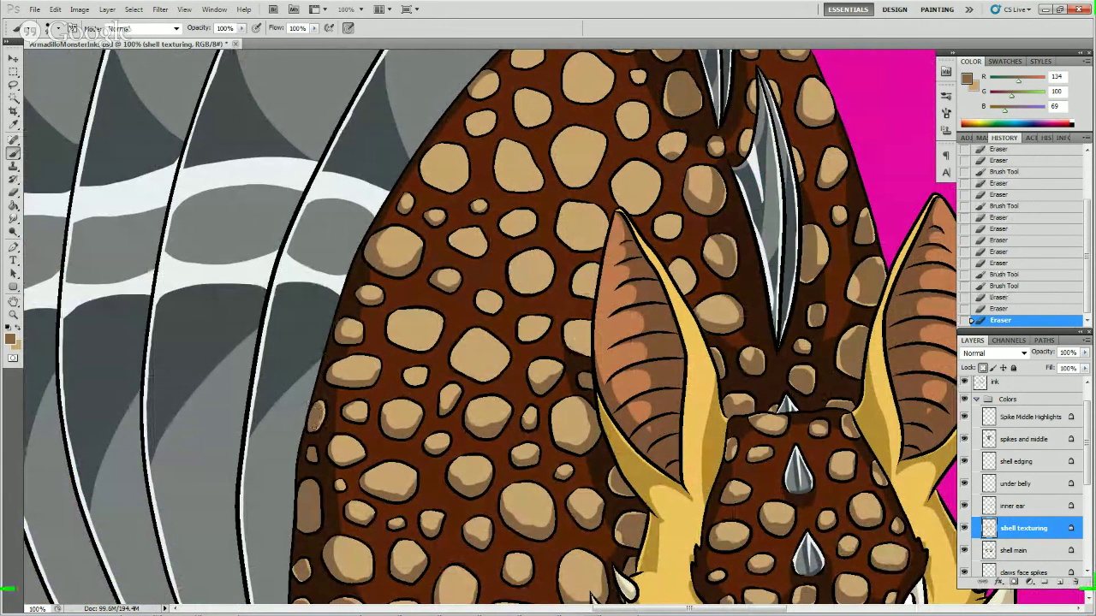
{"action": "left_click_drag", "start_coordinate": [315, 422], "coordinate": [317, 428]}
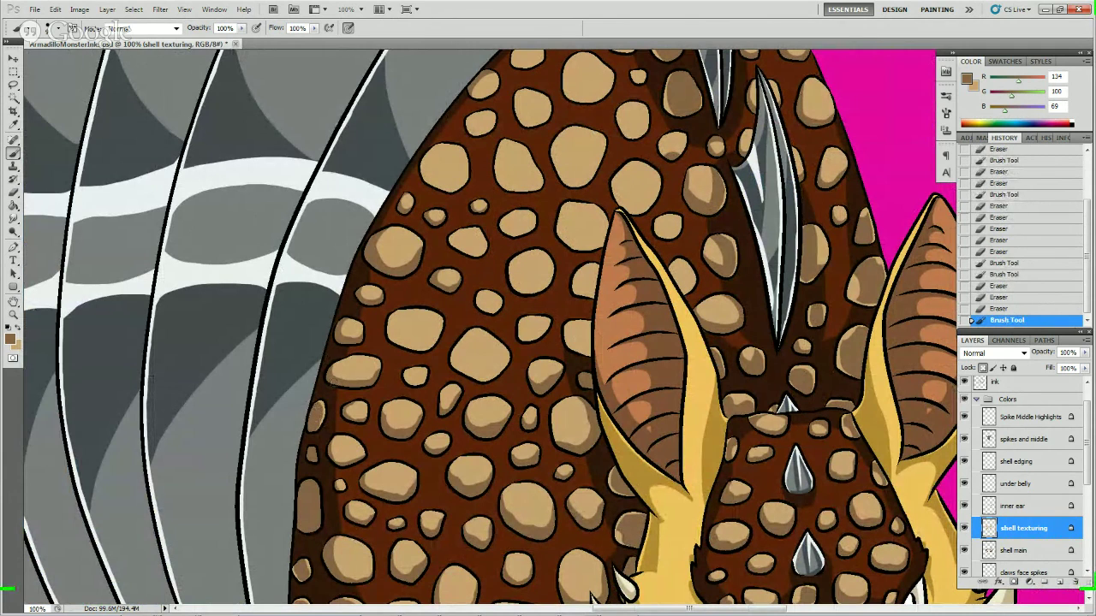
- Highlight and reshade the small edge bump below it and the tall oval bump beside the grey bands
{"action": "mouse_move", "coordinate": [311, 443]}
{"action": "left_mouse_down"}
{"action": "mouse_move", "coordinate": [314, 538]}
{"action": "mouse_move", "coordinate": [300, 505]}
{"action": "left_mouse_up"}
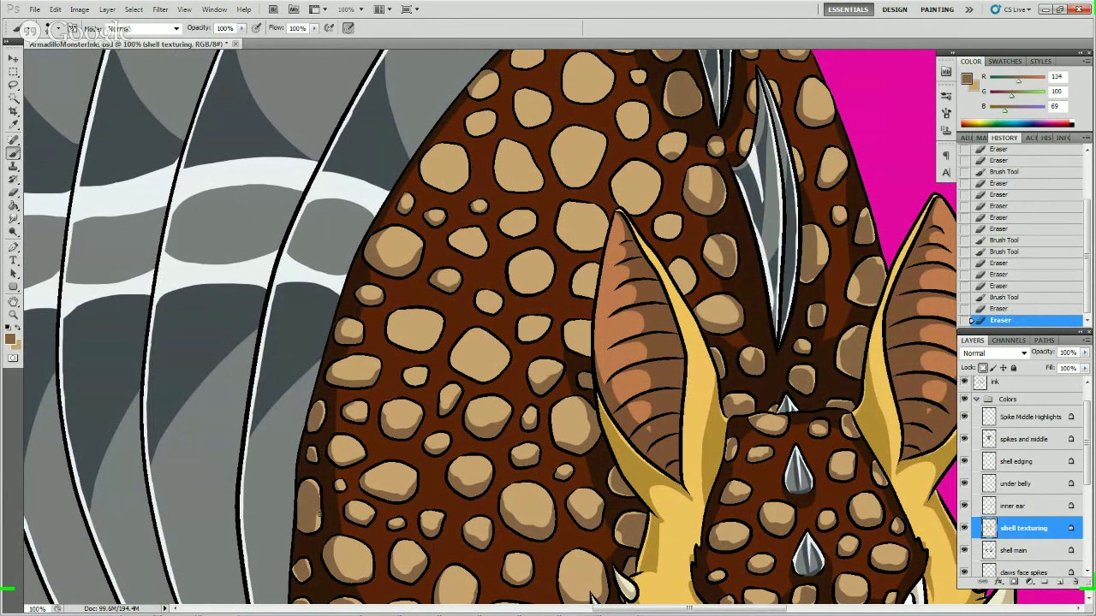
{"action": "left_click_drag", "start_coordinate": [317, 505], "coordinate": [319, 514]}
{"action": "left_click", "coordinate": [312, 531]}
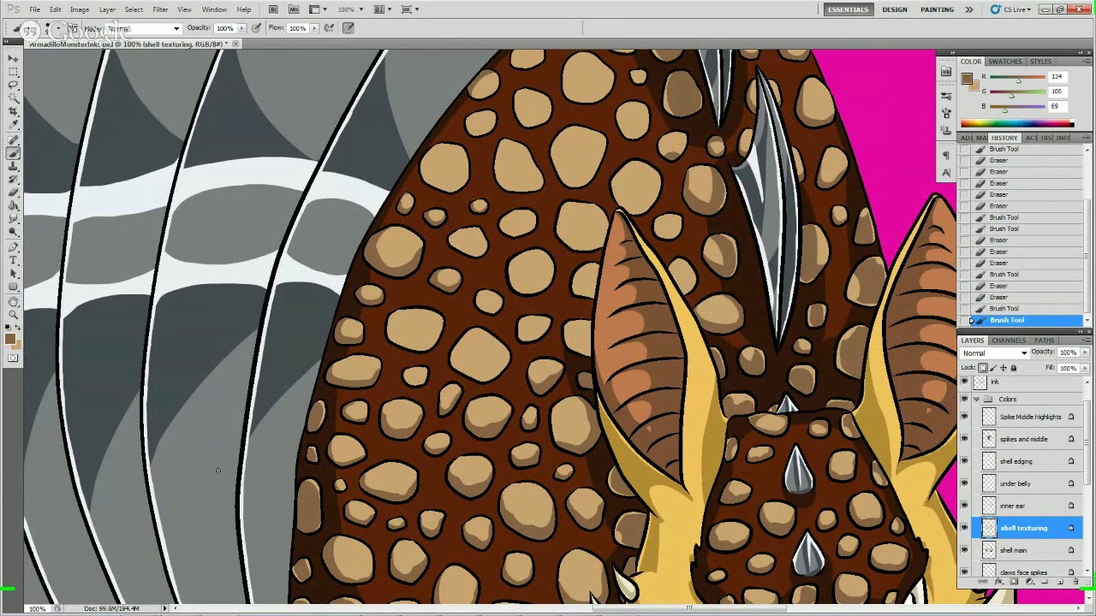
{"action": "left_click", "coordinate": [325, 519]}
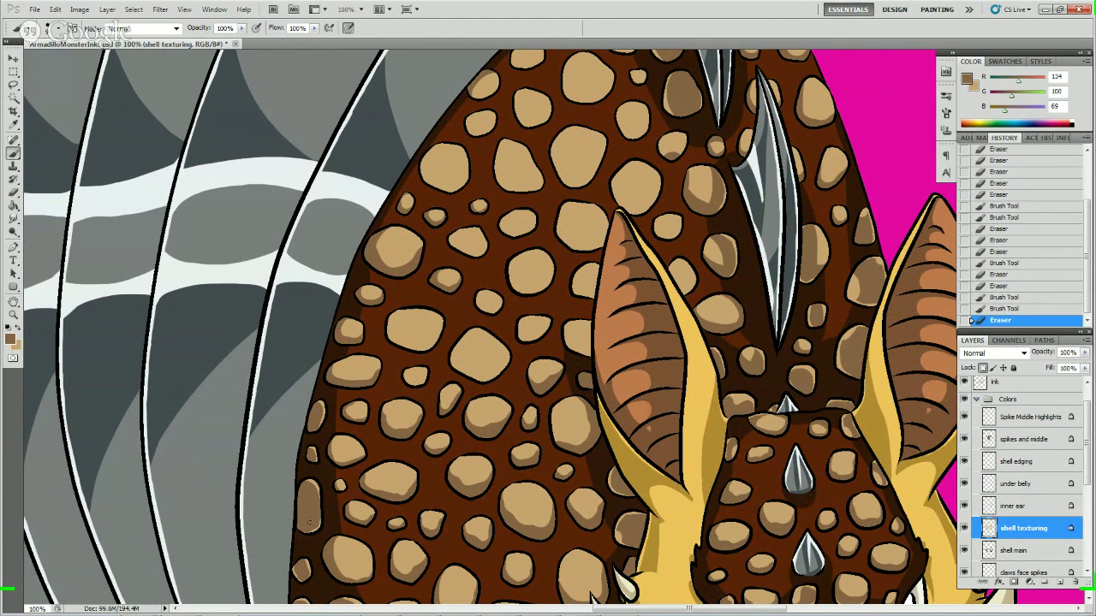
{"action": "left_click", "coordinate": [317, 519]}
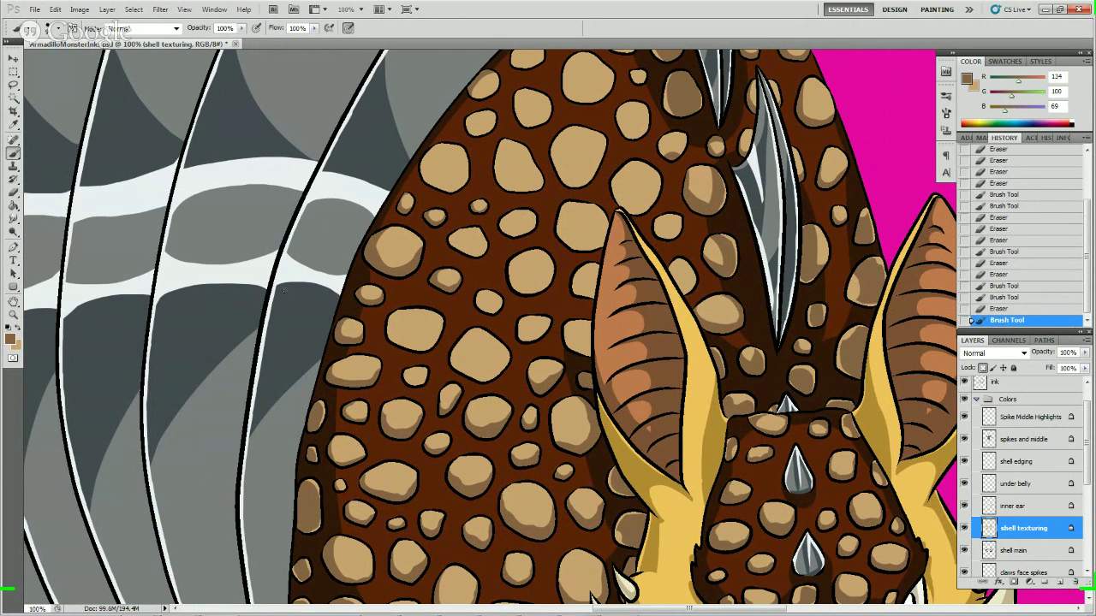
- Highlight and shade the two flat dark bumps near the front shell's lower edging, above the front leg
{"action": "left_click_drag", "start_coordinate": [395, 471], "coordinate": [402, 306]}
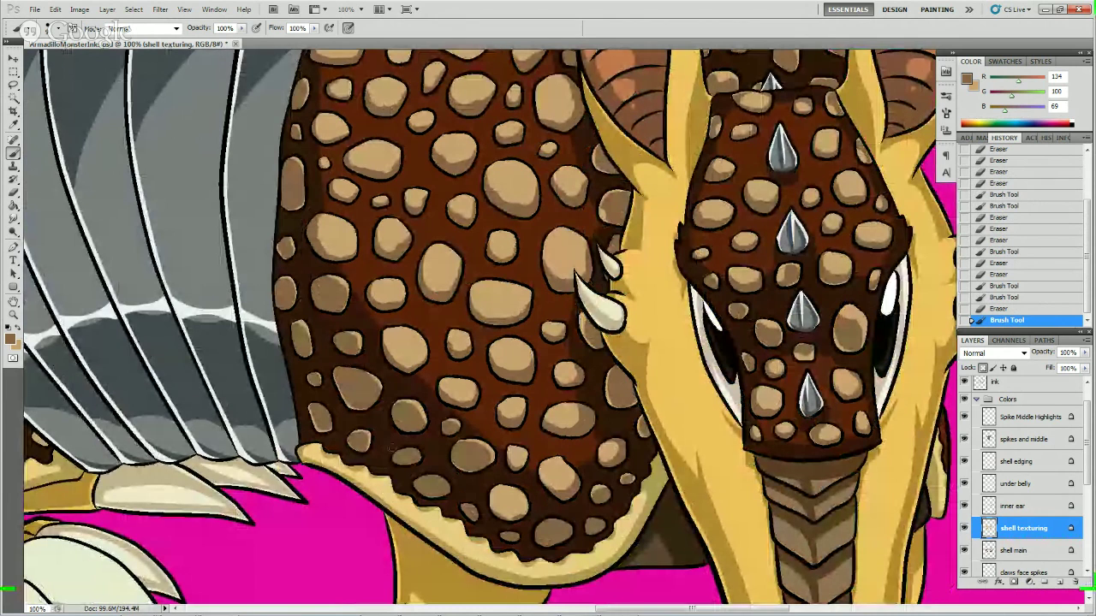
{"action": "left_click_drag", "start_coordinate": [417, 451], "coordinate": [423, 458]}
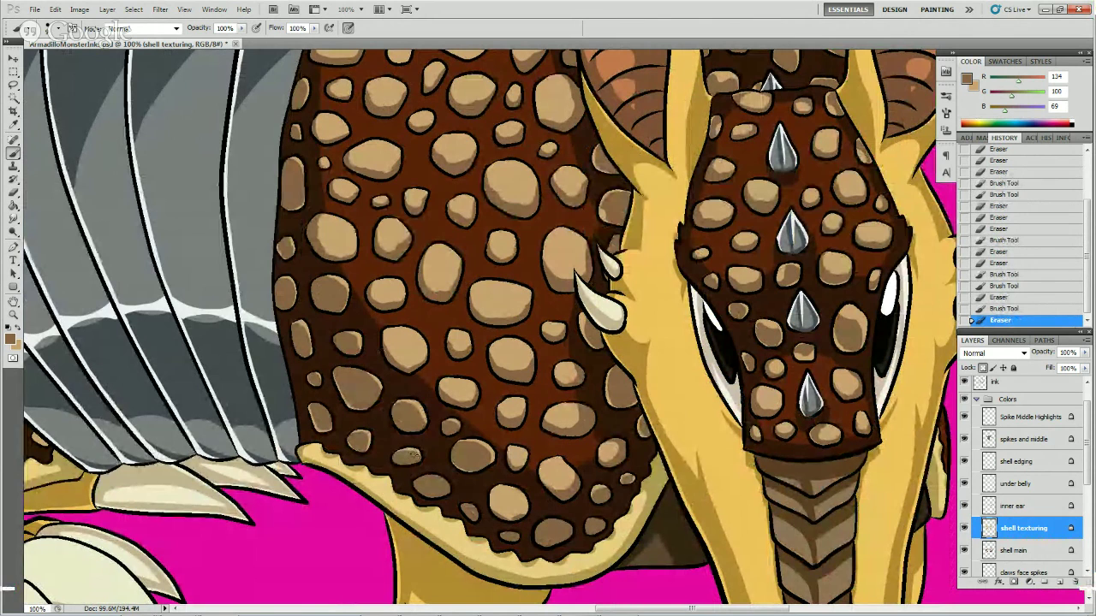
{"action": "left_click_drag", "start_coordinate": [413, 455], "coordinate": [416, 445]}
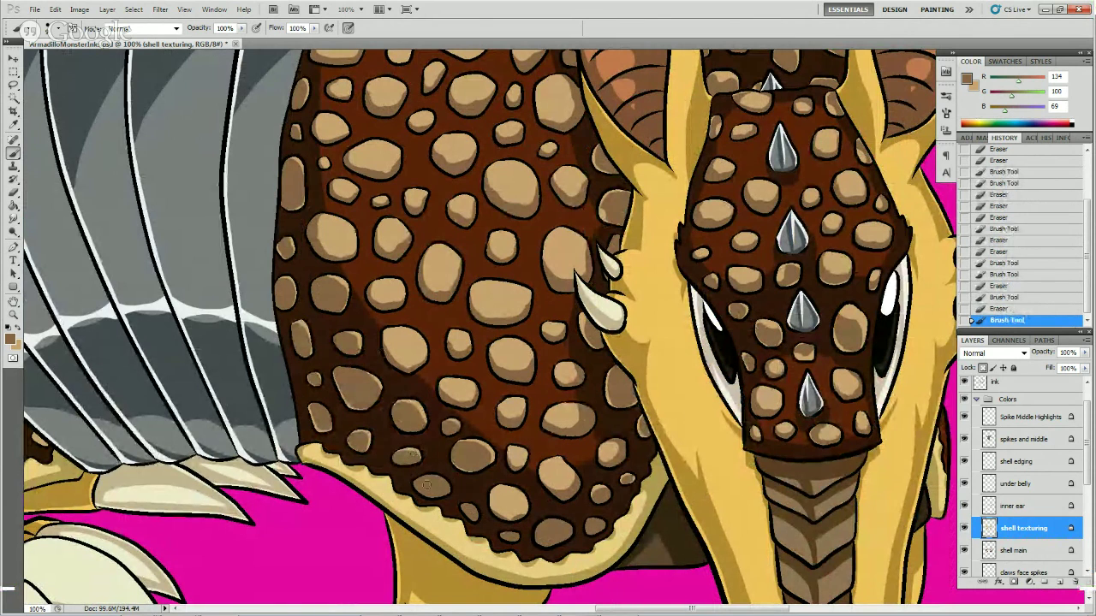
{"action": "mouse_move", "coordinate": [416, 489]}
{"action": "left_mouse_down"}
{"action": "mouse_move", "coordinate": [440, 500]}
{"action": "mouse_move", "coordinate": [449, 488]}
{"action": "left_mouse_up"}
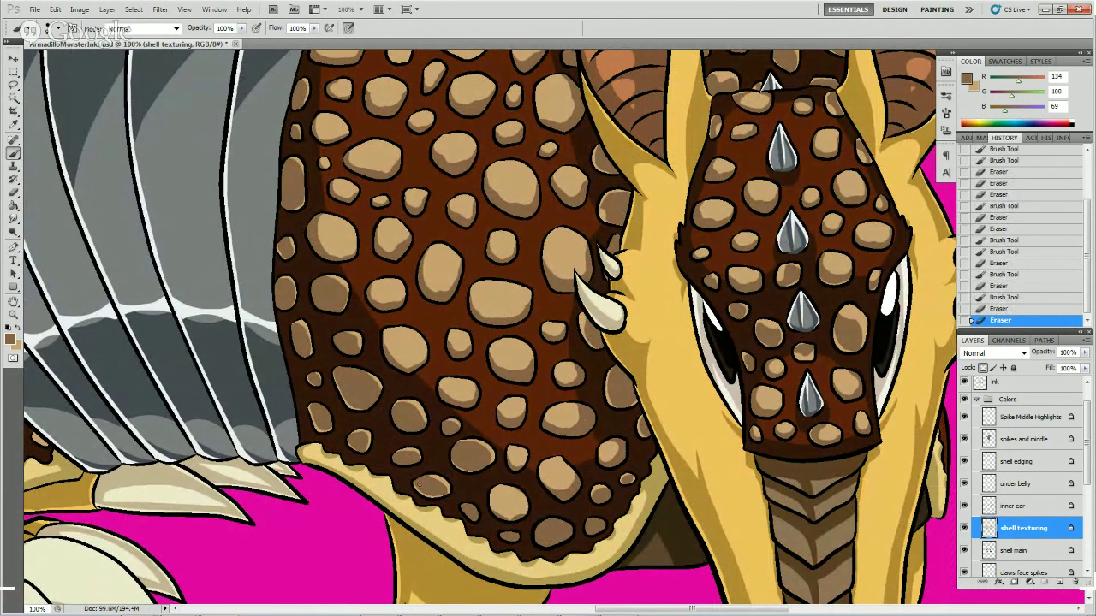
{"action": "left_click_drag", "start_coordinate": [428, 485], "coordinate": [431, 486]}
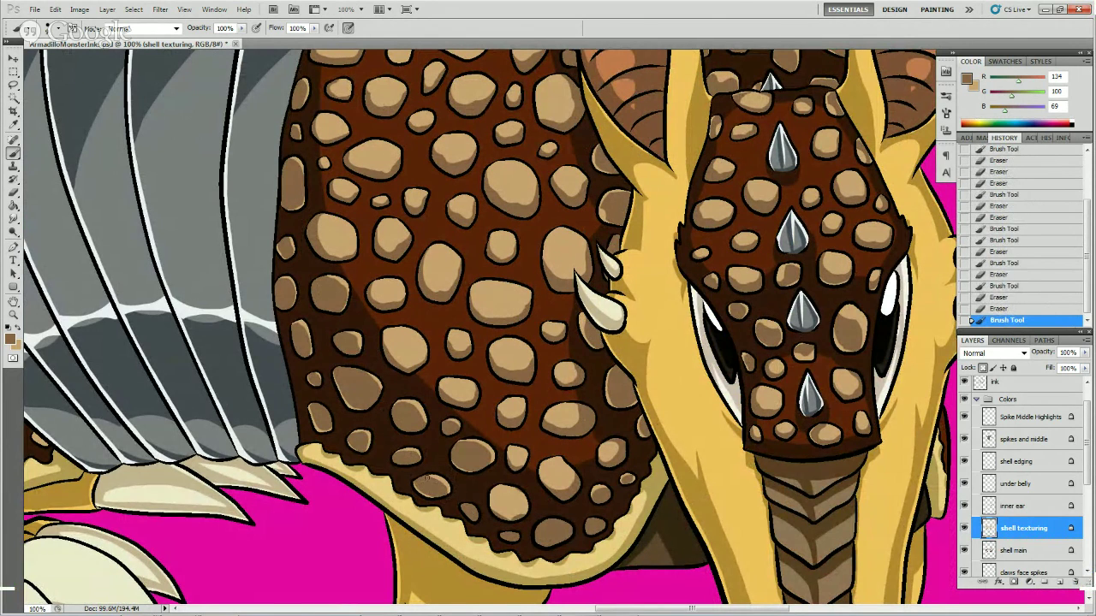
{"action": "left_click", "coordinate": [435, 480]}
{"action": "left_click", "coordinate": [440, 486]}
{"action": "left_click", "coordinate": [443, 488]}
{"action": "left_click", "coordinate": [443, 486]}
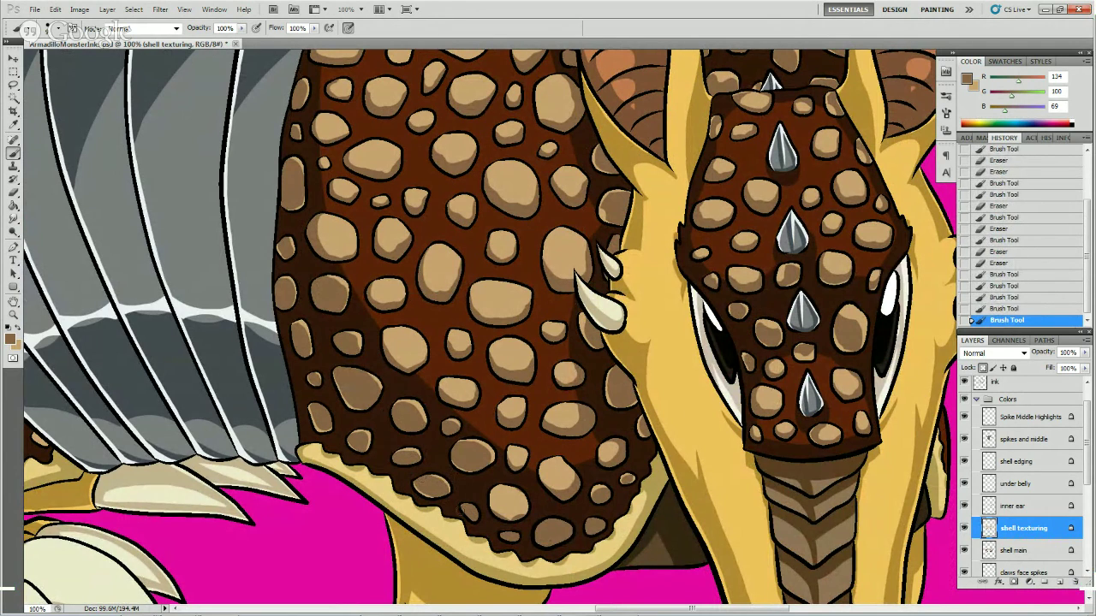
- Highlight and shade the small bump and the large round bump beside it near the front shell's lowest edge with darker brown
{"action": "left_click", "coordinate": [475, 512]}
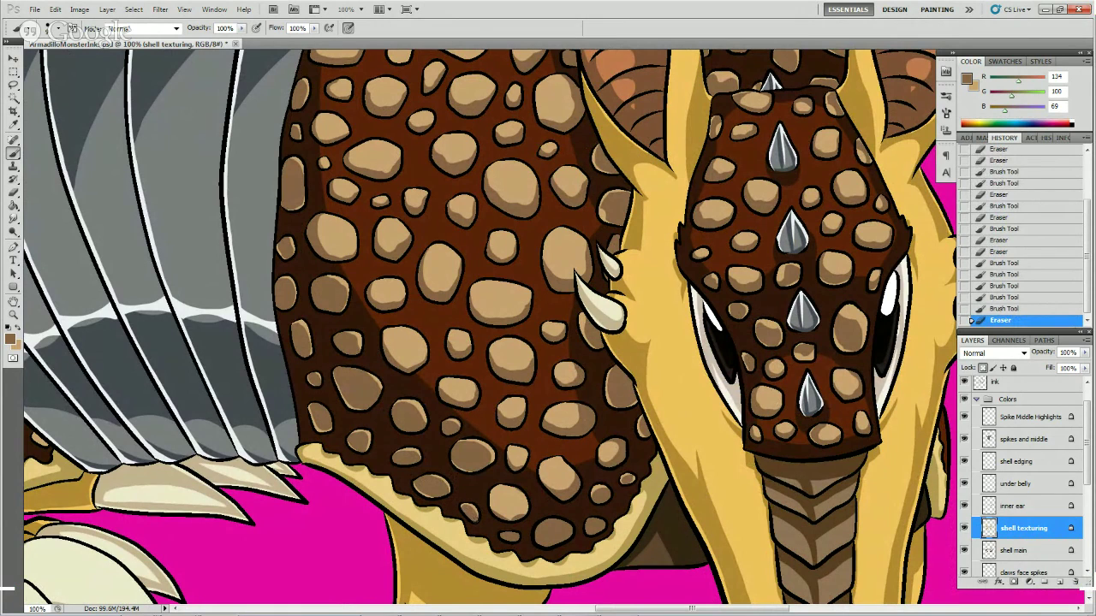
{"action": "left_click", "coordinate": [467, 508]}
{"action": "left_click_drag", "start_coordinate": [494, 504], "coordinate": [524, 500]}
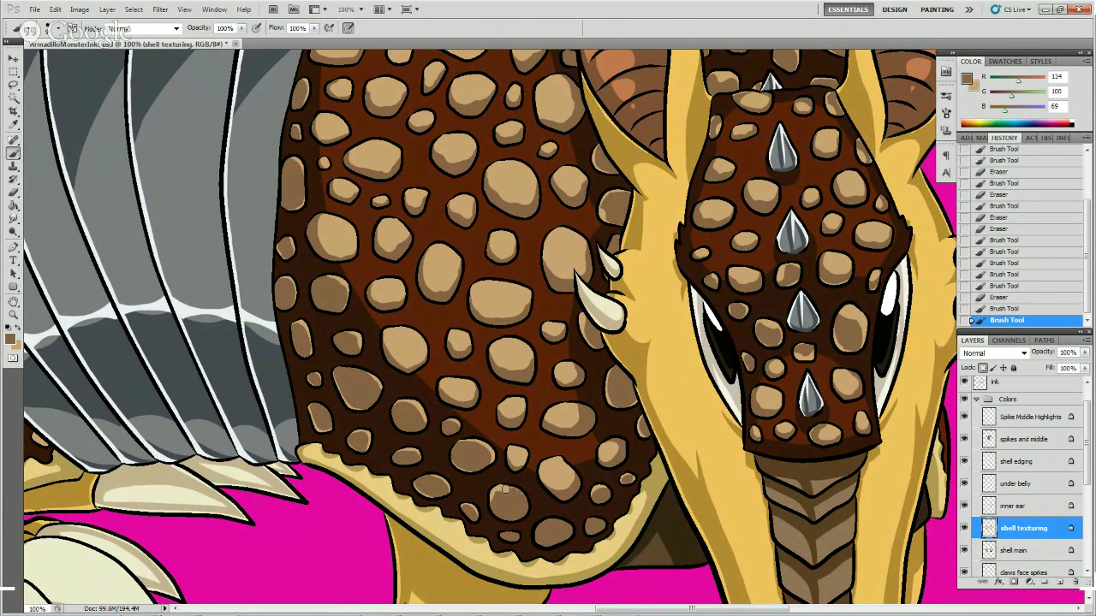
{"action": "left_click_drag", "start_coordinate": [505, 490], "coordinate": [531, 509]}
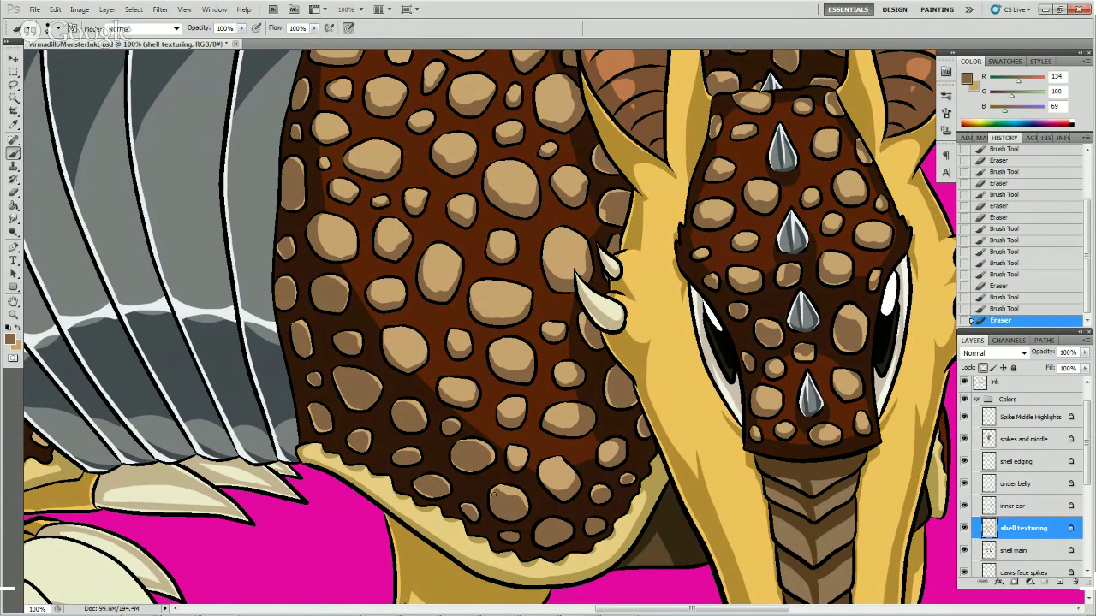
{"action": "mouse_move", "coordinate": [503, 490]}
{"action": "left_mouse_down"}
{"action": "mouse_move", "coordinate": [519, 495]}
{"action": "mouse_move", "coordinate": [519, 519]}
{"action": "left_mouse_up"}
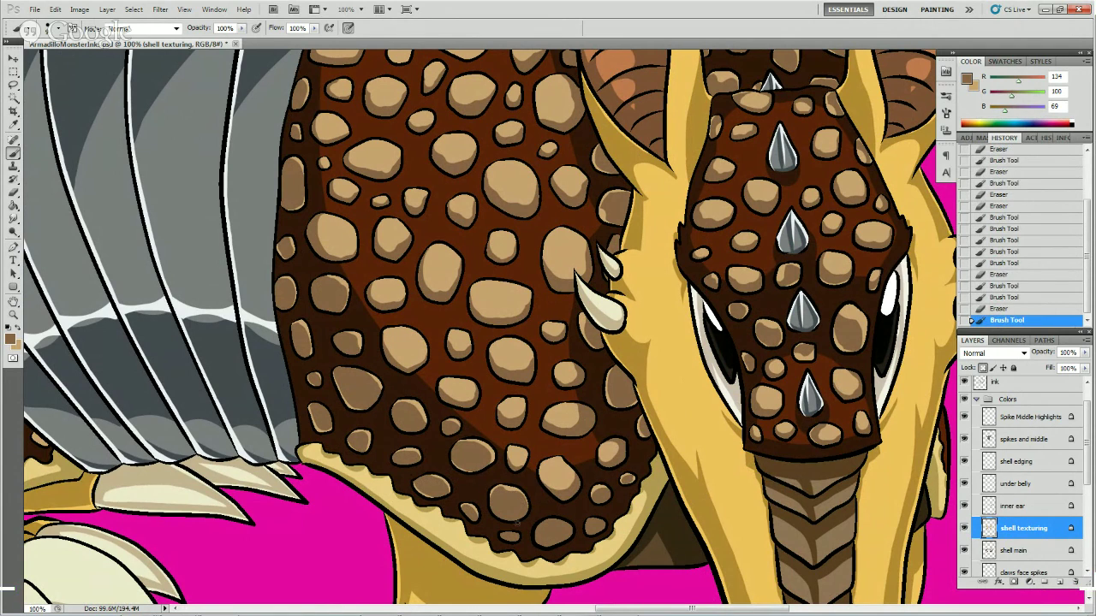
- Erase highlights on the tiny bump and the adjacent round bump at the lowest point of the front shell
{"action": "key", "text": "e"}
{"action": "left_click_drag", "start_coordinate": [502, 537], "coordinate": [521, 537]}
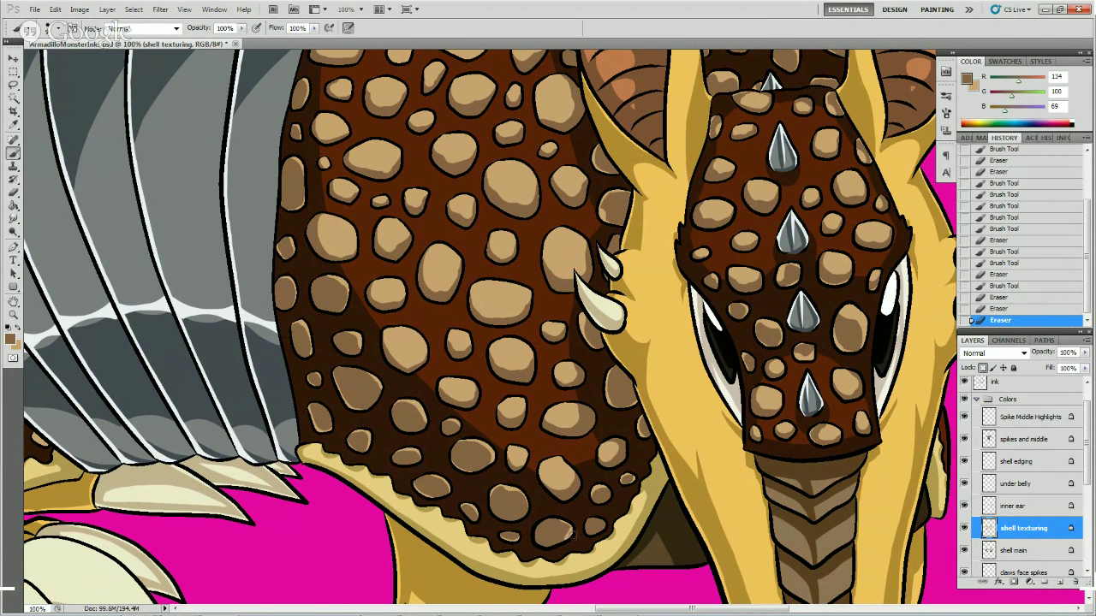
{"action": "left_click_drag", "start_coordinate": [547, 518], "coordinate": [569, 539]}
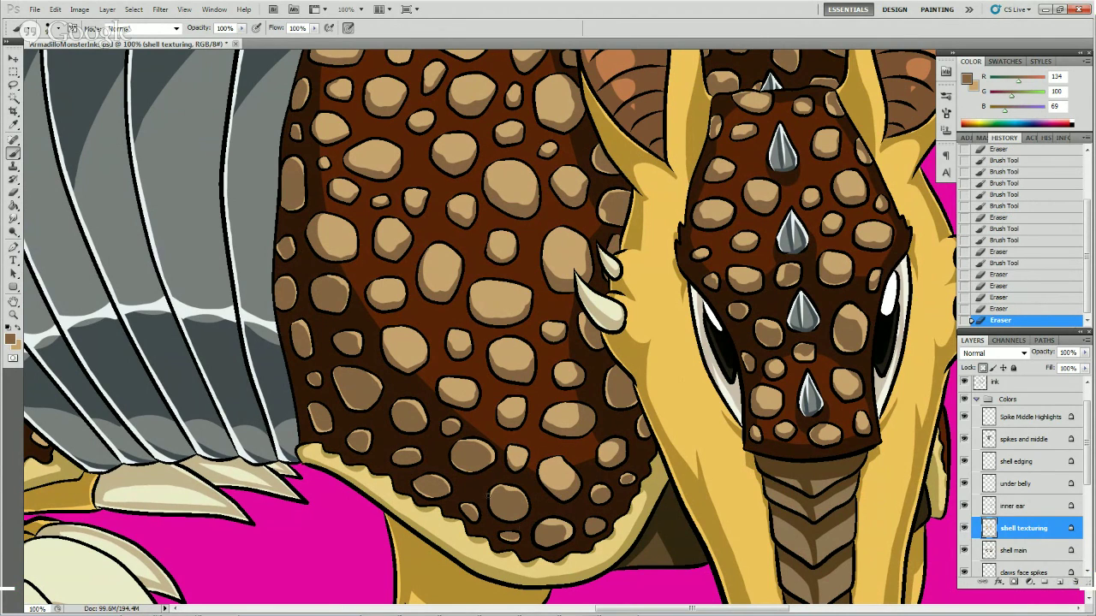
- Shade the large round bump at the lowest edge of the front shell with darker brown
{"action": "key", "text": "b"}
{"action": "left_click", "coordinate": [548, 527]}
{"action": "left_click", "coordinate": [549, 527]}
{"action": "left_click", "coordinate": [552, 528]}
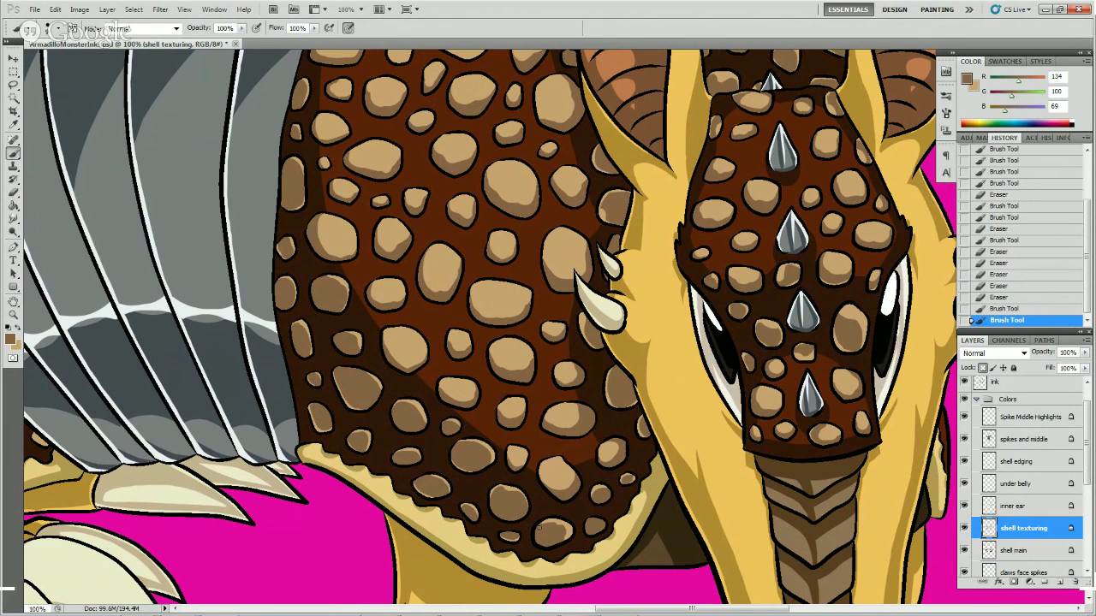
{"action": "left_click", "coordinate": [552, 530]}
{"action": "left_click", "coordinate": [554, 537]}
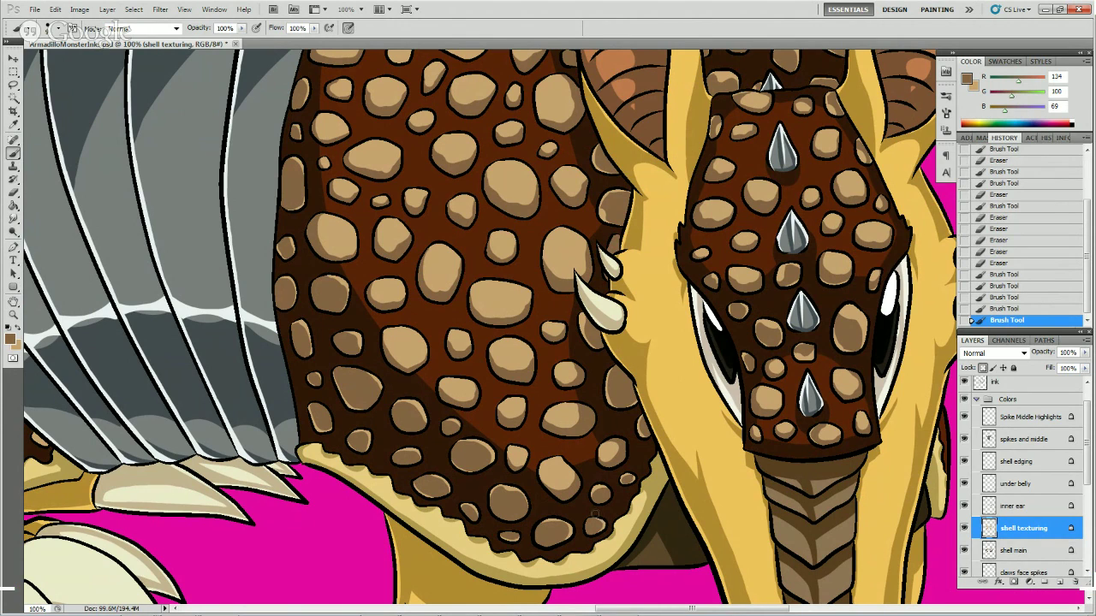
- Shade and clean up the small bumps along the front shell's lower edging, between the lowest bump and the cheek
{"action": "left_click_drag", "start_coordinate": [591, 520], "coordinate": [600, 470]}
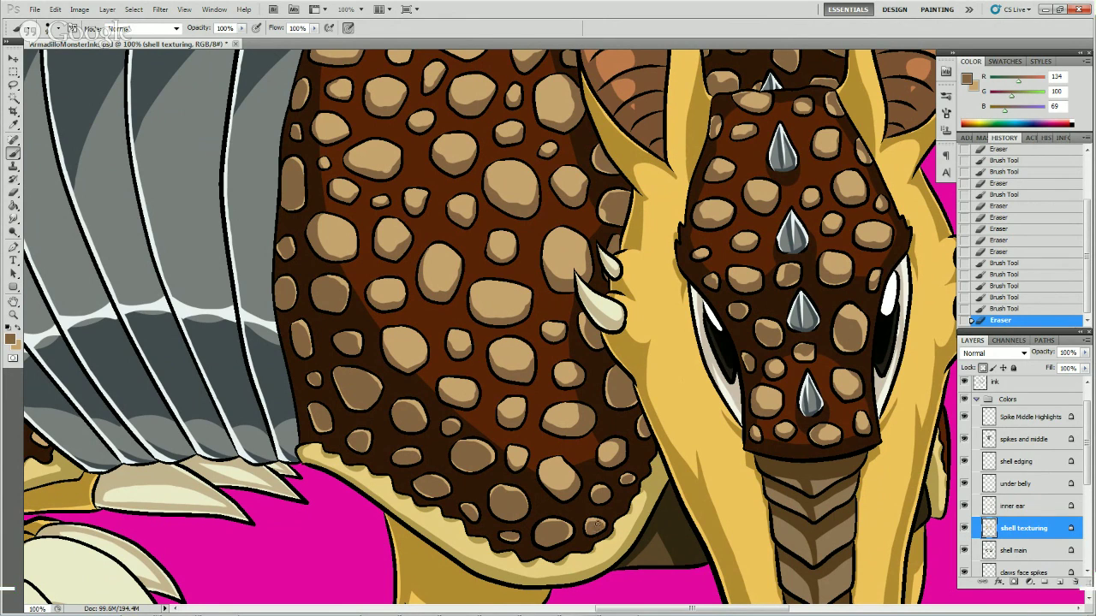
{"action": "left_click_drag", "start_coordinate": [597, 526], "coordinate": [602, 524]}
{"action": "key", "text": "e"}
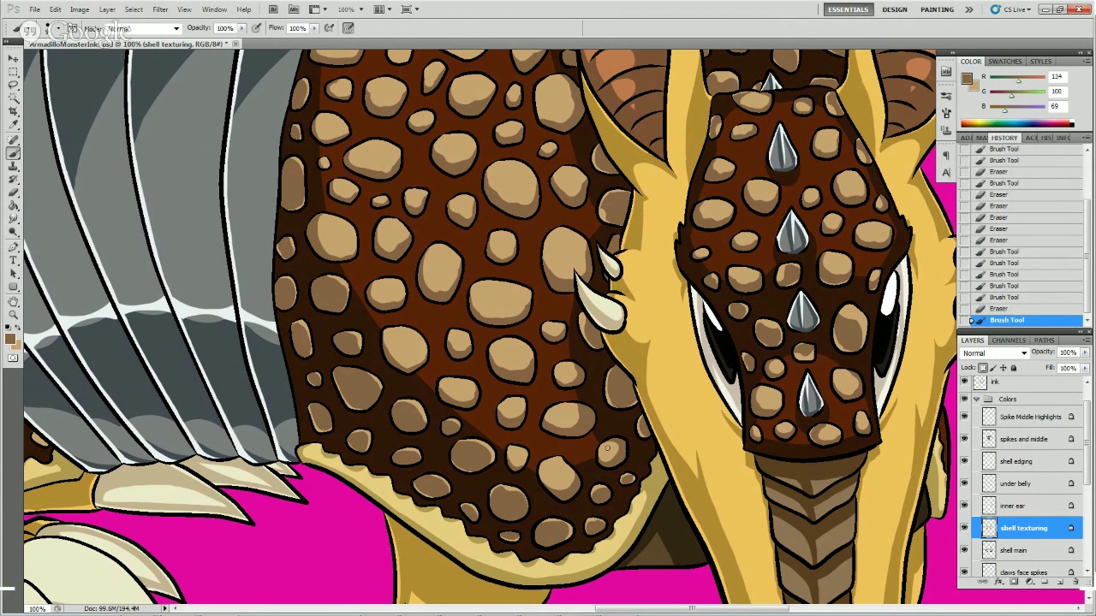
{"action": "left_click_drag", "start_coordinate": [635, 464], "coordinate": [635, 479]}
{"action": "key", "text": "b"}
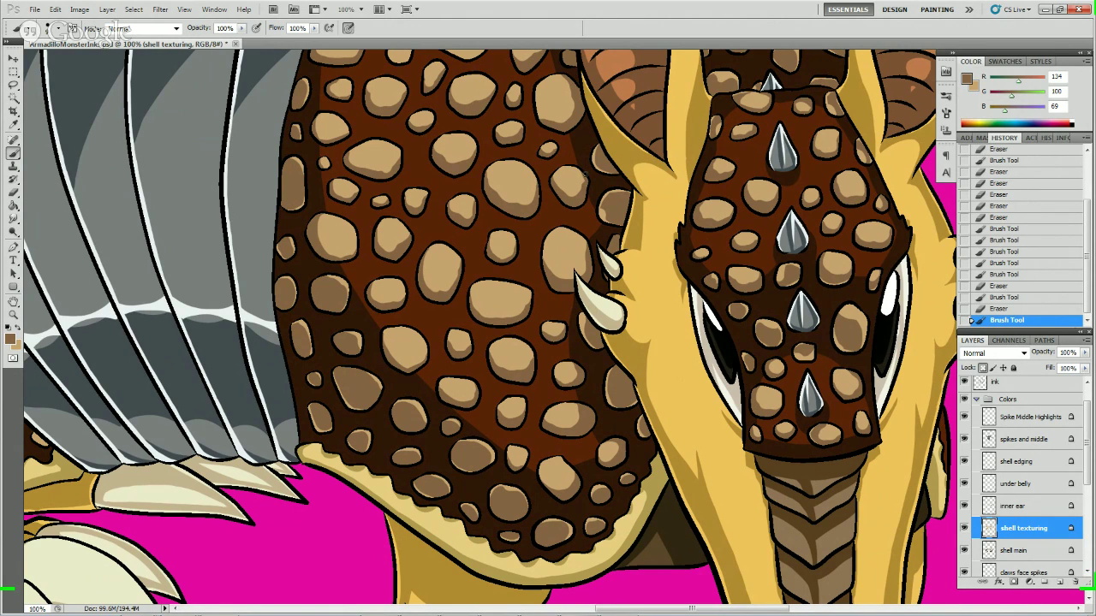
- Shade the oval bump above the cheek horns and the tiny bump touching the ear's outer edge with darker brown
{"action": "left_click", "coordinate": [583, 174]}
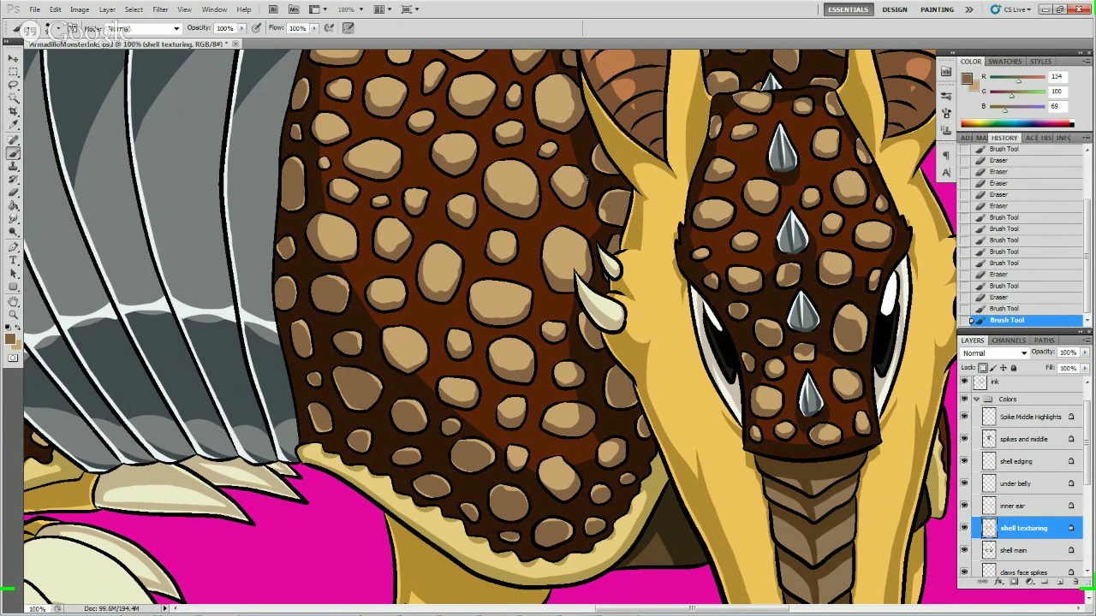
{"action": "left_click", "coordinate": [588, 161]}
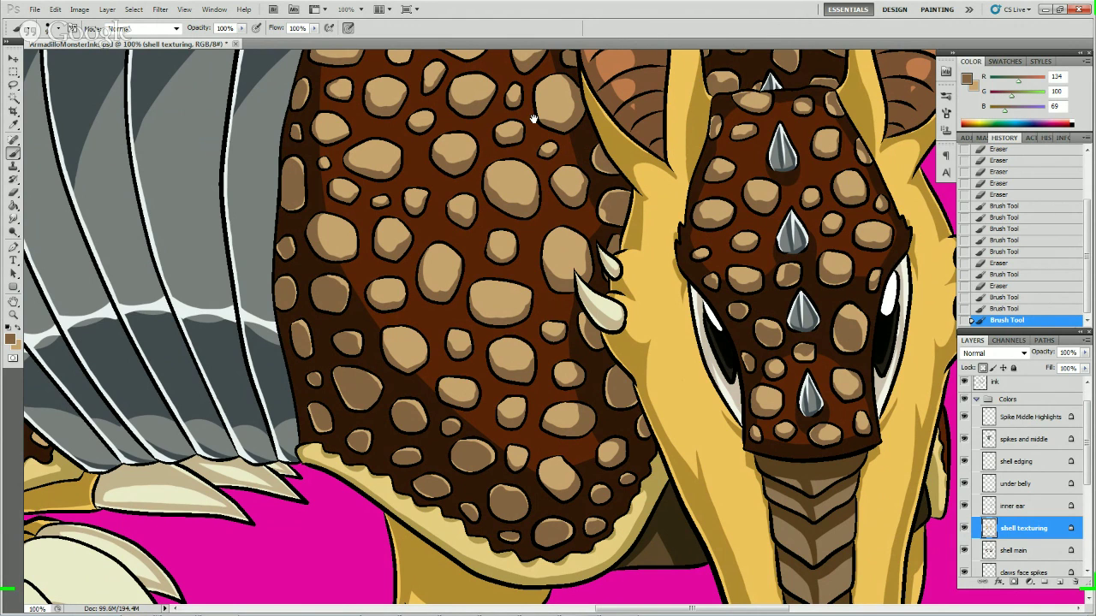
{"action": "scroll", "coordinate": [533, 118], "scroll_direction": "up", "scroll_amount": 4}
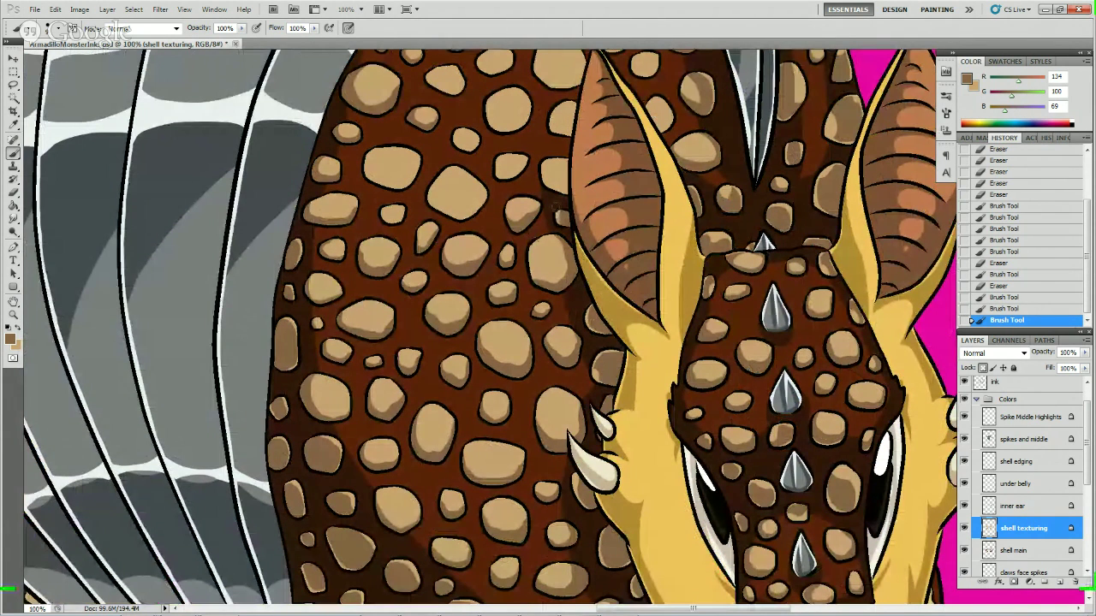
{"action": "left_click", "coordinate": [561, 214]}
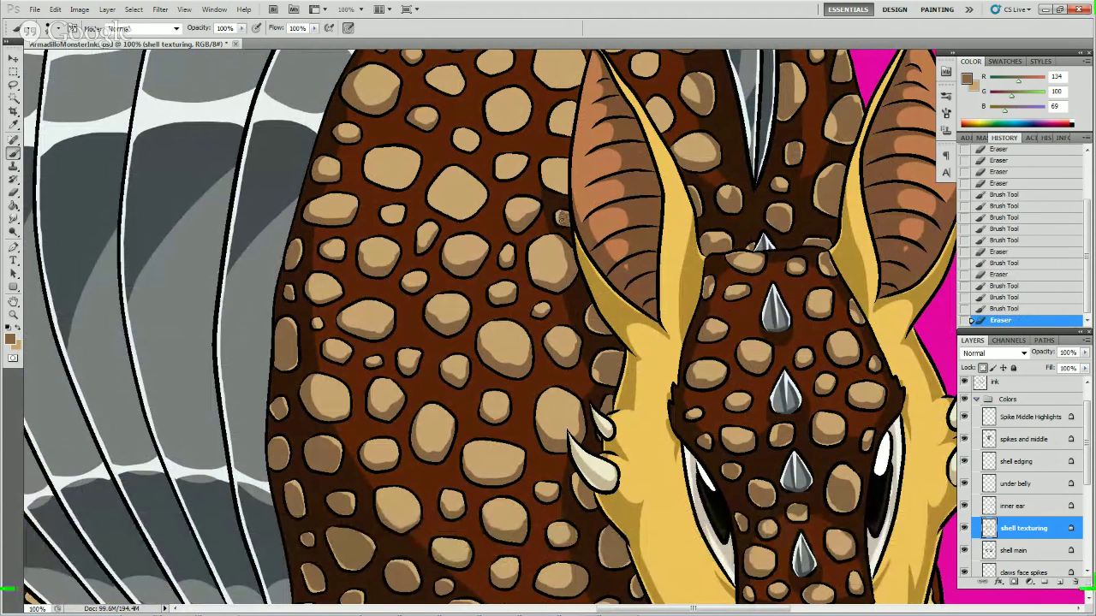
{"action": "left_click", "coordinate": [561, 214]}
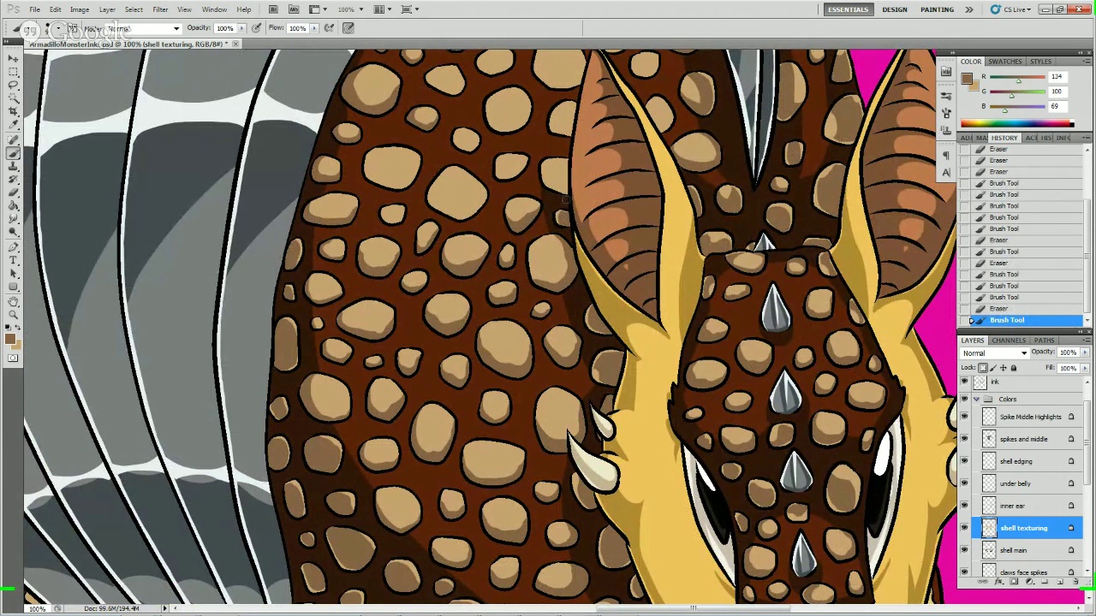
{"action": "left_click", "coordinate": [564, 197]}
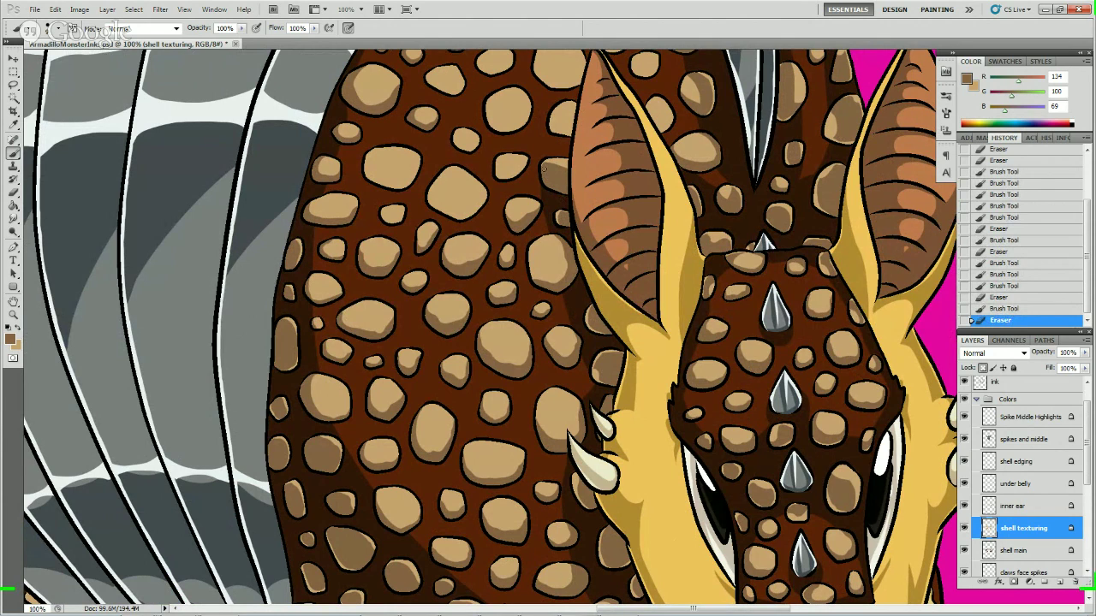
- Shade the bump partly hidden by the ear's outer edge and the bump behind the ear's inner edge, erasing excess shading
{"action": "left_click_drag", "start_coordinate": [543, 176], "coordinate": [634, 141]}
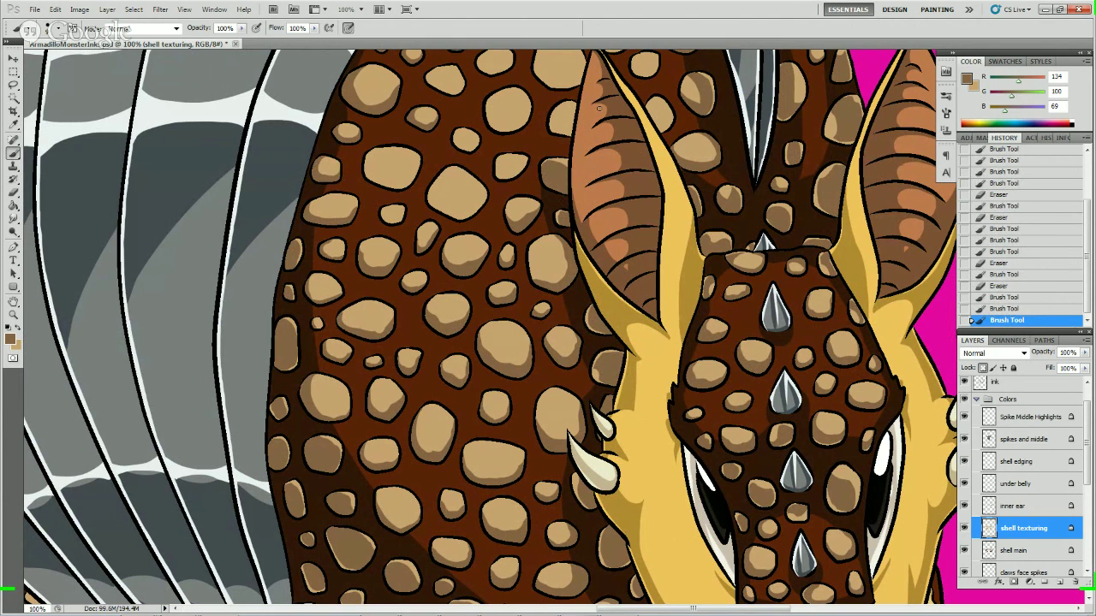
{"action": "left_click", "coordinate": [579, 169]}
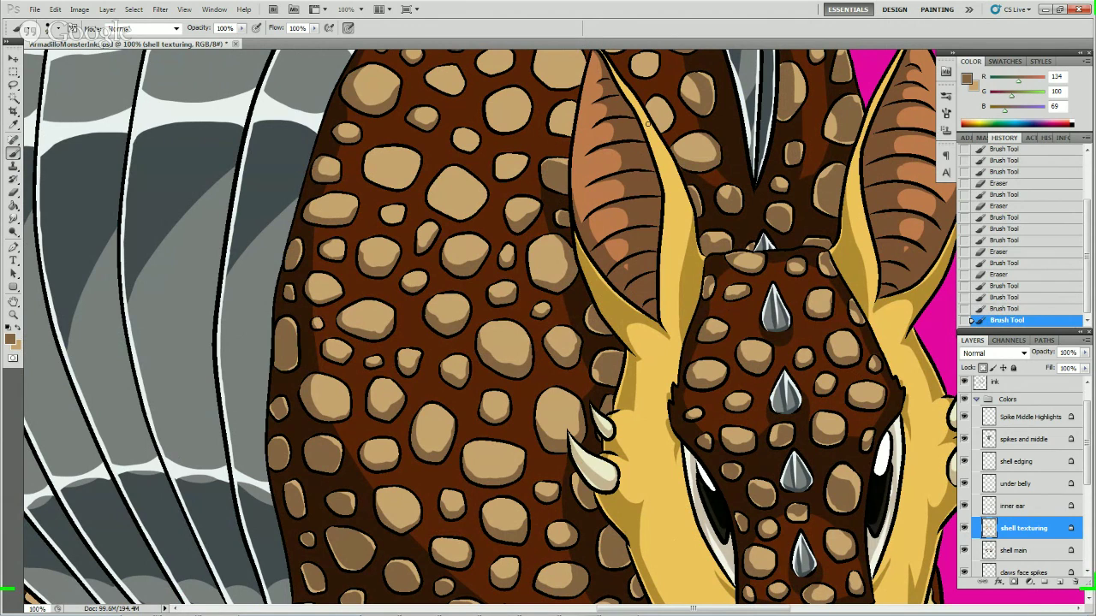
{"action": "mouse_move", "coordinate": [650, 109]}
{"action": "left_mouse_down"}
{"action": "mouse_move", "coordinate": [657, 129]}
{"action": "mouse_move", "coordinate": [668, 124]}
{"action": "left_mouse_up"}
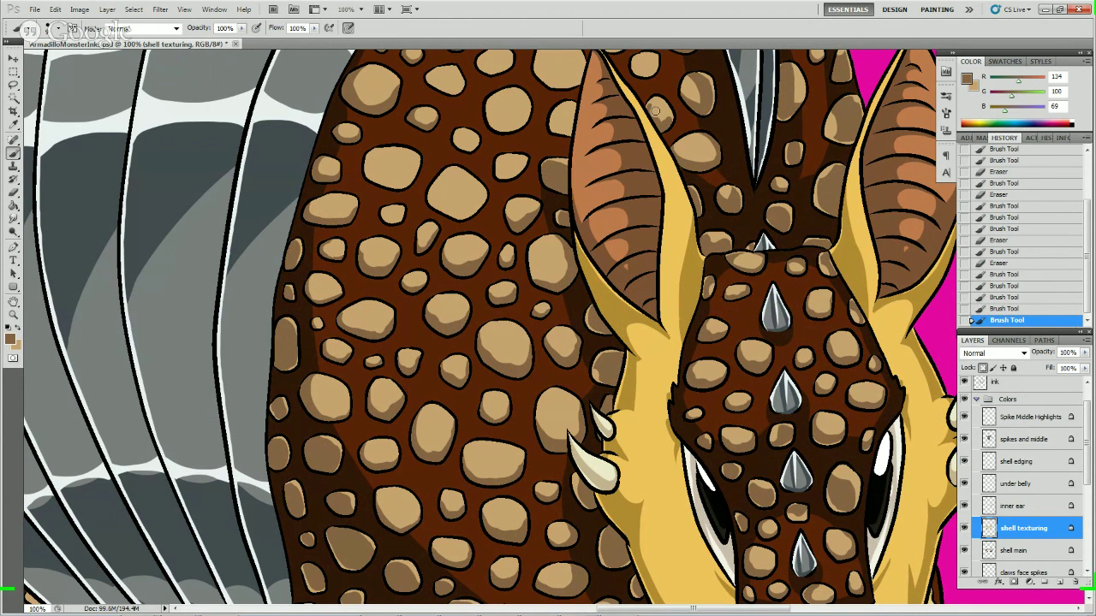
{"action": "key", "text": "e"}
{"action": "left_click_drag", "start_coordinate": [660, 106], "coordinate": [667, 111]}
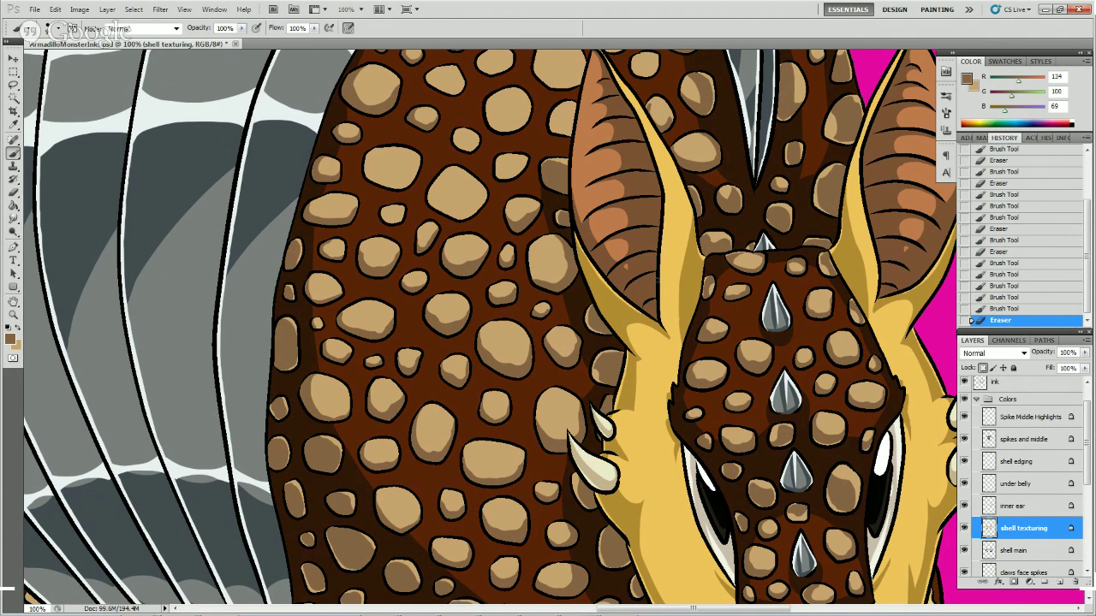
- Shade the underside of the small oval bump between the larger bumps in the middle of the front shell
{"action": "left_click_drag", "start_coordinate": [382, 213], "coordinate": [392, 226]}
{"action": "left_click", "coordinate": [396, 224]}
{"action": "left_click", "coordinate": [397, 222]}
{"action": "left_click", "coordinate": [399, 221]}
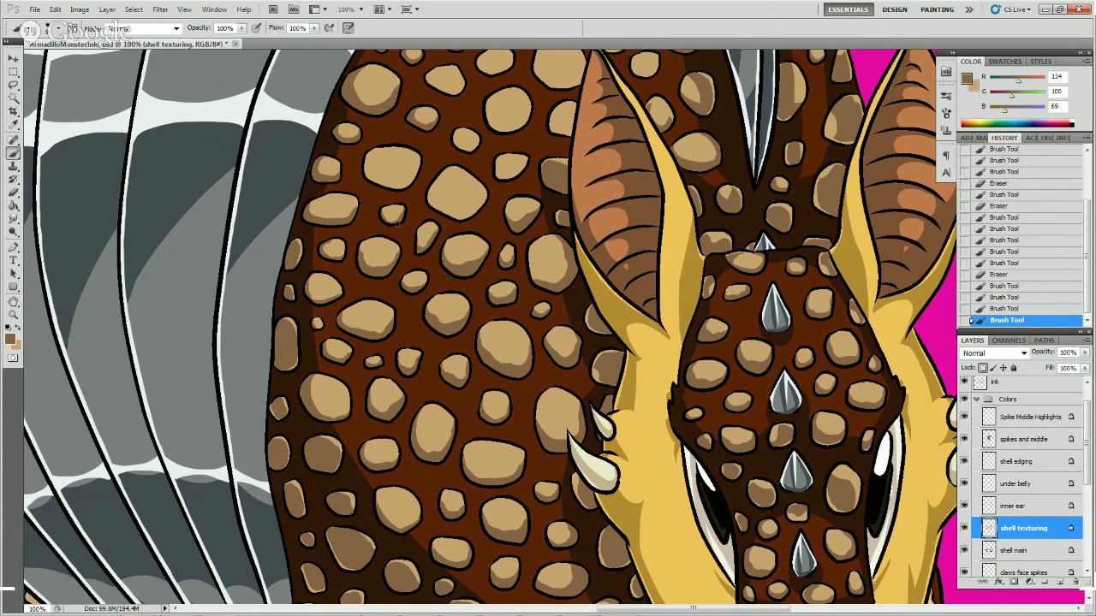
{"action": "left_click", "coordinate": [392, 214]}
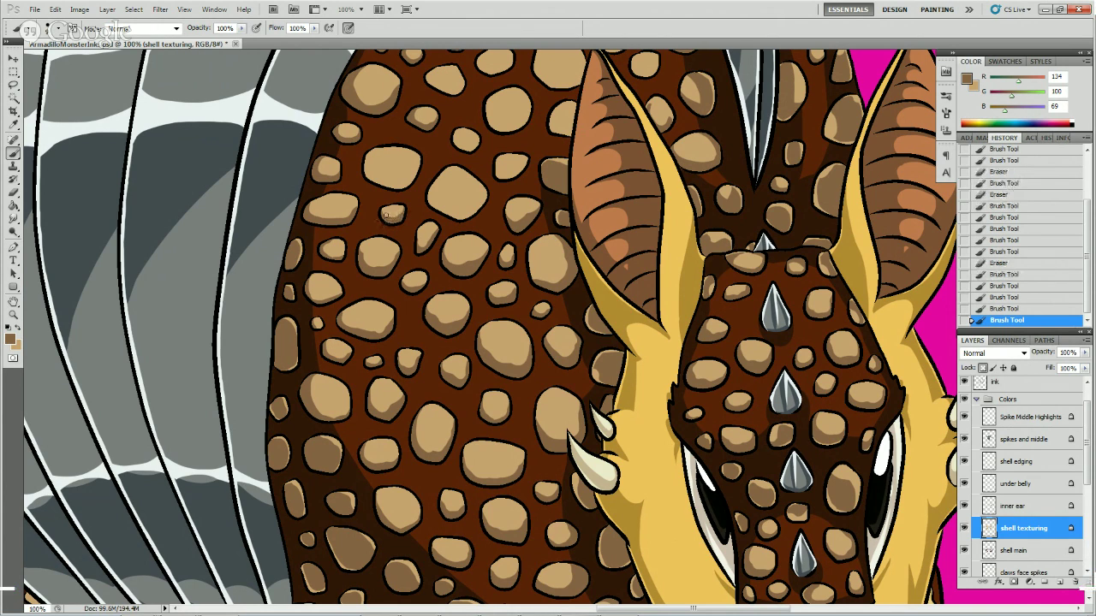
- Shade the small bump near the grey bands, the wide bump beside it, and the small round bump farther toward the ear
{"action": "left_click", "coordinate": [343, 141]}
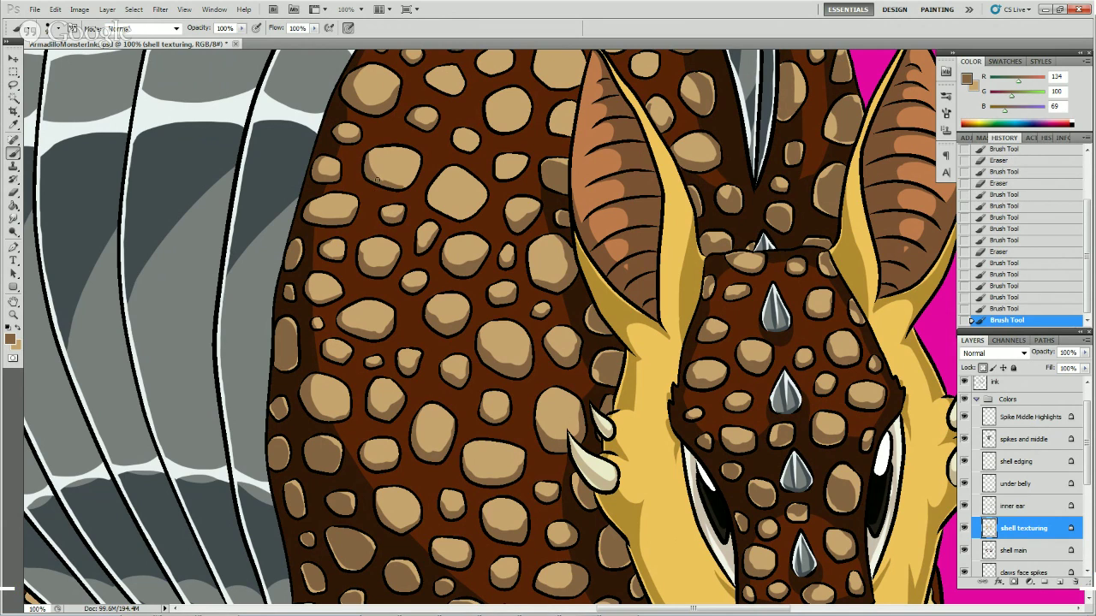
{"action": "left_click", "coordinate": [378, 179]}
{"action": "left_click", "coordinate": [380, 180]}
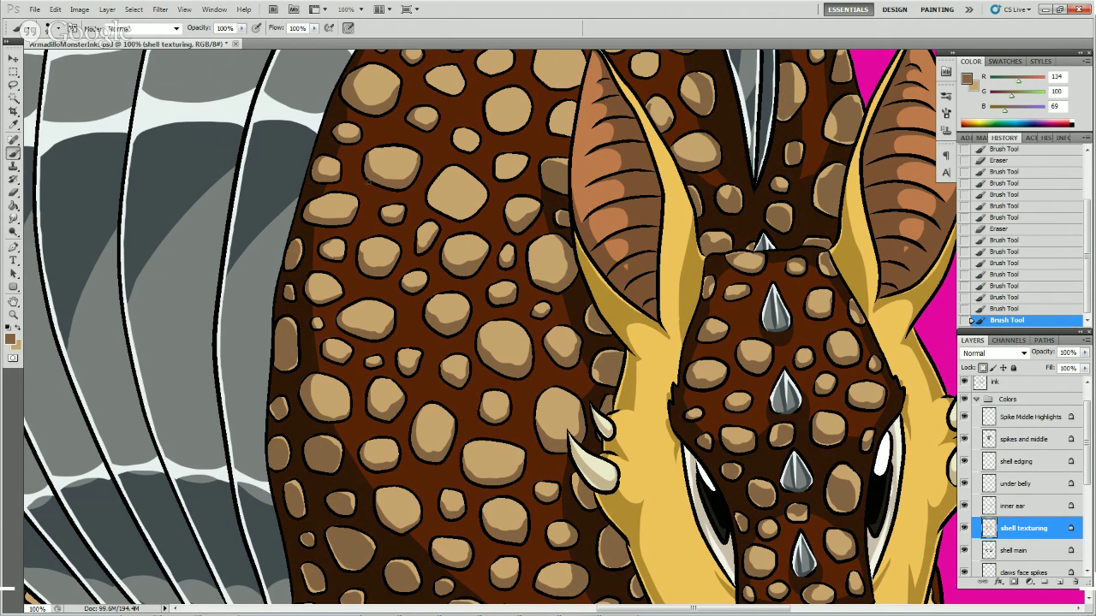
{"action": "left_click", "coordinate": [435, 150]}
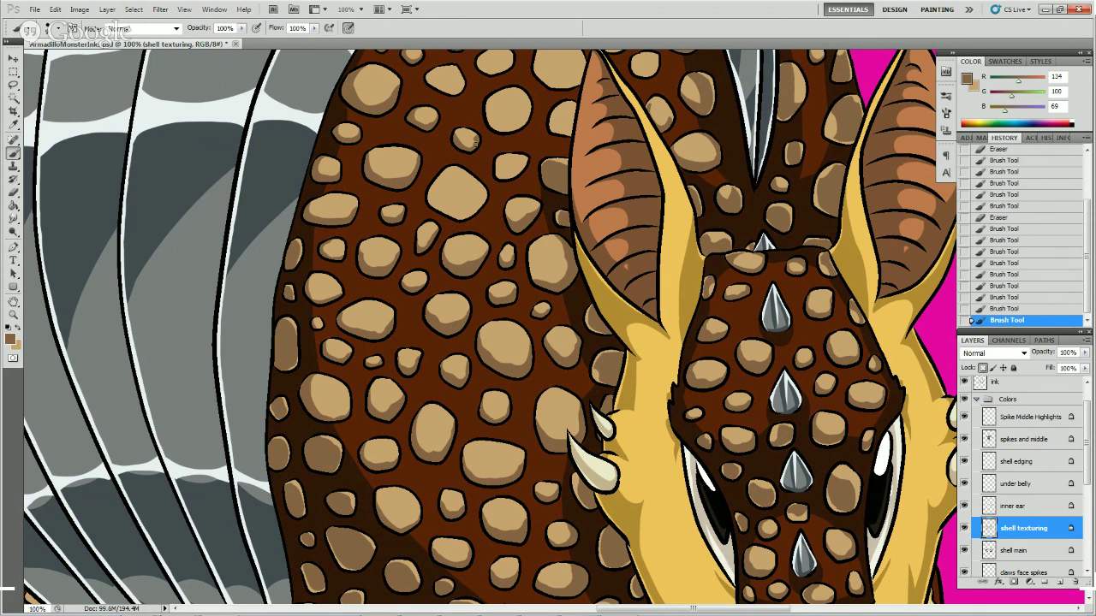
{"action": "mouse_move", "coordinate": [476, 143]}
{"action": "left_mouse_down"}
{"action": "mouse_move", "coordinate": [482, 135]}
{"action": "mouse_move", "coordinate": [485, 150]}
{"action": "mouse_move", "coordinate": [470, 146]}
{"action": "mouse_move", "coordinate": [468, 160]}
{"action": "mouse_move", "coordinate": [481, 141]}
{"action": "left_mouse_up"}
- Shade the lower part of the large angular bump in the middle of the front shell and clean its highlight
{"action": "mouse_move", "coordinate": [436, 178]}
{"action": "left_mouse_down"}
{"action": "mouse_move", "coordinate": [435, 196]}
{"action": "mouse_move", "coordinate": [451, 204]}
{"action": "mouse_move", "coordinate": [488, 195]}
{"action": "mouse_move", "coordinate": [485, 176]}
{"action": "left_mouse_up"}
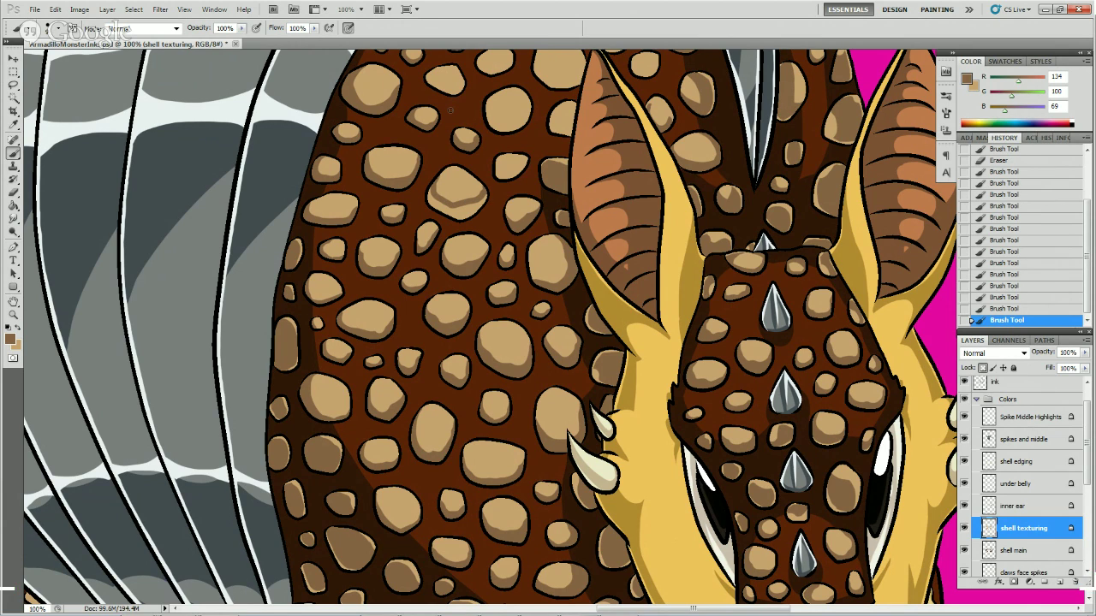
{"action": "mouse_move", "coordinate": [430, 195]}
{"action": "left_mouse_down"}
{"action": "mouse_move", "coordinate": [458, 219]}
{"action": "mouse_move", "coordinate": [465, 208]}
{"action": "mouse_move", "coordinate": [452, 207]}
{"action": "mouse_move", "coordinate": [481, 190]}
{"action": "left_mouse_up"}
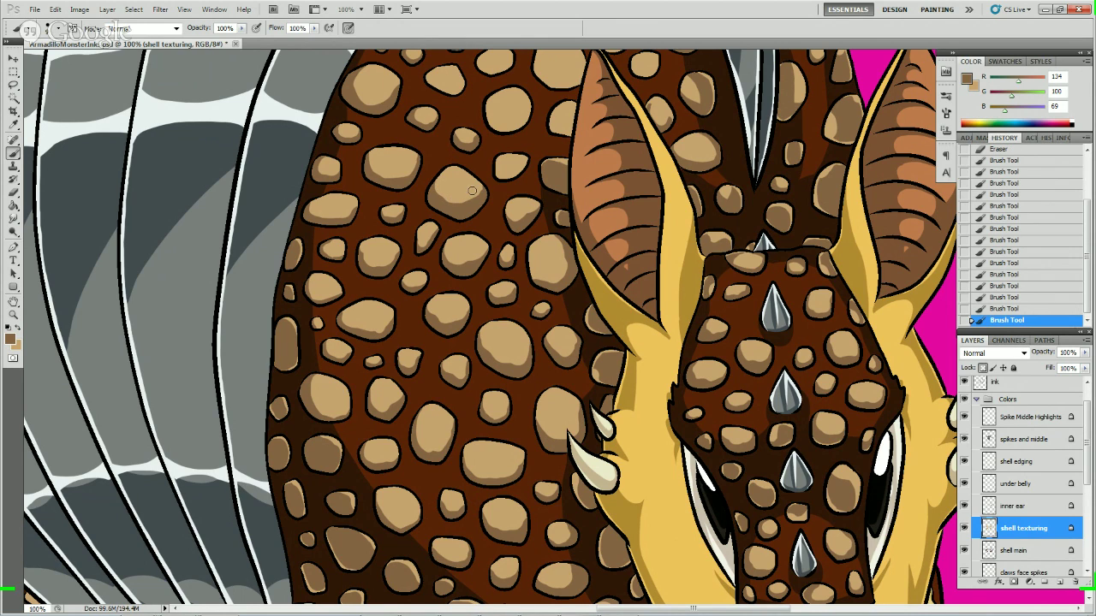
{"action": "left_click_drag", "start_coordinate": [472, 190], "coordinate": [473, 117]}
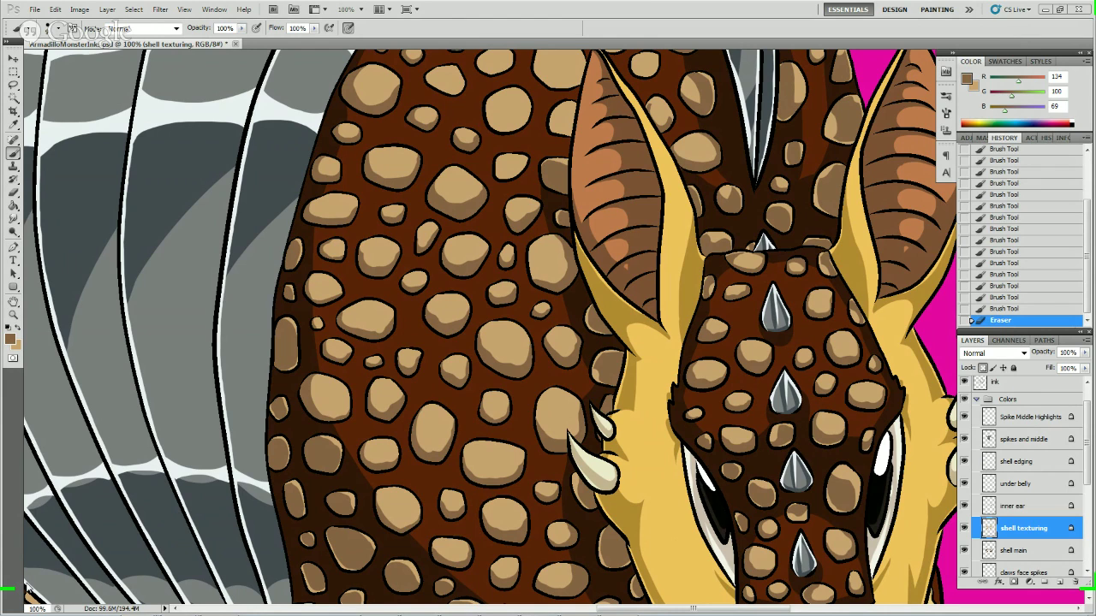
- Switch to Chrome's Google+ Hangouts screen-sharing window and bring up the list of open Chrome windows
{"action": "mouse_move", "coordinate": [74, 612]}
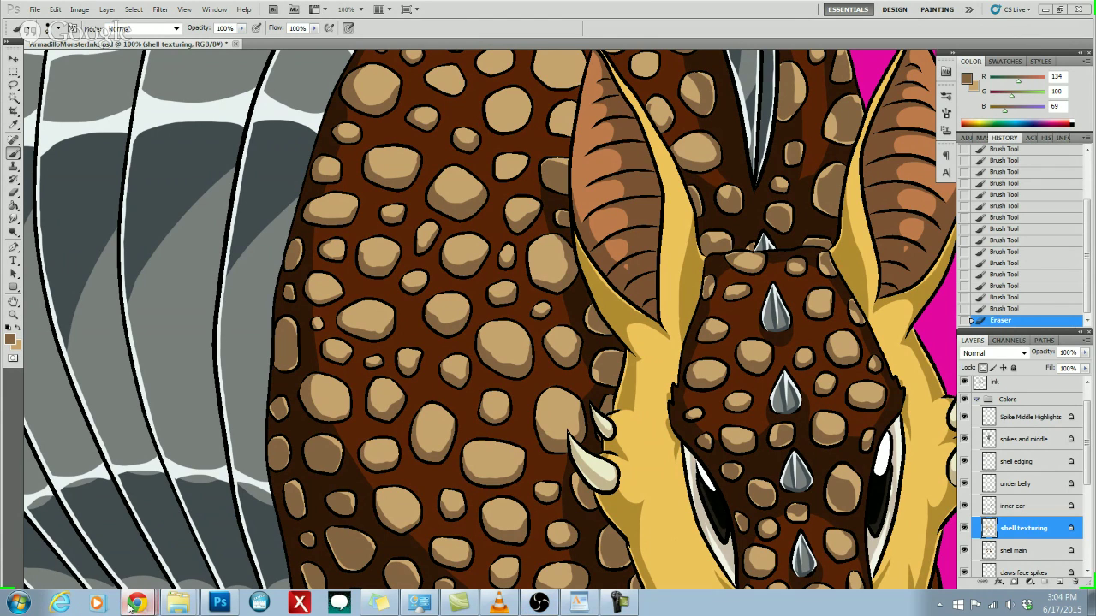
{"action": "mouse_move", "coordinate": [134, 606]}
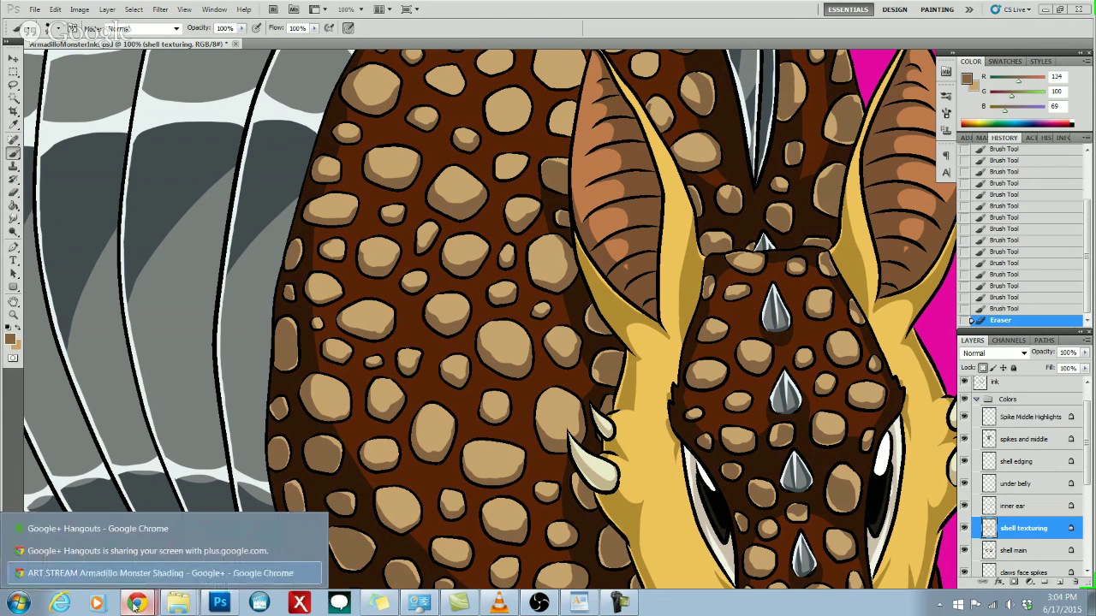
{"action": "left_click", "coordinate": [130, 554]}
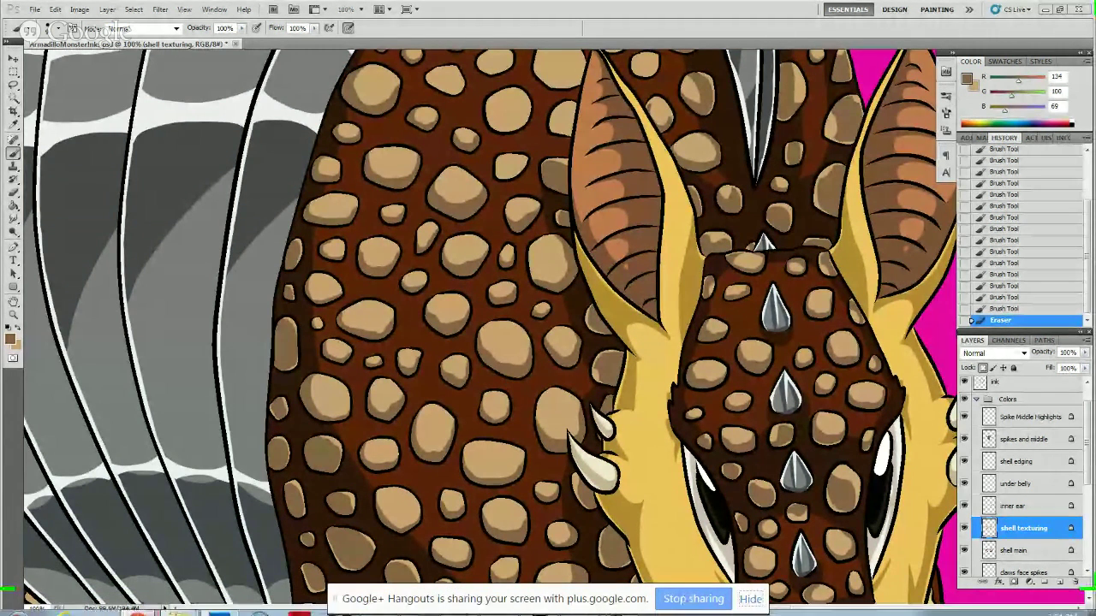
{"action": "left_click", "coordinate": [139, 604]}
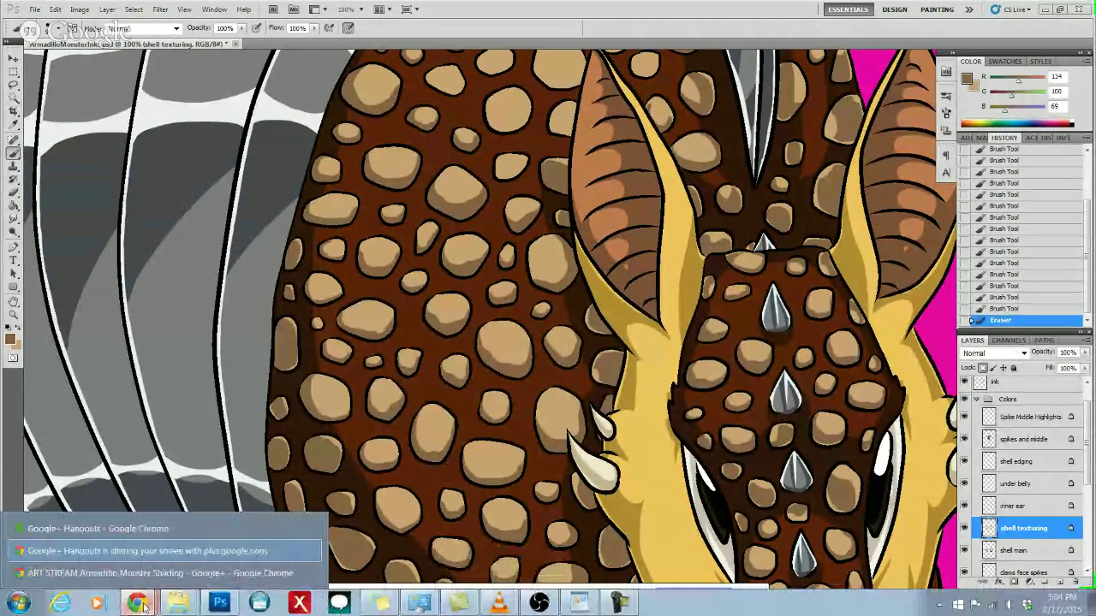